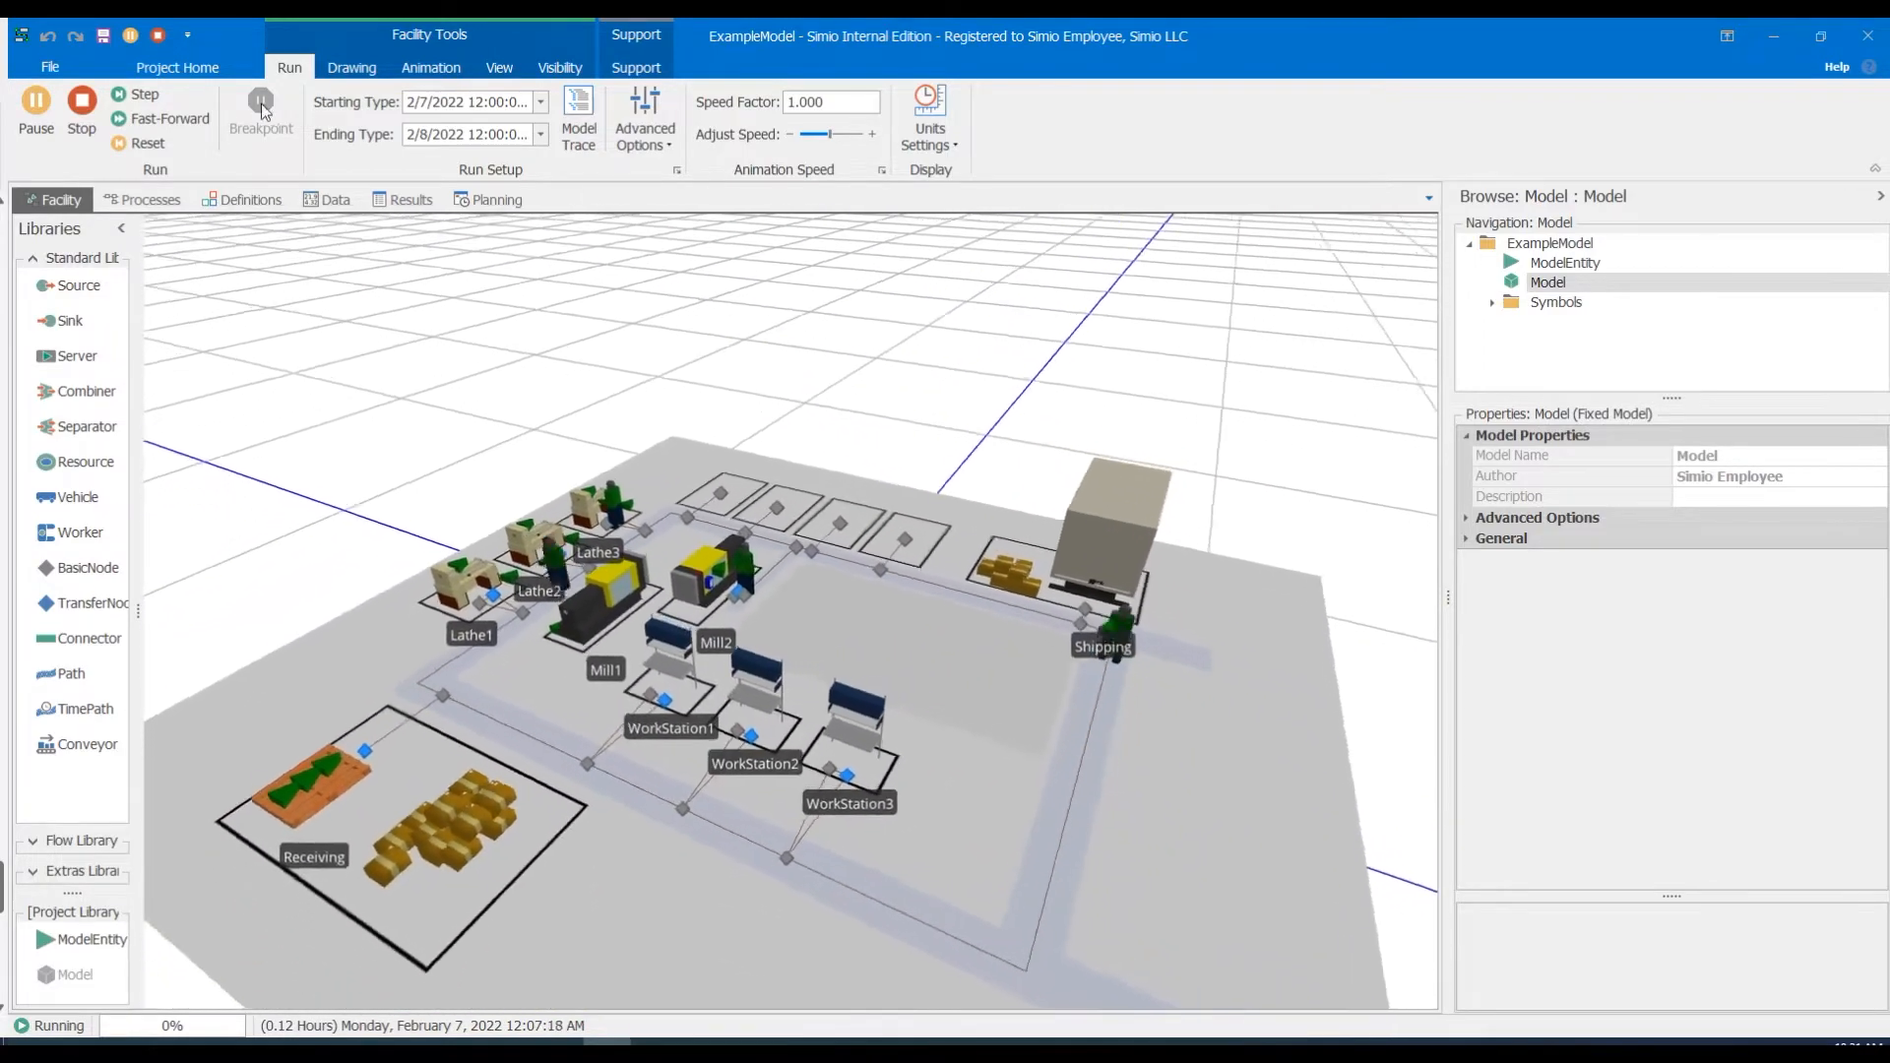
Pause the running simulation, switch the facility to the 2D view and stop the run.
click(32, 103)
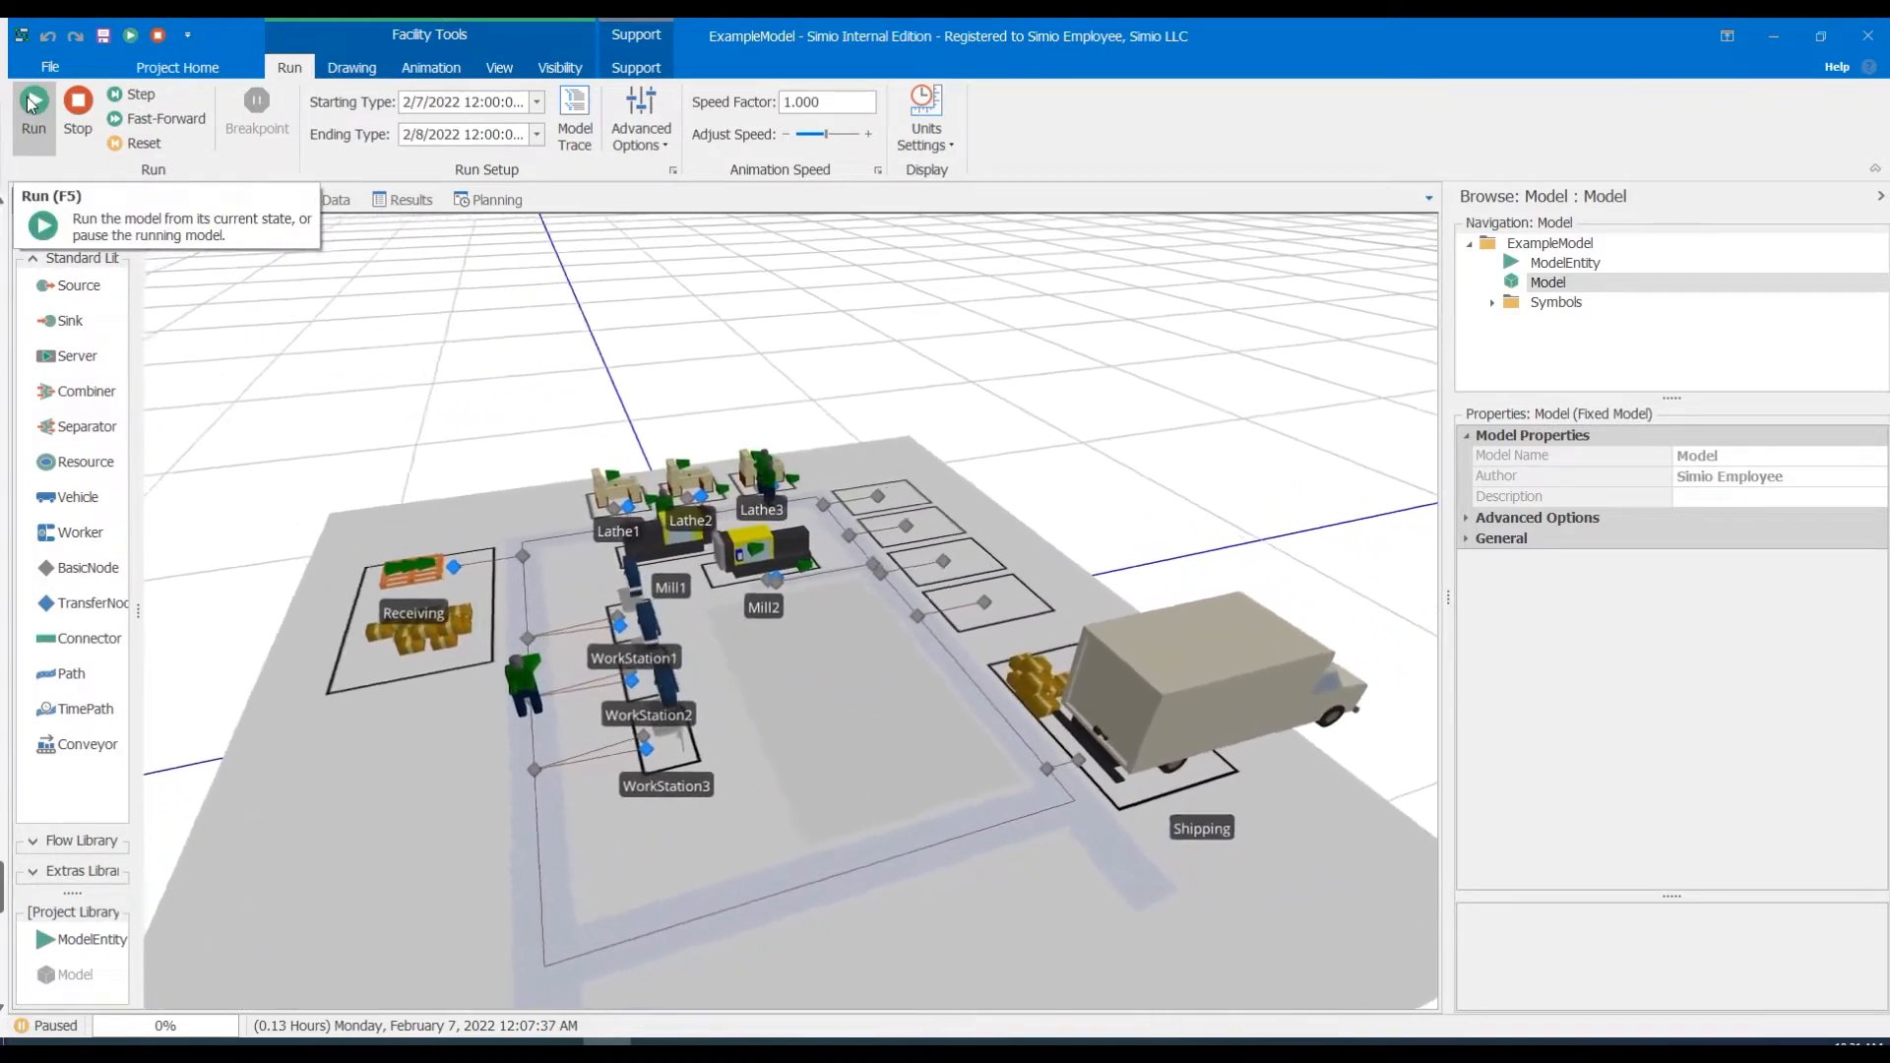
key(2)
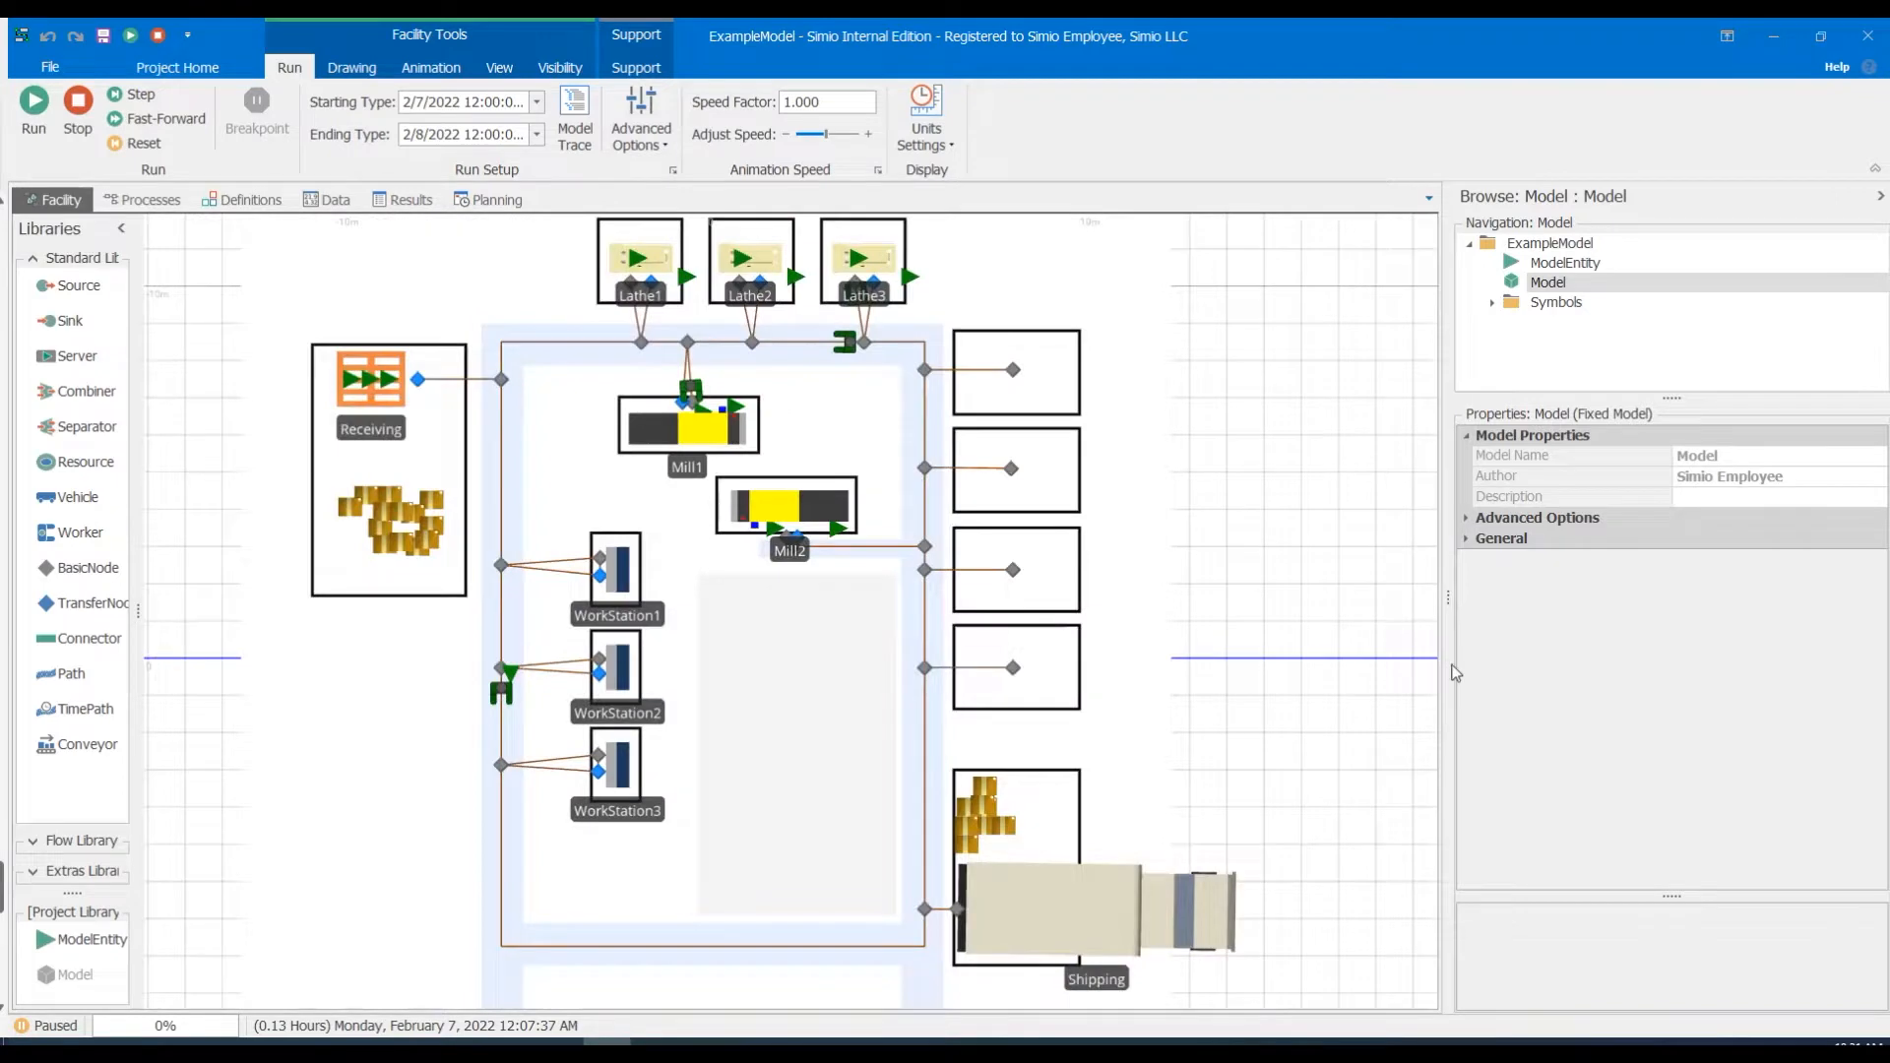
click(78, 102)
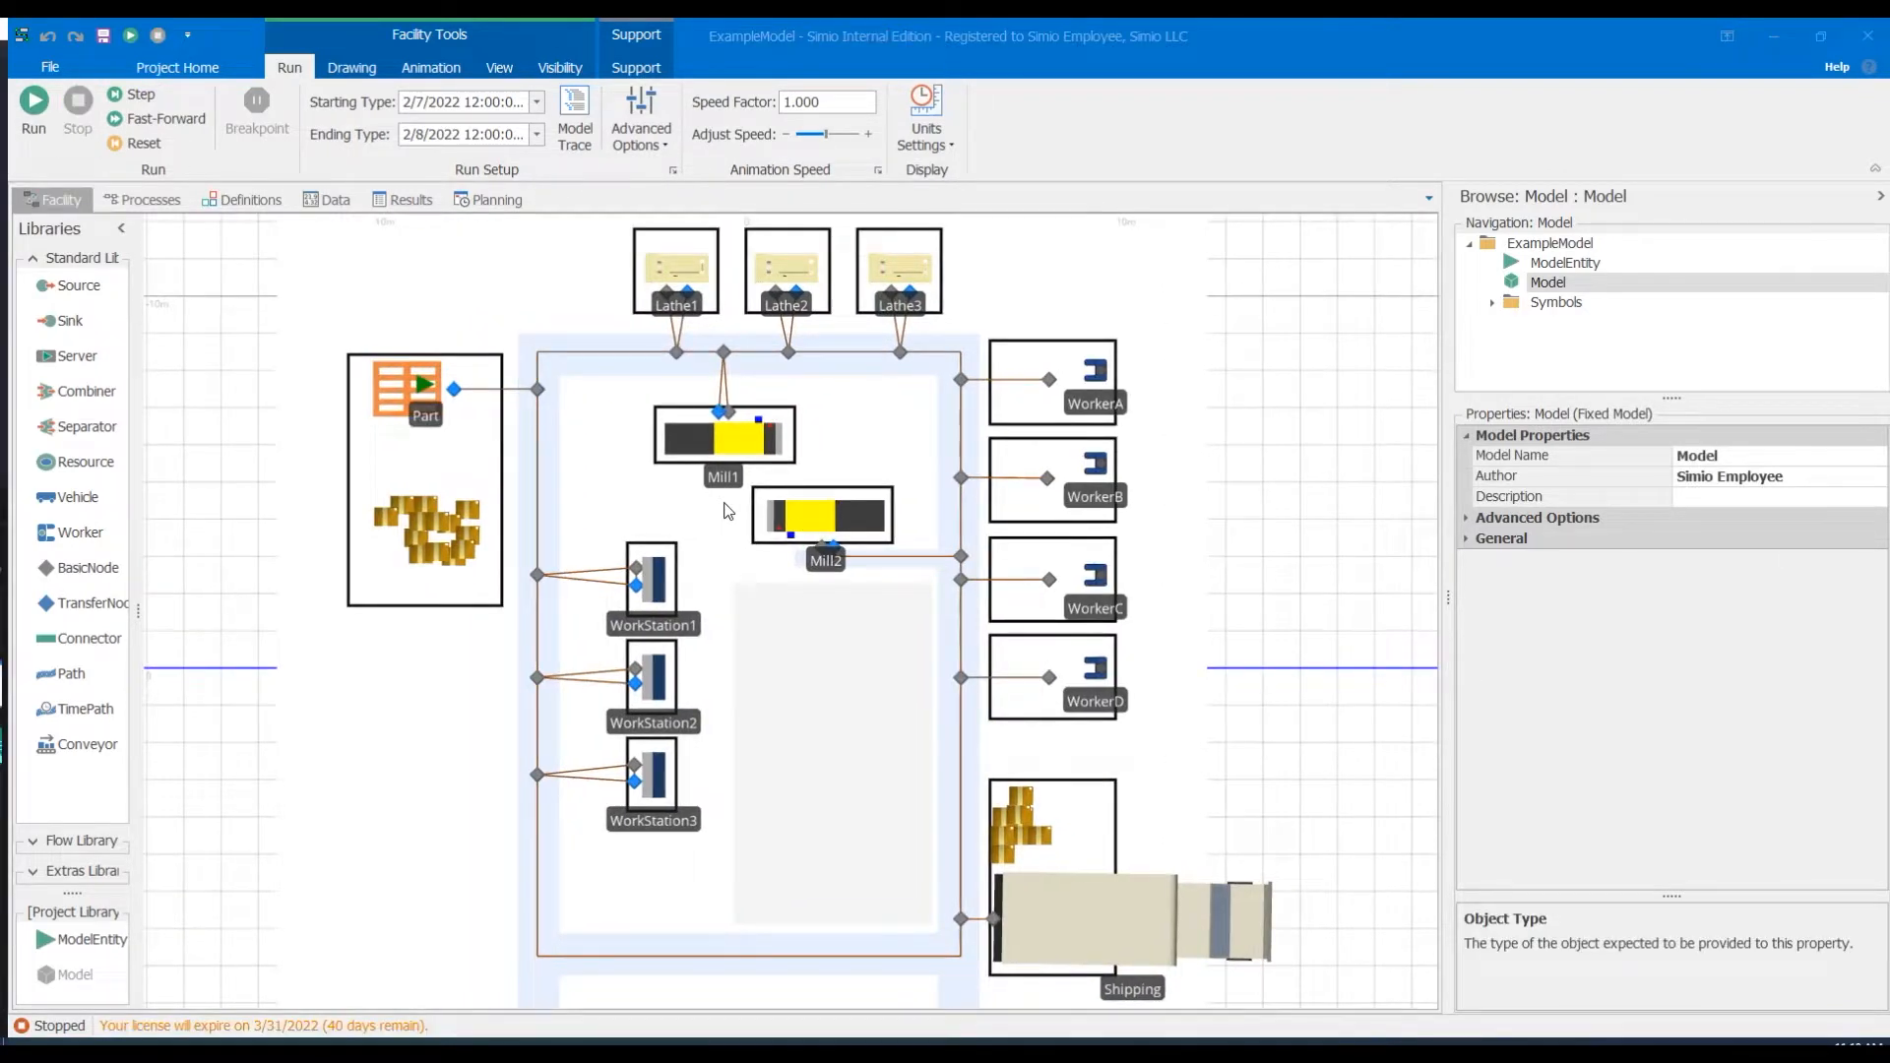
Inspect the secondary resource settings for processing on Lathe1 and Lathe2.
click(676, 307)
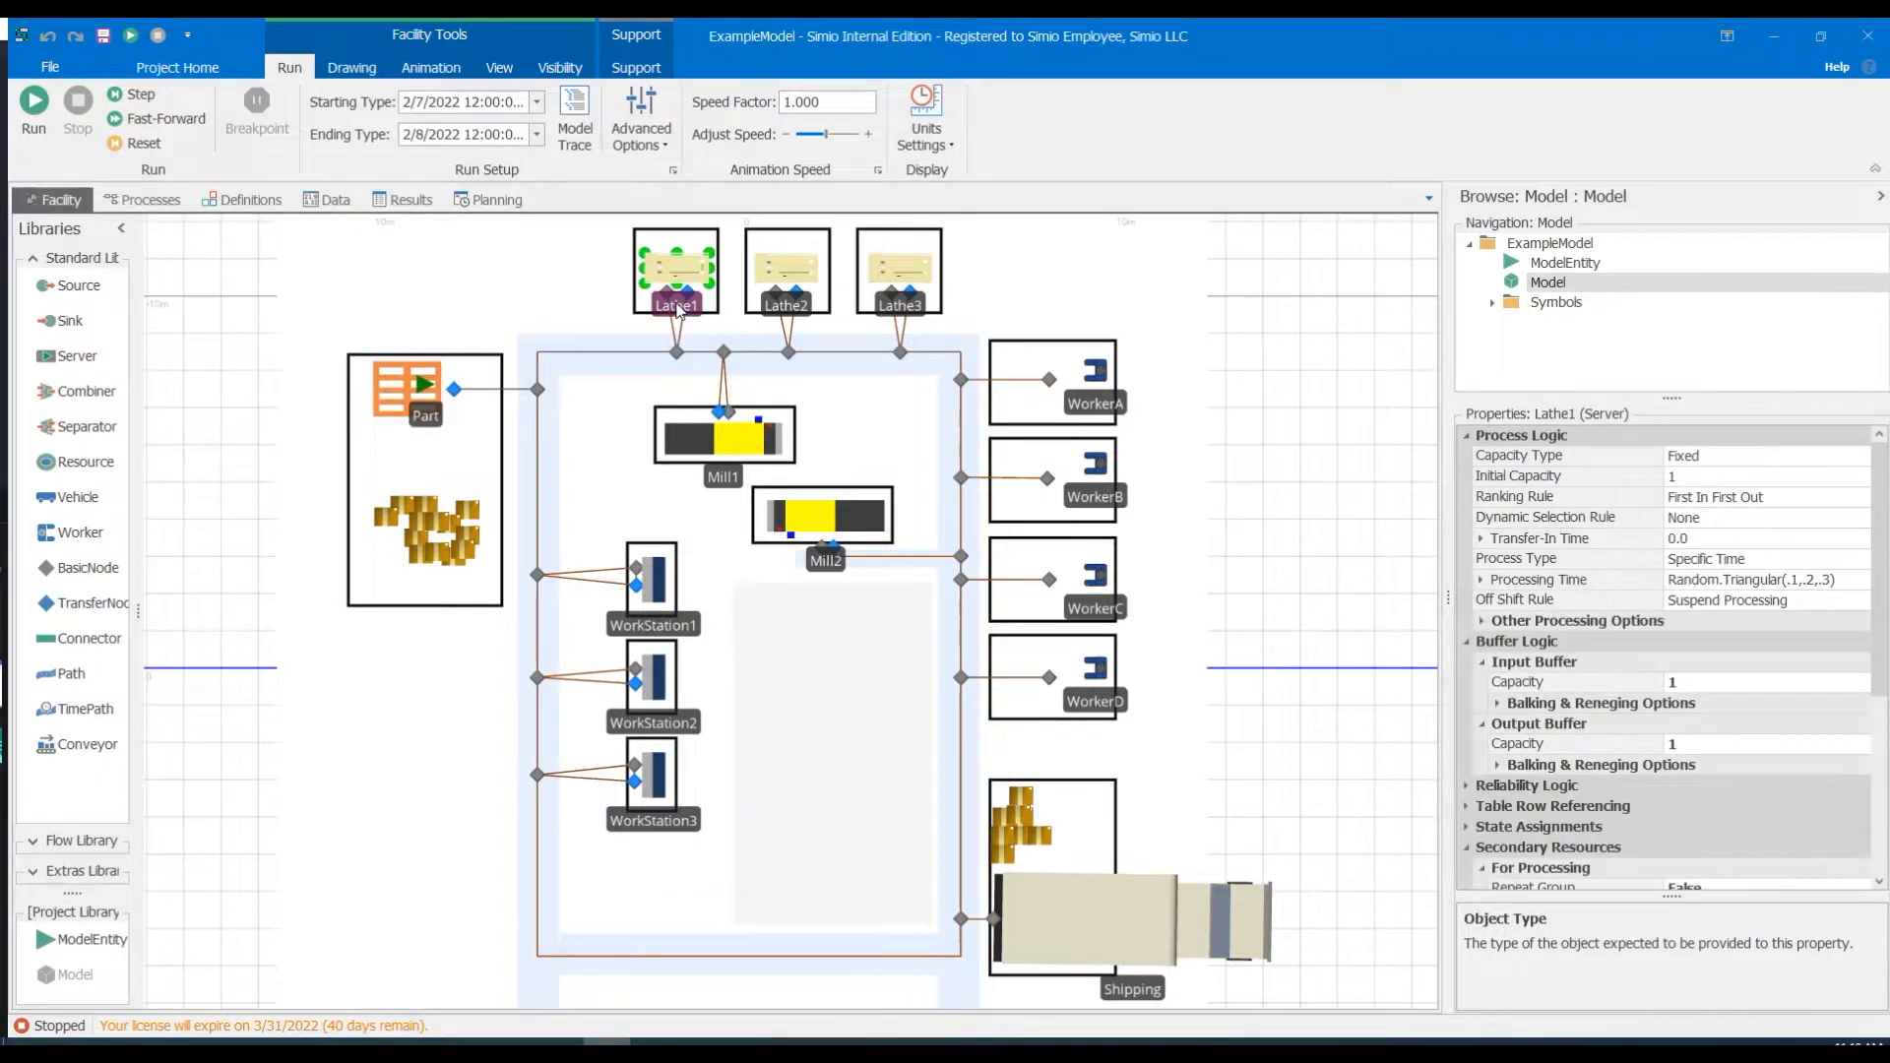
scroll(1613, 669, down, 5)
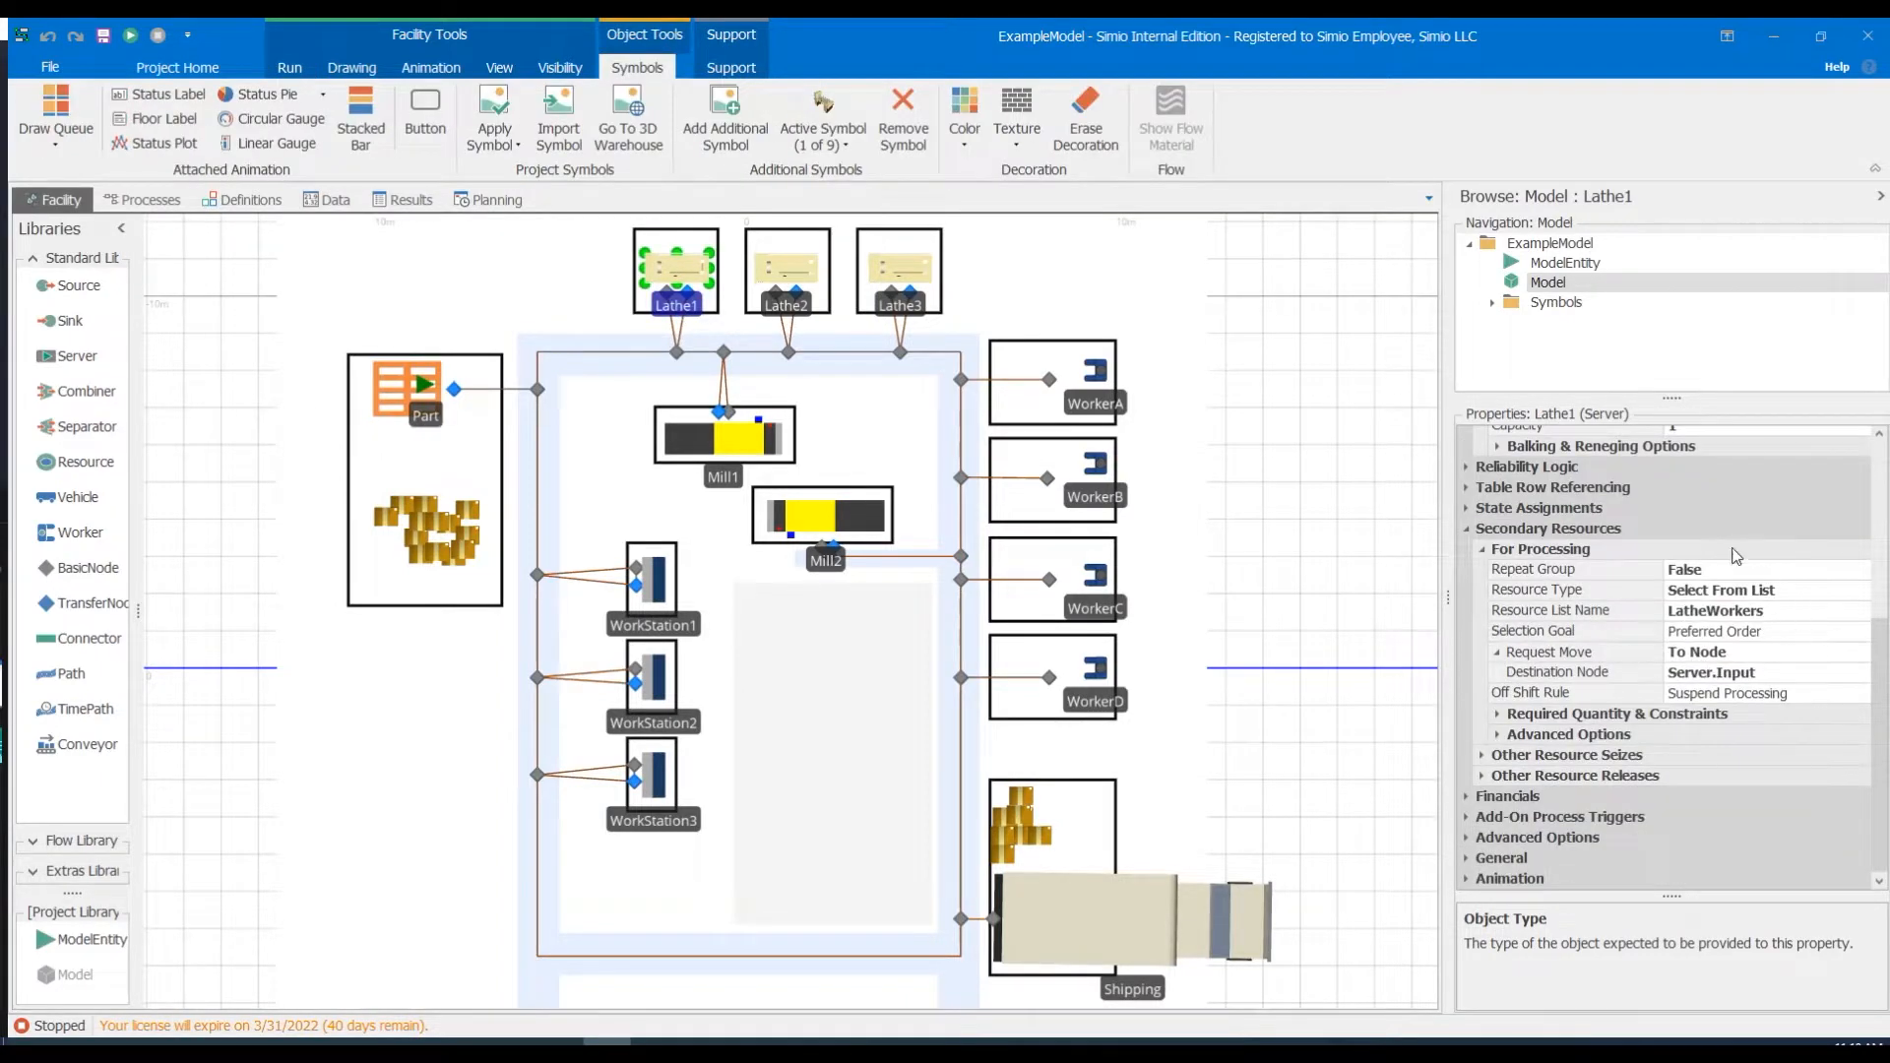
click(785, 300)
scroll(1678, 686, down, 5)
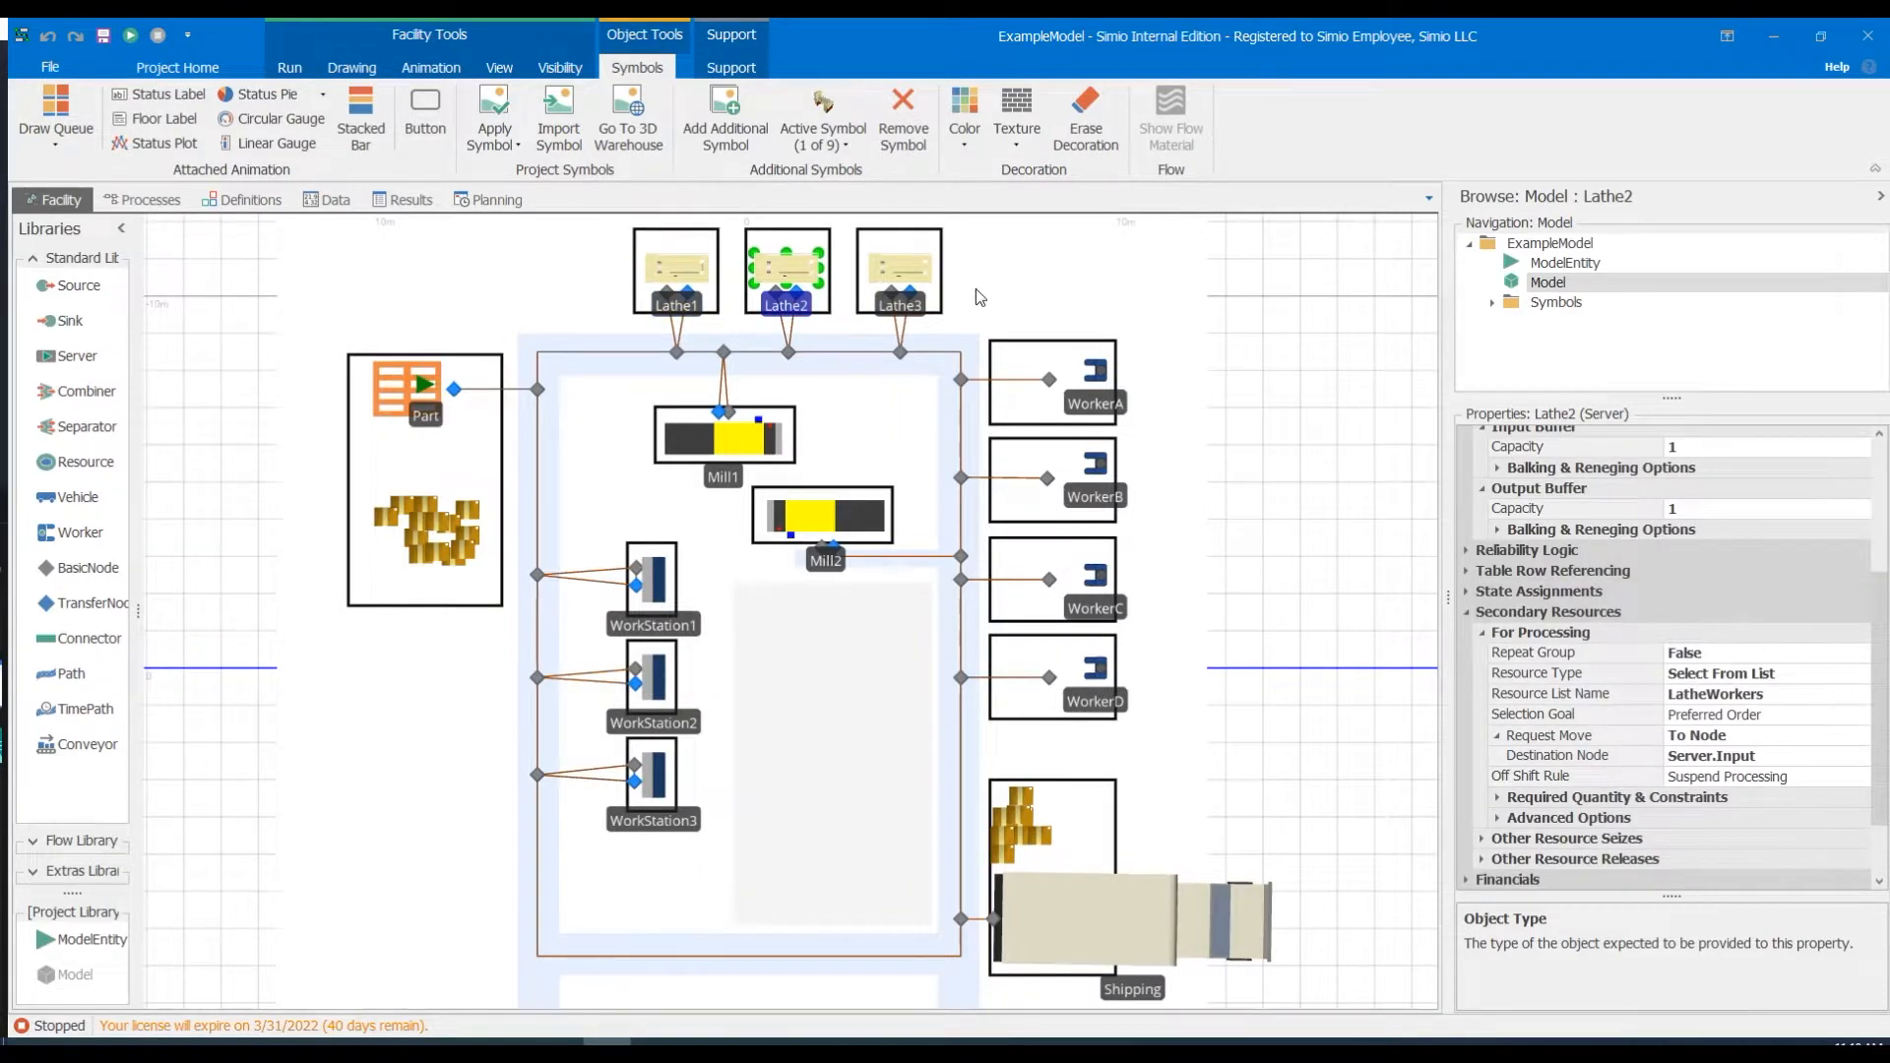
click(712, 510)
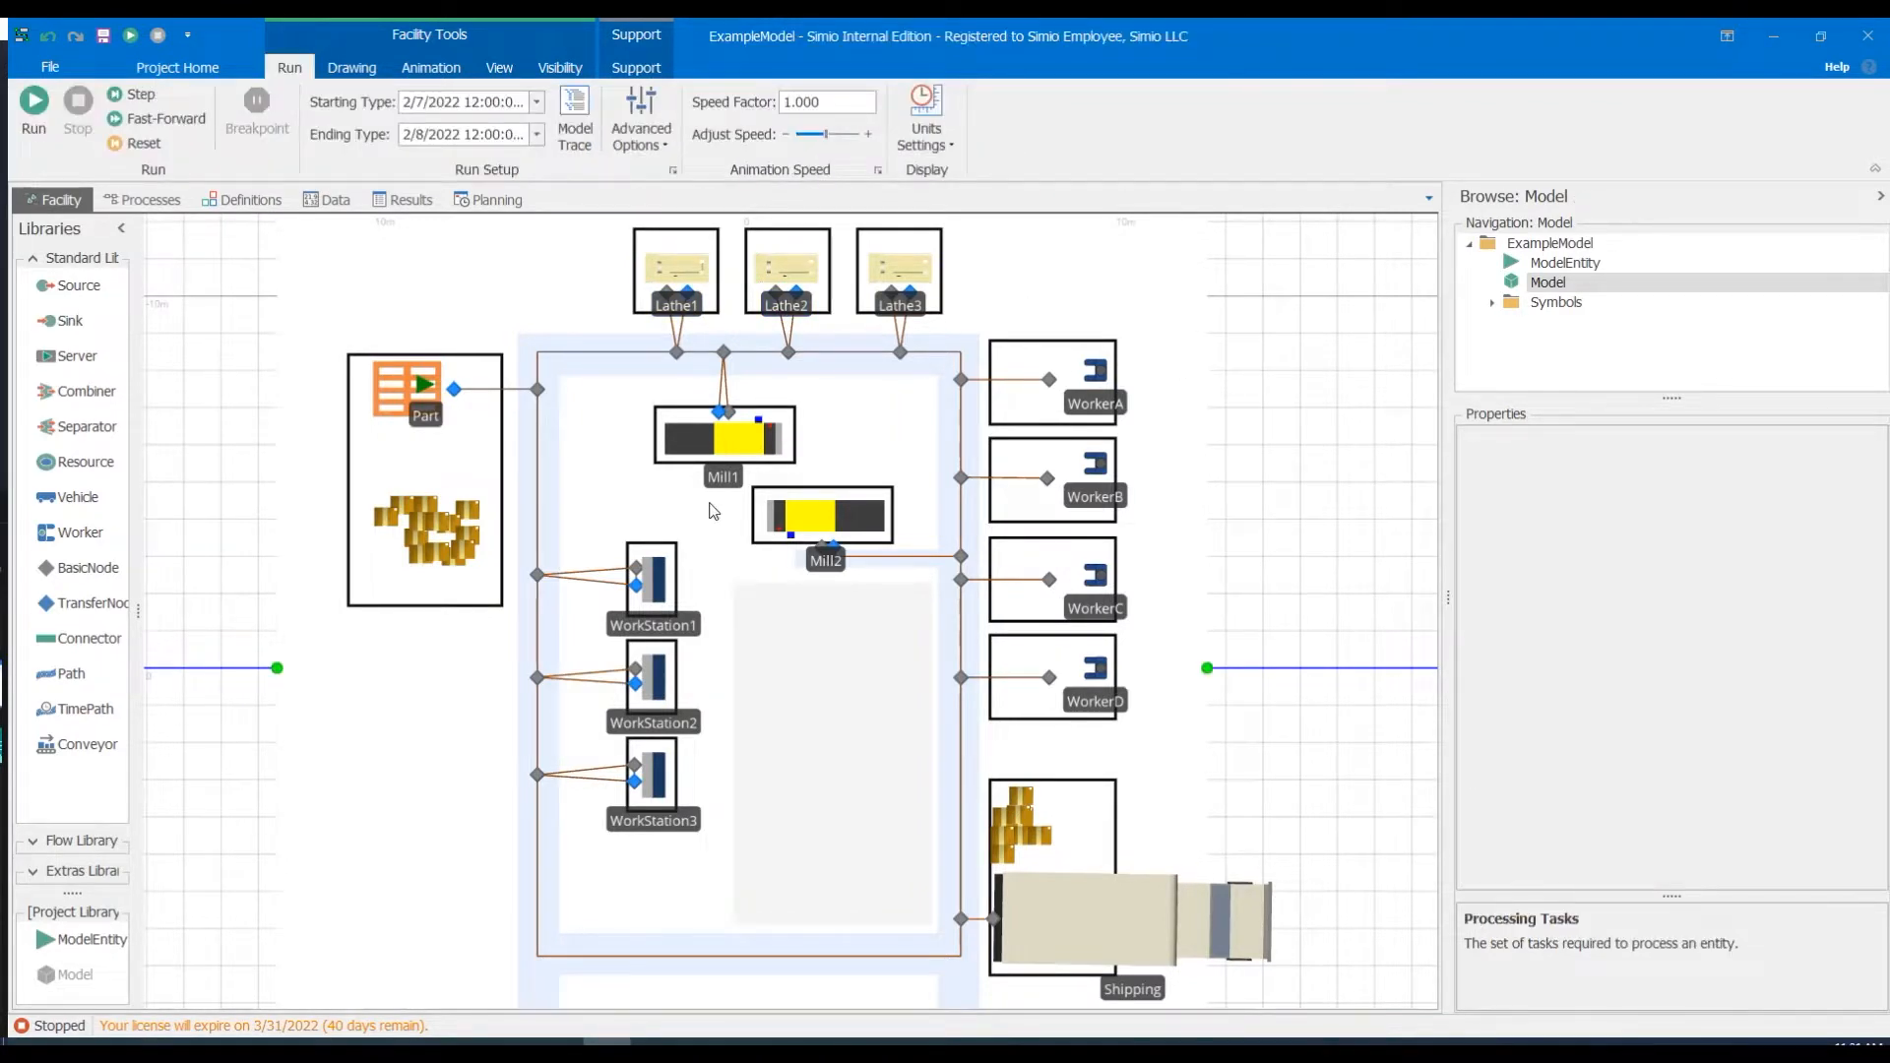
Check the process type options of Mill2, keeping Task Sequence.
click(827, 563)
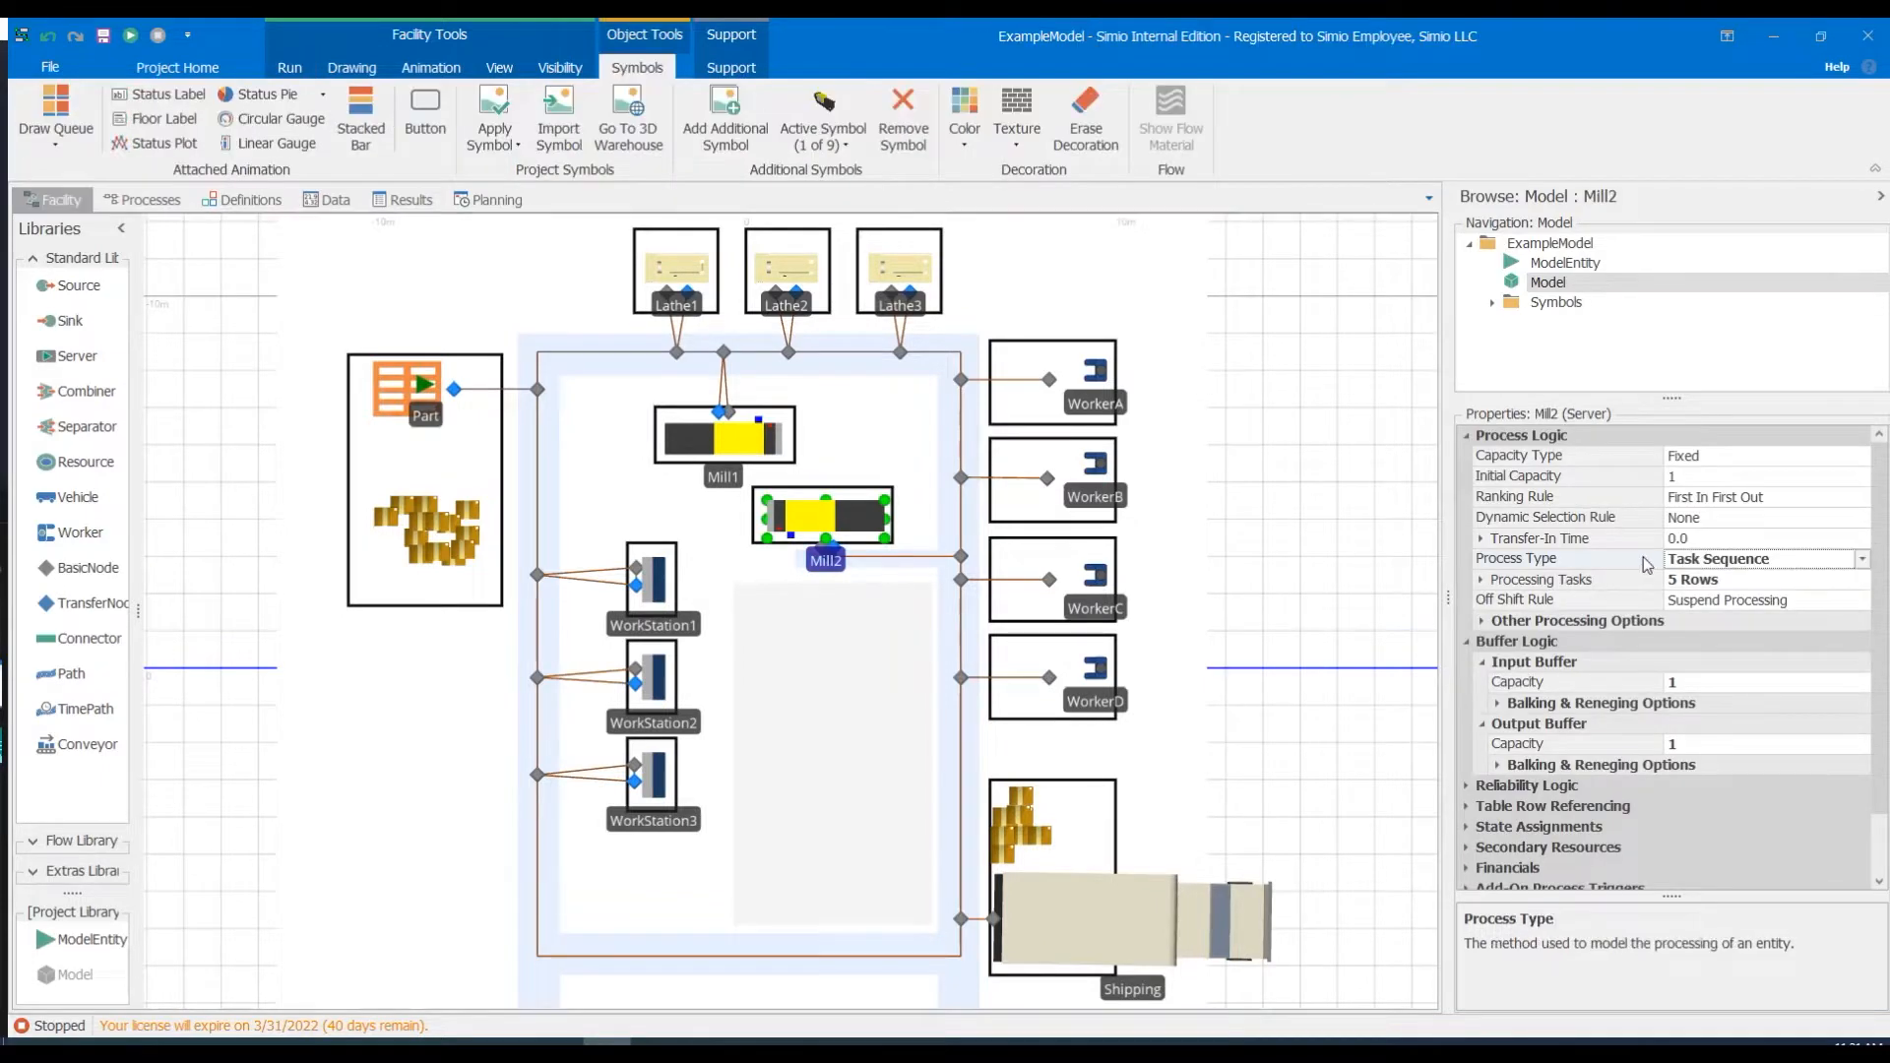
click(1860, 559)
click(1823, 604)
click(1829, 587)
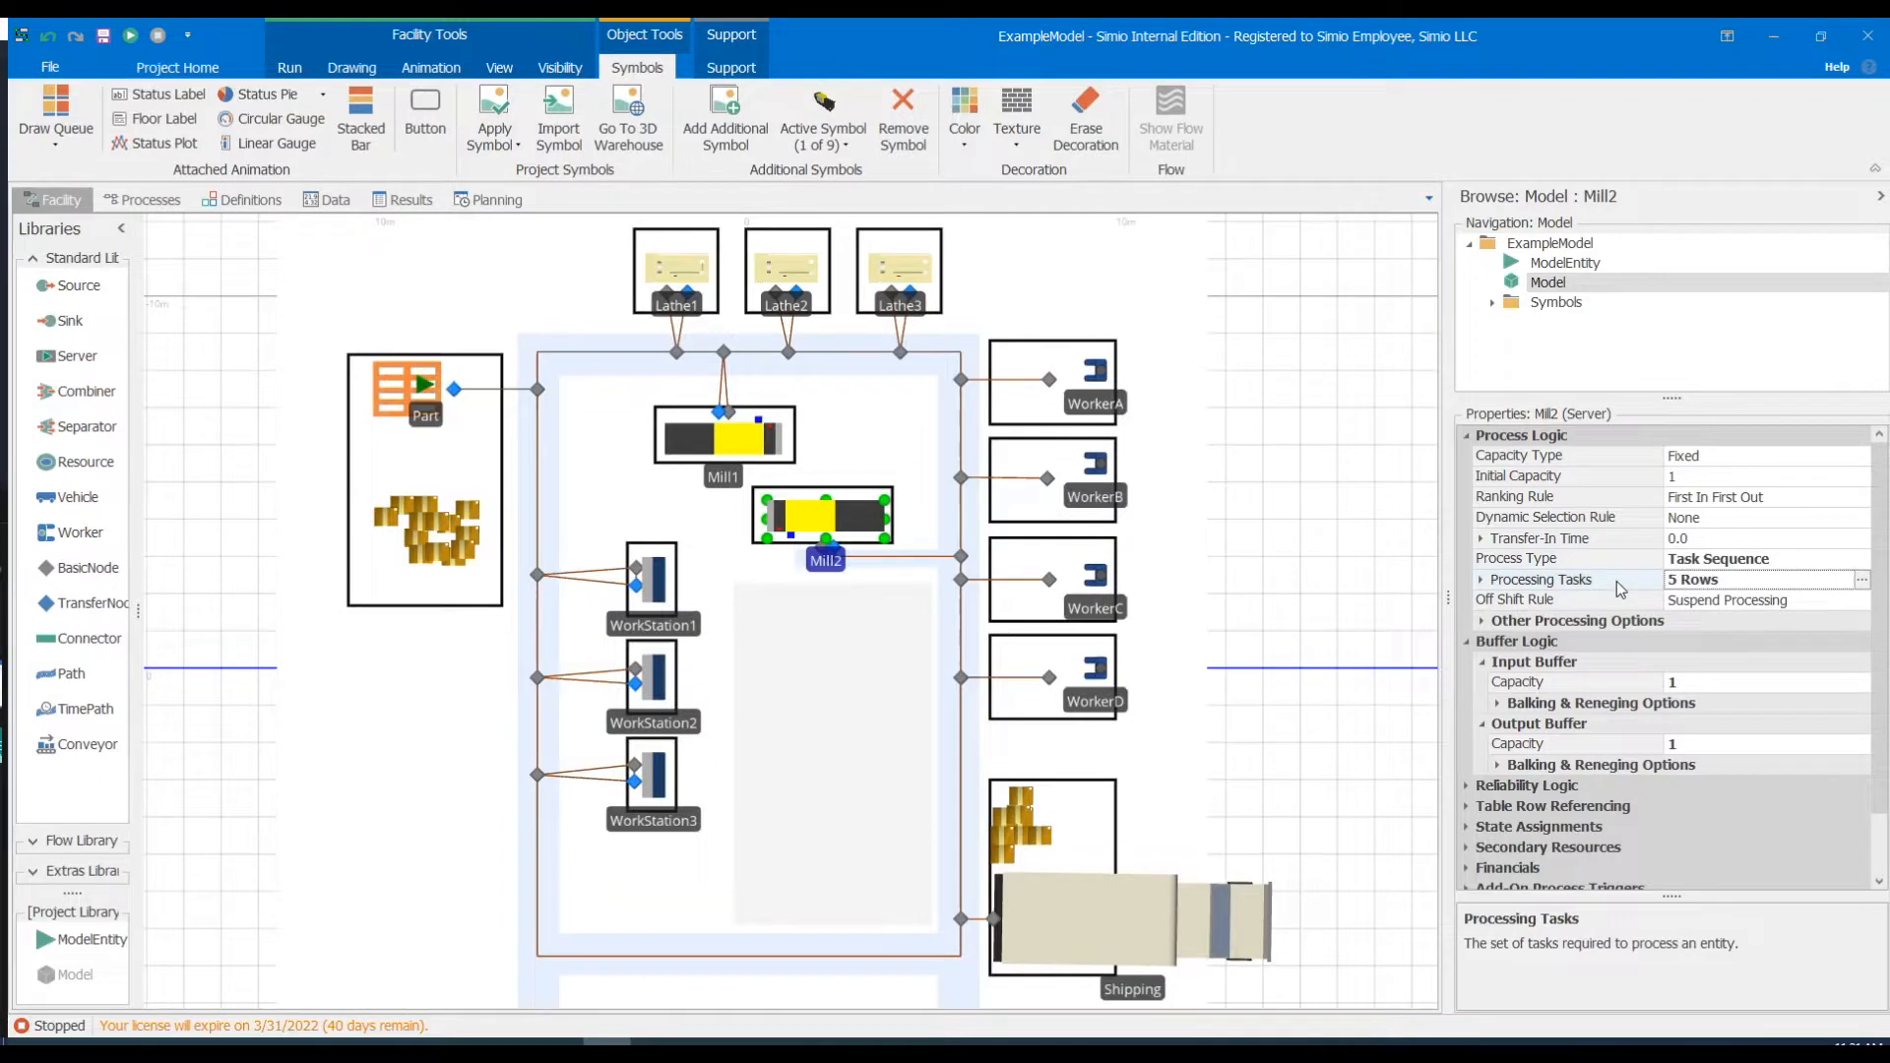
Review each of Mill2's processing tasks from Set Up to Stage3, including their times and resource requirements.
click(1863, 581)
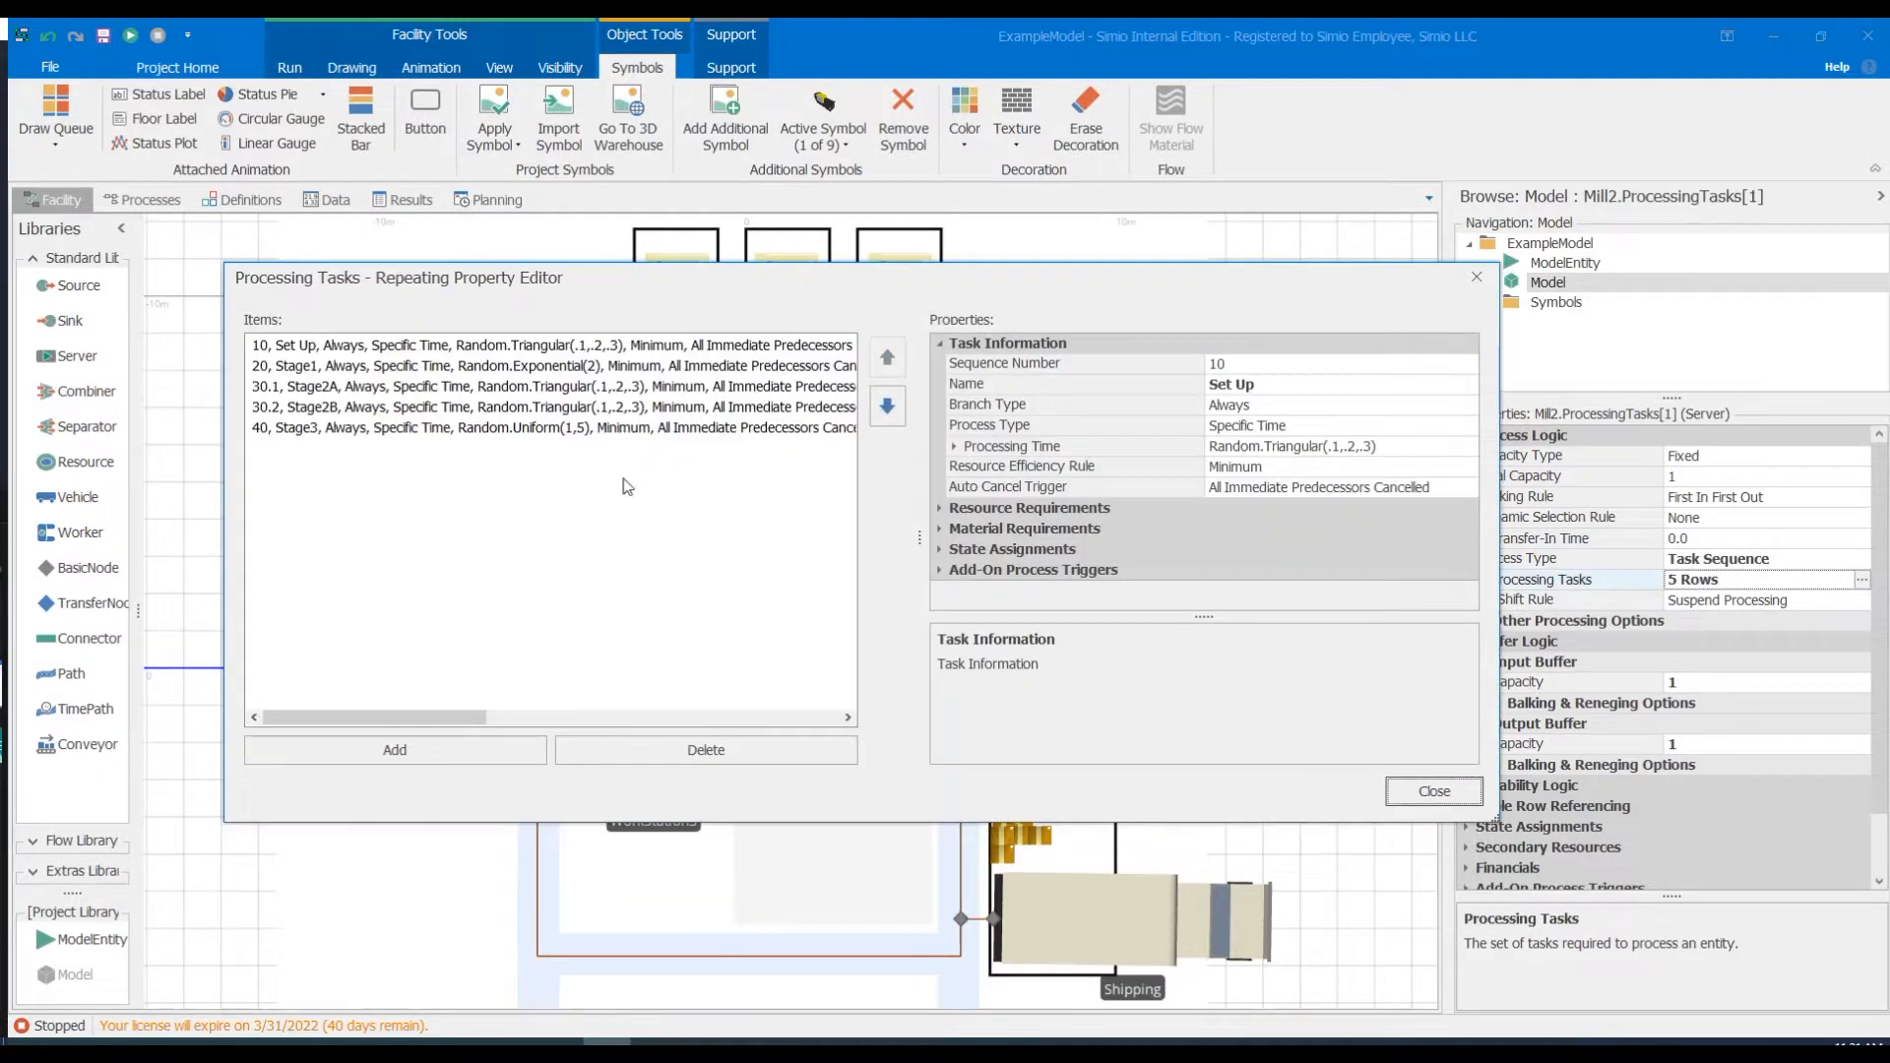
click(440, 347)
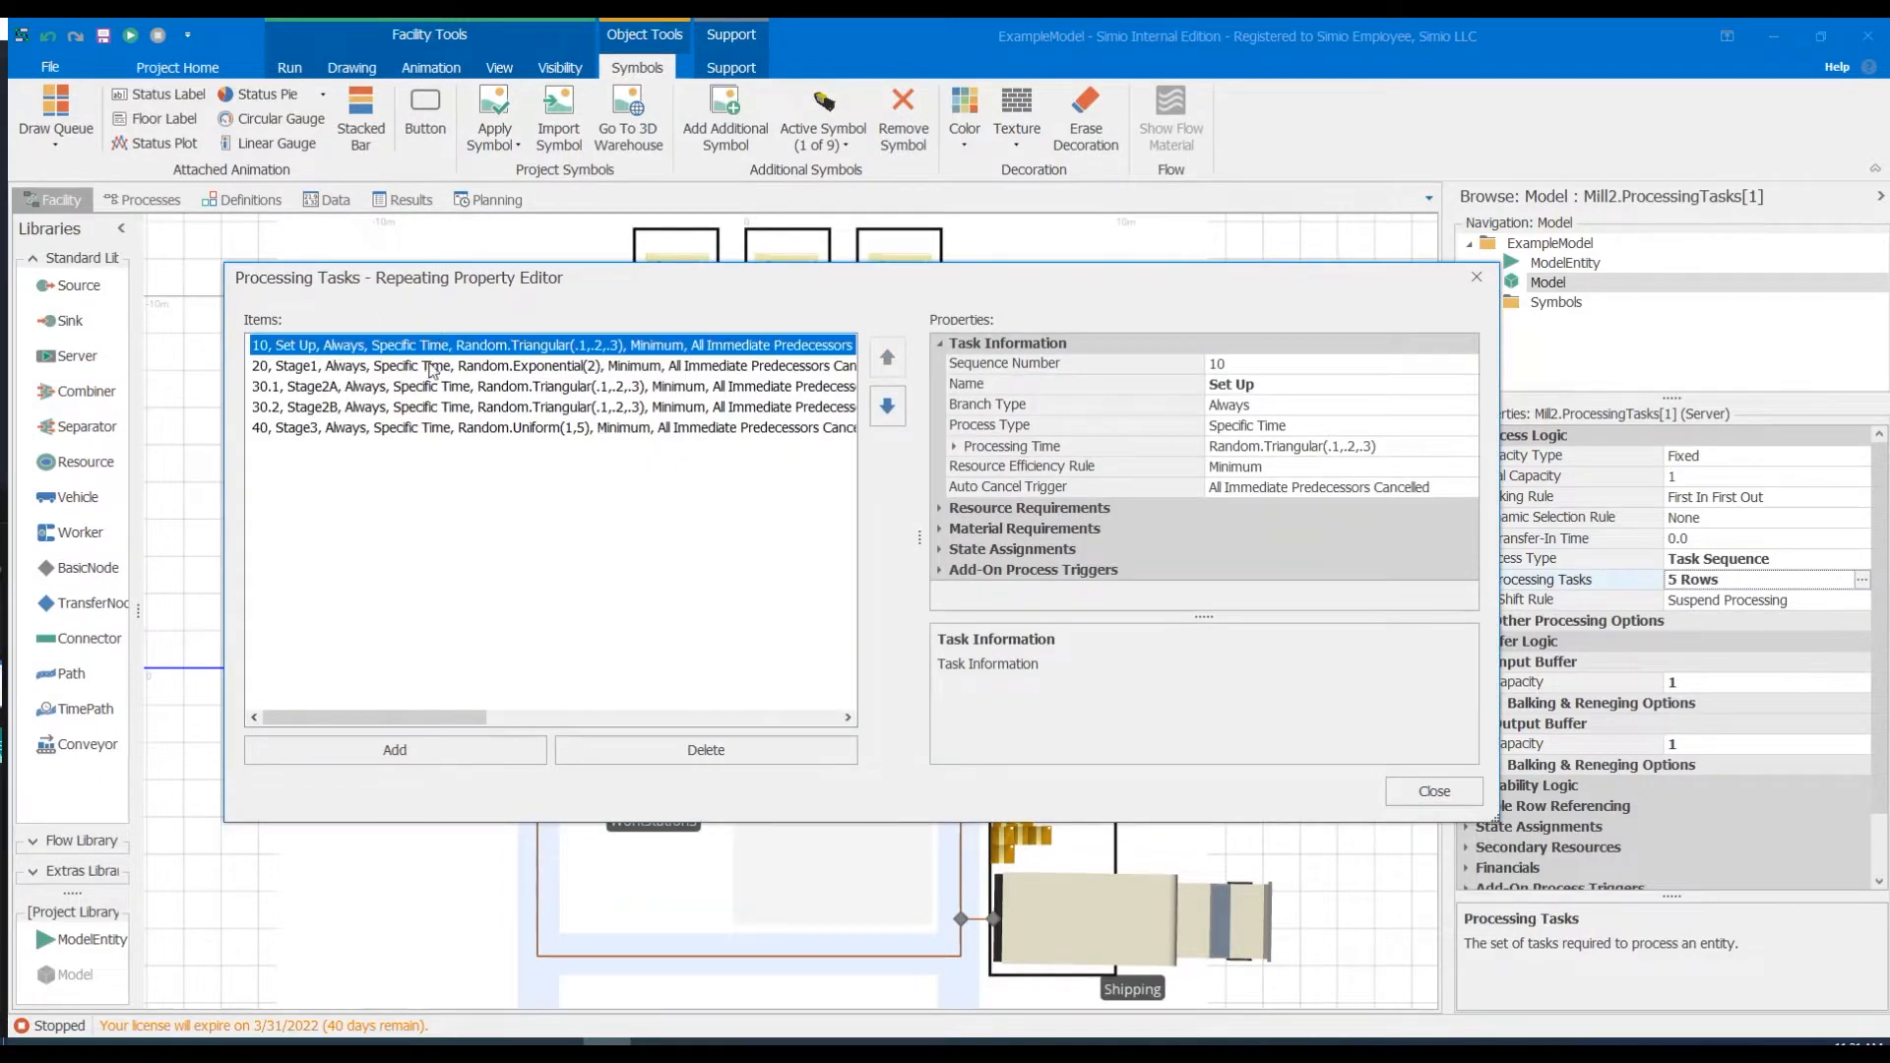
click(429, 367)
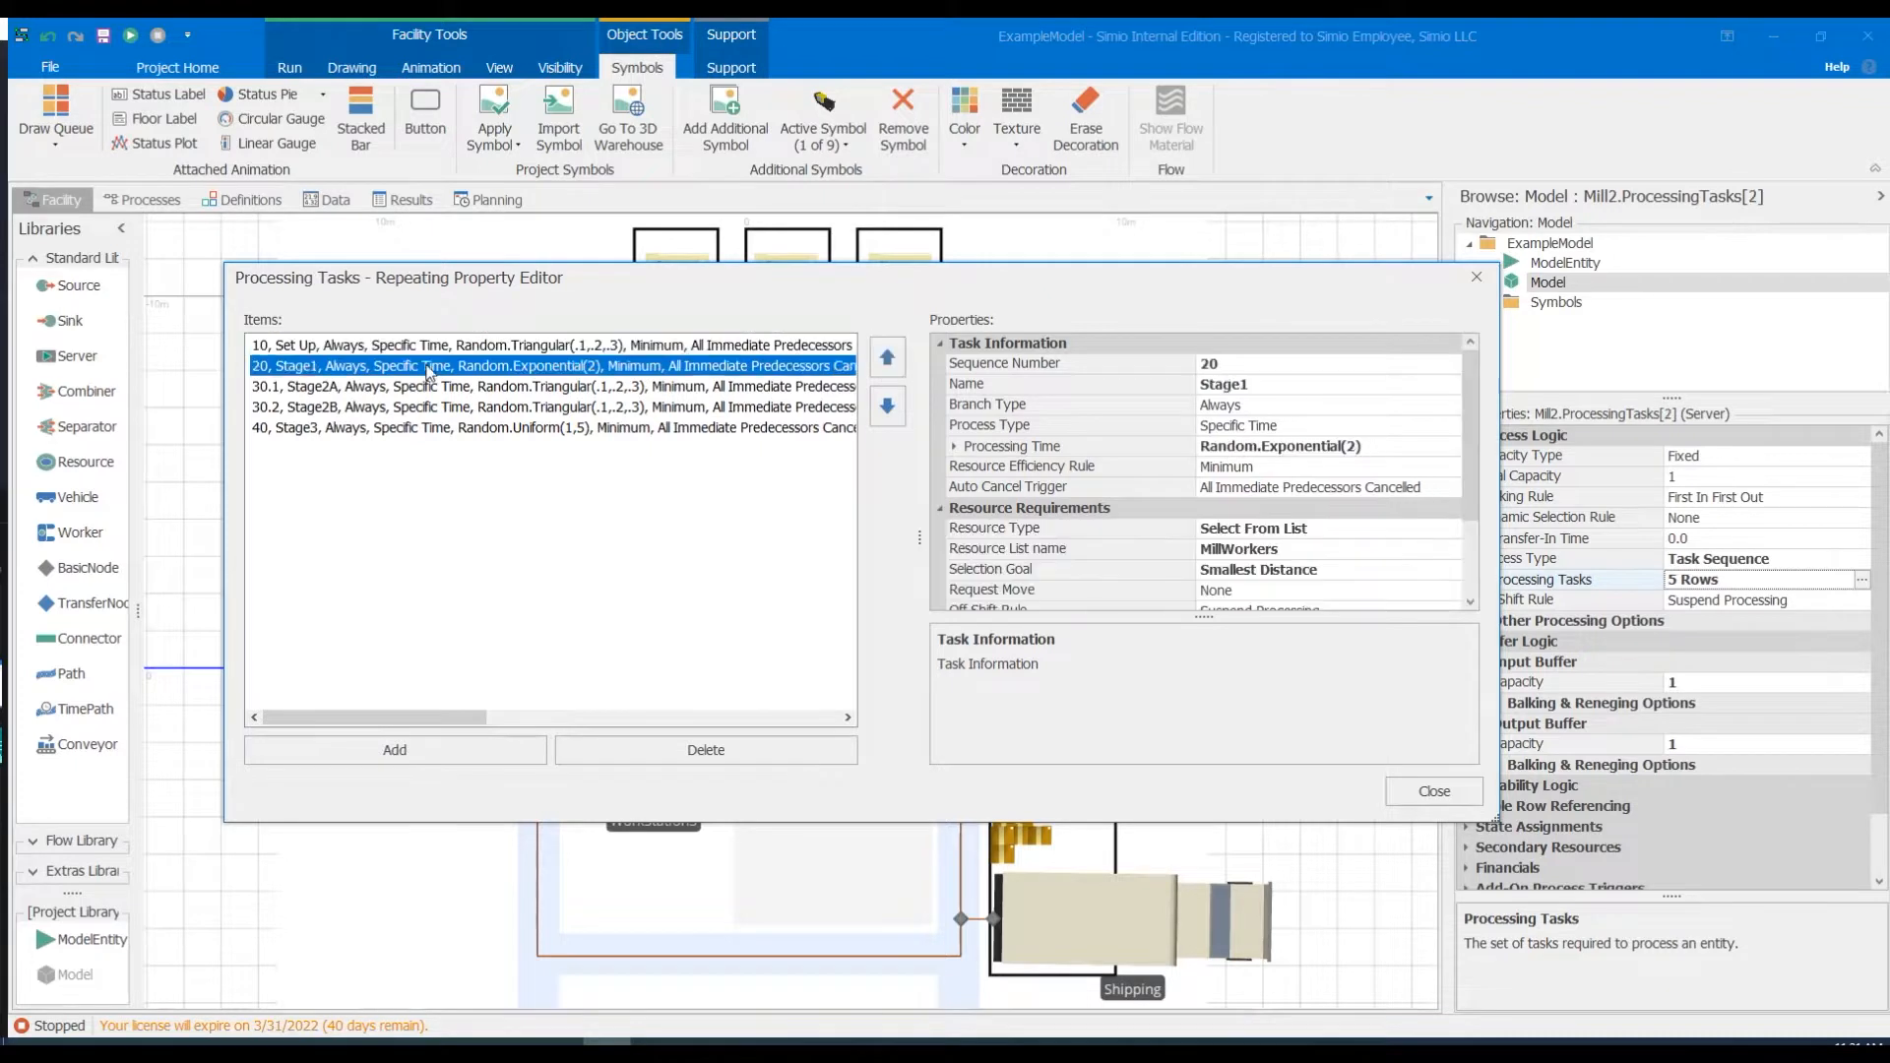
click(476, 390)
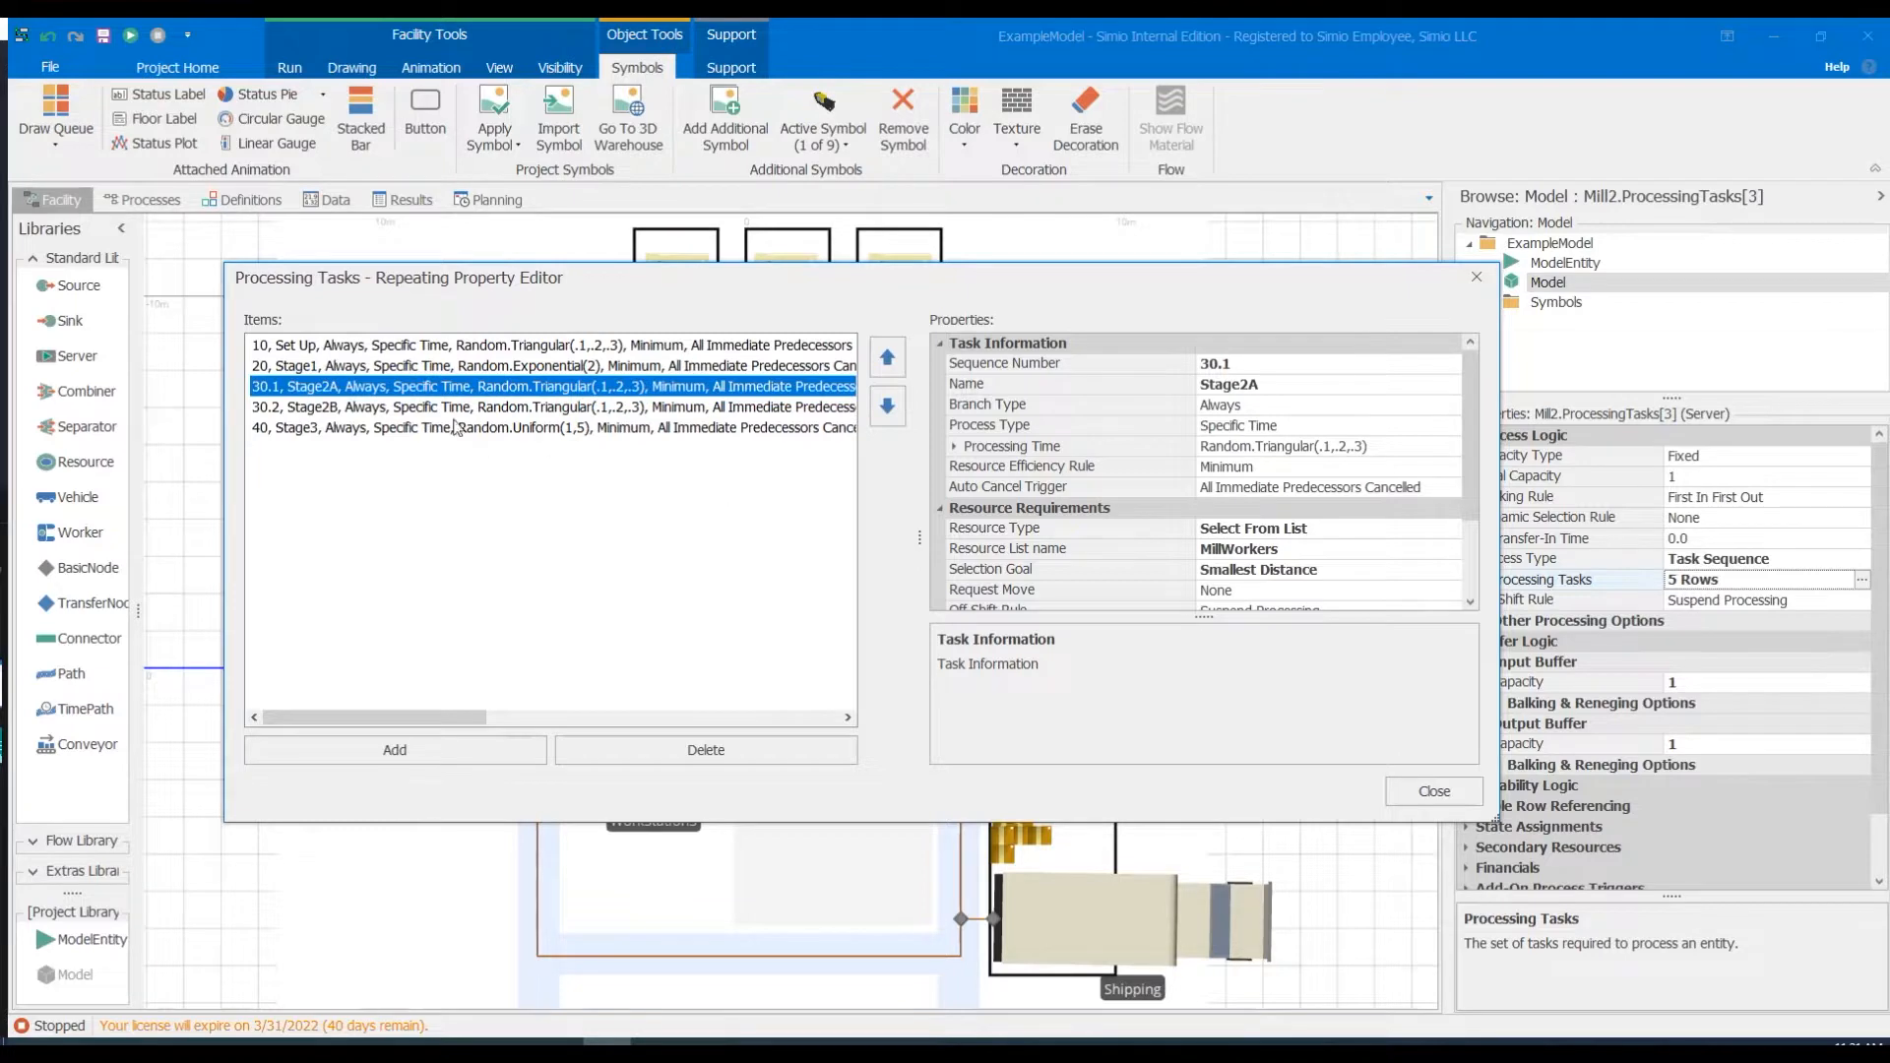
click(364, 411)
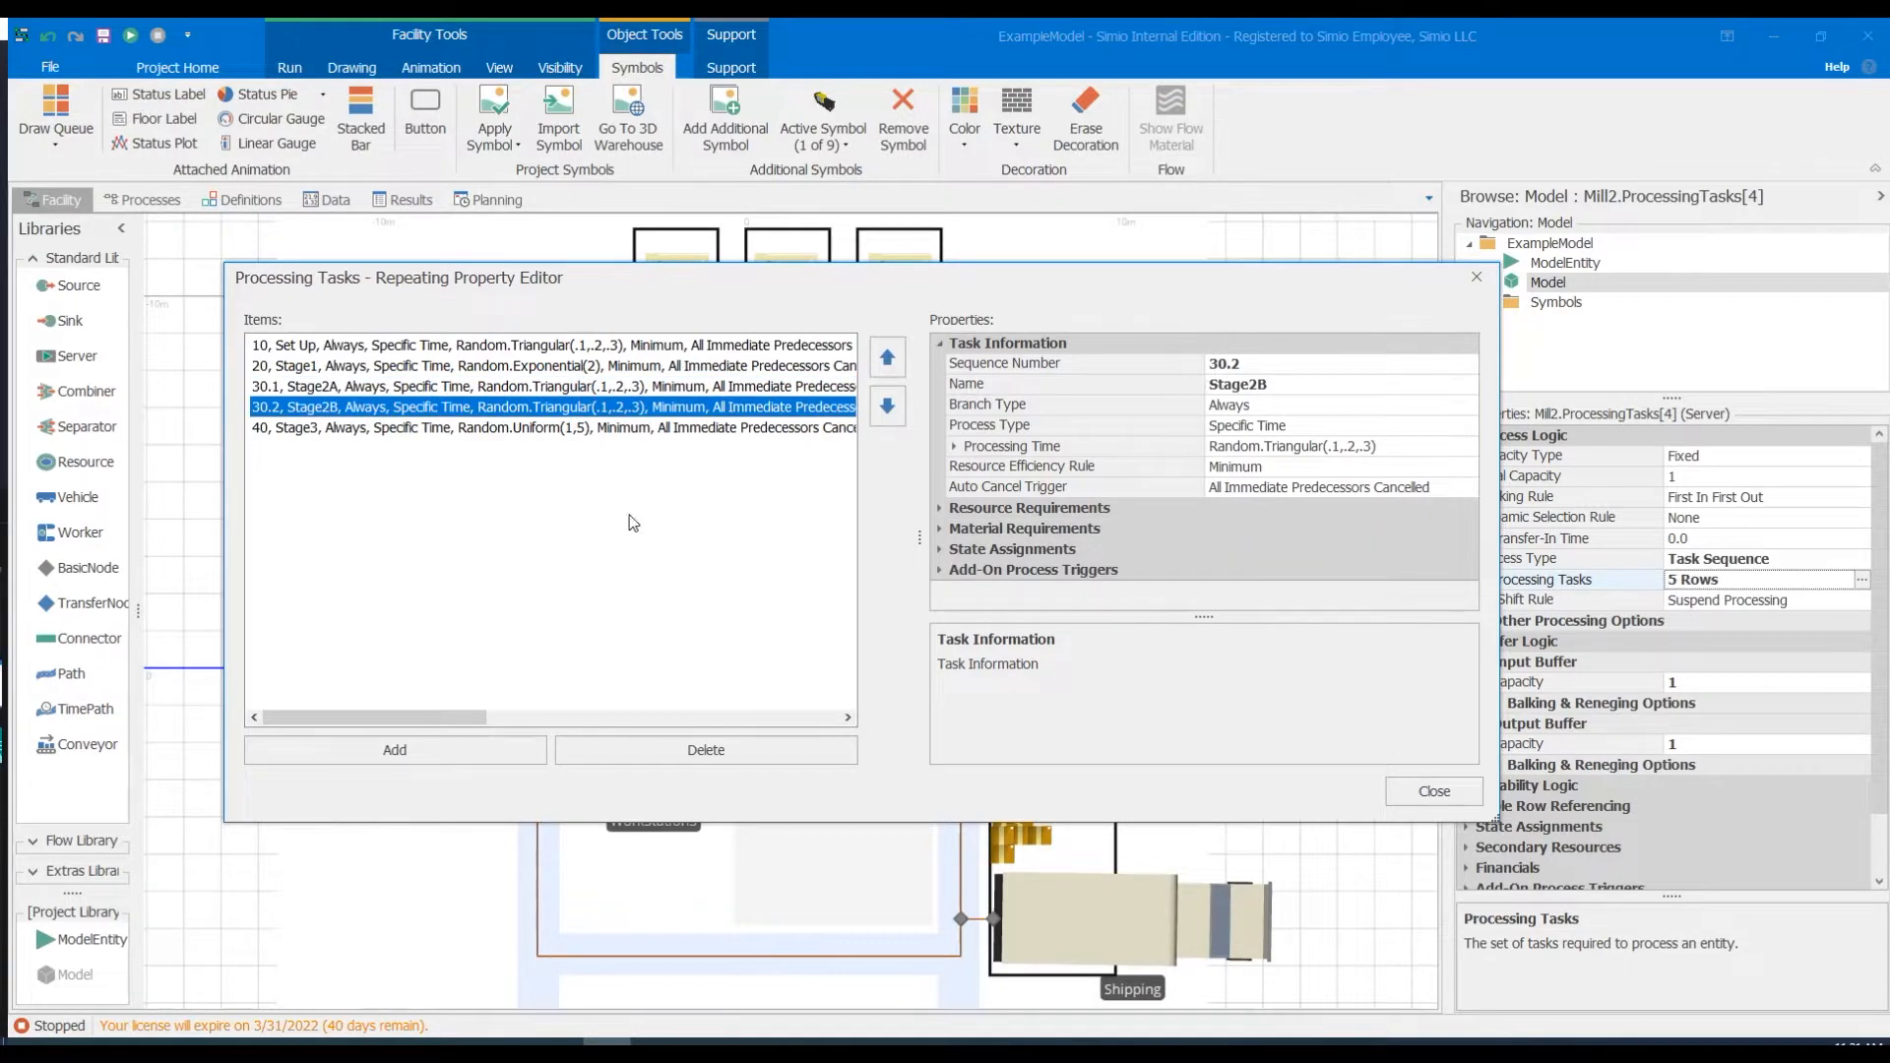
click(504, 431)
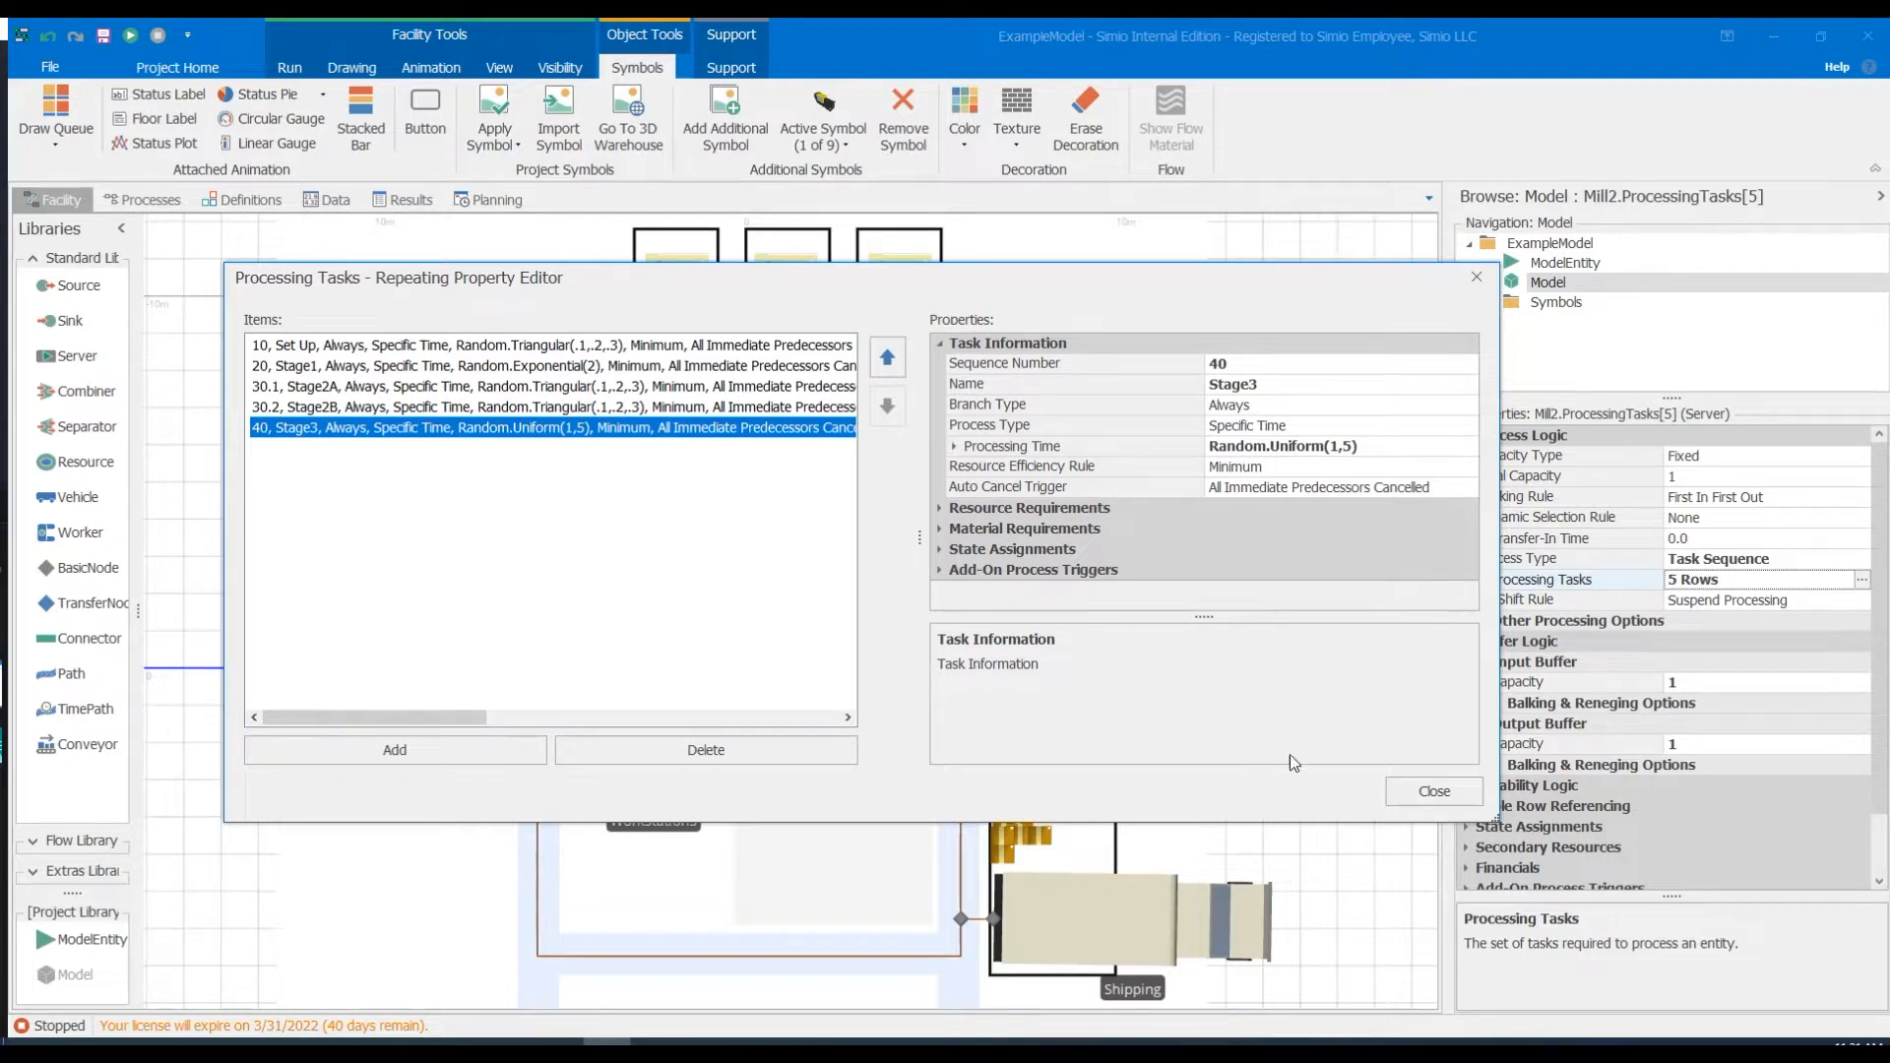
click(1432, 791)
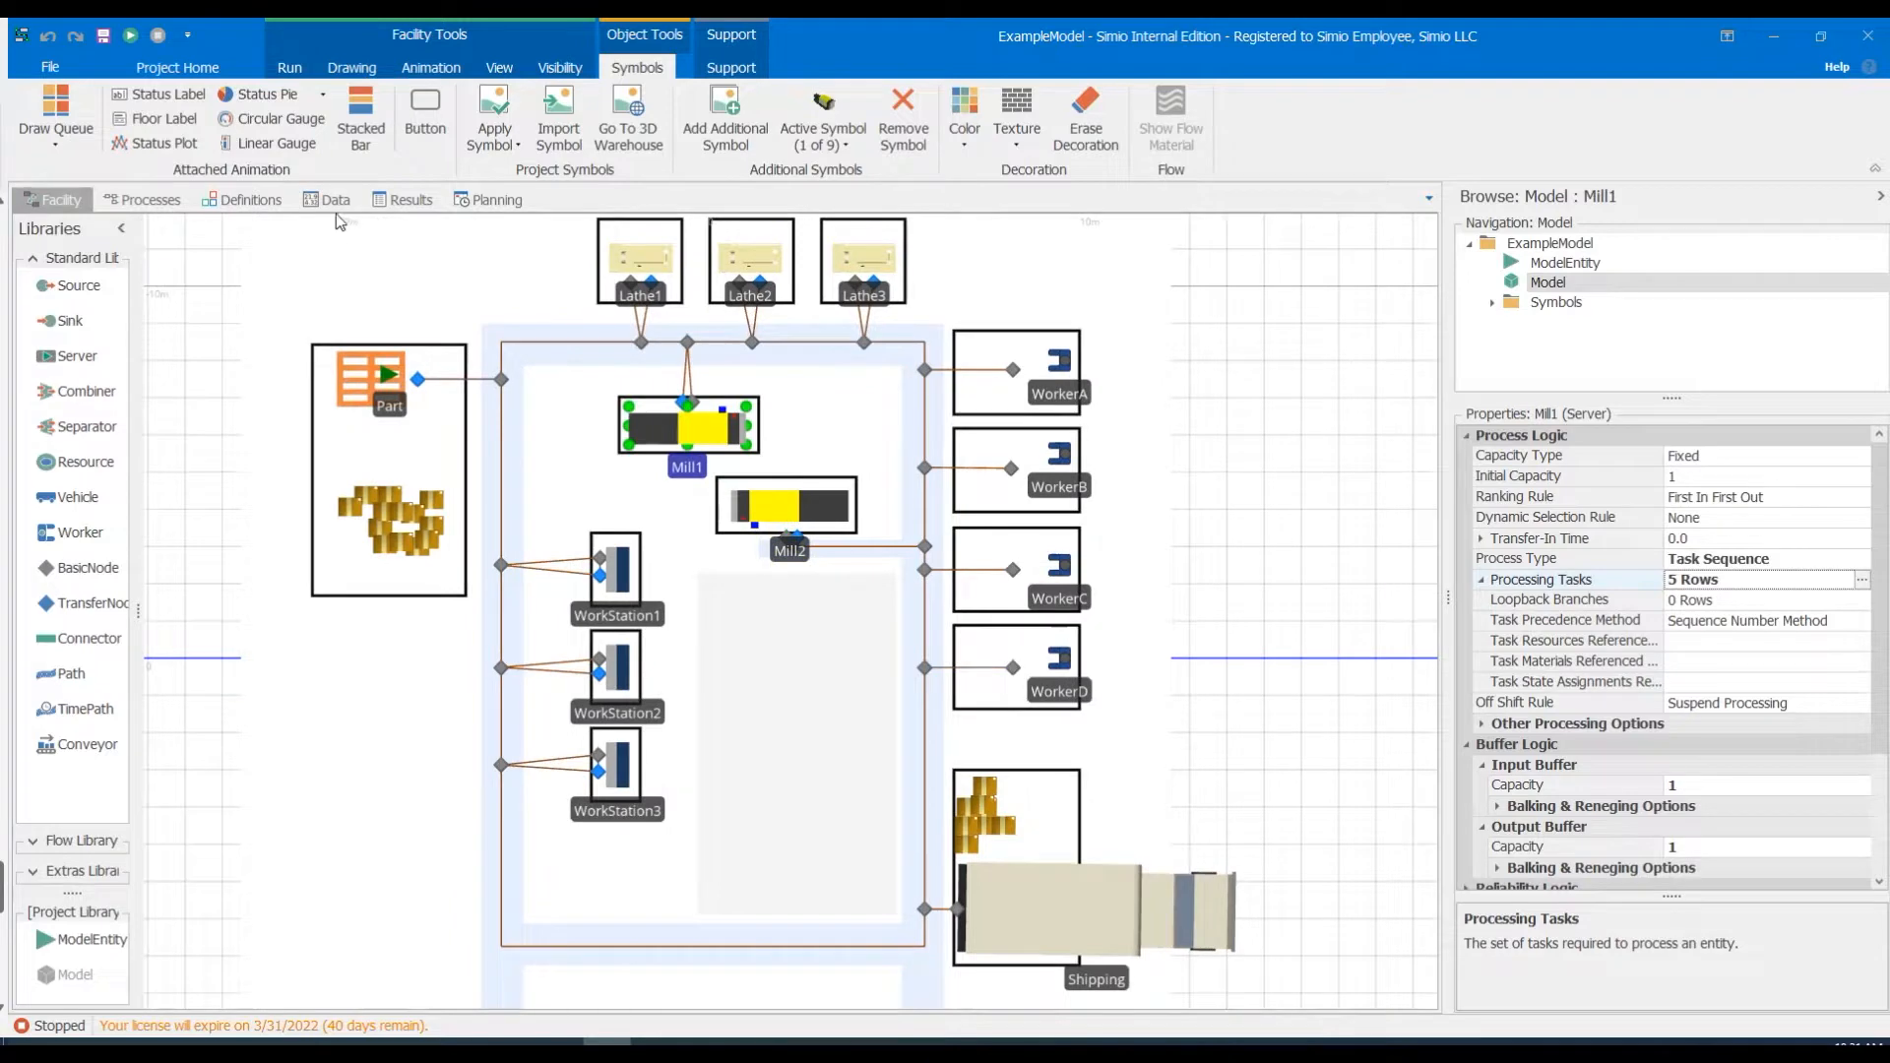
Add a data table from the Server schema, creating only the Server.ProcessingTasks repeat group table.
click(330, 202)
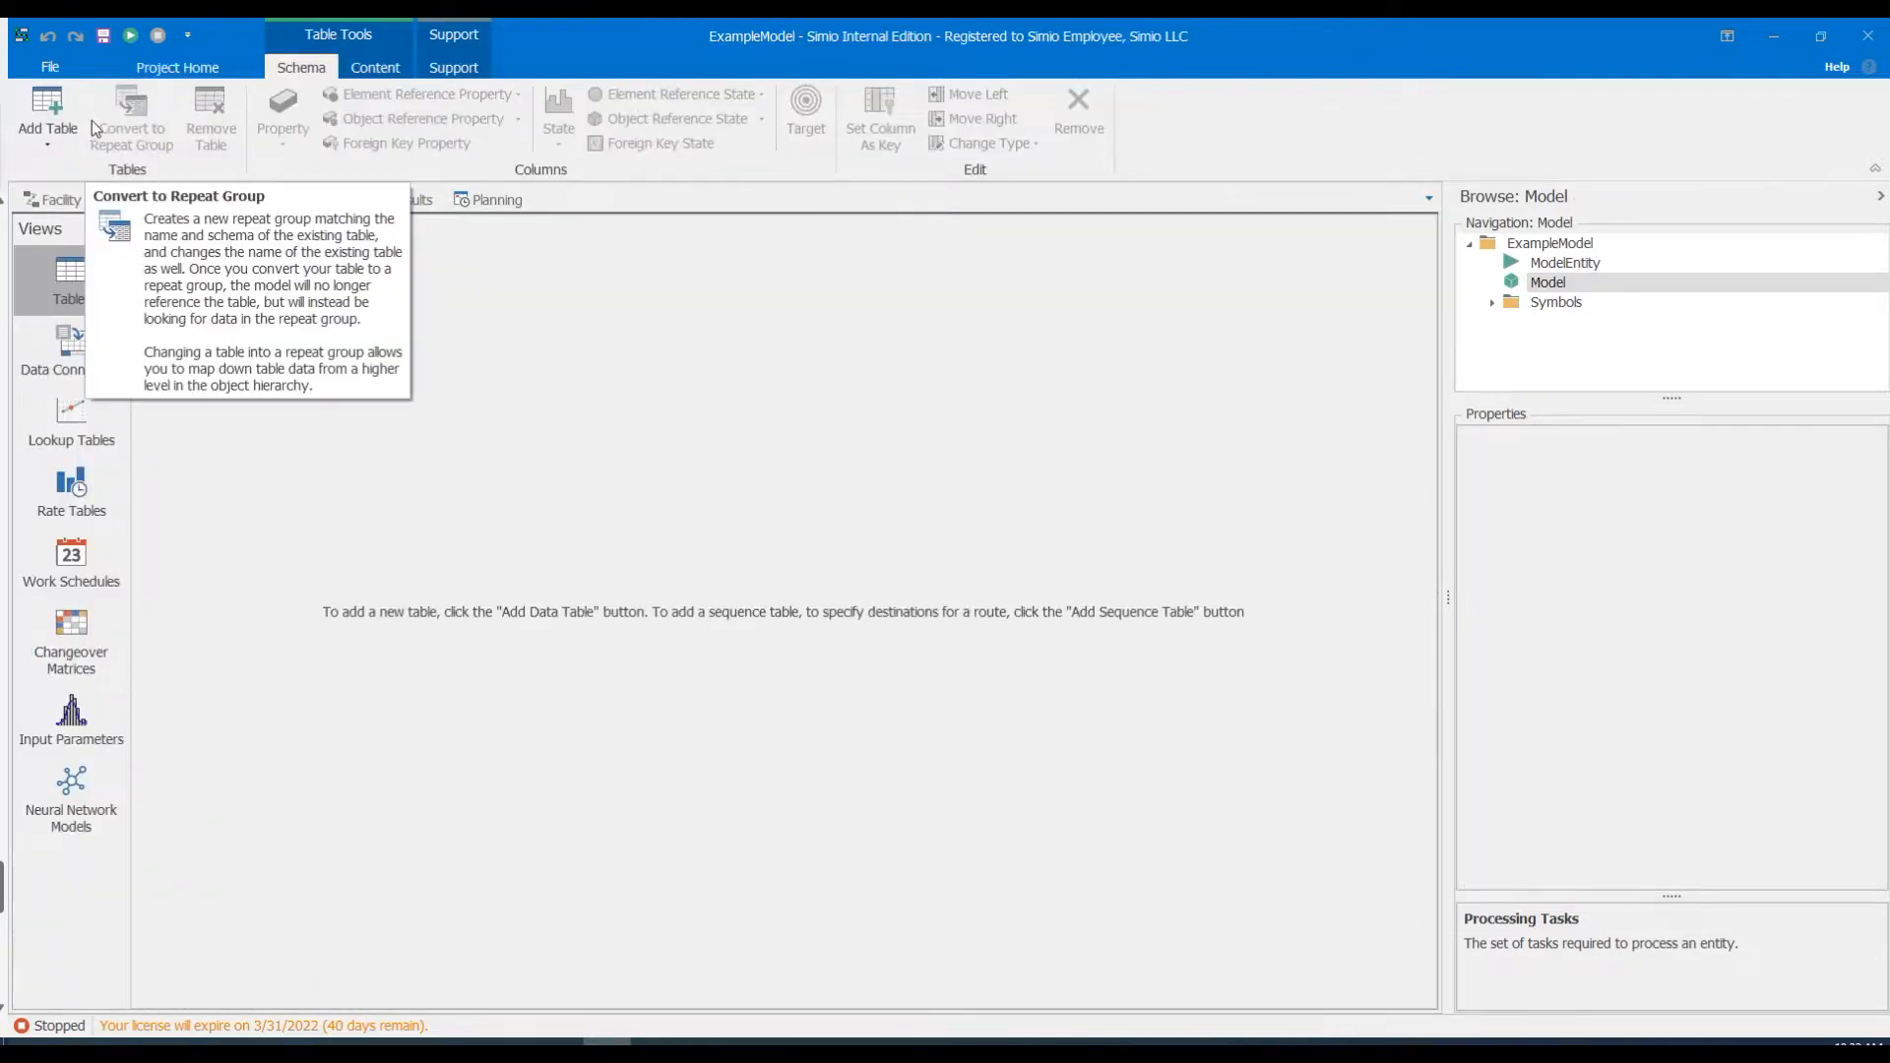
click(43, 139)
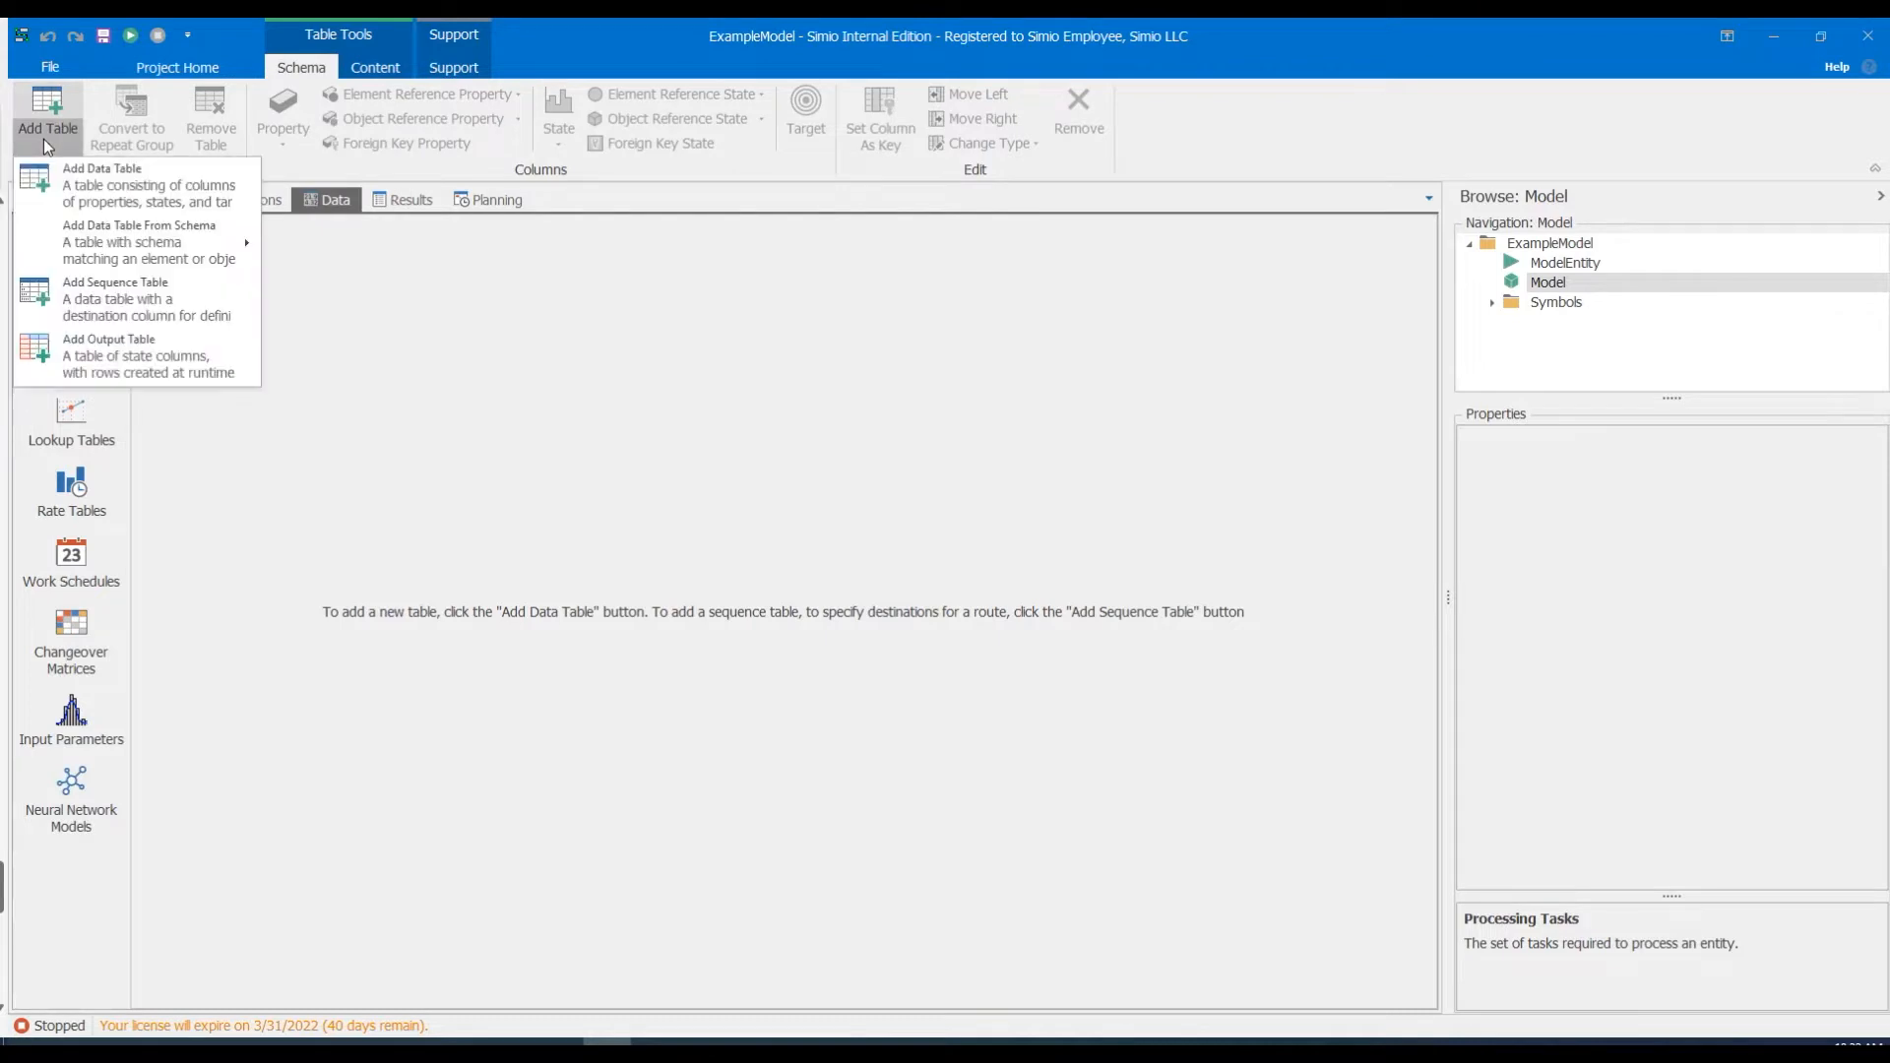
mouse_move(178, 263)
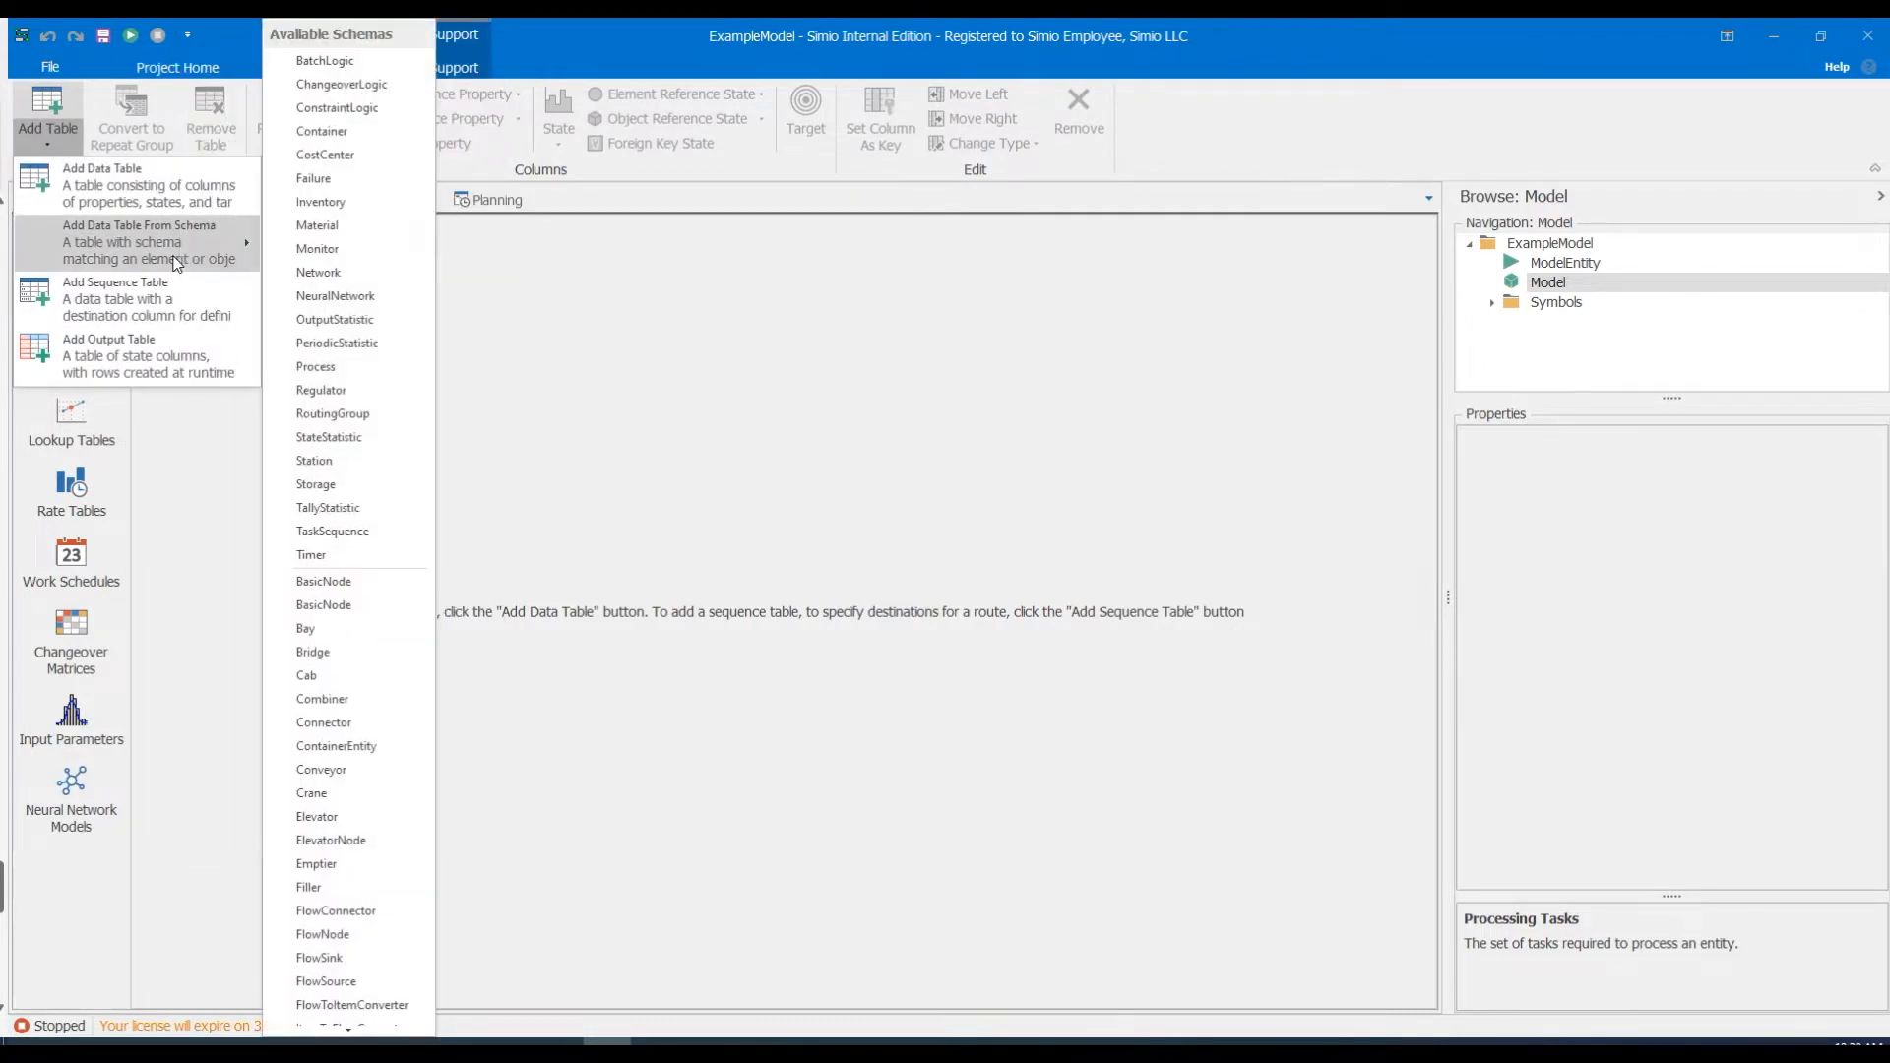
scroll(341, 669, down, 3)
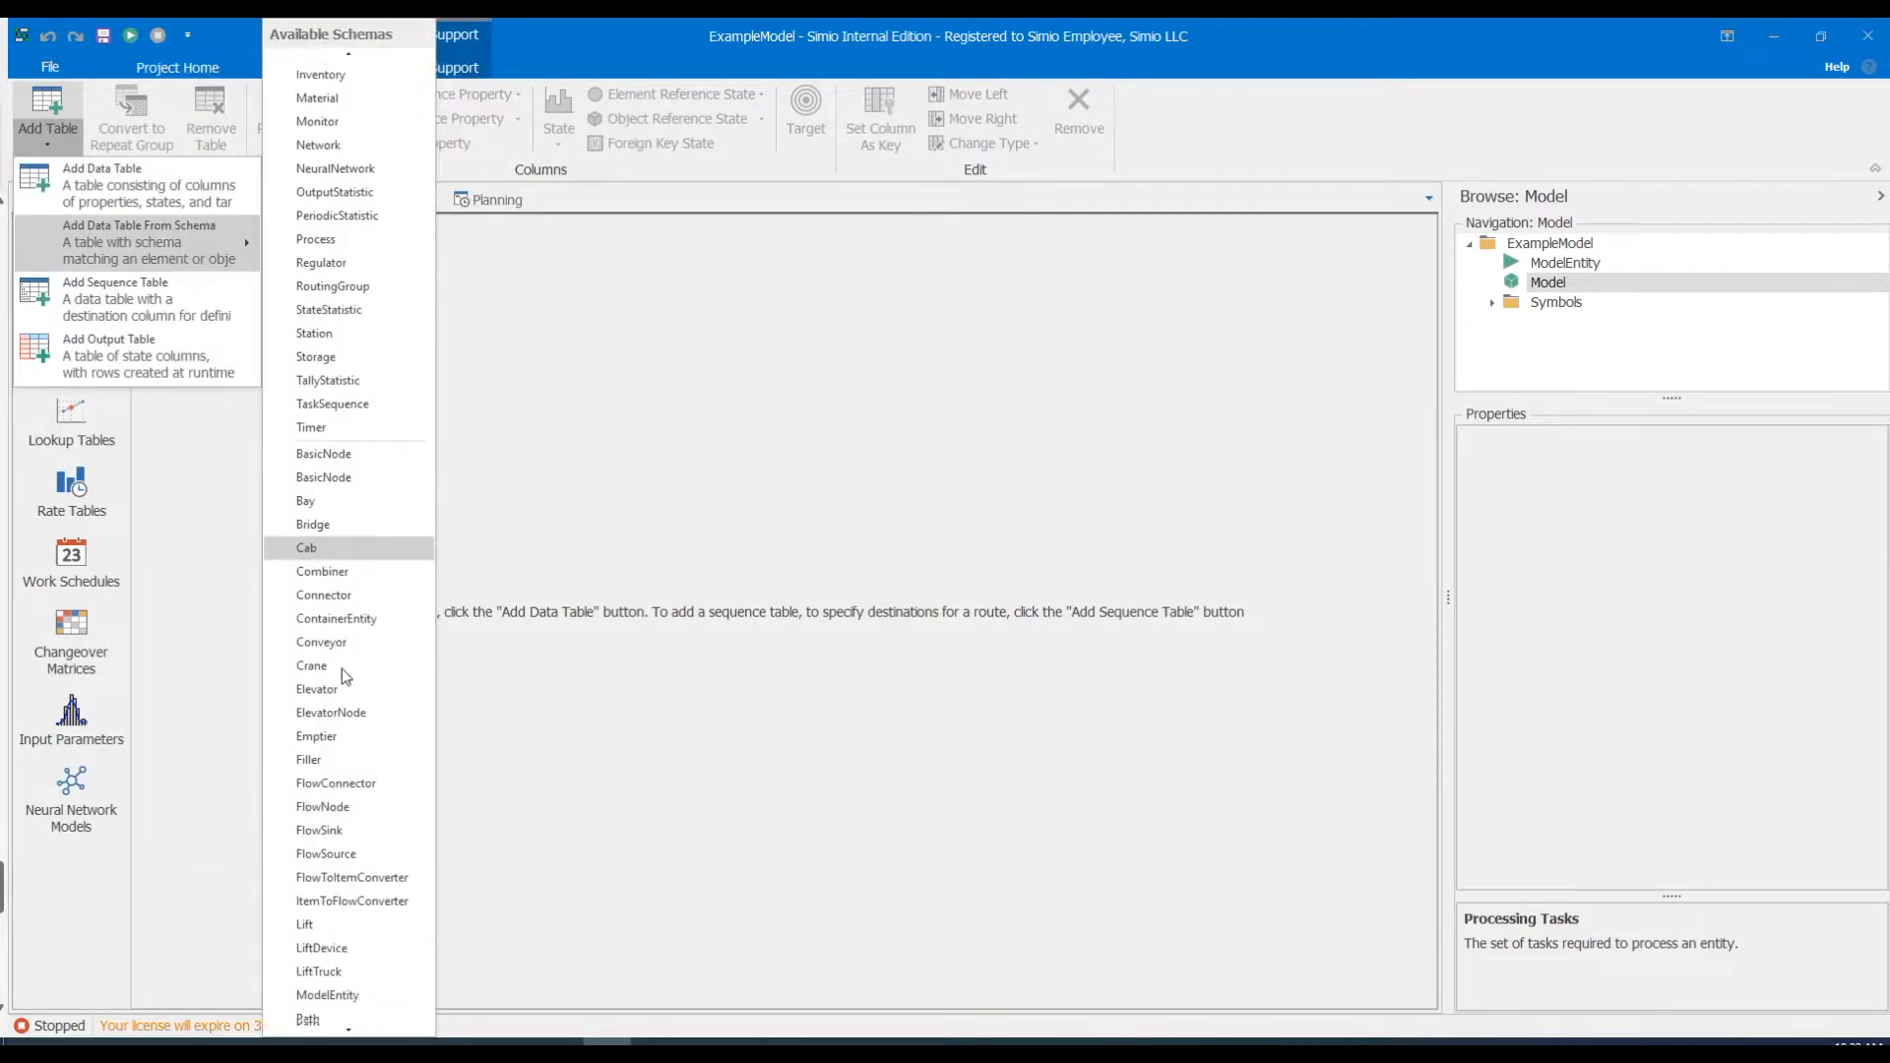
scroll(341, 669, down, 5)
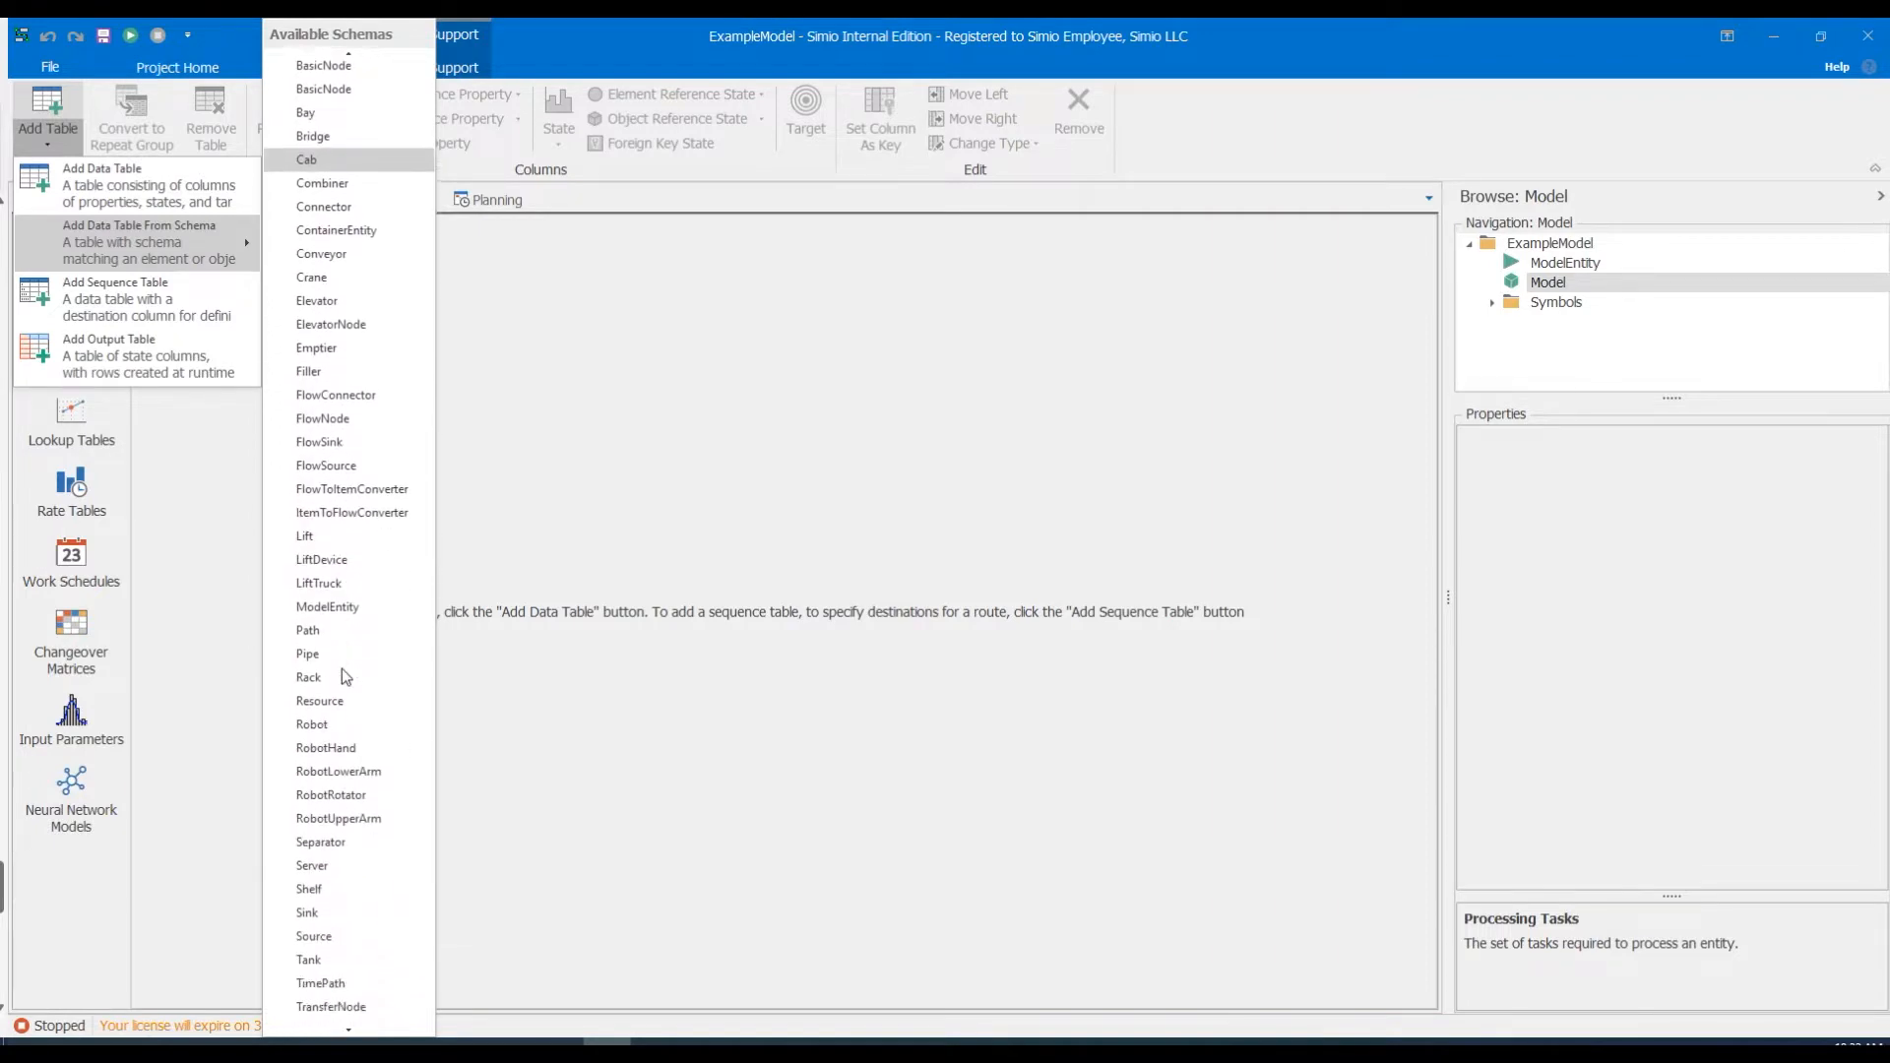
click(340, 772)
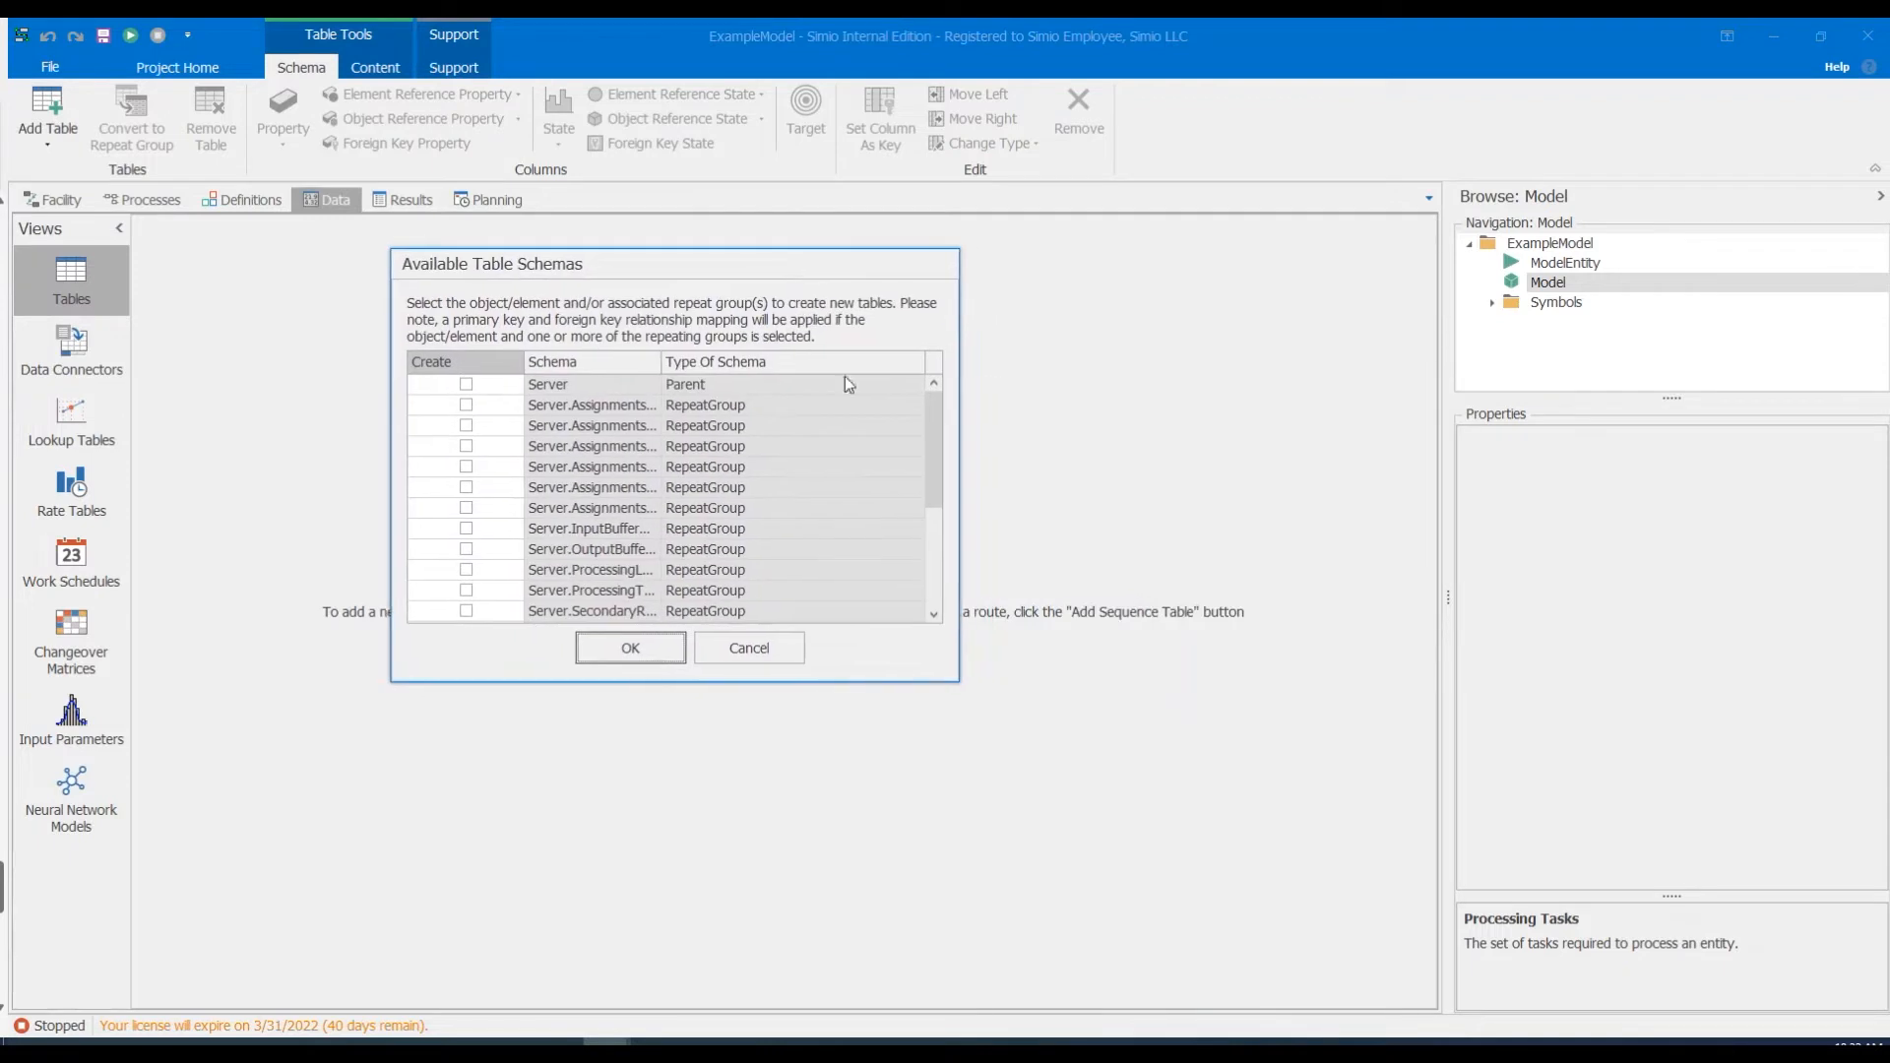
drag(959, 681, 1358, 926)
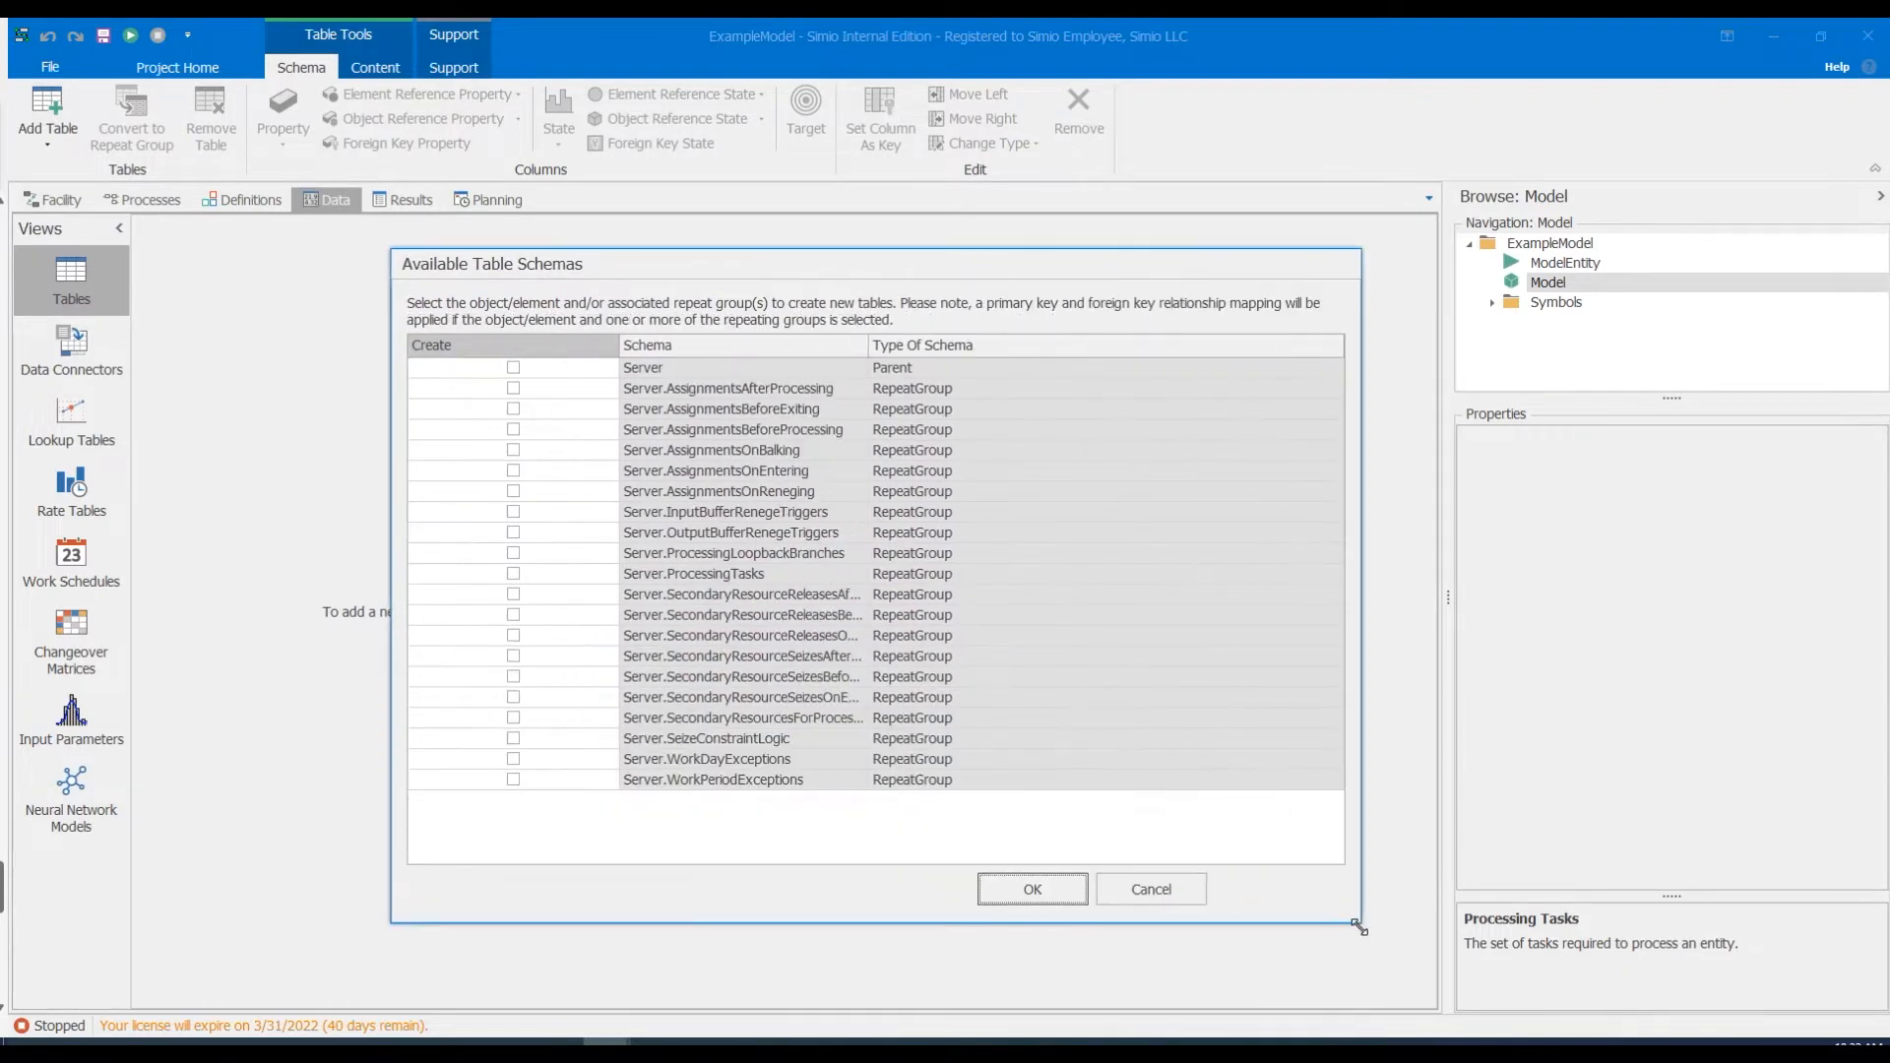
click(513, 573)
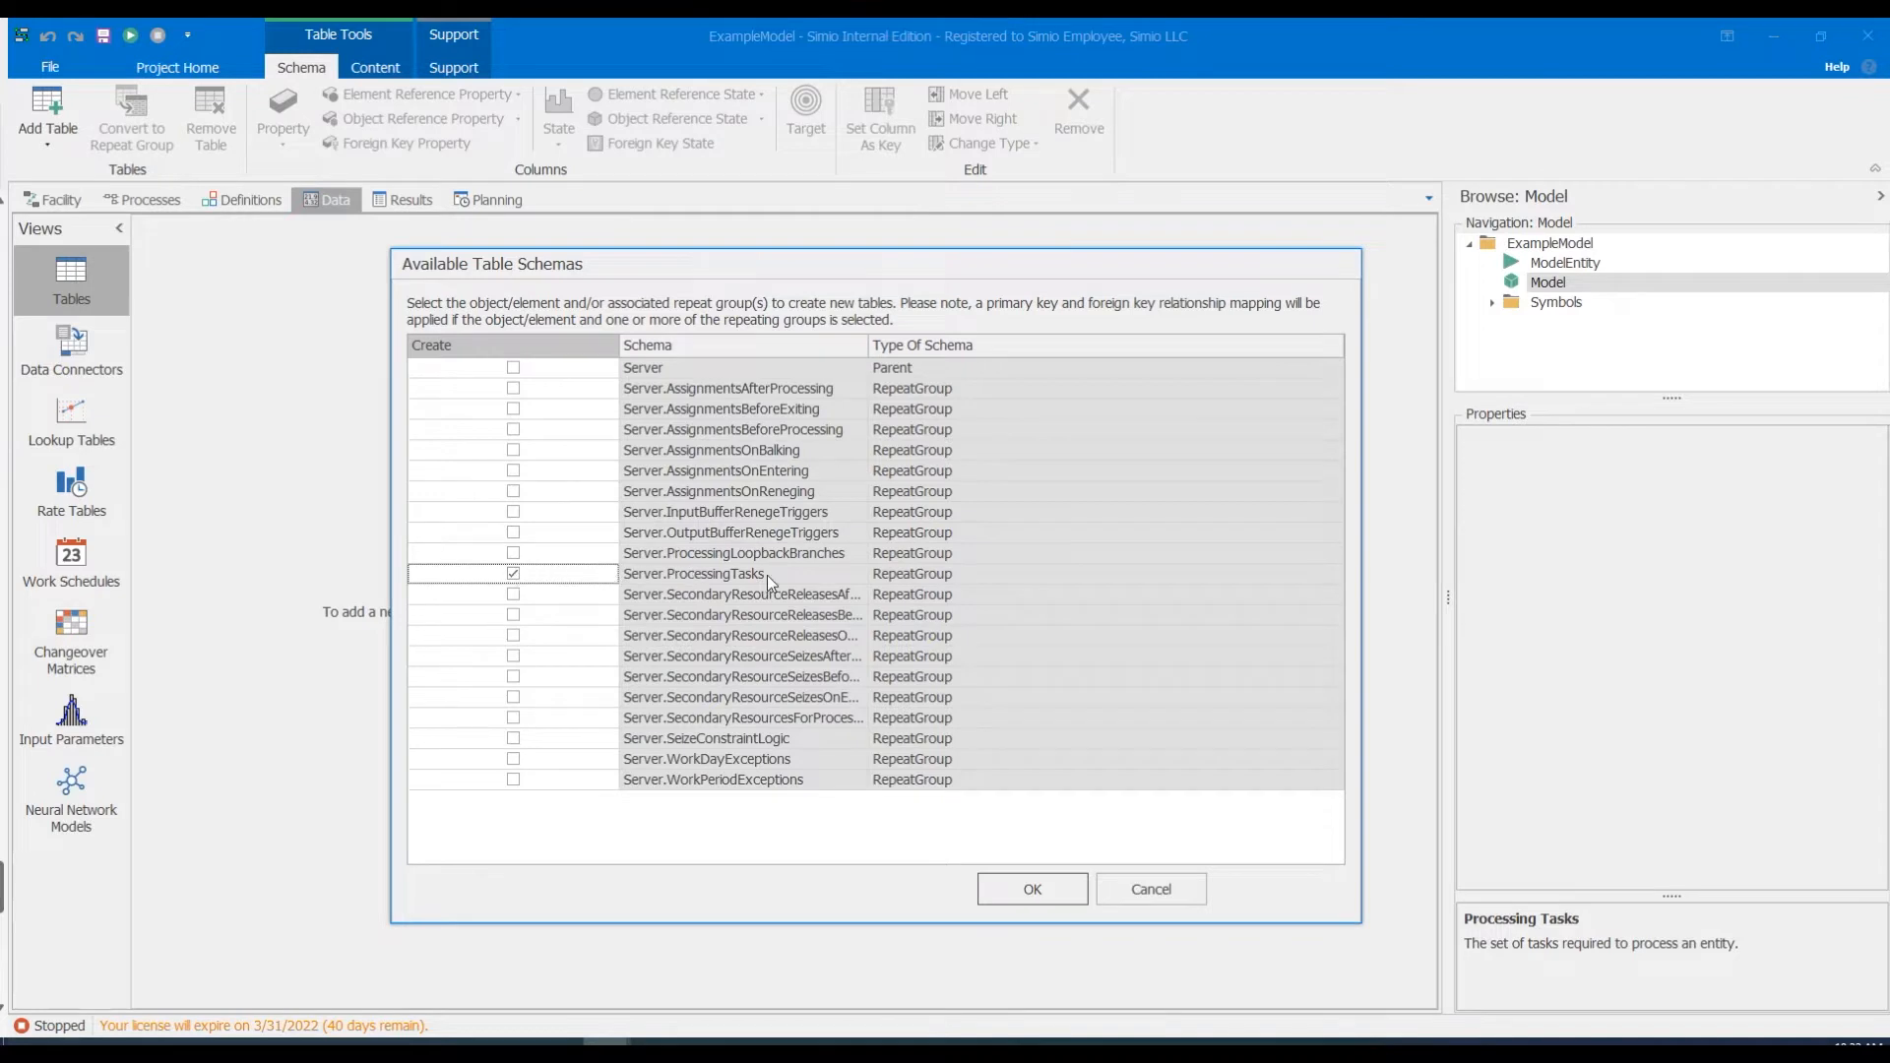
click(1036, 889)
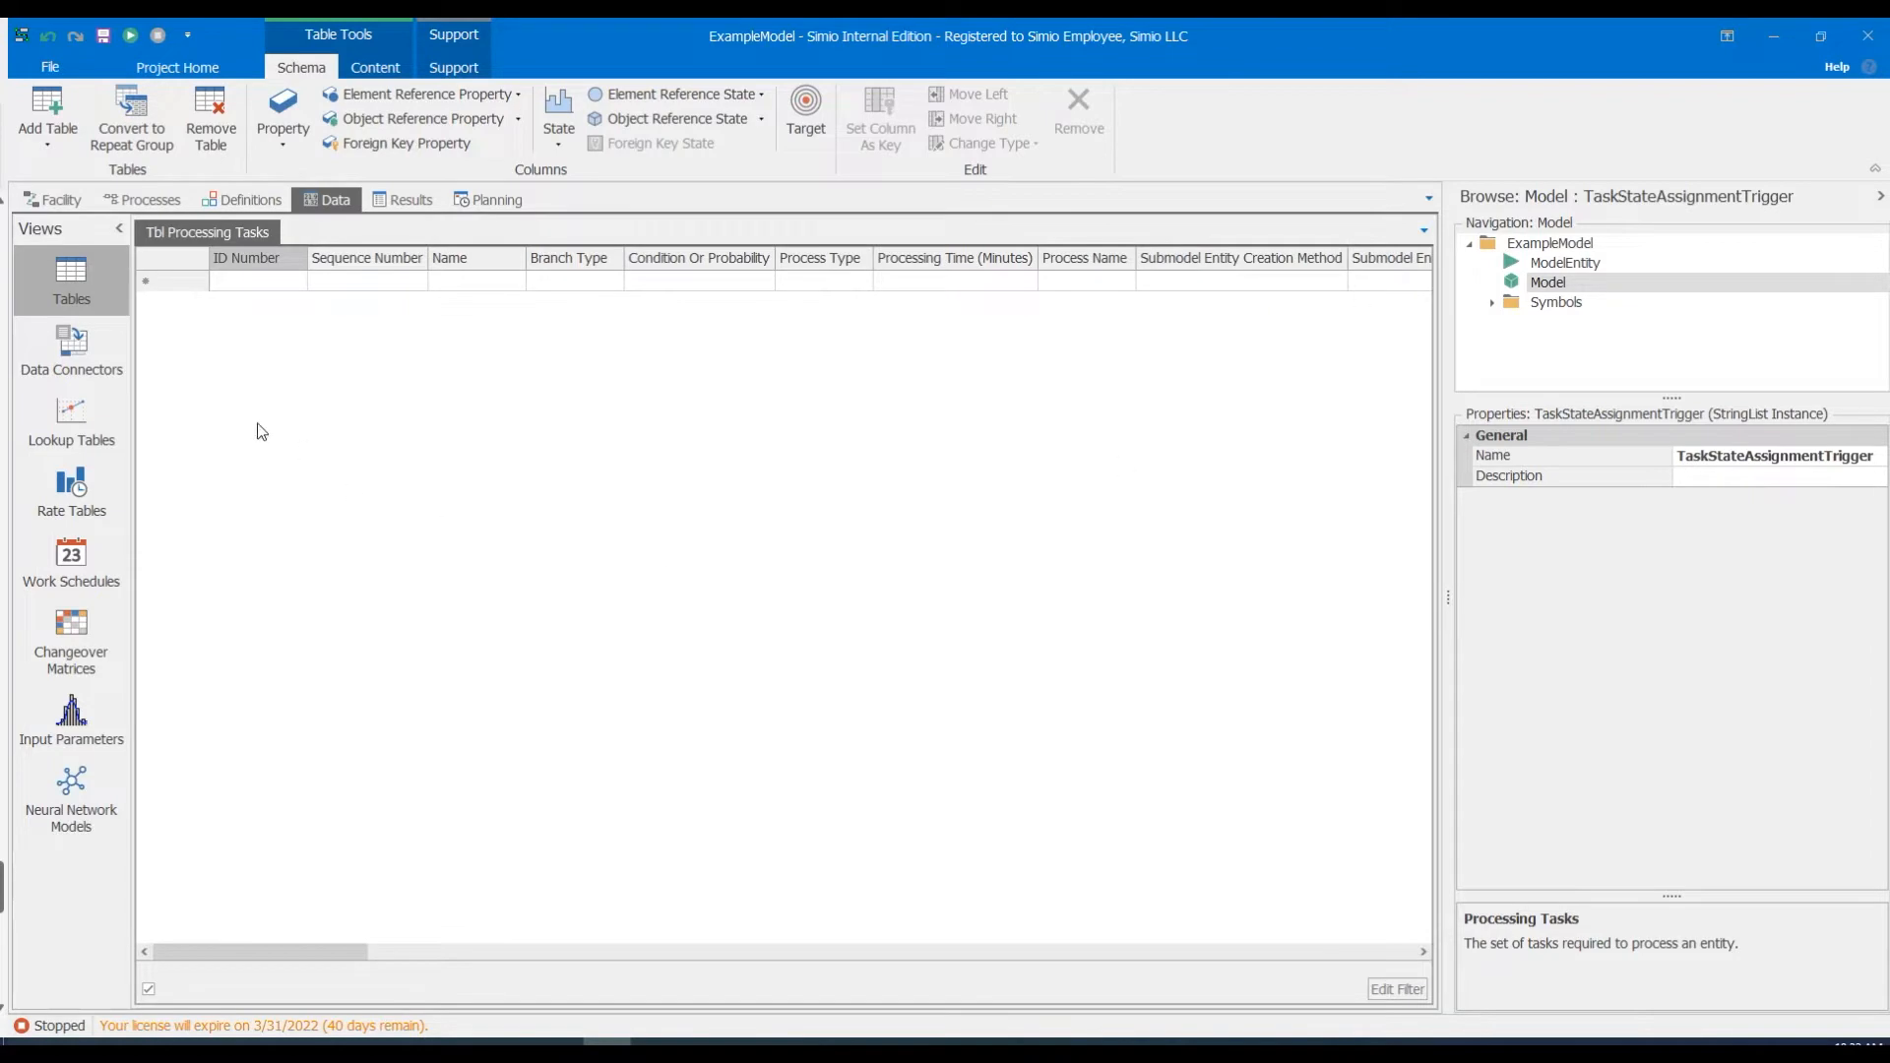
Review the Stage1 and Stage2A entries in Mill1's processing tasks in the facility model.
click(55, 199)
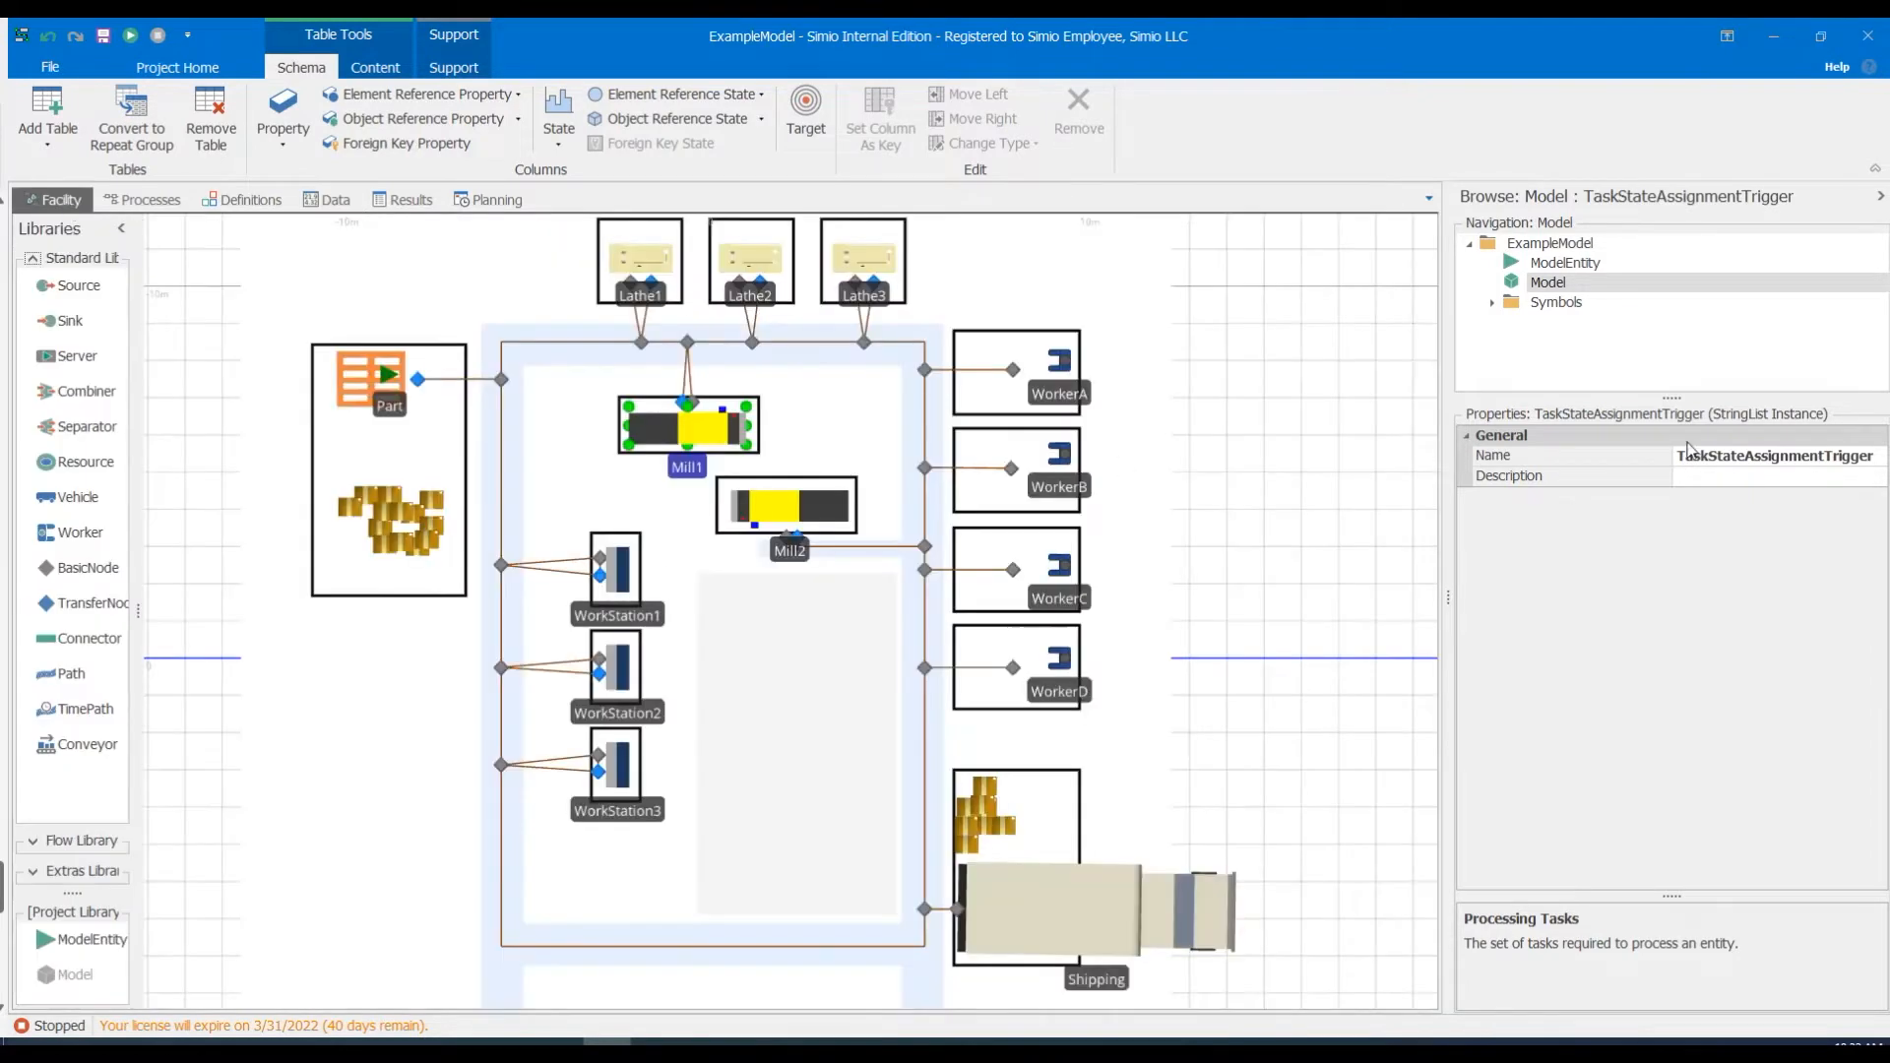
click(1851, 583)
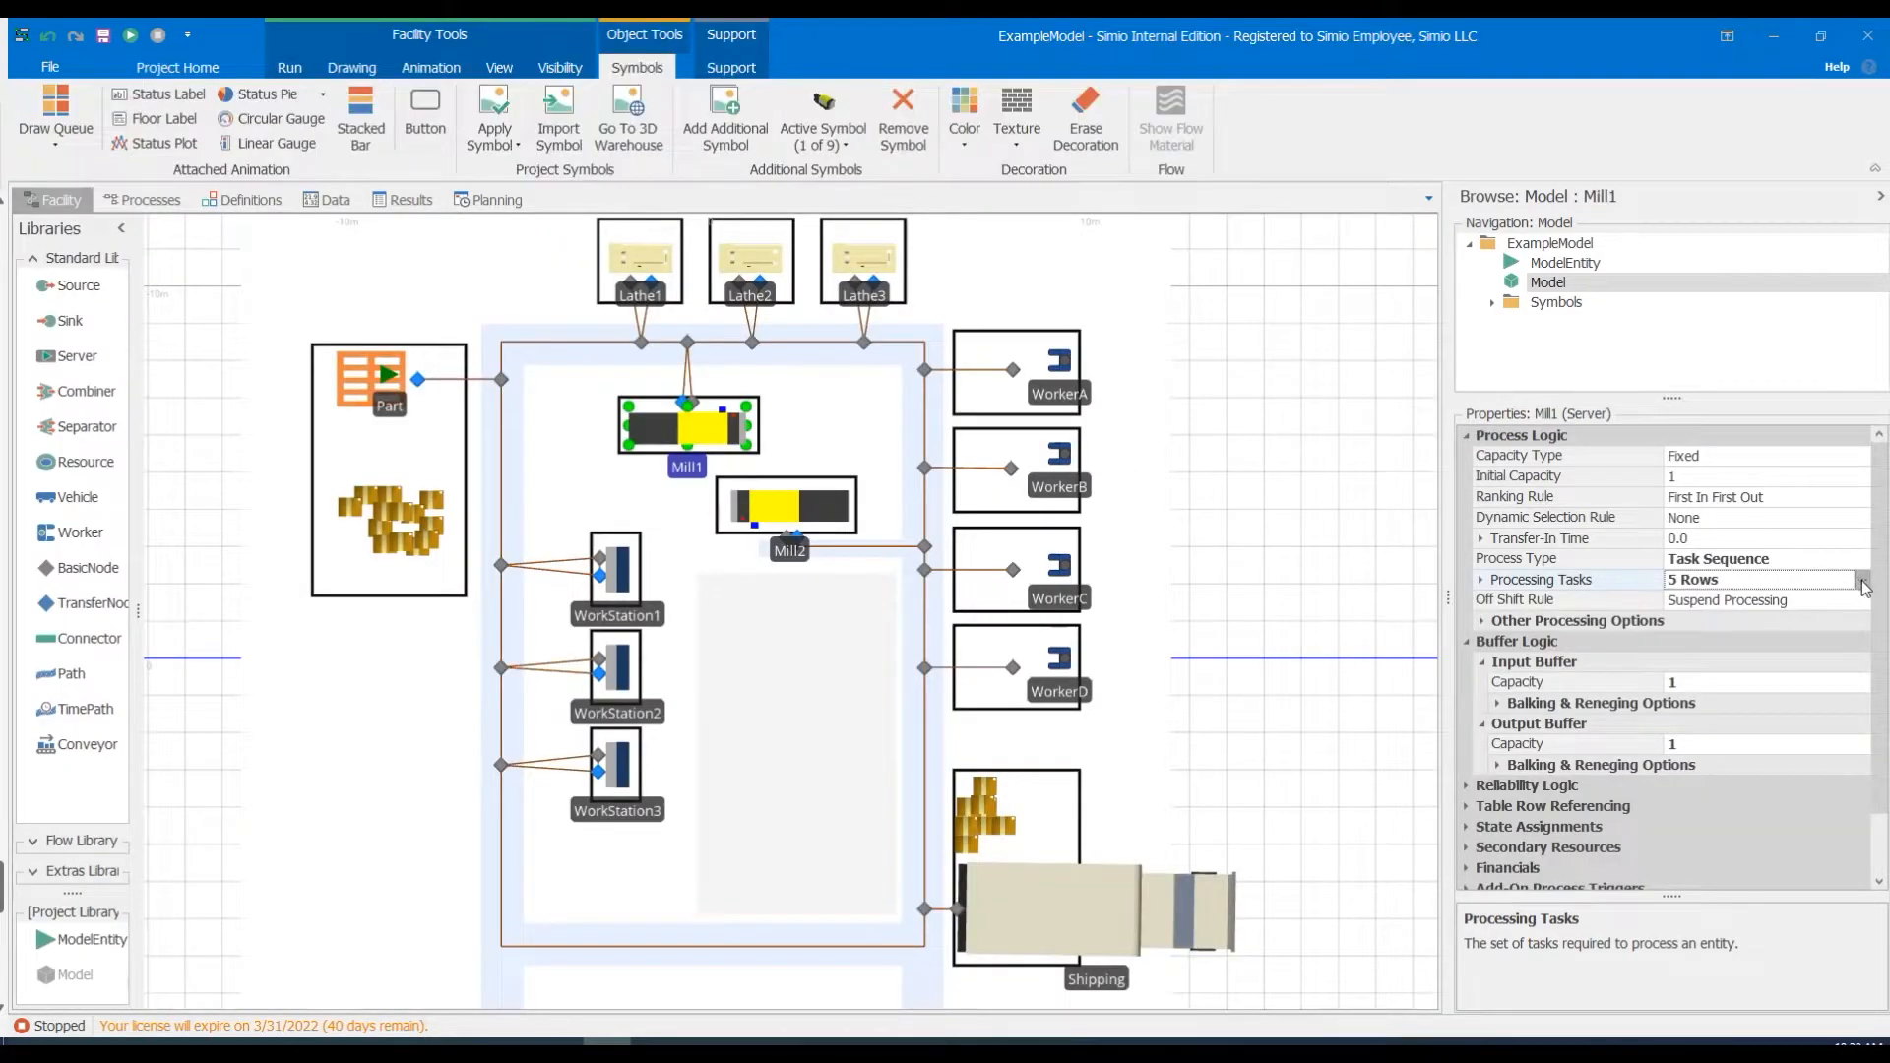
click(1861, 580)
click(357, 365)
click(342, 386)
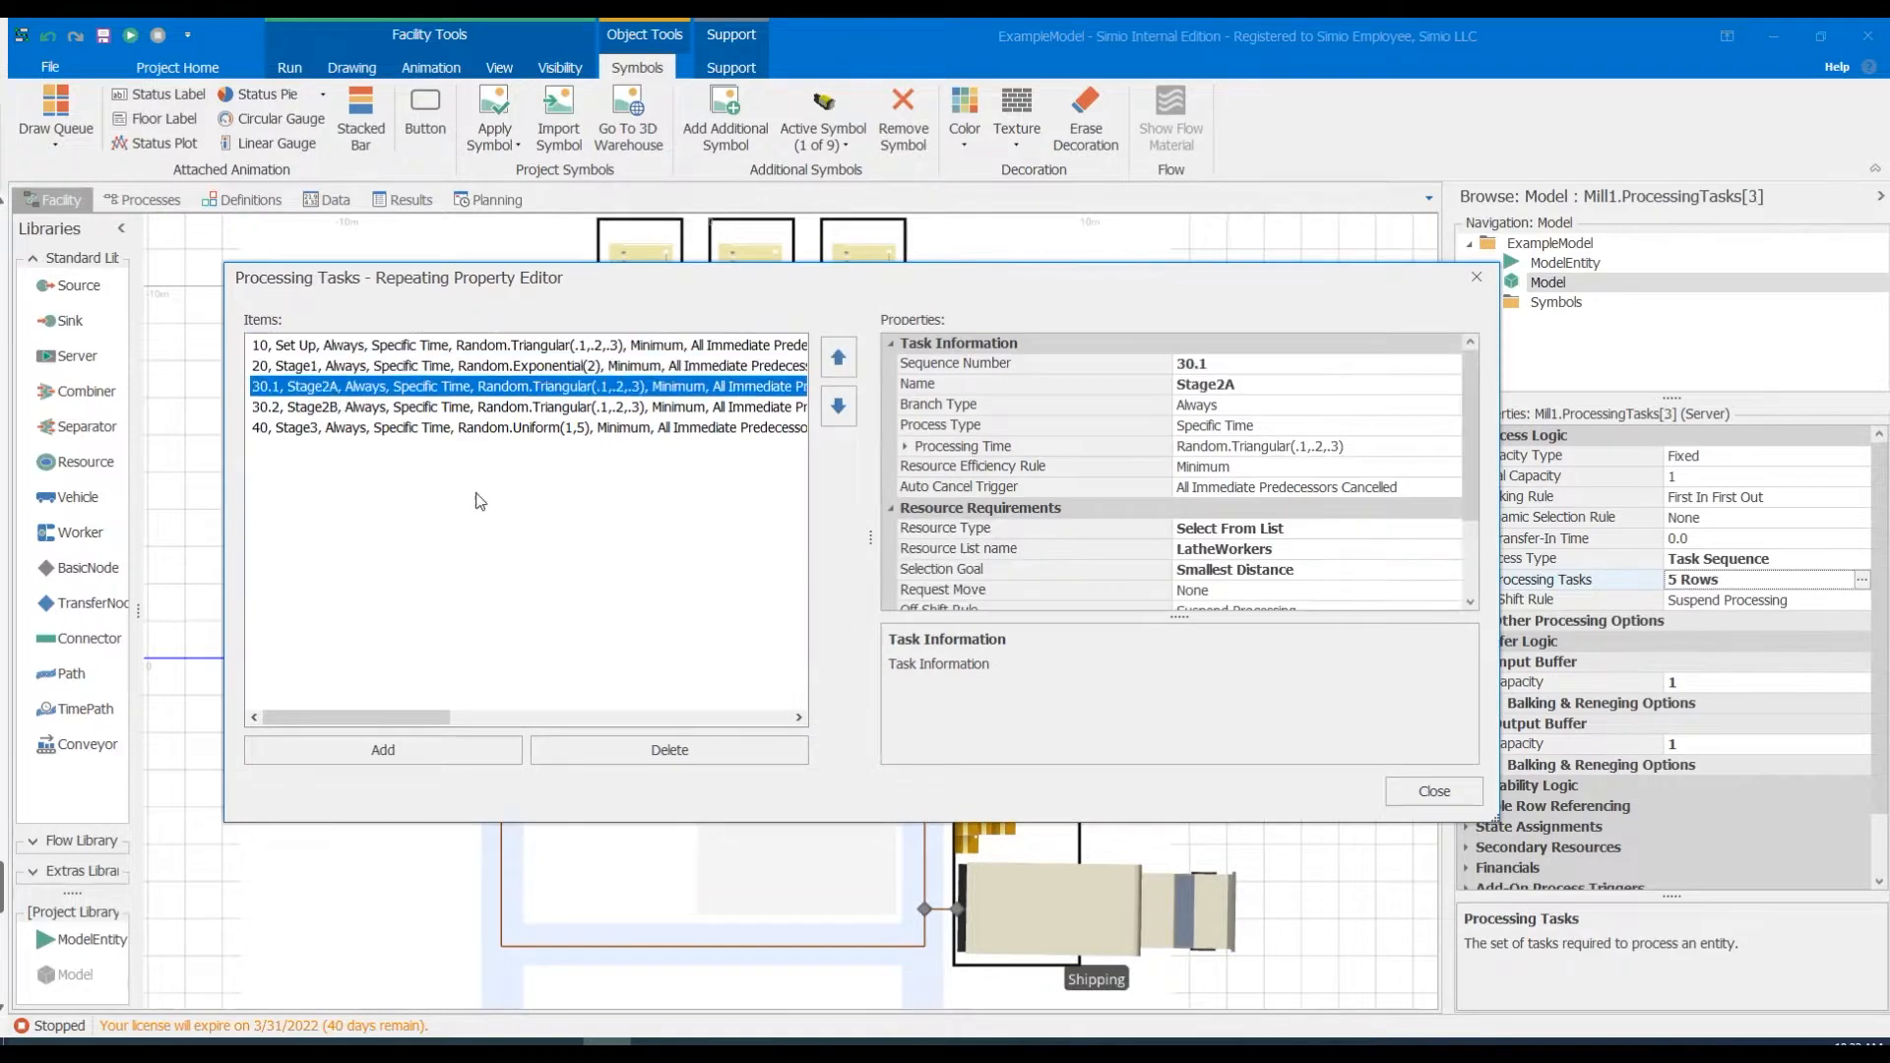
click(1434, 792)
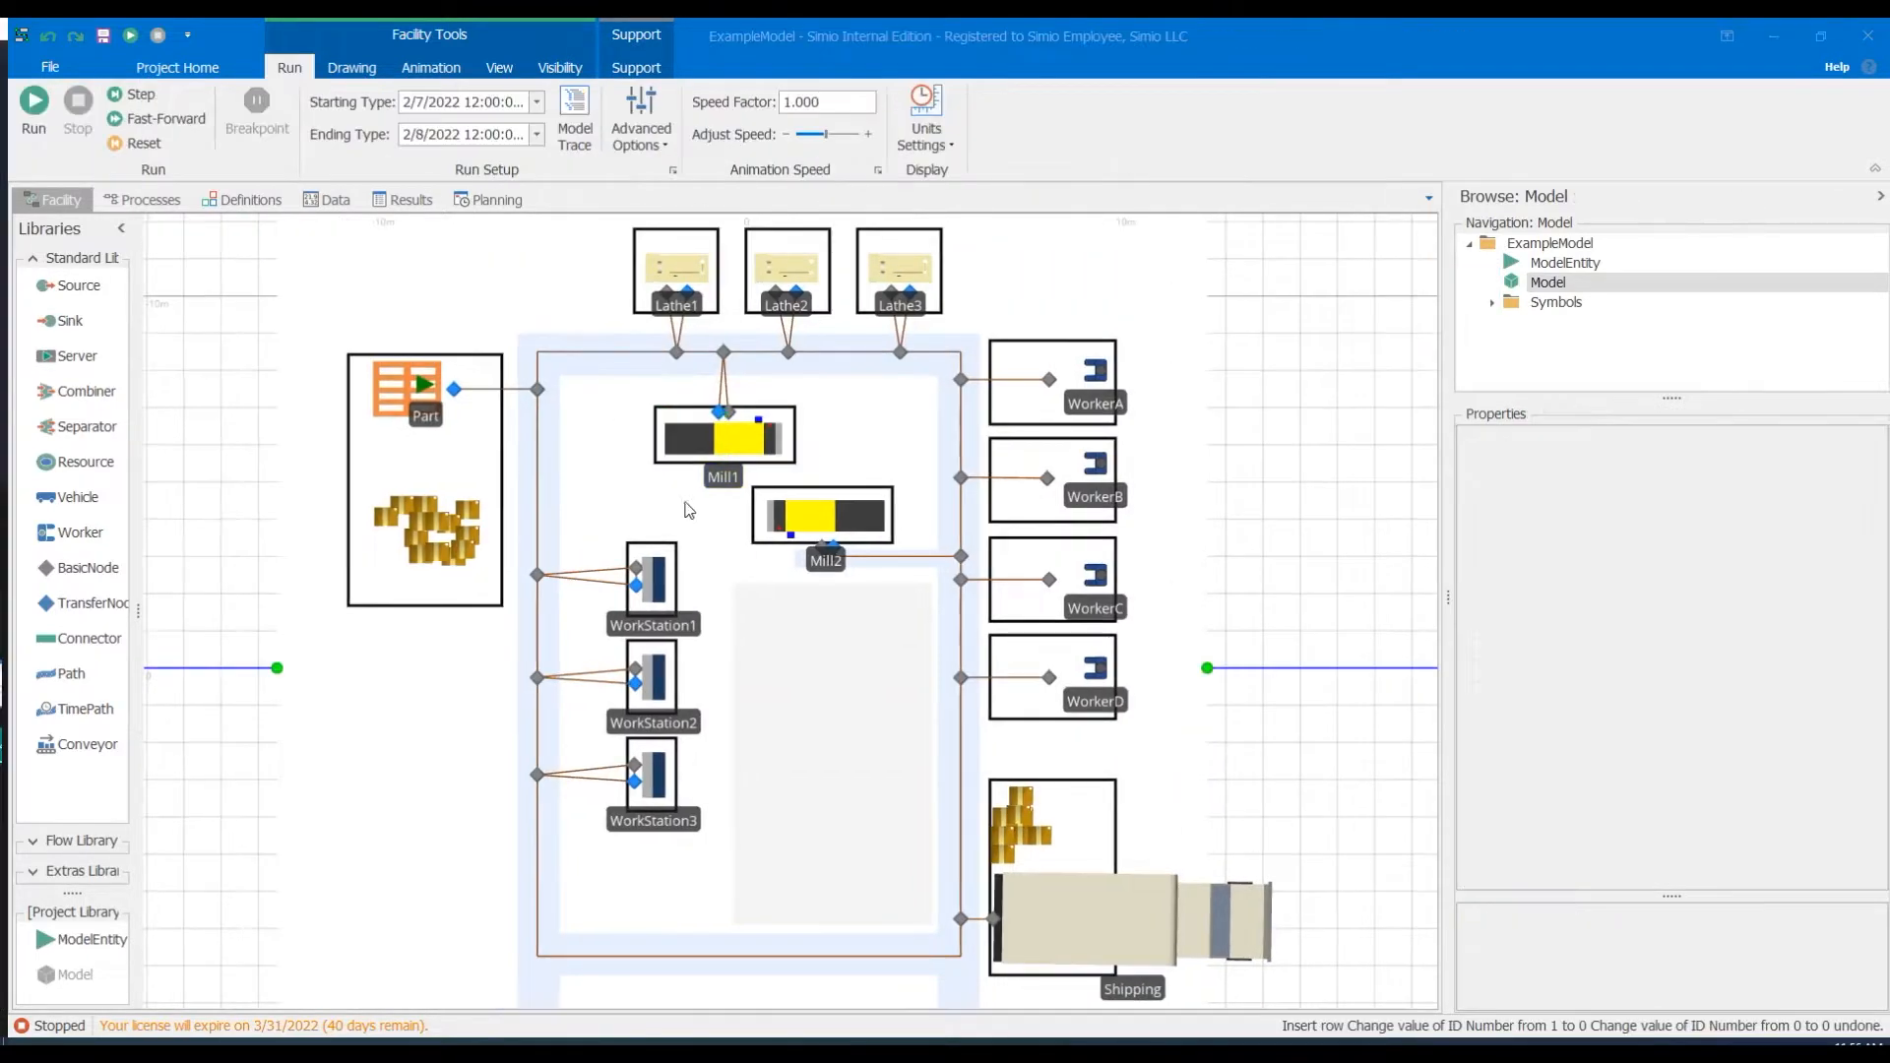
Open the object property spreadsheet for the servers and expand Mill1 to its Processing Tasks rows.
click(179, 67)
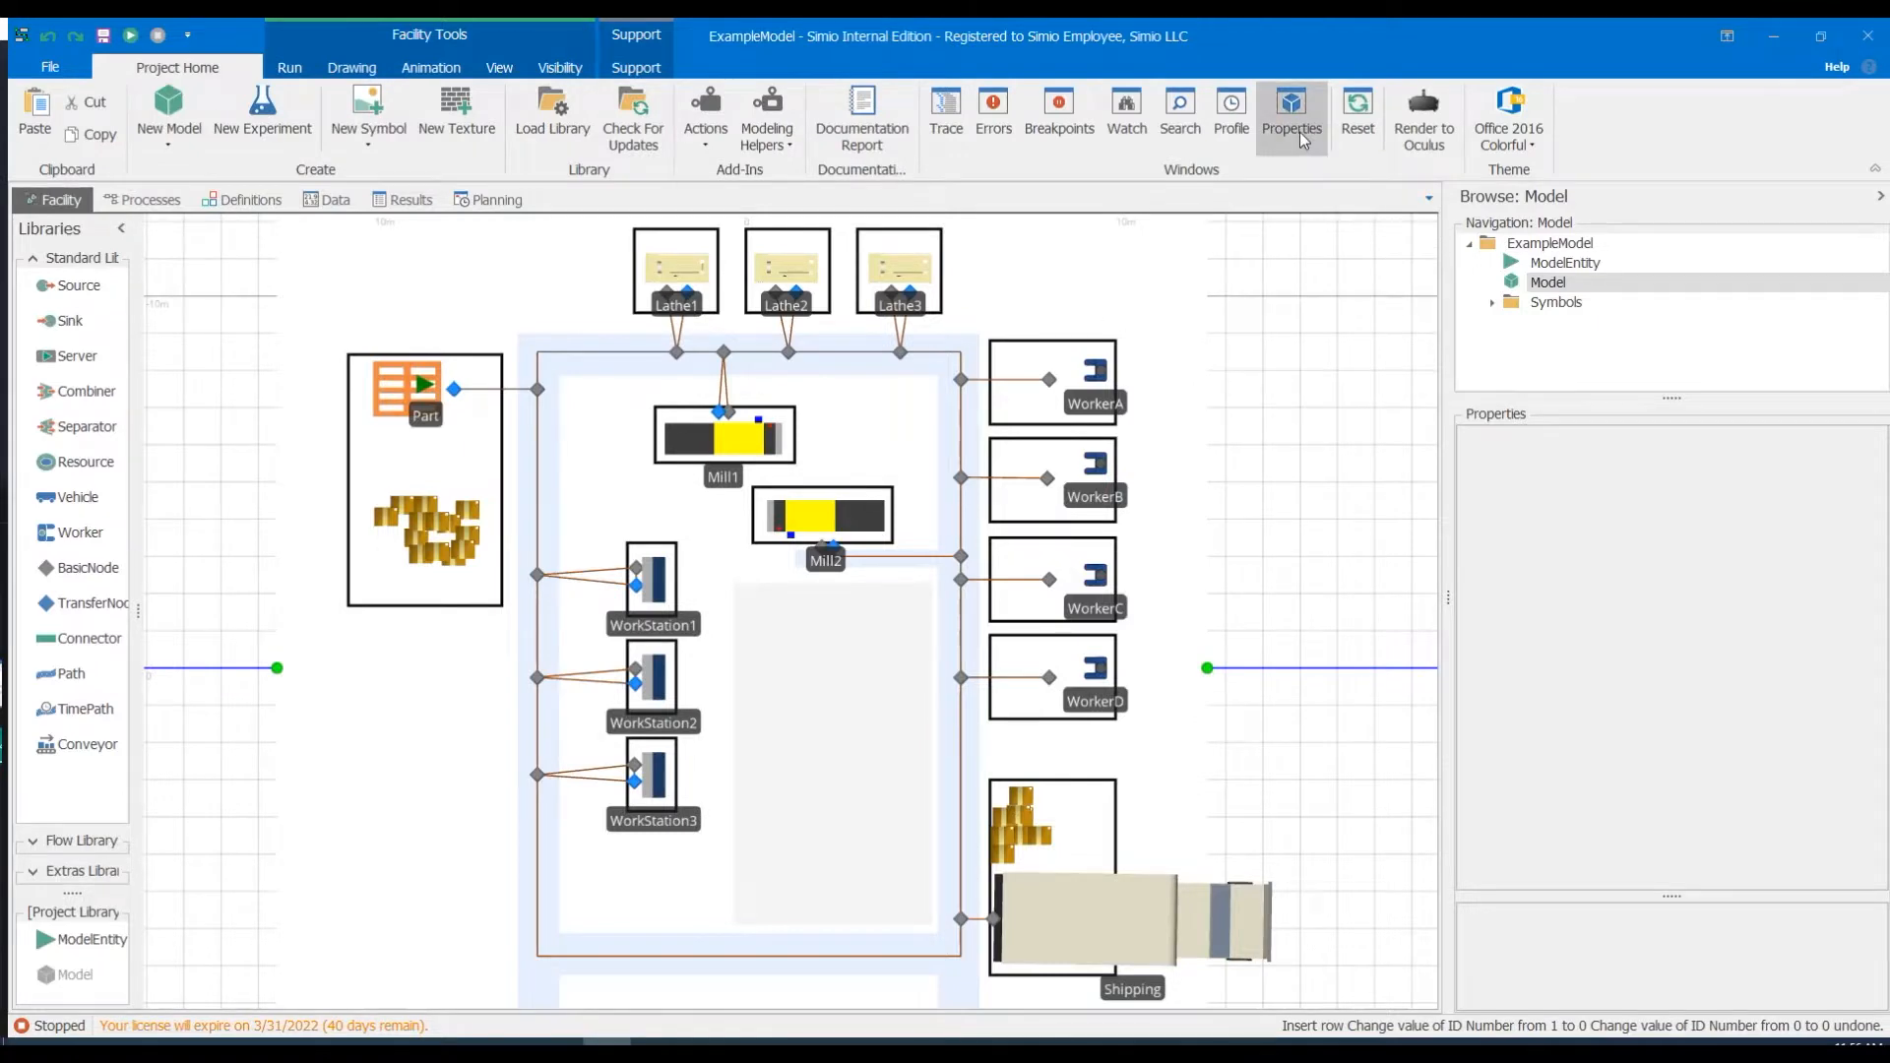
click(716, 439)
right_click(715, 439)
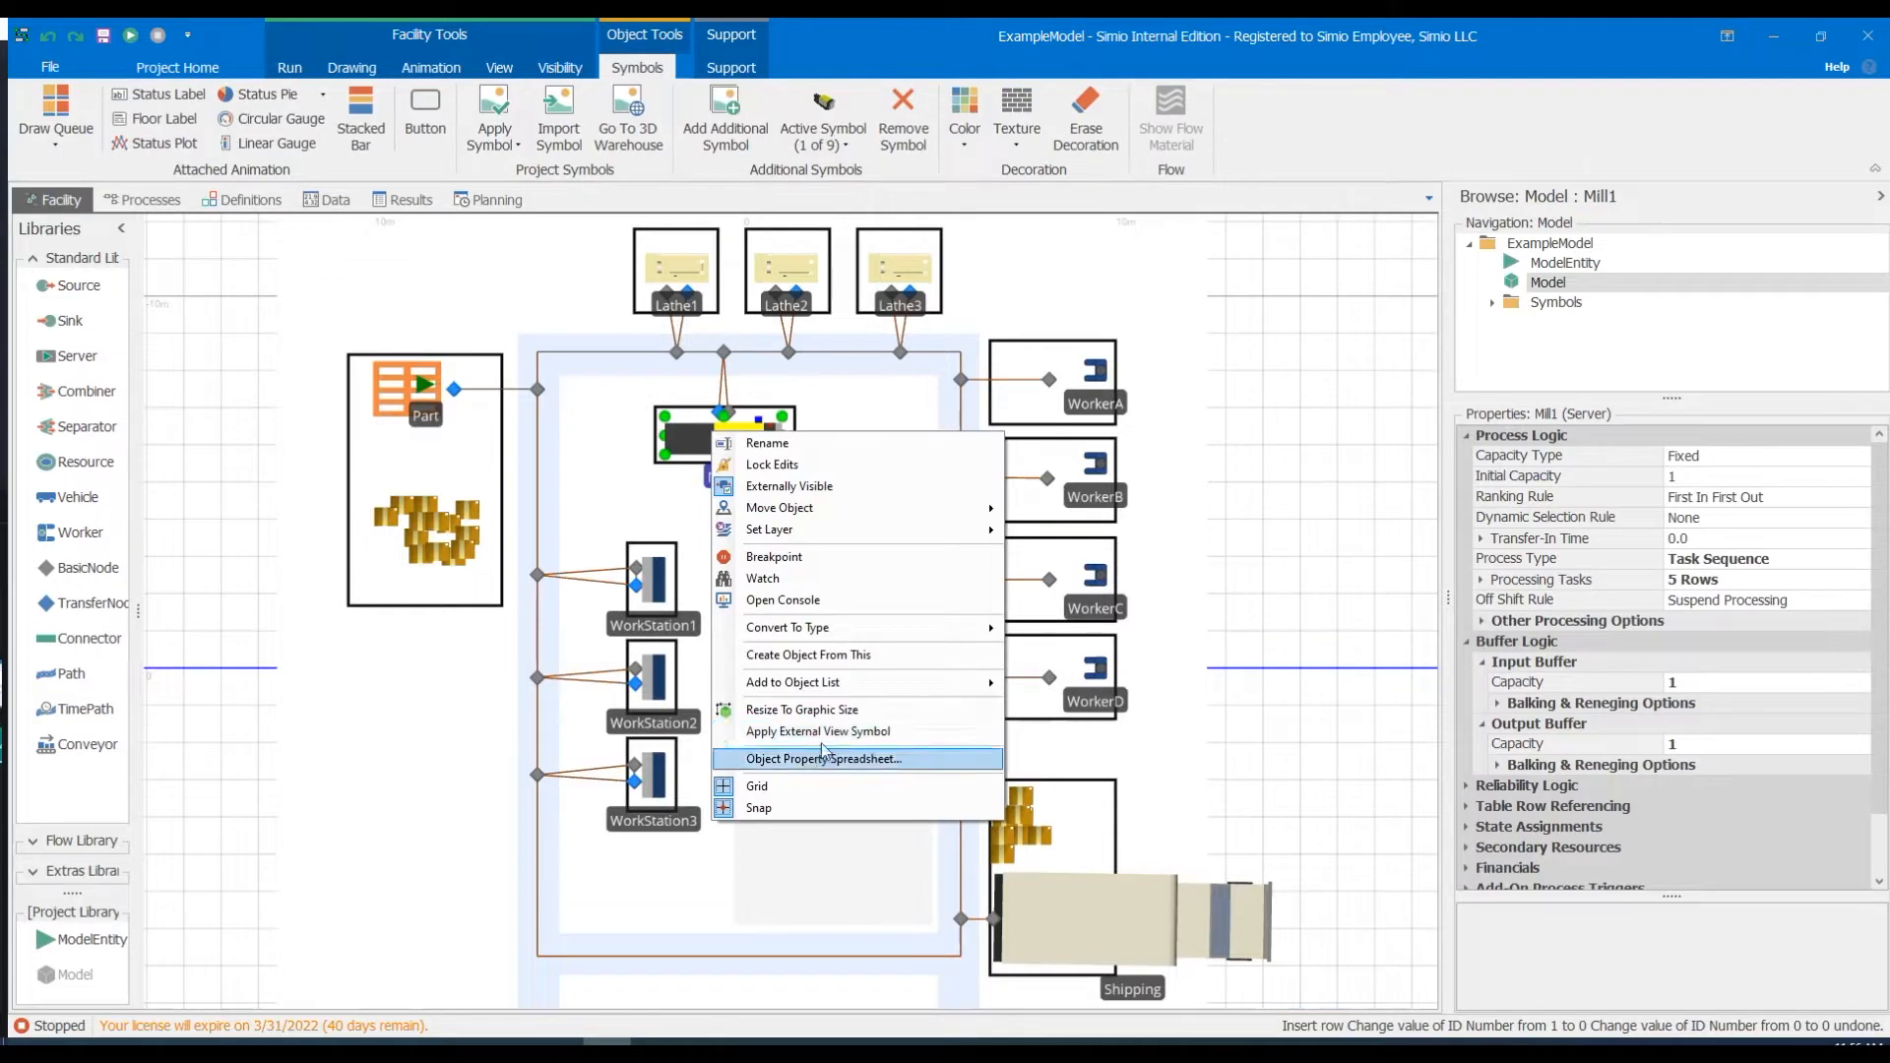
click(940, 768)
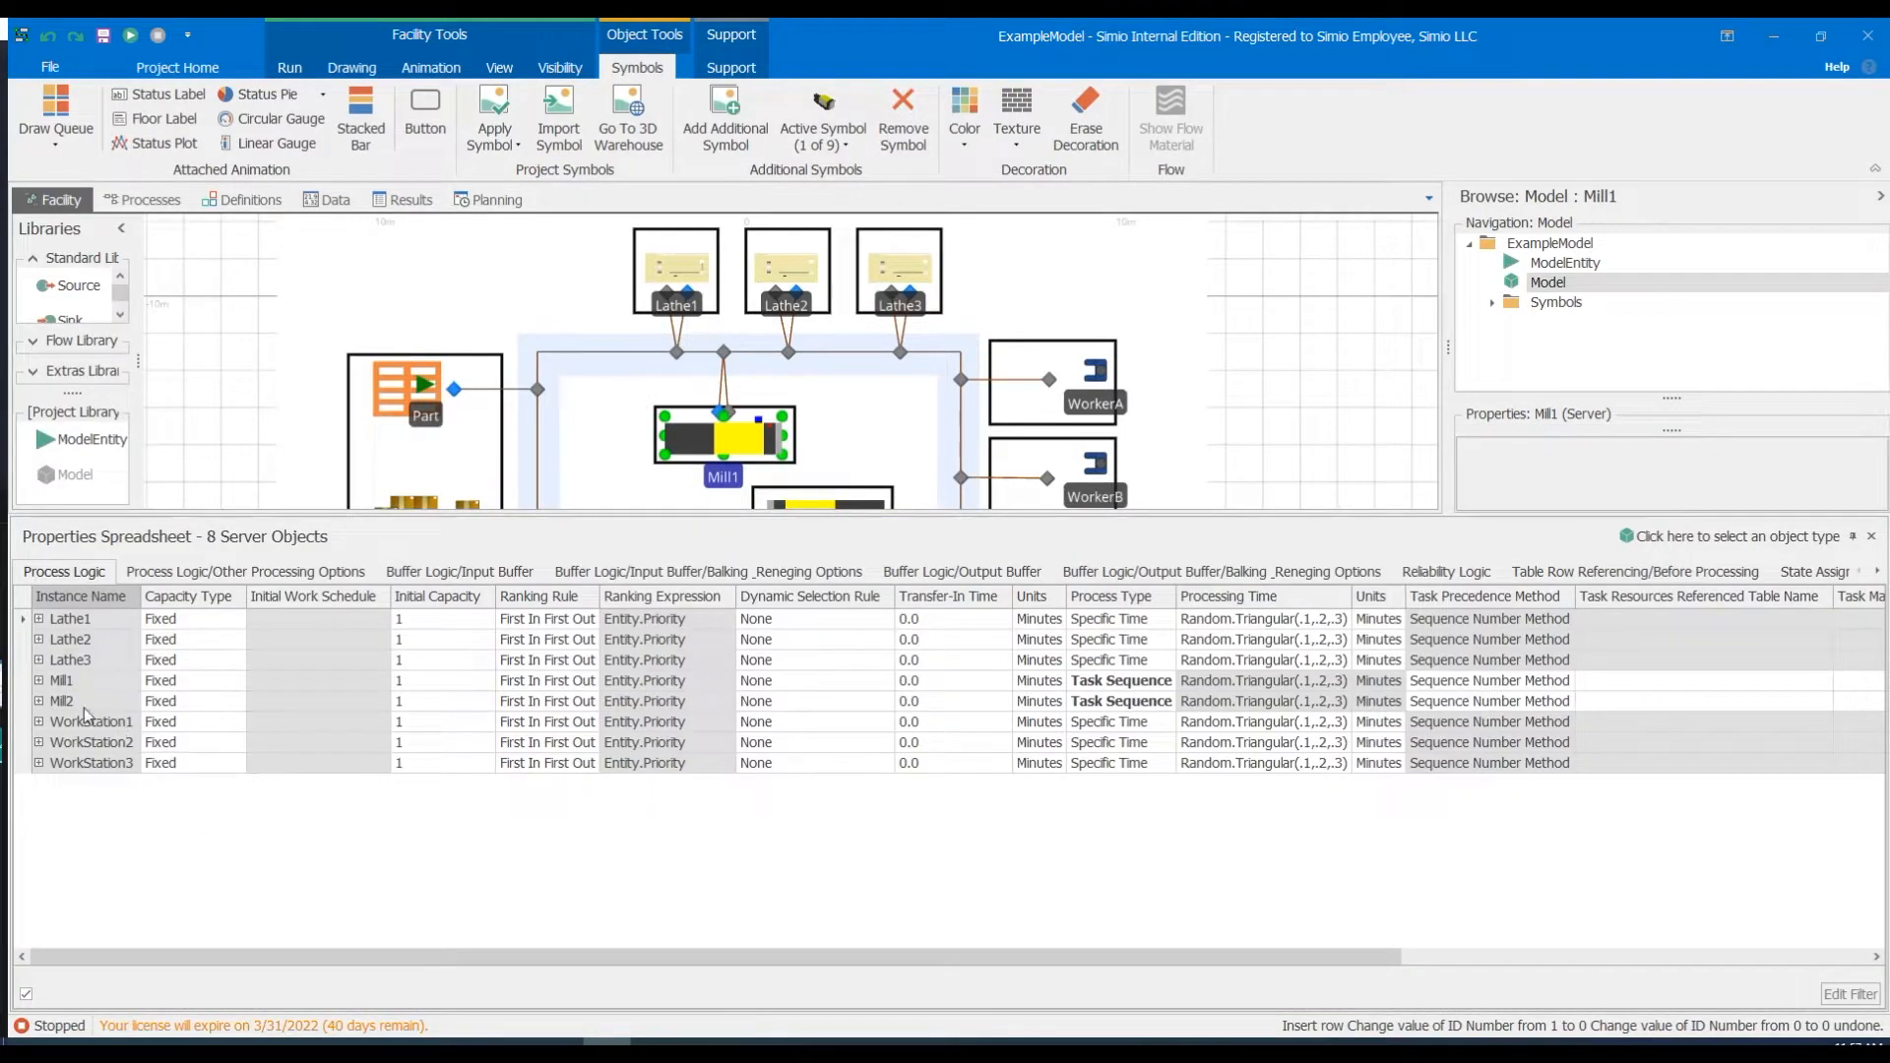
click(40, 680)
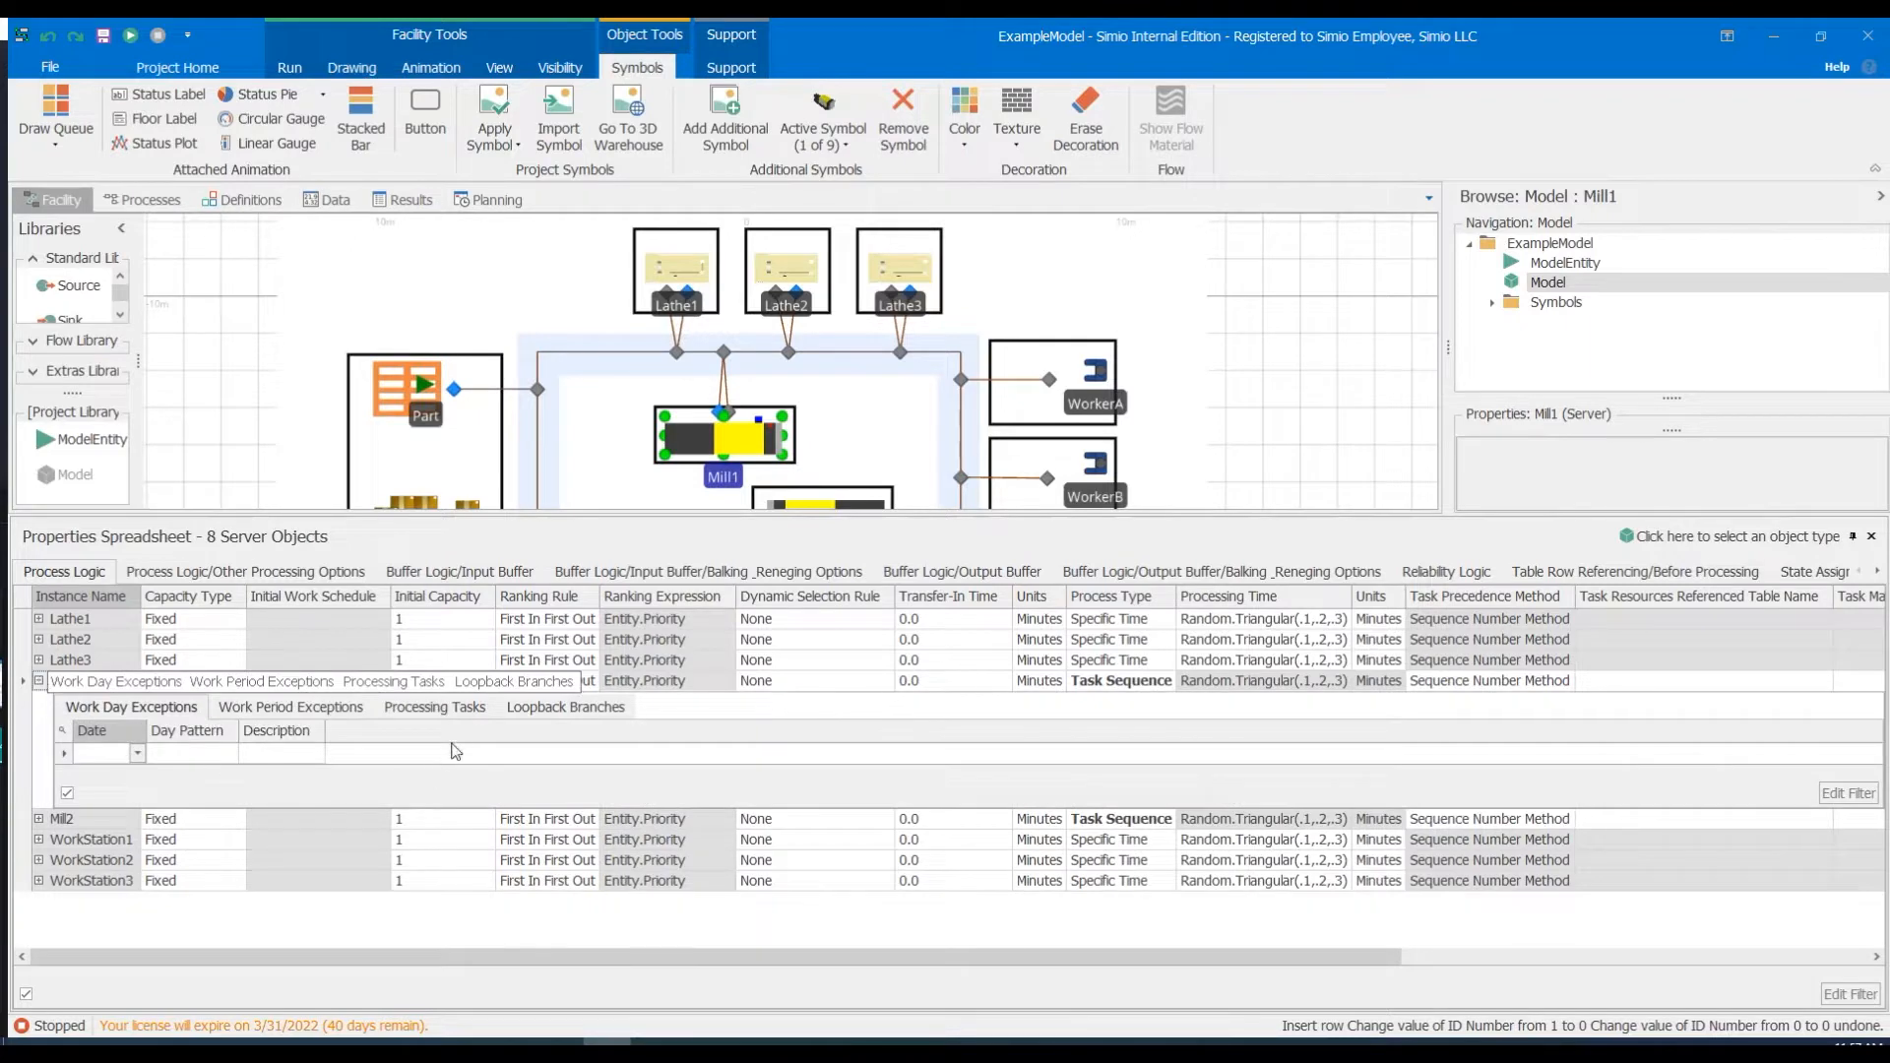
click(461, 710)
Copy all of Mill1's processing task rows, Set Up through Stage3, into the Tbl Processing Tasks data table.
drag(63, 754, 63, 836)
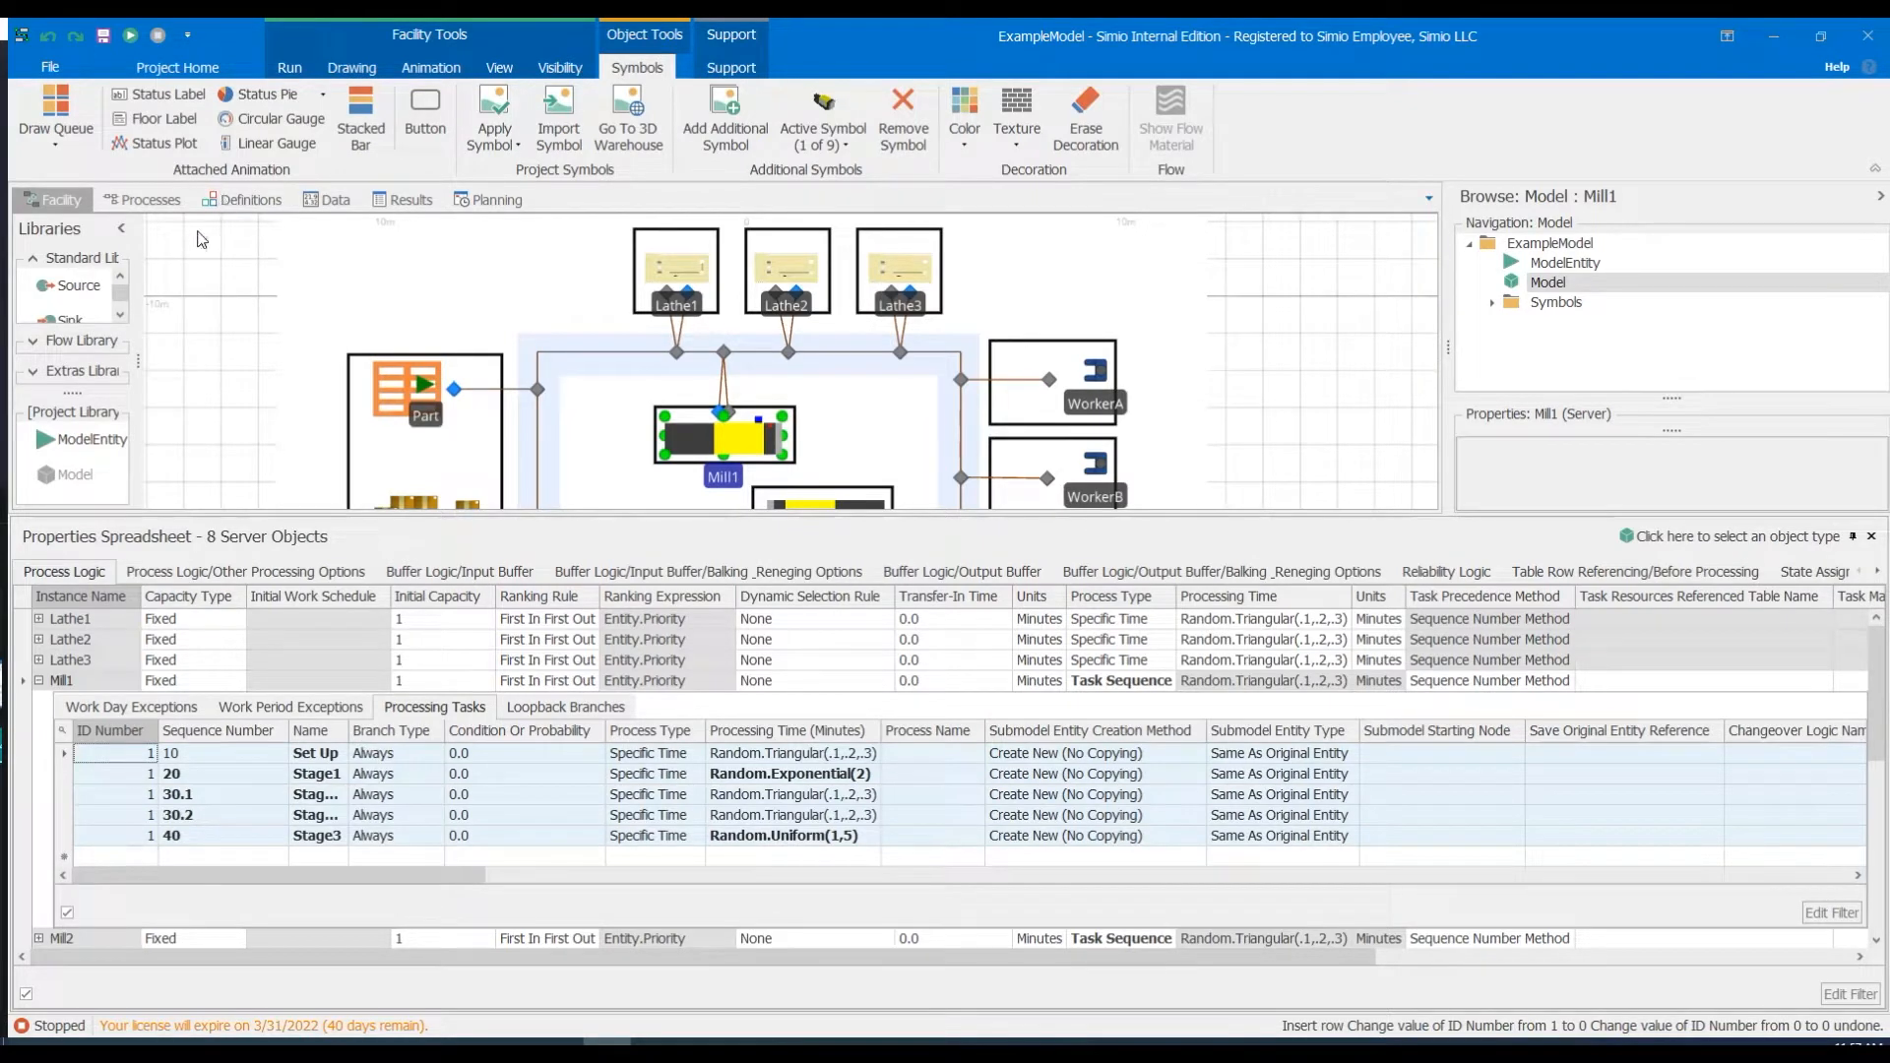
click(313, 199)
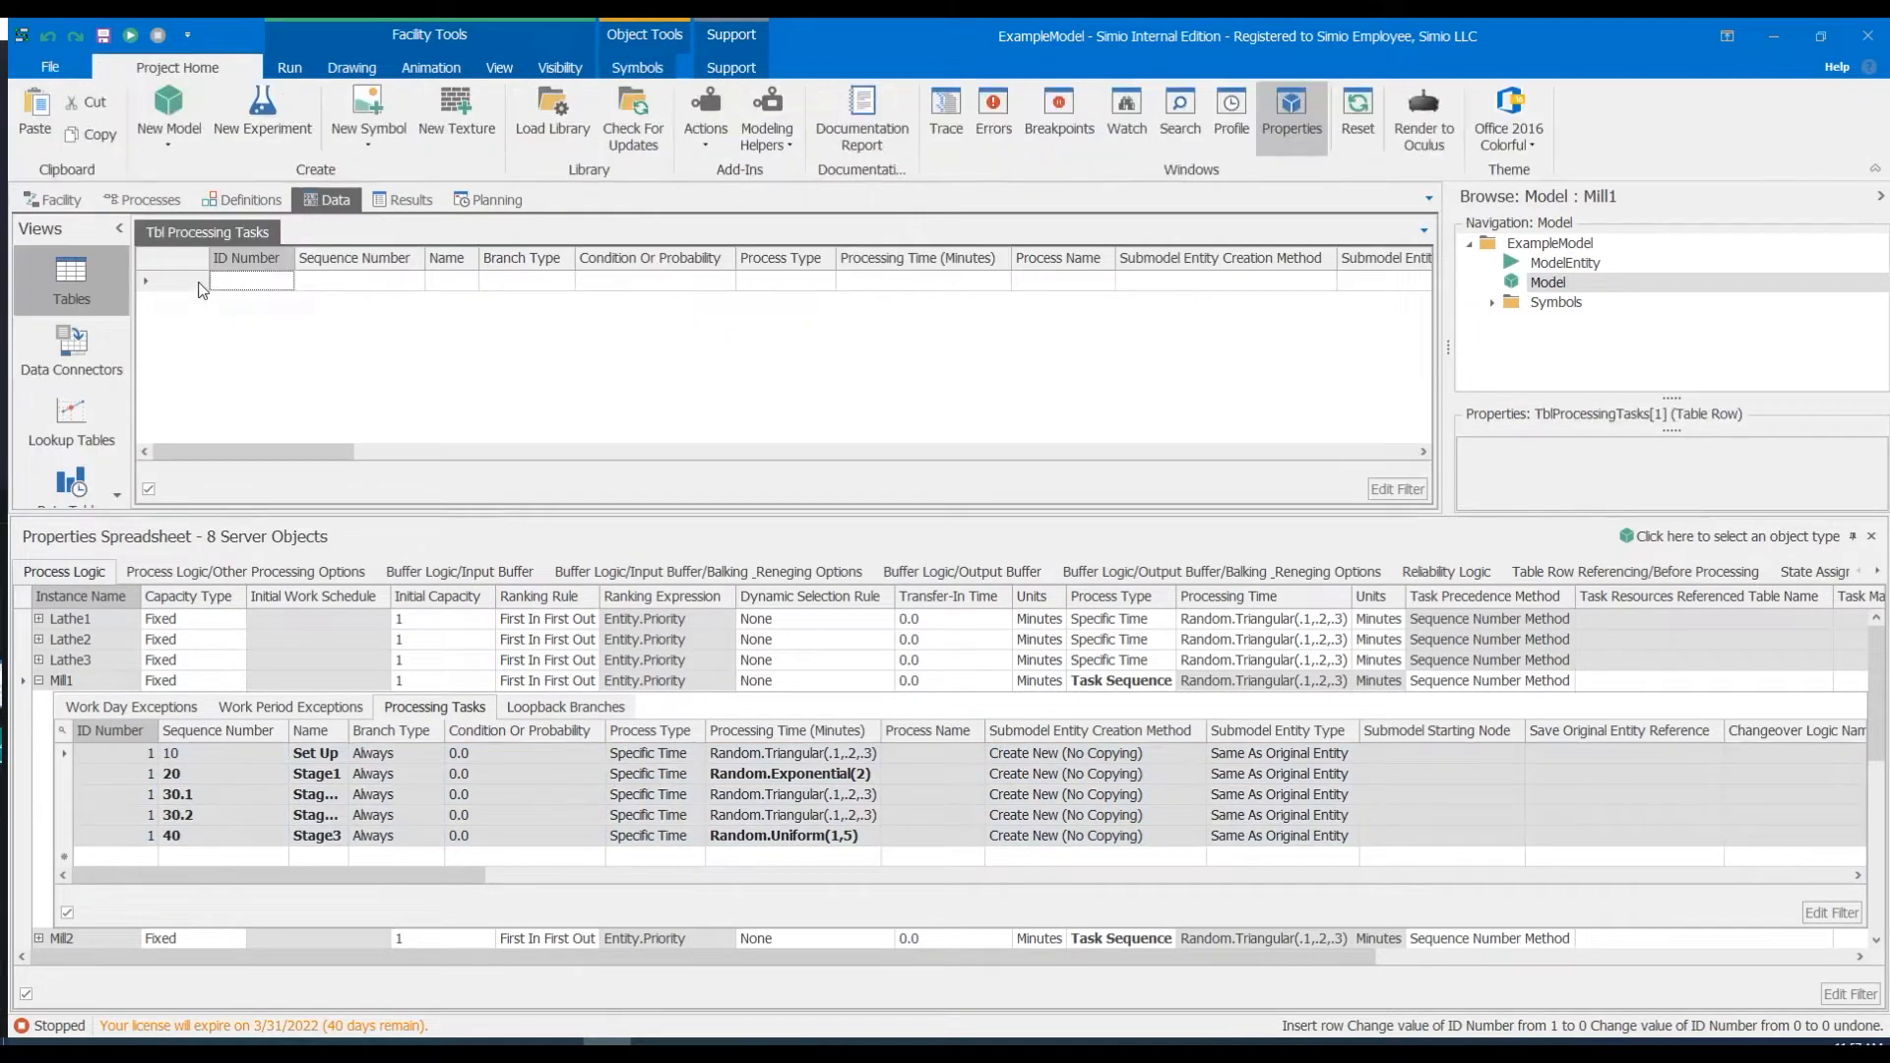
key(ctrl+v)
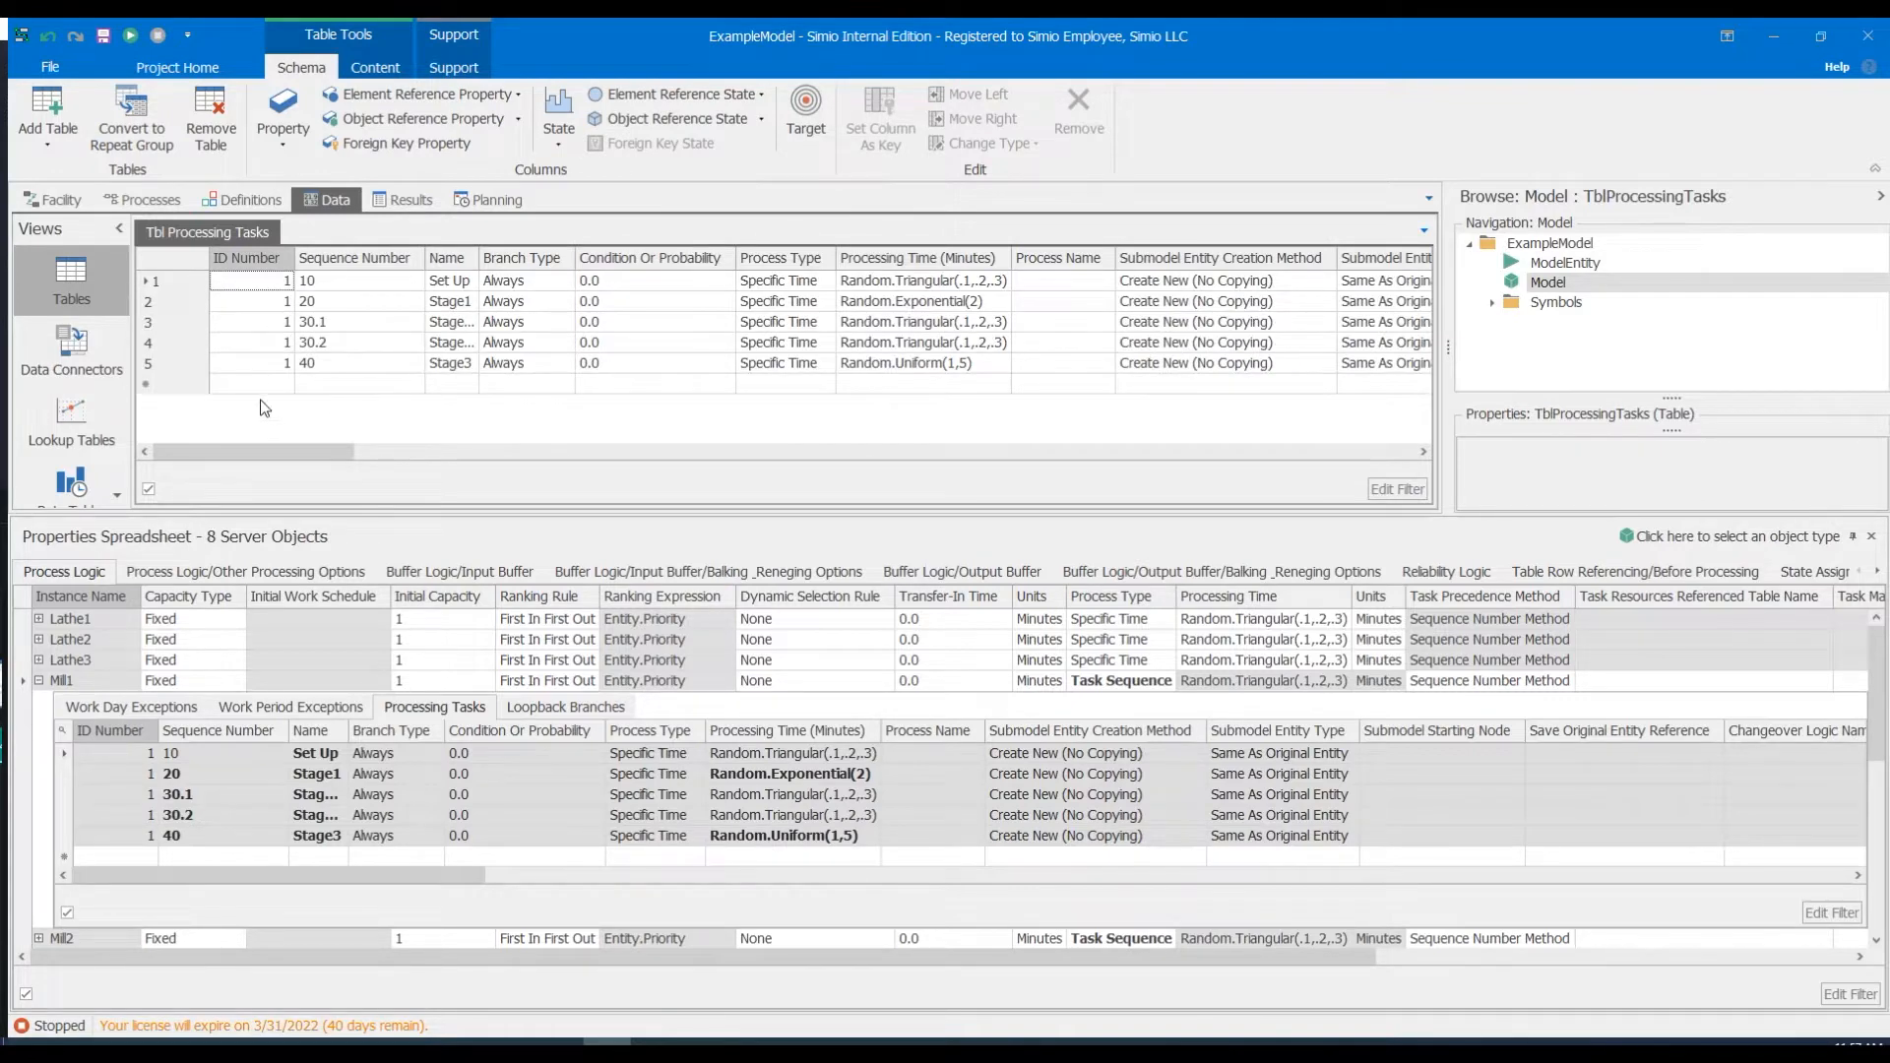
mouse_move(287, 452)
mouse_down()
mouse_move(728, 472)
mouse_move(250, 457)
mouse_up()
Close the property spreadsheet and set Mill1's Processing Tasks property to reference TblProcessingTasks.
click(63, 203)
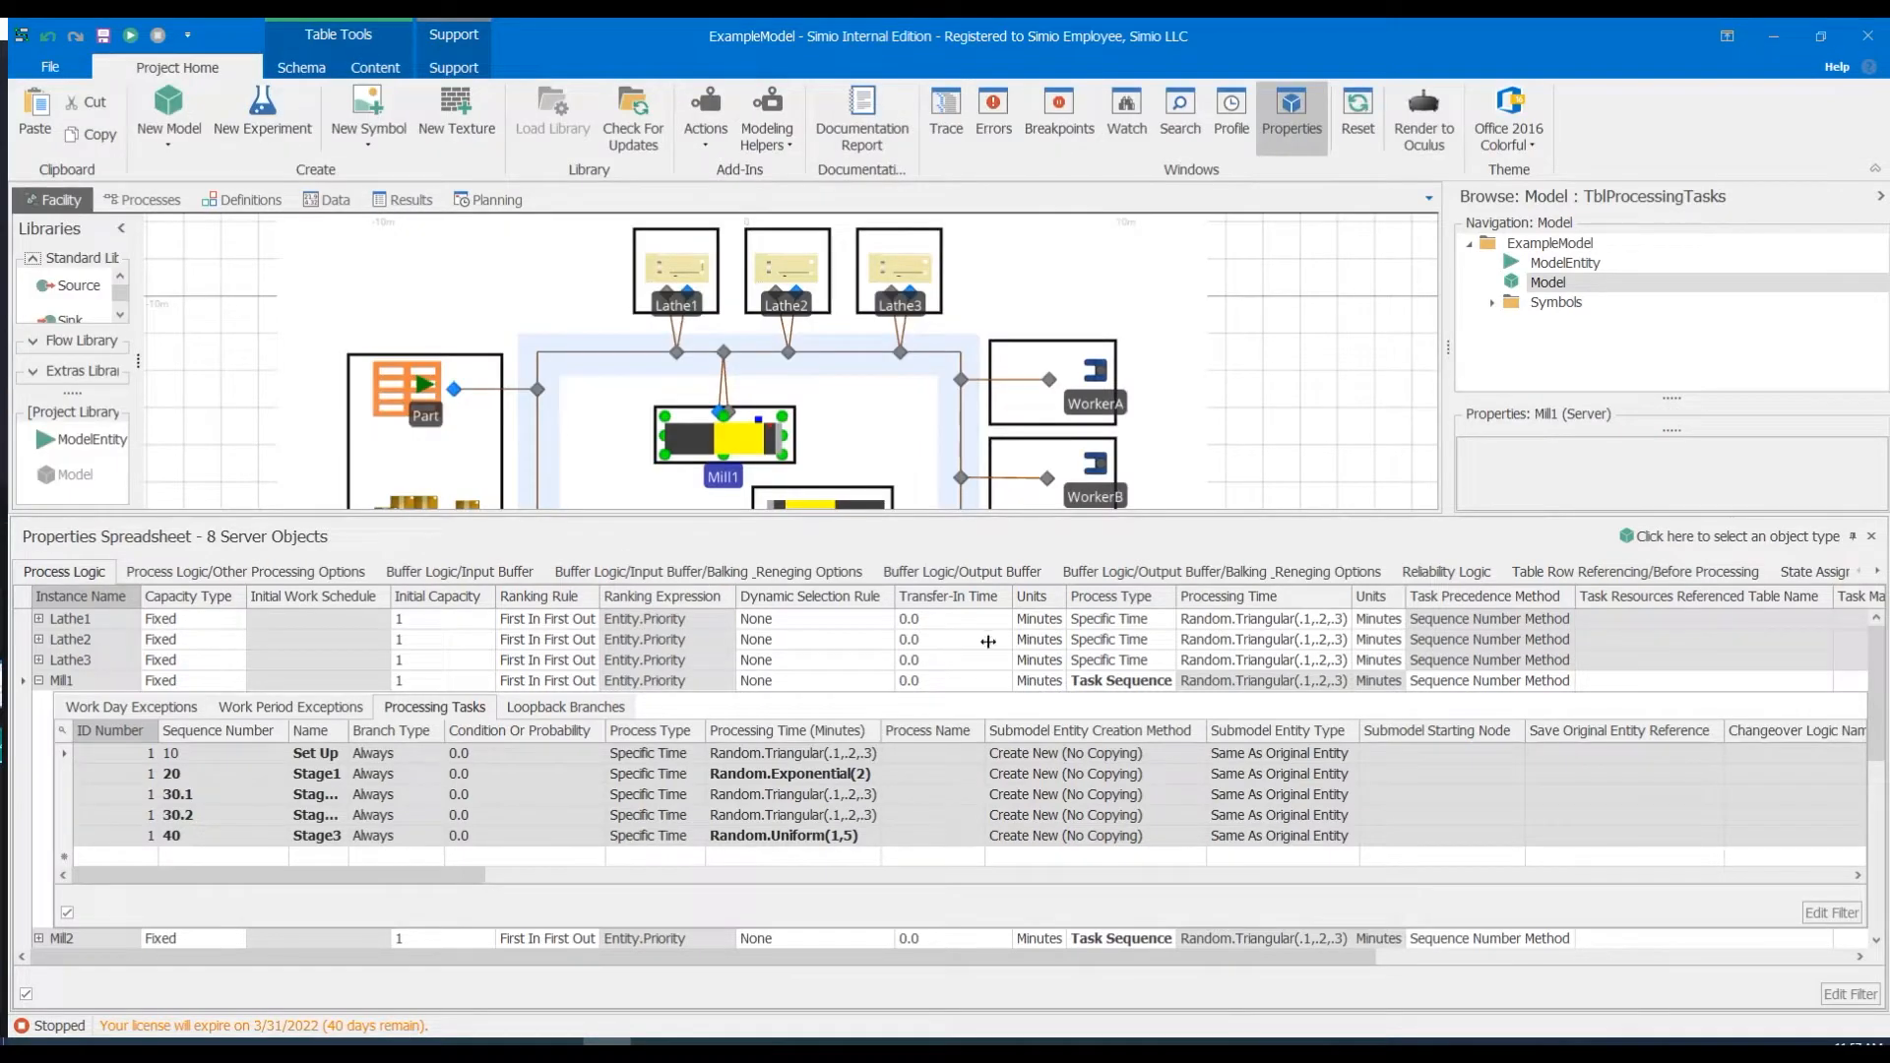
click(1871, 537)
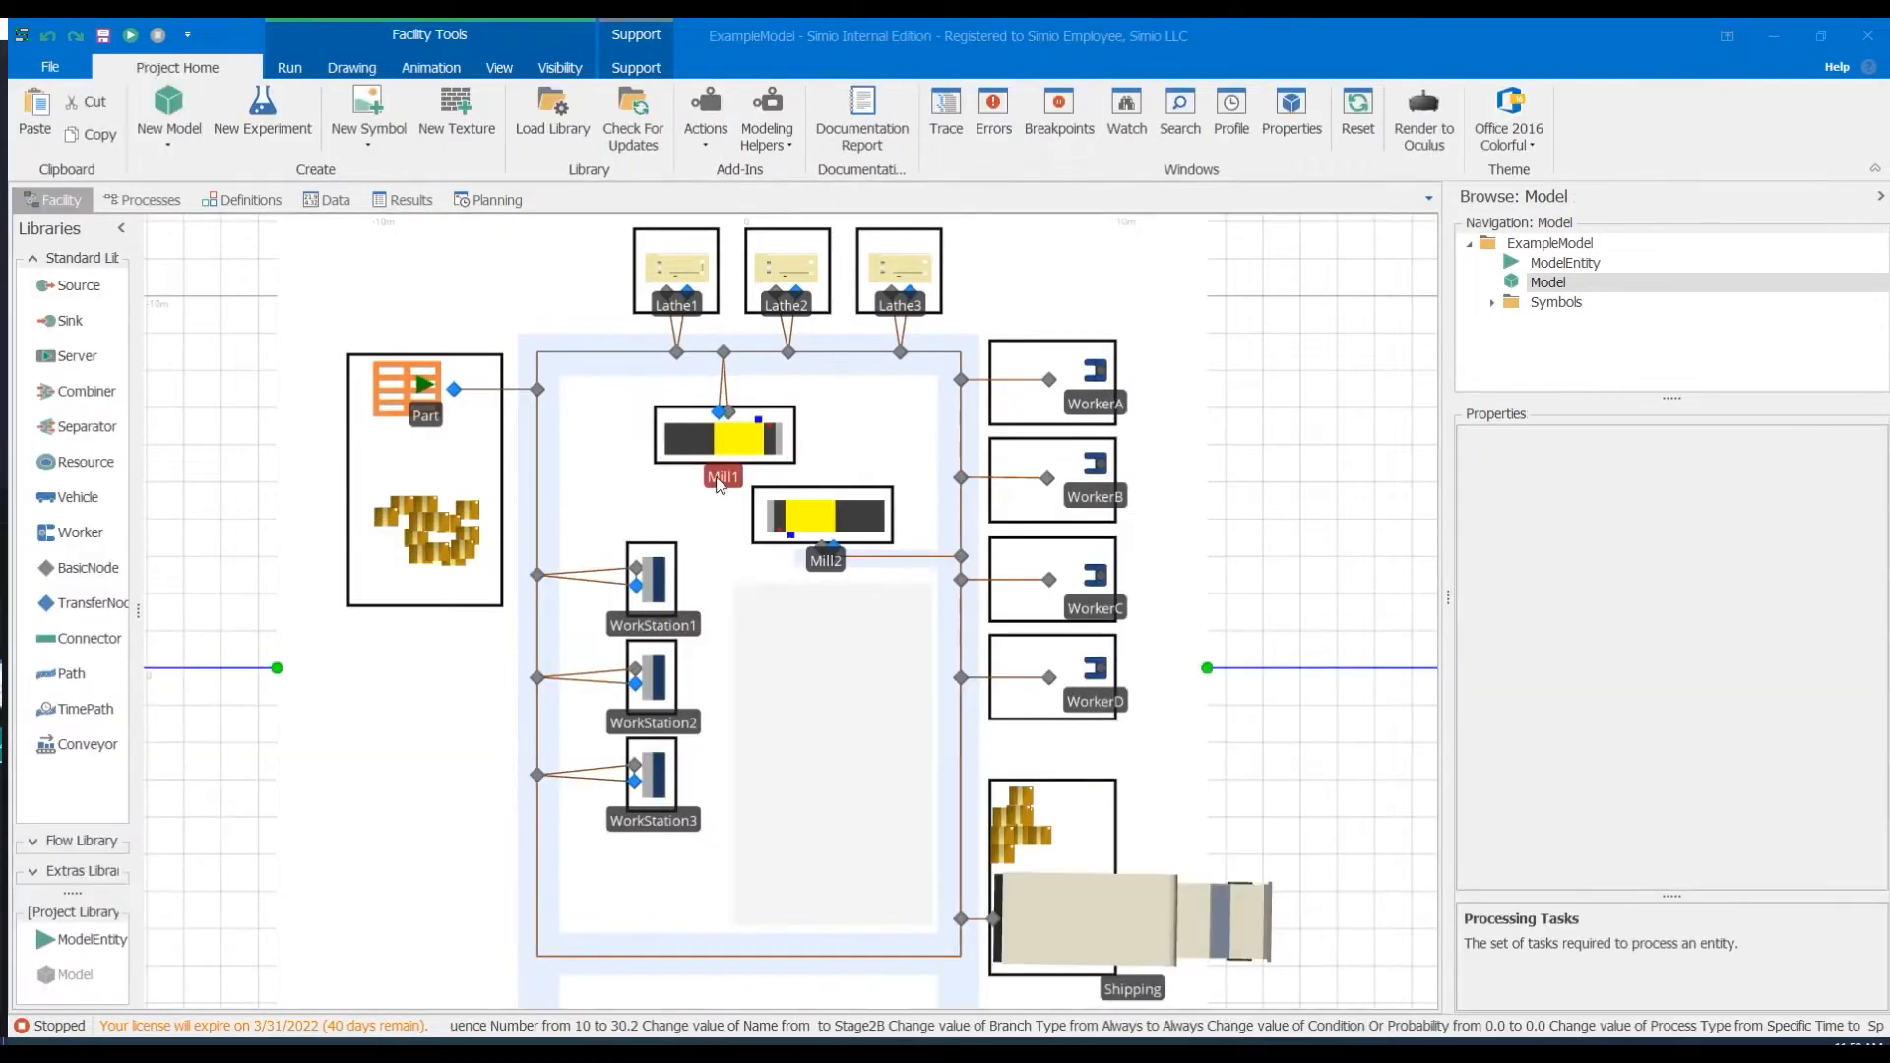
click(722, 481)
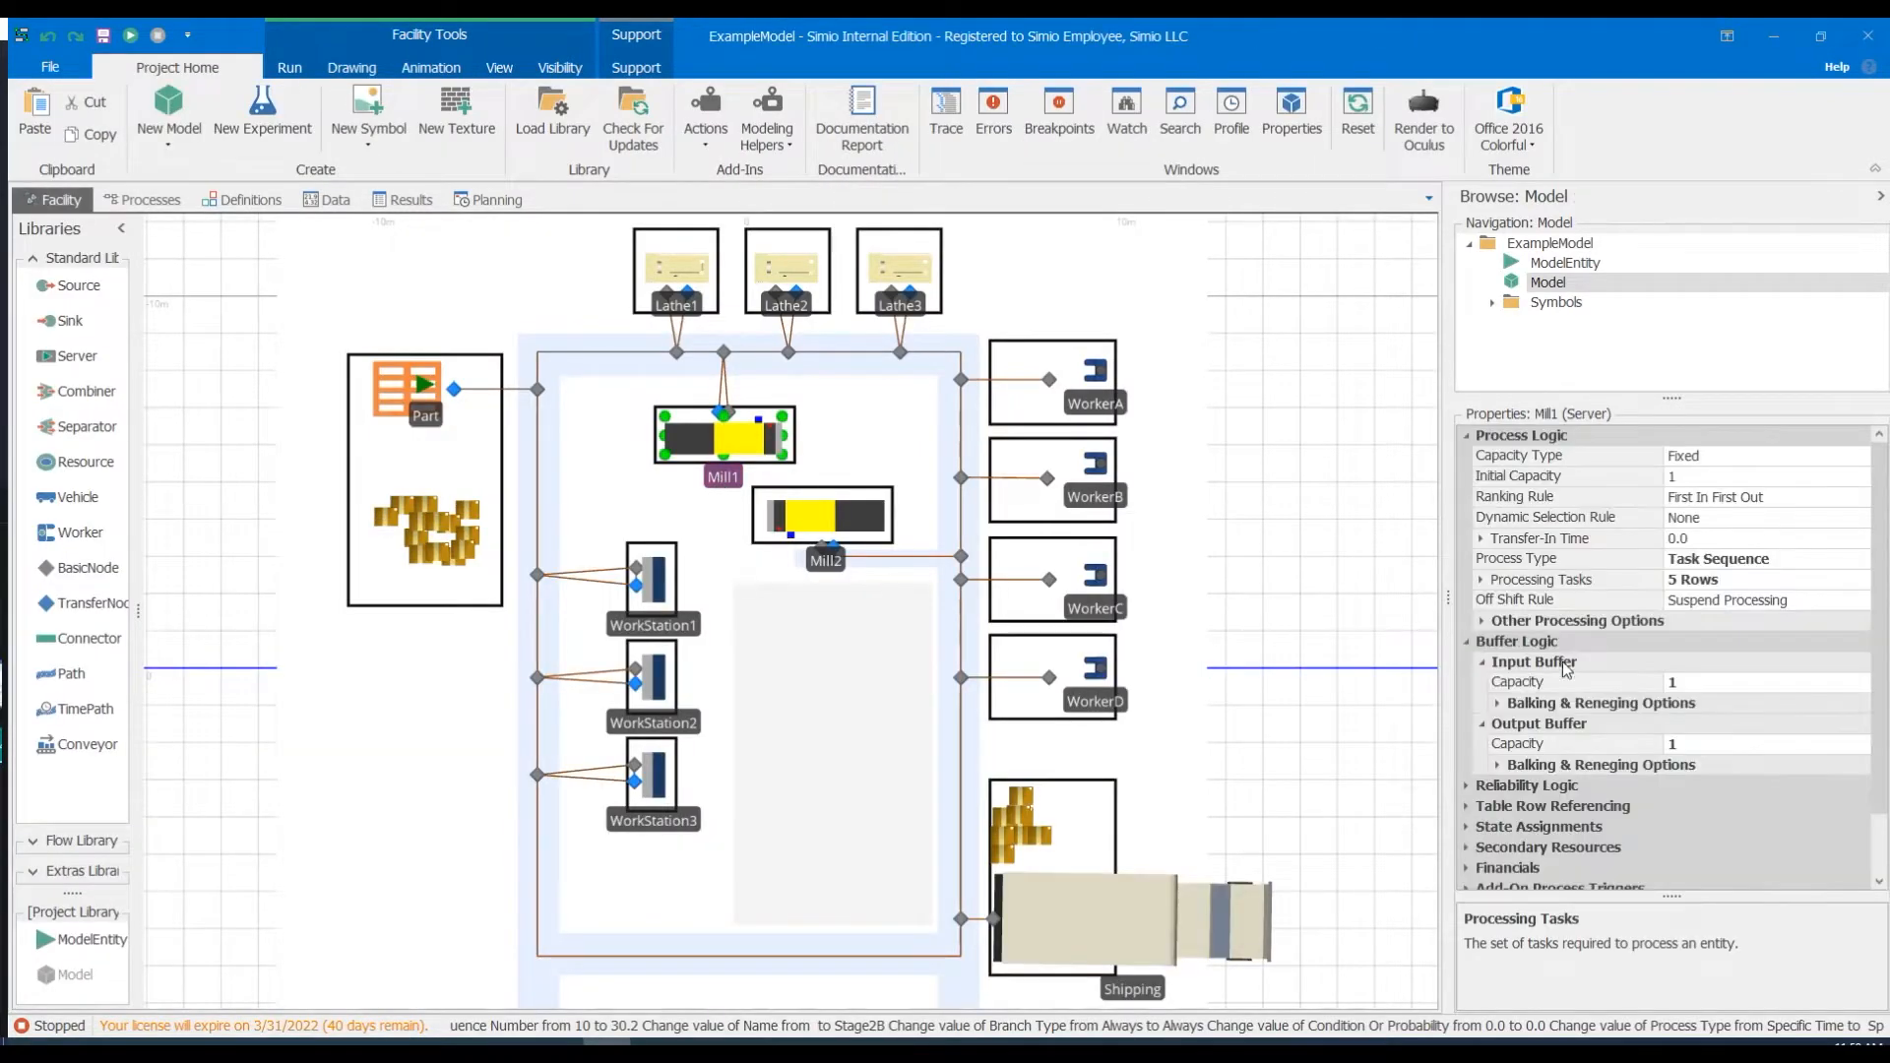
right_click(1647, 579)
mouse_move(1695, 616)
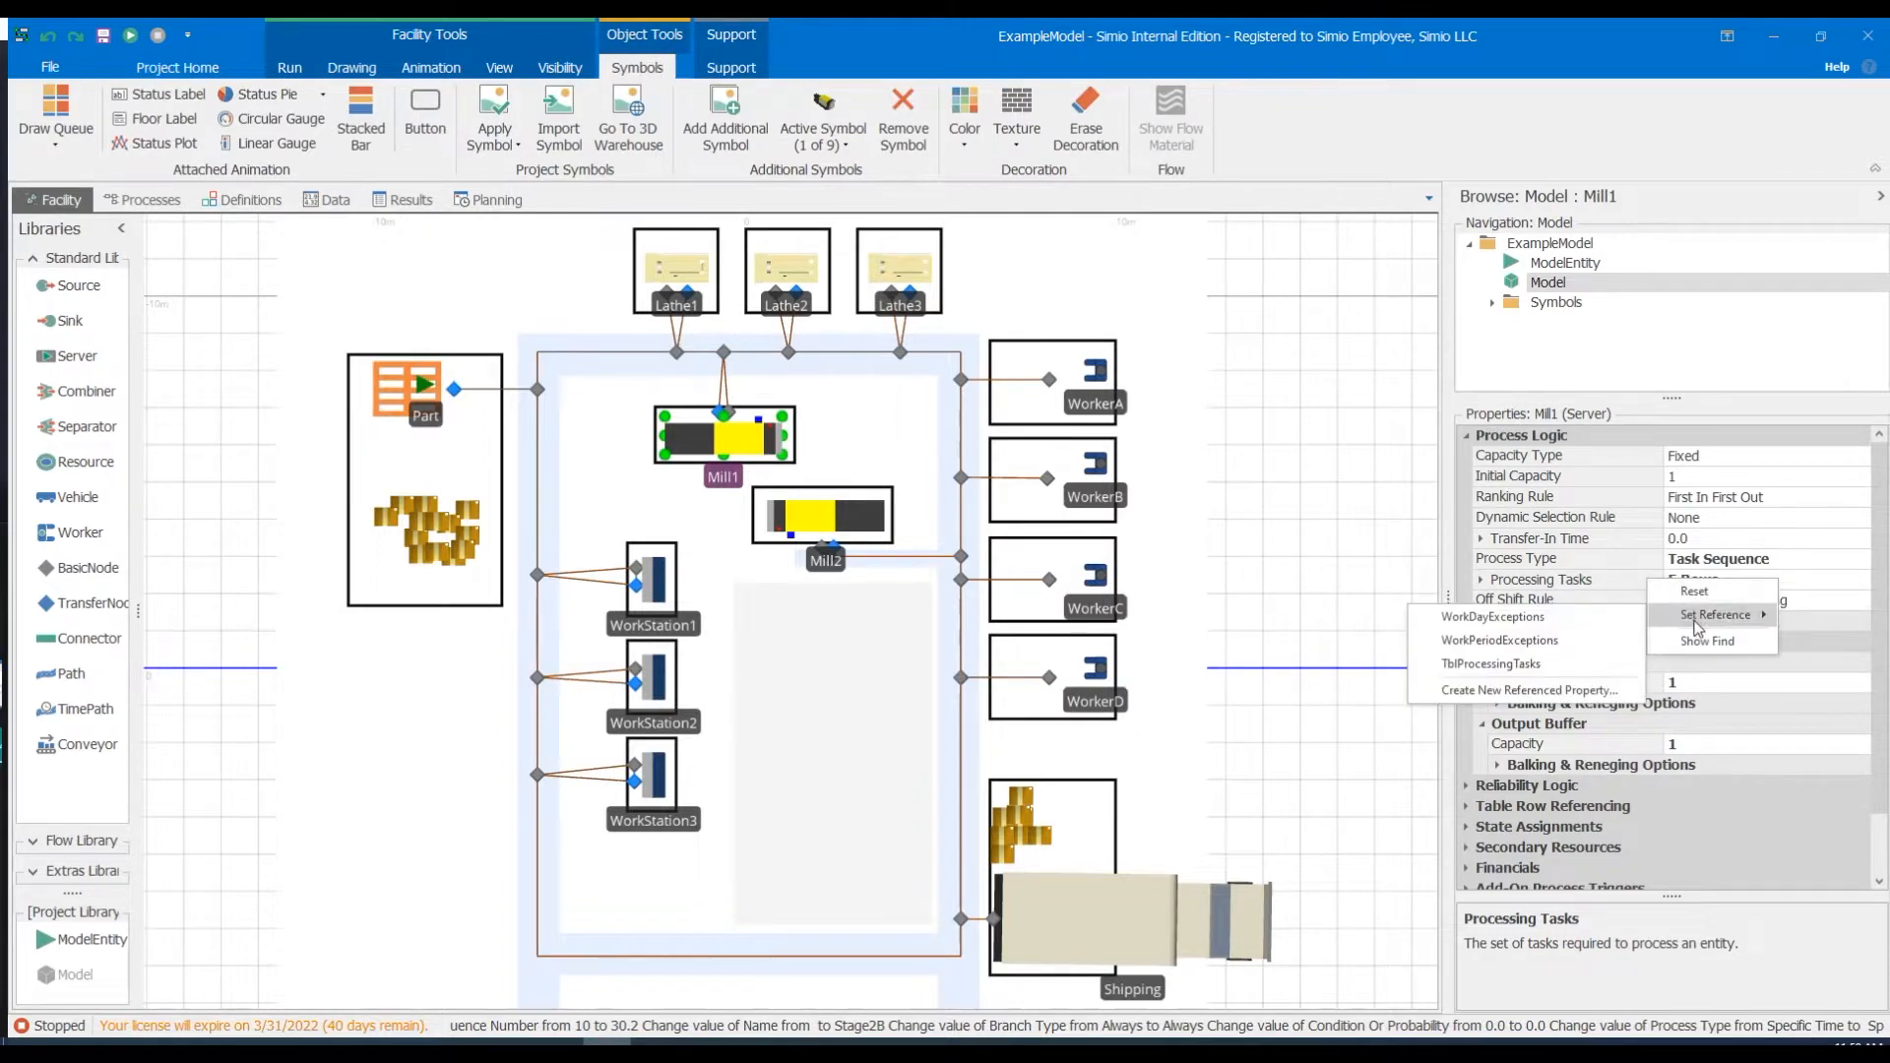
click(1557, 667)
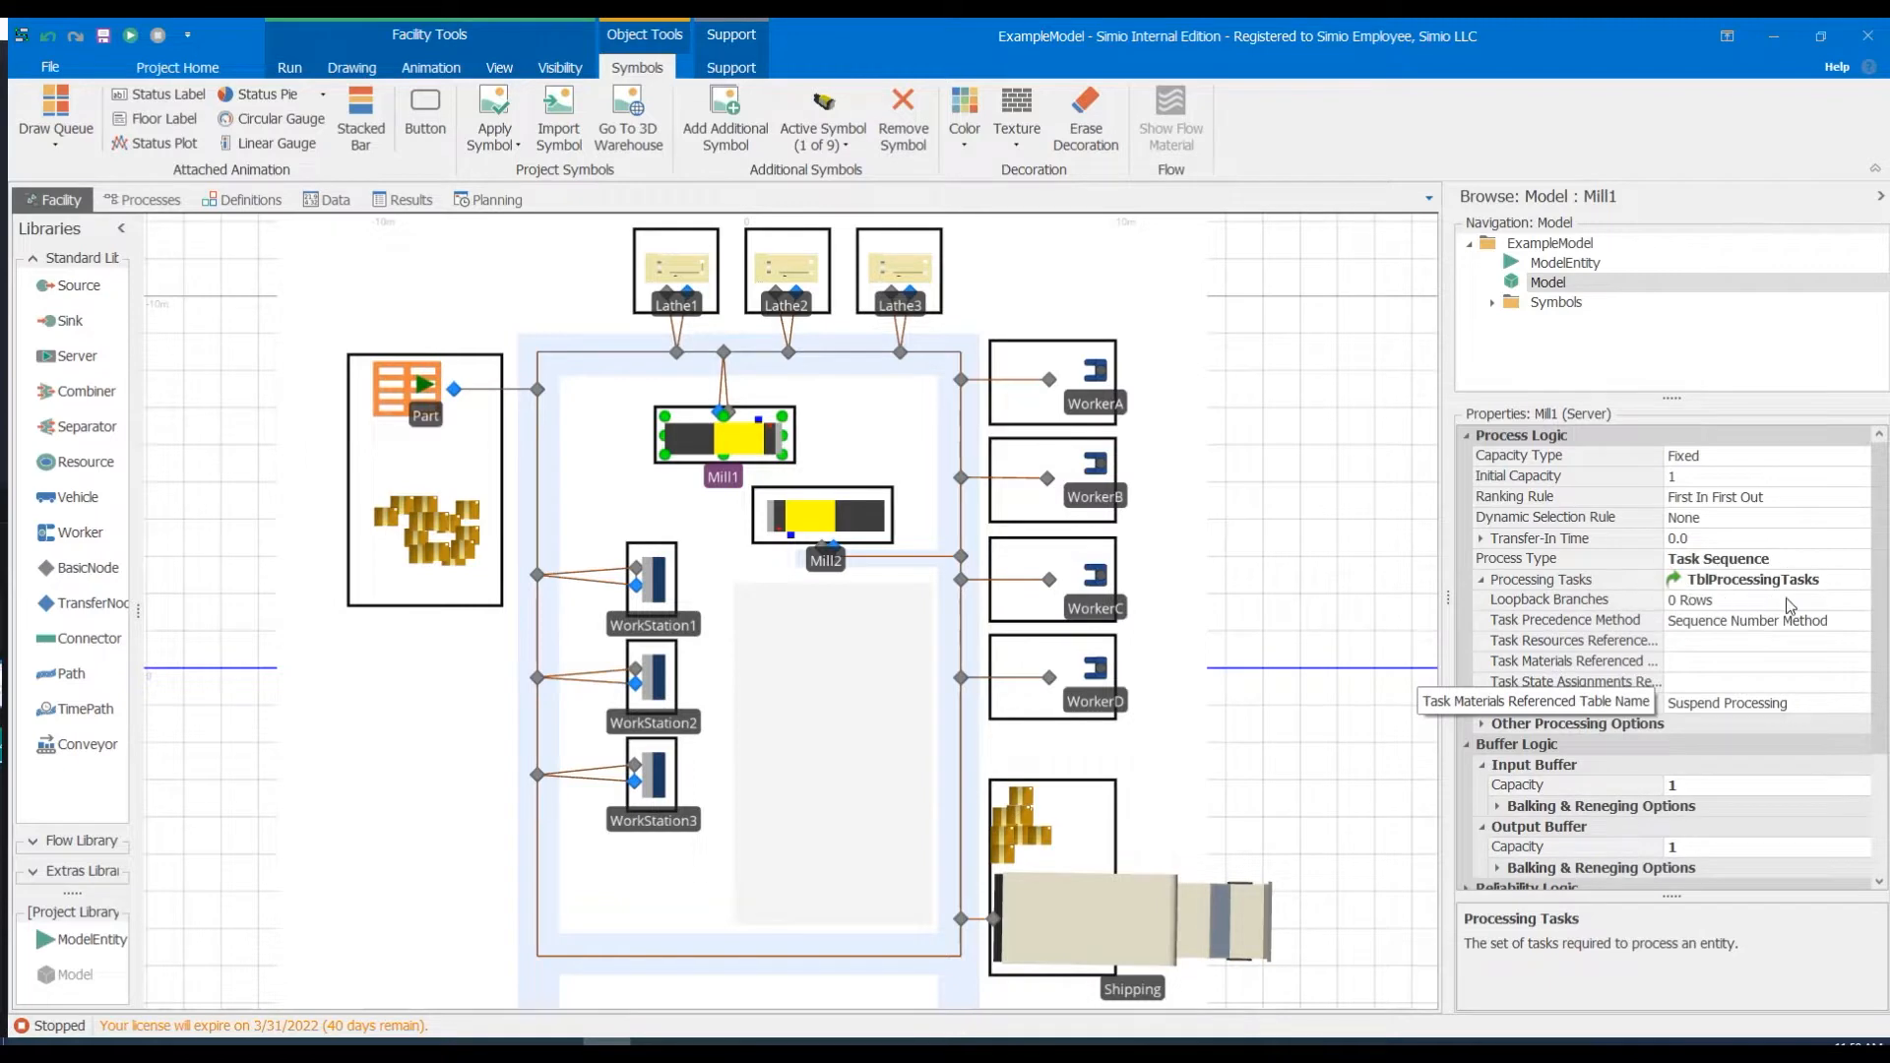
Inspect the table column references in Mill1's Processing Tasks repeating property editor.
click(1843, 582)
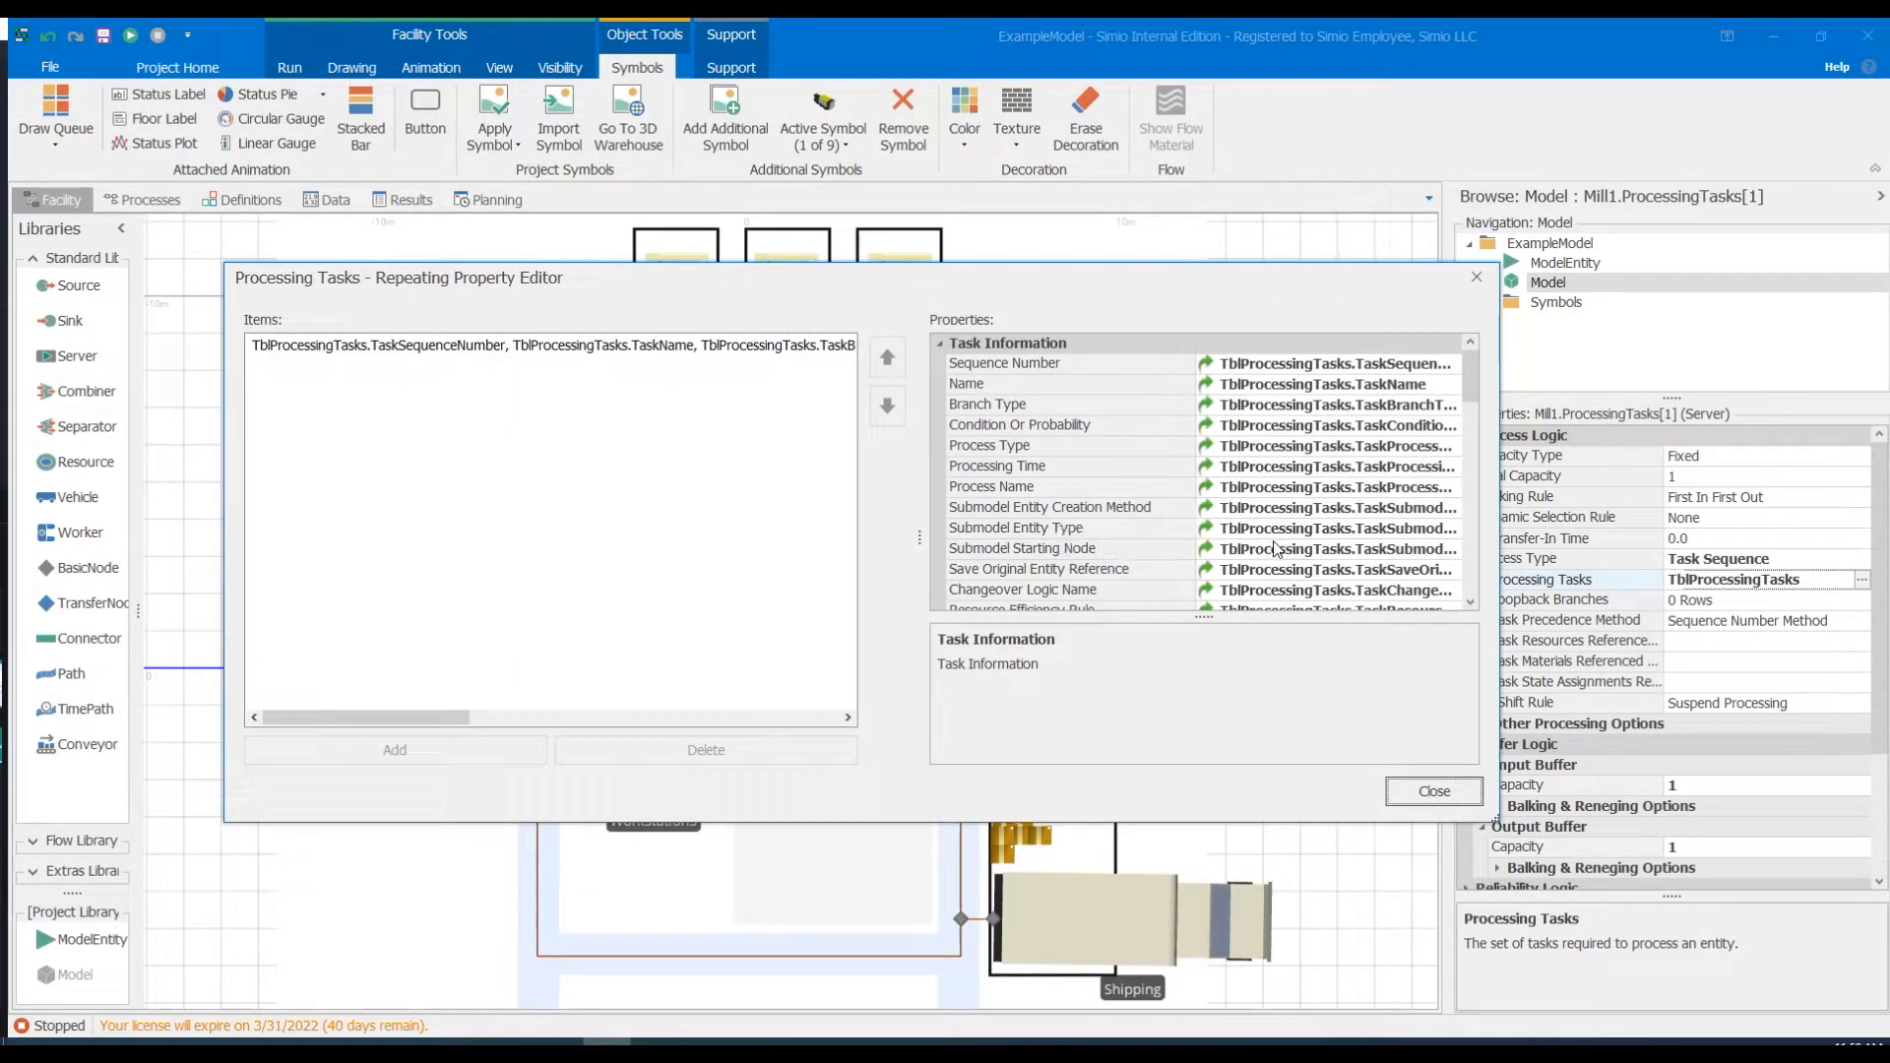
scroll(1130, 547, down, 10)
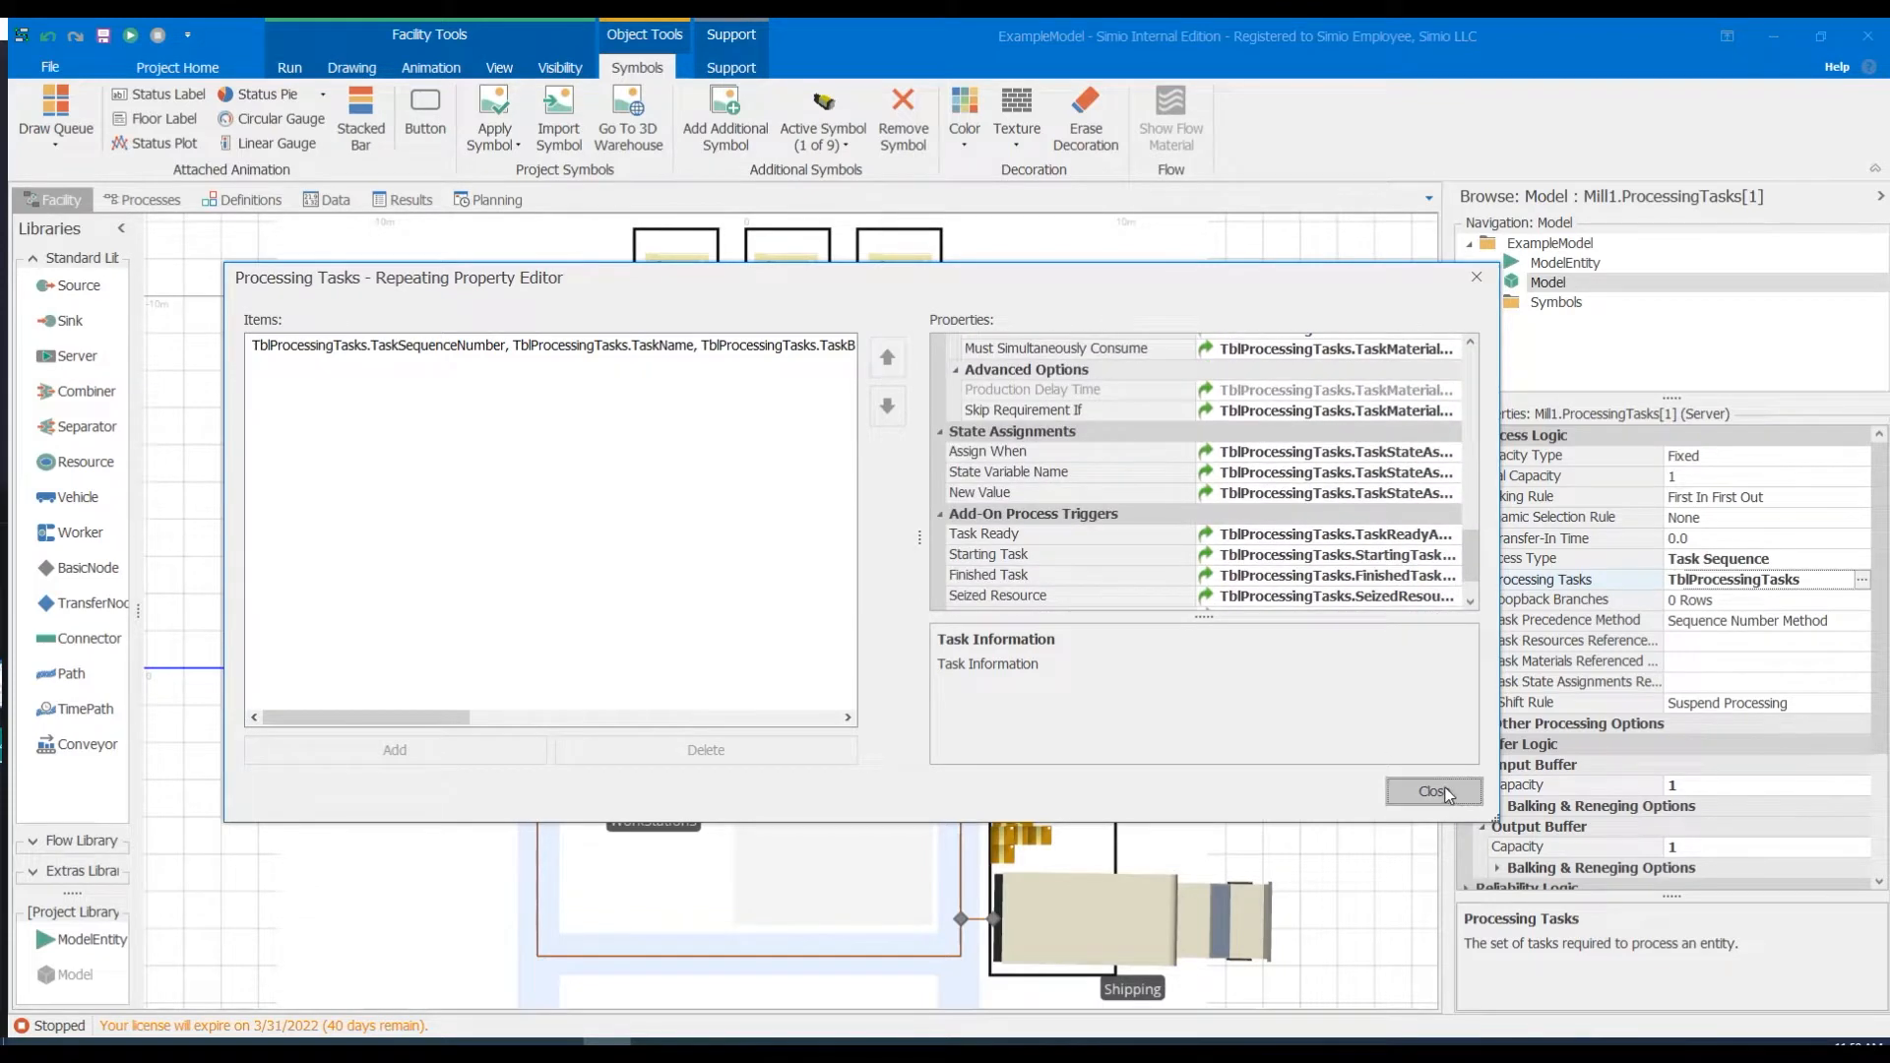
click(1445, 793)
Set Mill2's Processing Tasks property to reference TblProcessingTasks.
click(827, 560)
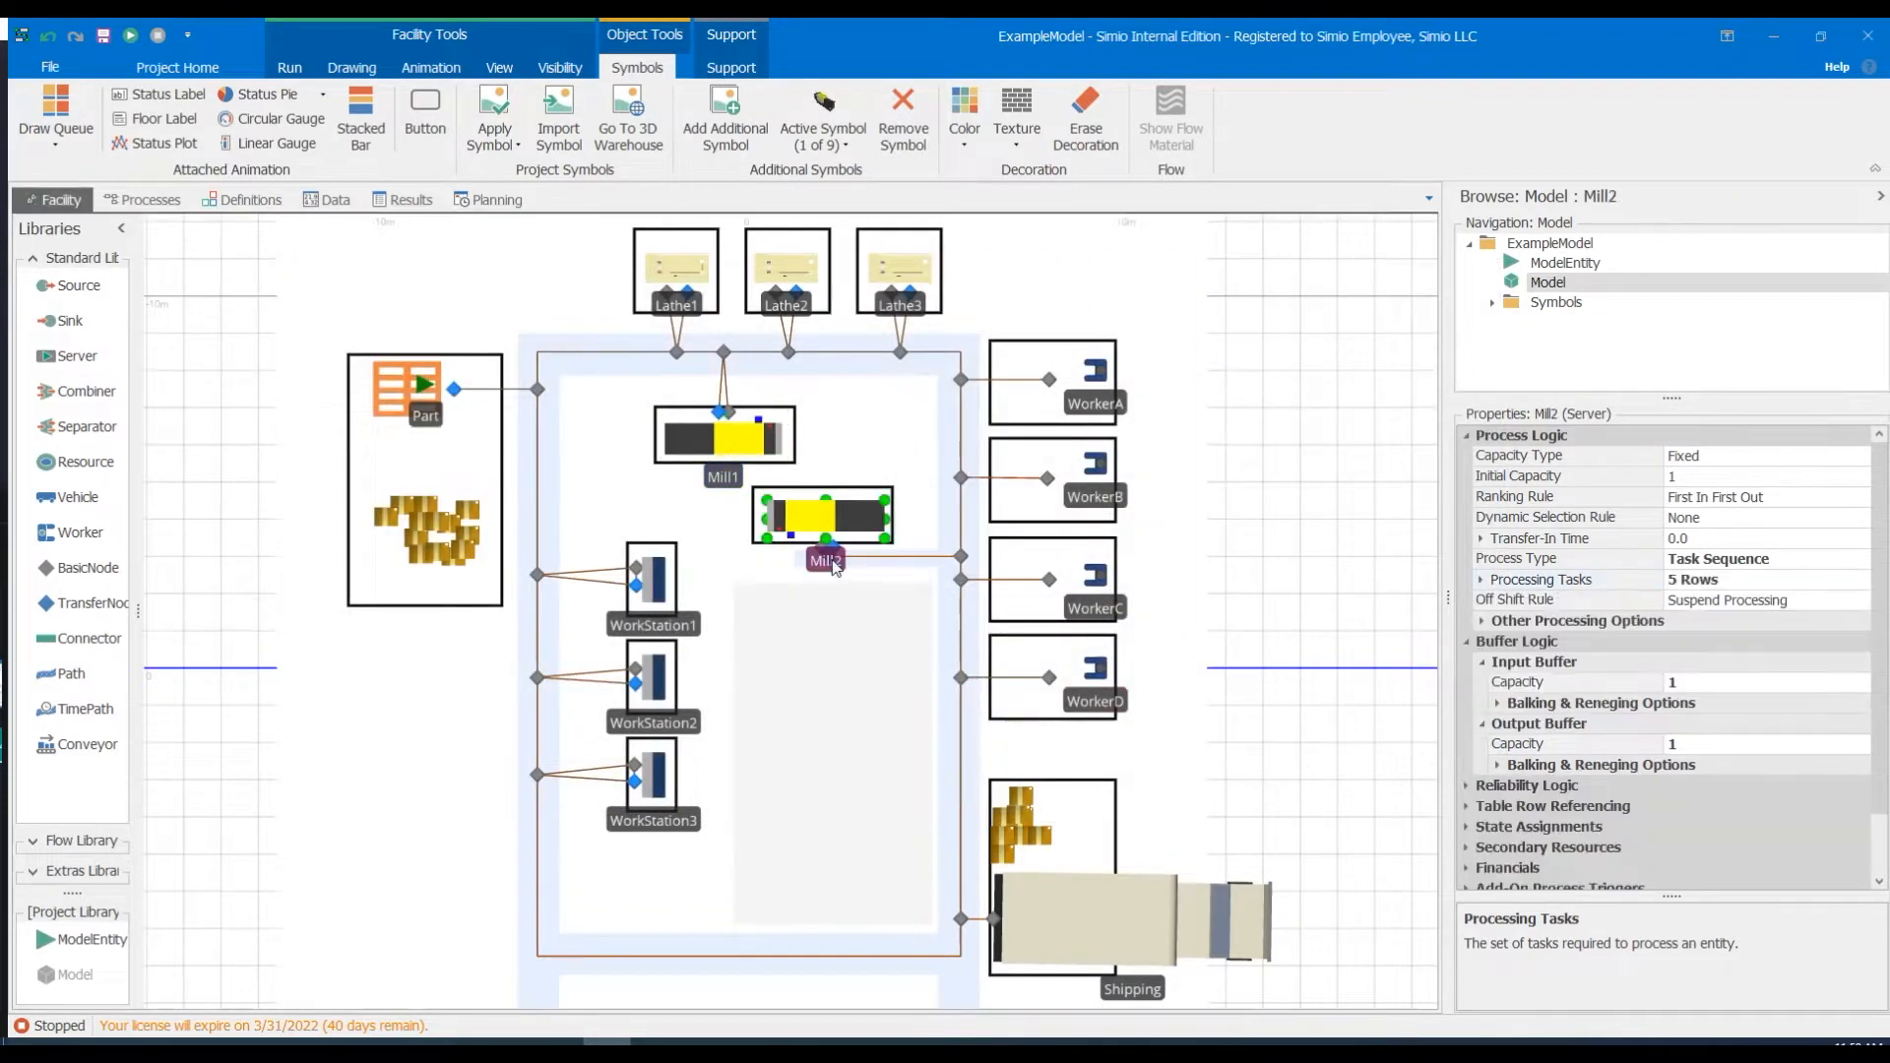
right_click(1656, 587)
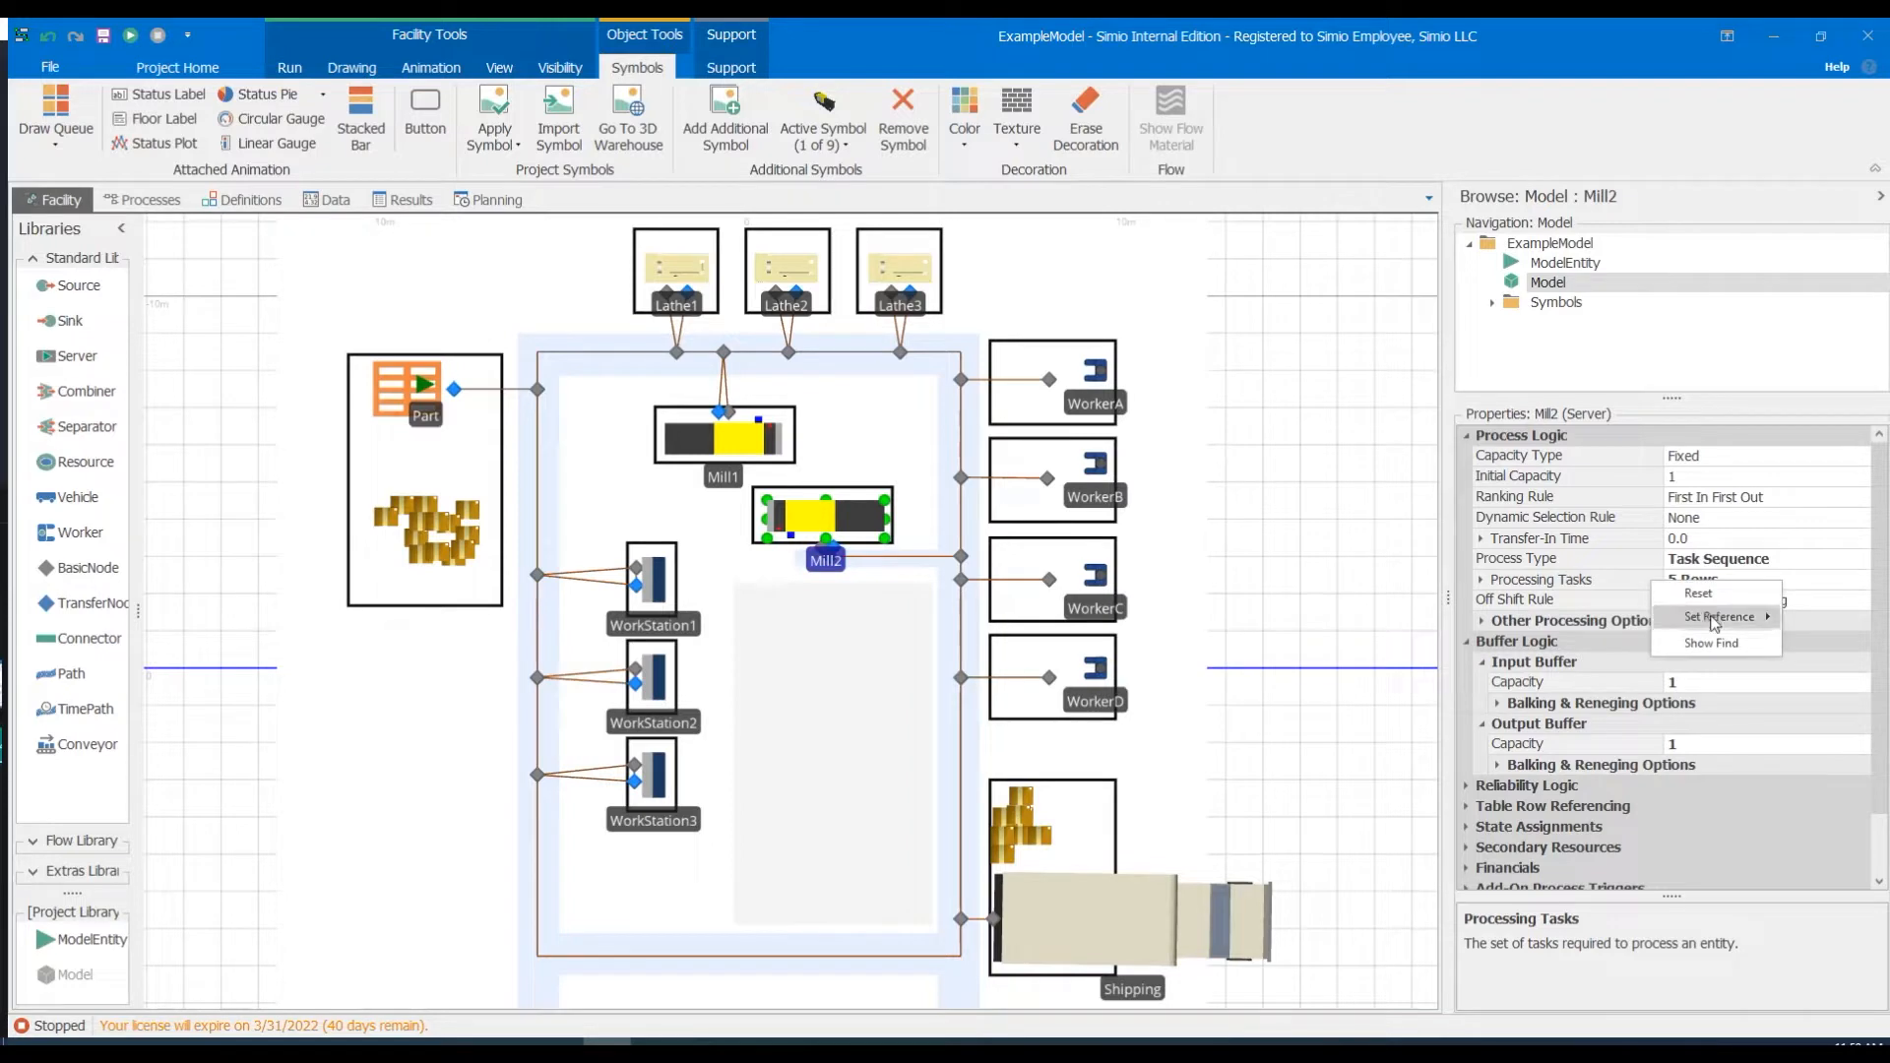
mouse_move(1669, 620)
click(1500, 666)
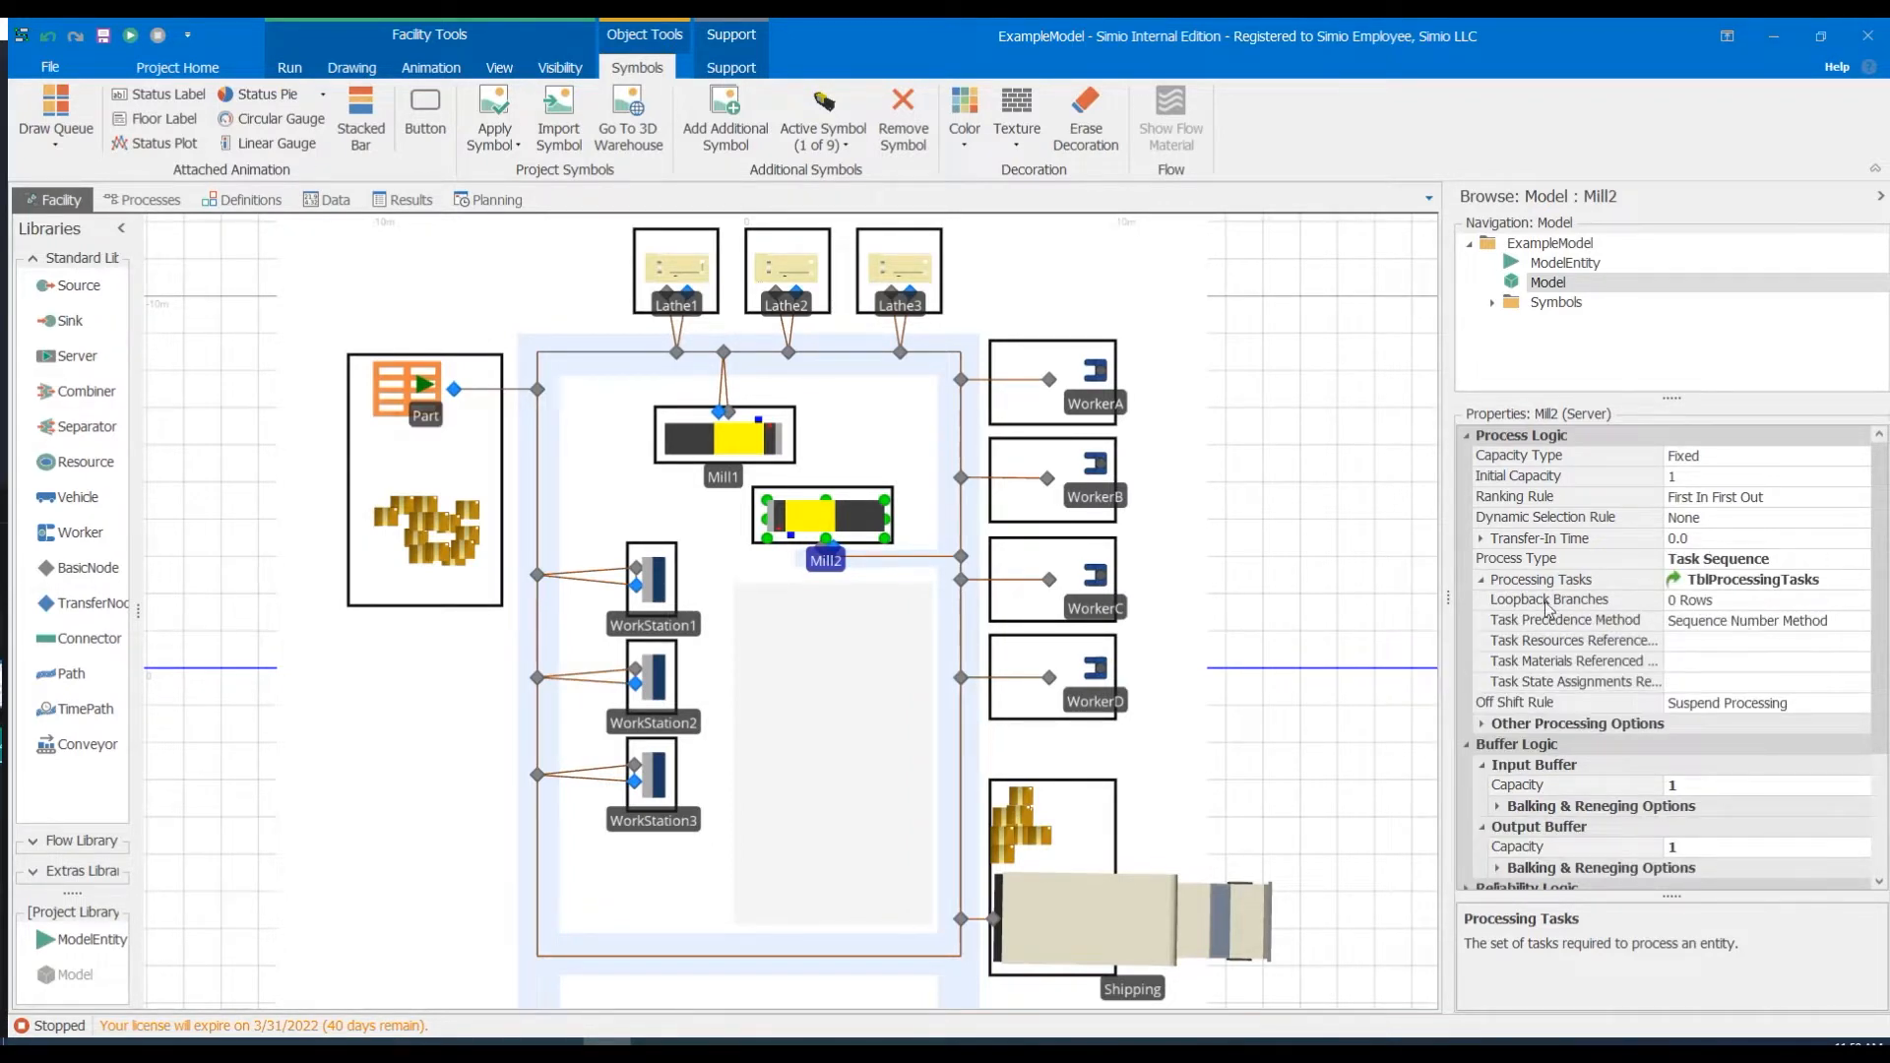
click(940, 645)
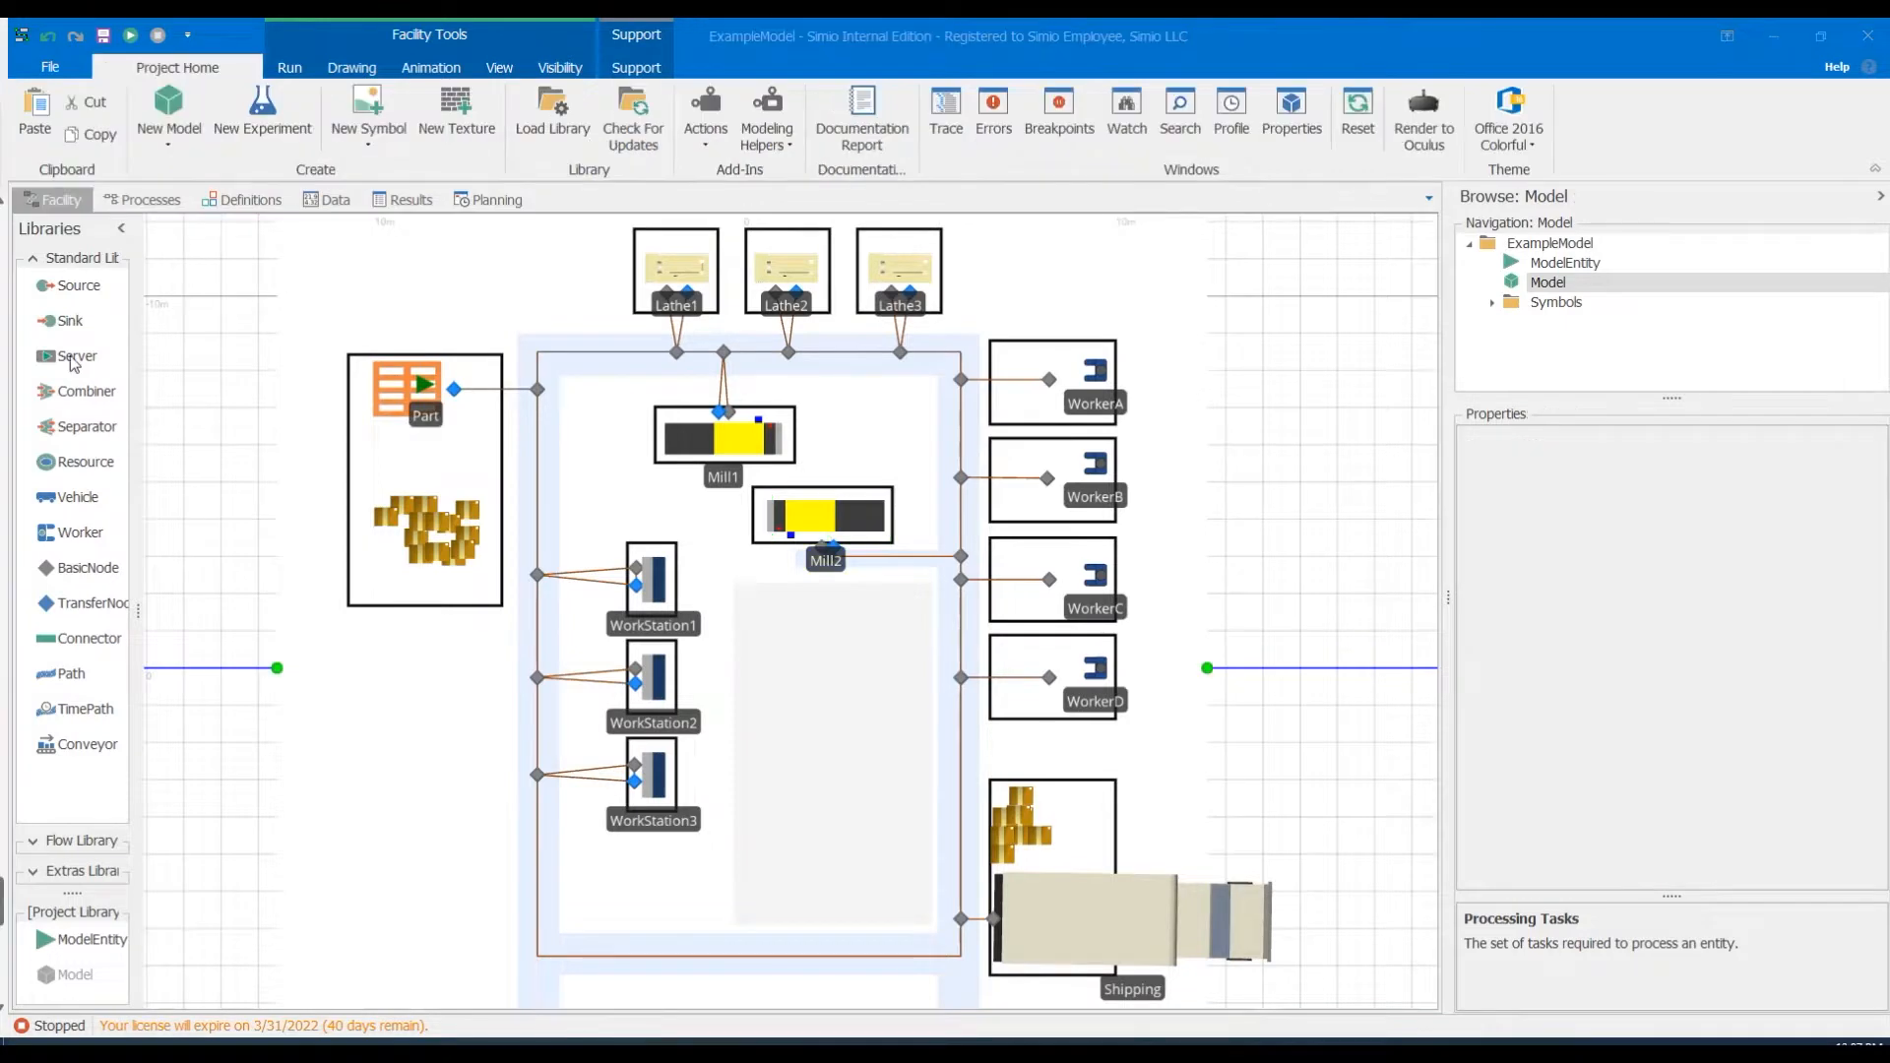
Place a Server beside Mill1 in the facility and name it Mill3.
drag(74, 362, 873, 445)
click(874, 477)
text(Mill3)
key(Return)
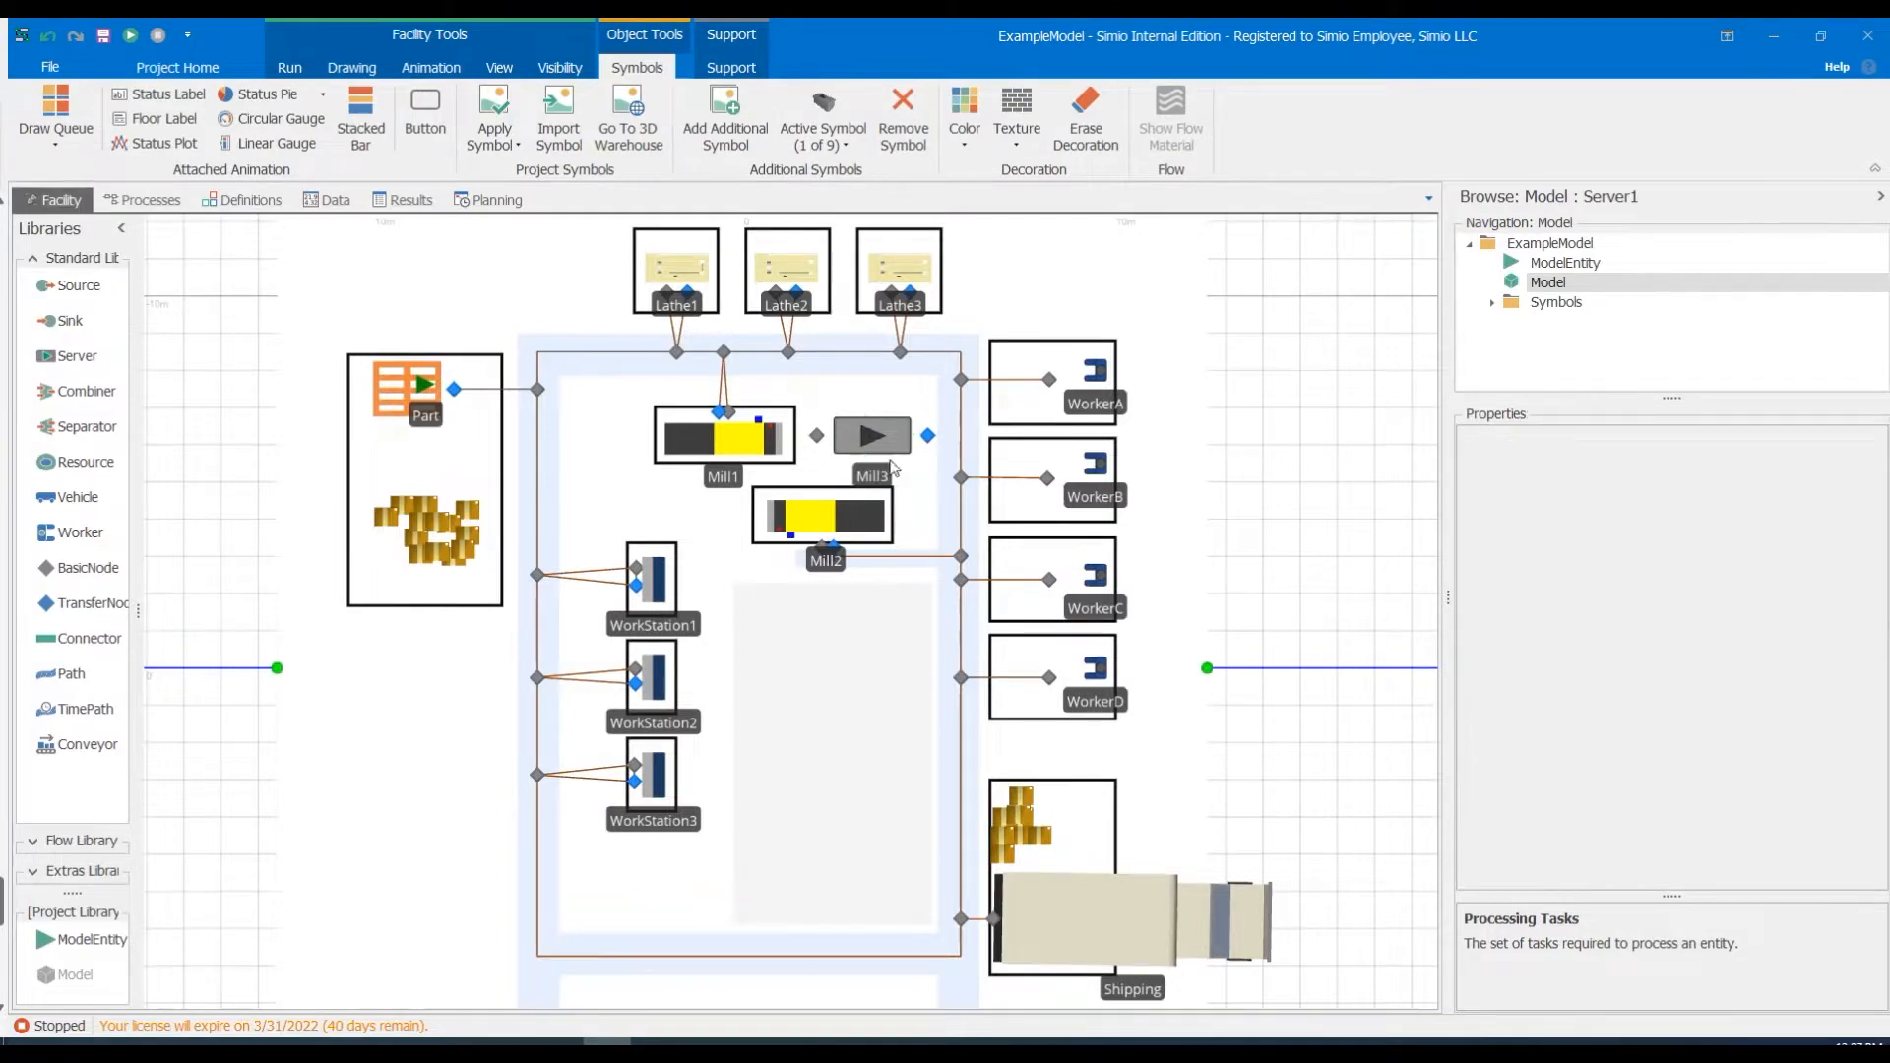
Set Mill3's Process Type to Task Sequence and reference TblProcessingTasks for its Processing Tasks.
click(1801, 559)
click(1772, 596)
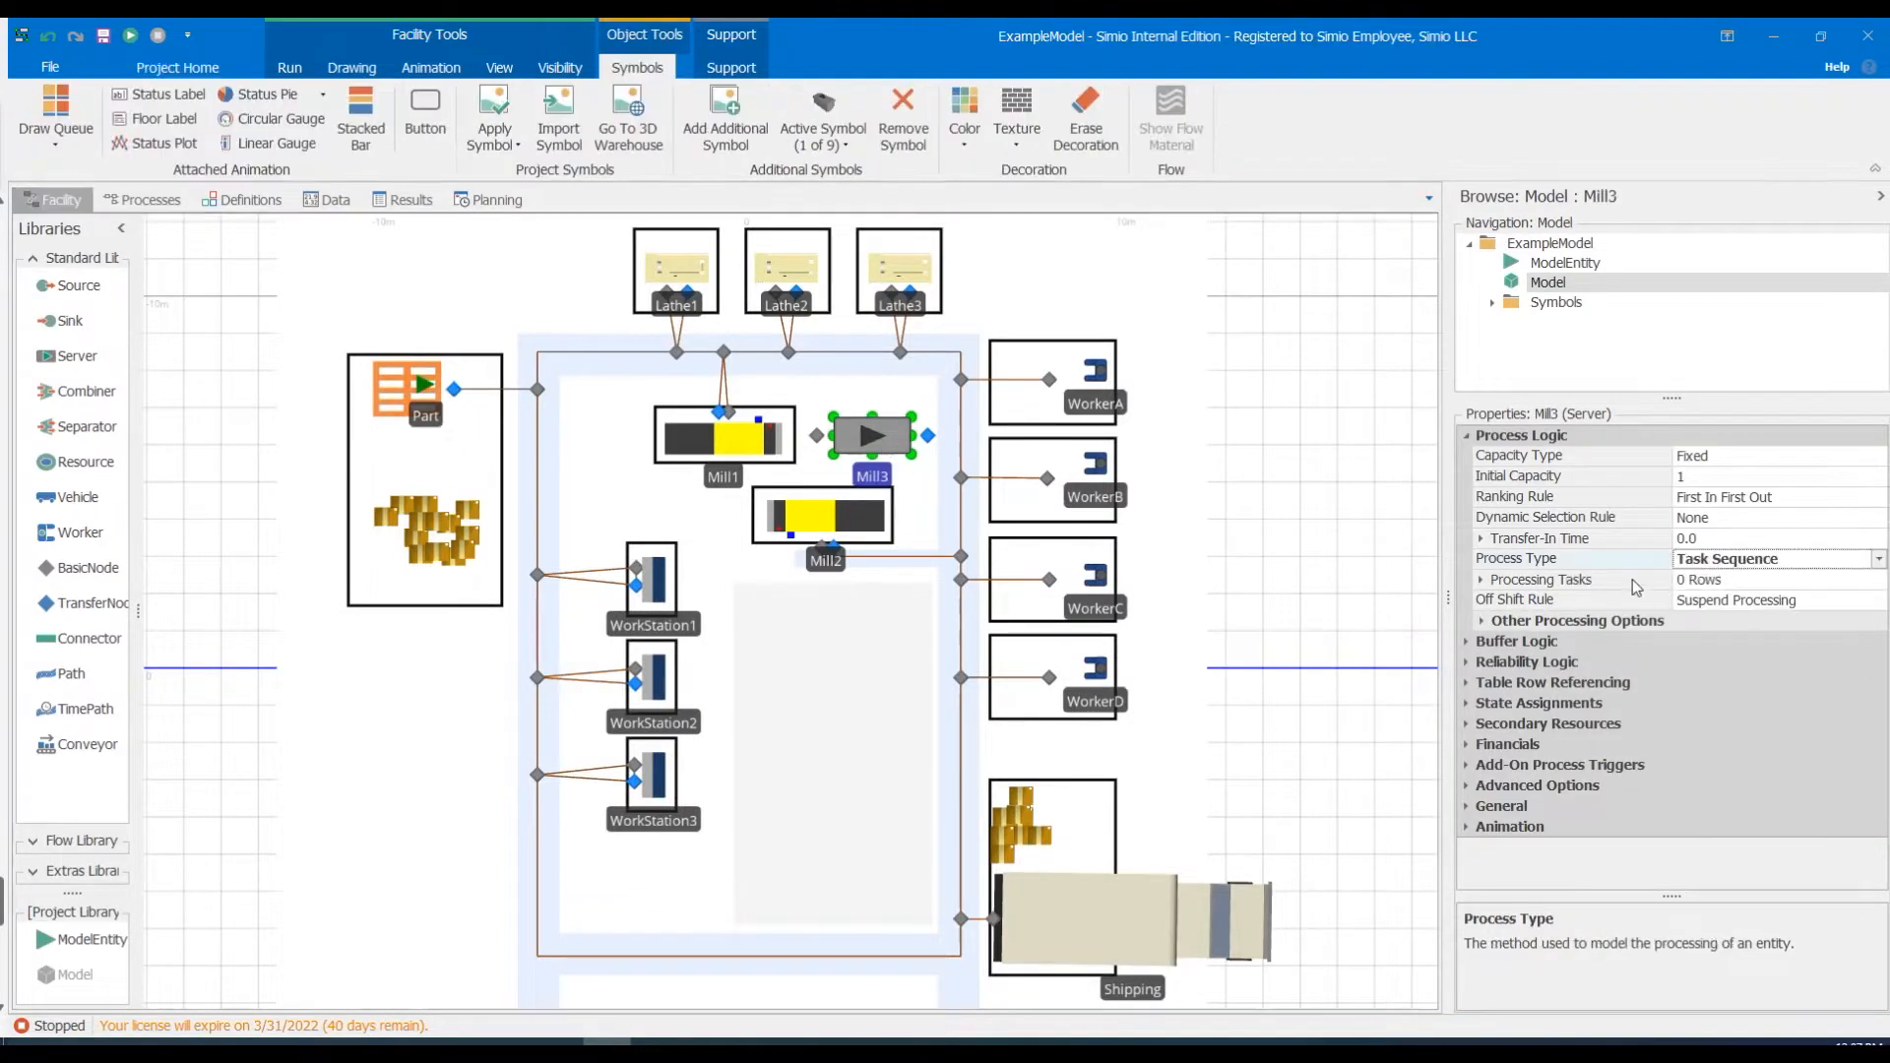
click(769, 382)
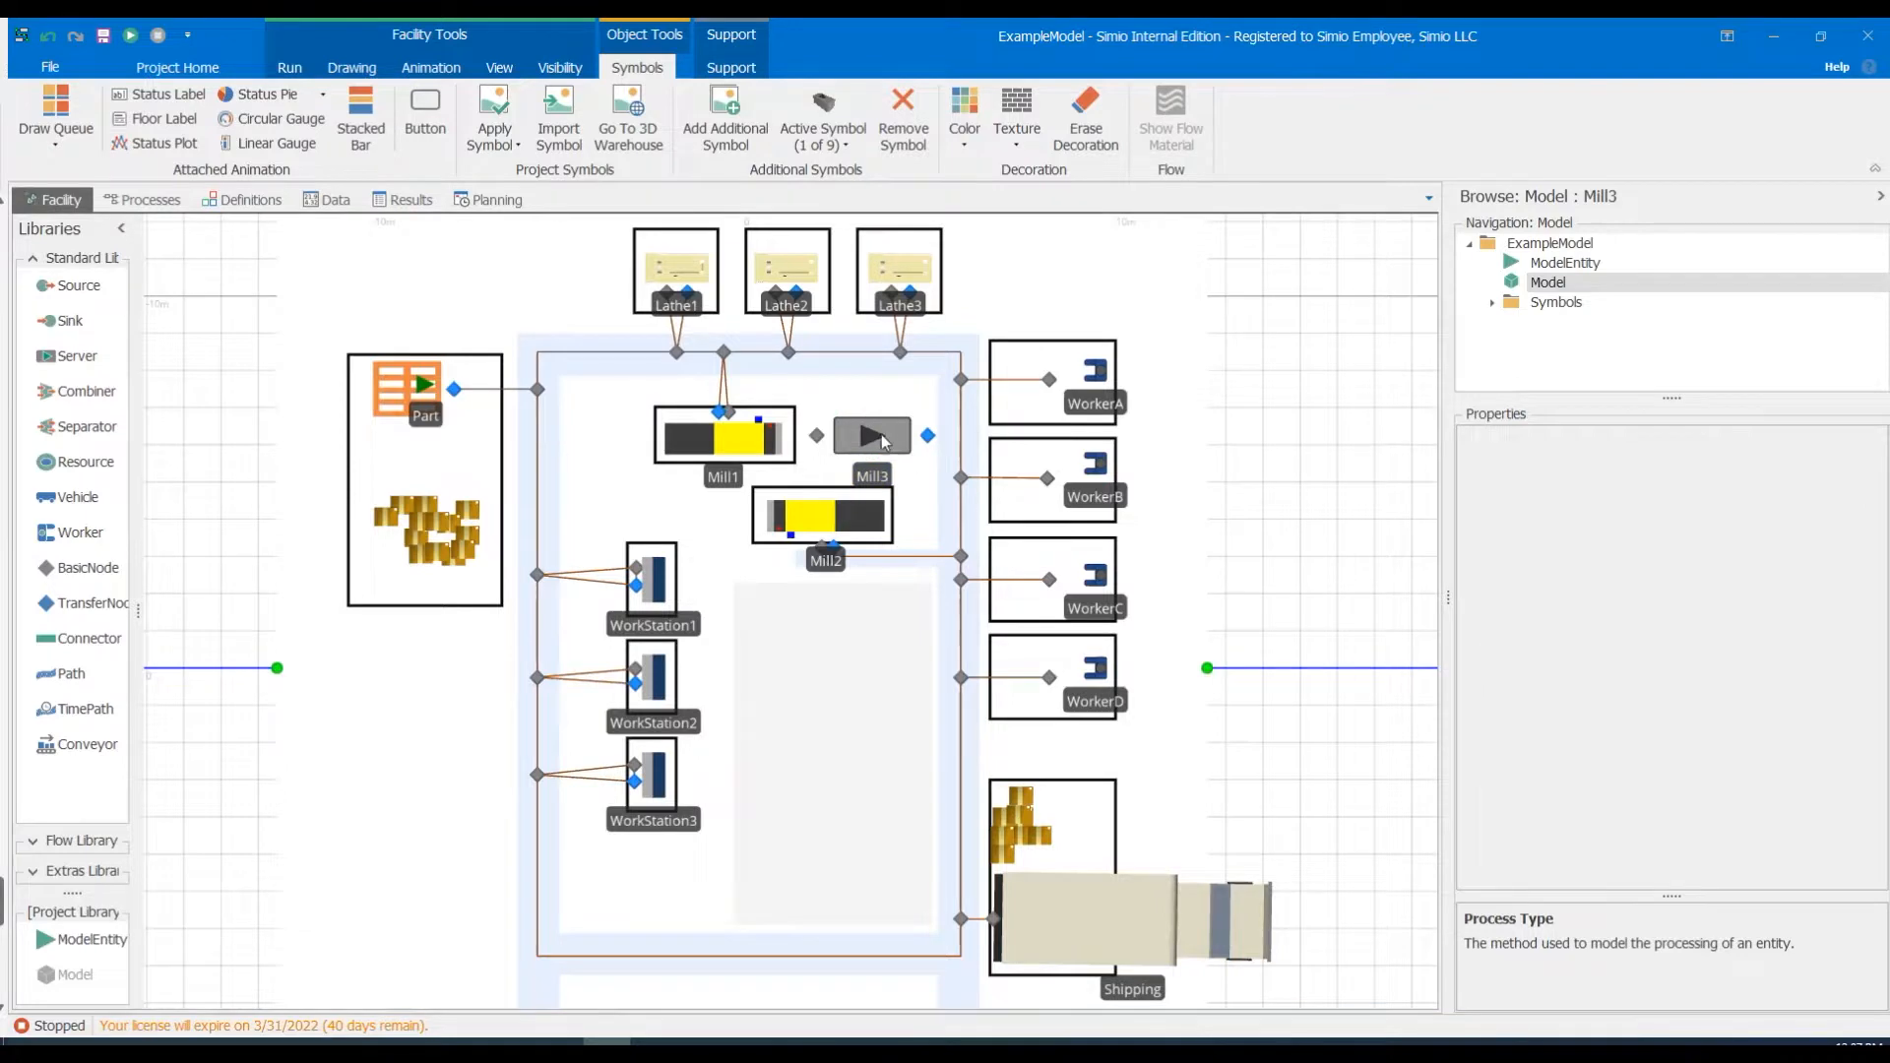
Delete the Mill3 server from the facility.
click(883, 441)
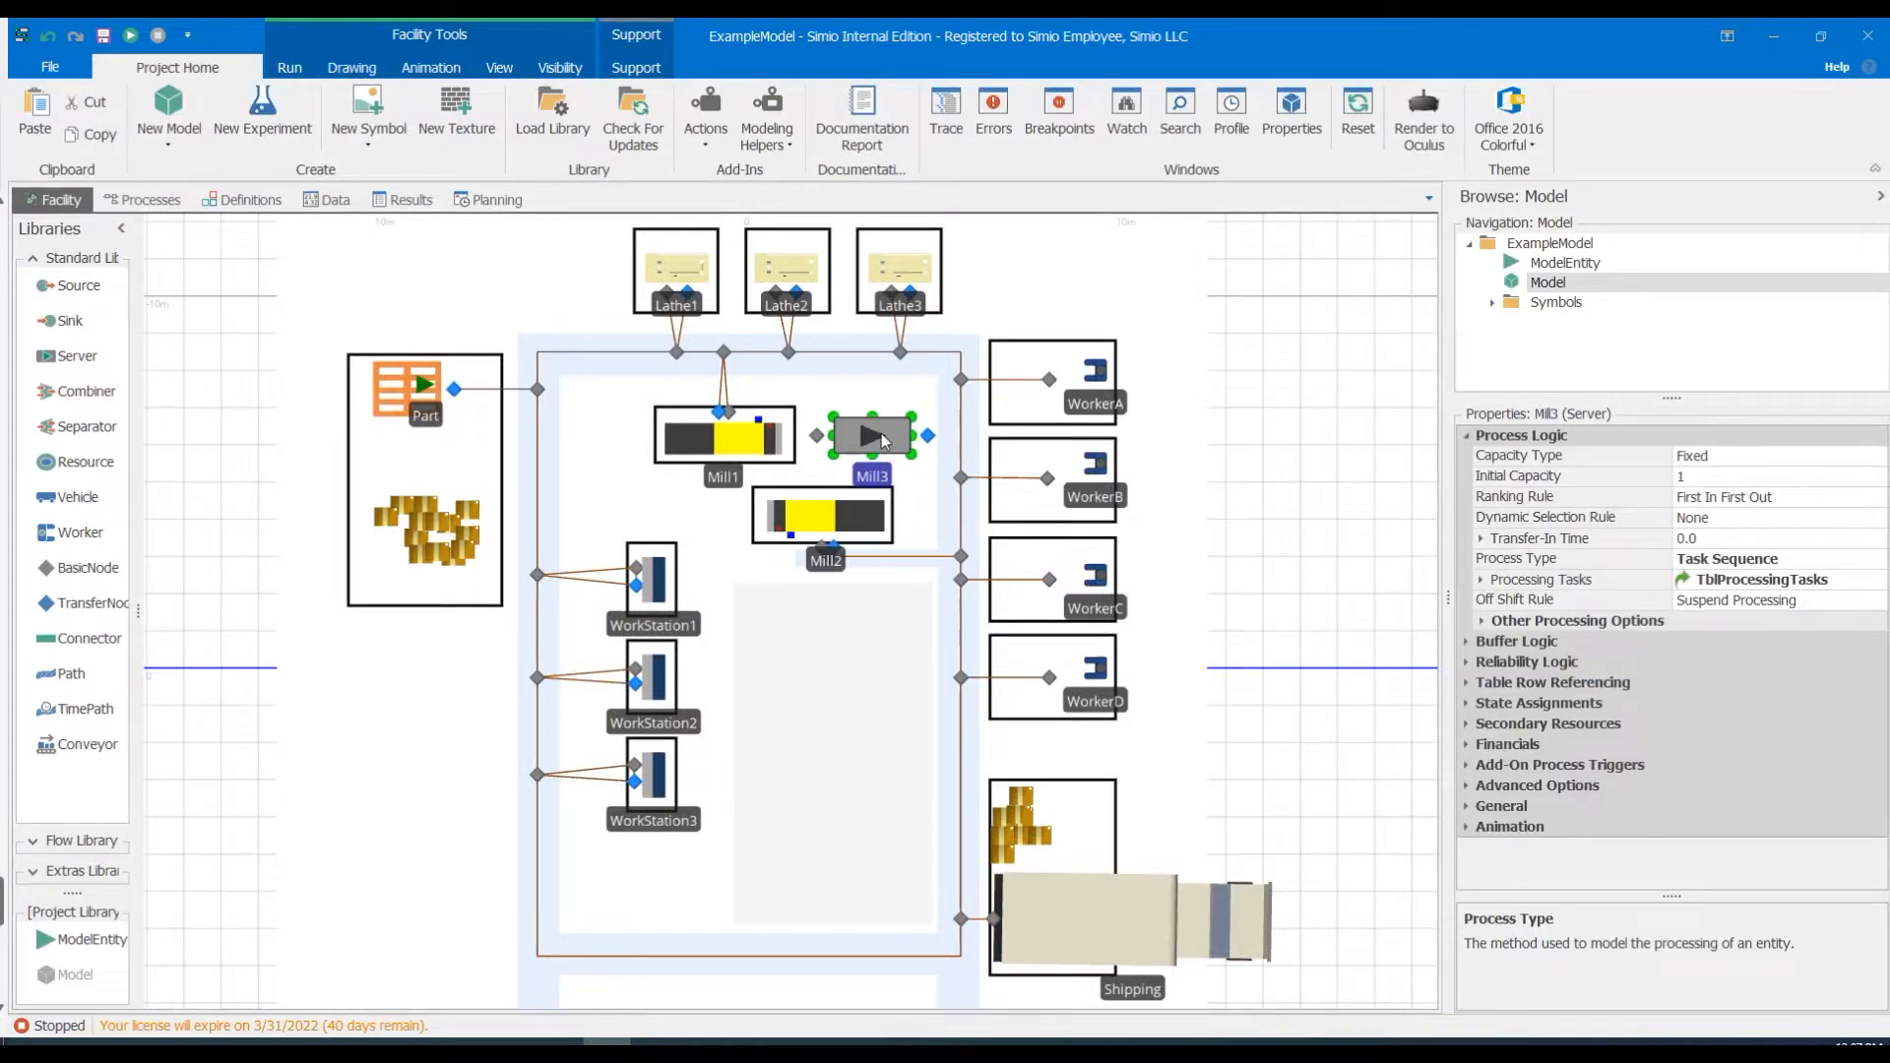
key(Delete)
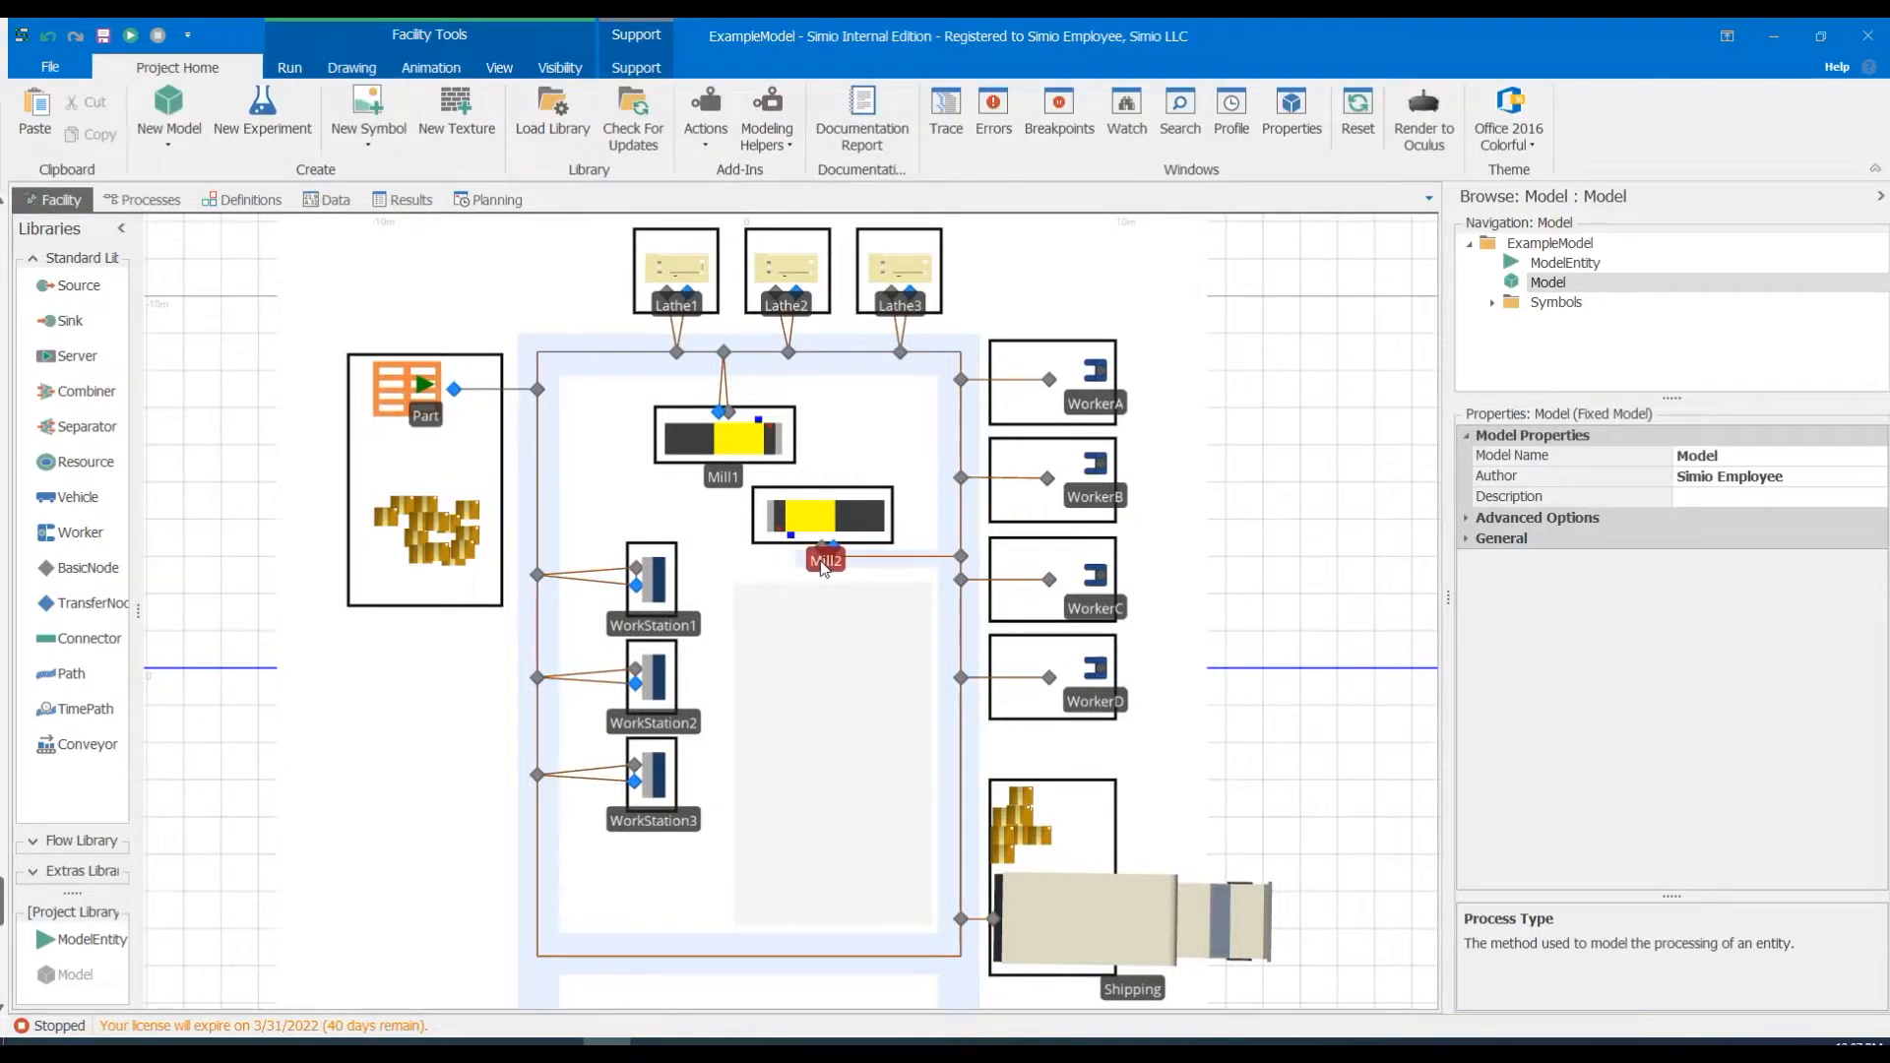
Create a new reusable object from Mill2 and name it MyMill.
click(824, 567)
right_click(858, 521)
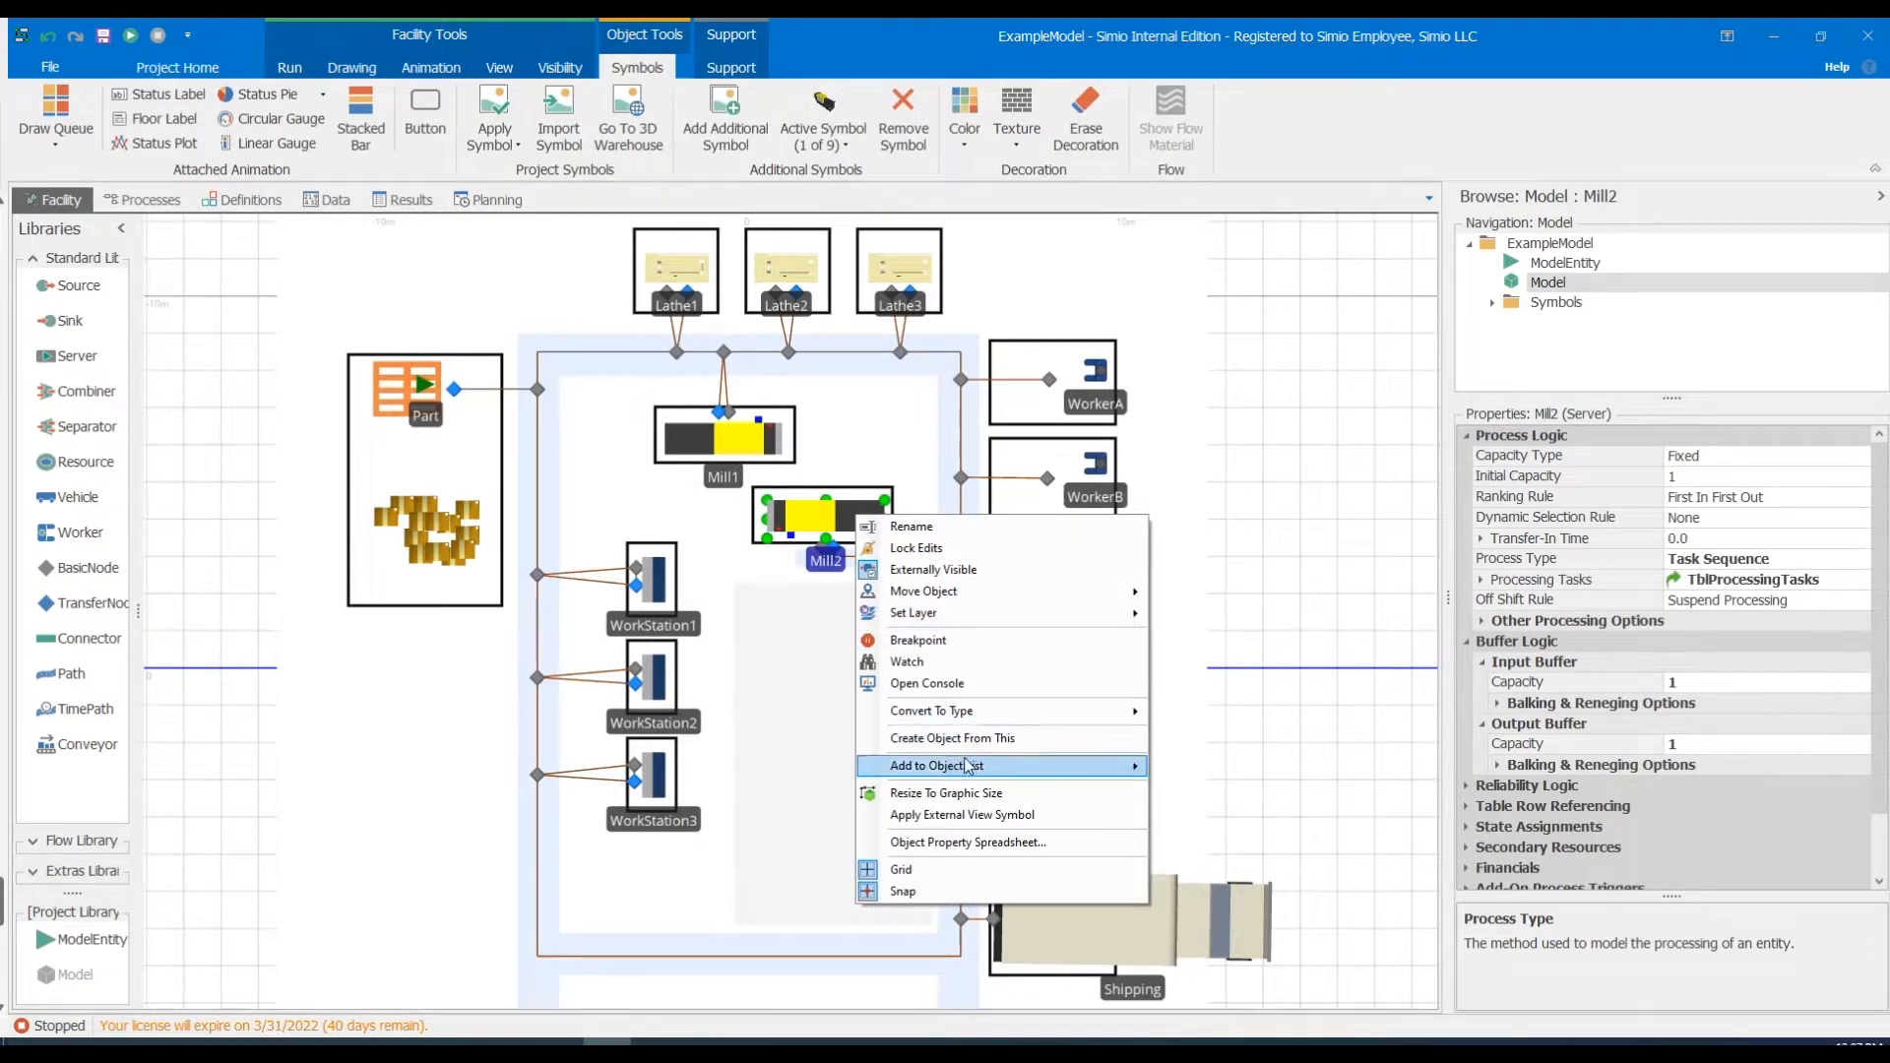
click(1035, 745)
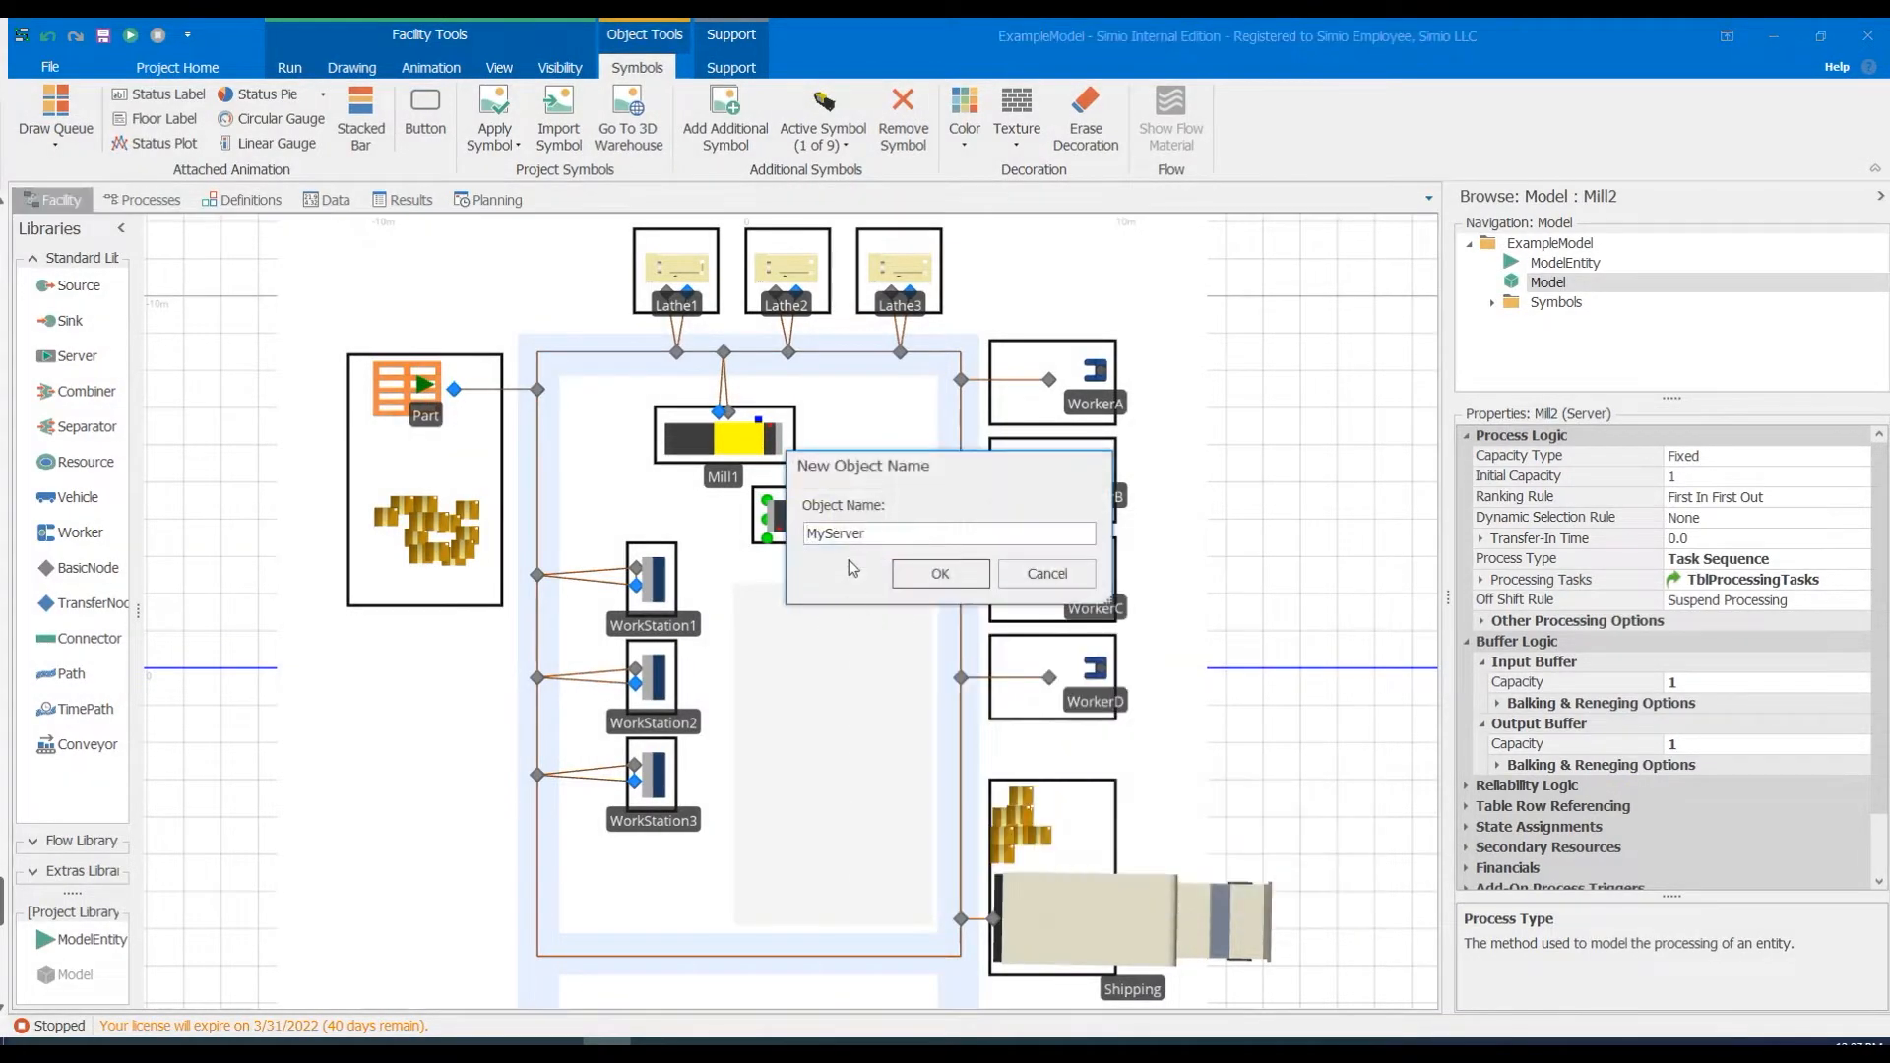
double_click(887, 533)
text(MyMill)
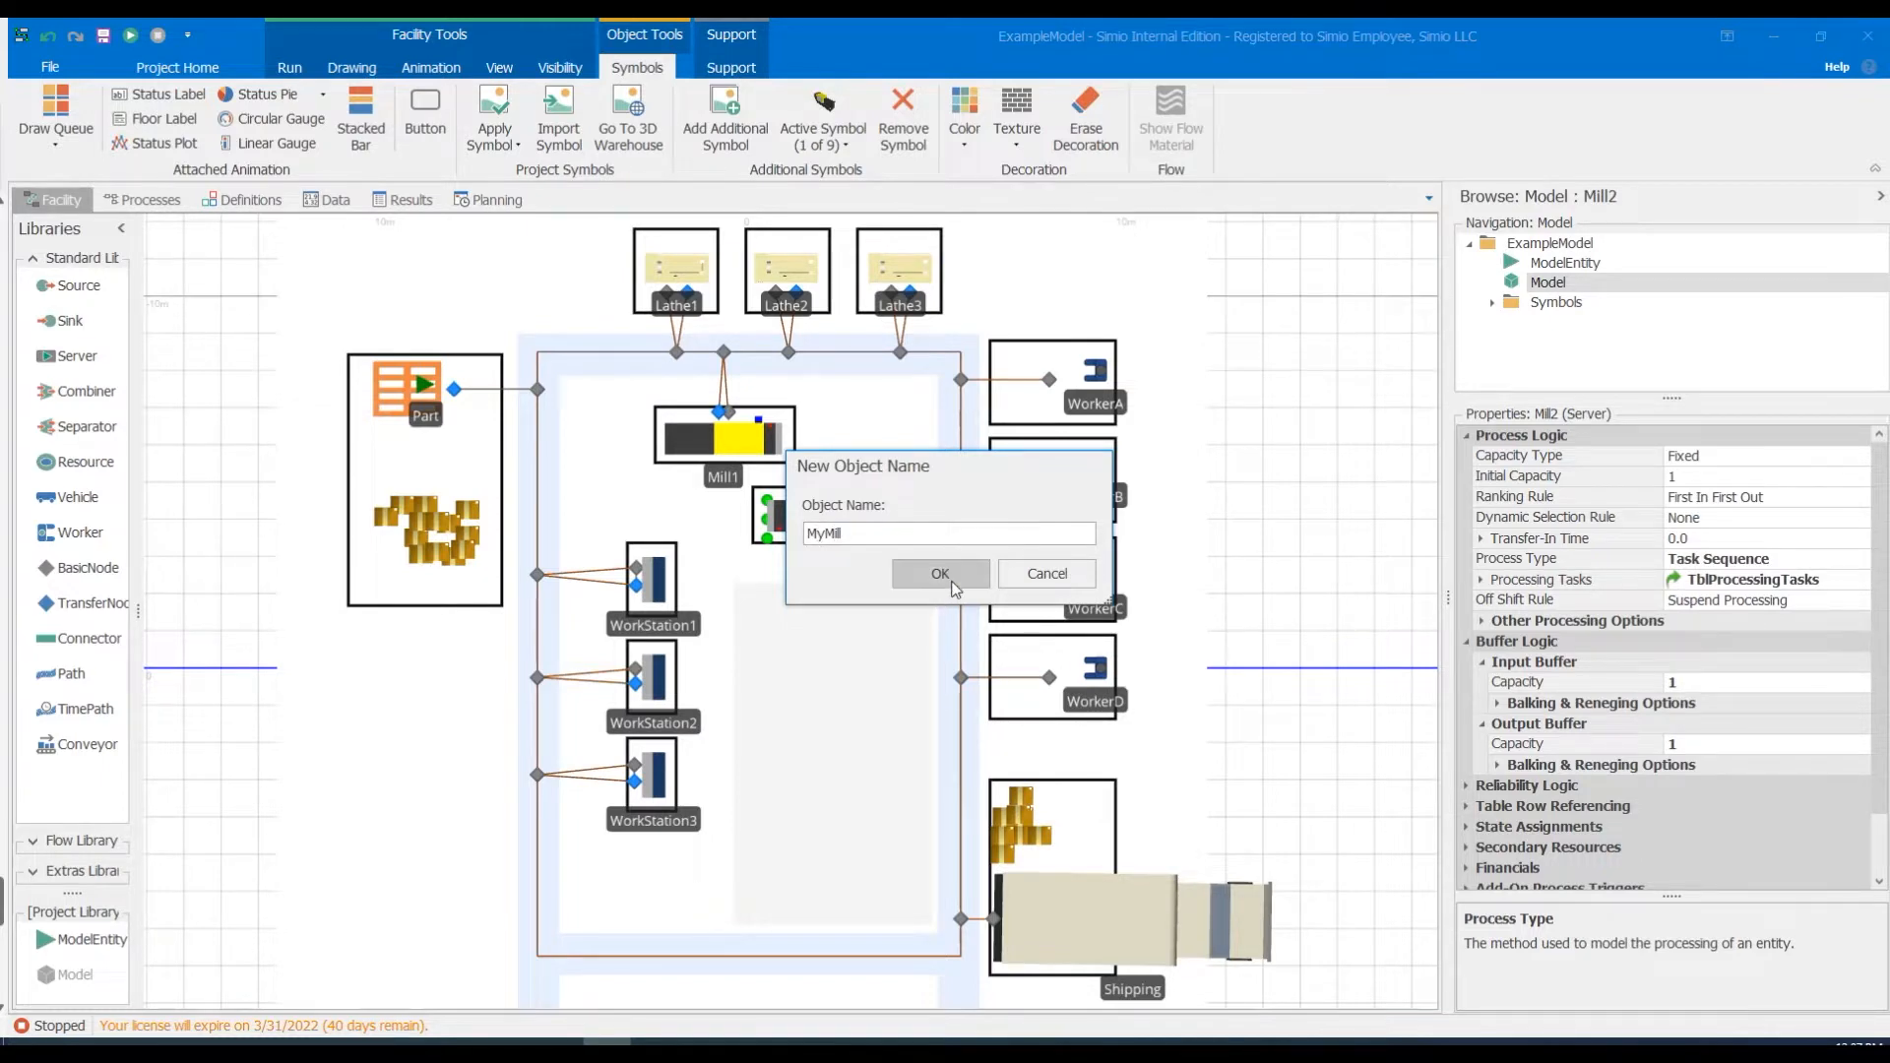
click(940, 574)
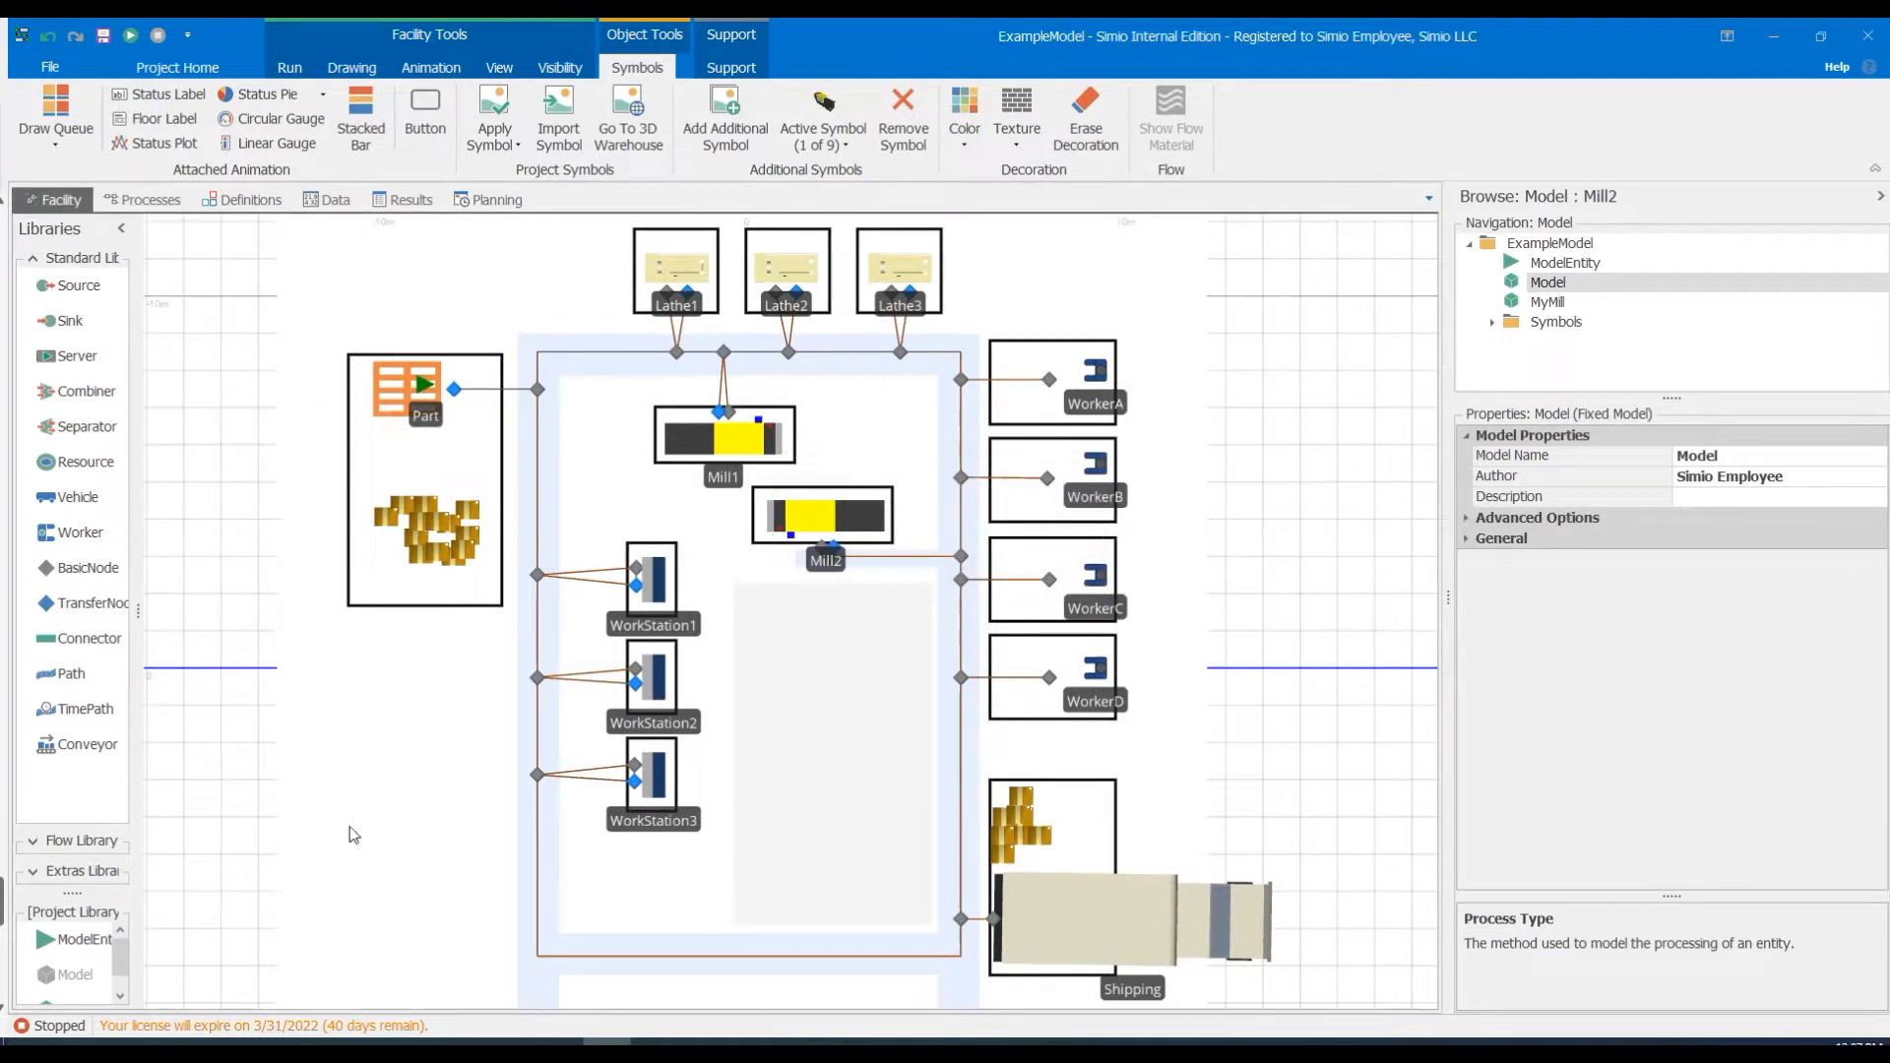
Place a MyMill instance beside Mill1 and set its Capacity Type to WorkSchedule with StandardWeek as the Initial Work Schedule.
scroll(71, 967, down, 2)
drag(83, 992, 872, 438)
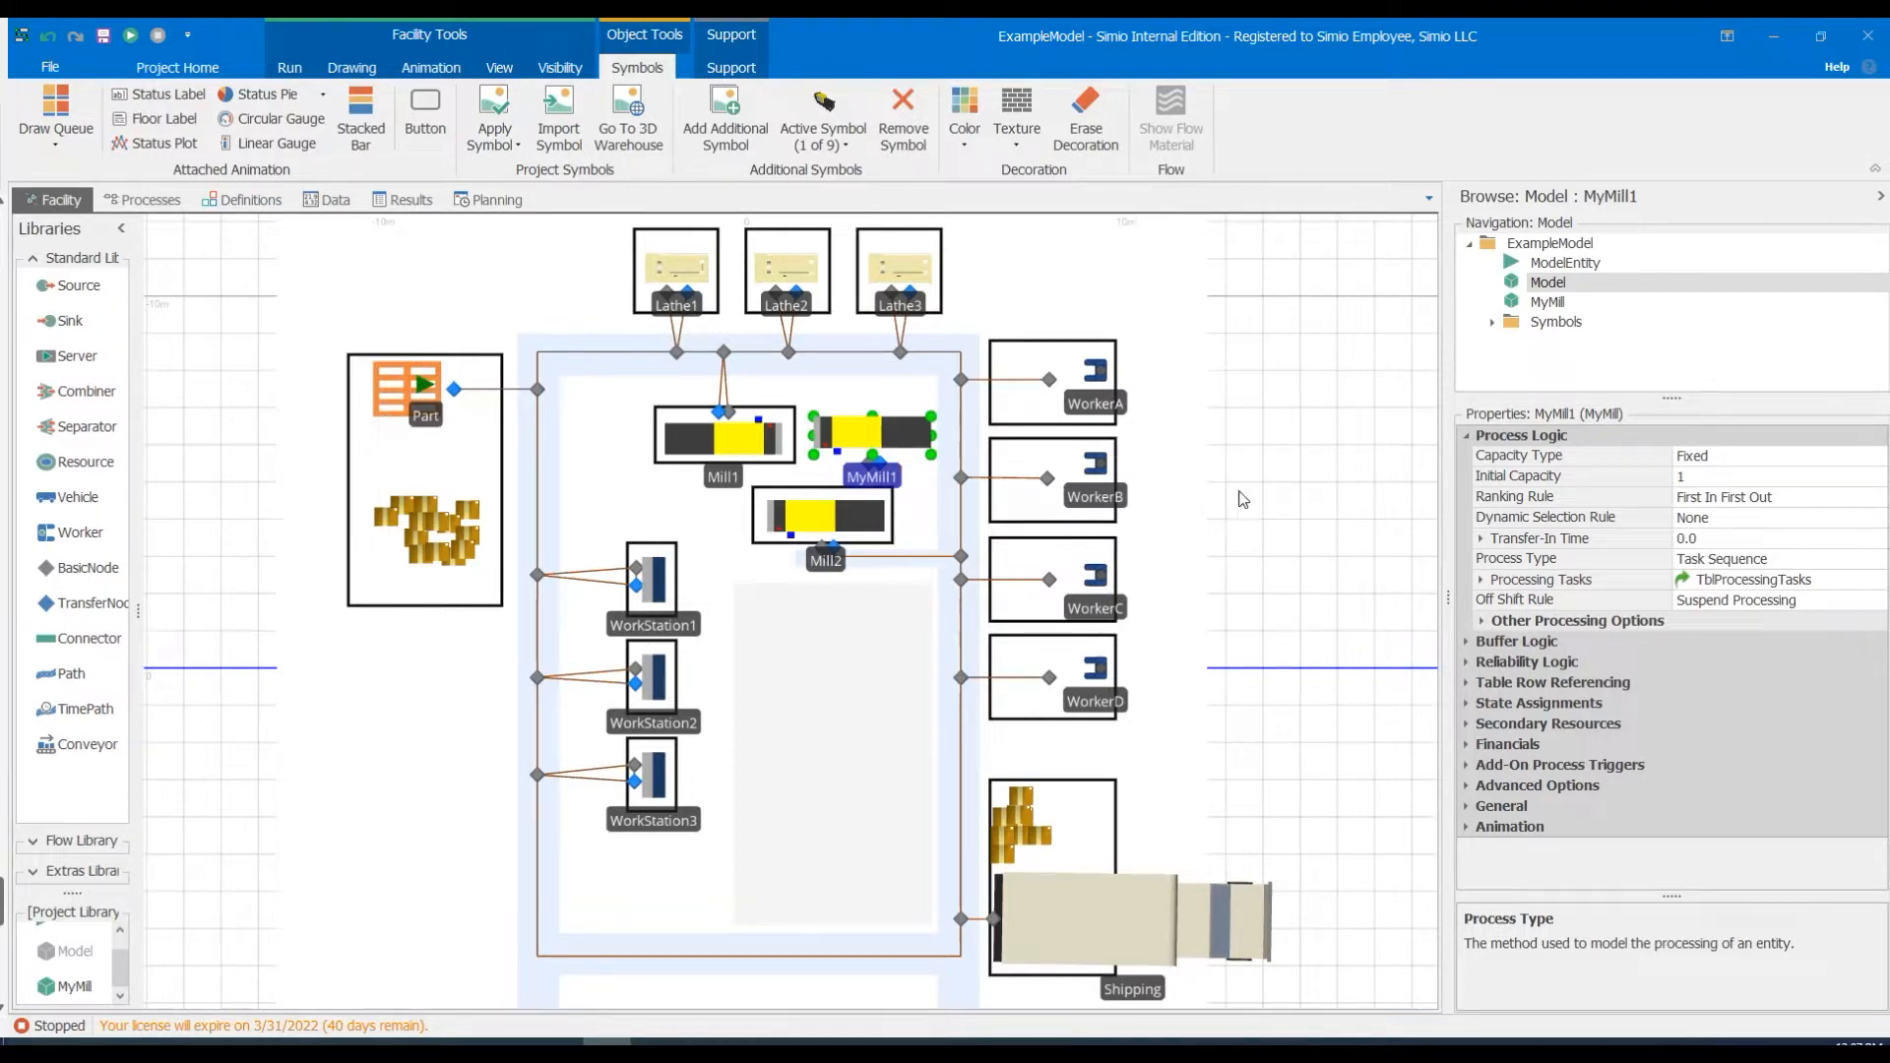
click(1819, 454)
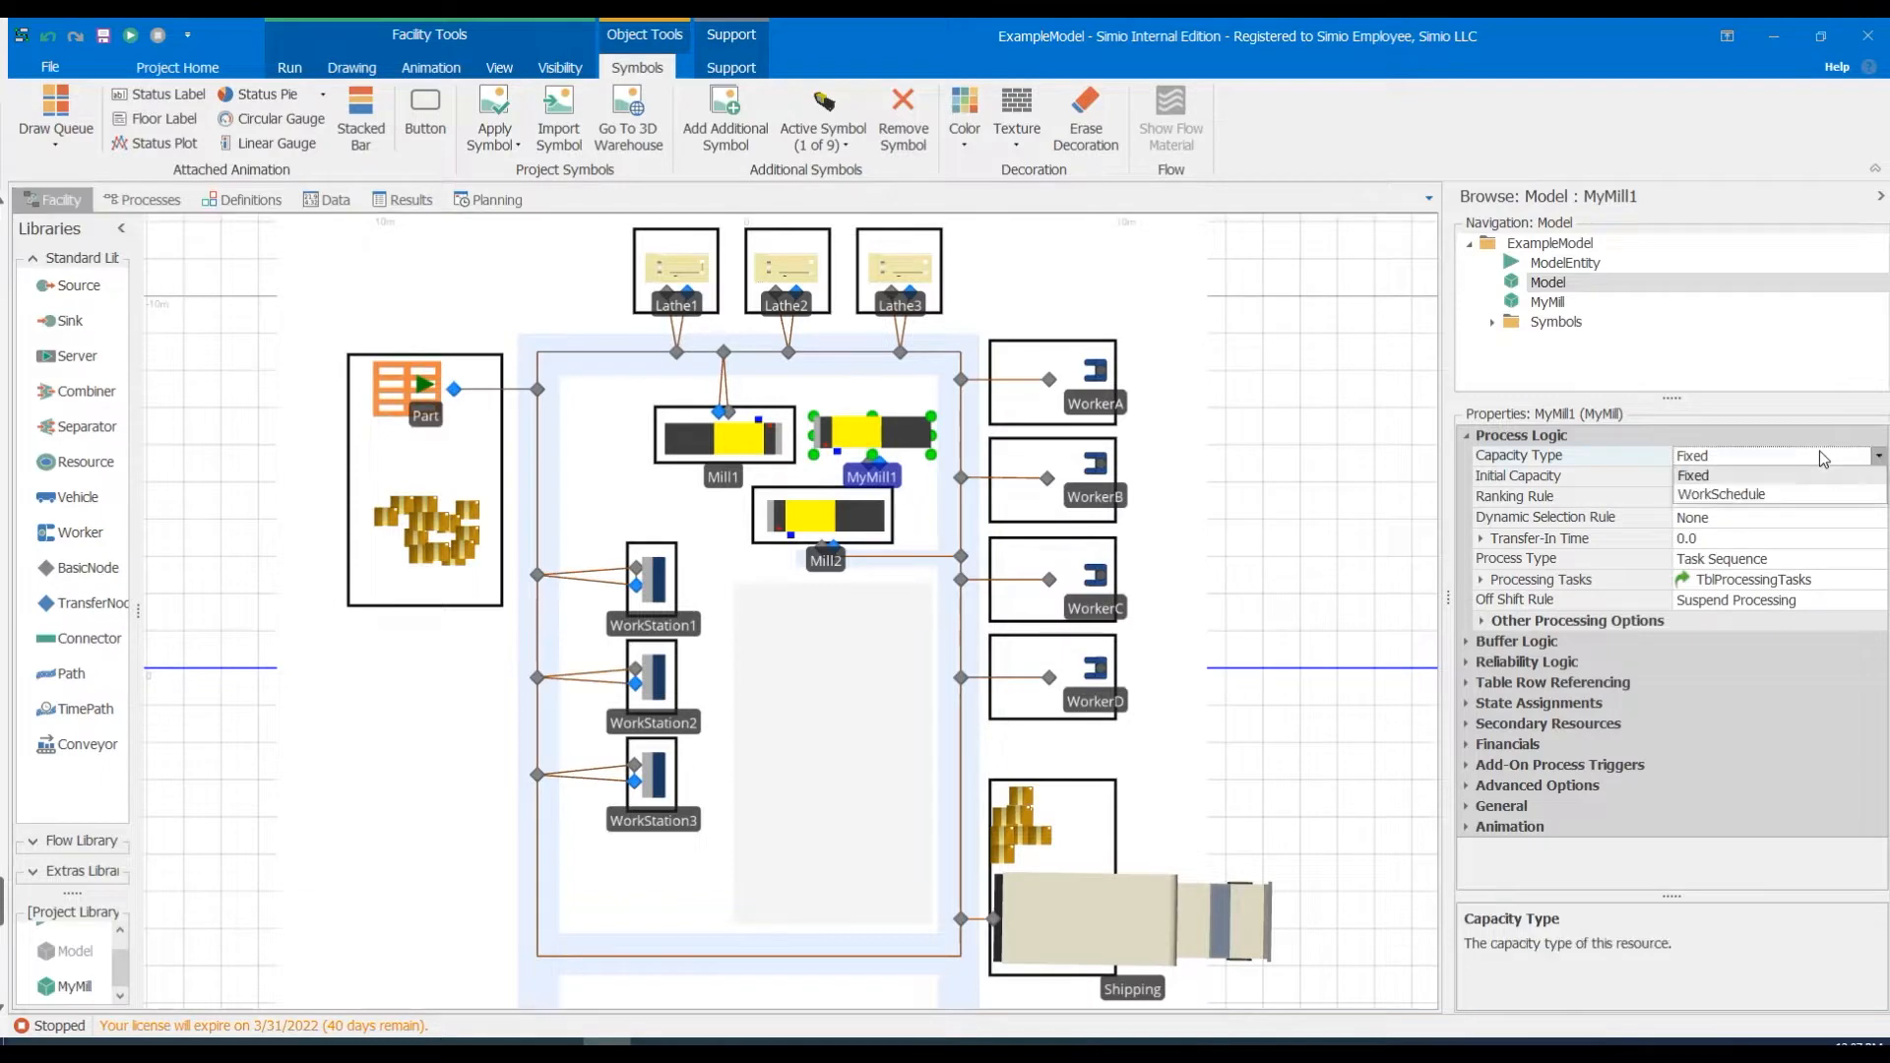
click(1748, 494)
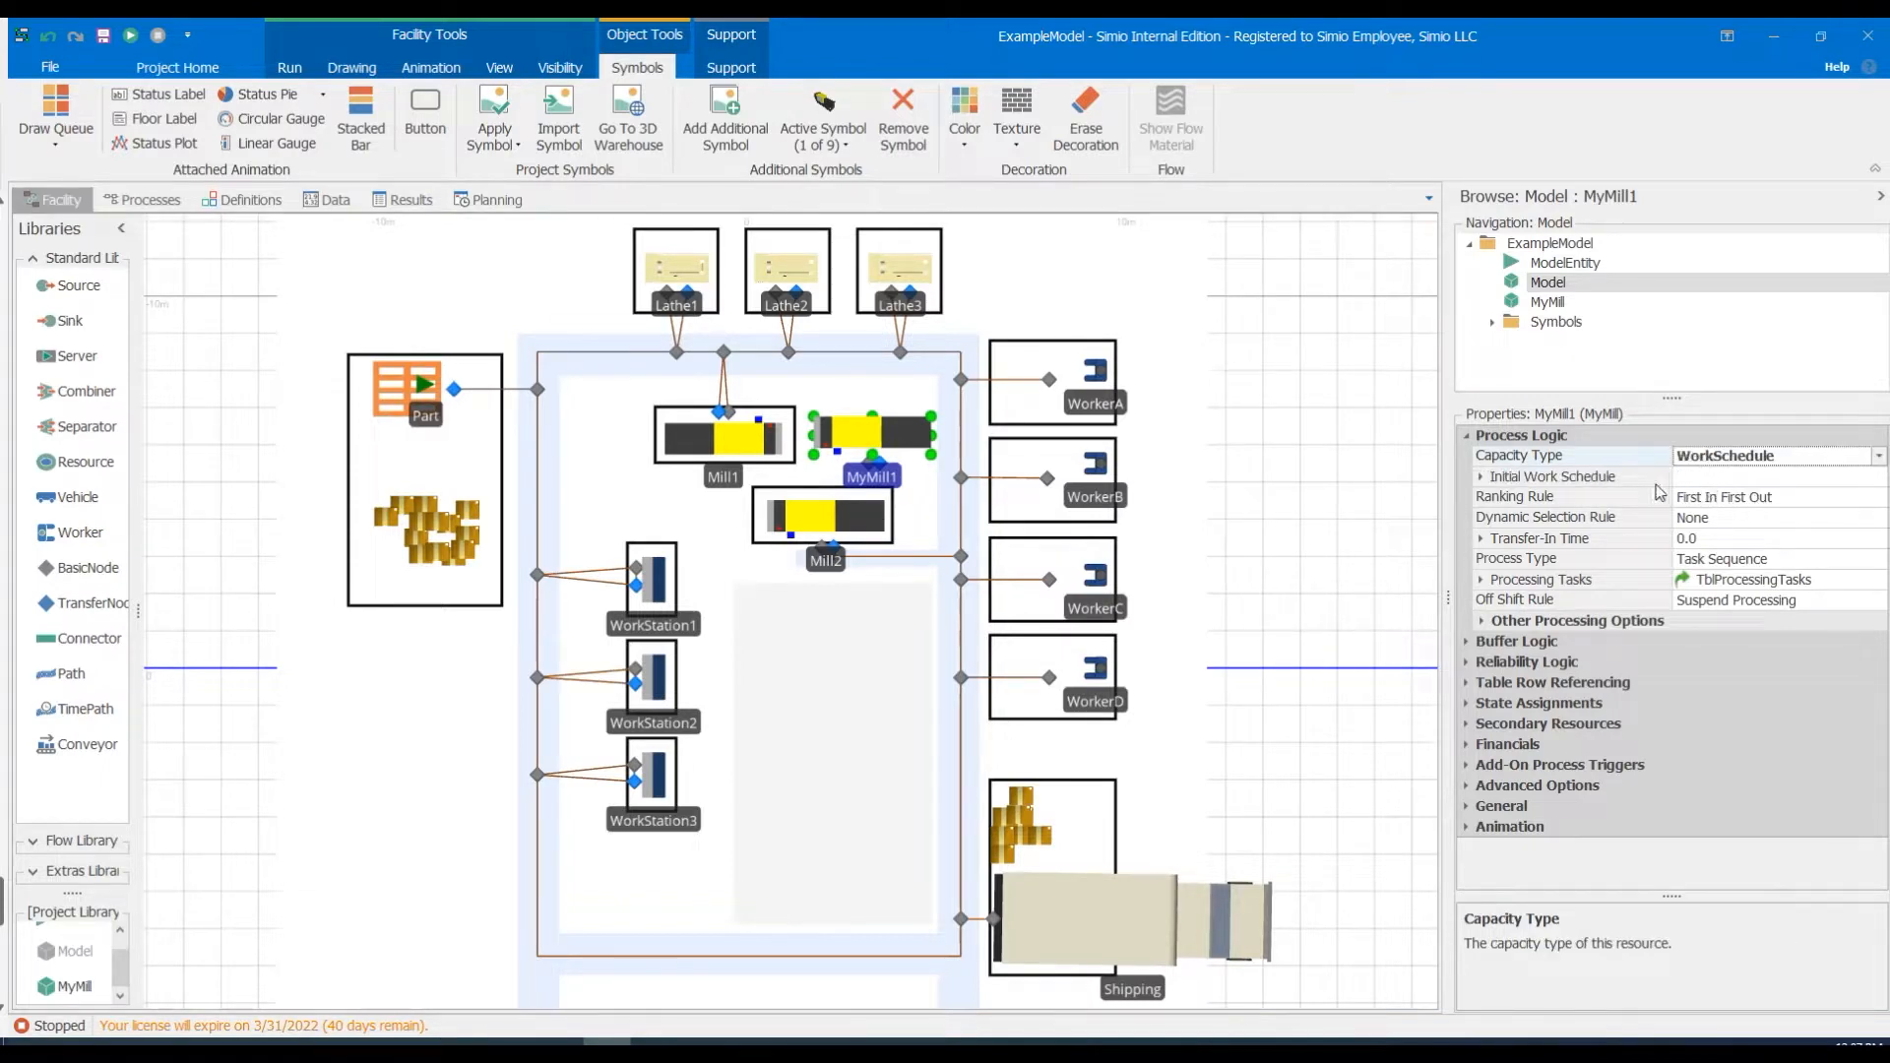
click(1712, 476)
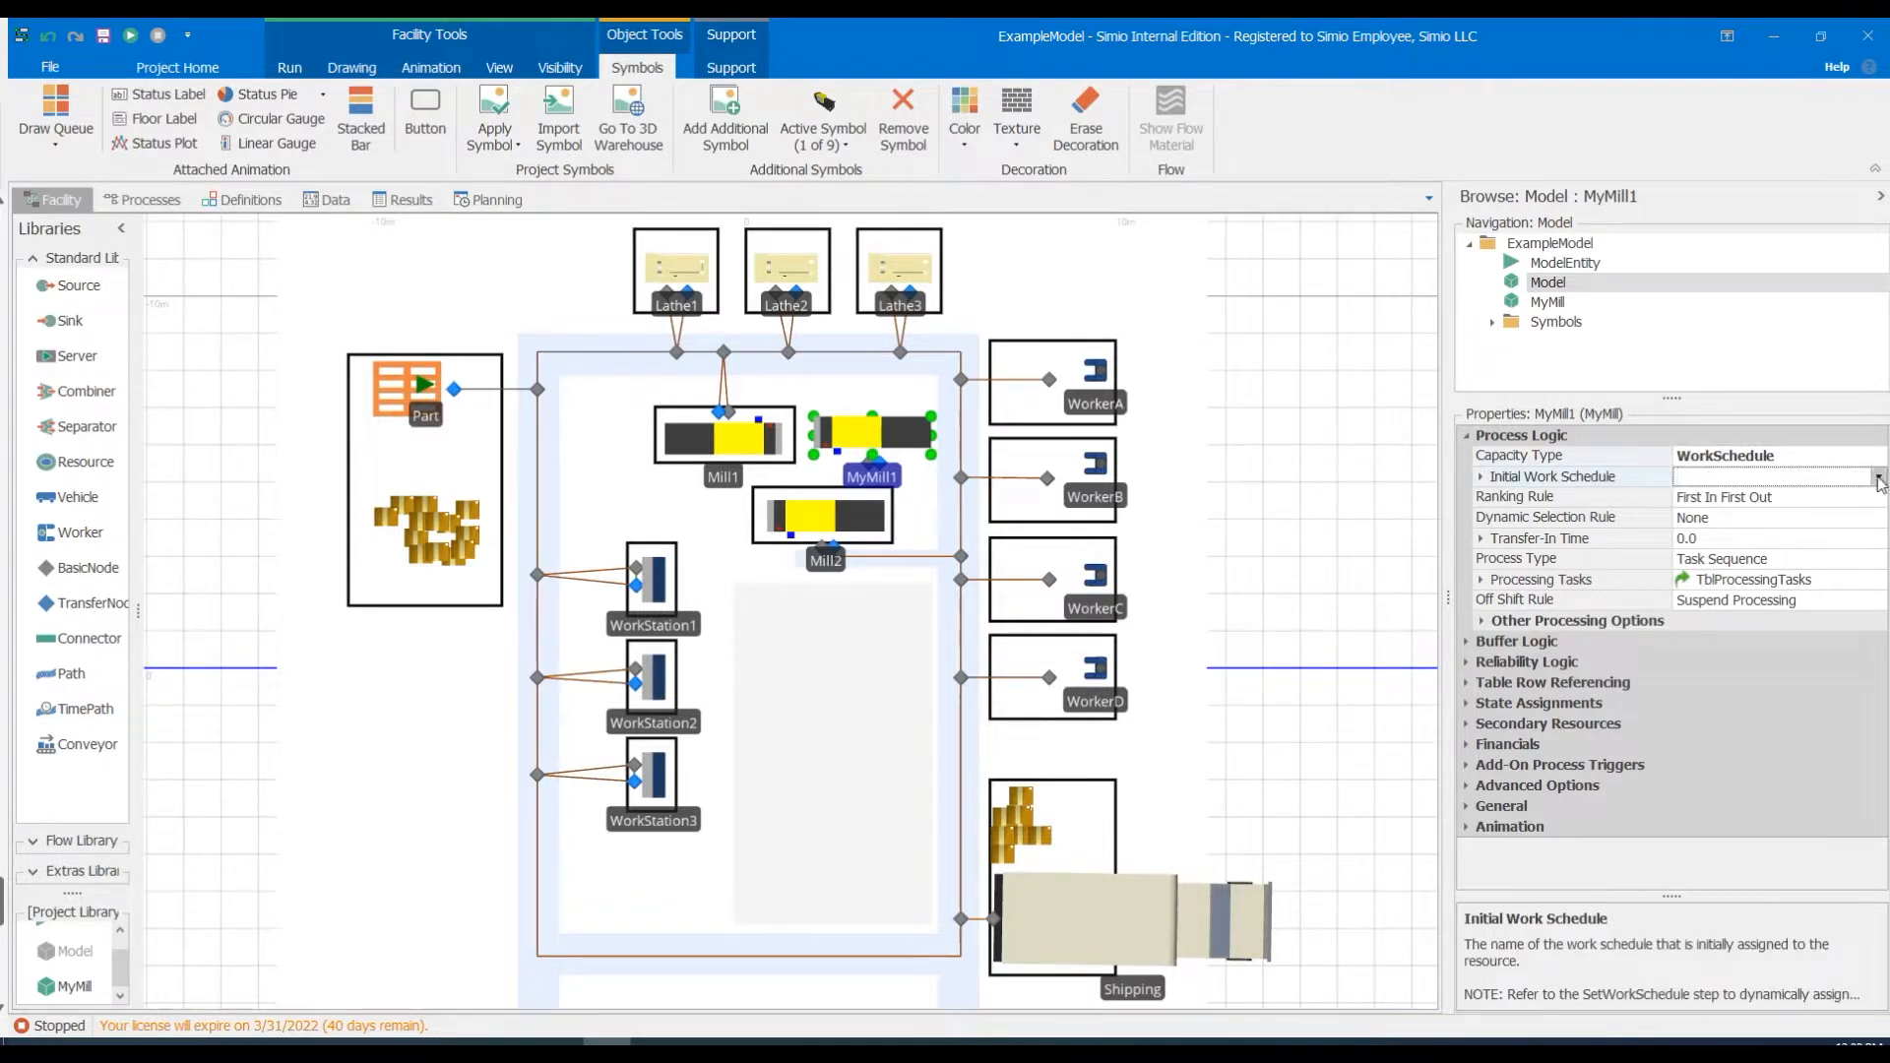
click(1878, 476)
click(1720, 542)
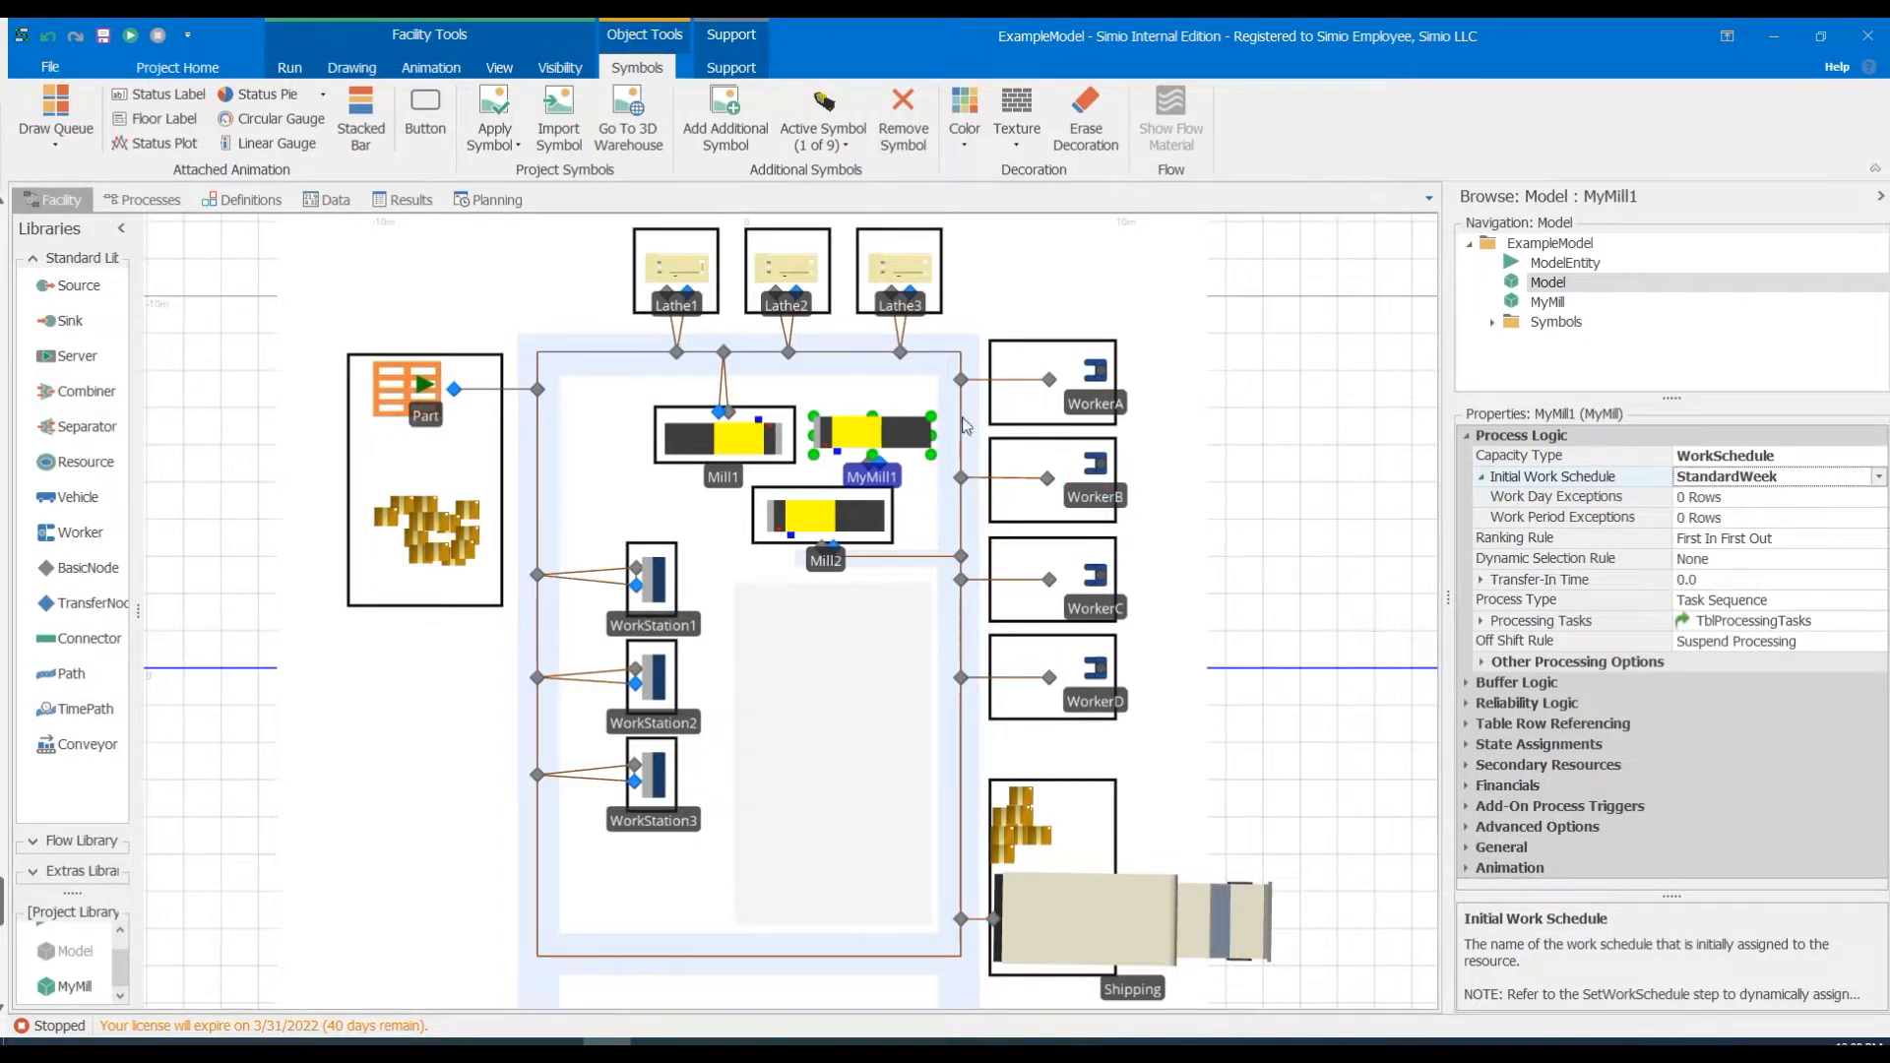
Update the MyMill property defaults from the MyMill1 instance, checking Mill2's properties before and after the update.
click(833, 531)
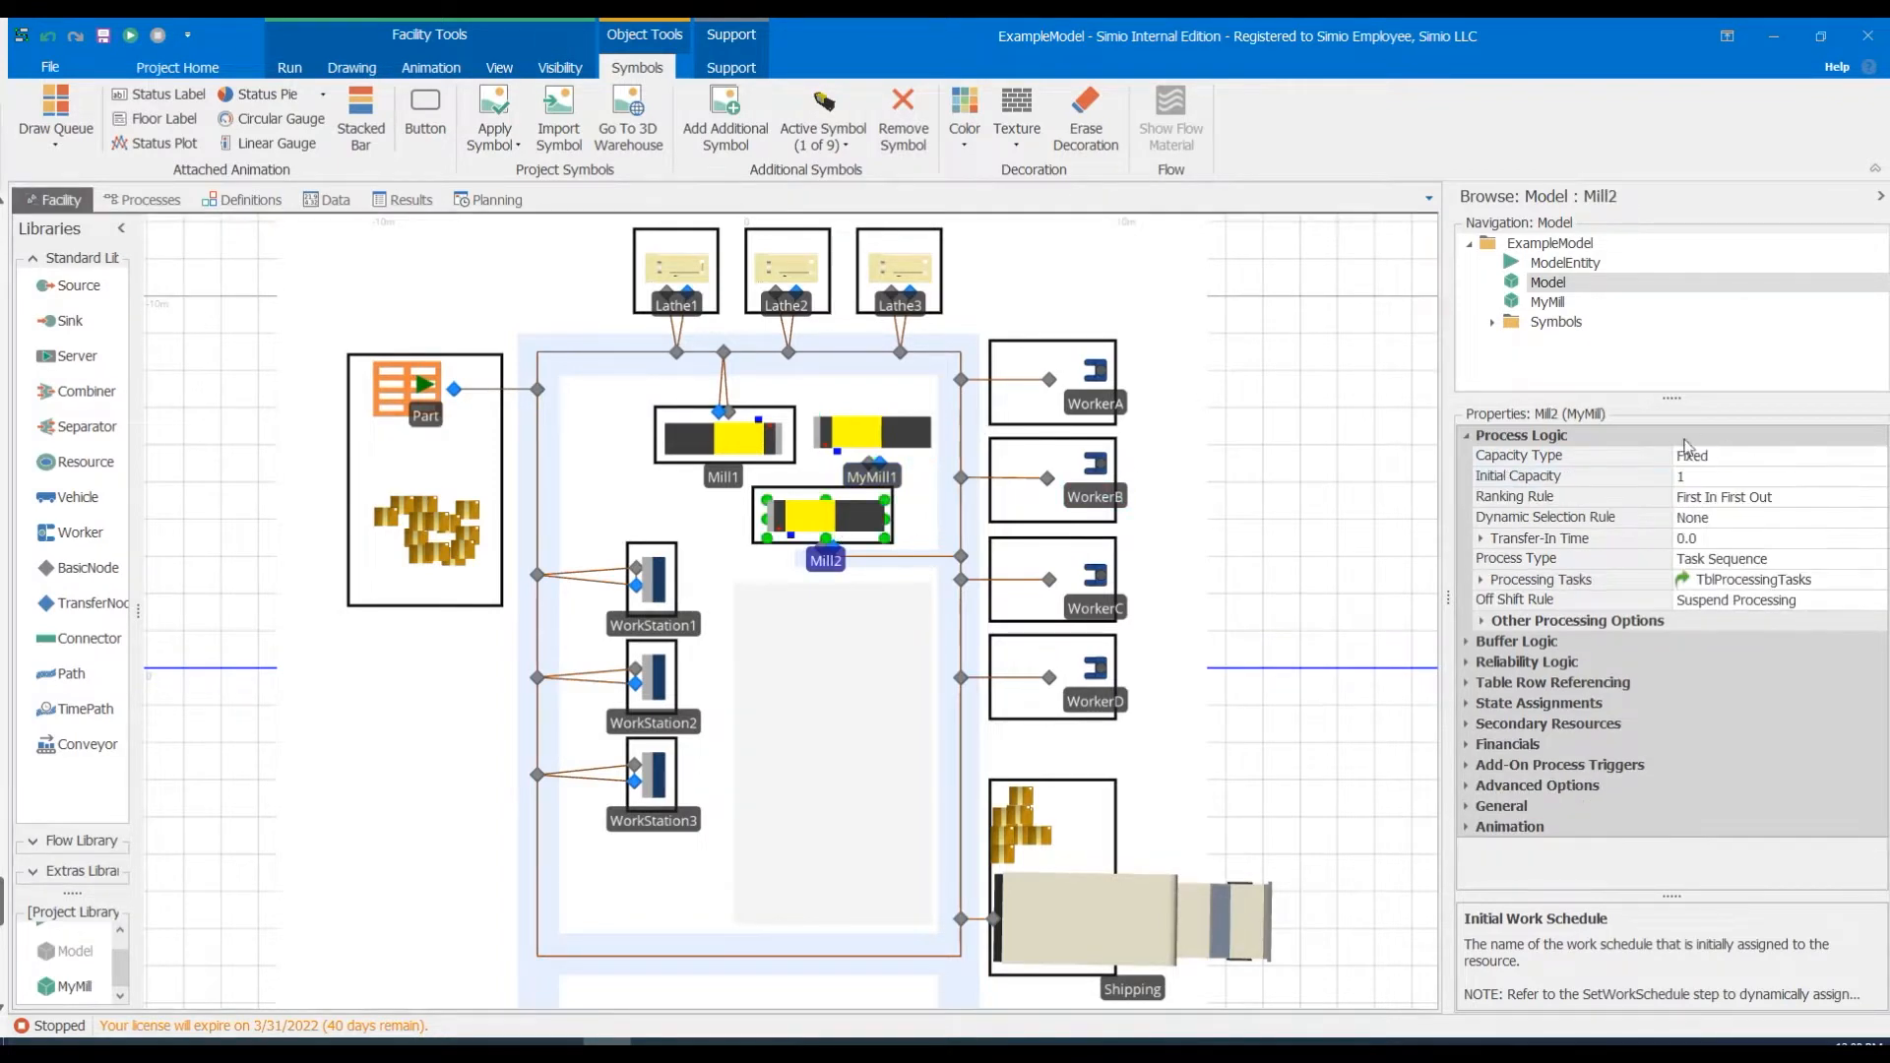
click(899, 445)
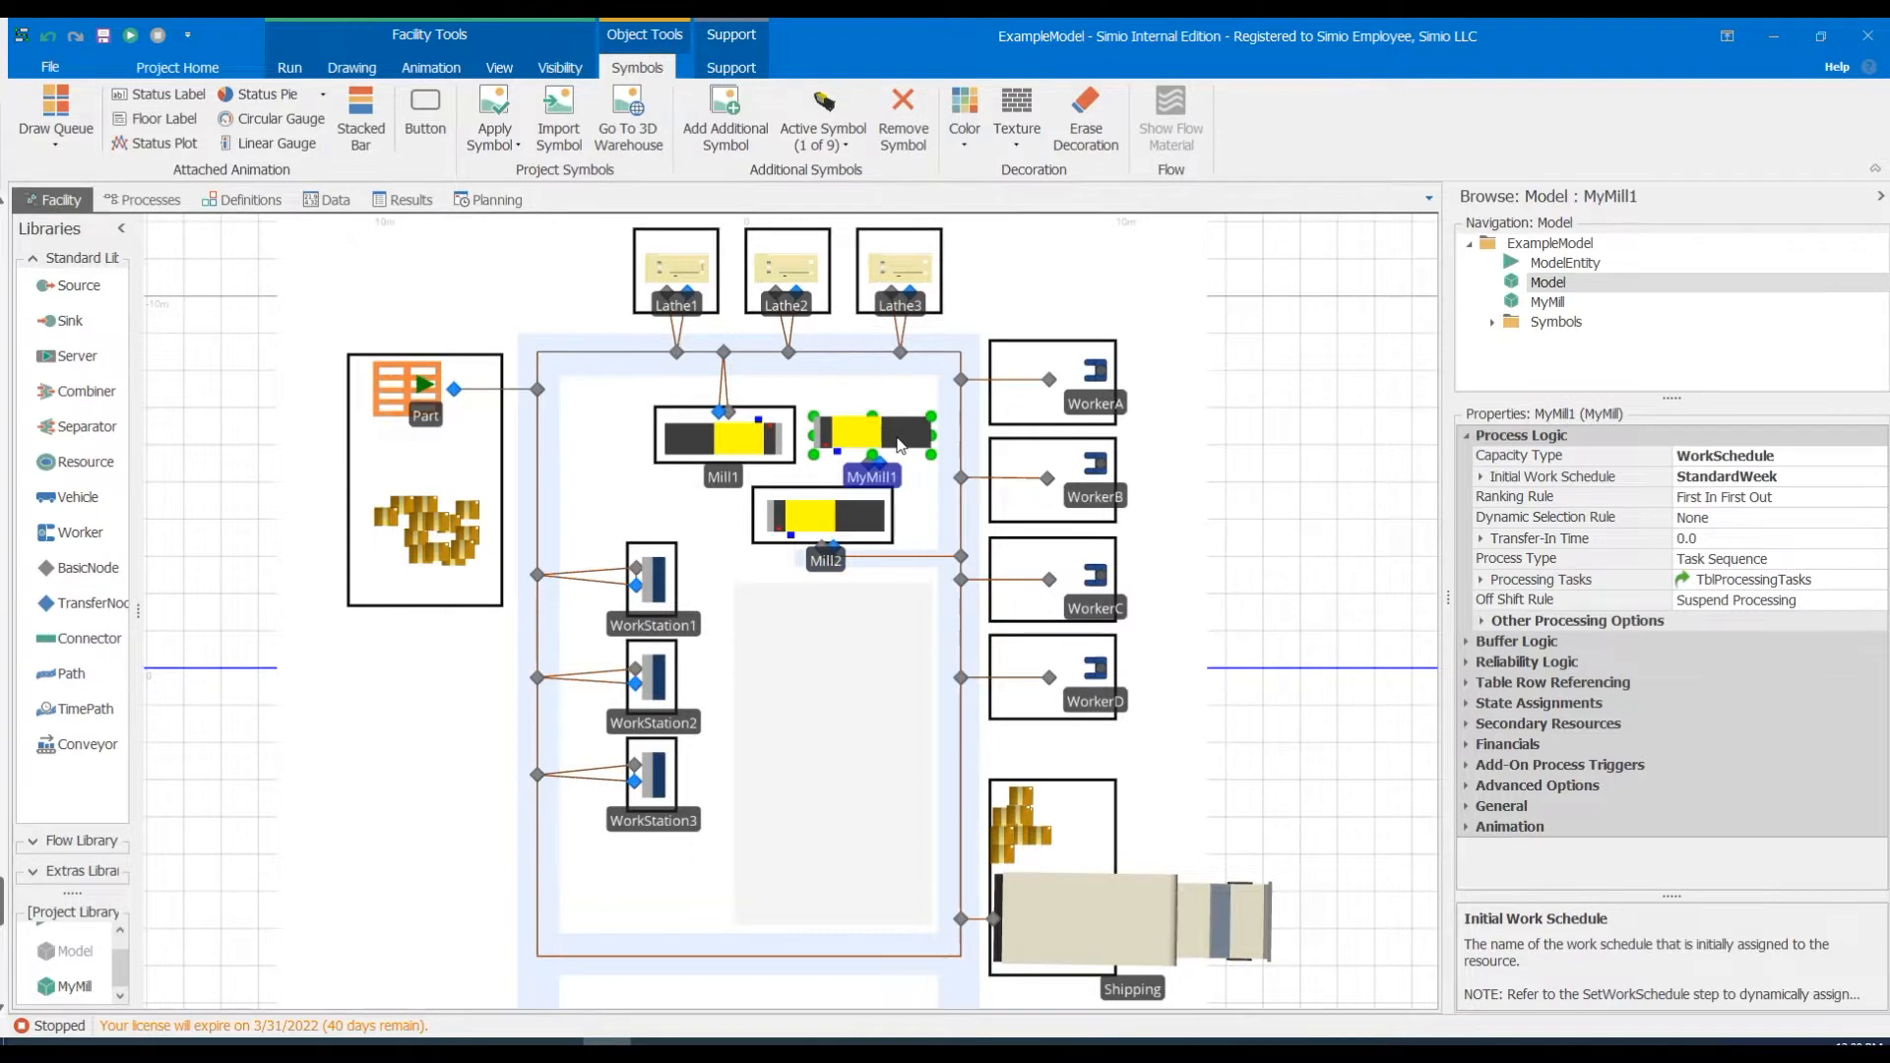
right_click(900, 445)
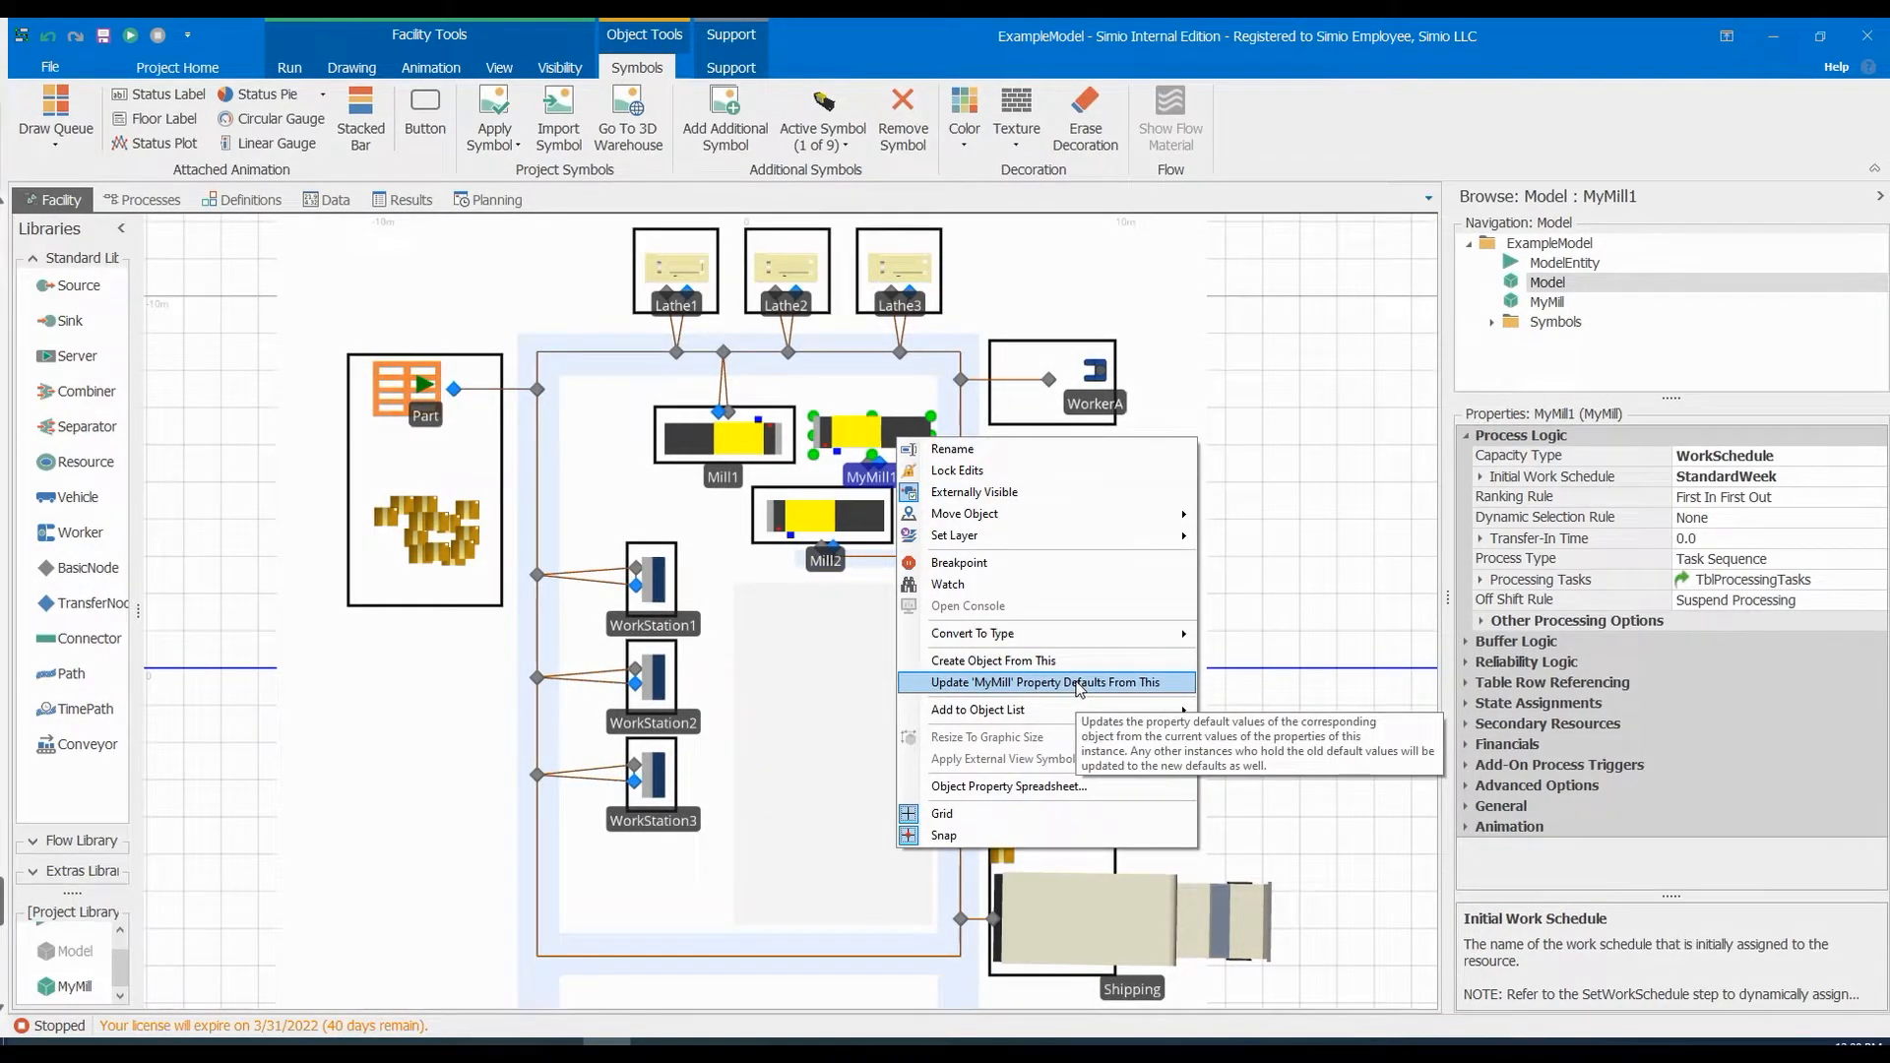
click(1078, 683)
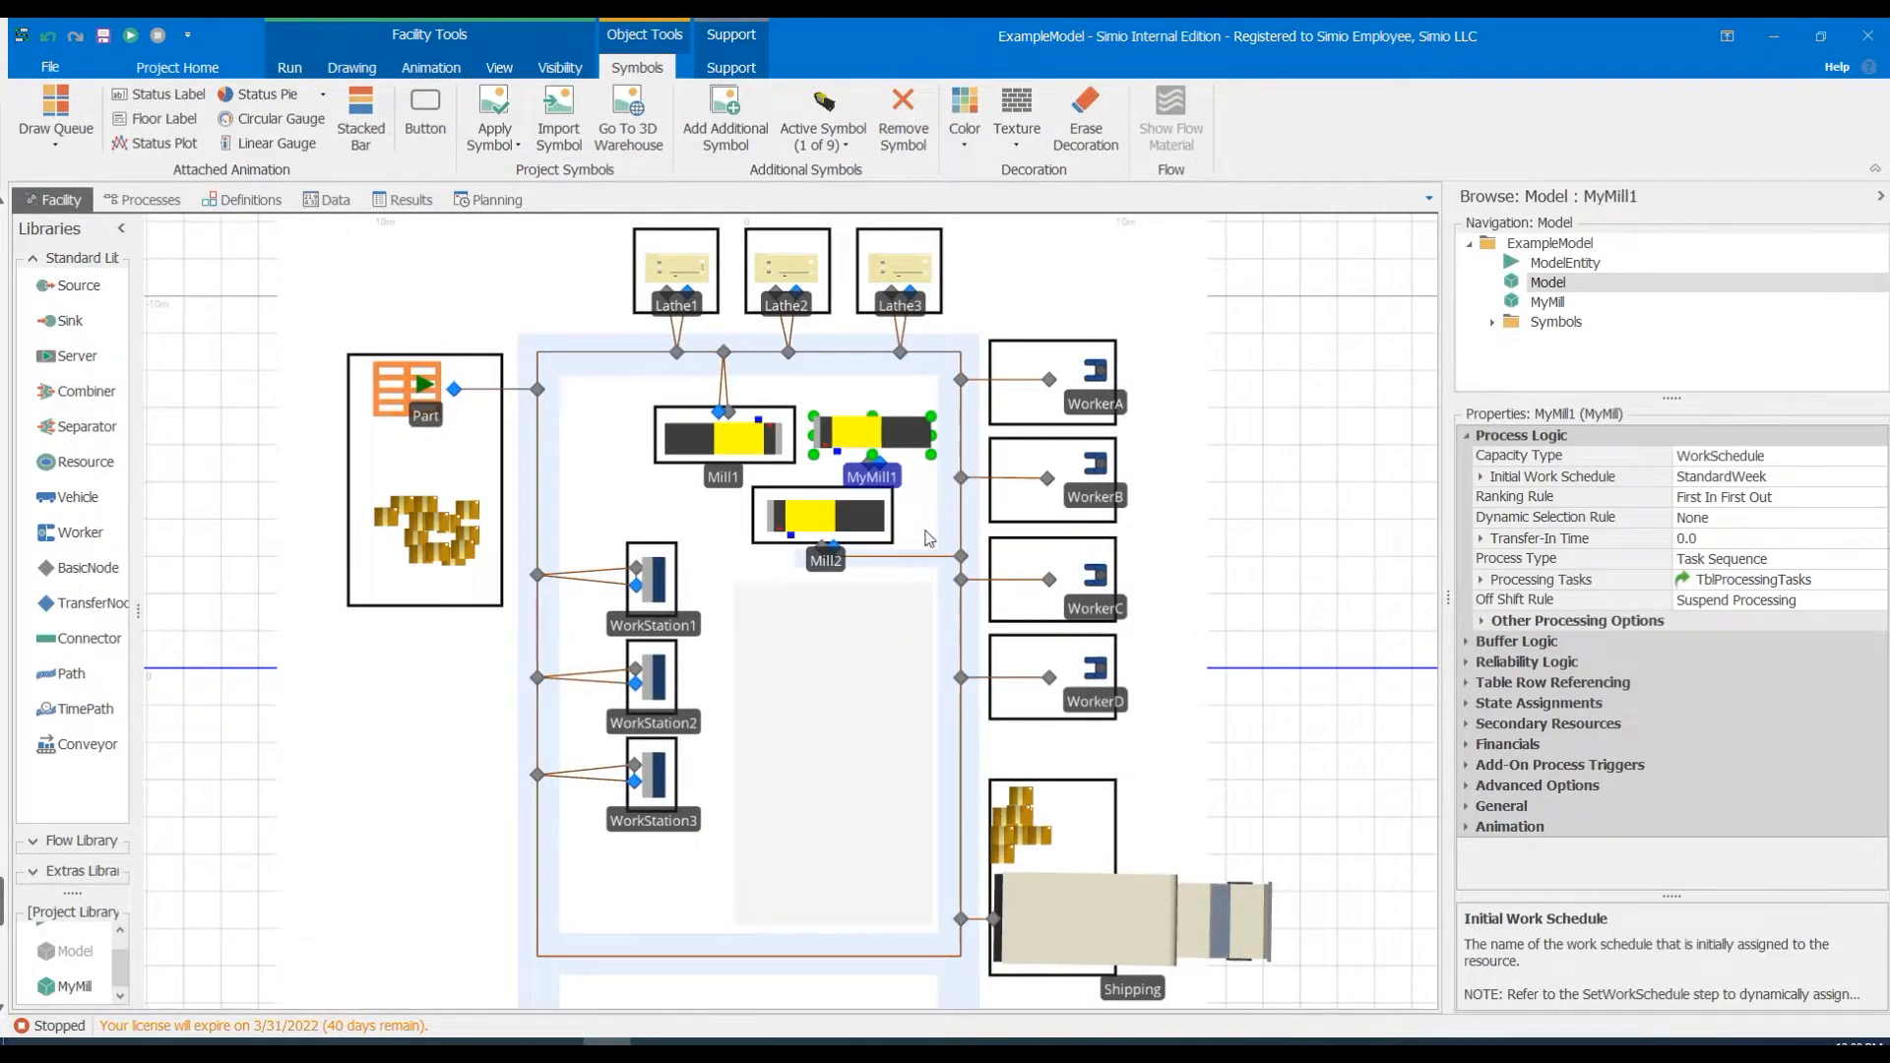
click(860, 527)
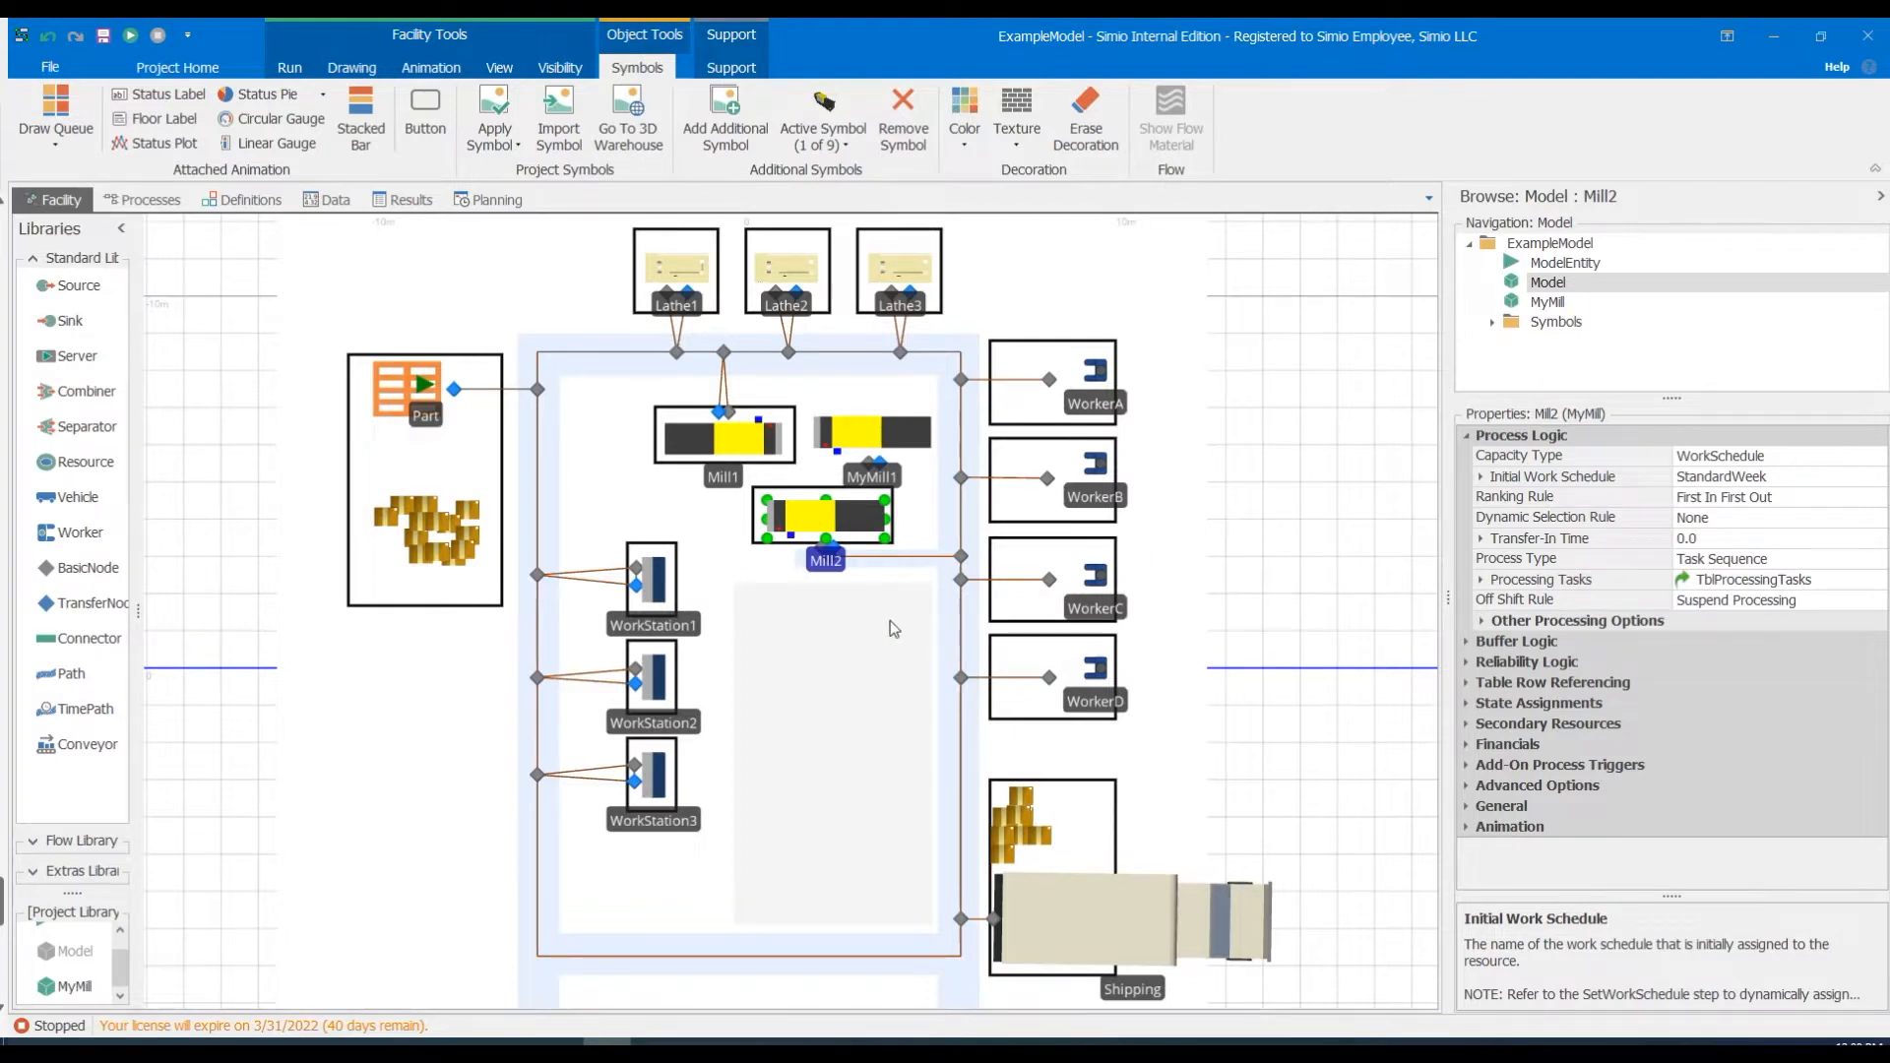
Delete the MyMill1 instance from the facility.
click(888, 479)
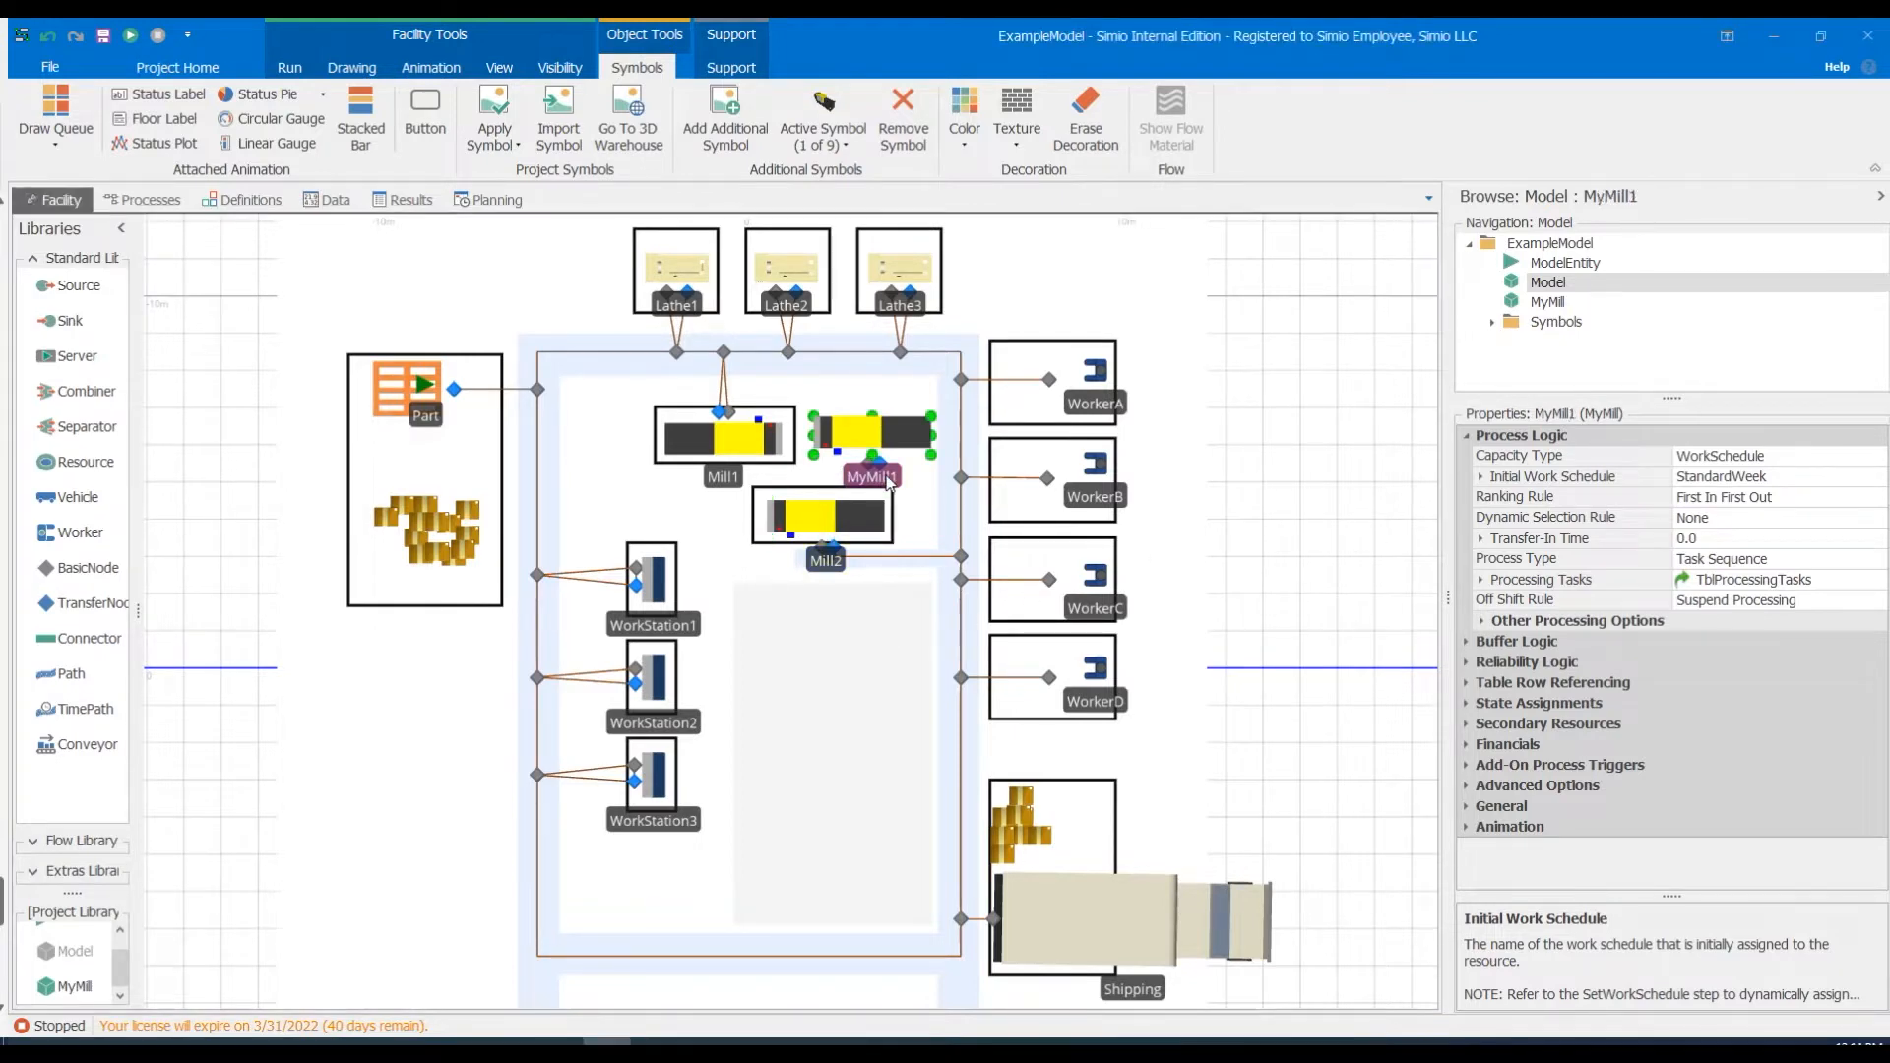
key(Delete)
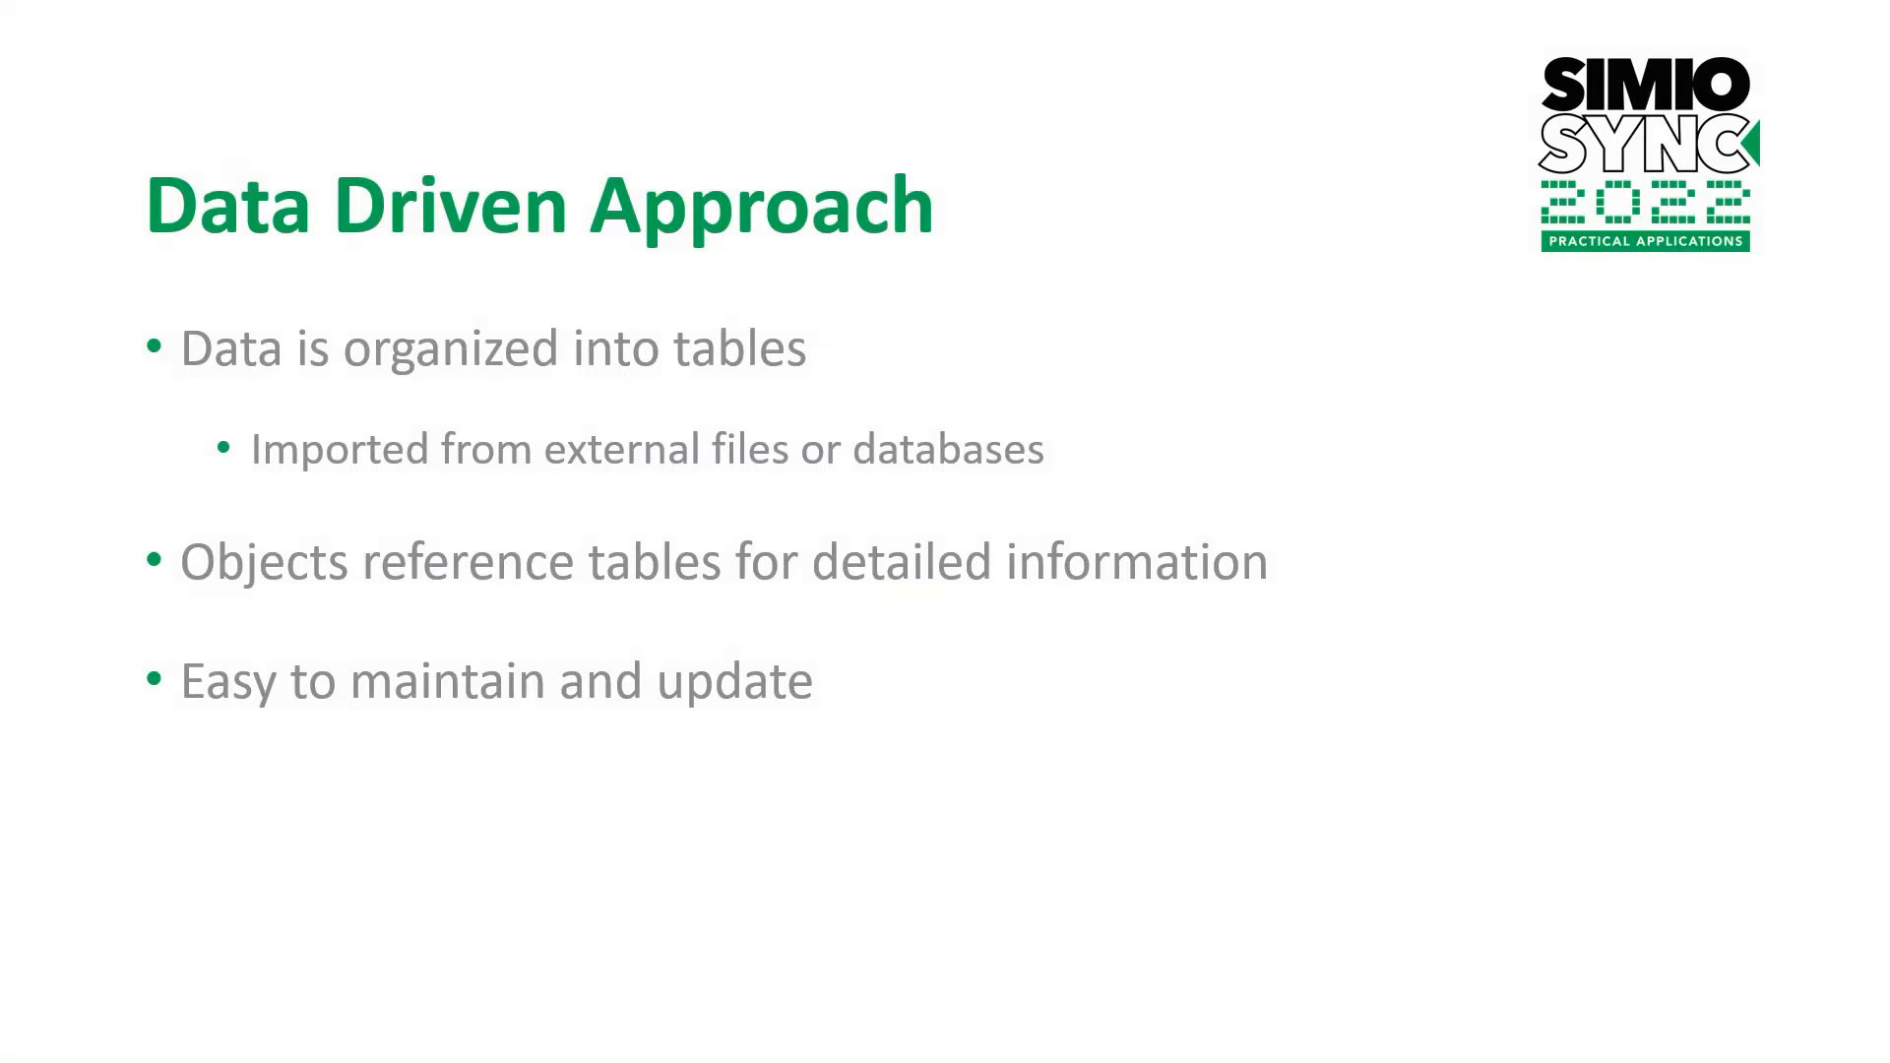
key(Right)
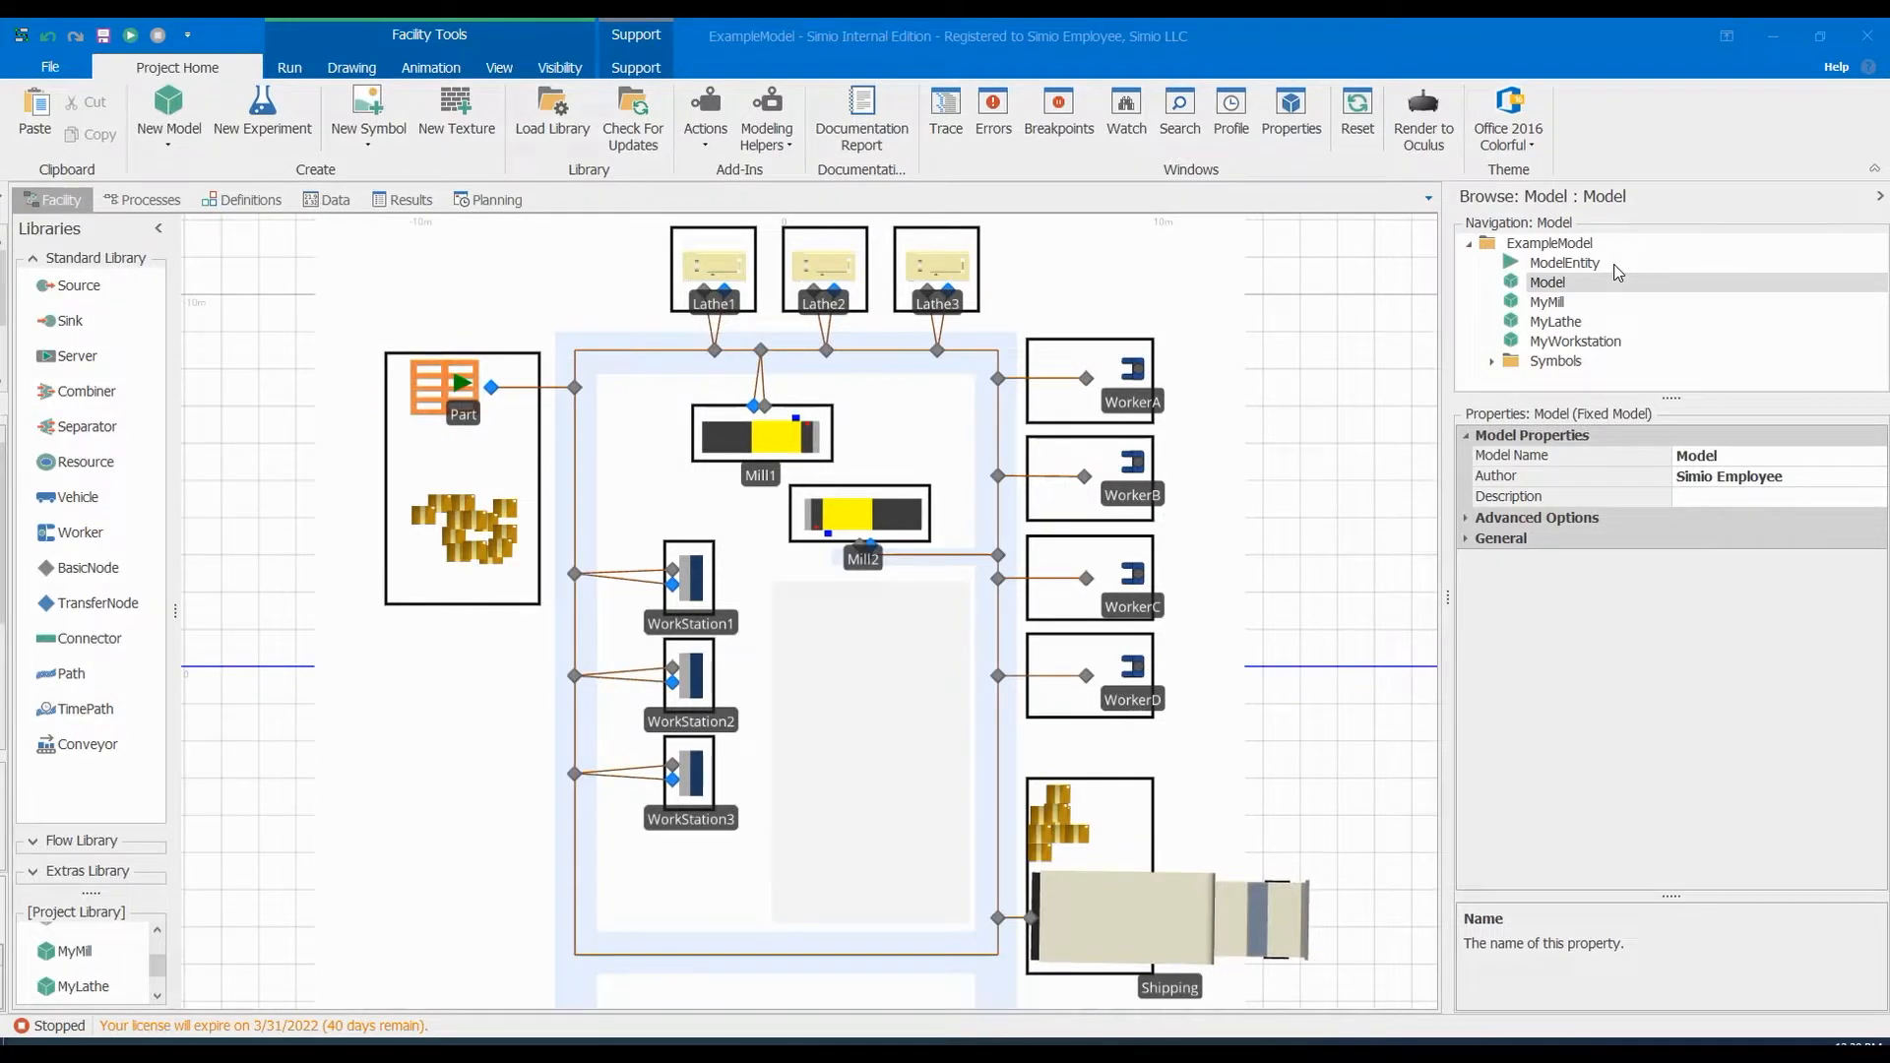
Add a new data table to the model and give it an Object reference property column.
click(328, 202)
click(47, 141)
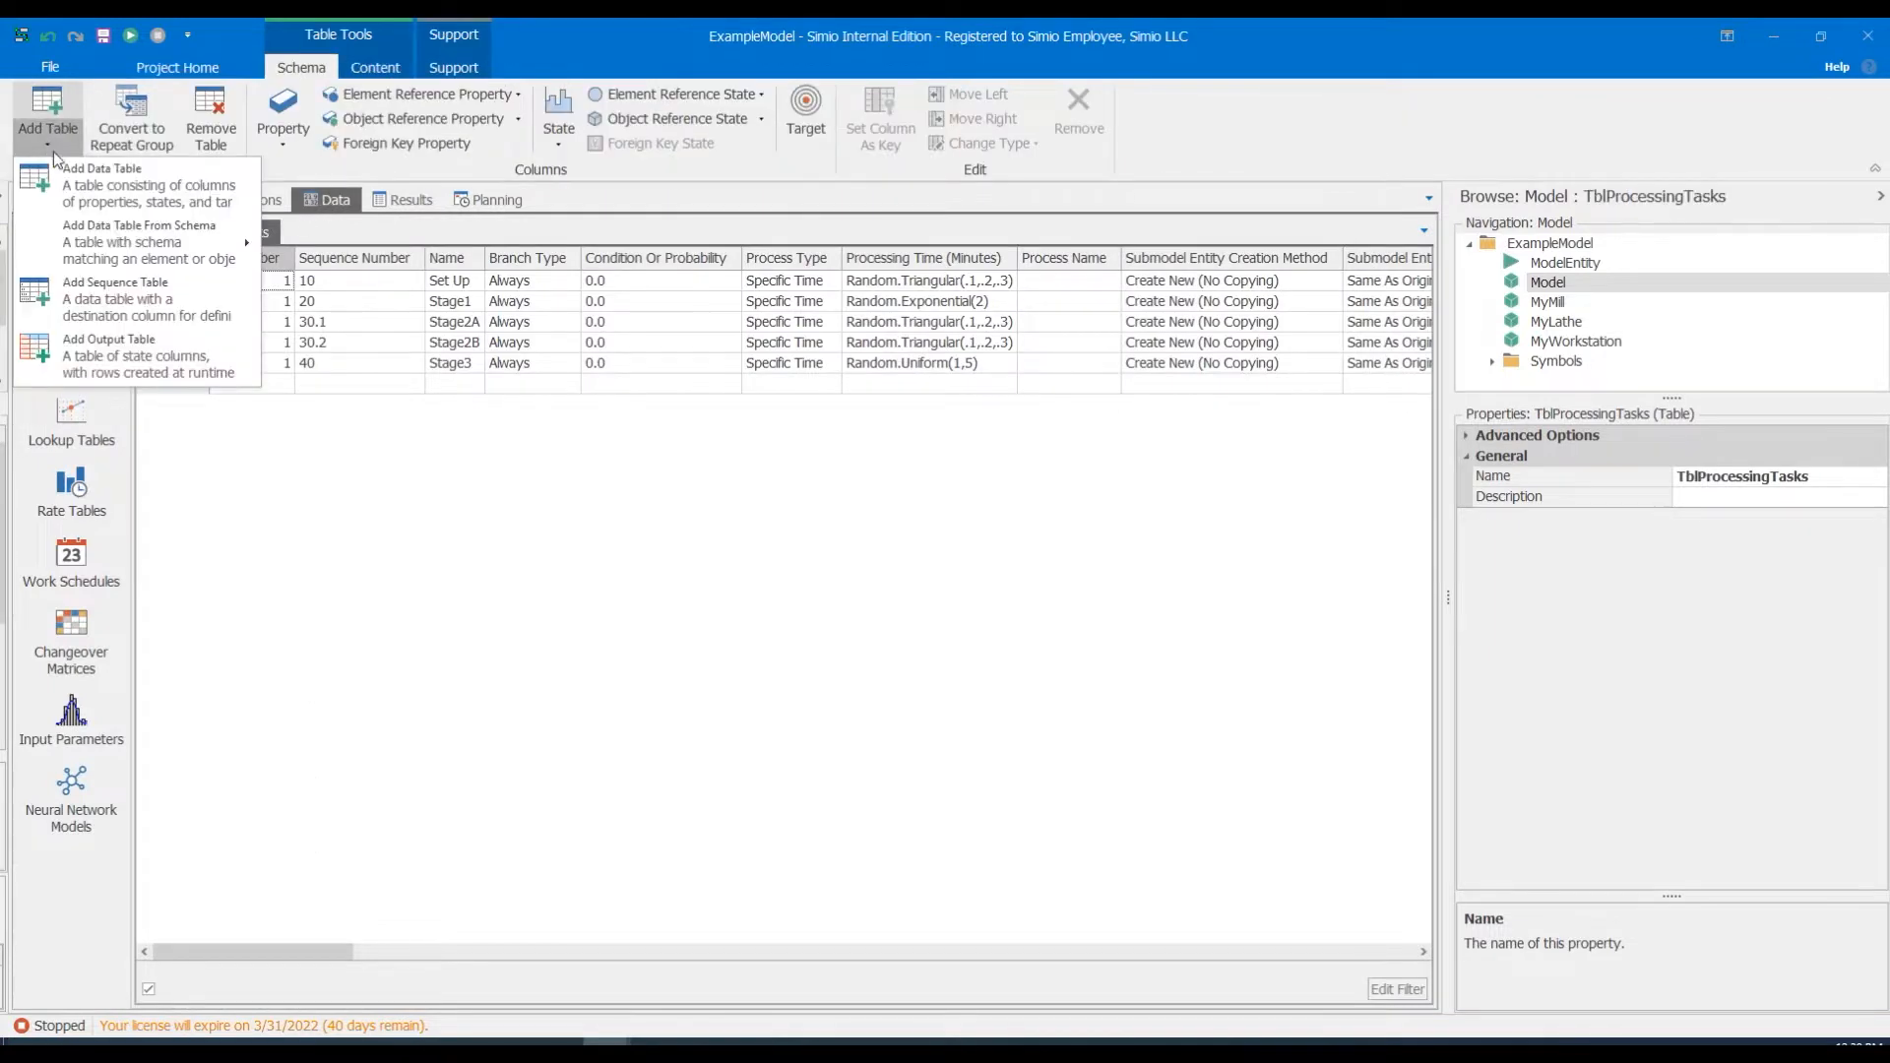
click(62, 172)
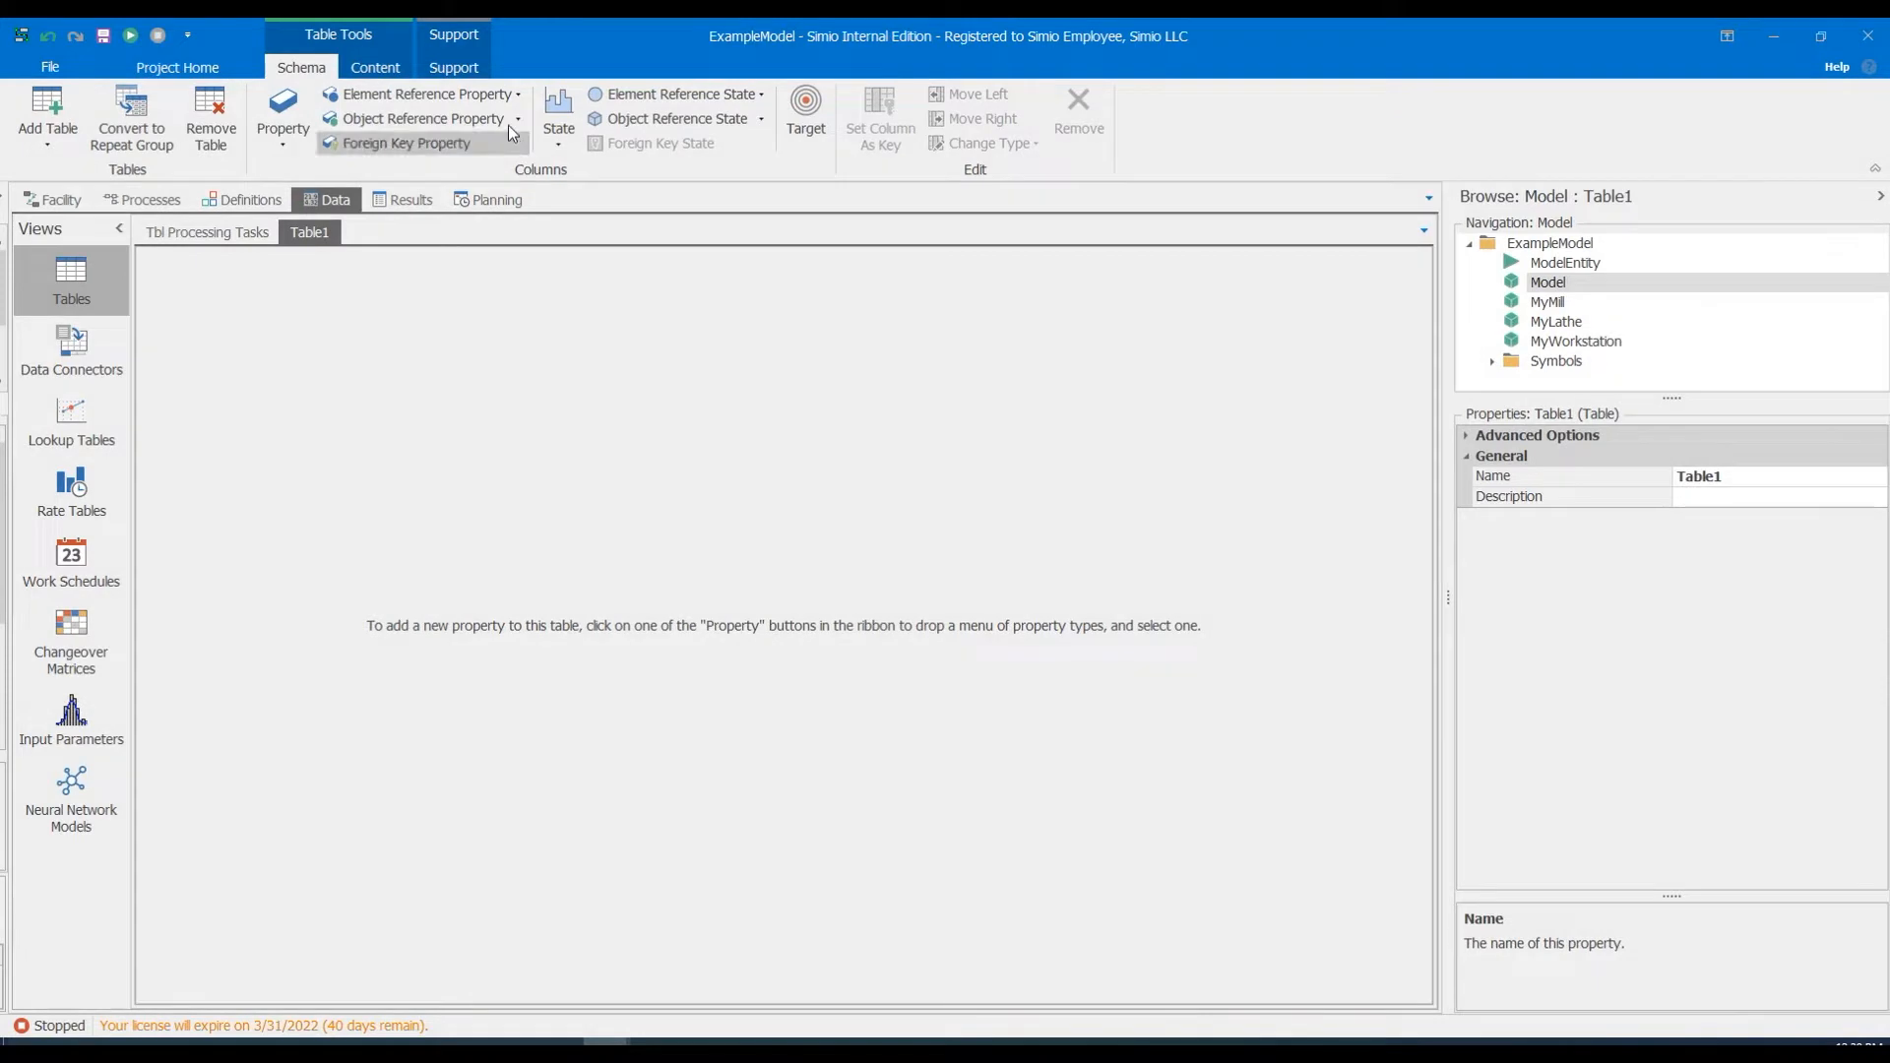
click(434, 119)
click(412, 147)
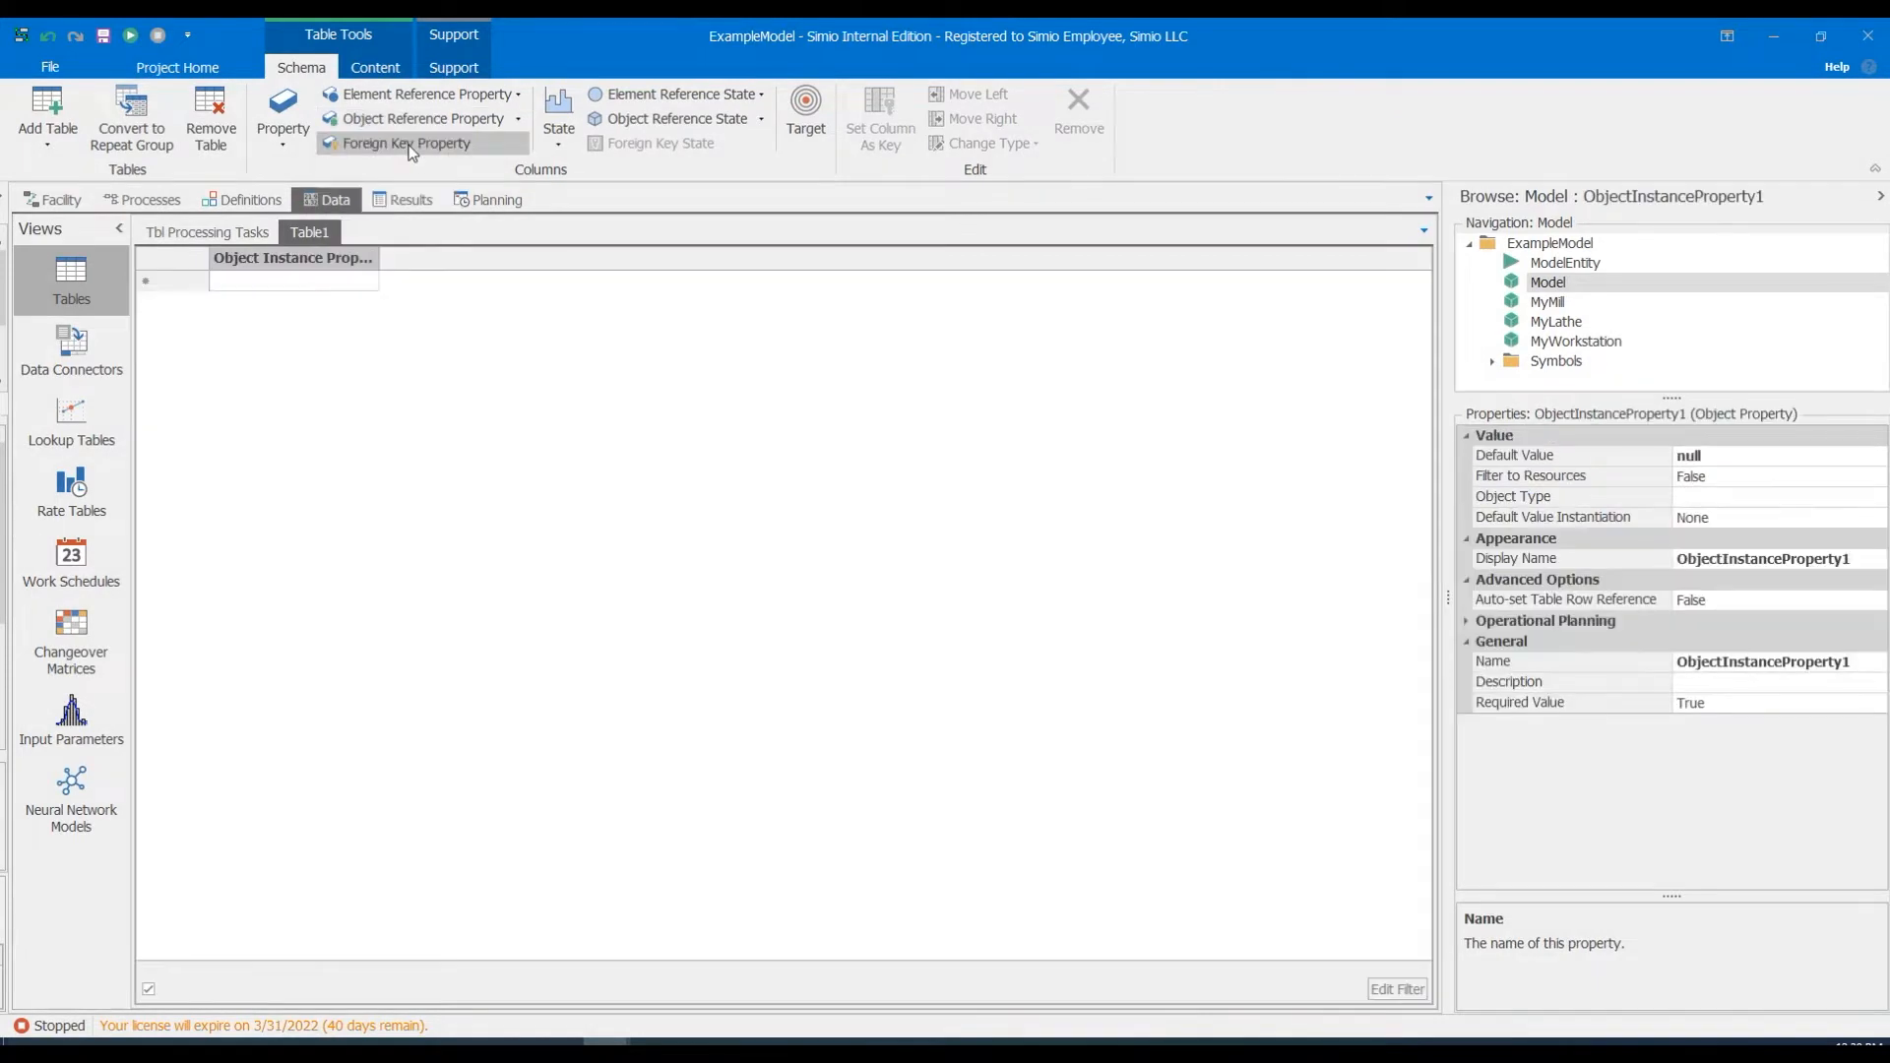
Browse the object instances offered for the new column and set its Default Value Instantiation to AutoCreateInstance.
click(288, 273)
scroll(333, 339, down, 3)
scroll(333, 339, down, 8)
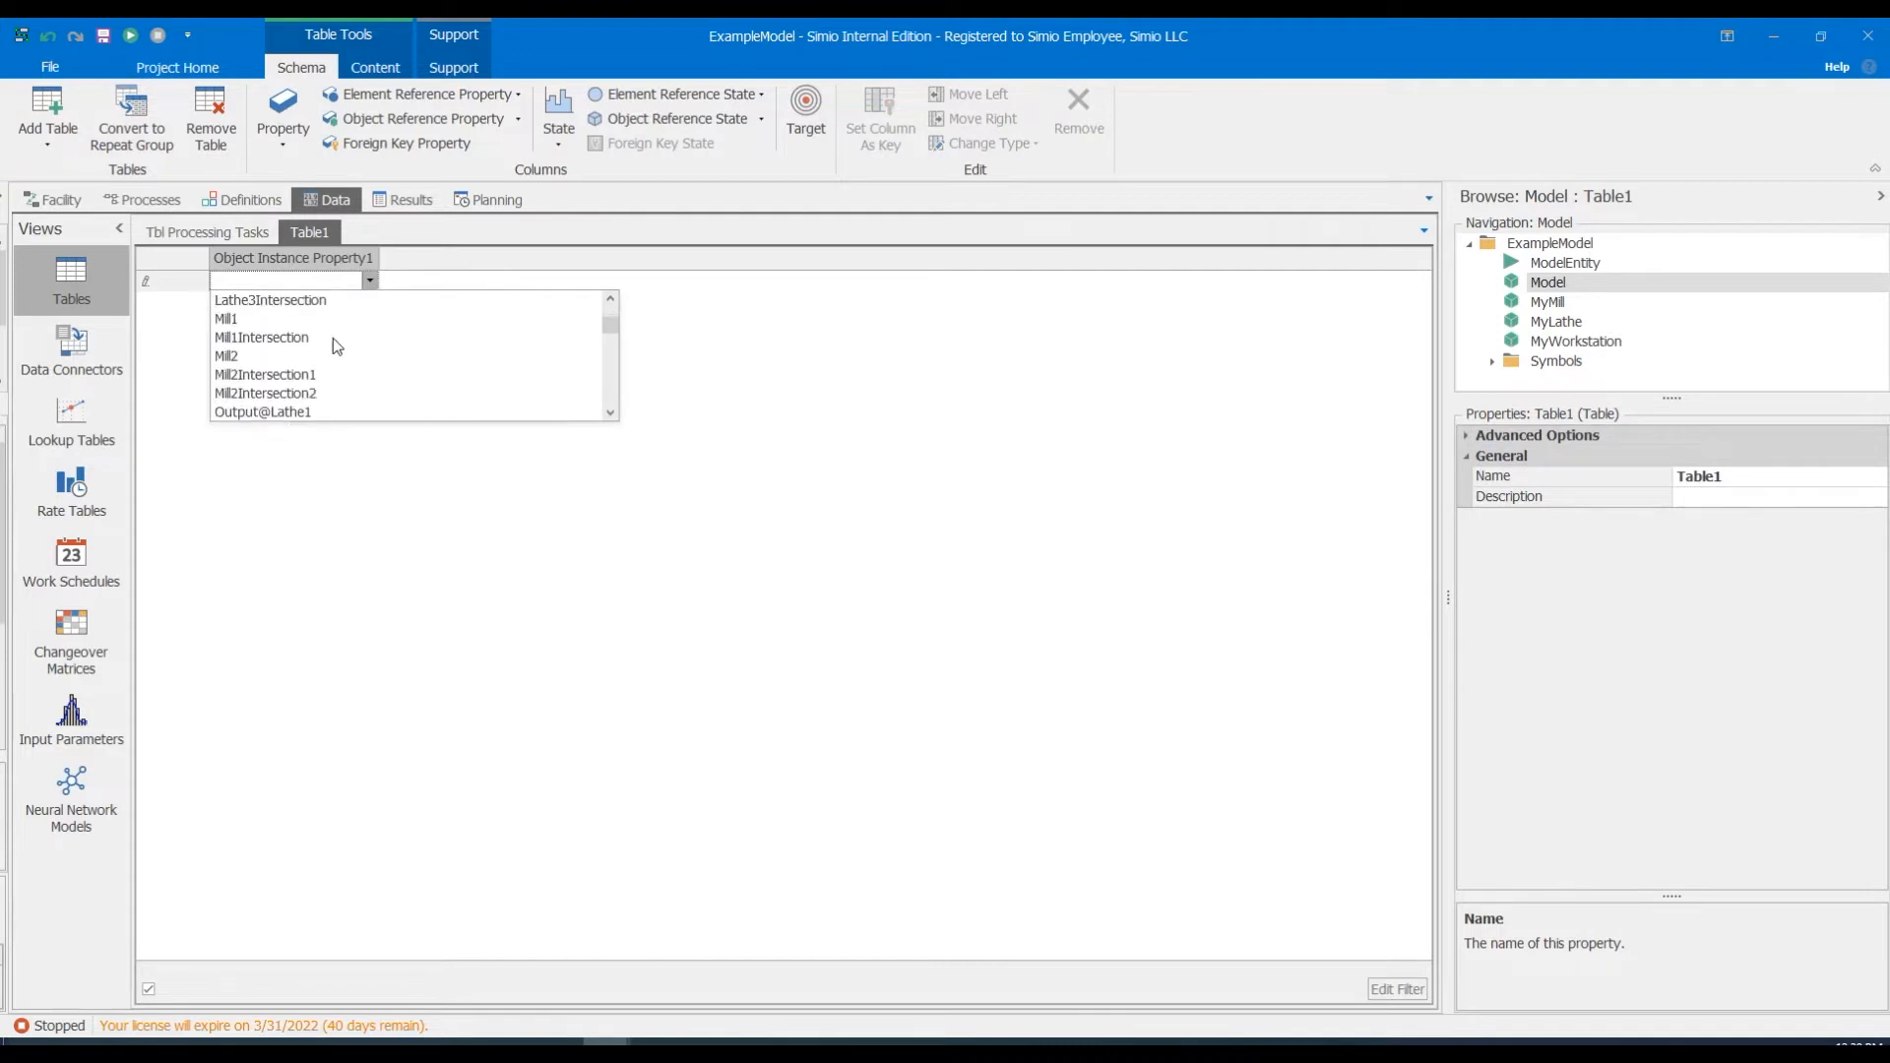
click(317, 264)
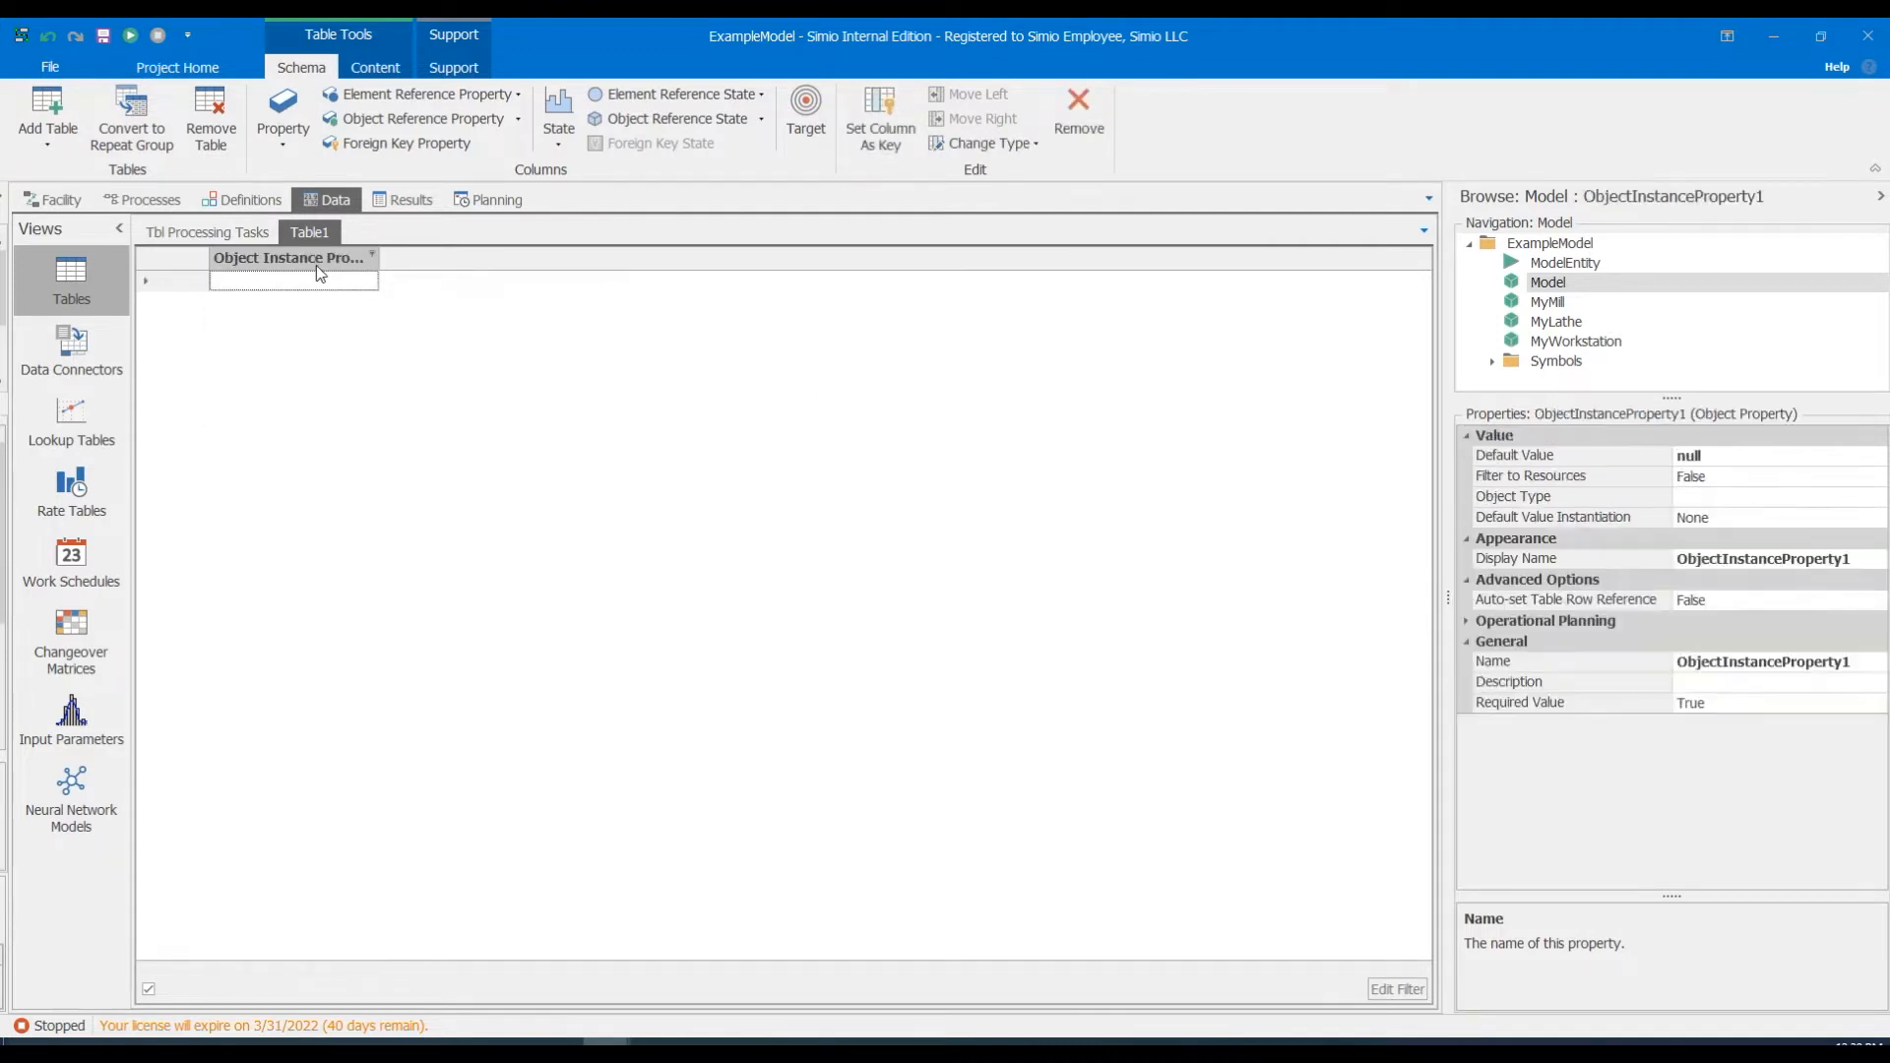
click(1848, 519)
click(1793, 558)
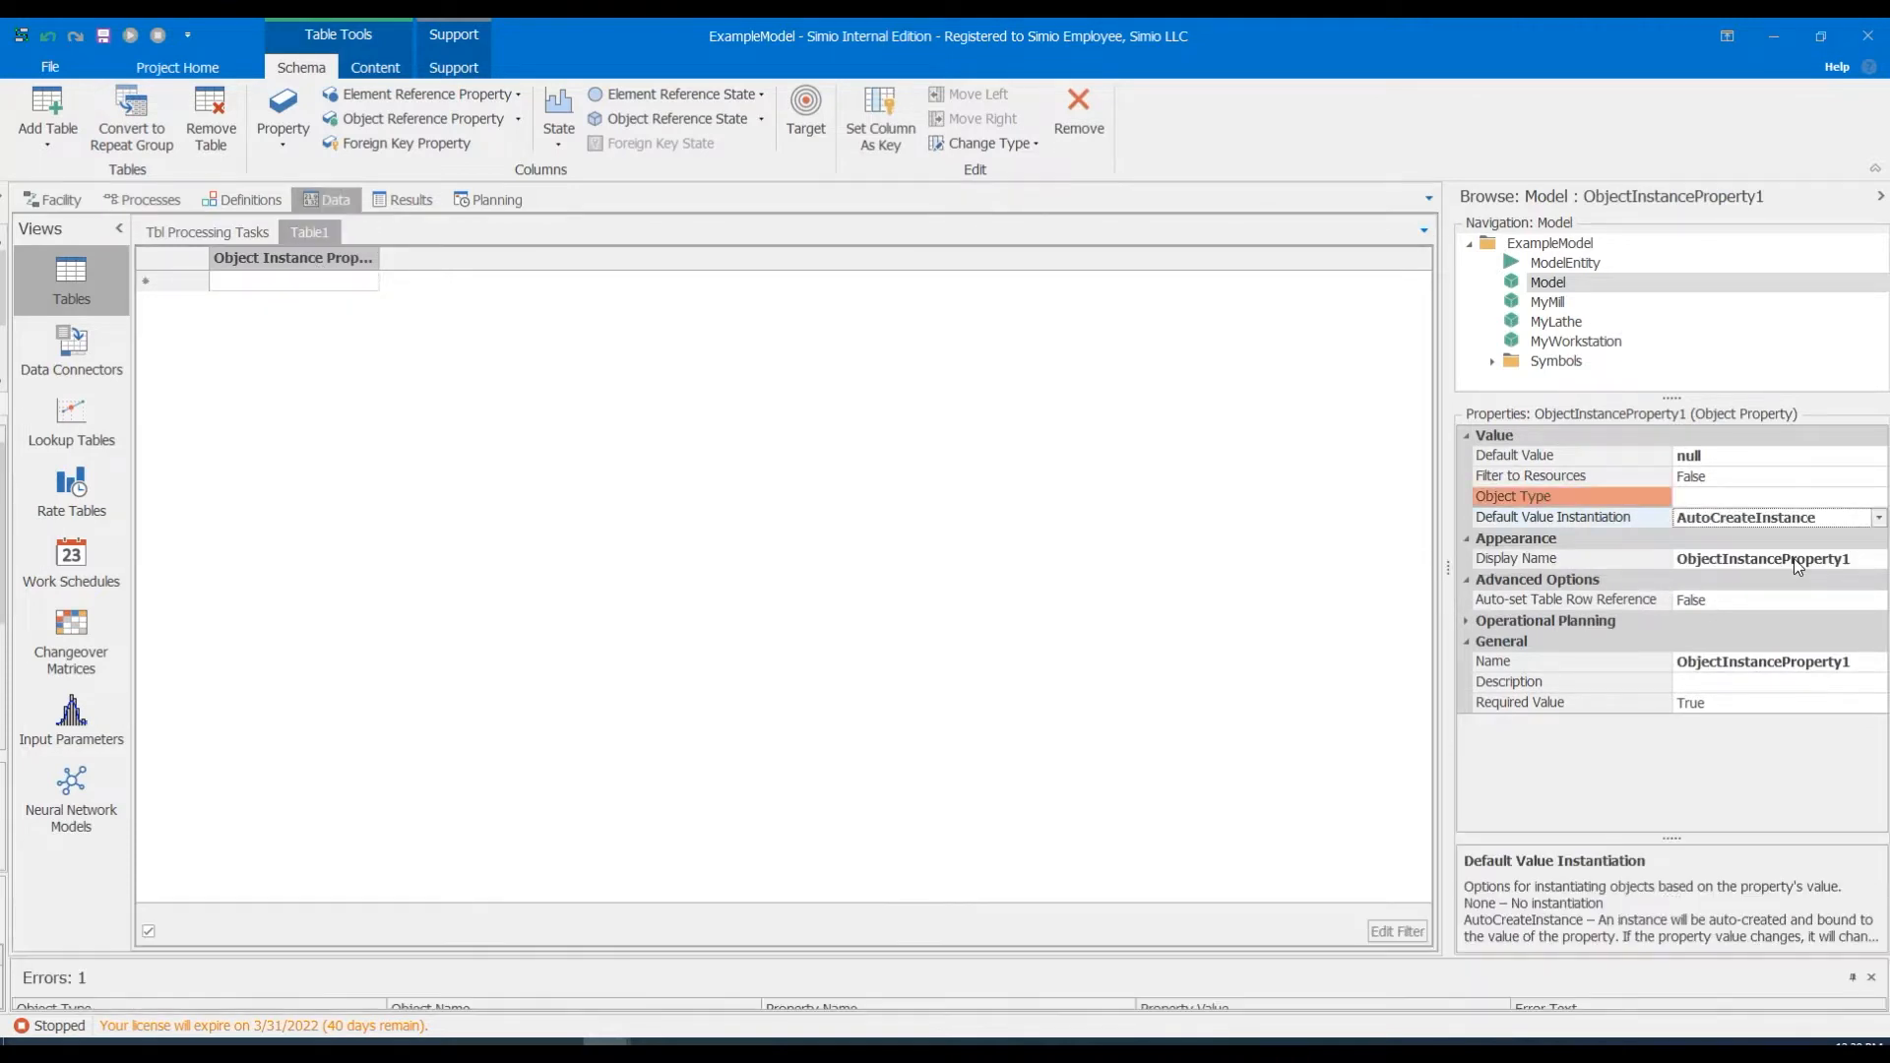
Add an Object Type property column to Table1 and set the object instance column's Object Type to ObjectTypeProperty1.
click(1610, 495)
click(1878, 496)
scroll(1792, 557, up, 3)
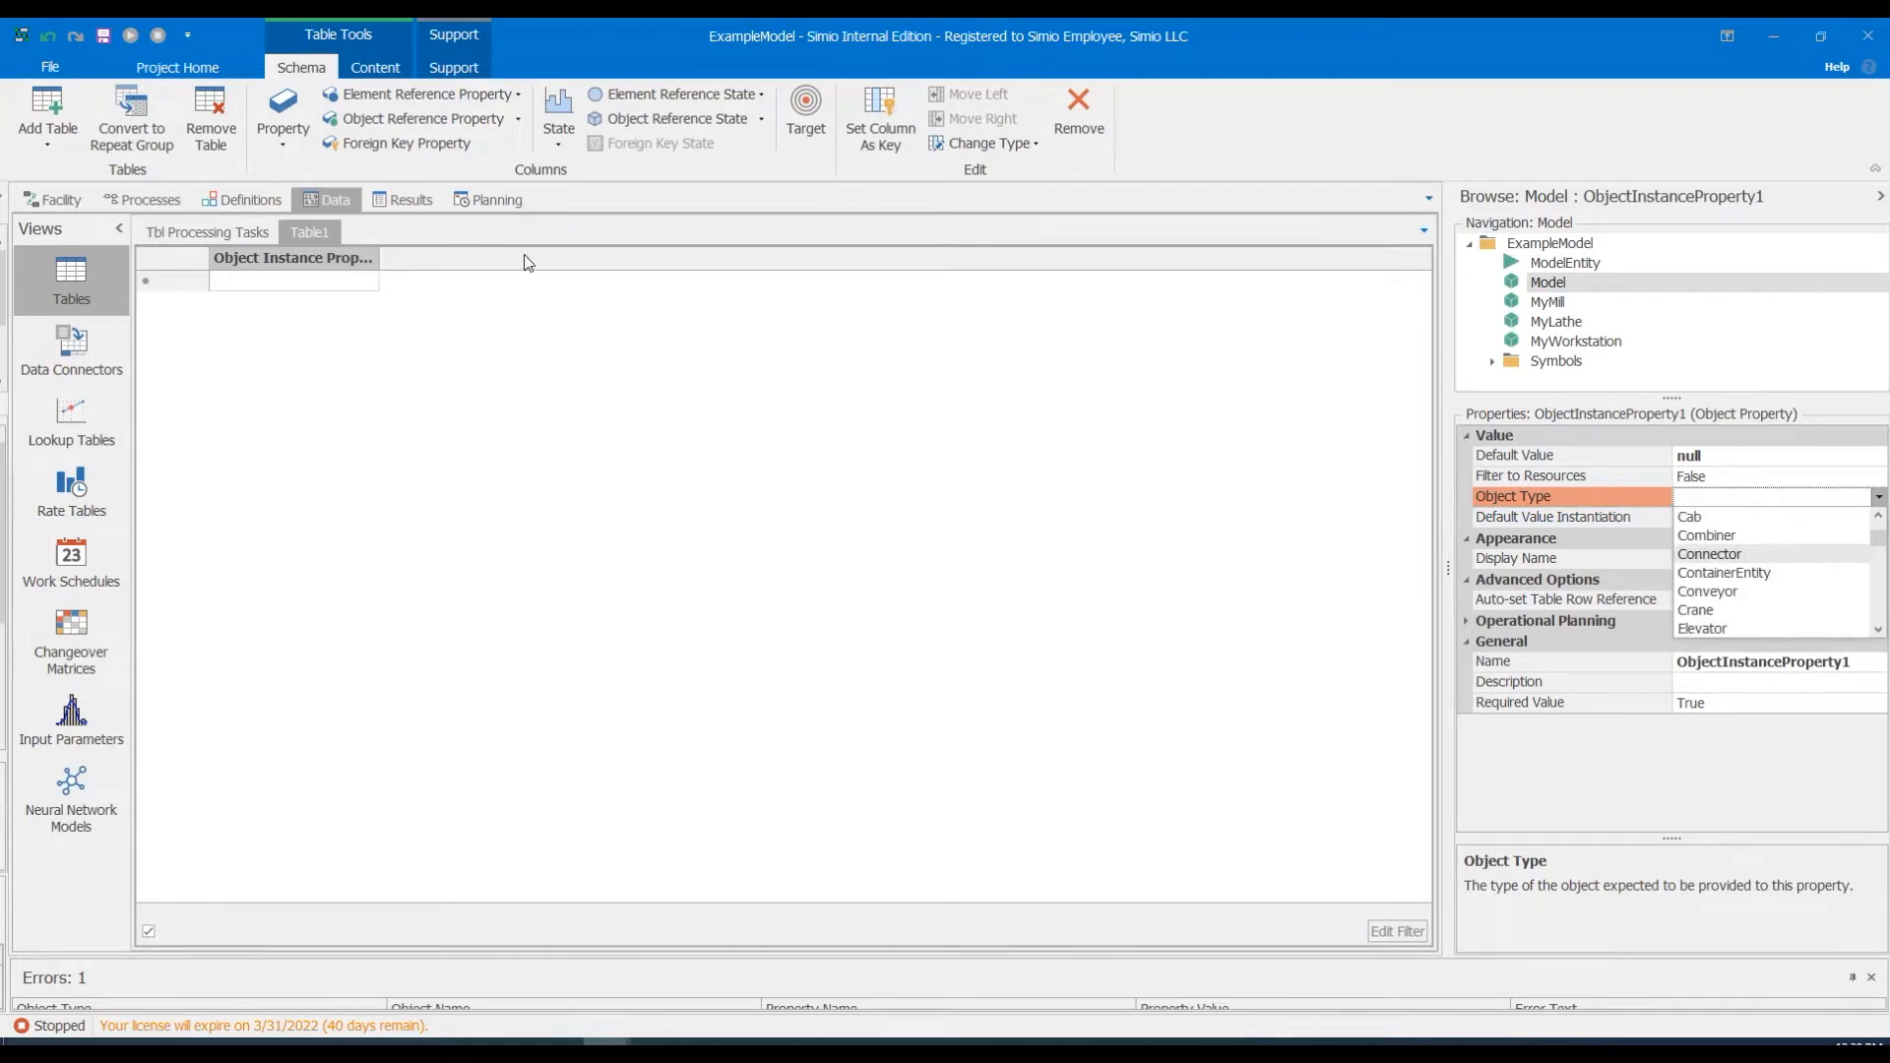
click(423, 119)
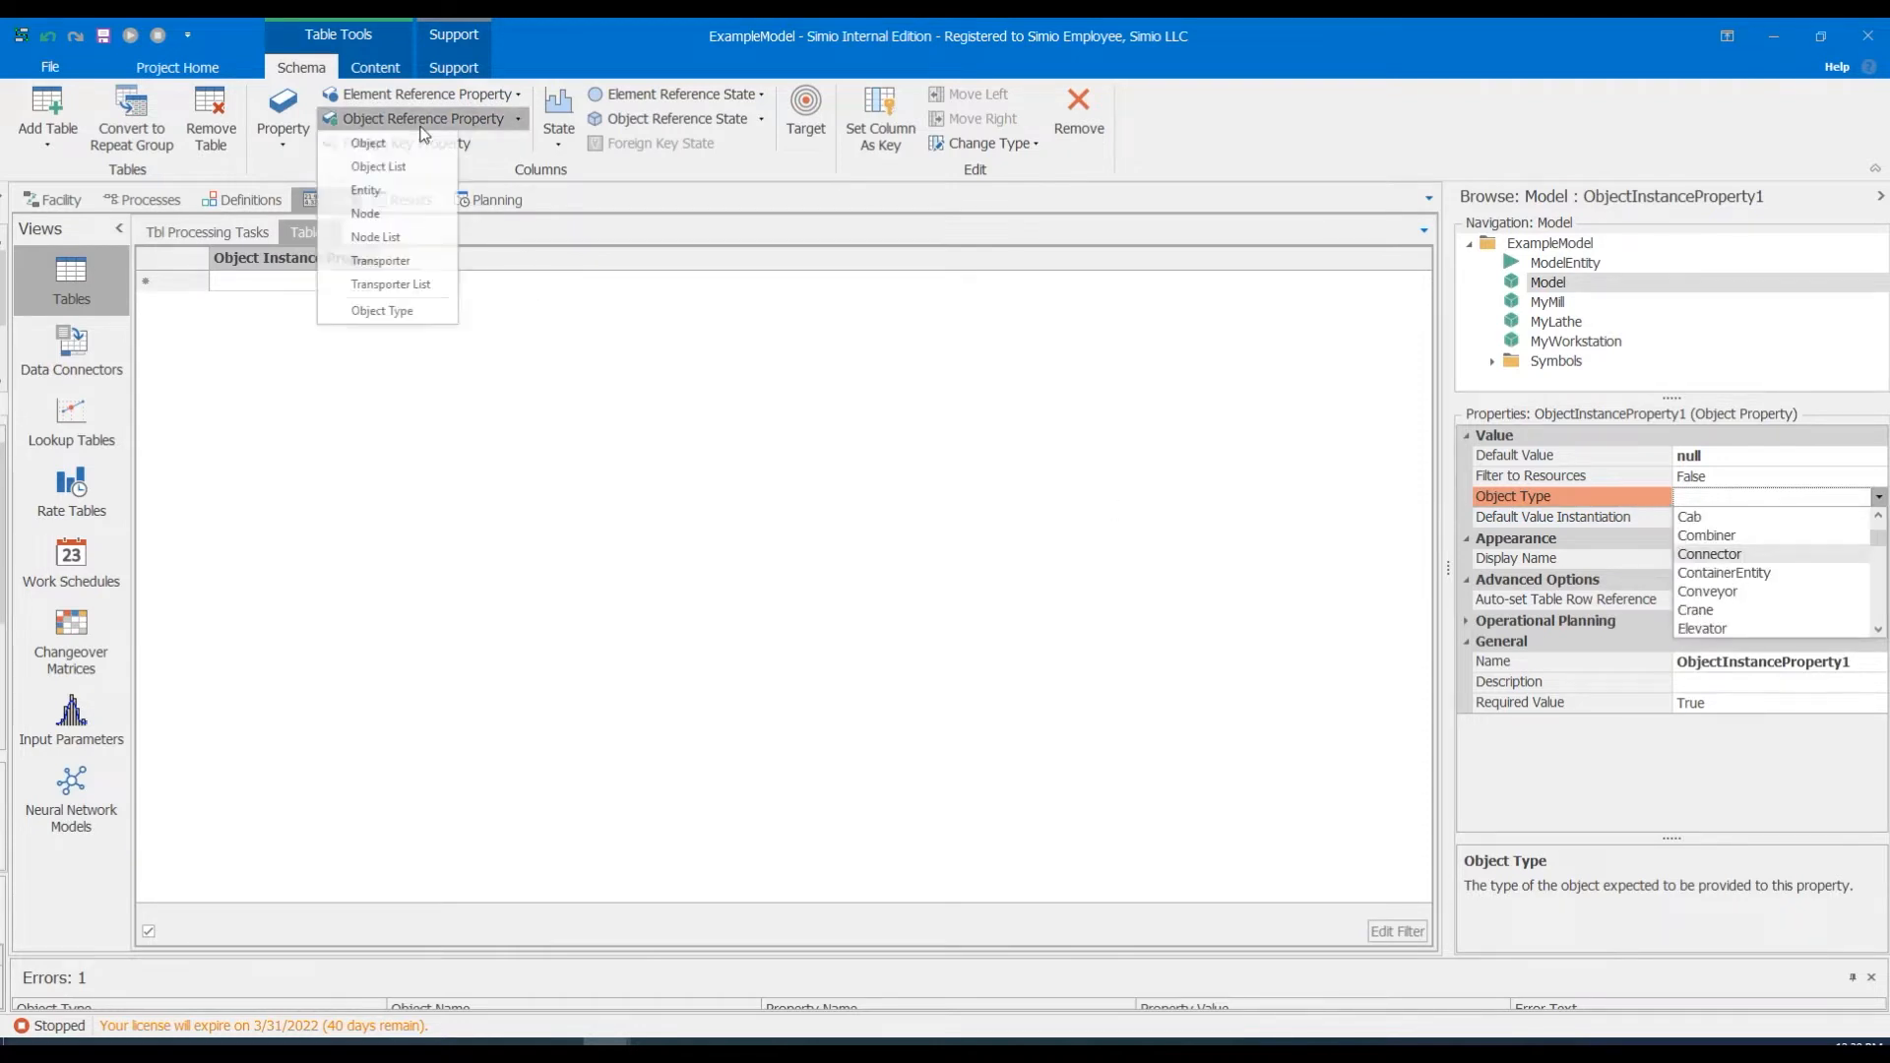
click(394, 311)
click(160, 280)
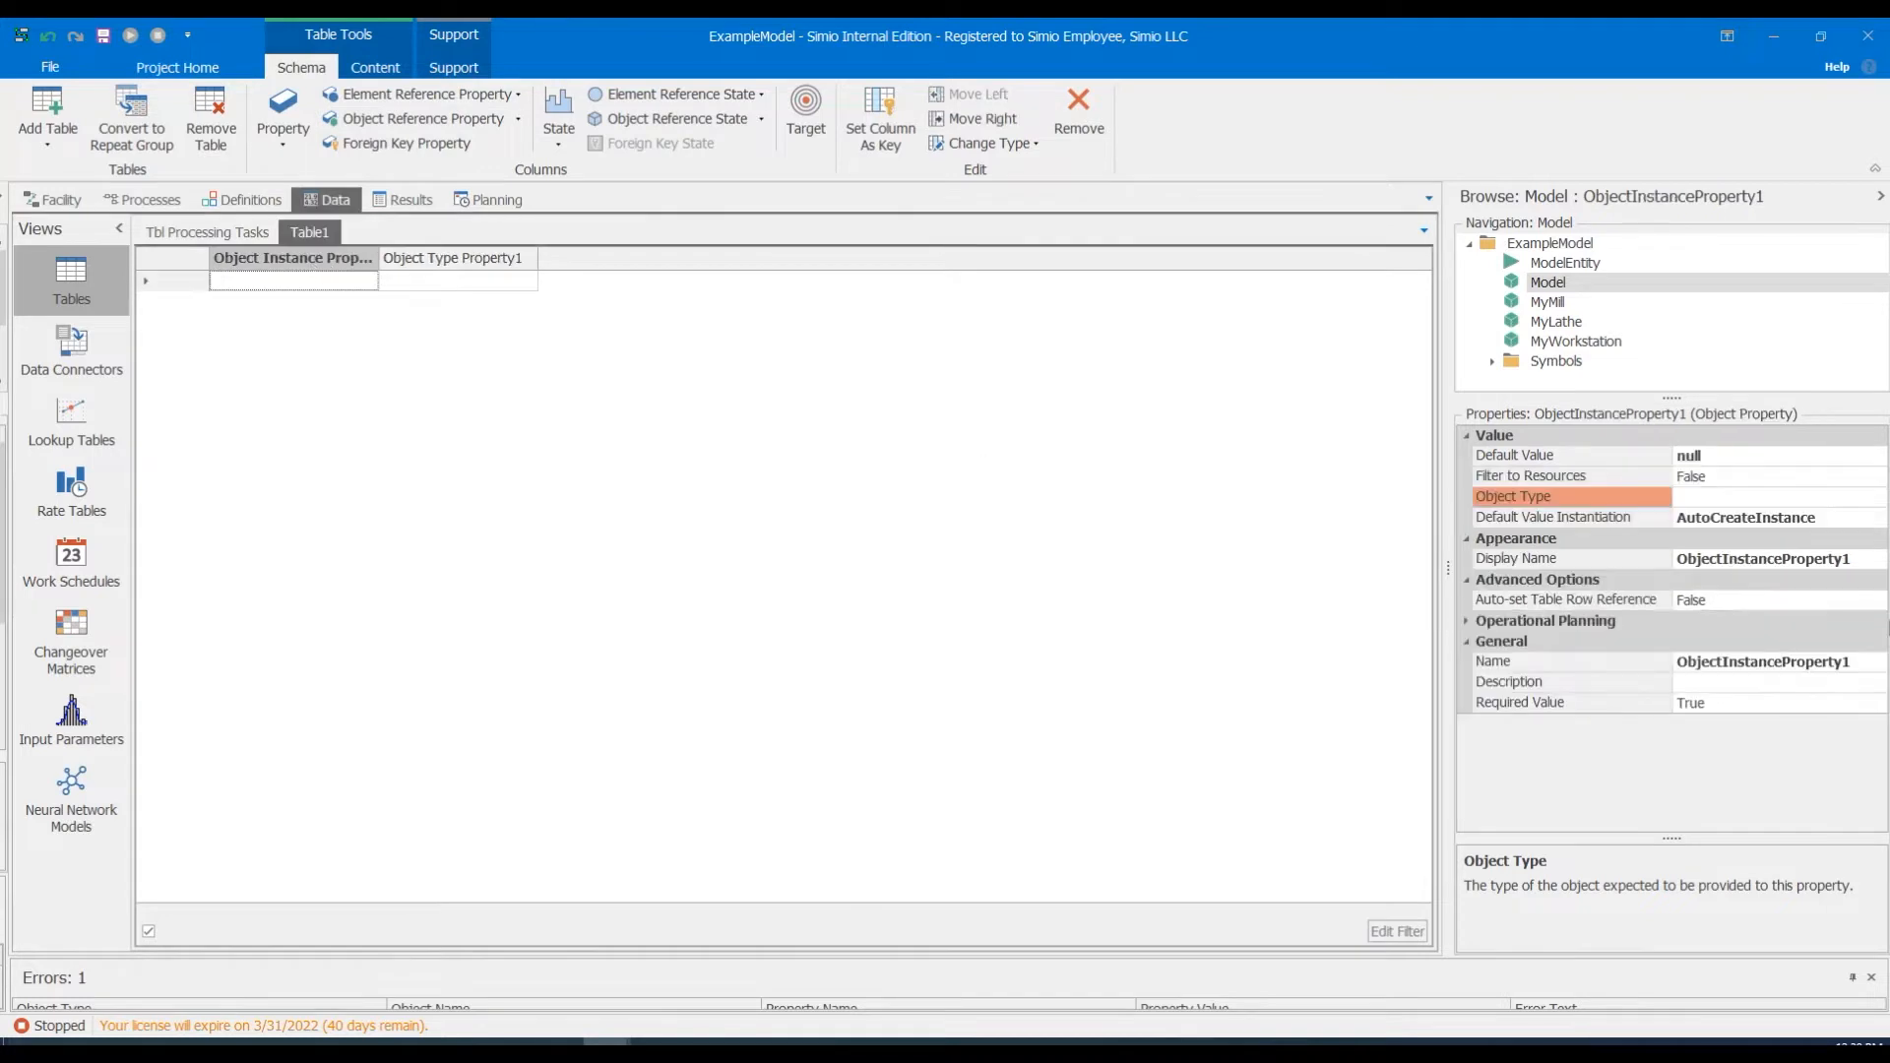
click(1861, 499)
click(1811, 511)
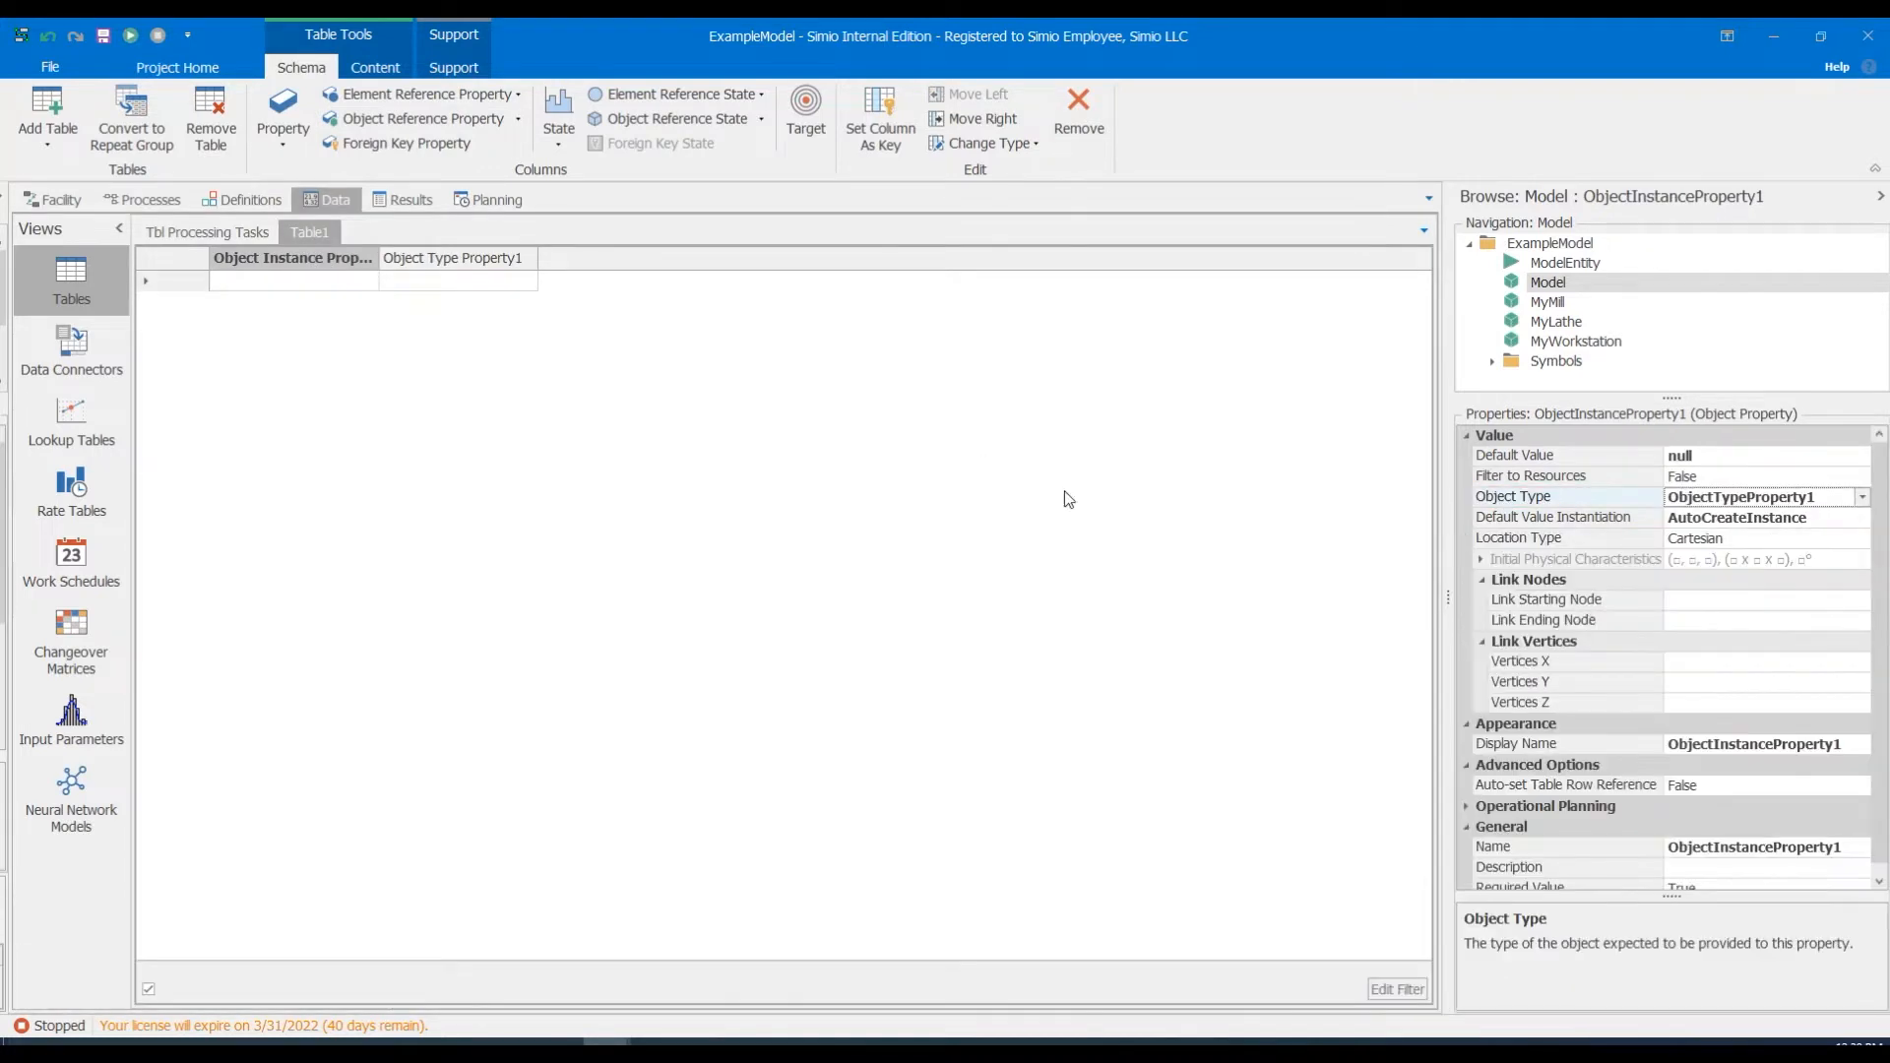
Choose MyLathe as the object type in Table1's first row.
click(515, 286)
scroll(497, 379, down, 6)
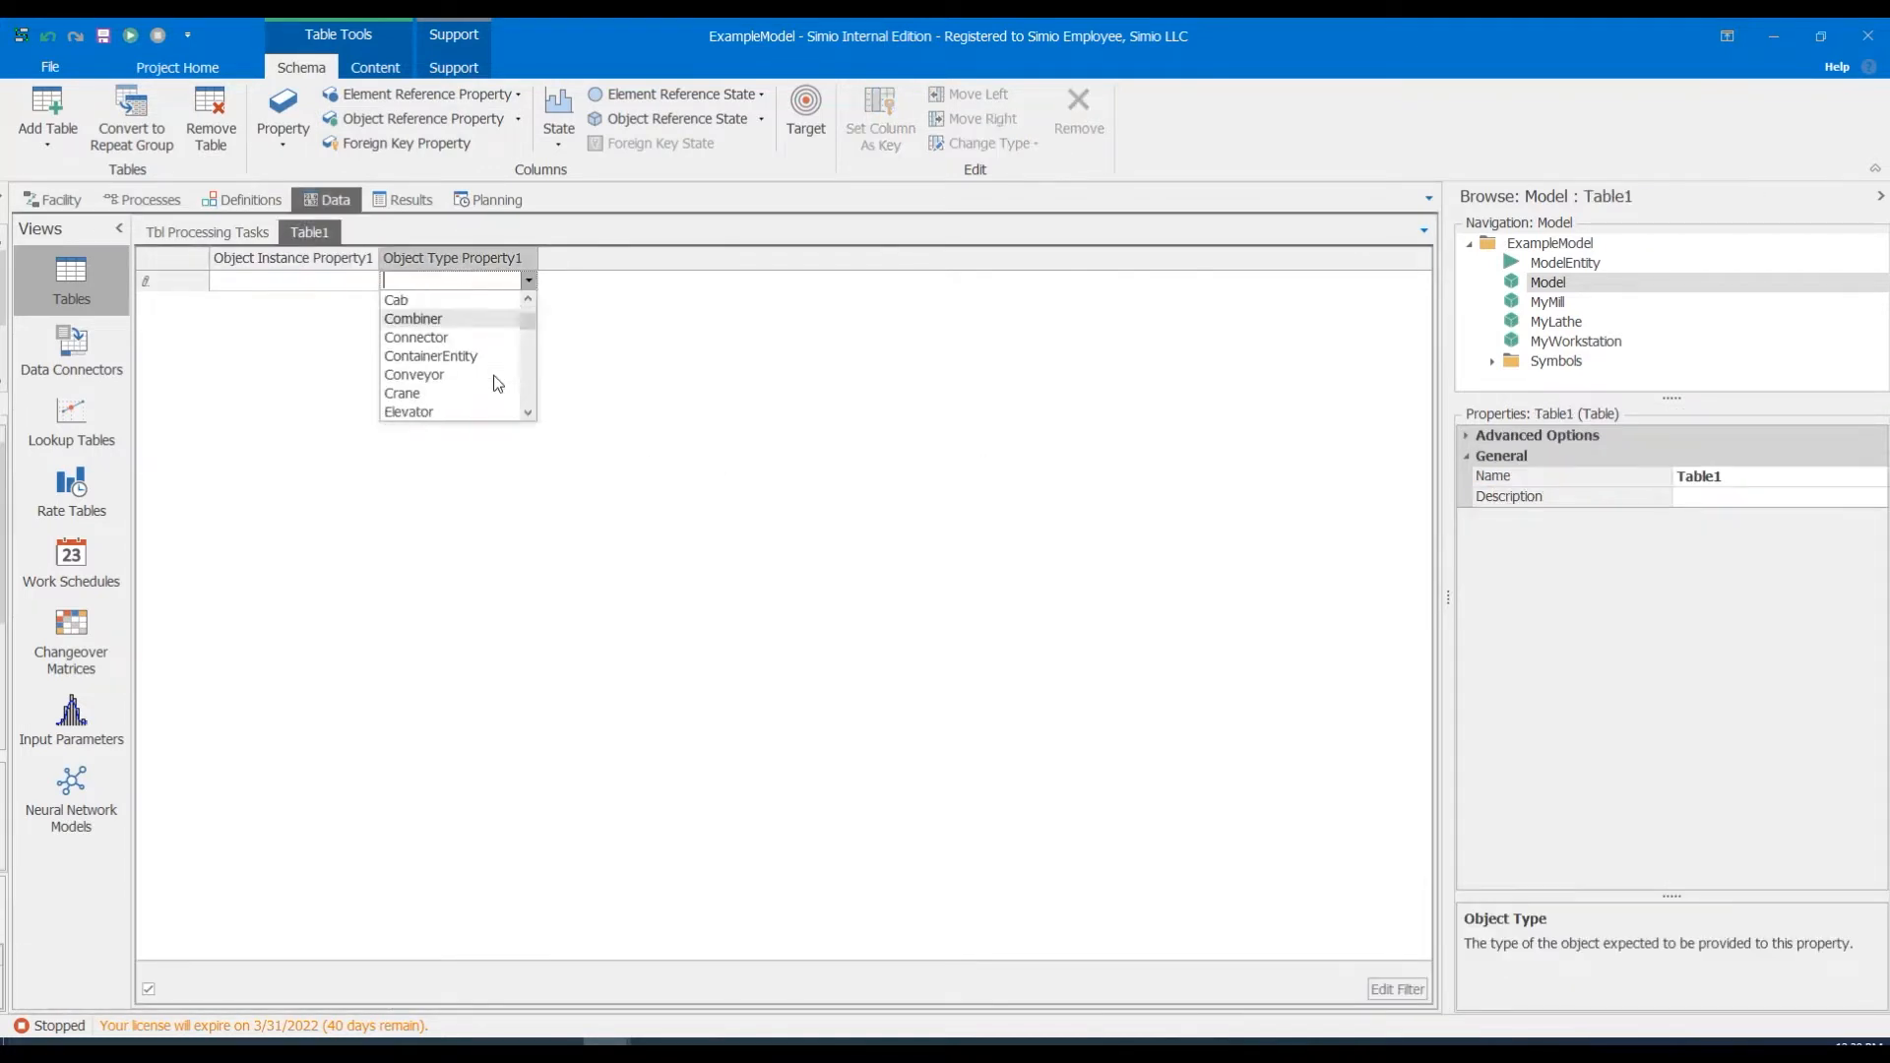
scroll(497, 383, down, 1)
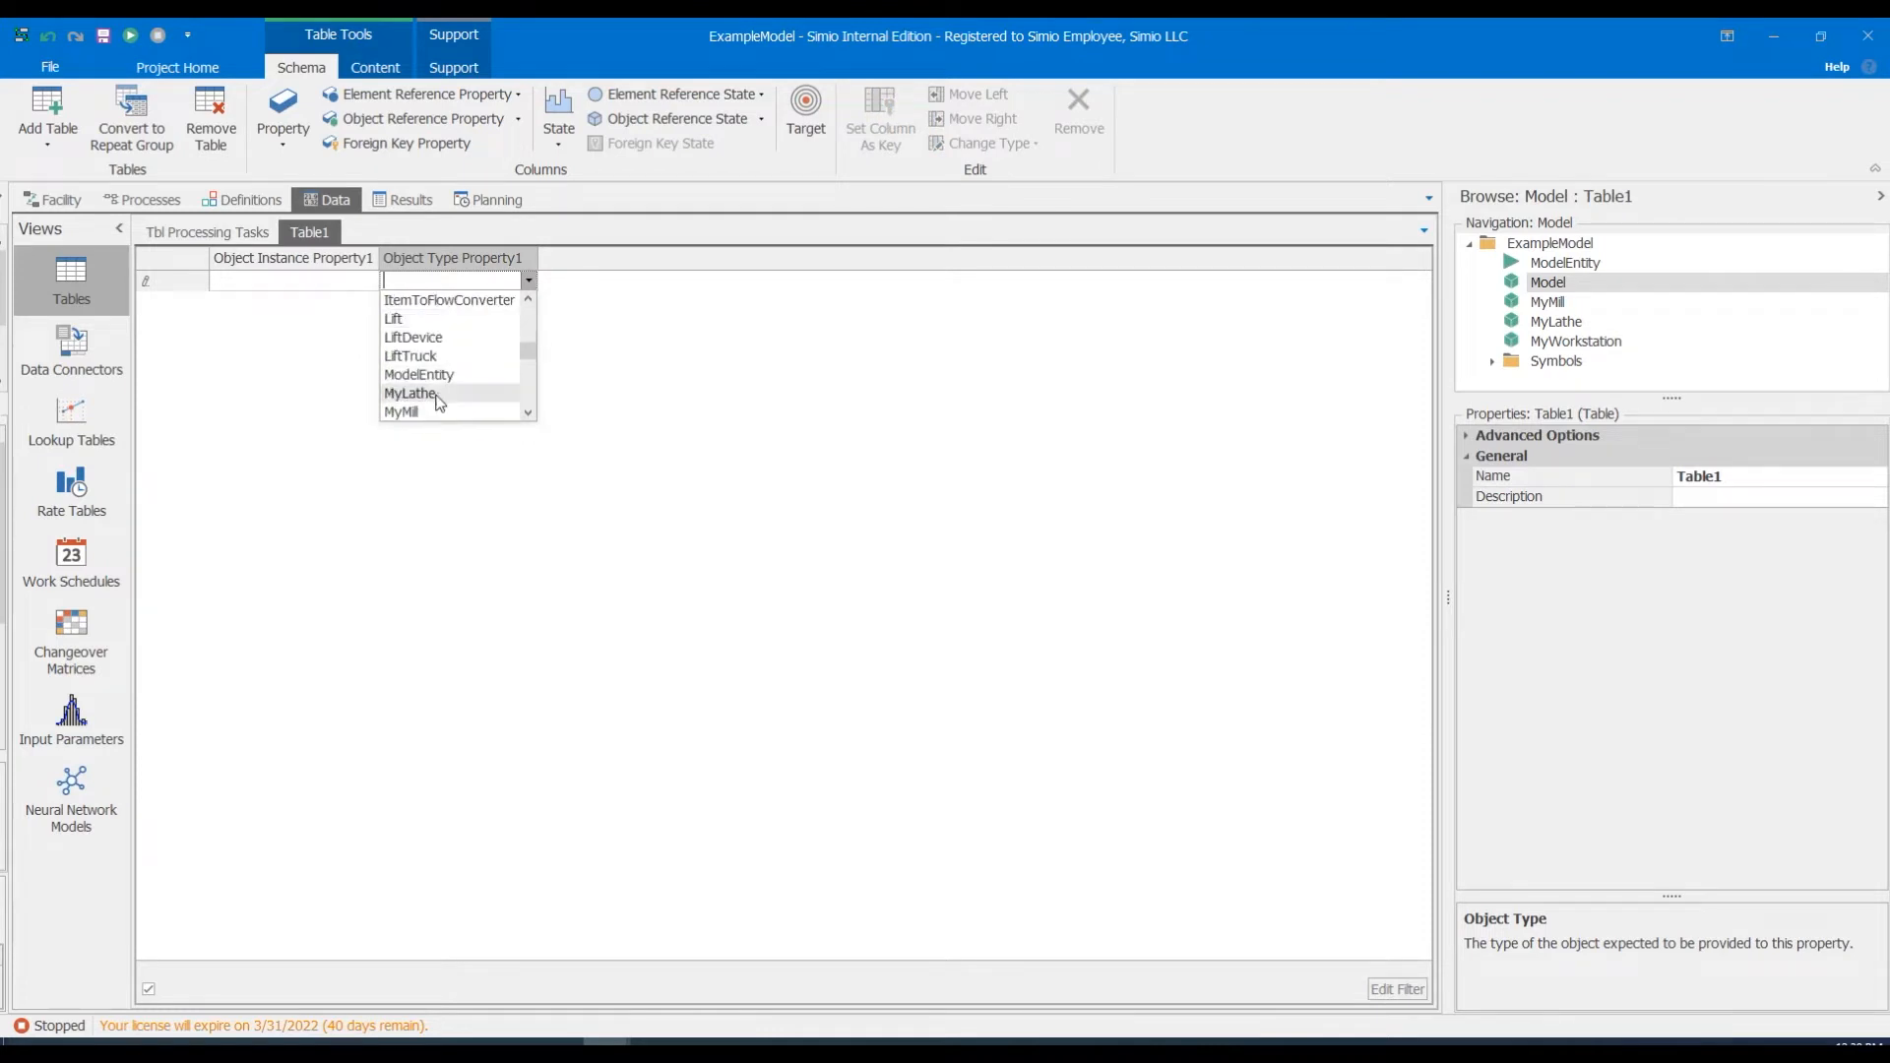
click(458, 374)
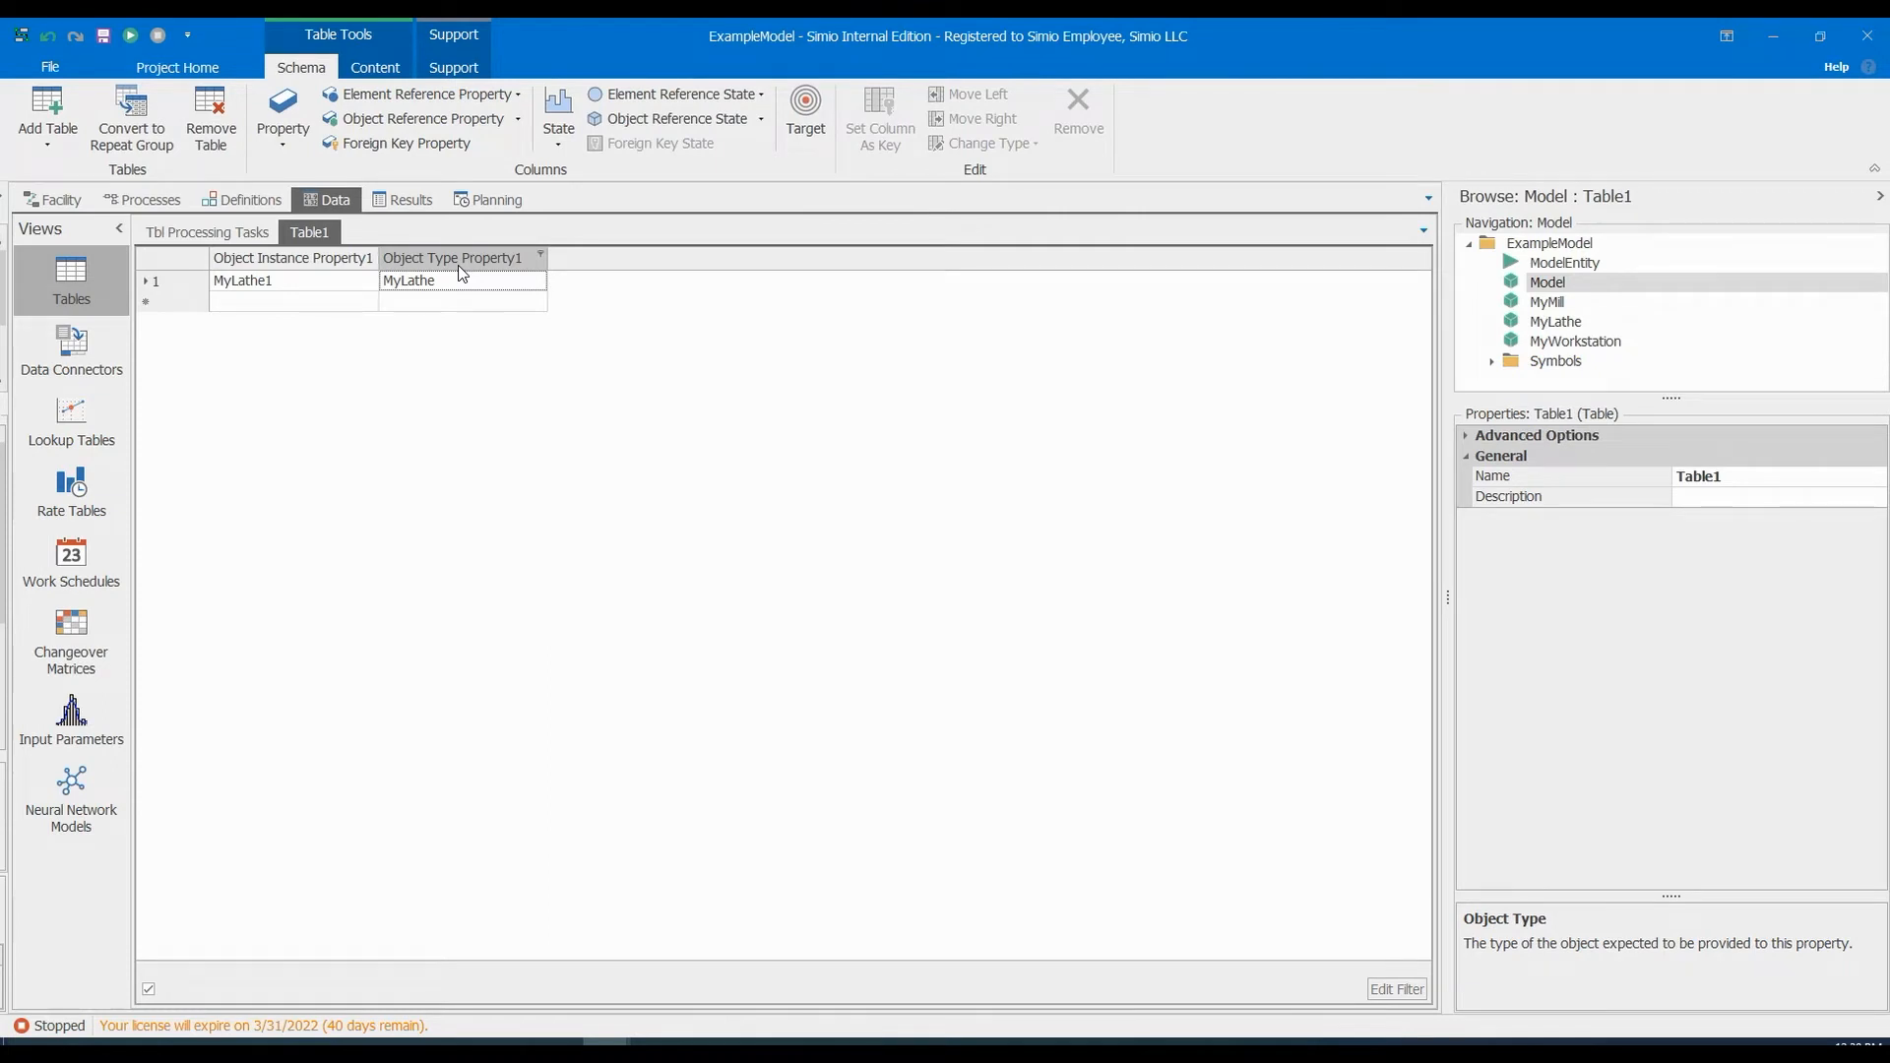
Find the table-driven MyLathe1 instance in the facility and try repositioning it near WorkStation2.
click(51, 200)
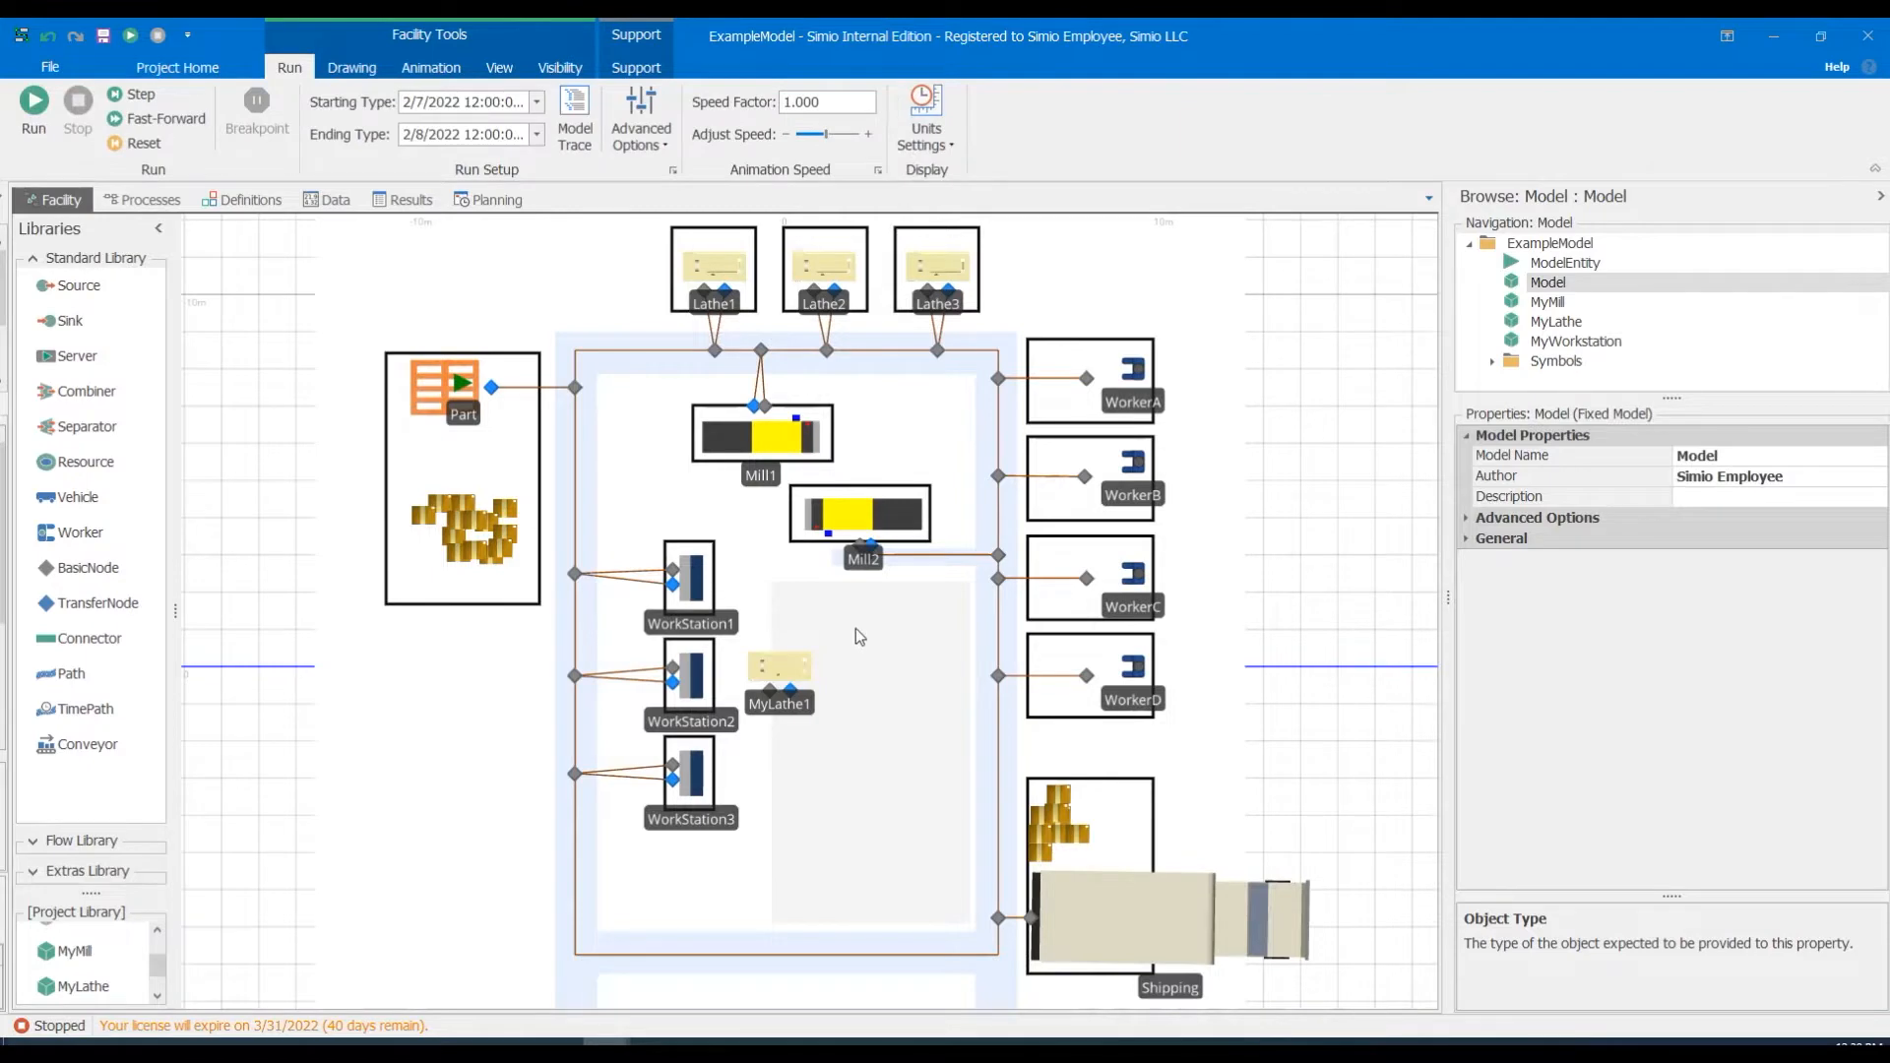
click(781, 667)
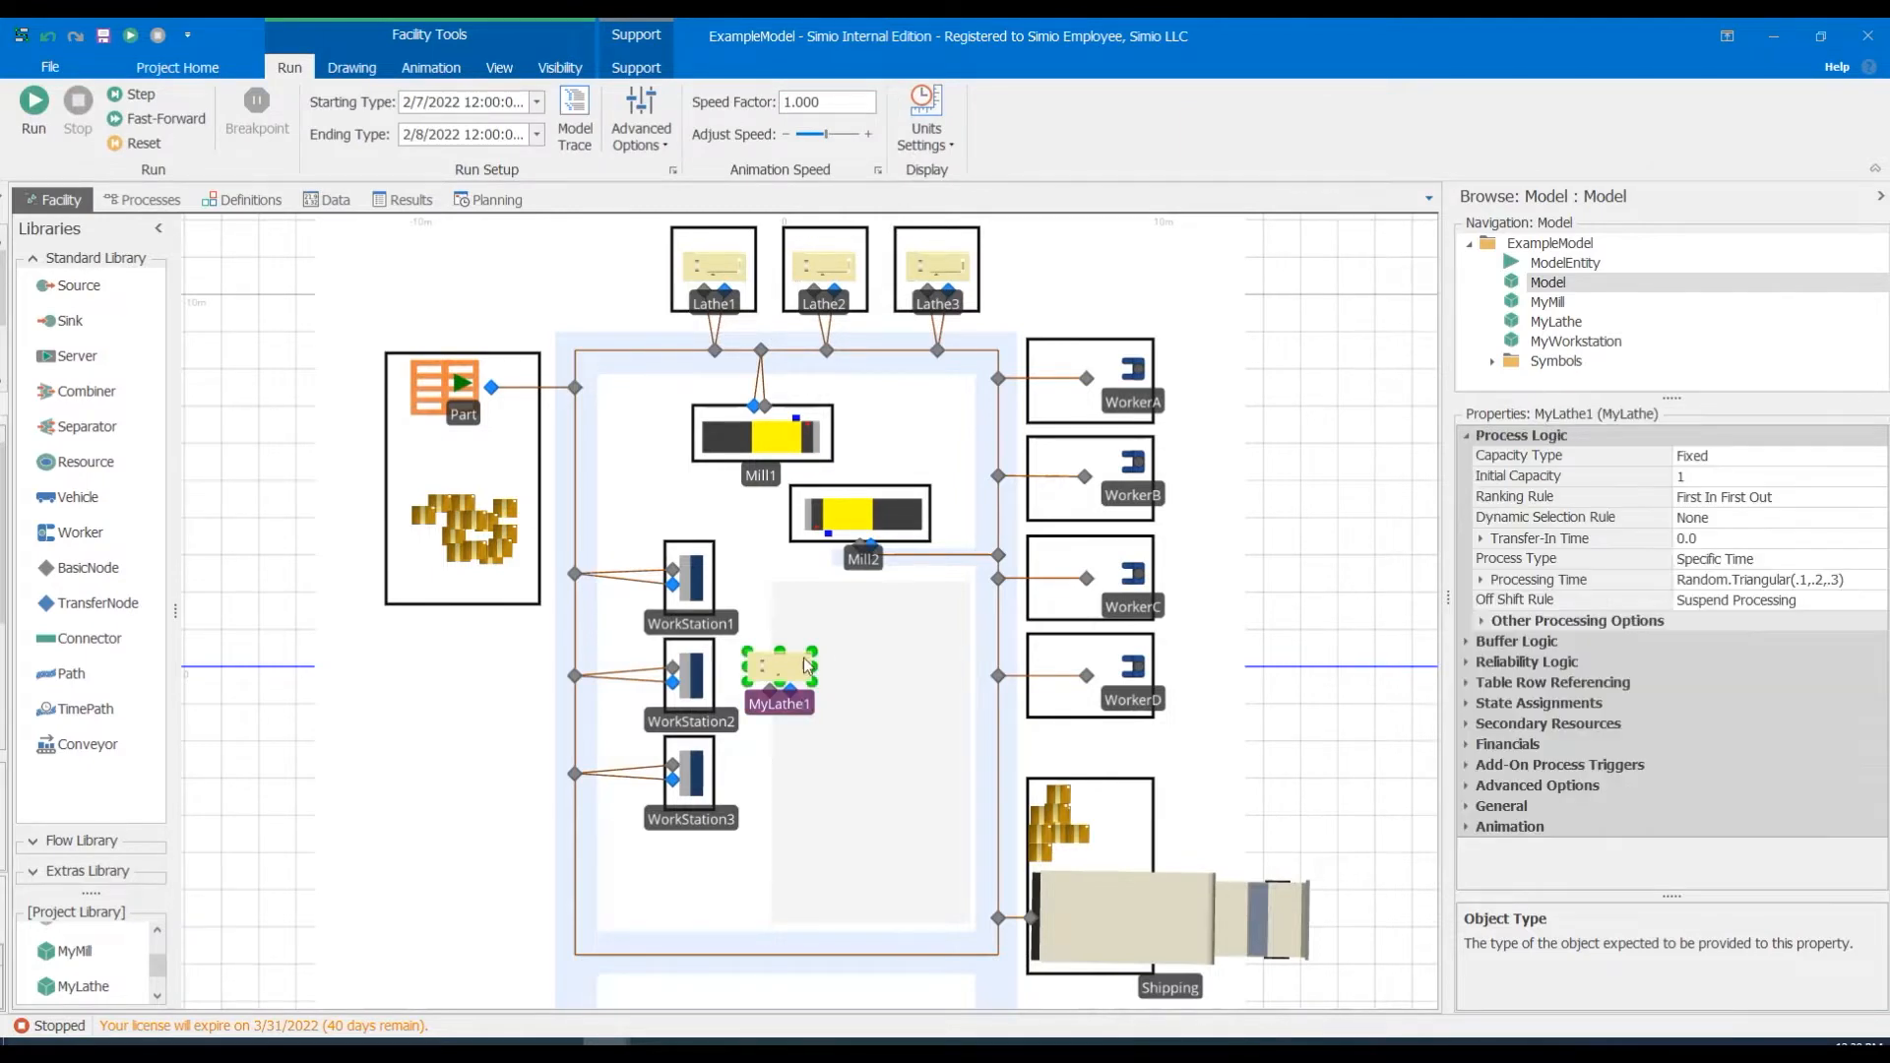
drag(743, 363, 824, 671)
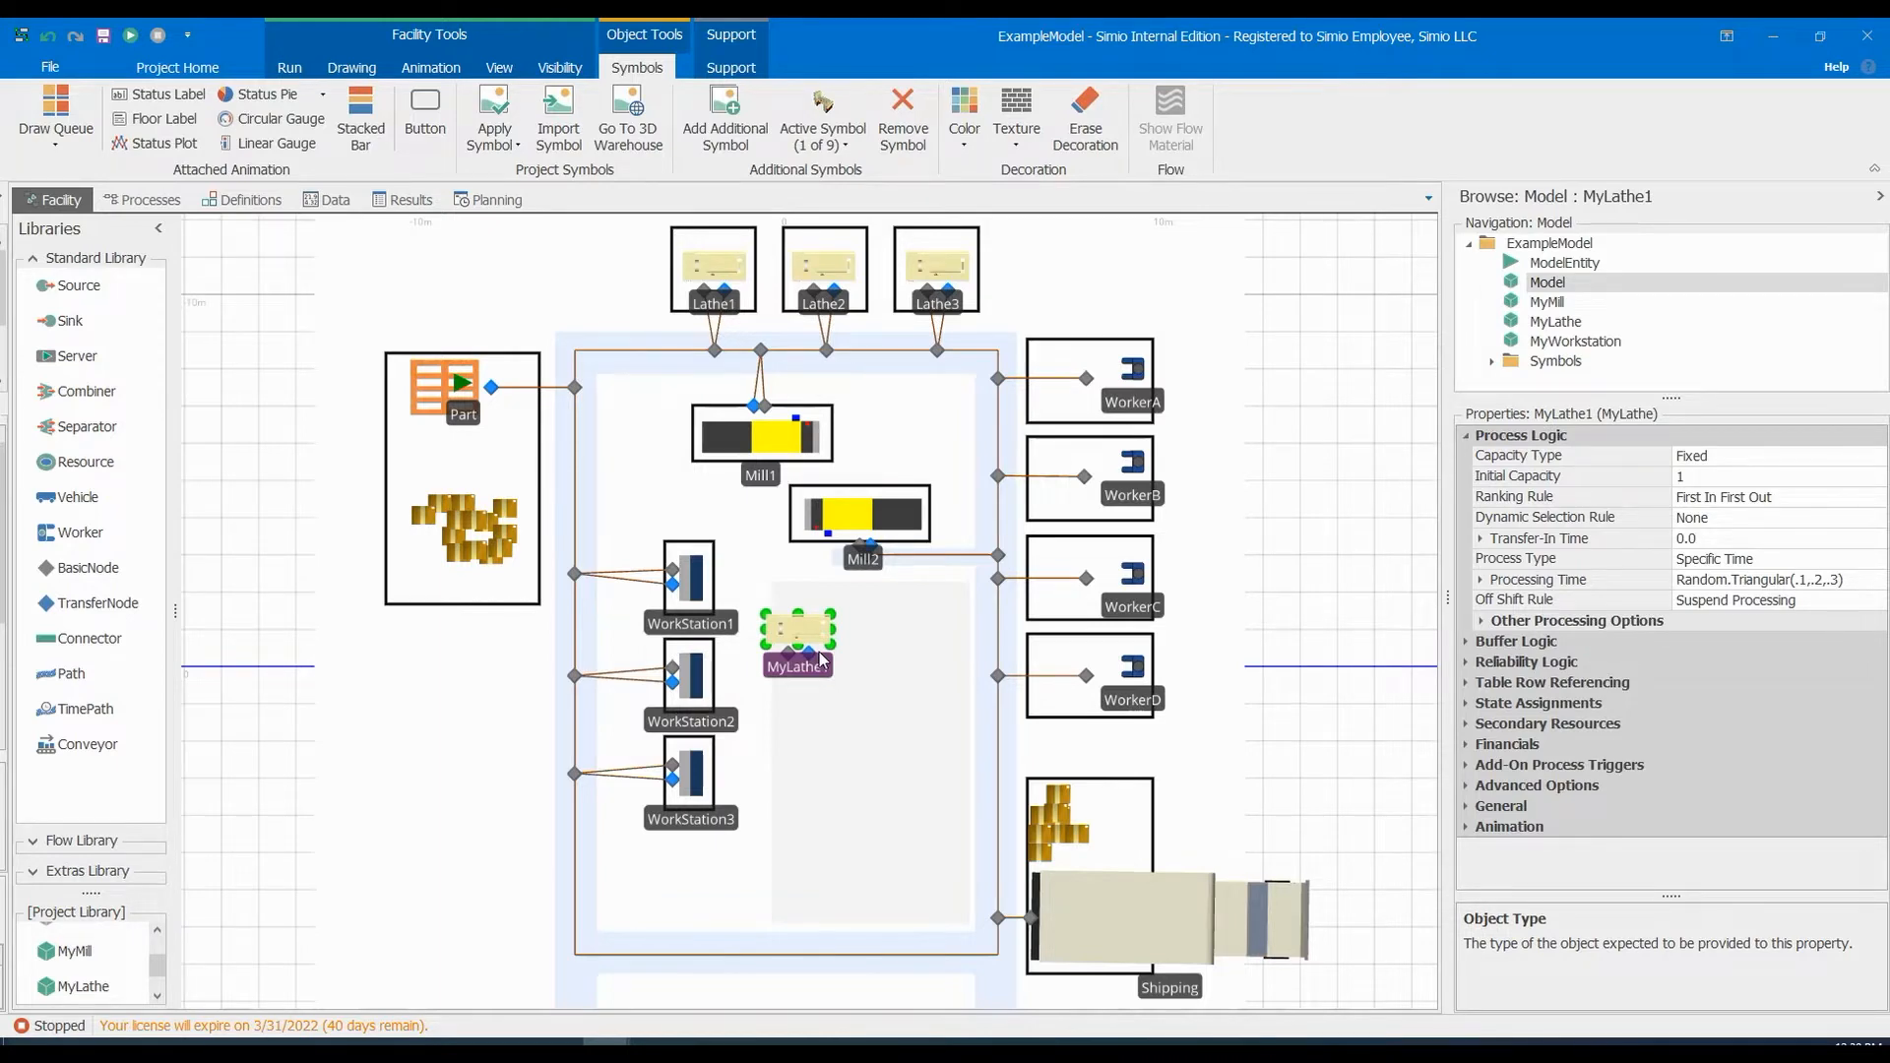
drag(822, 659, 803, 691)
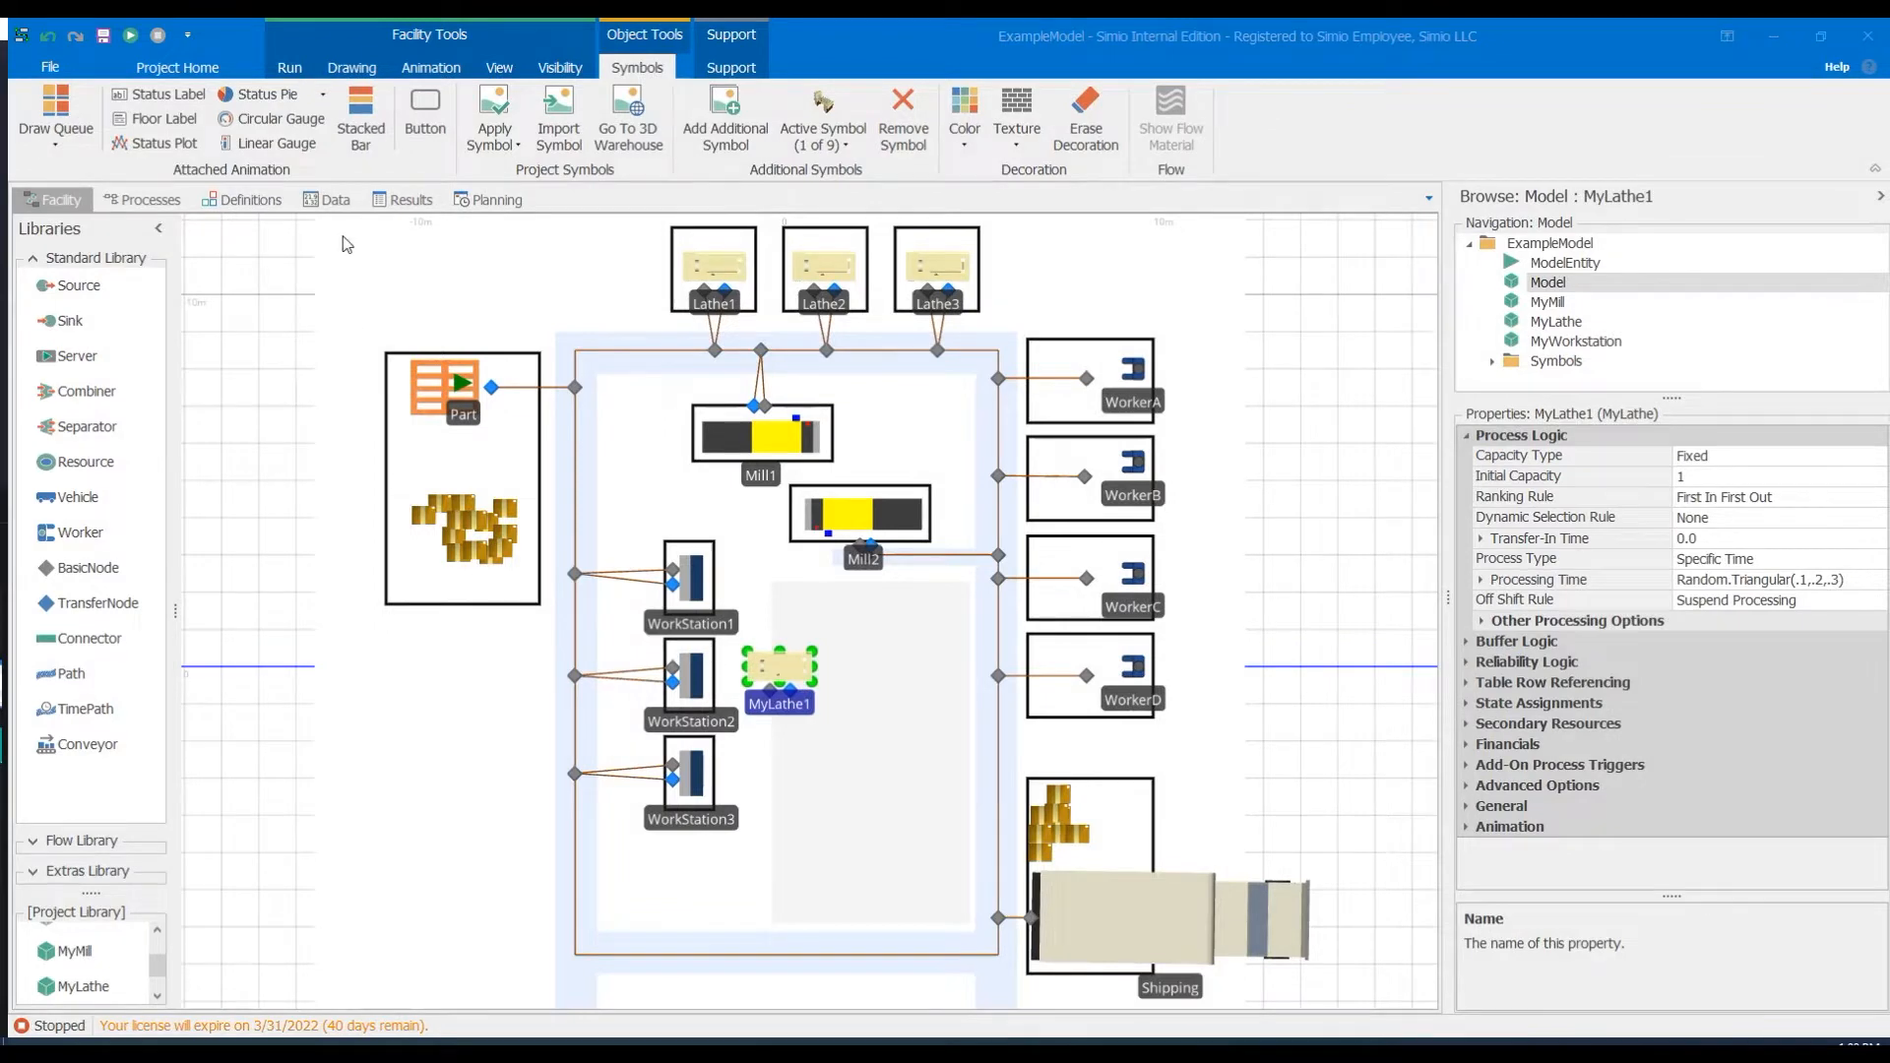
Inspect the object instance column's Cartesian location properties and add two Real property columns to Table1.
click(331, 204)
click(287, 256)
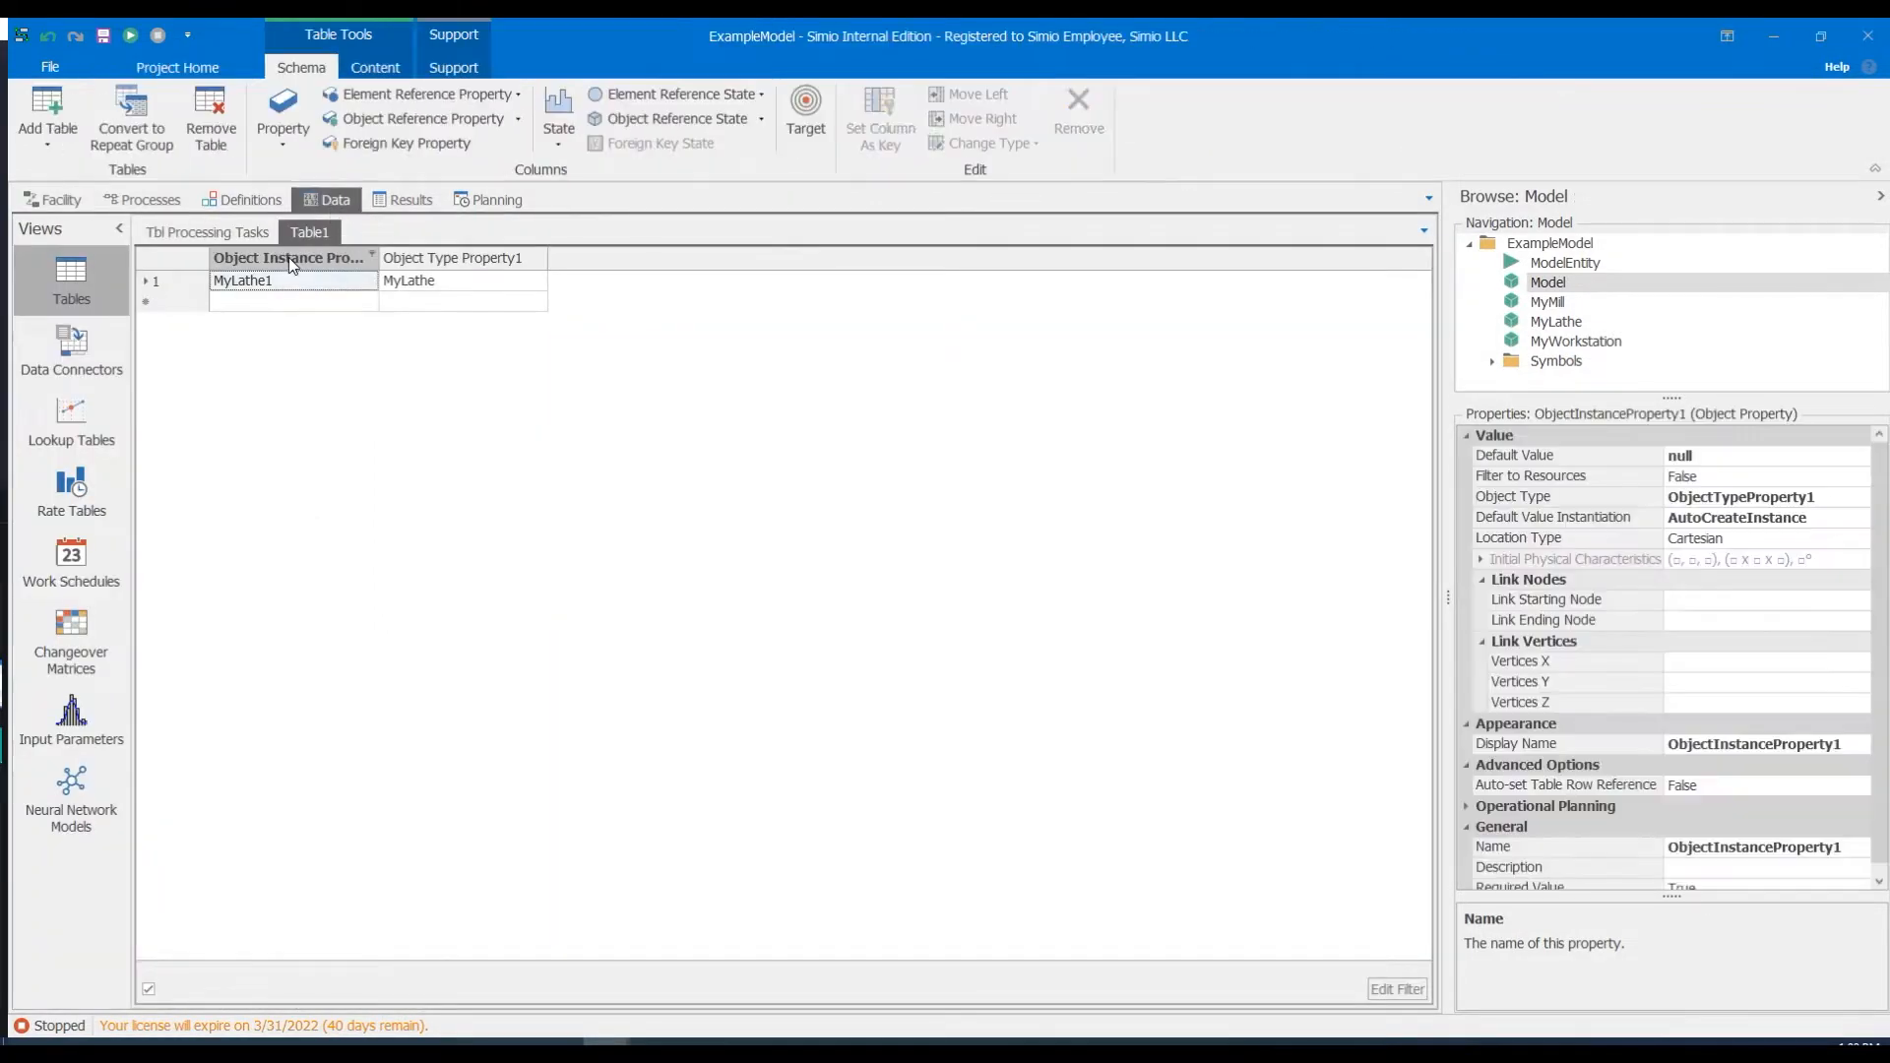
click(1567, 537)
click(1482, 561)
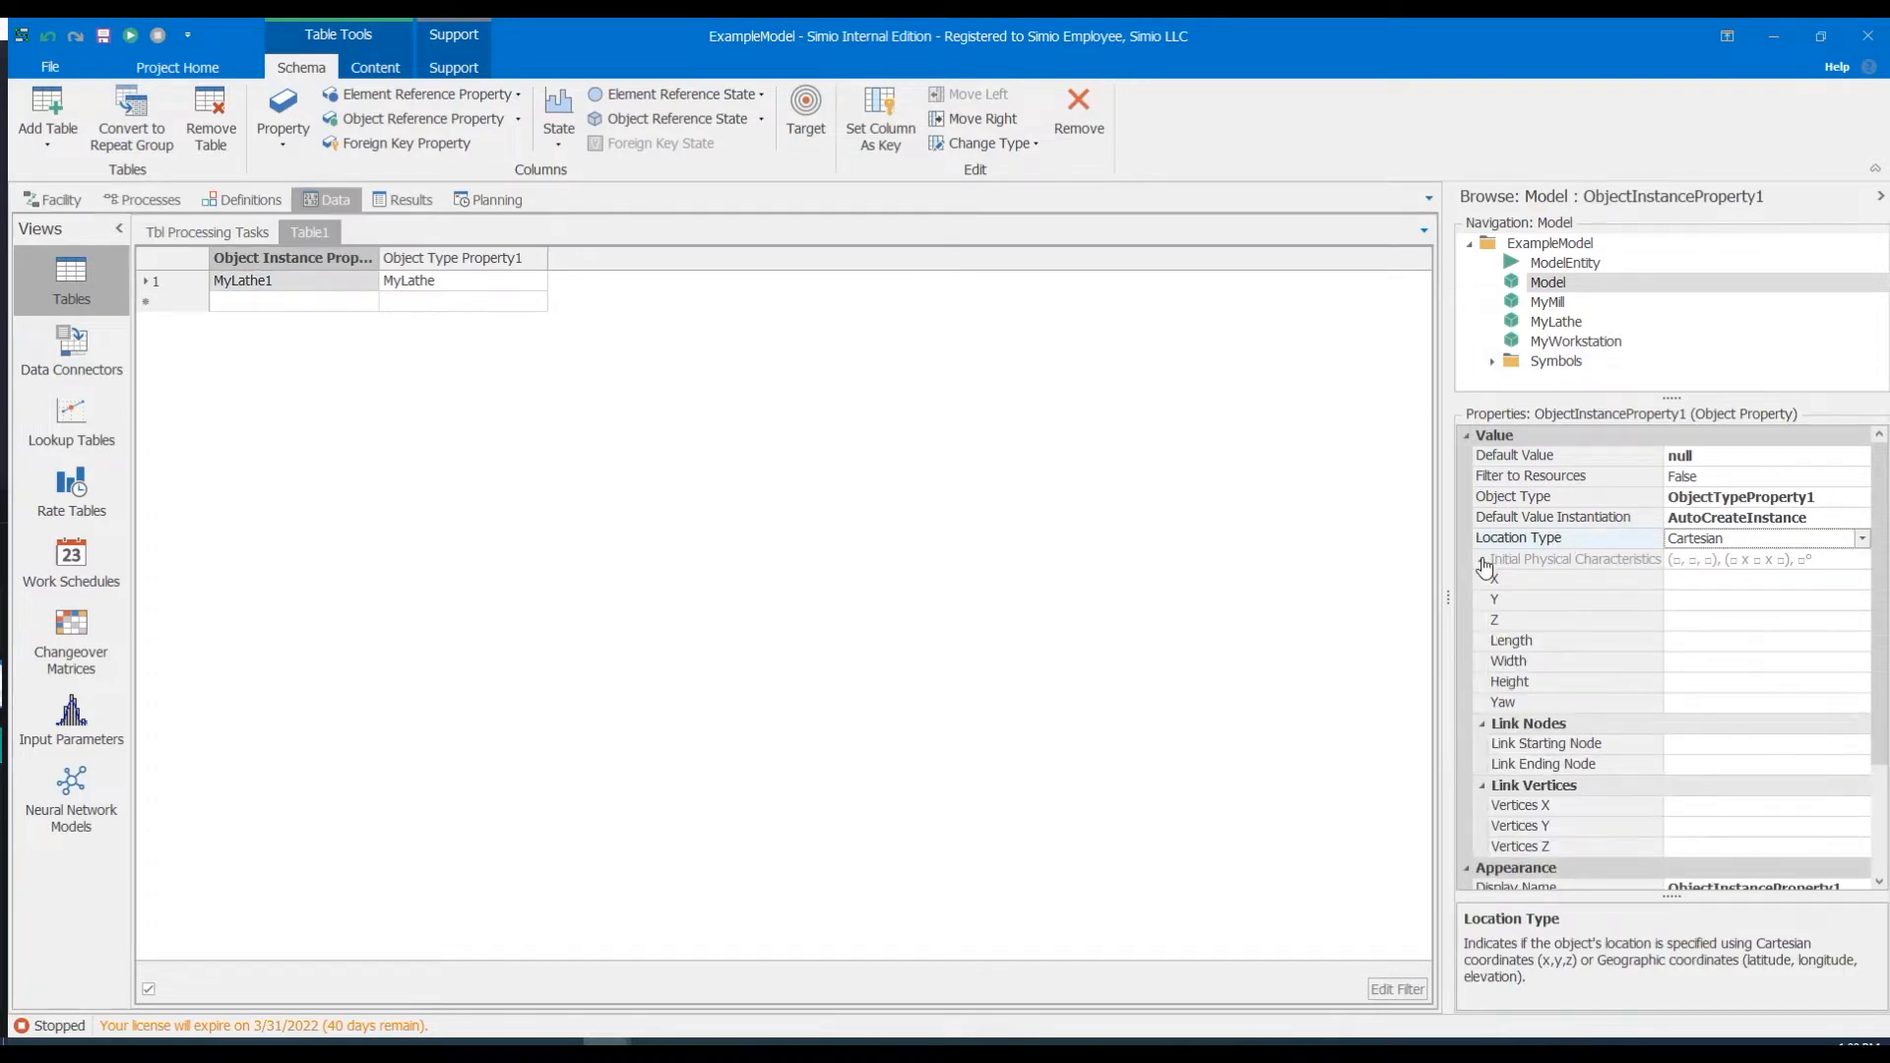
click(1533, 581)
click(1527, 621)
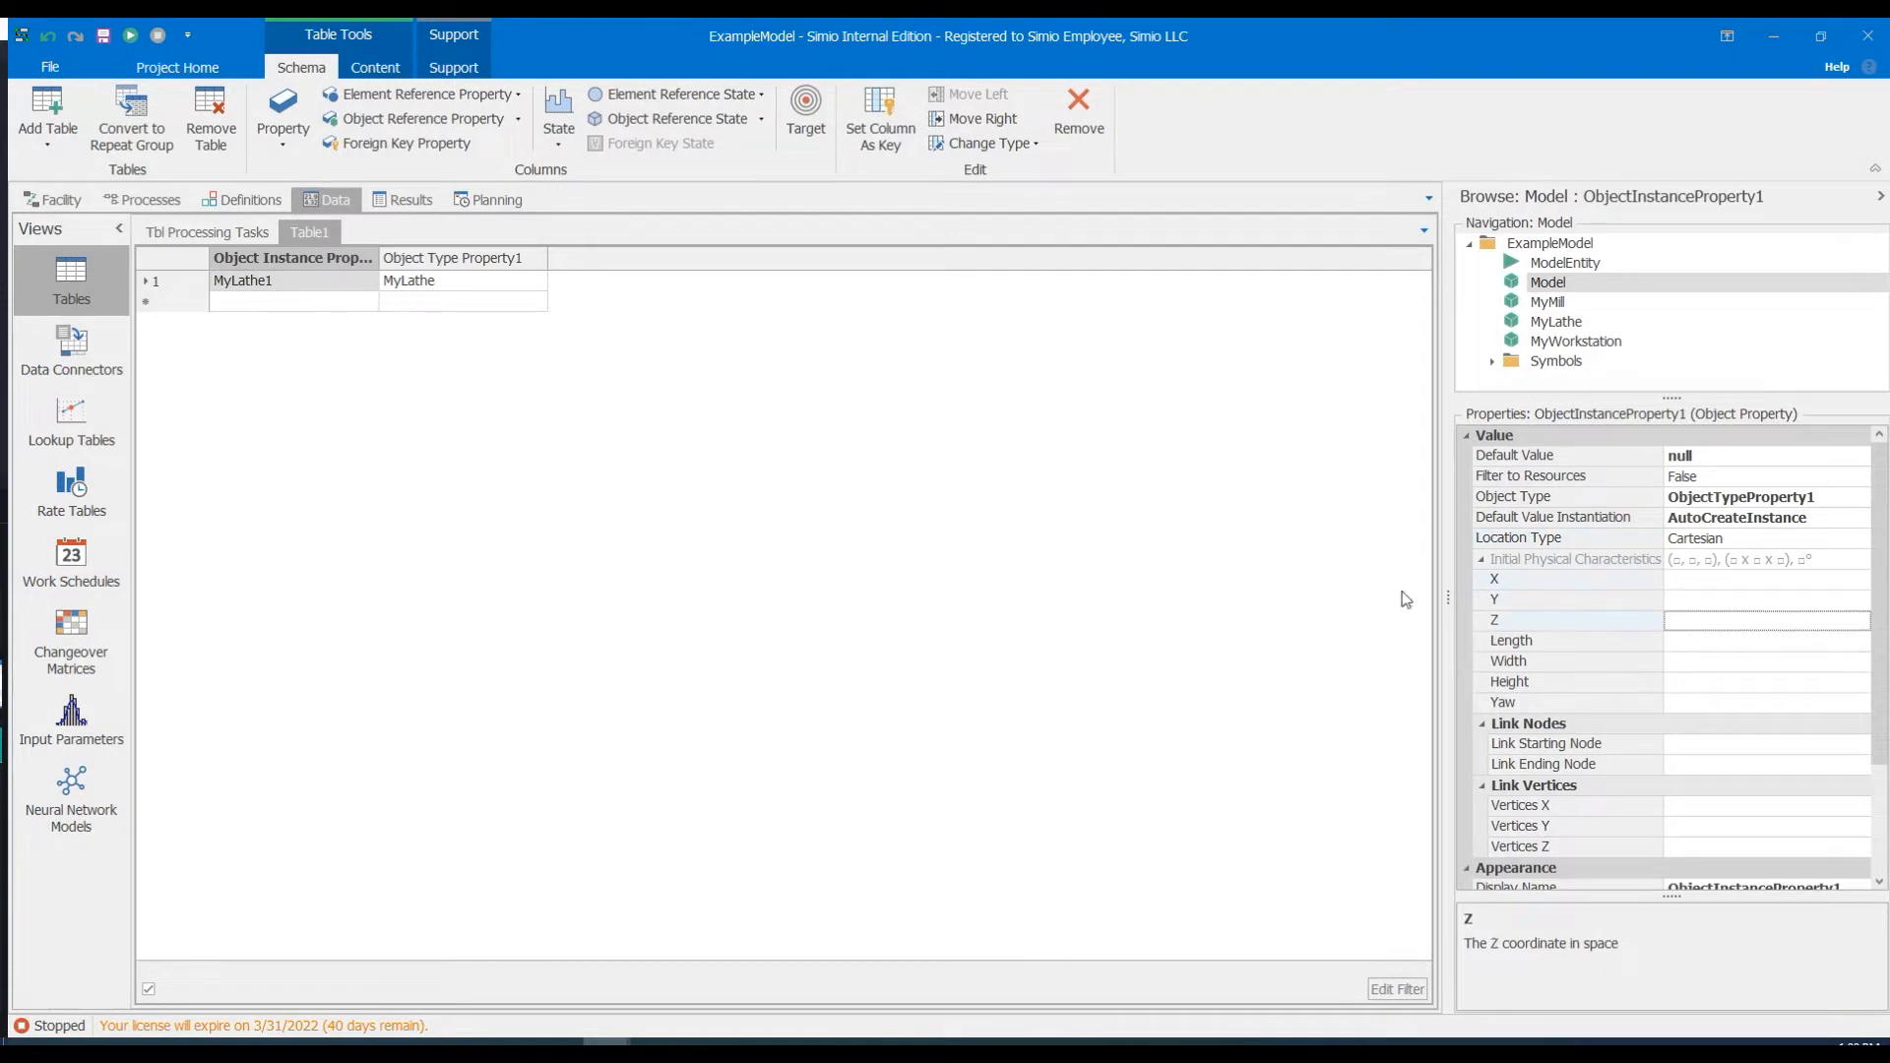
click(286, 143)
click(287, 167)
click(288, 148)
click(296, 169)
Rename Table1's two Real property columns to X and Z.
click(598, 258)
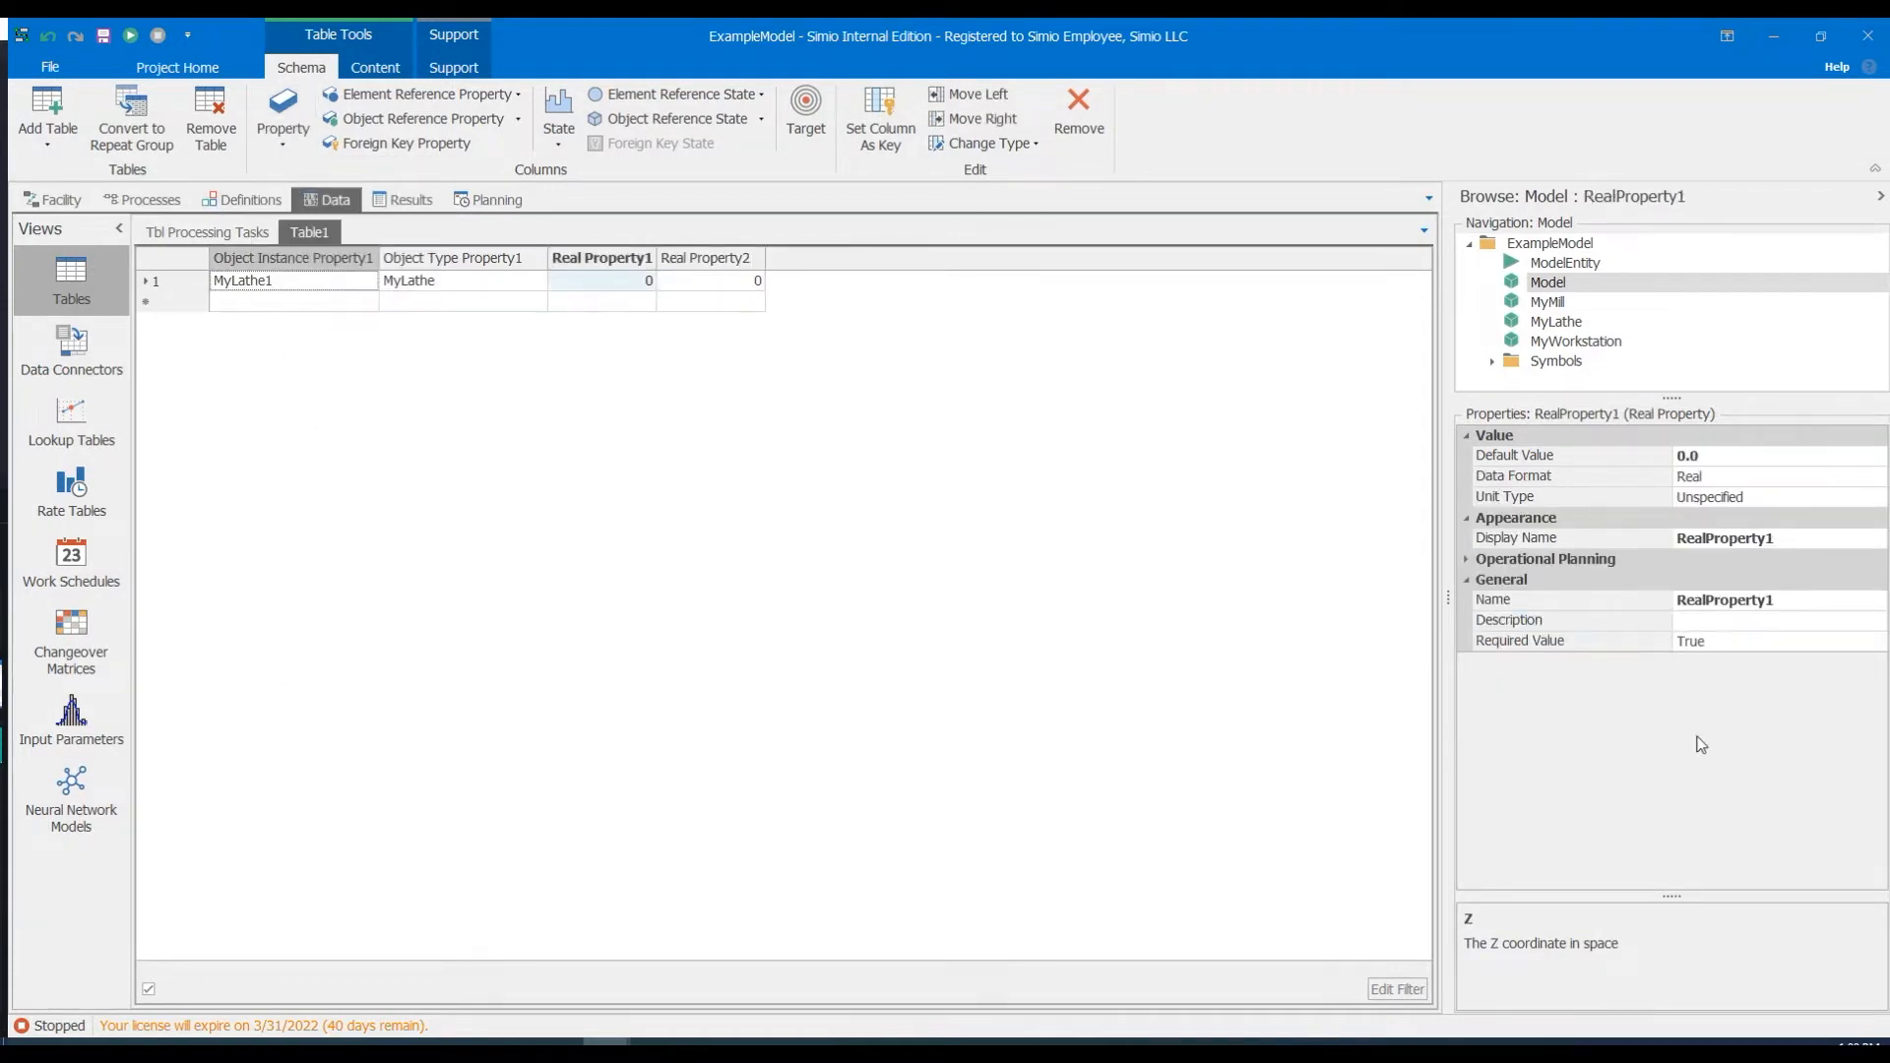
click(1804, 601)
text(X)
key(Return)
click(691, 260)
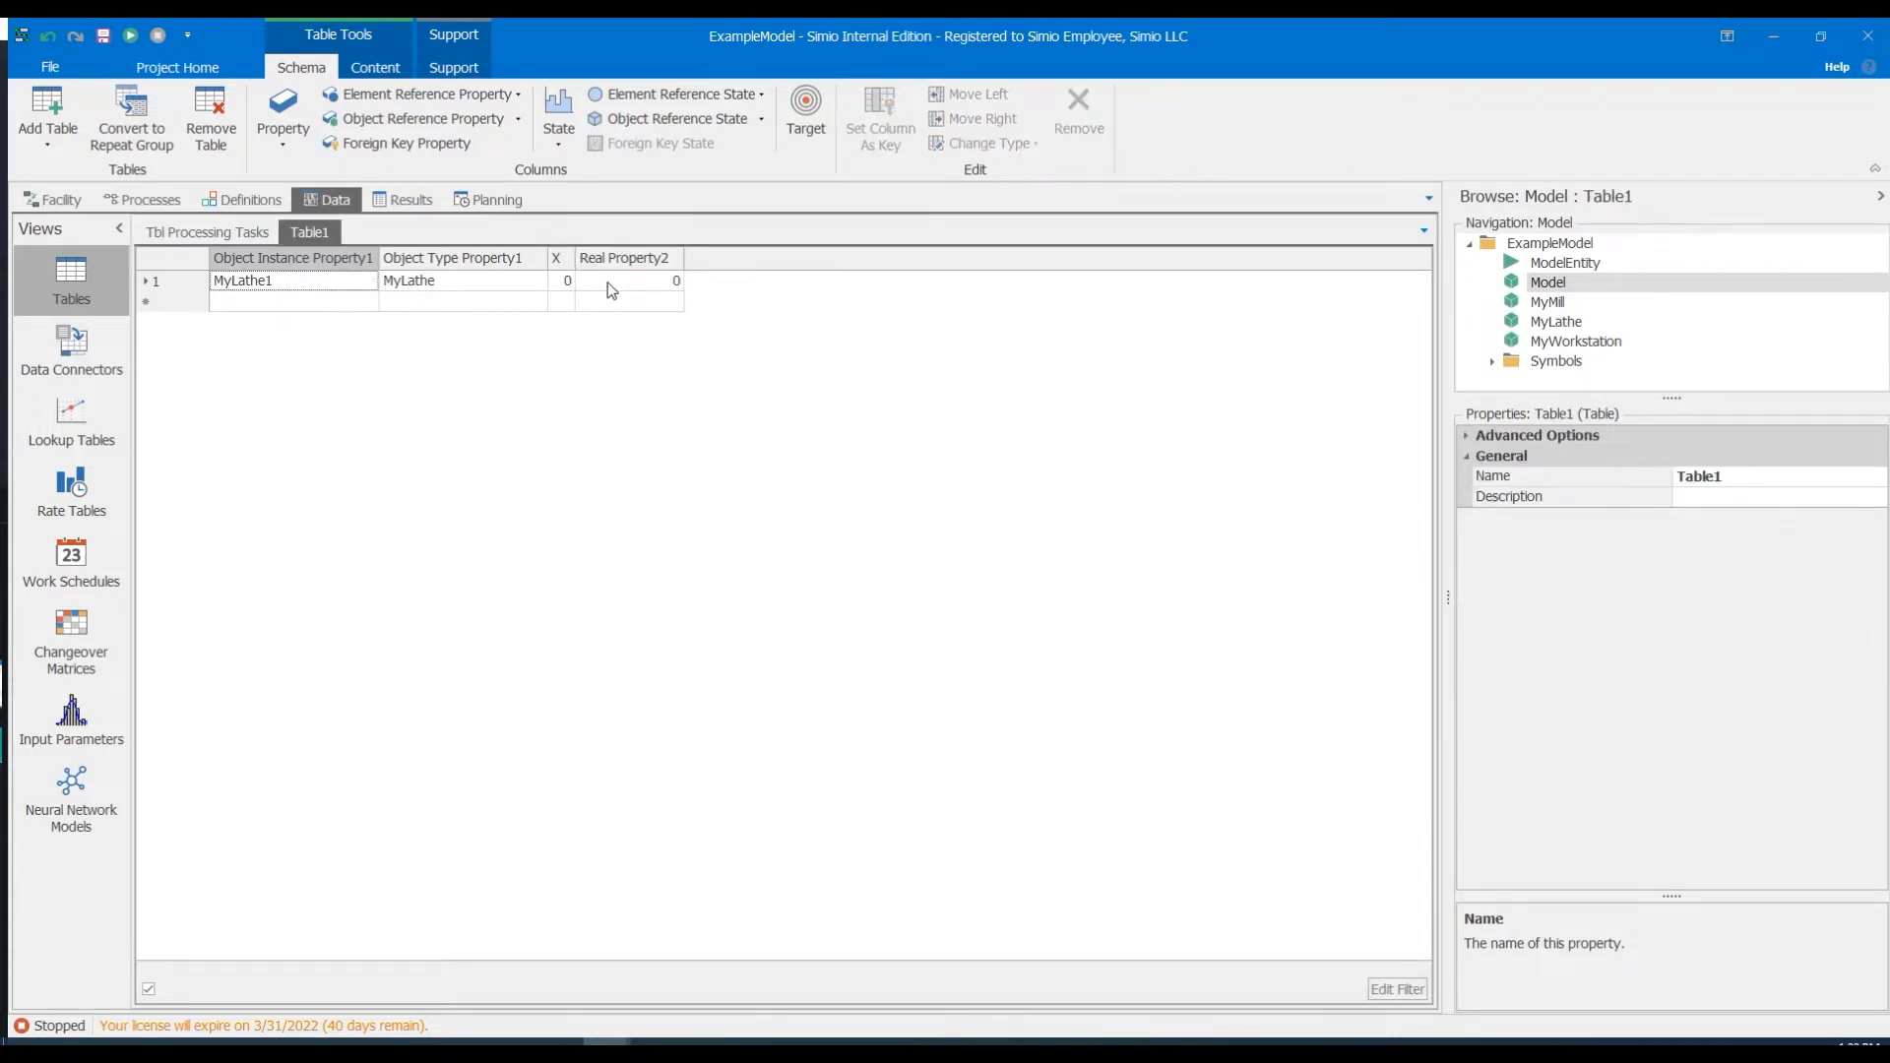
click(625, 258)
click(1789, 601)
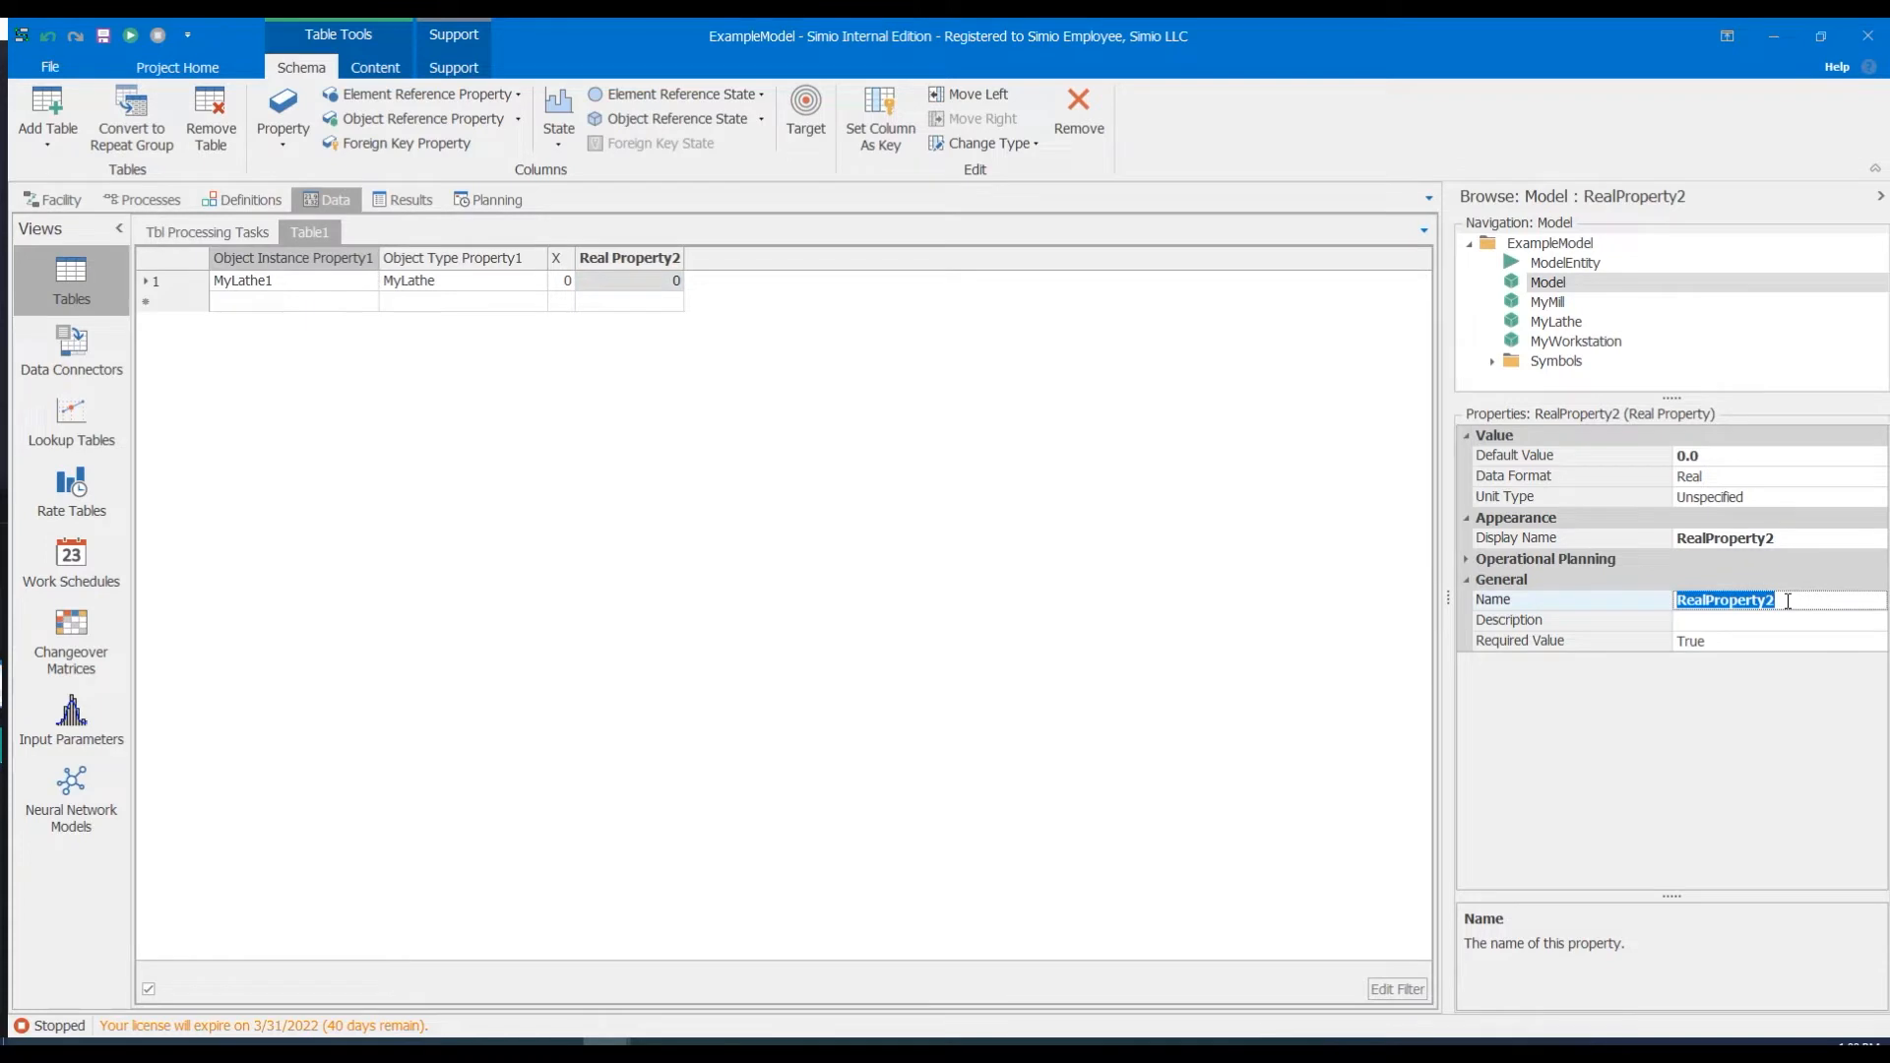
text(Z)
click(575, 339)
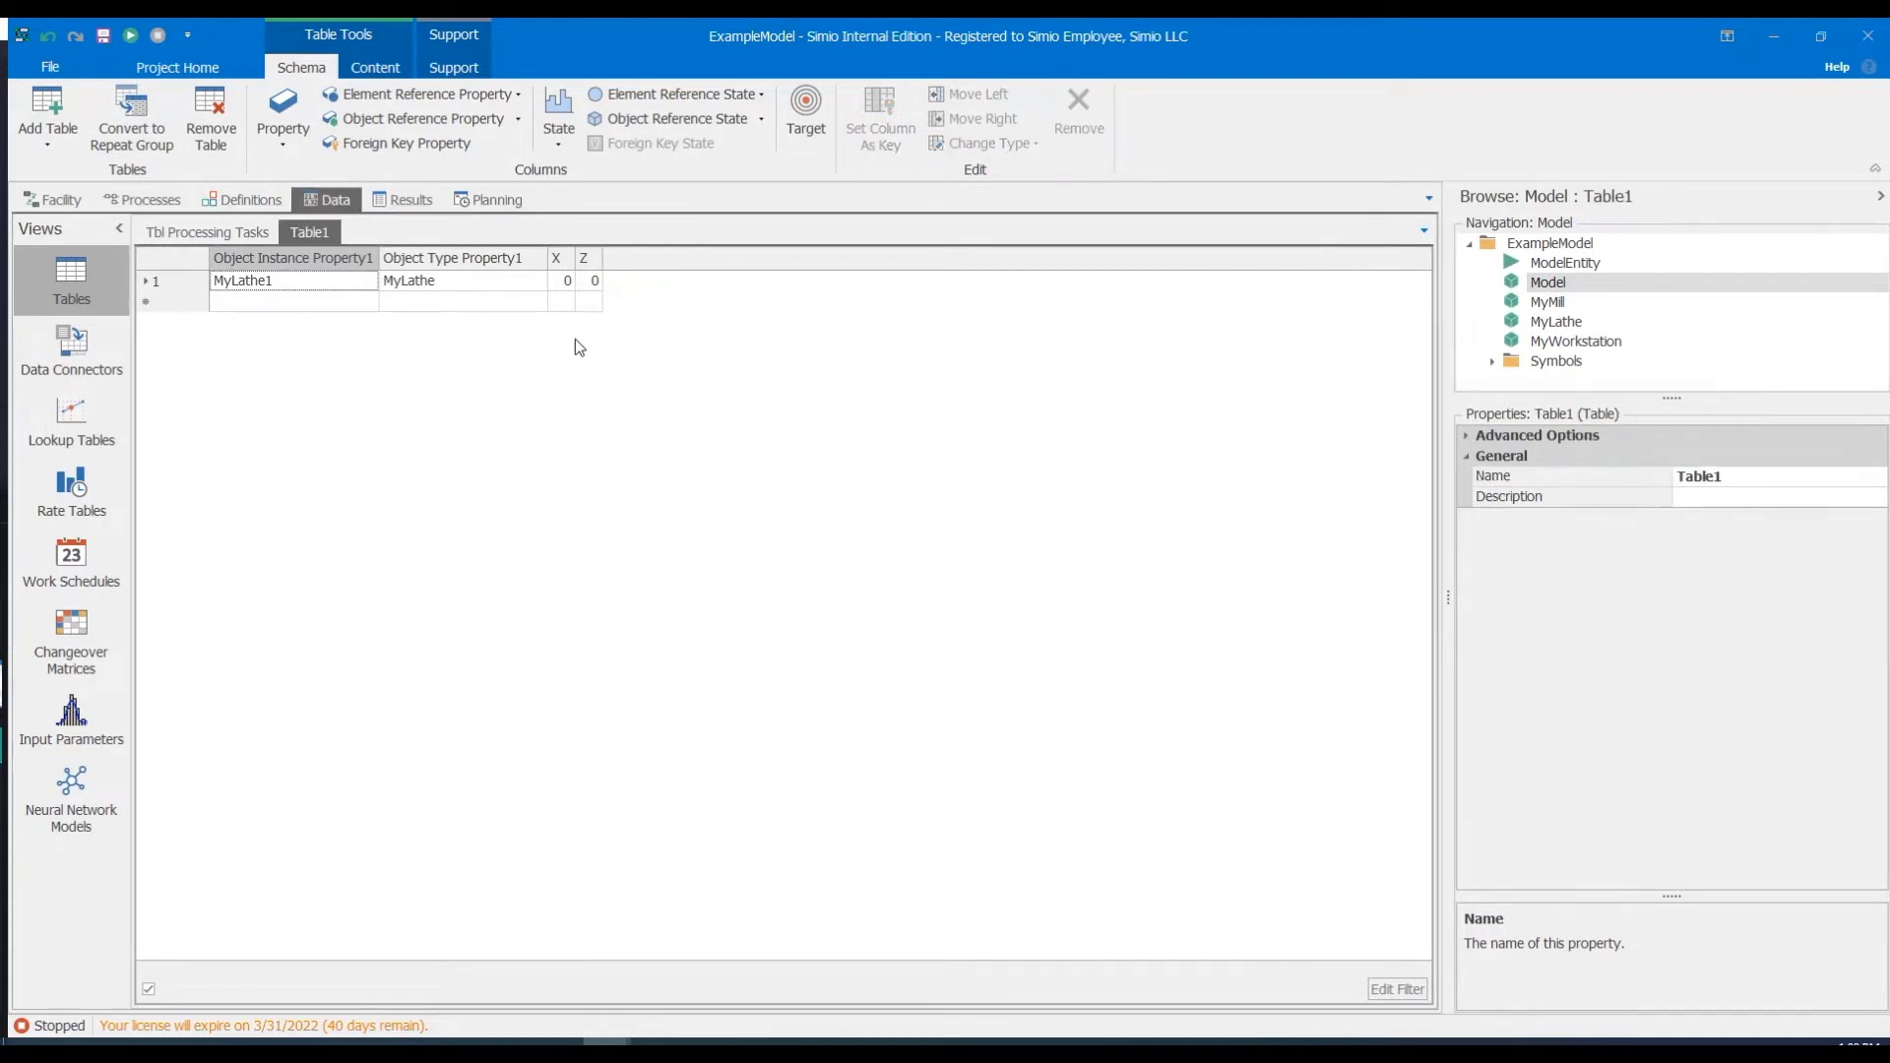
Map the object instance column's initial X and Z coordinates to the table's X and Z columns.
click(297, 261)
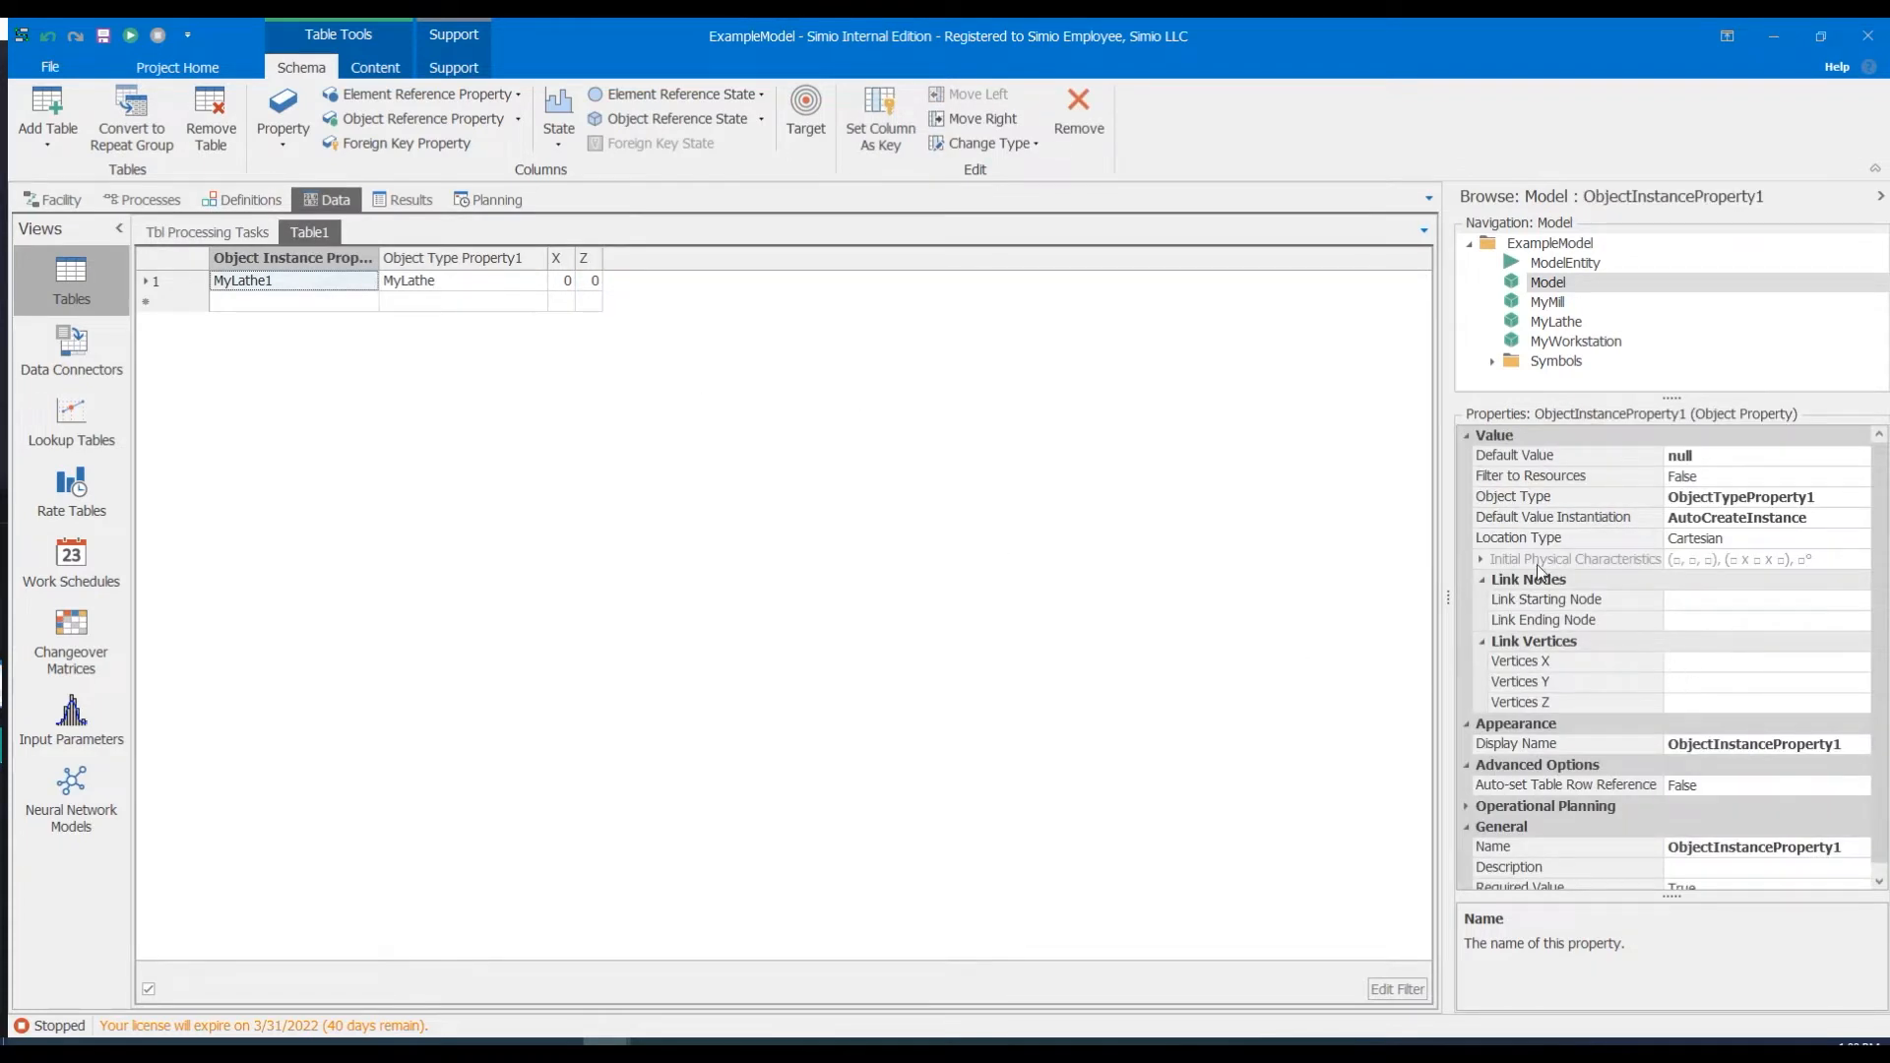
click(1480, 559)
click(1713, 580)
text(X)
click(1696, 622)
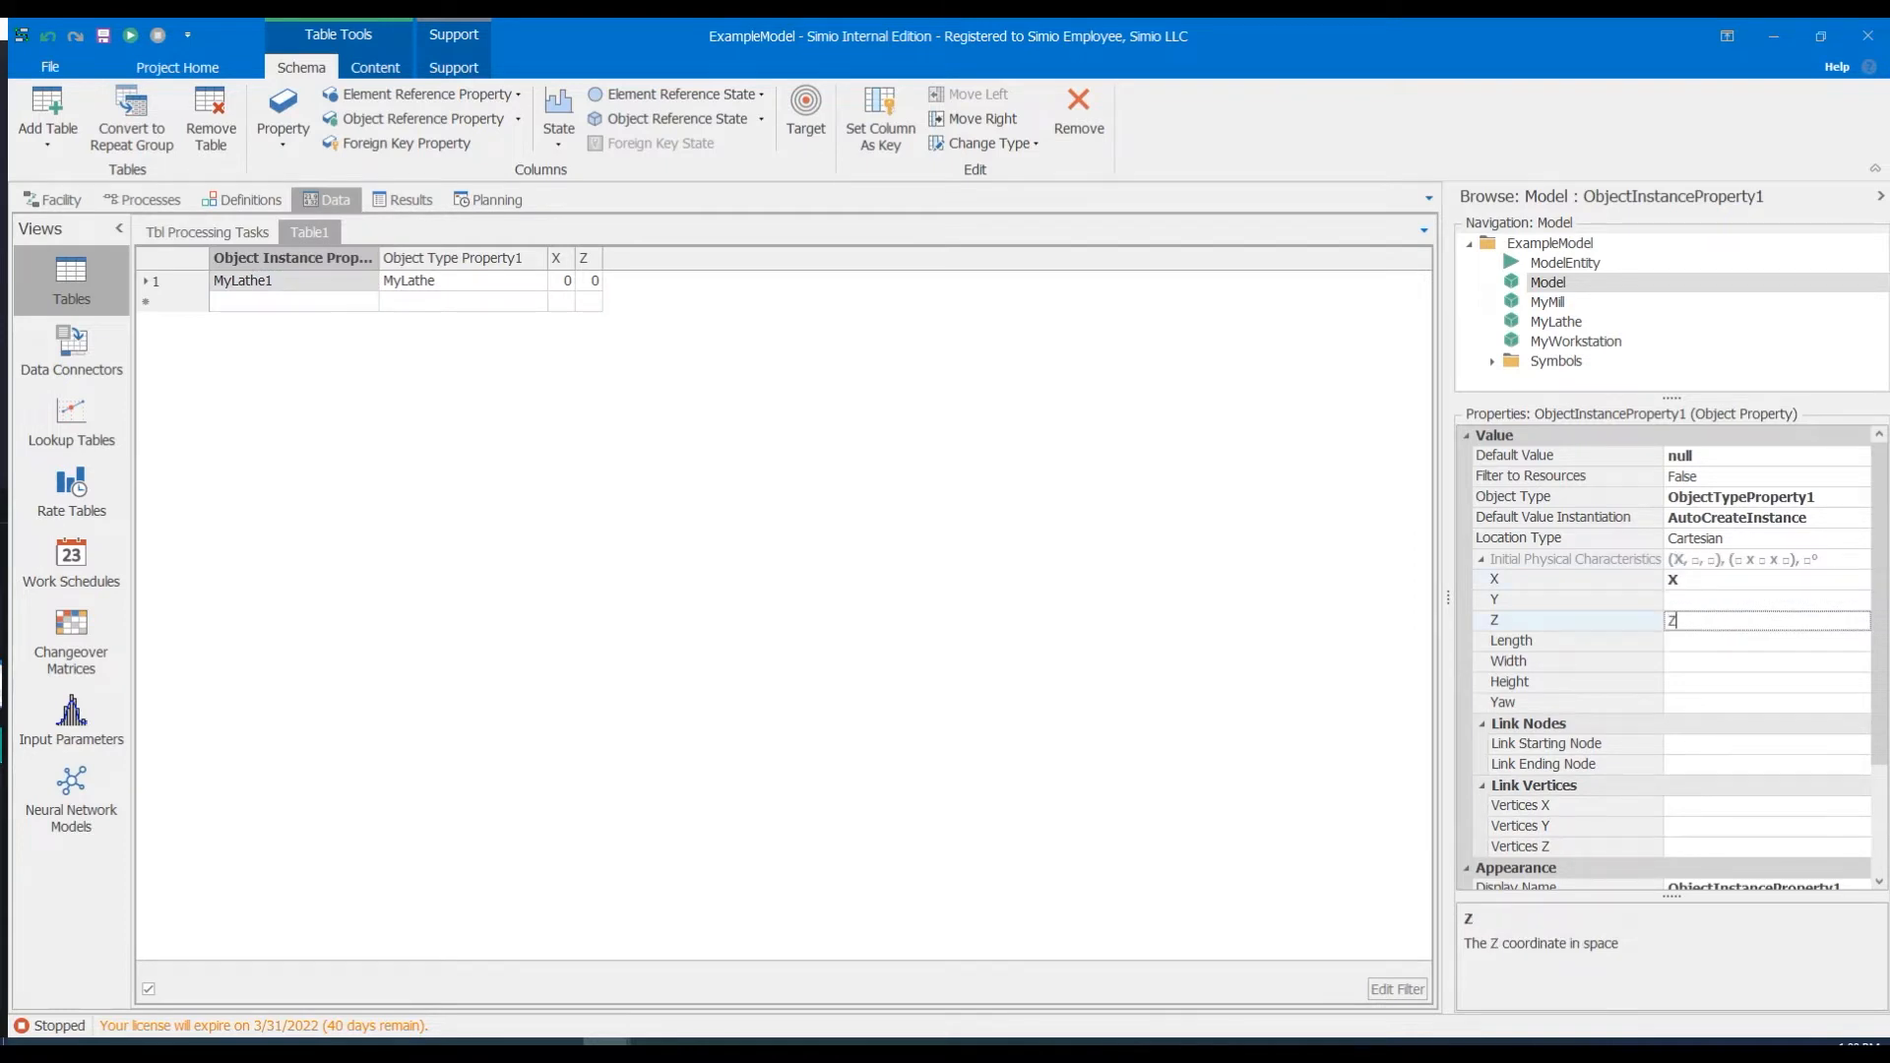
text(Z)
click(782, 471)
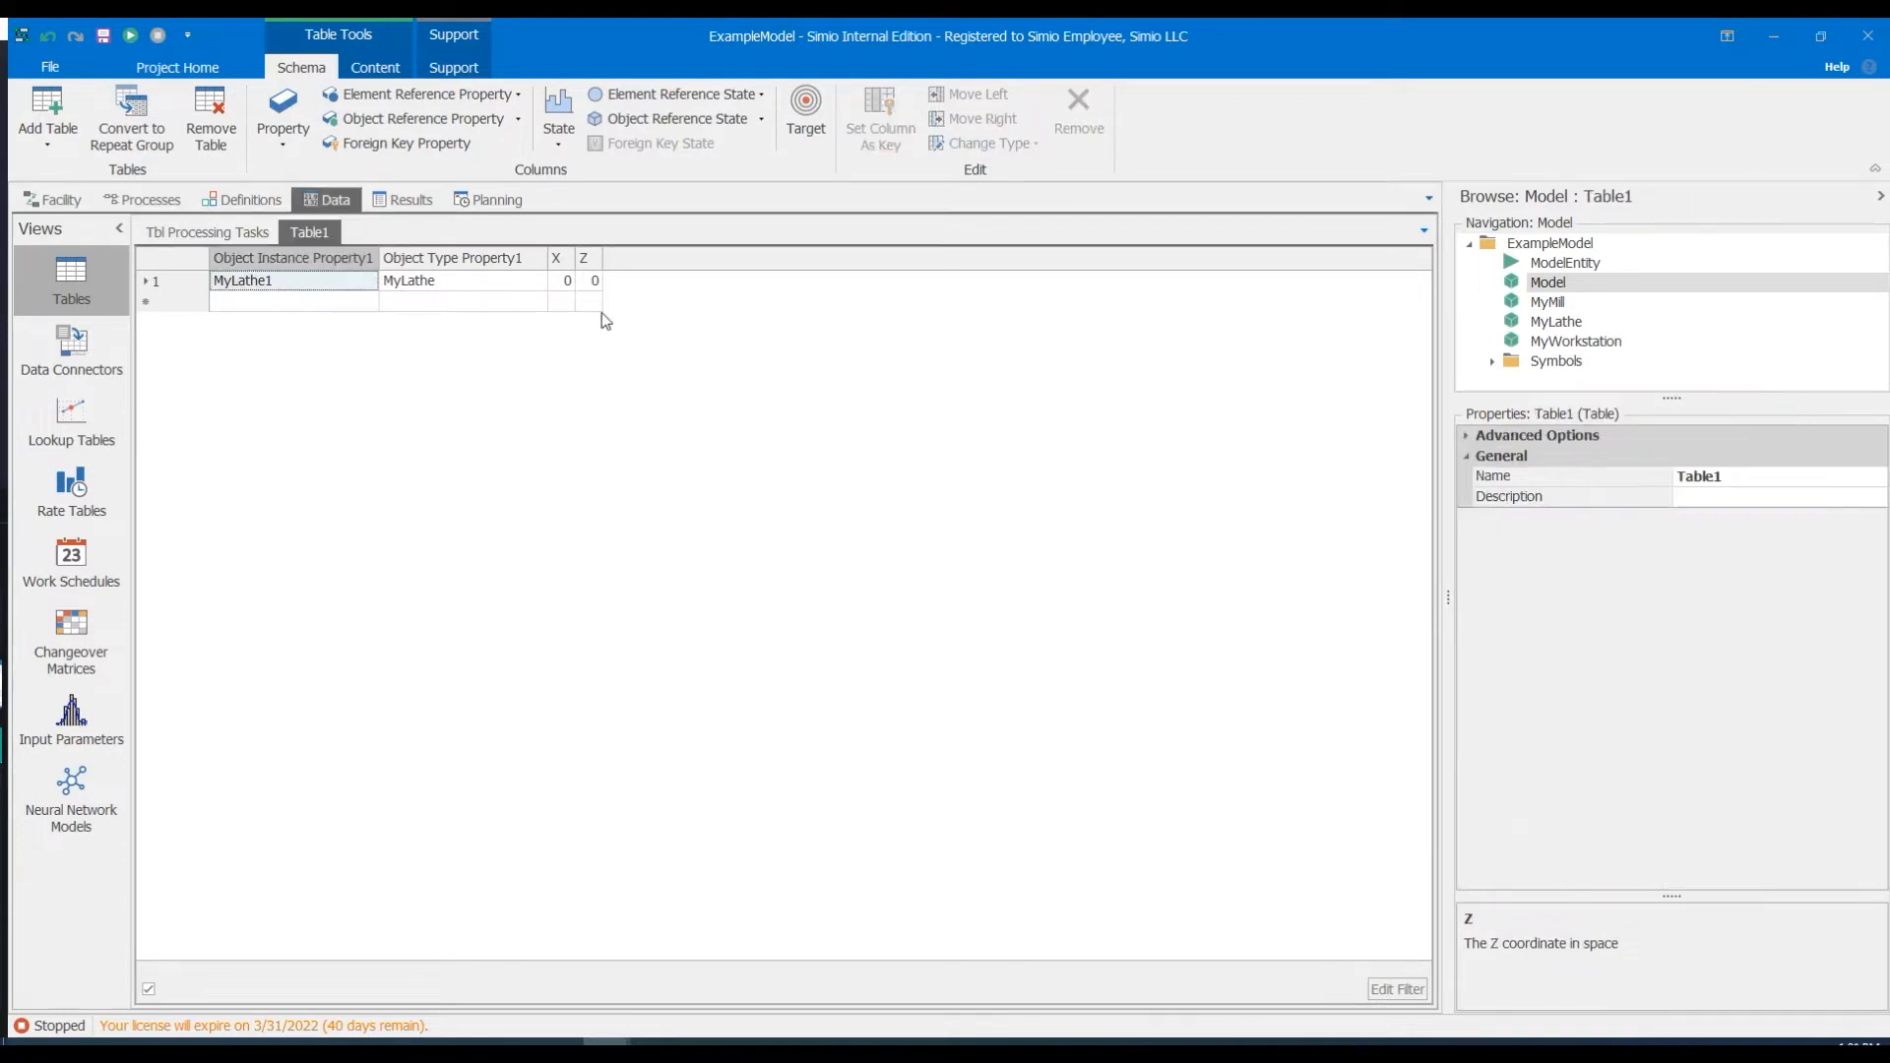
Look up Lathe1's location coordinates in its physical characteristics in the facility.
click(567, 280)
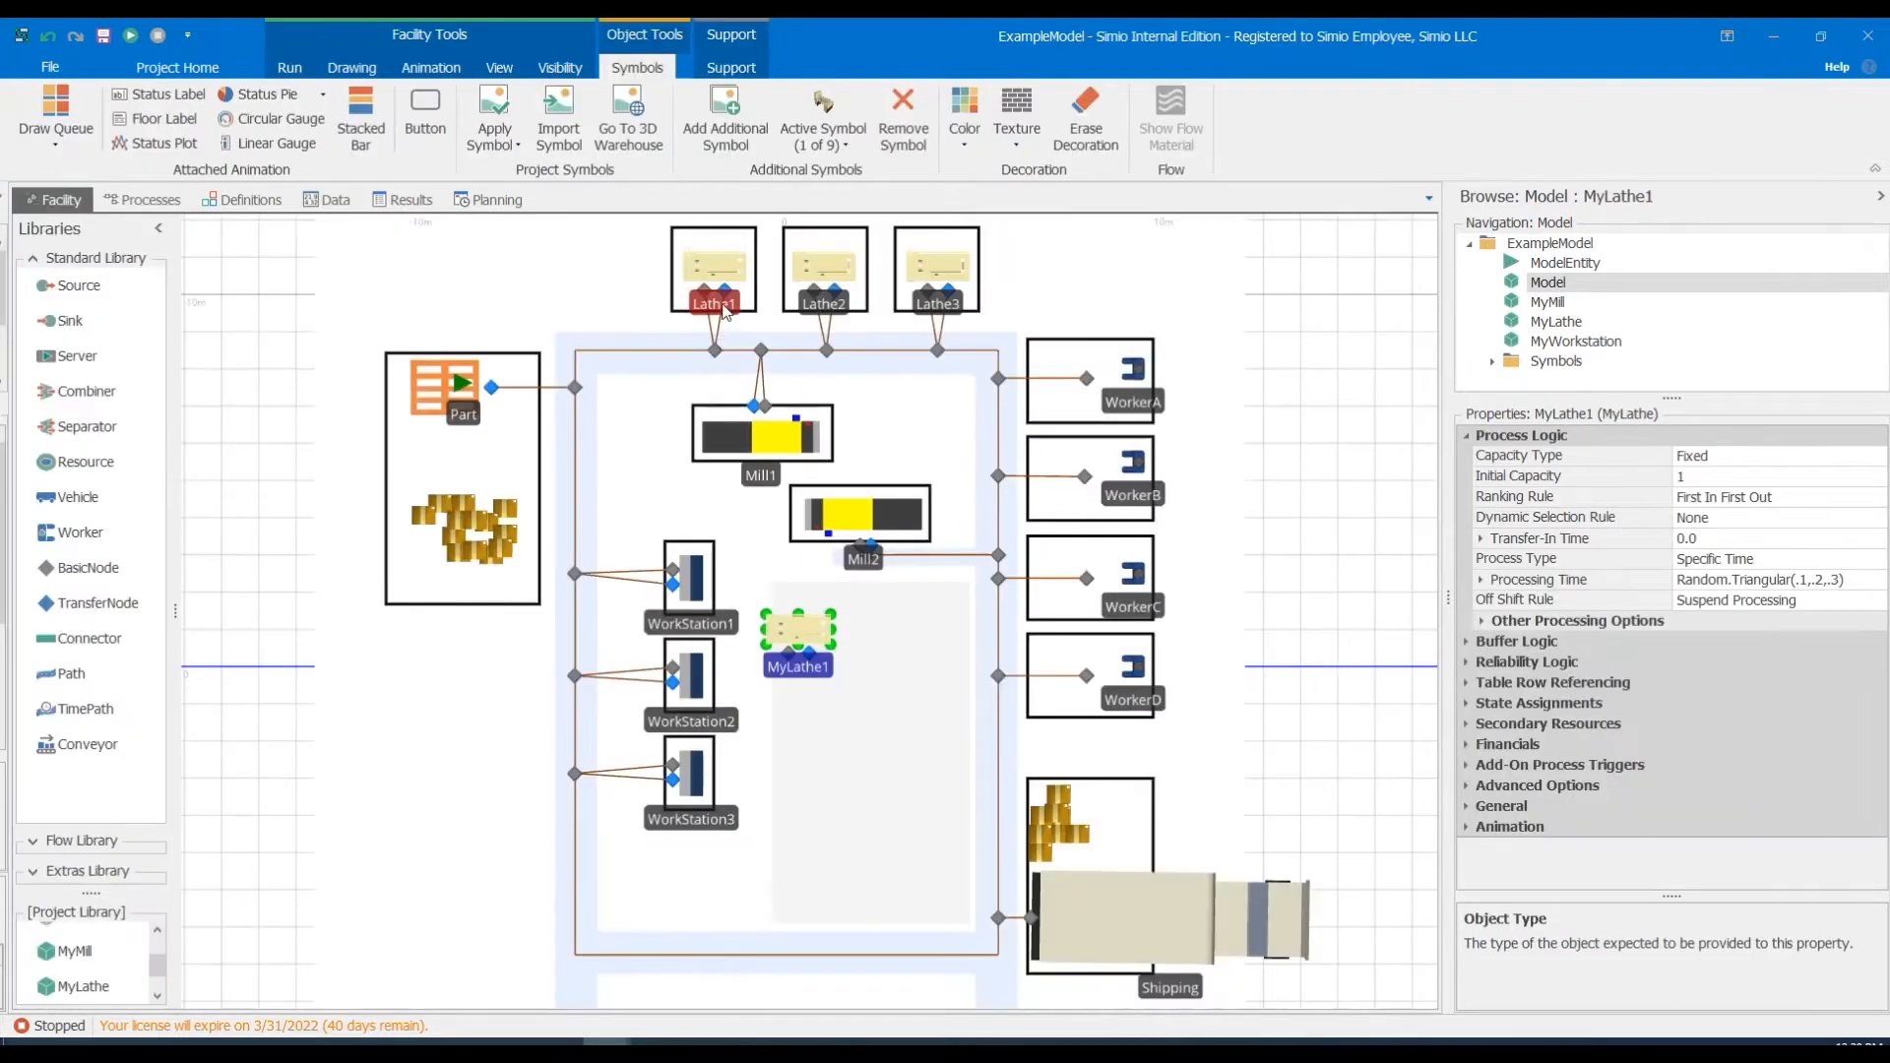
click(722, 305)
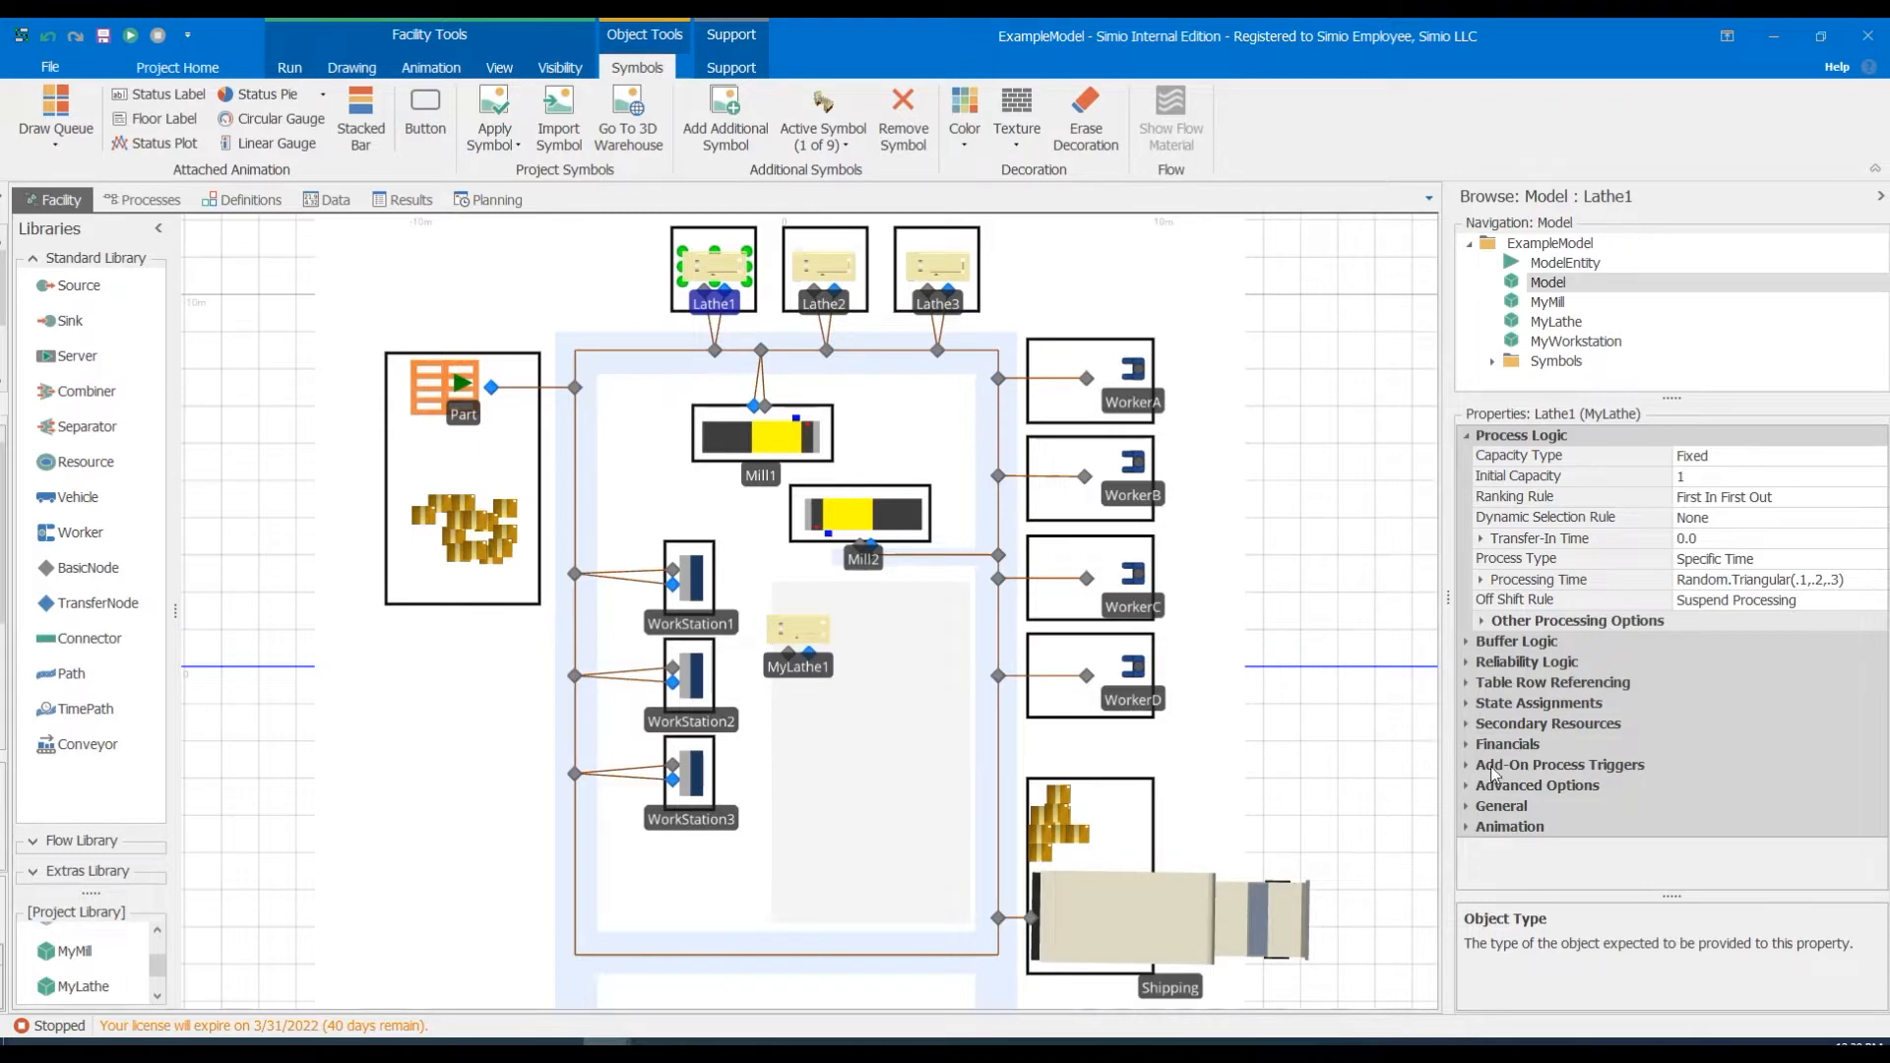
click(1466, 809)
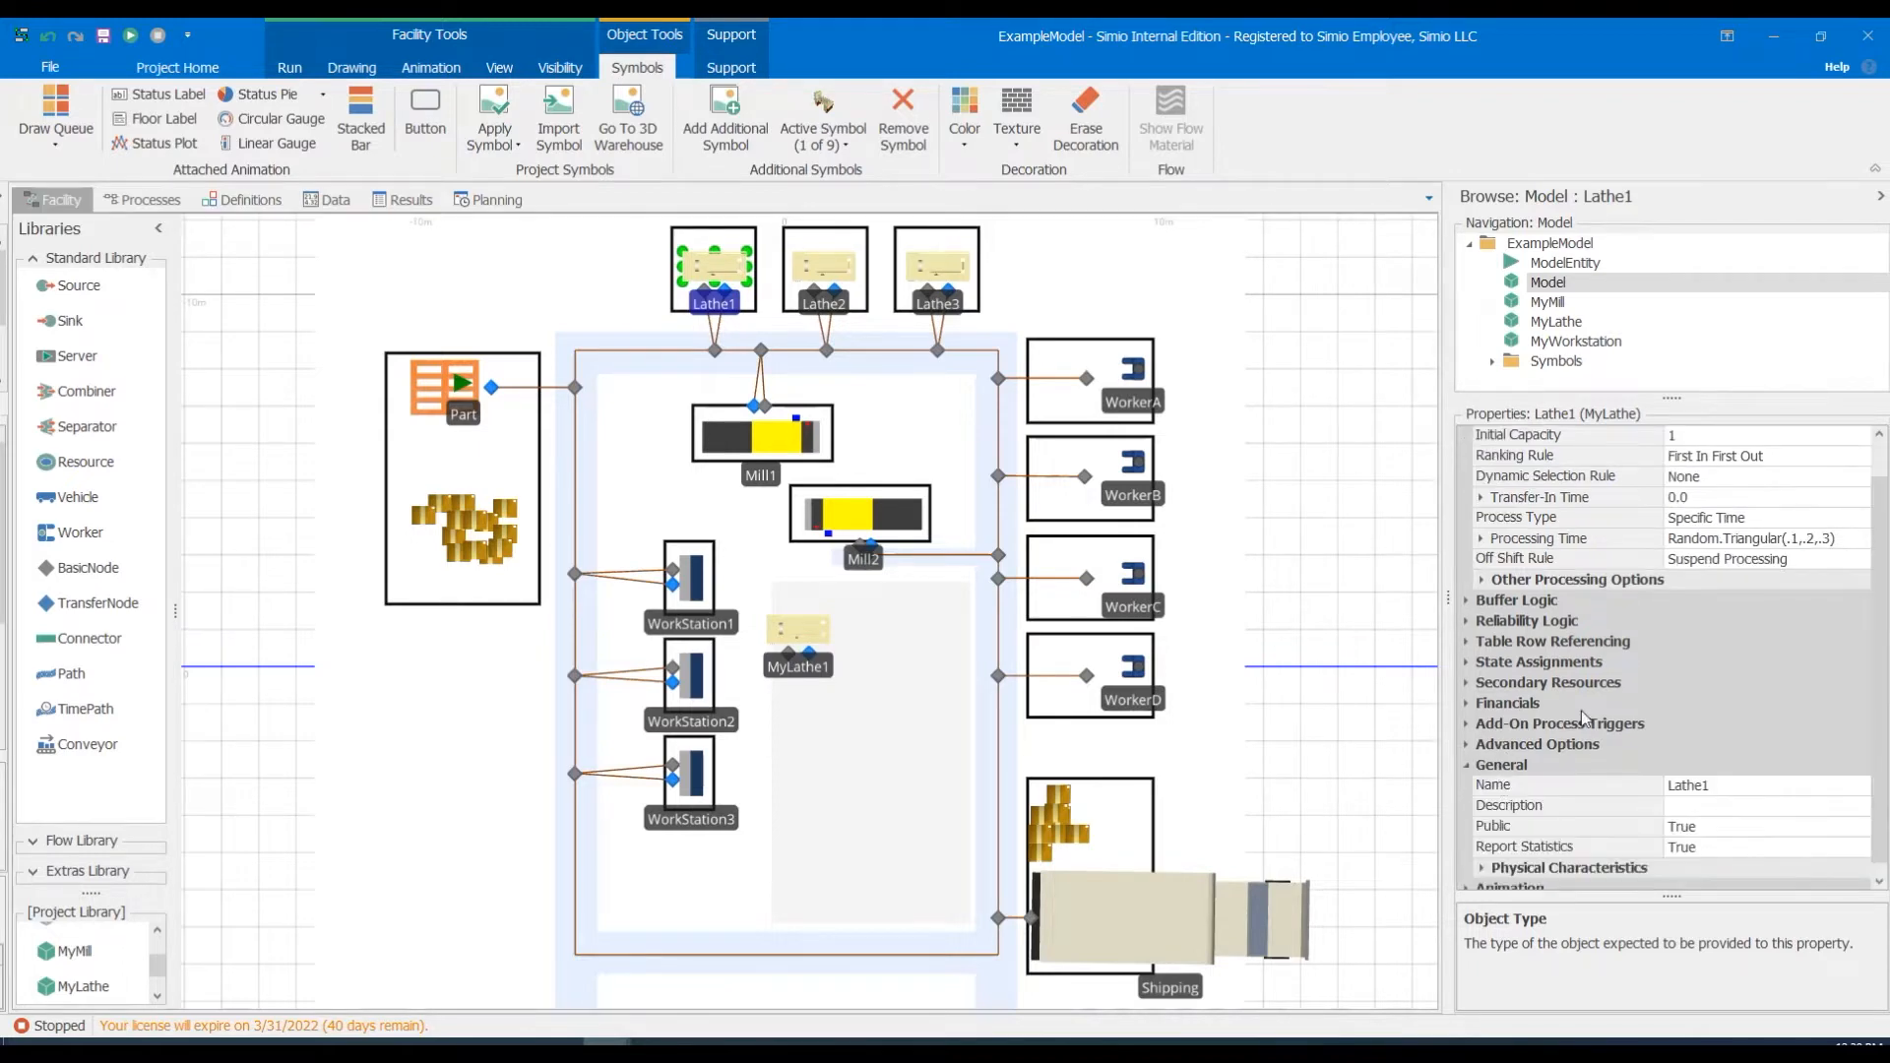
scroll(1587, 711, down, 1)
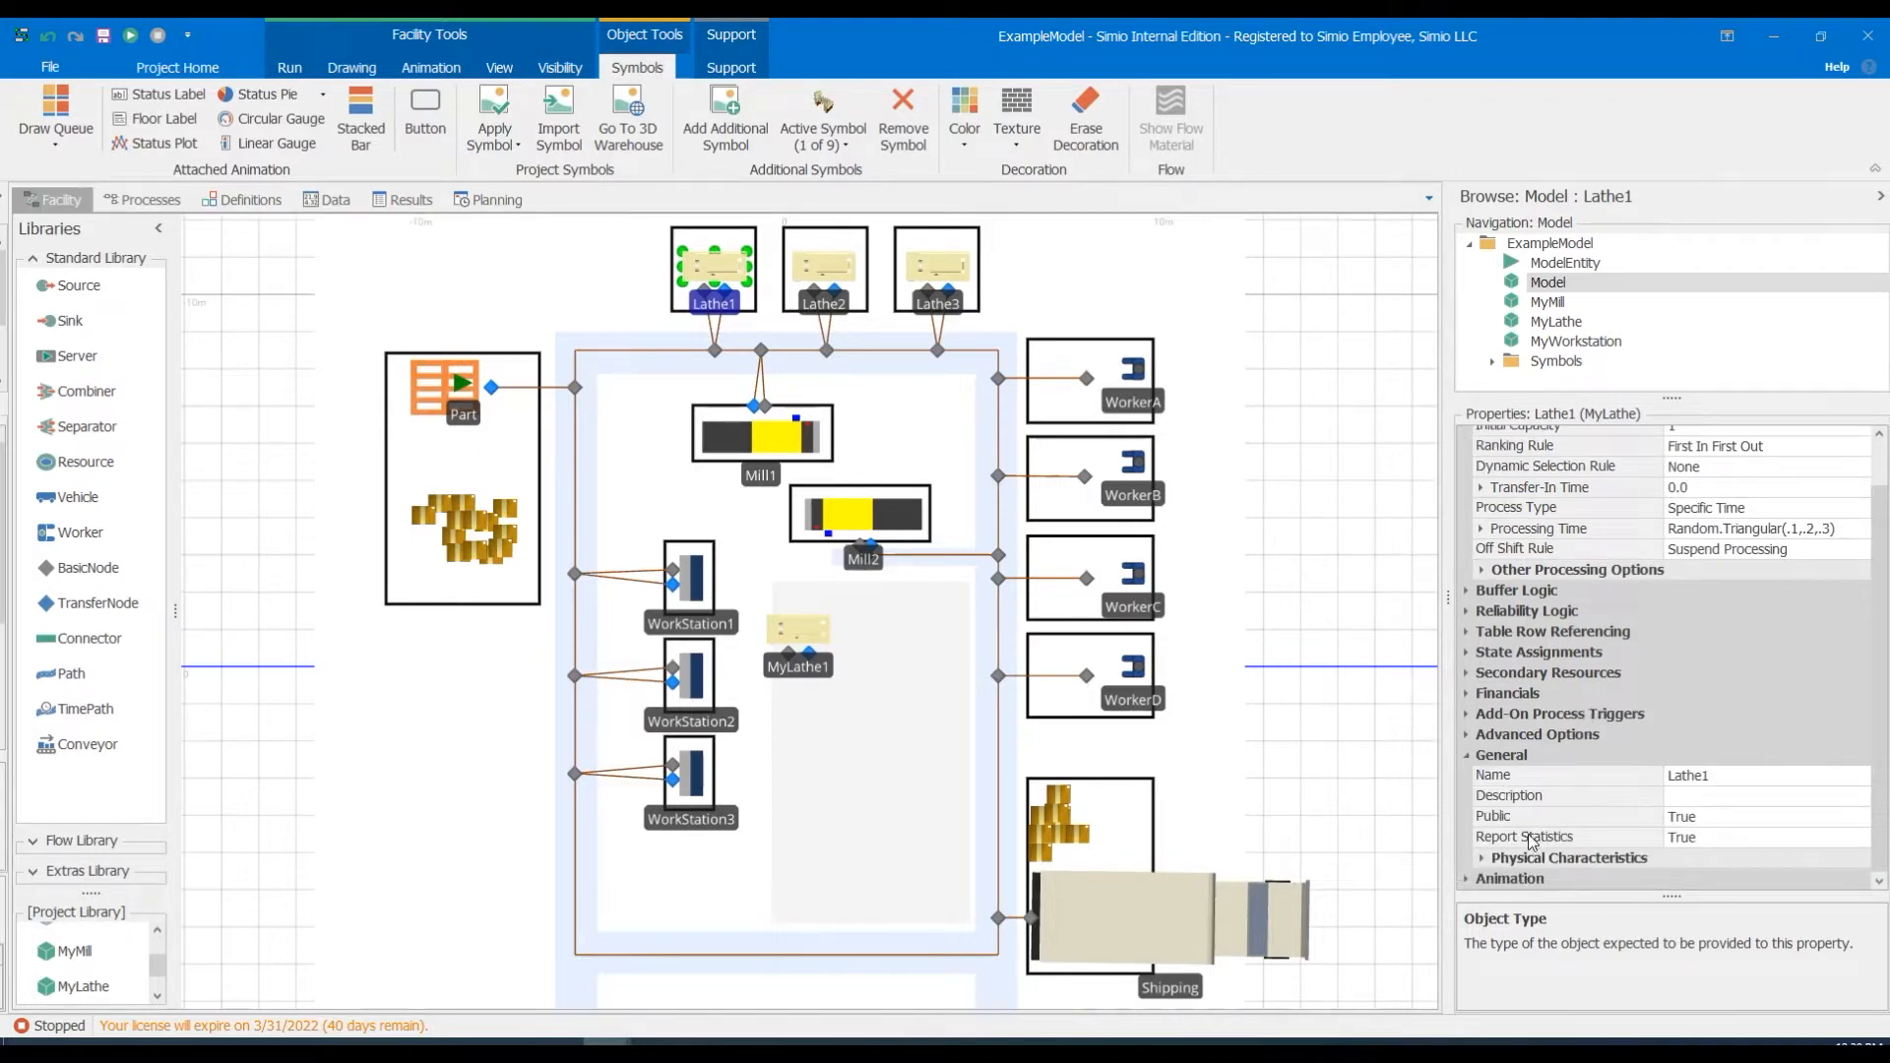
click(1481, 858)
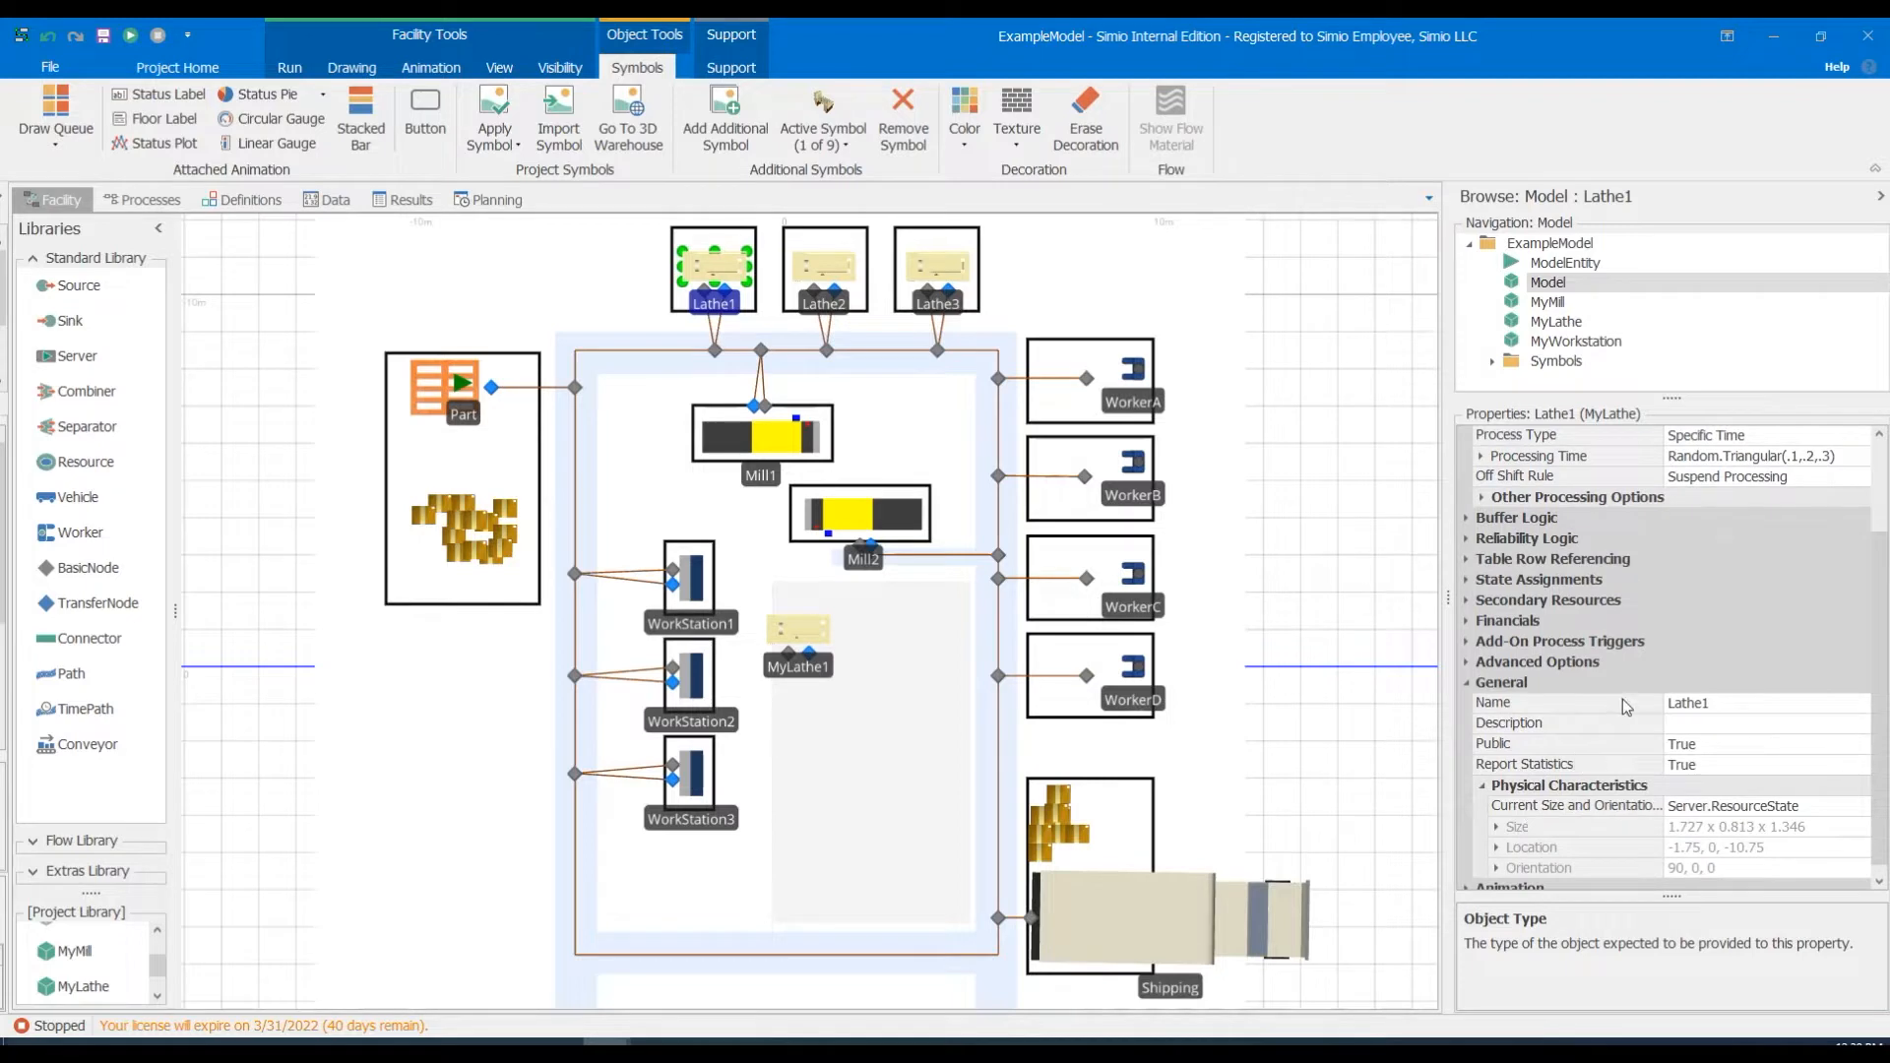
scroll(1622, 703, down, 1)
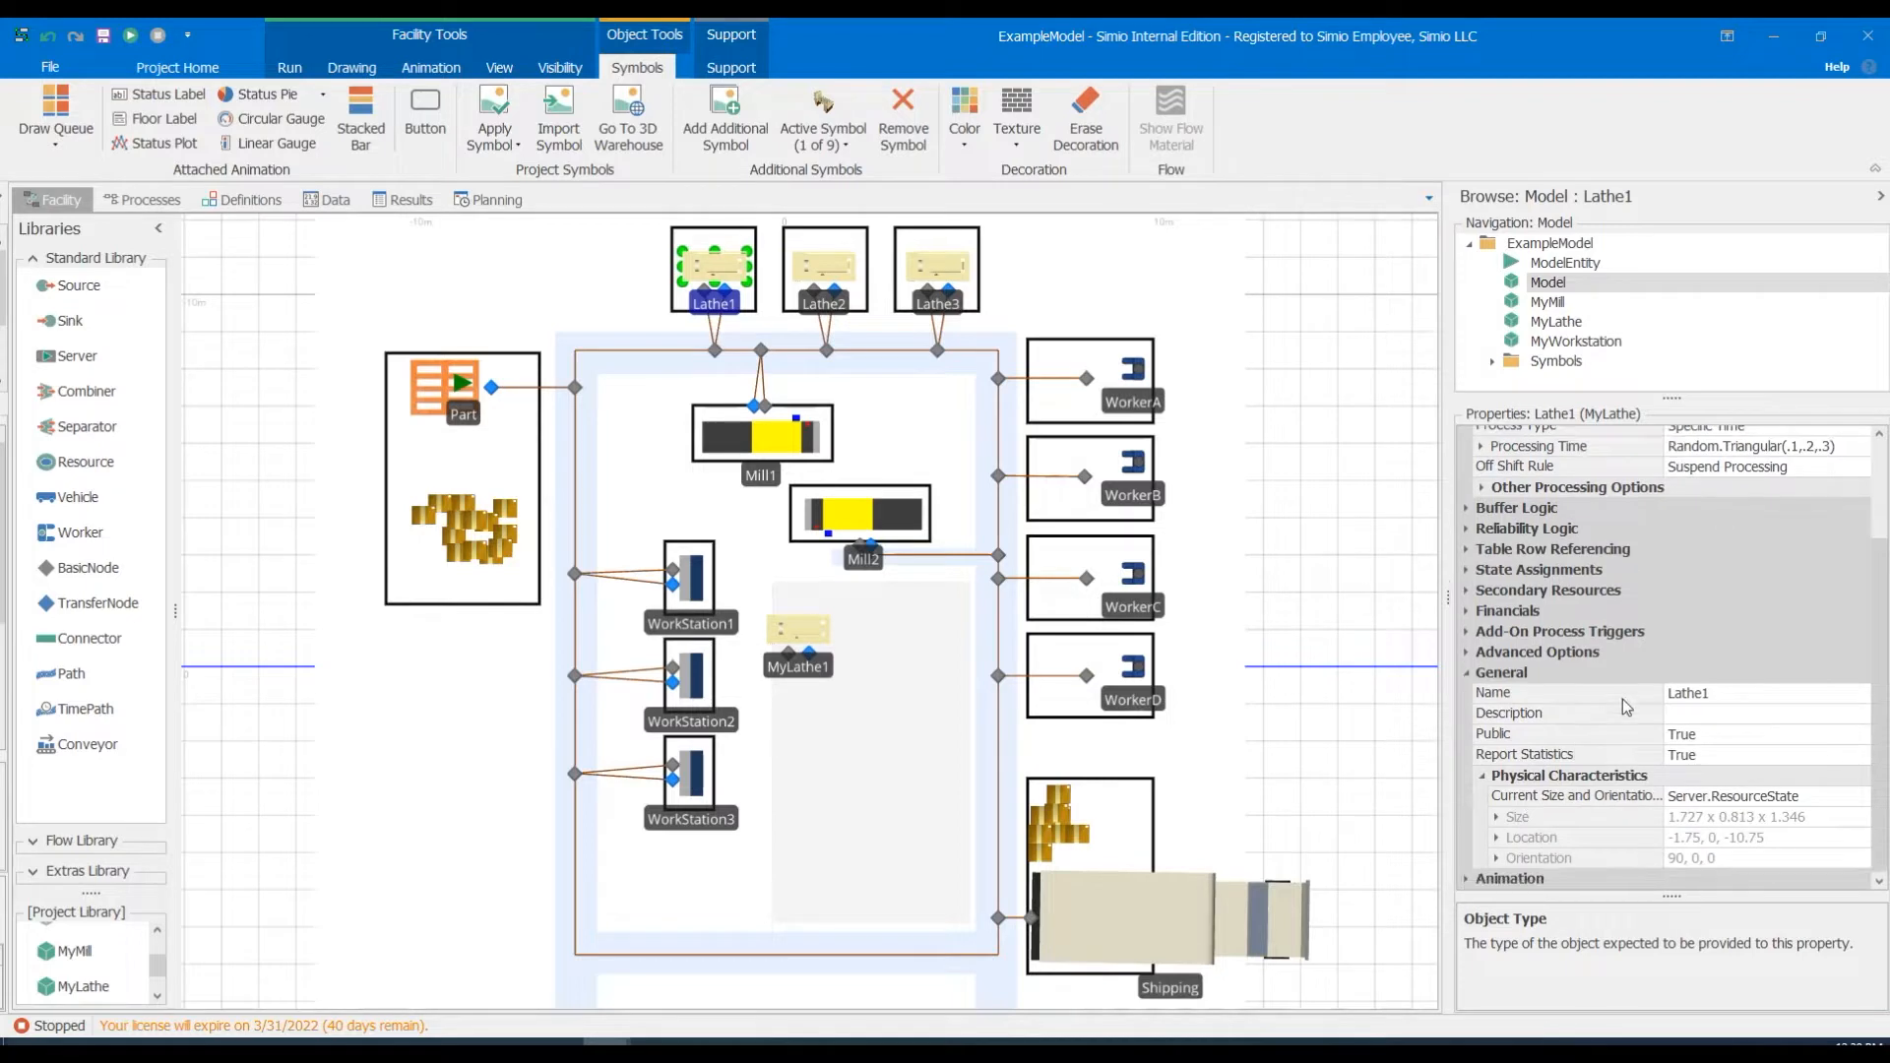
click(1497, 838)
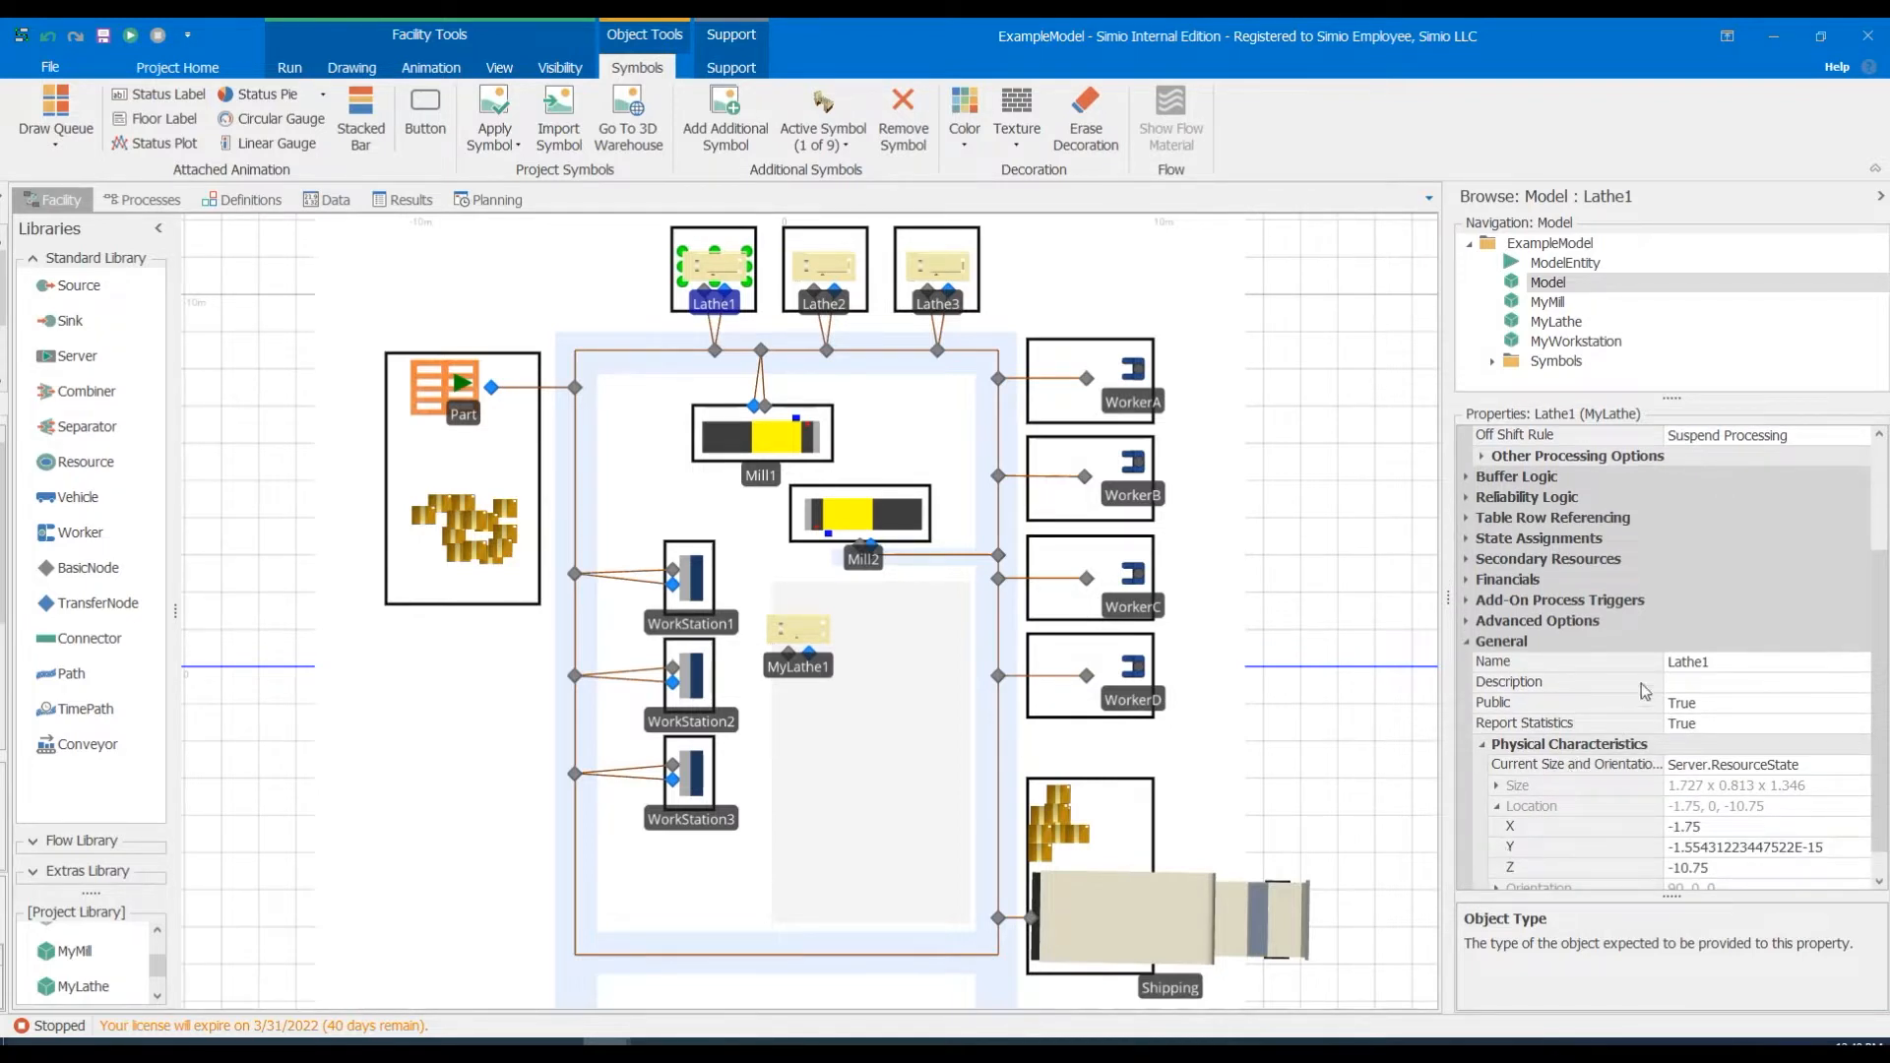
Show the physical characteristics of all MyLathe objects in the properties spreadsheet alongside Table1.
scroll(1646, 692, down, 1)
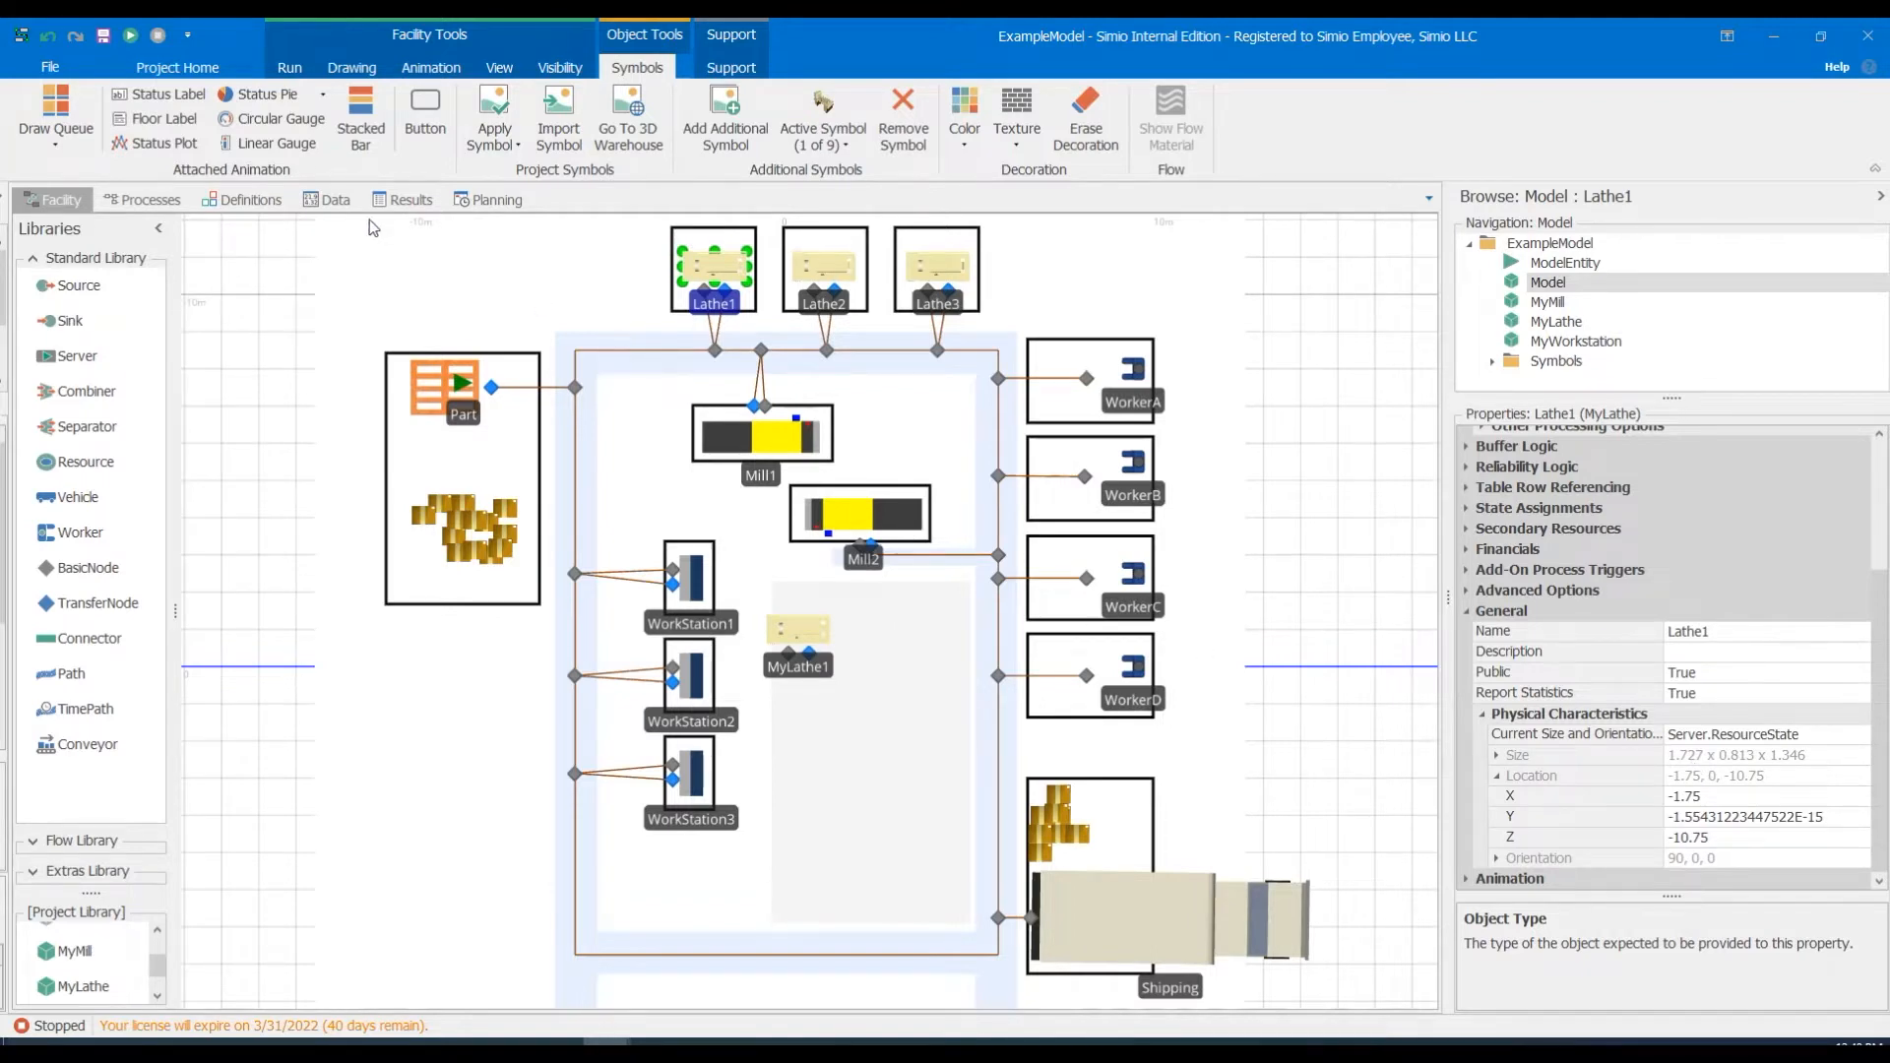
click(328, 200)
click(162, 68)
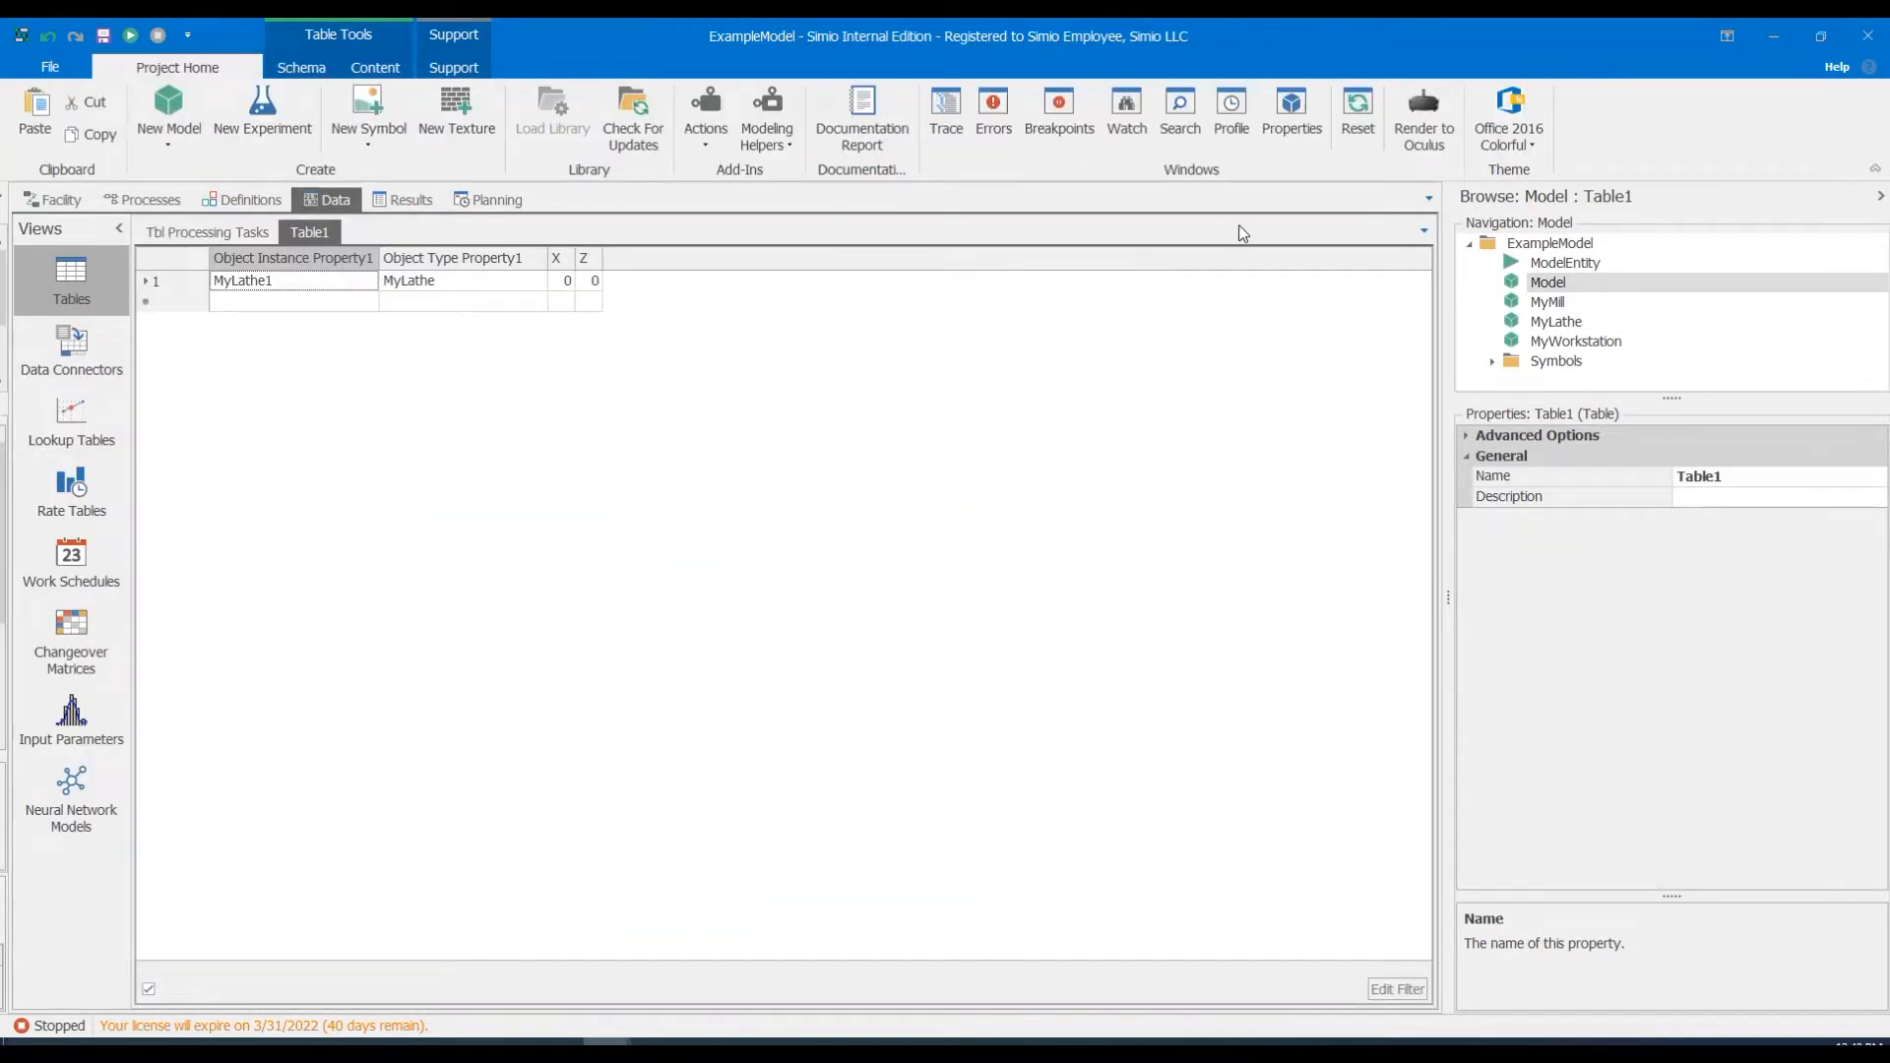
click(1297, 140)
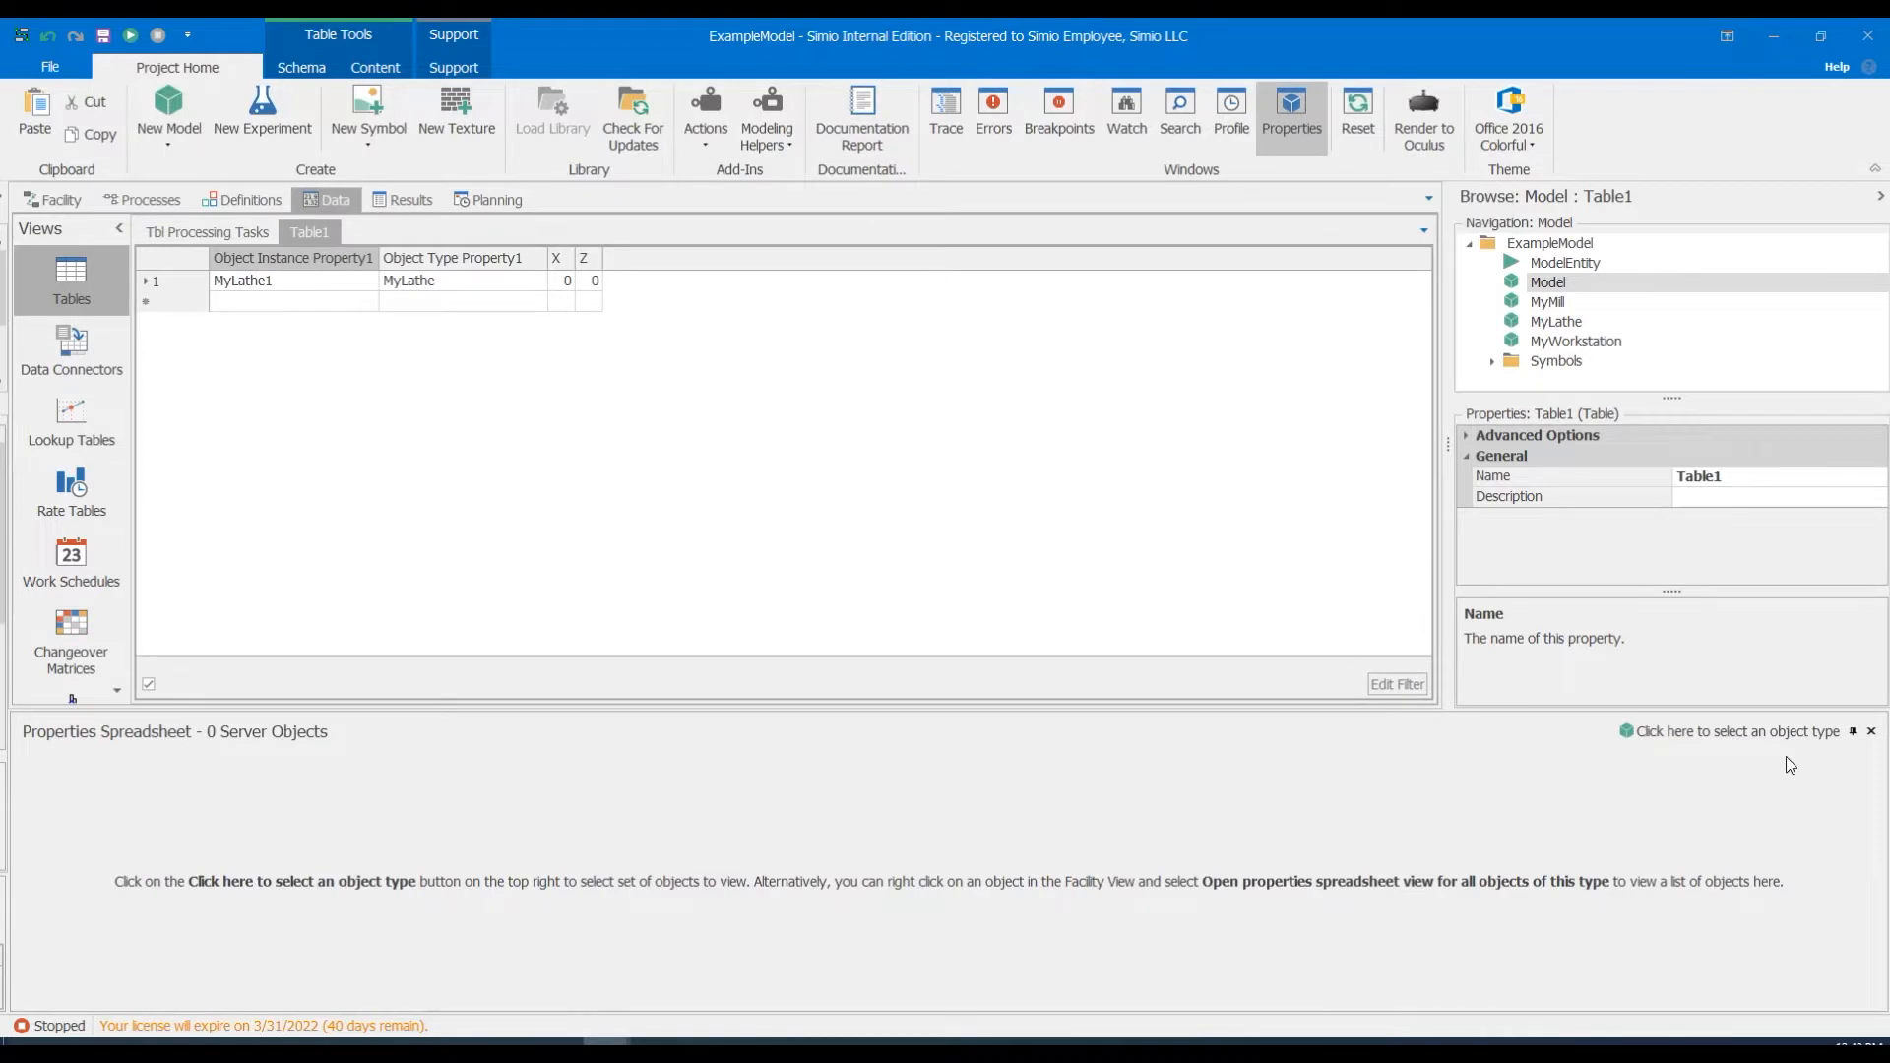
click(1802, 736)
mouse_move(1833, 750)
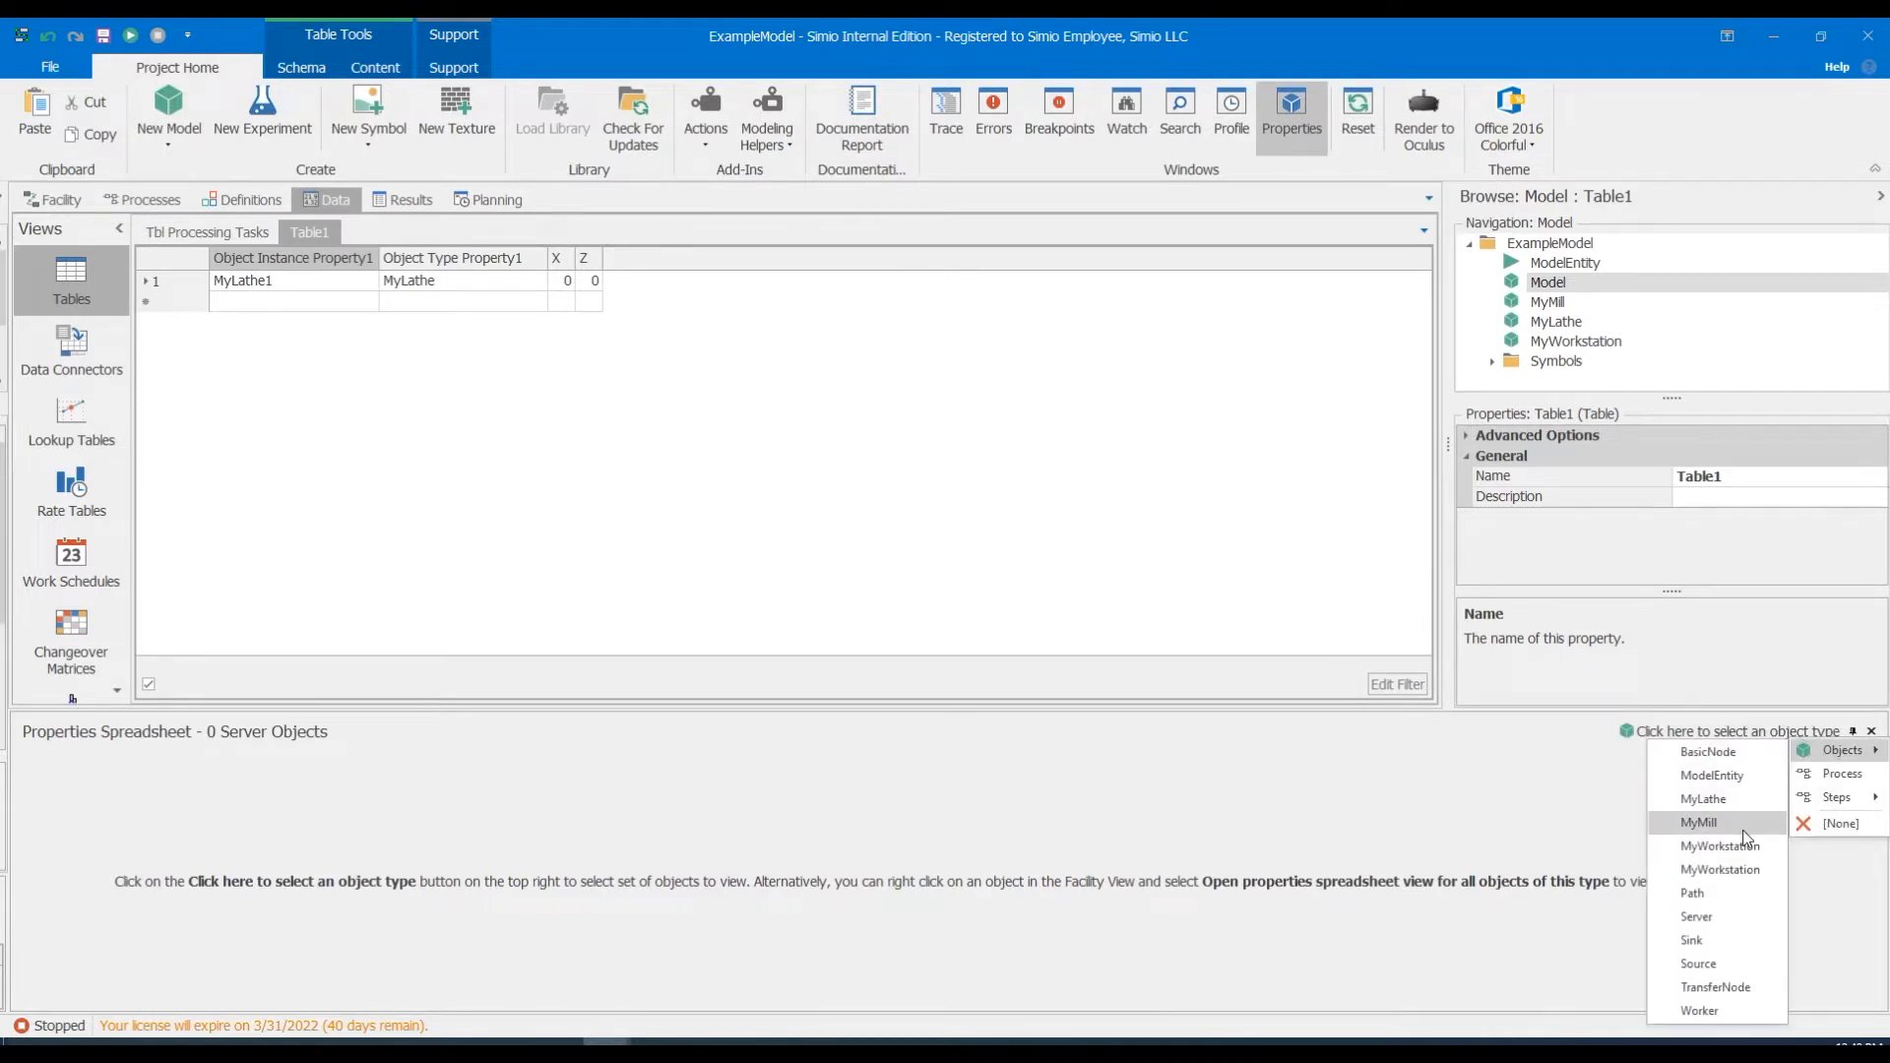
click(1728, 806)
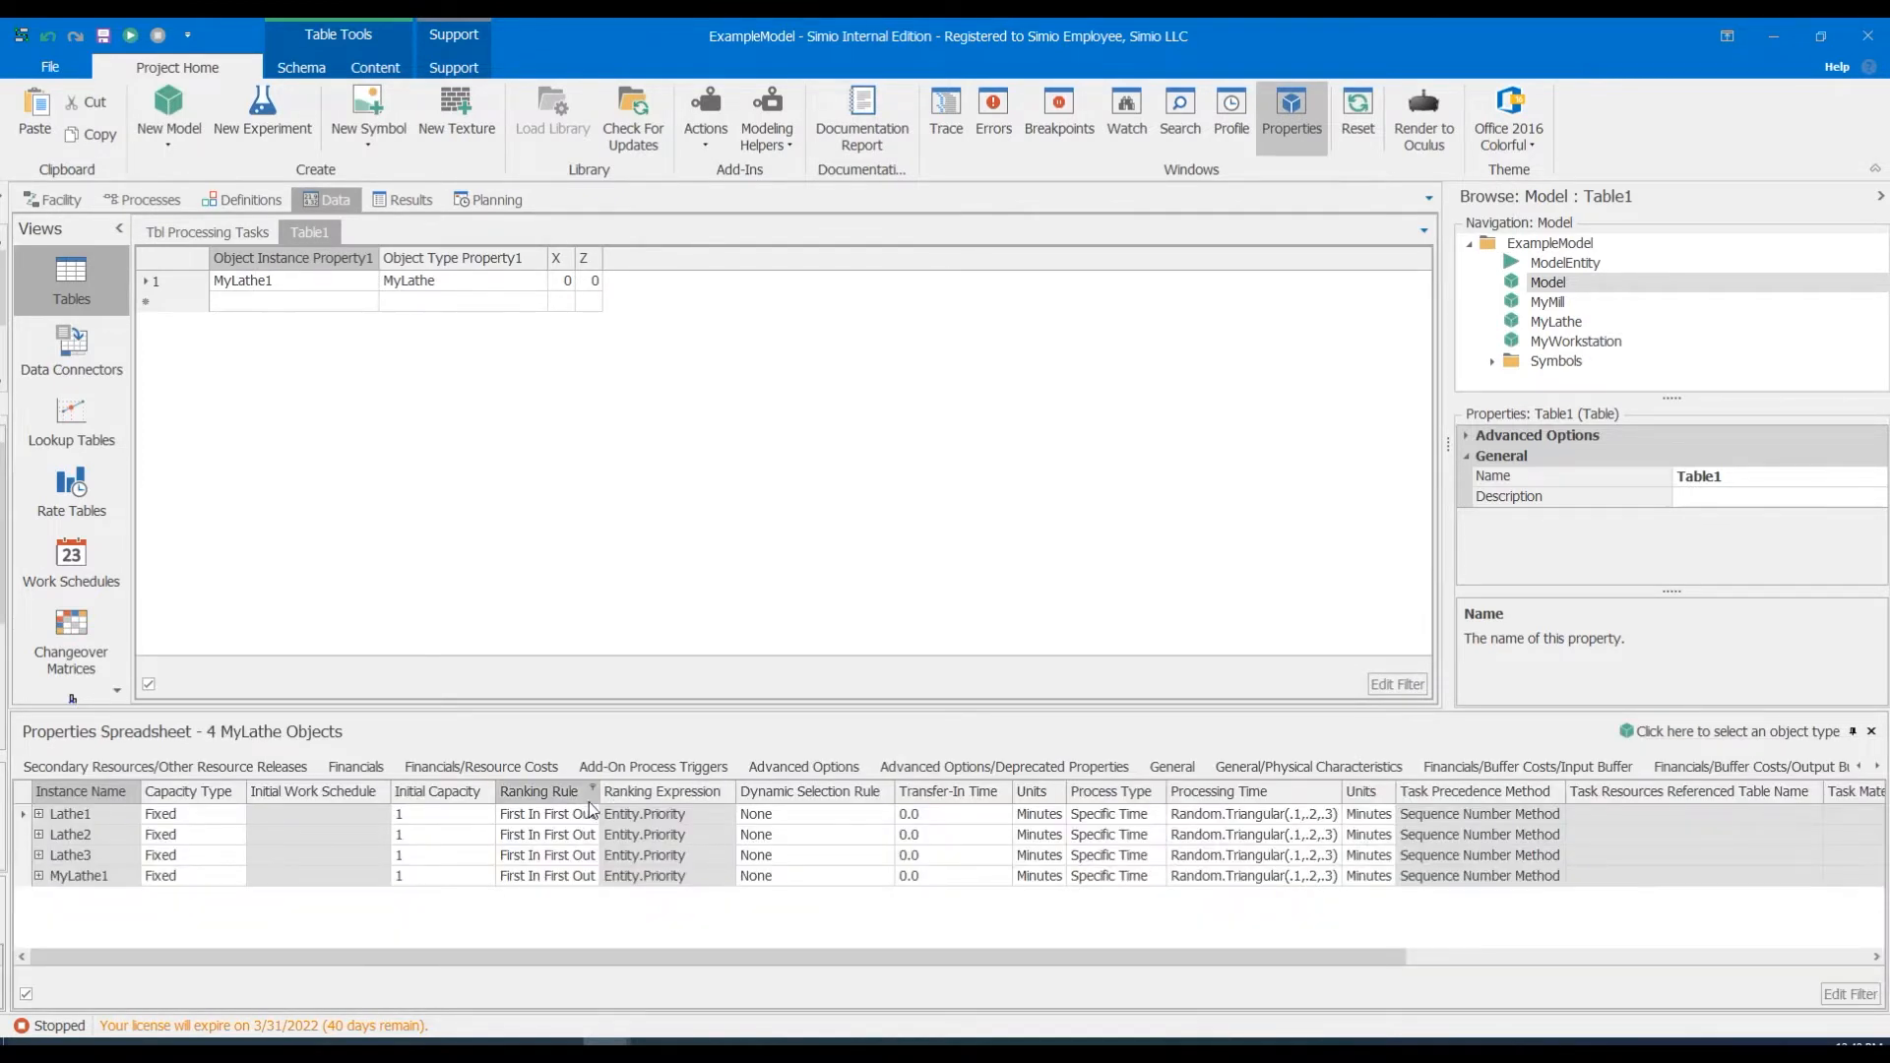
click(1876, 765)
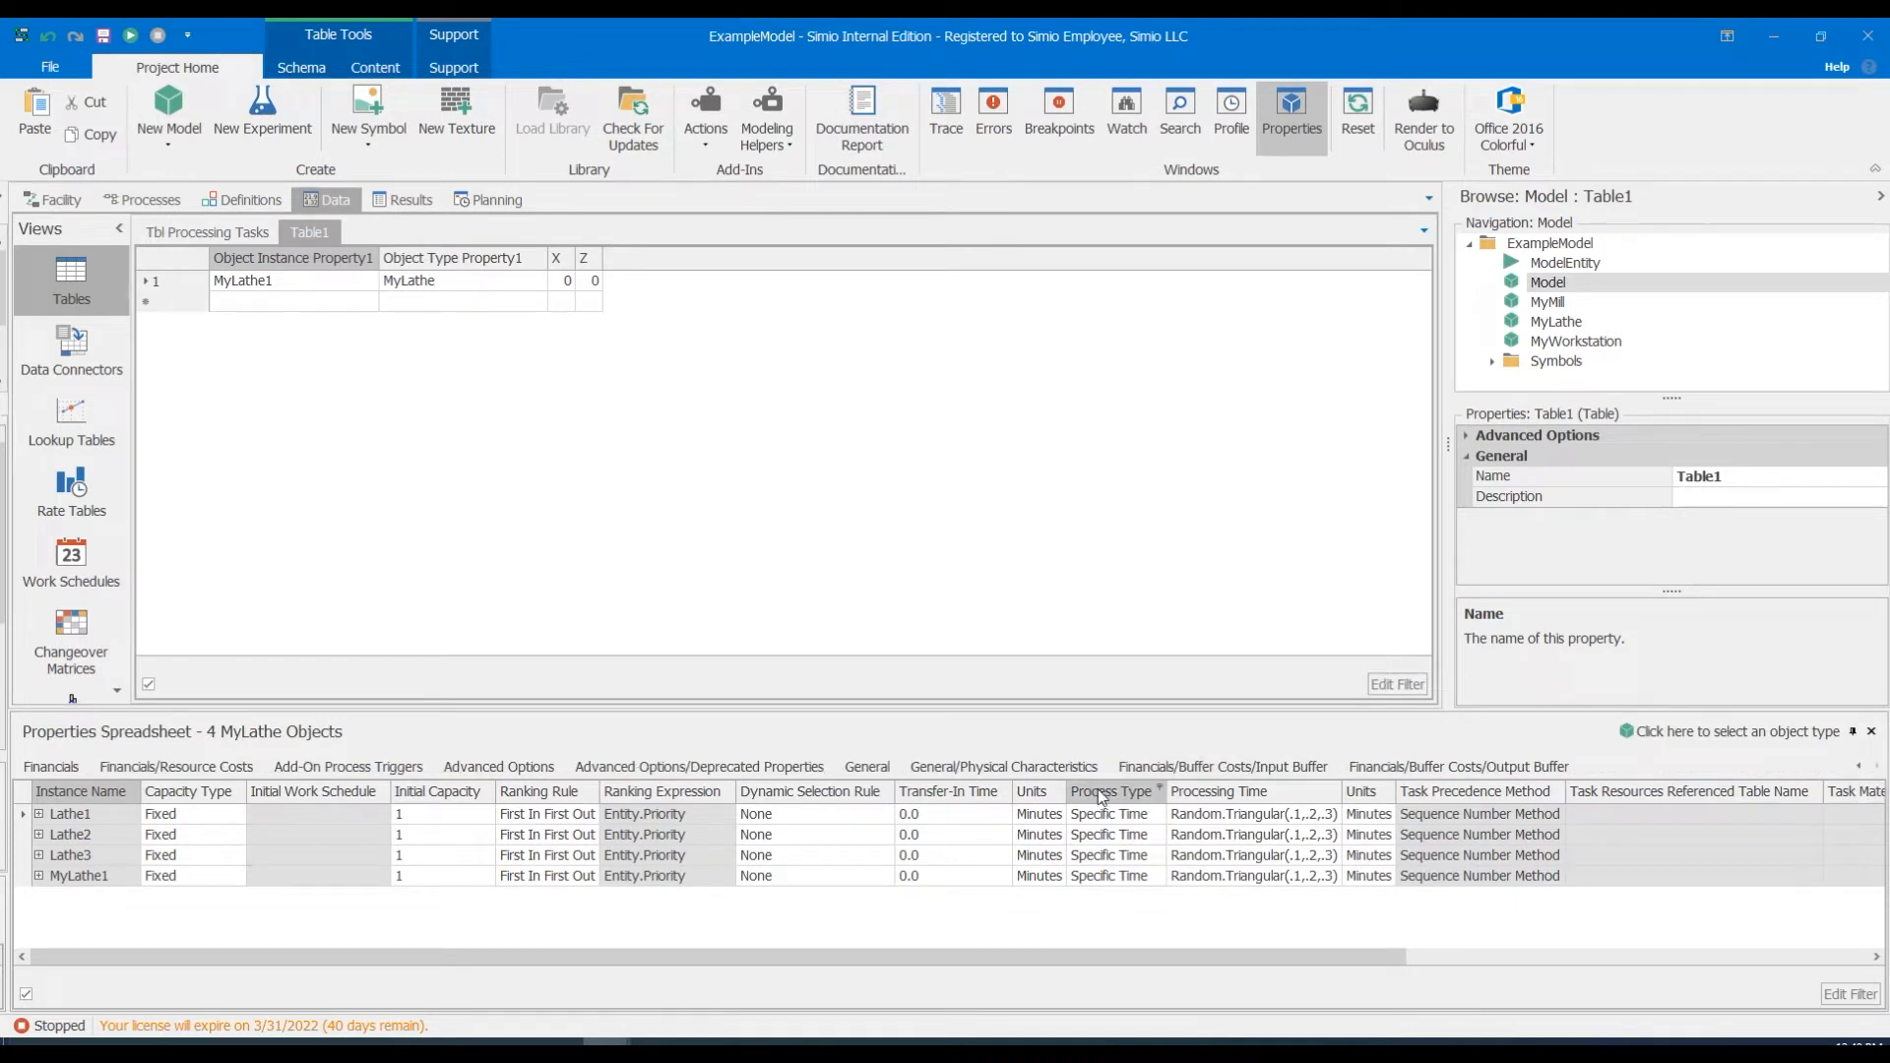
click(984, 772)
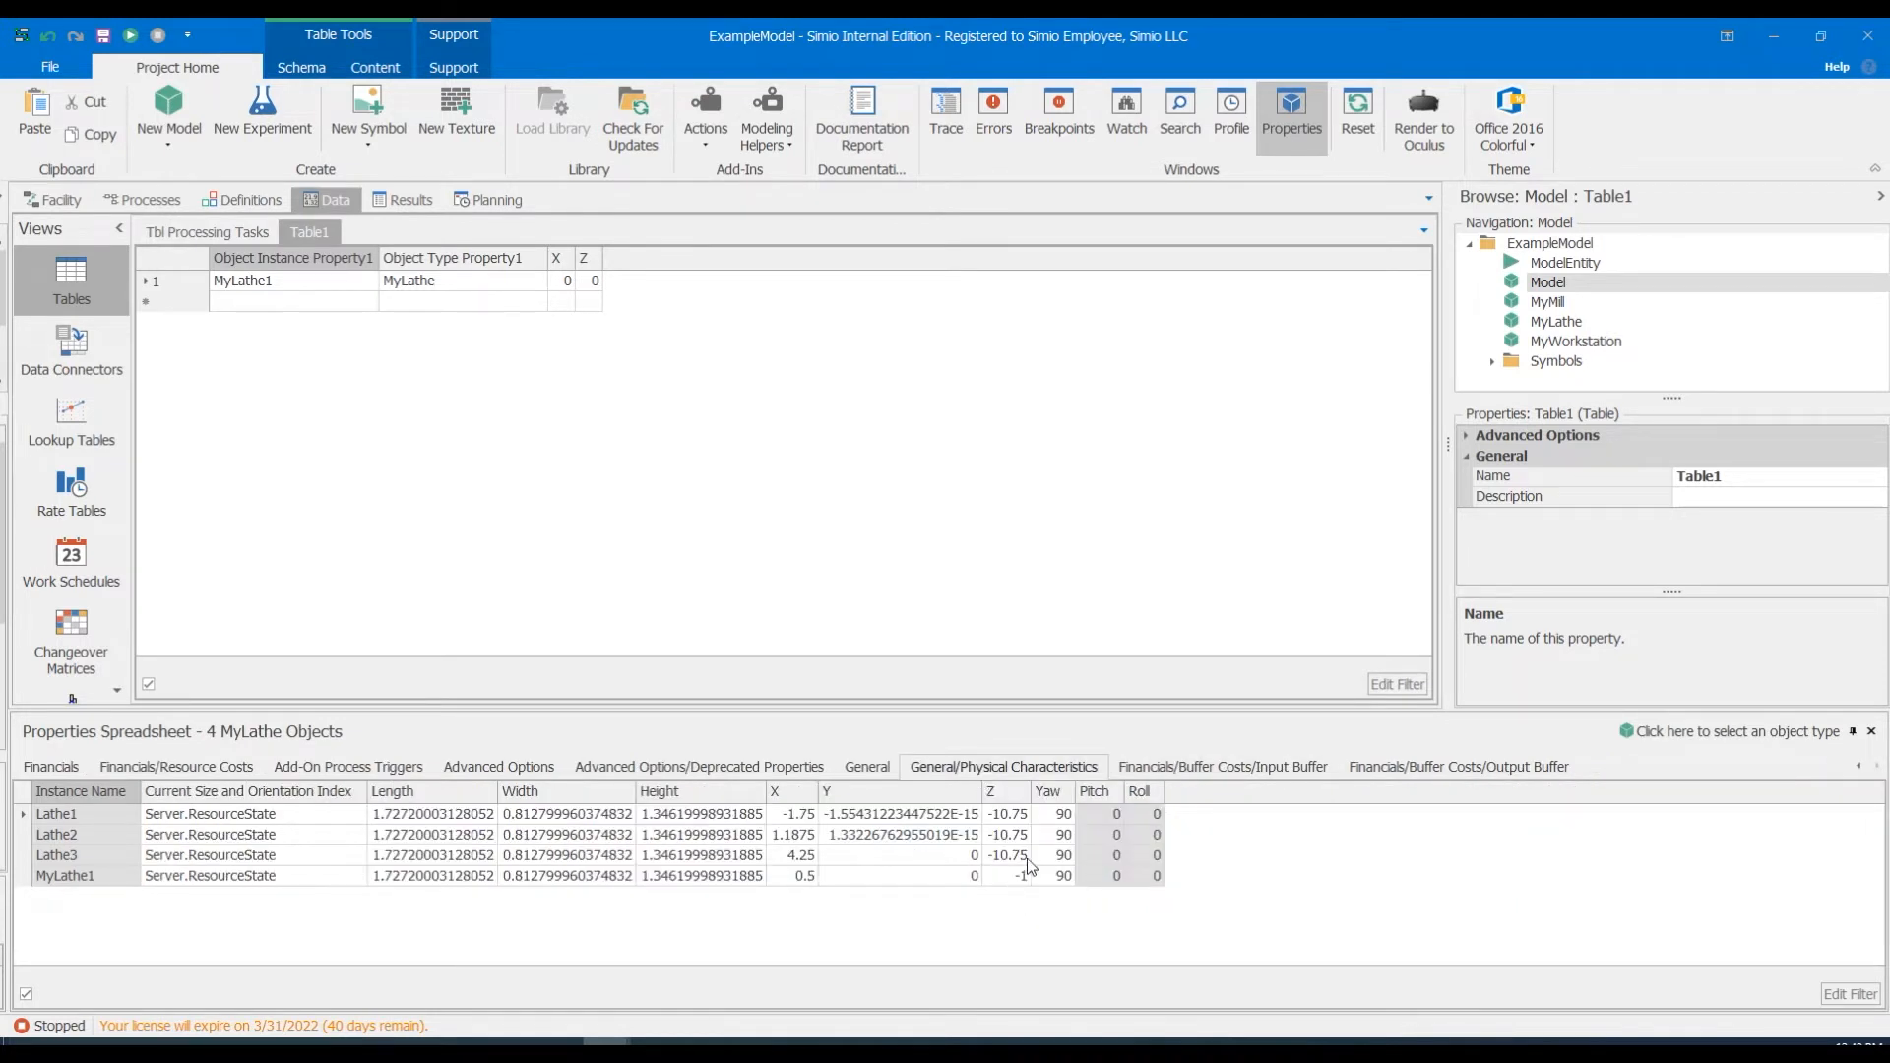
Copy the X coordinates of Lathe1, Lathe2 and Lathe3 into Table1's X column.
drag(788, 815, 784, 855)
key(ctrl+c)
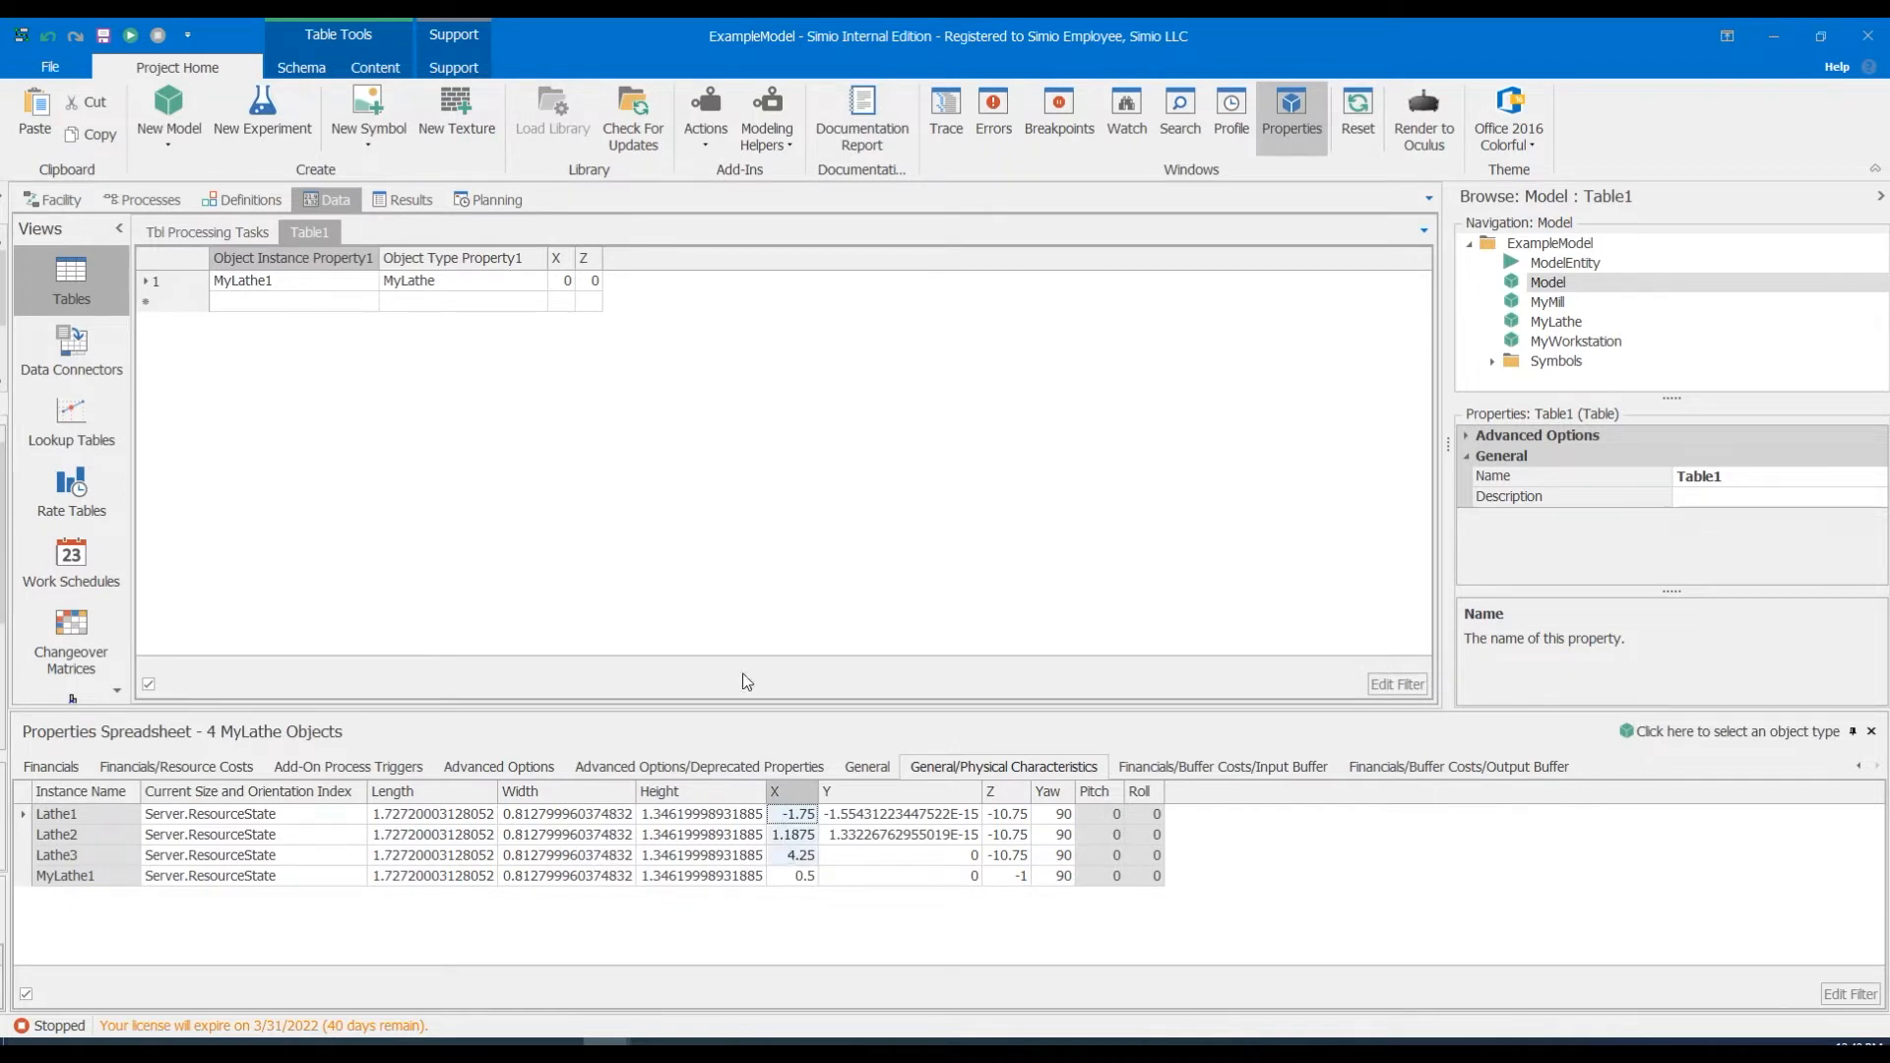
click(569, 287)
key(Return)
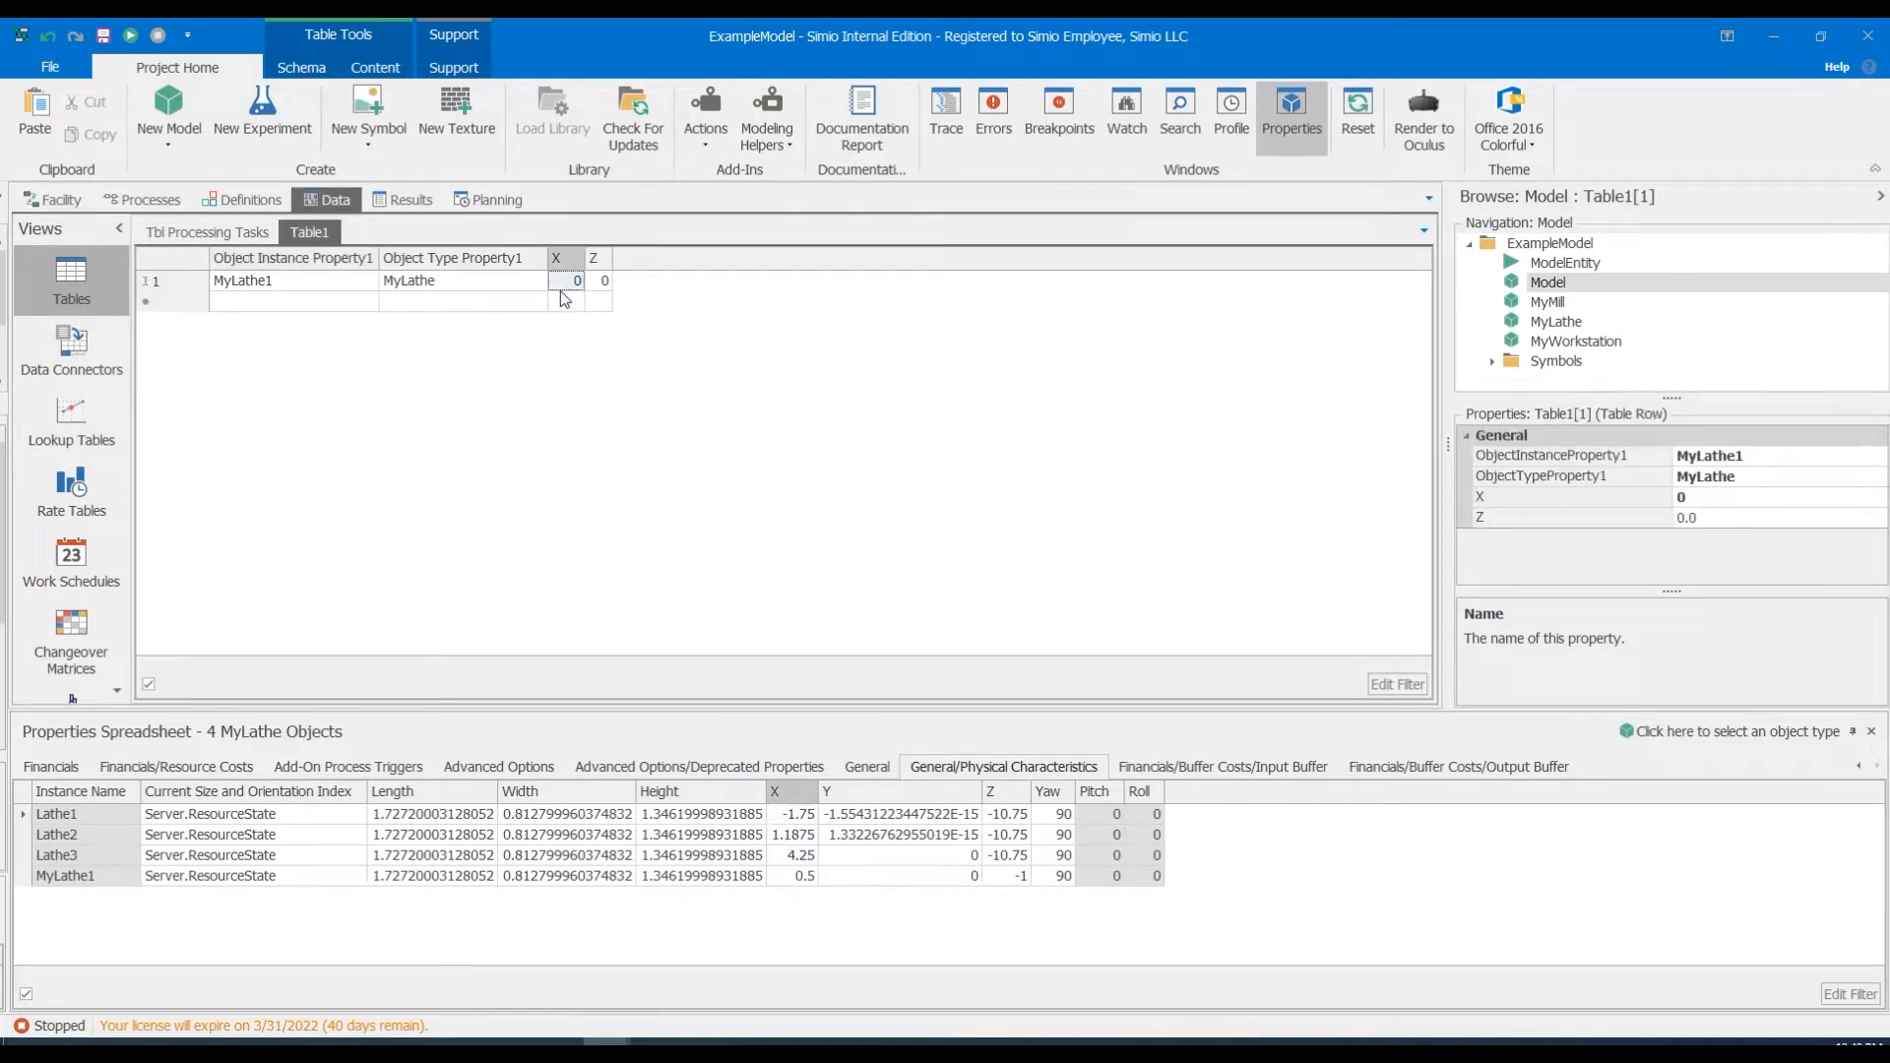
key(ctrl+v)
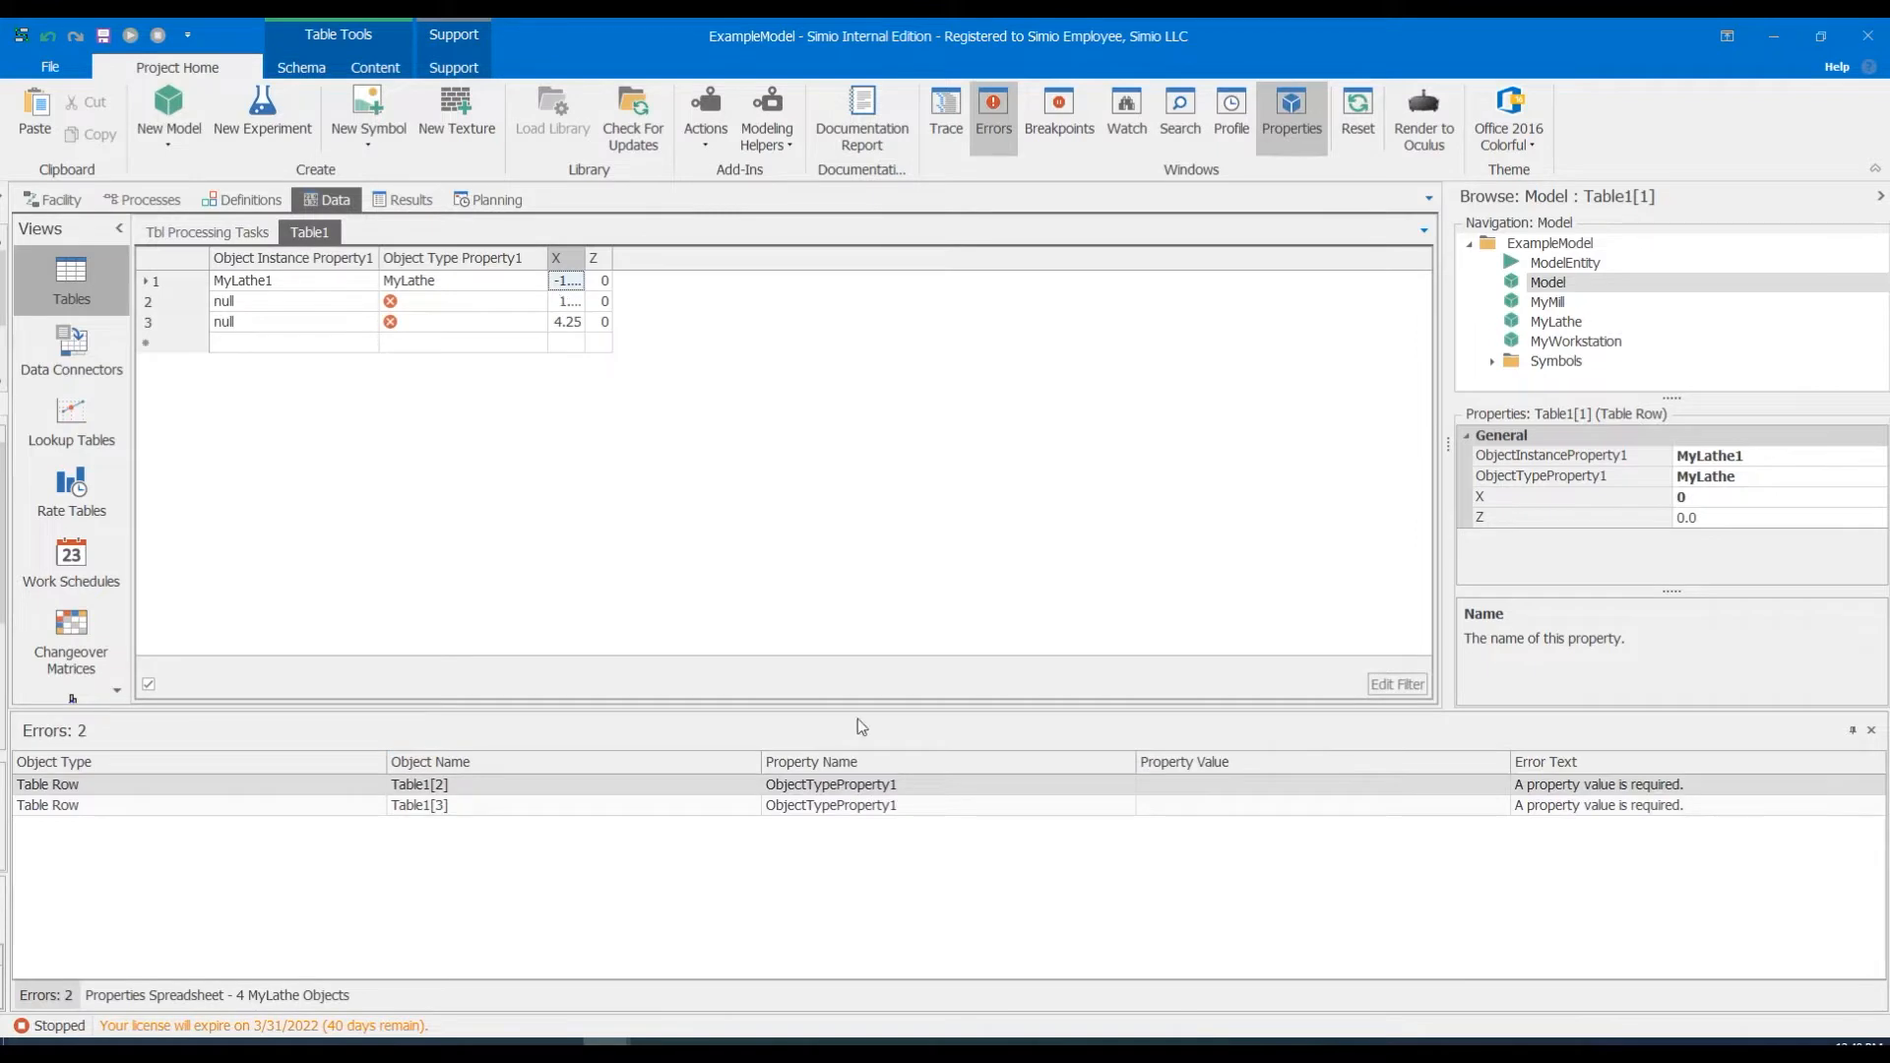
key(ctrl+z)
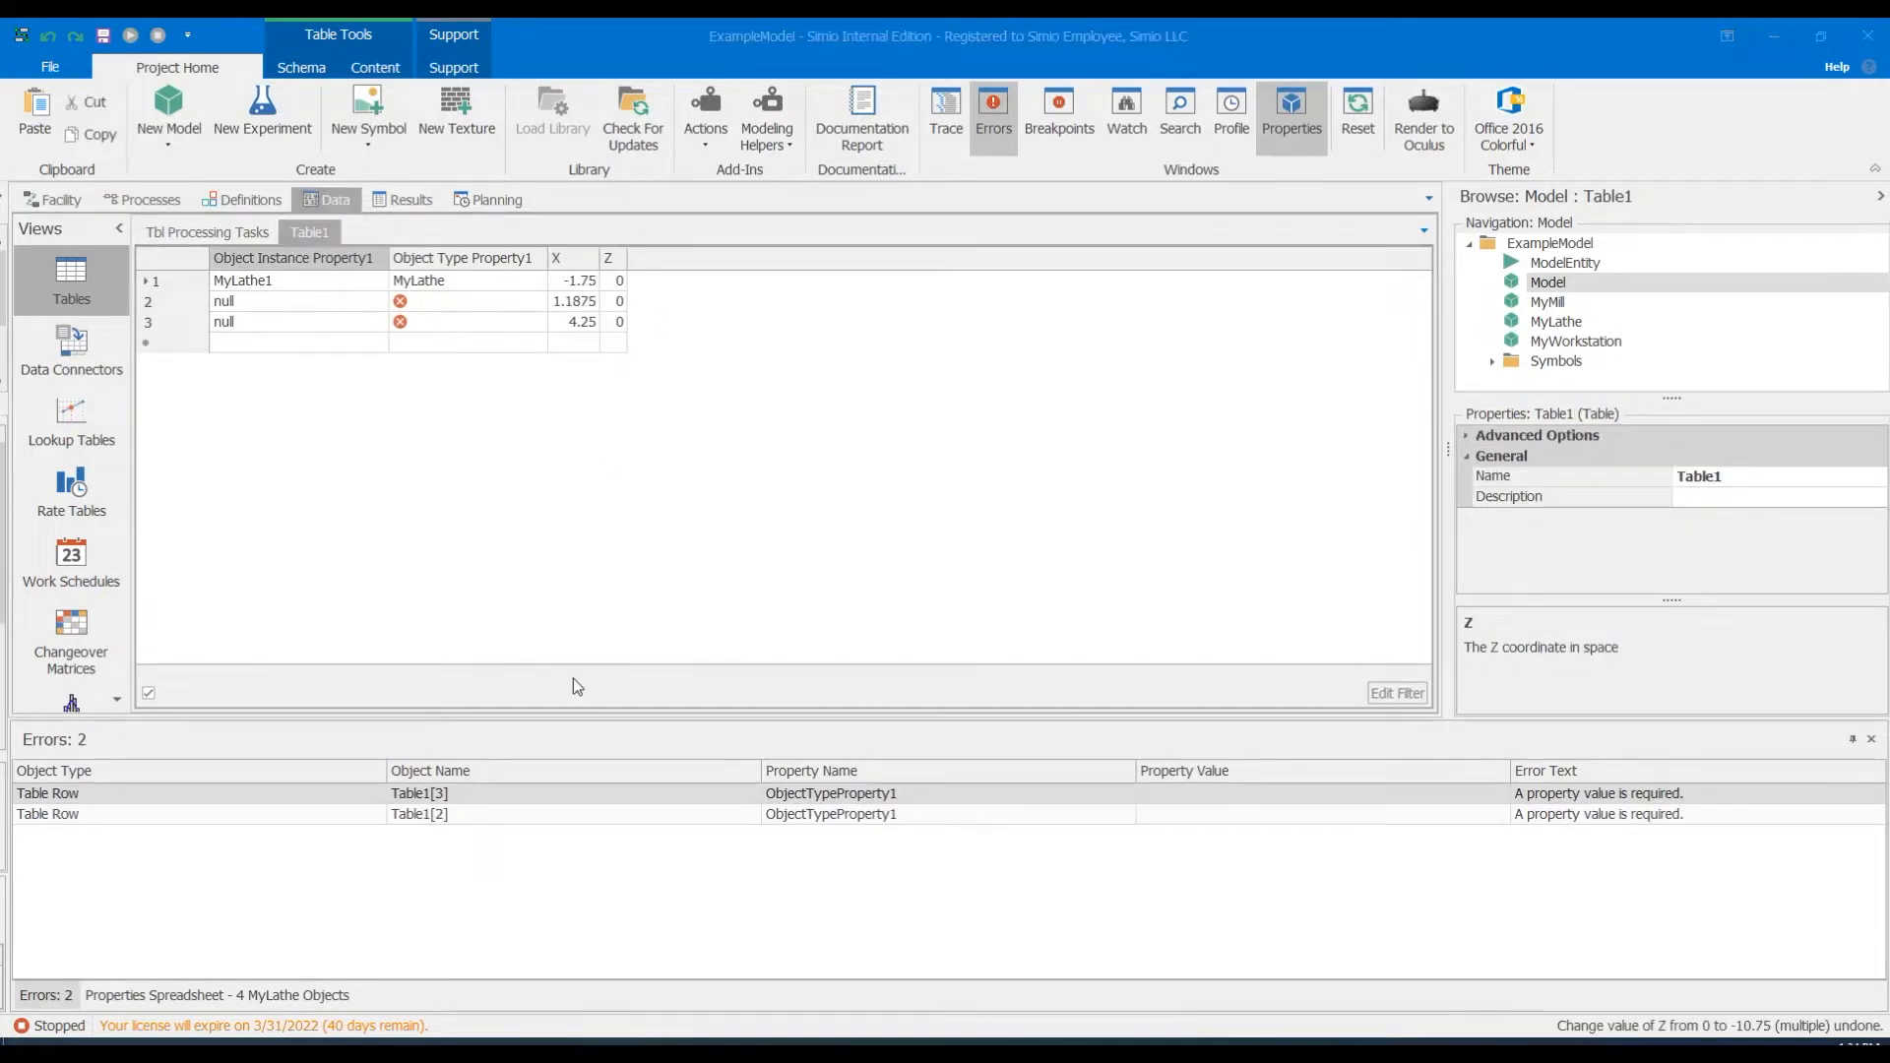
Copy the Z coordinates of Lathe1, Lathe2 and Lathe3 into Table1's Z column.
click(286, 994)
drag(1022, 826, 1022, 864)
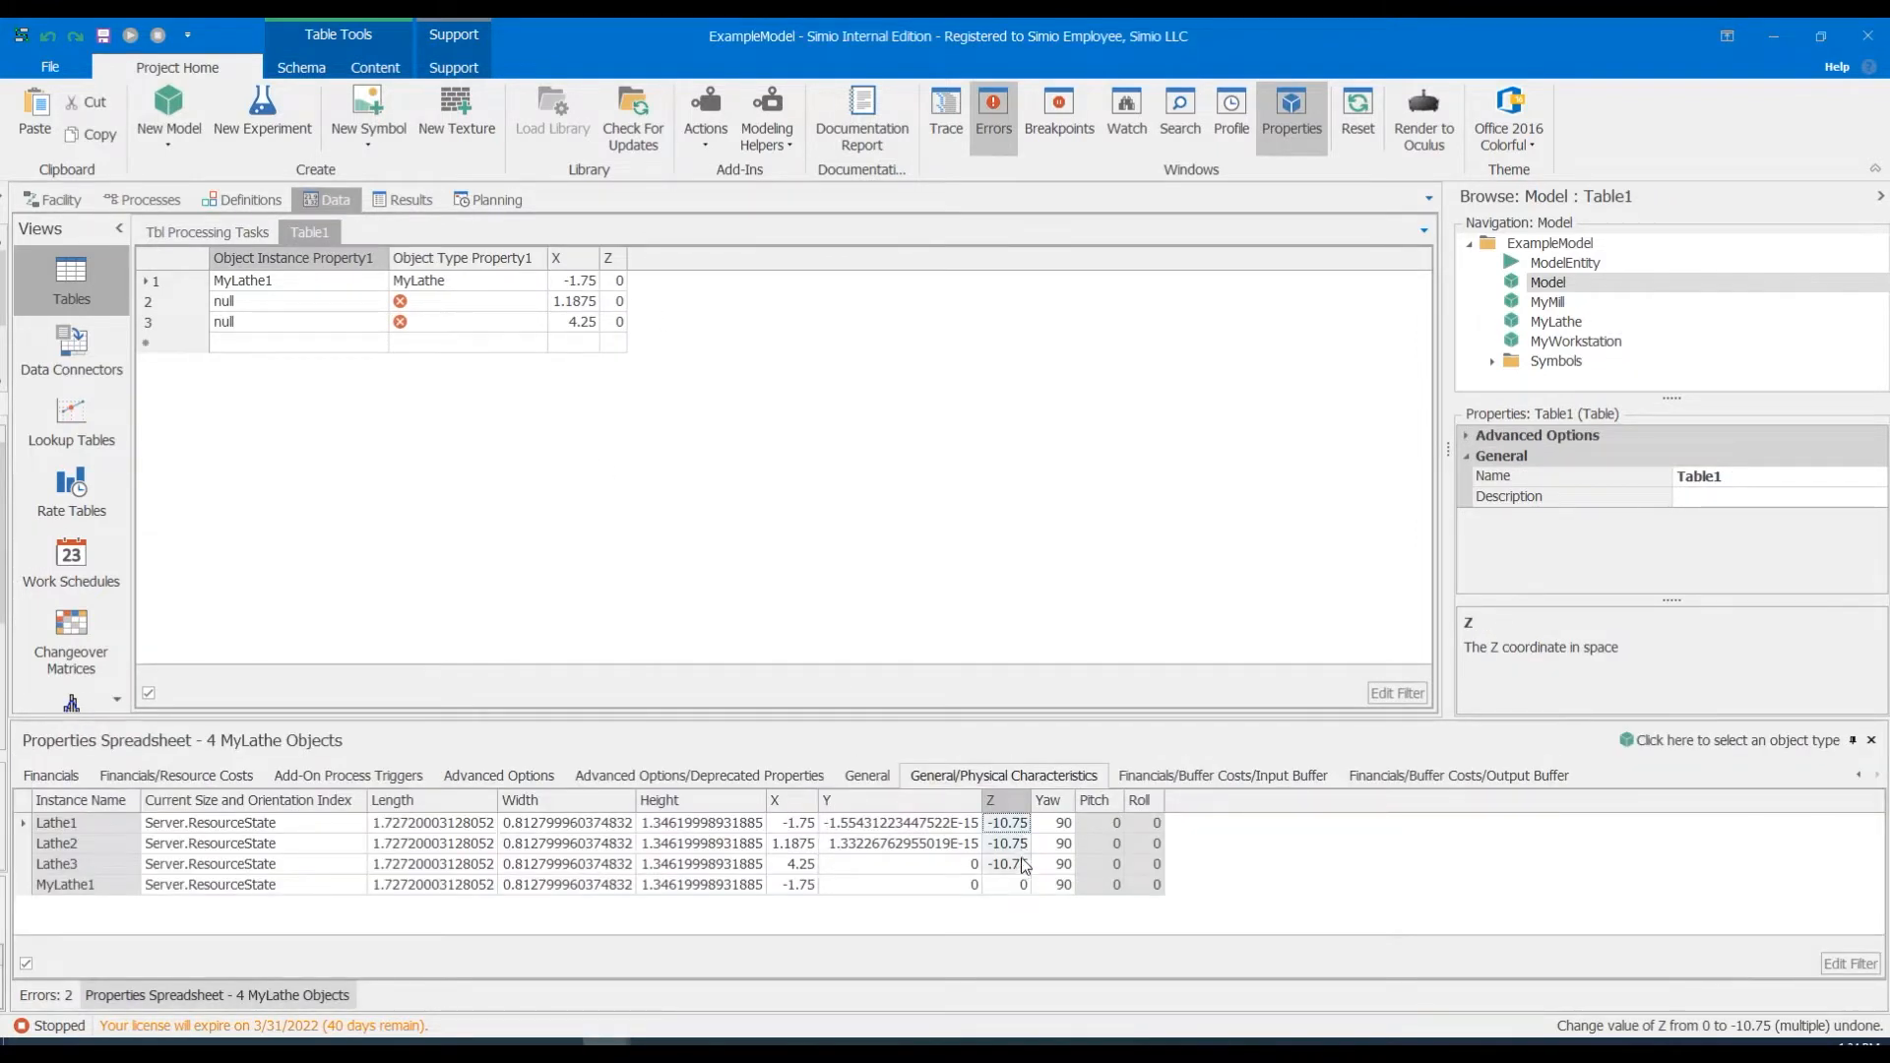
click(615, 288)
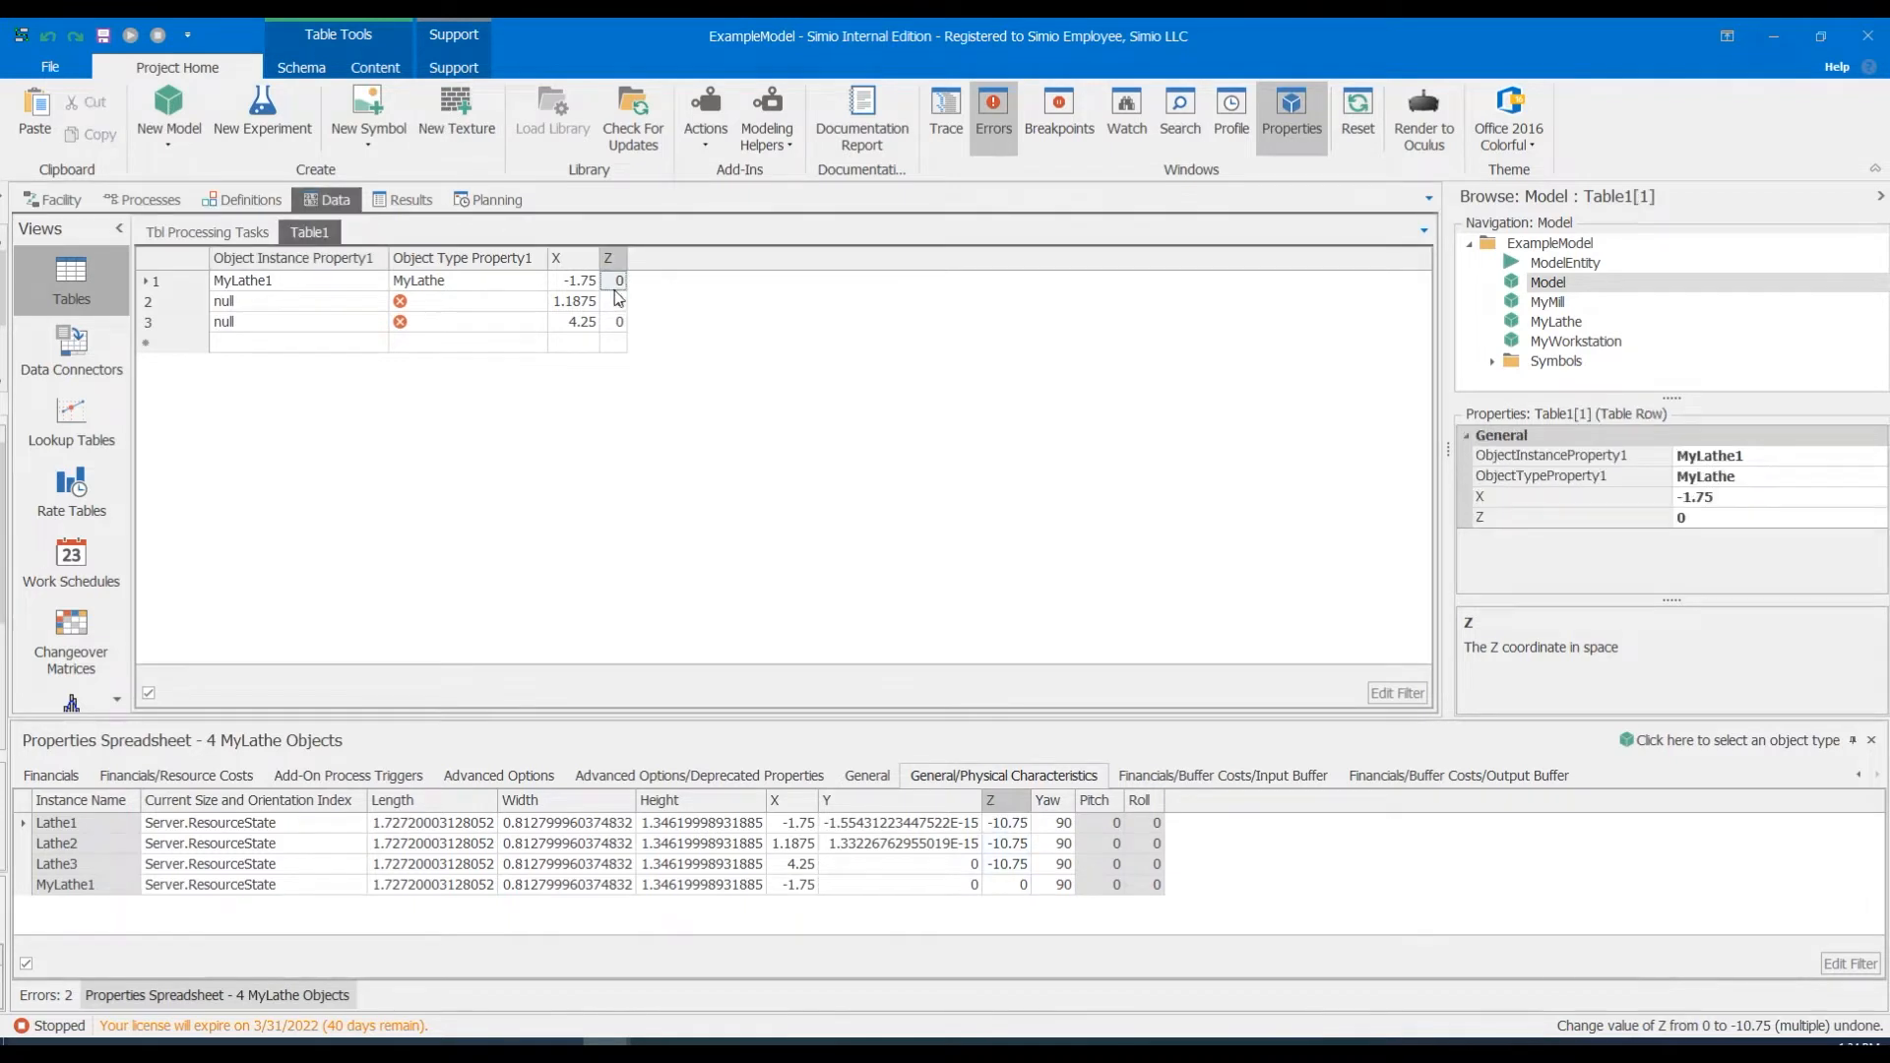
Set the object type of Table1's second and third rows to MyLathe.
click(473, 279)
click(474, 280)
click(662, 463)
drag(466, 301, 466, 329)
text(MyLathe MyLathe)
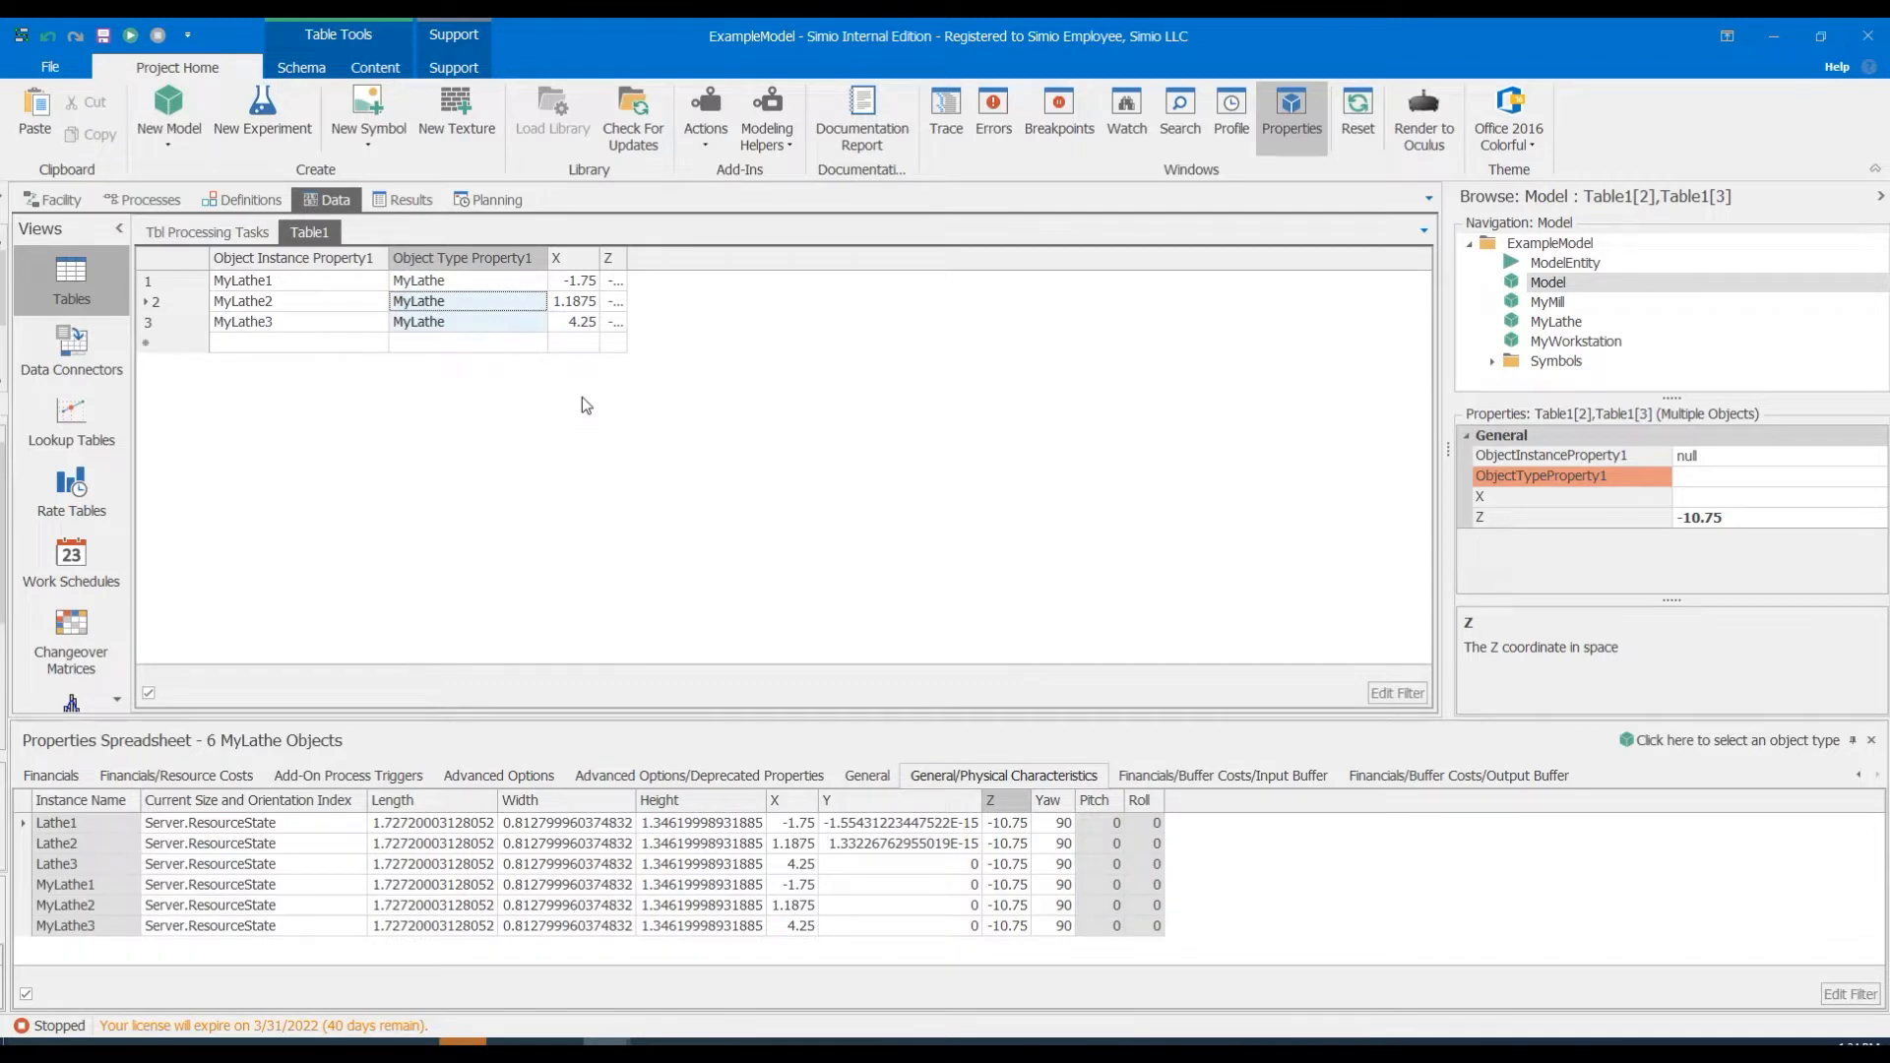
click(582, 398)
Copy the X and Z coordinates of the three existing workstations into new rows of Table1.
click(1788, 739)
mouse_move(1795, 751)
click(1719, 847)
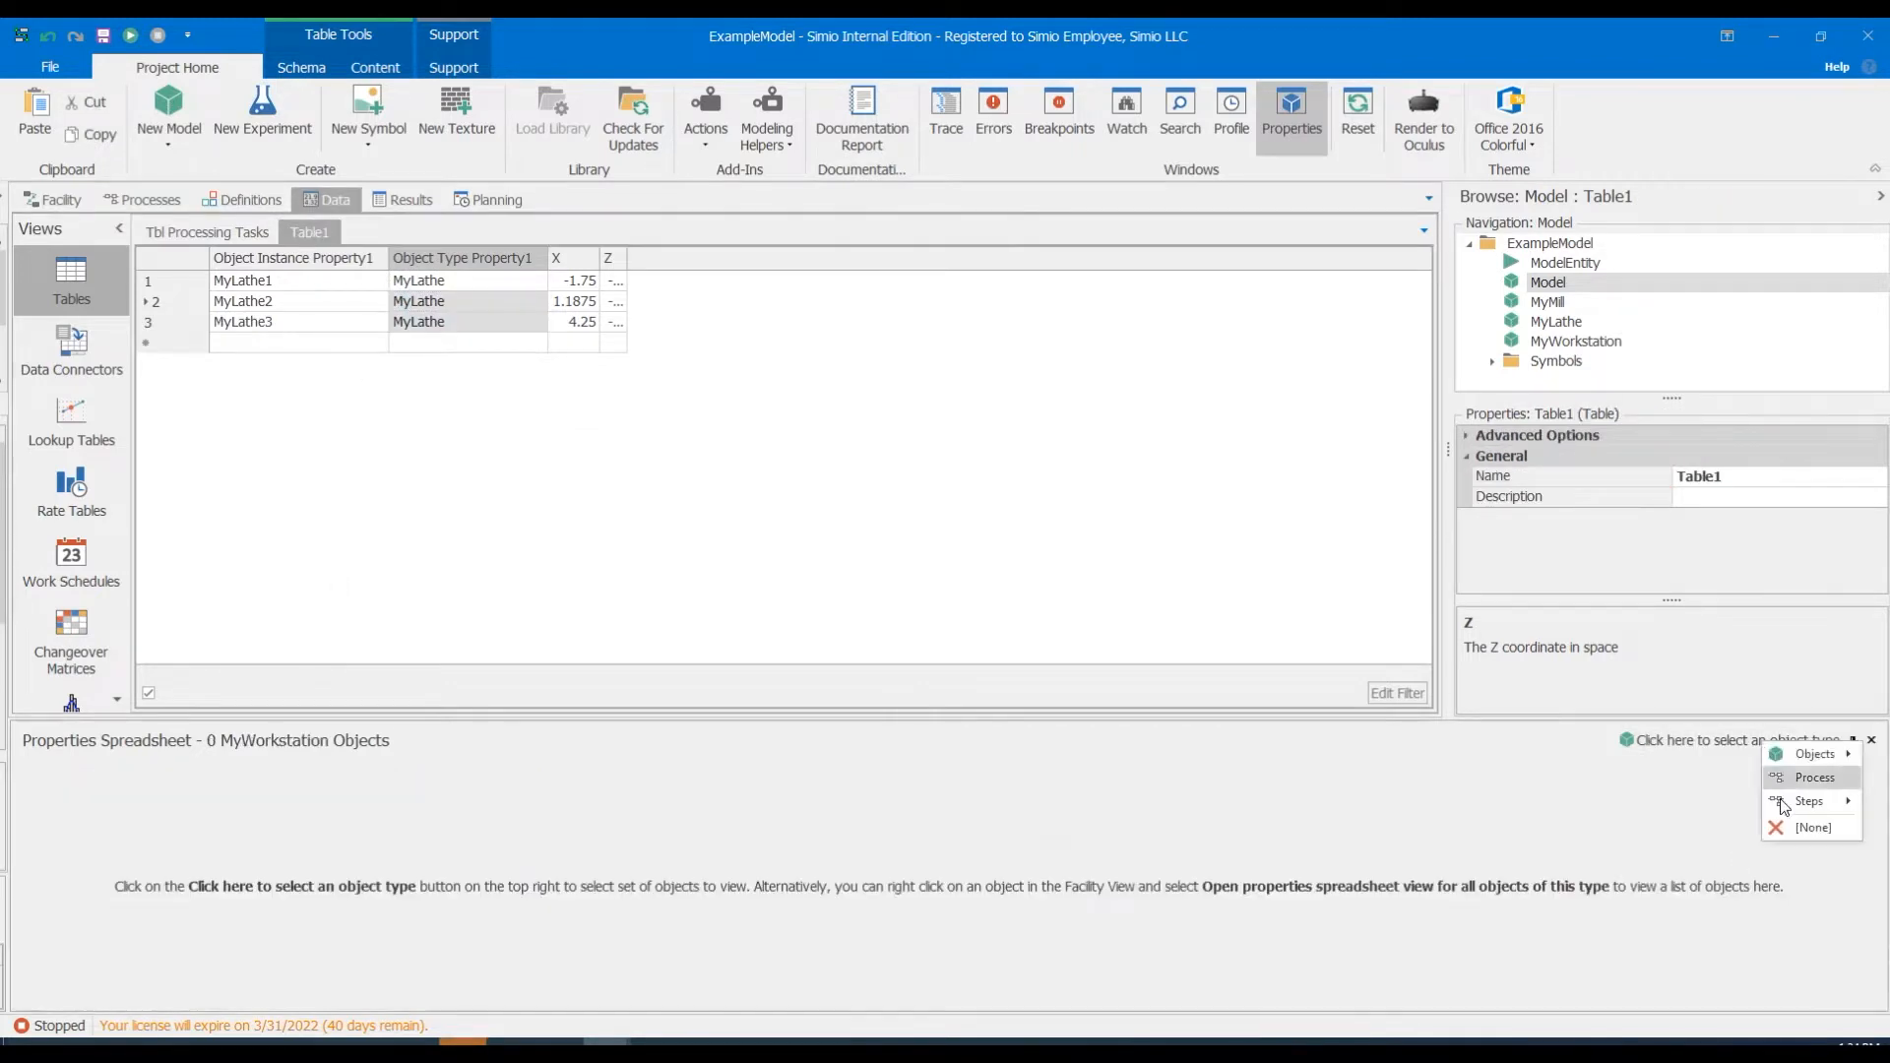
key(ctrl+c)
drag(790, 823, 870, 864)
click(574, 345)
key(ctrl+v)
click(236, 995)
key(ctrl+c)
click(615, 345)
key(ctrl+v)
Set the object type of Table1's rows 4 to 6 to MyWorkstation.
click(539, 342)
scroll(498, 422, down, 5)
click(456, 436)
key(ctrl+c)
drag(492, 363, 493, 383)
key(ctrl+v)
Copy the X and Z coordinates of Mill2 and Mill1 into two new rows of Table1.
click(1796, 741)
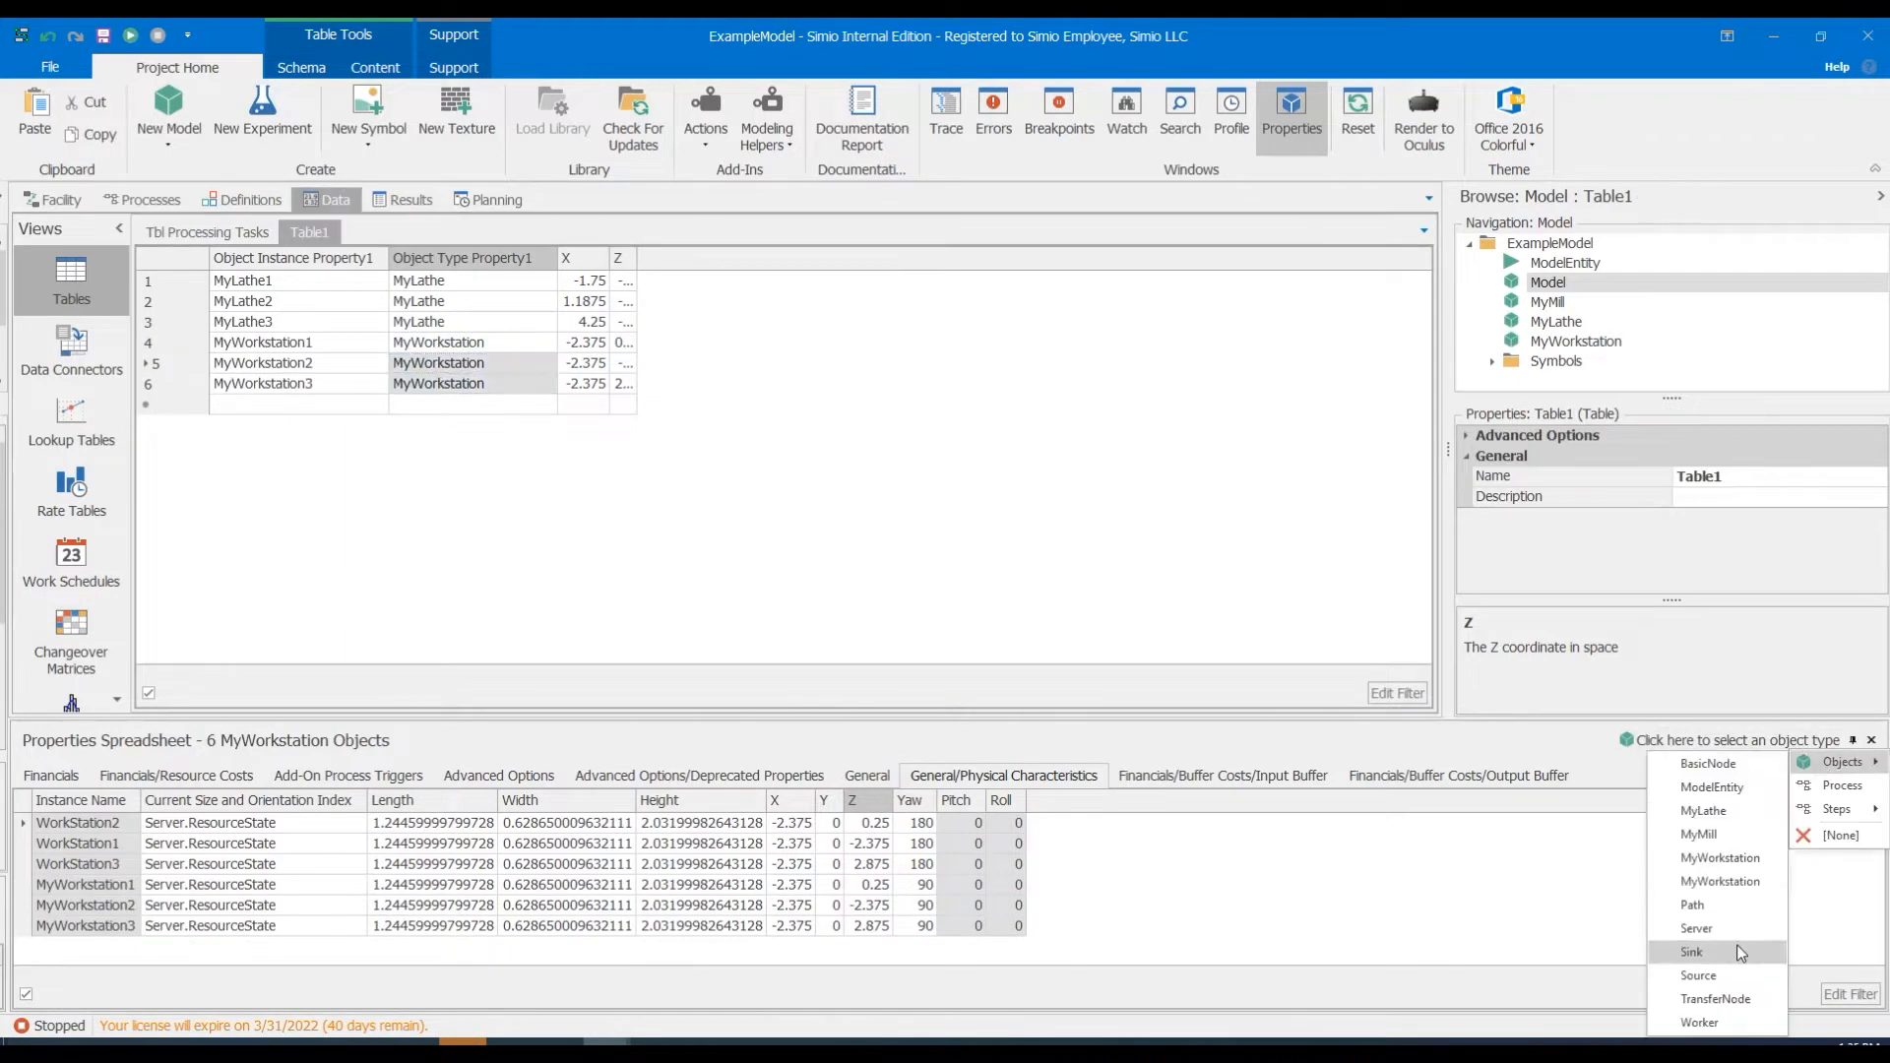
click(1723, 832)
click(1003, 776)
drag(778, 823, 846, 844)
key(ctrl+c)
click(585, 406)
key(ctrl+v)
click(216, 995)
key(ctrl+c)
Set the object type of Table1's rows 7 and 8 to MyMill.
click(547, 404)
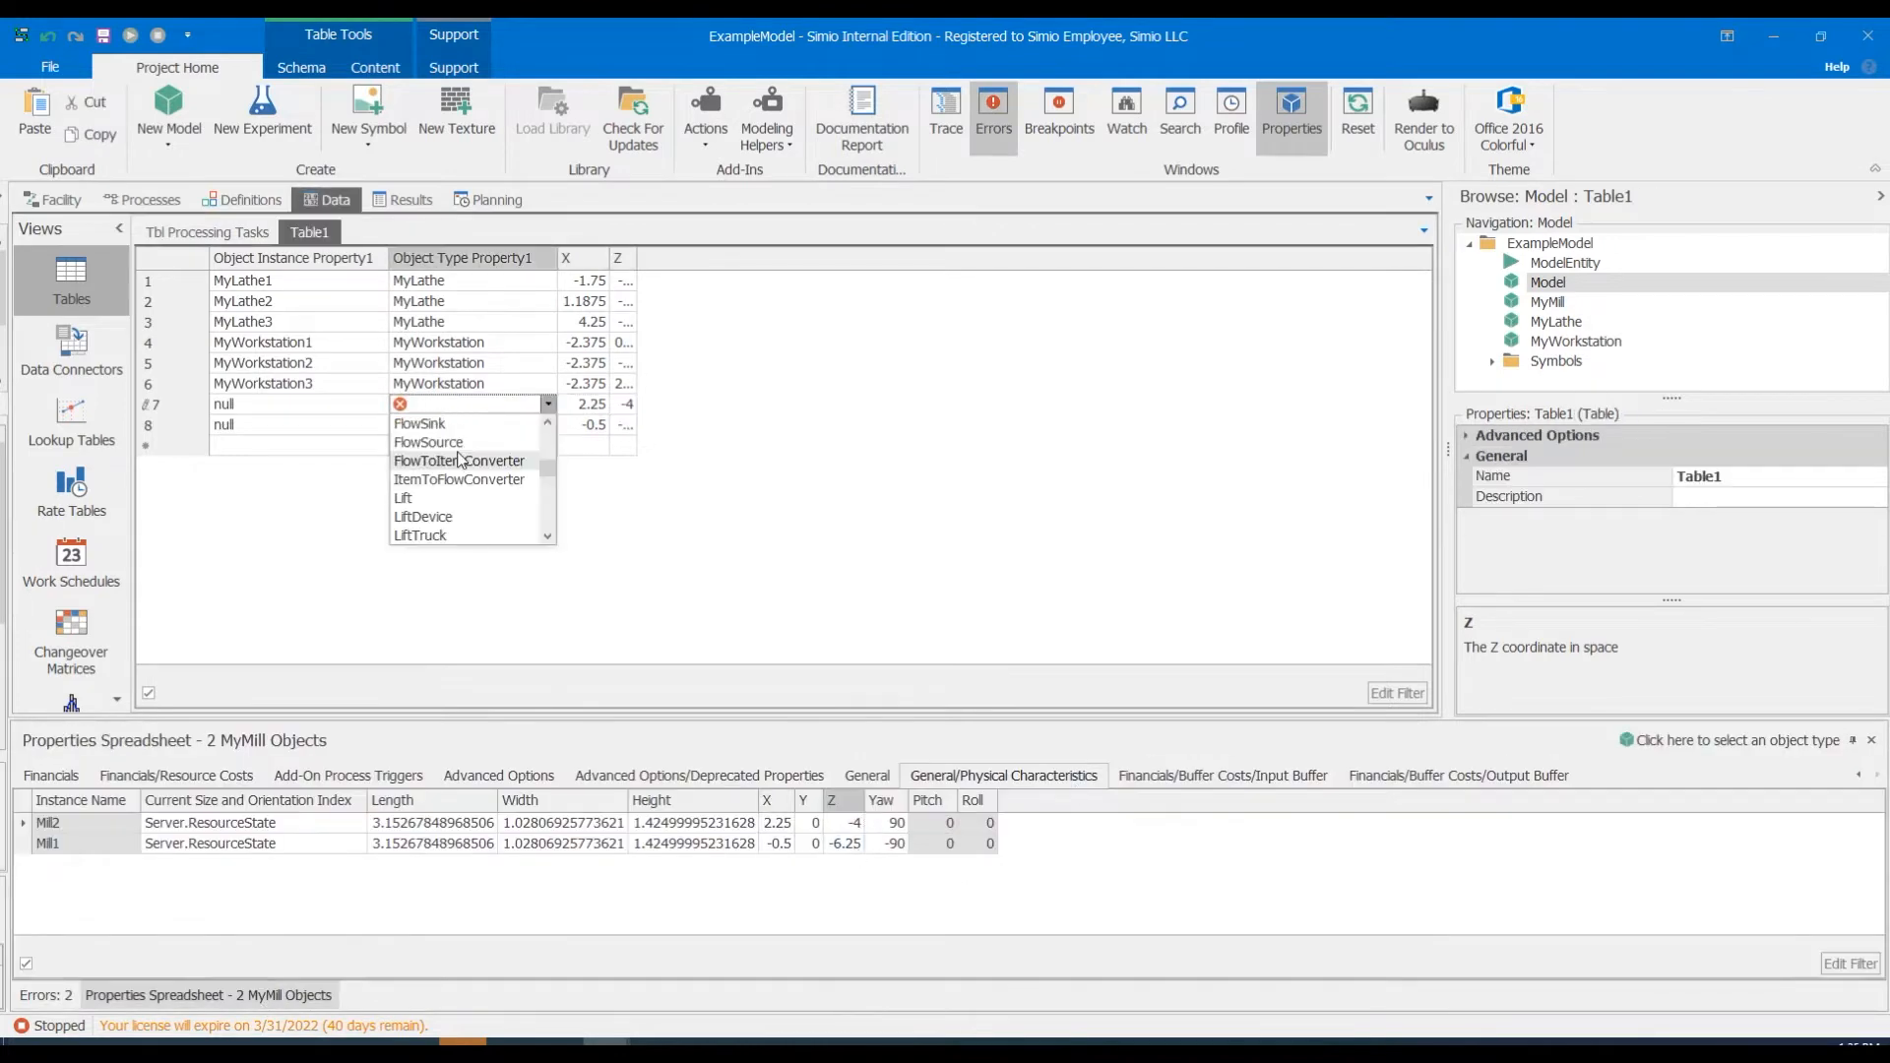
click(453, 531)
click(547, 424)
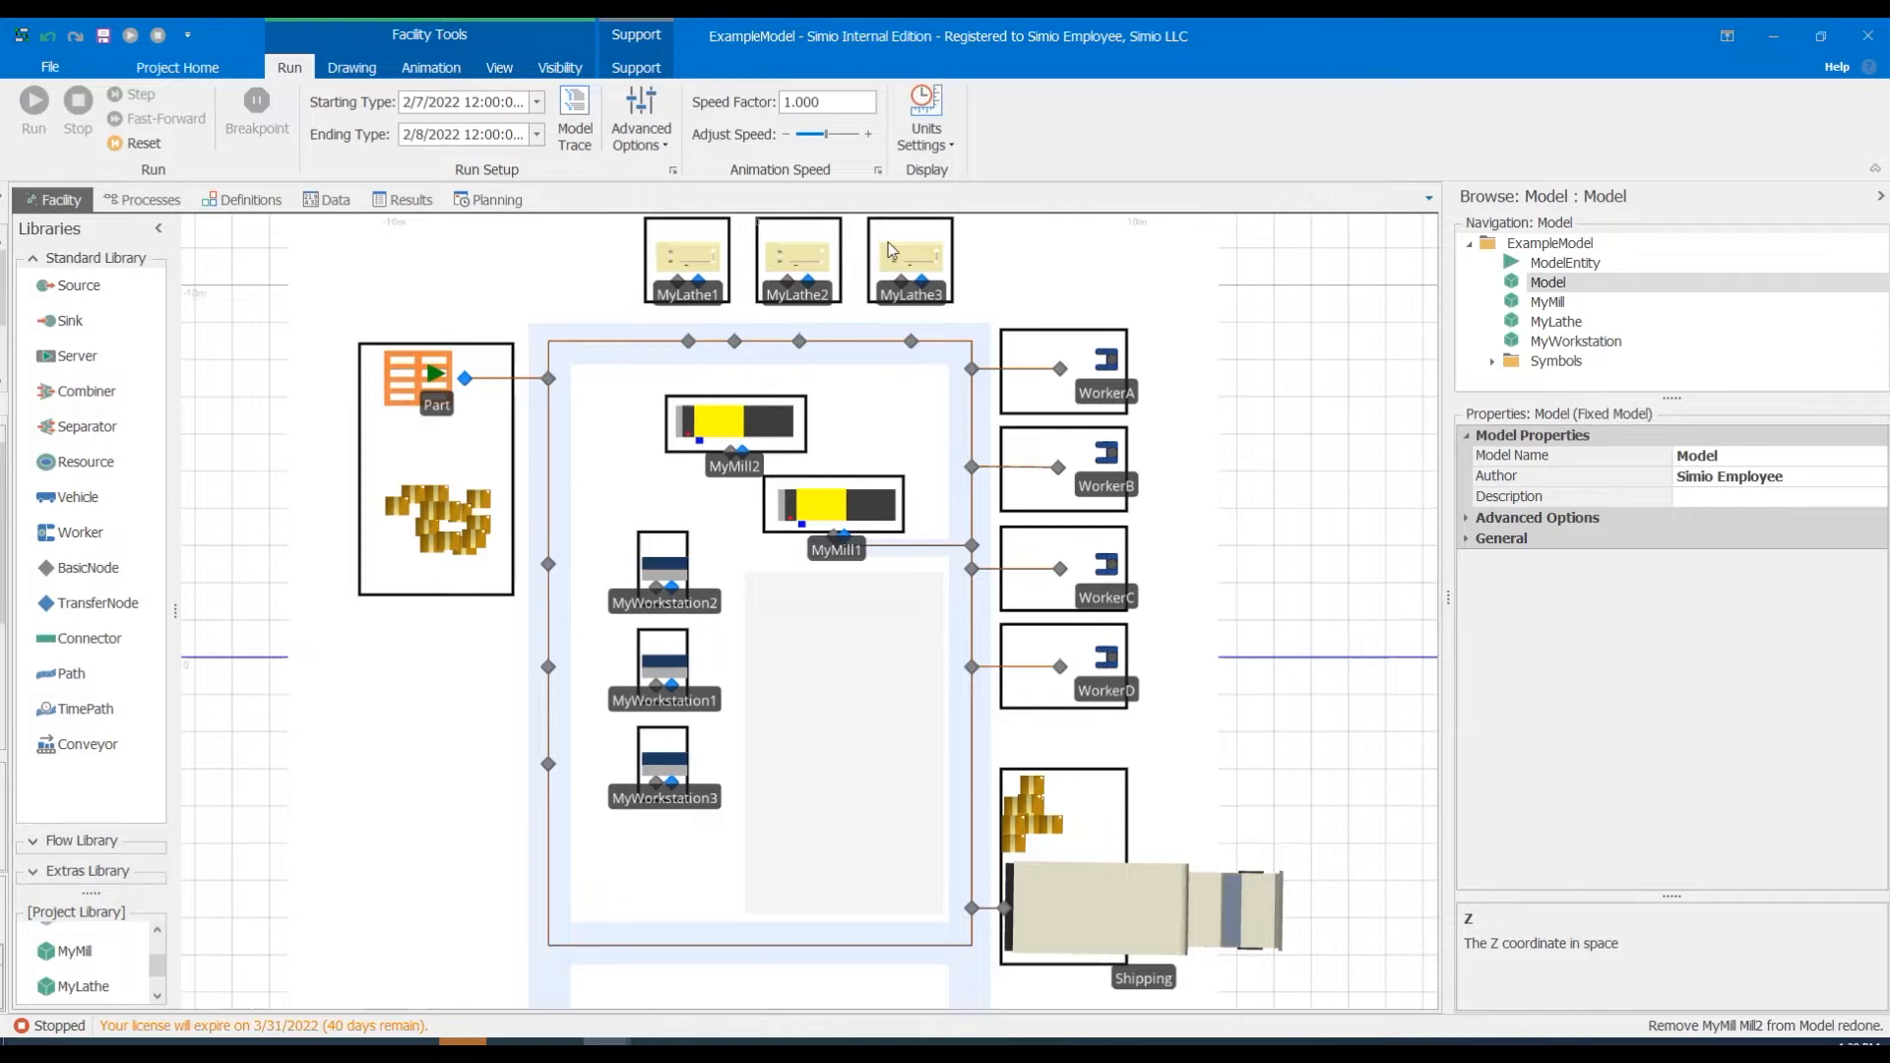
Check the object instance column's initial physical characteristics and add a Real property column named Yaw to Table1.
click(336, 201)
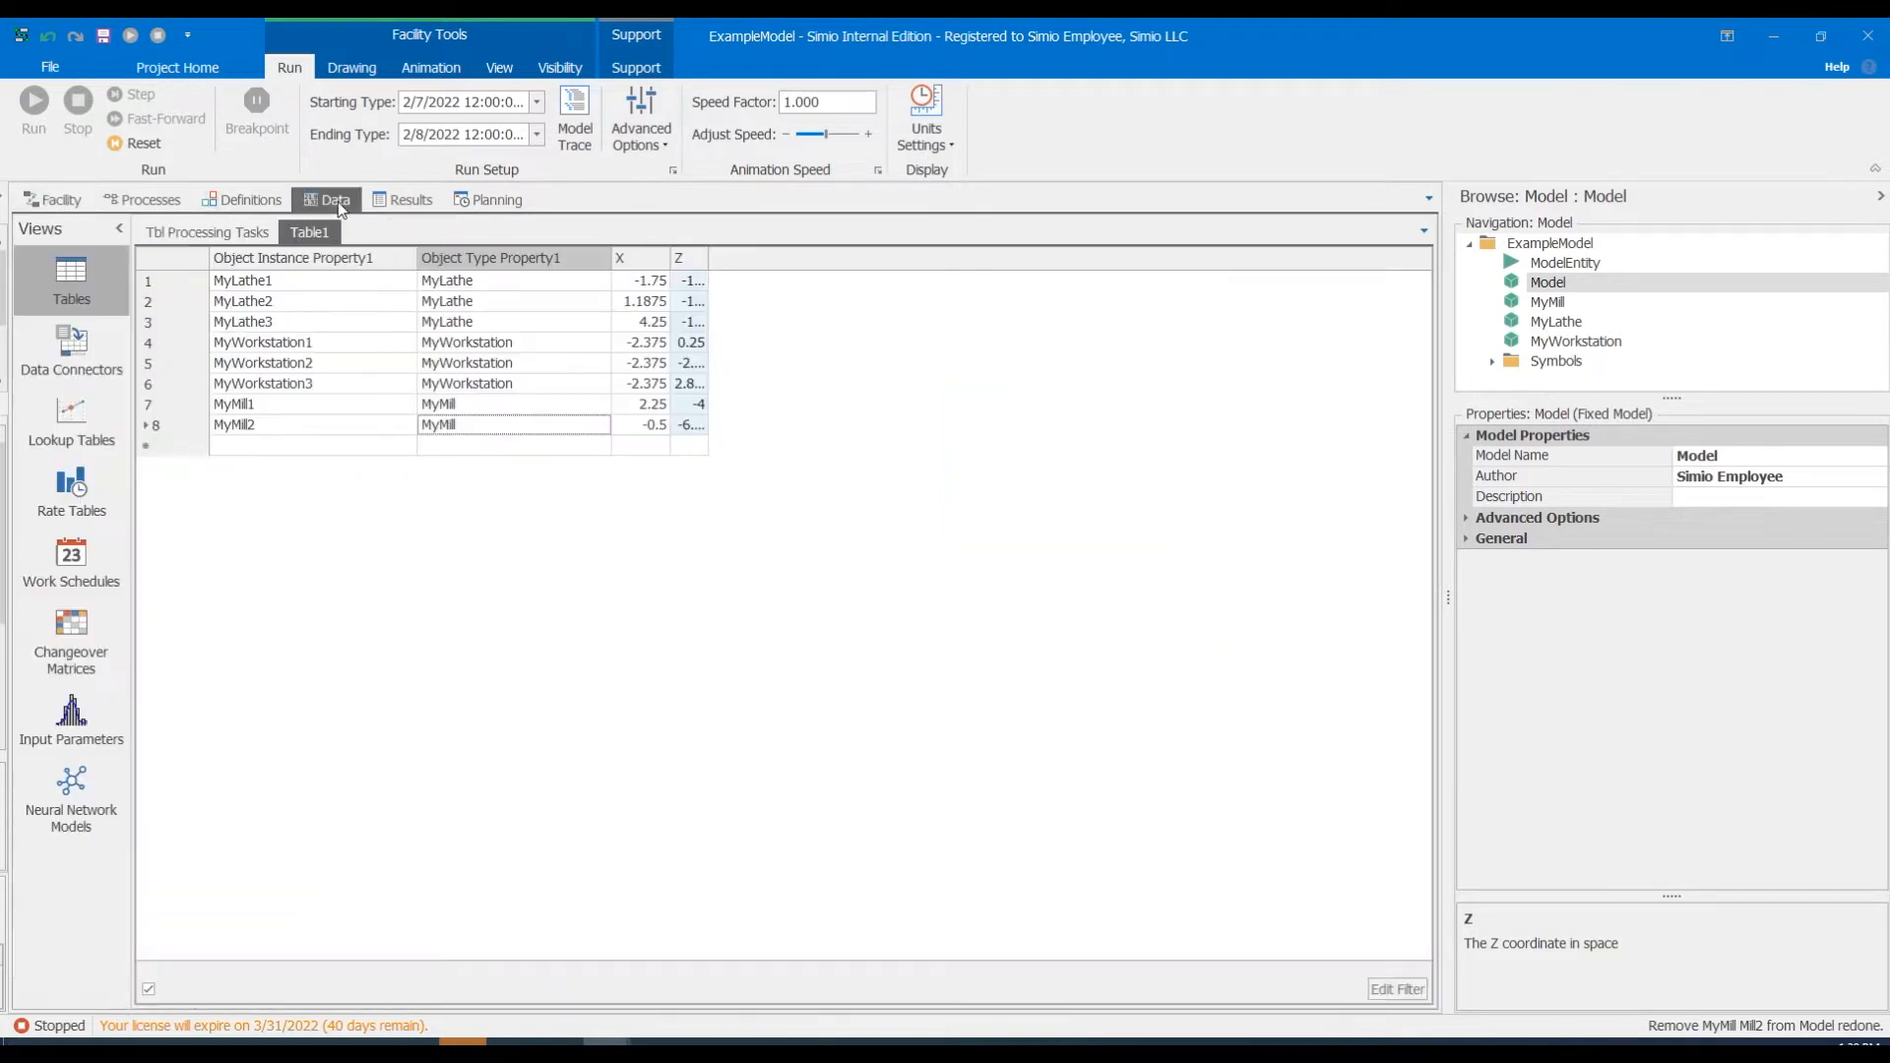
click(292, 251)
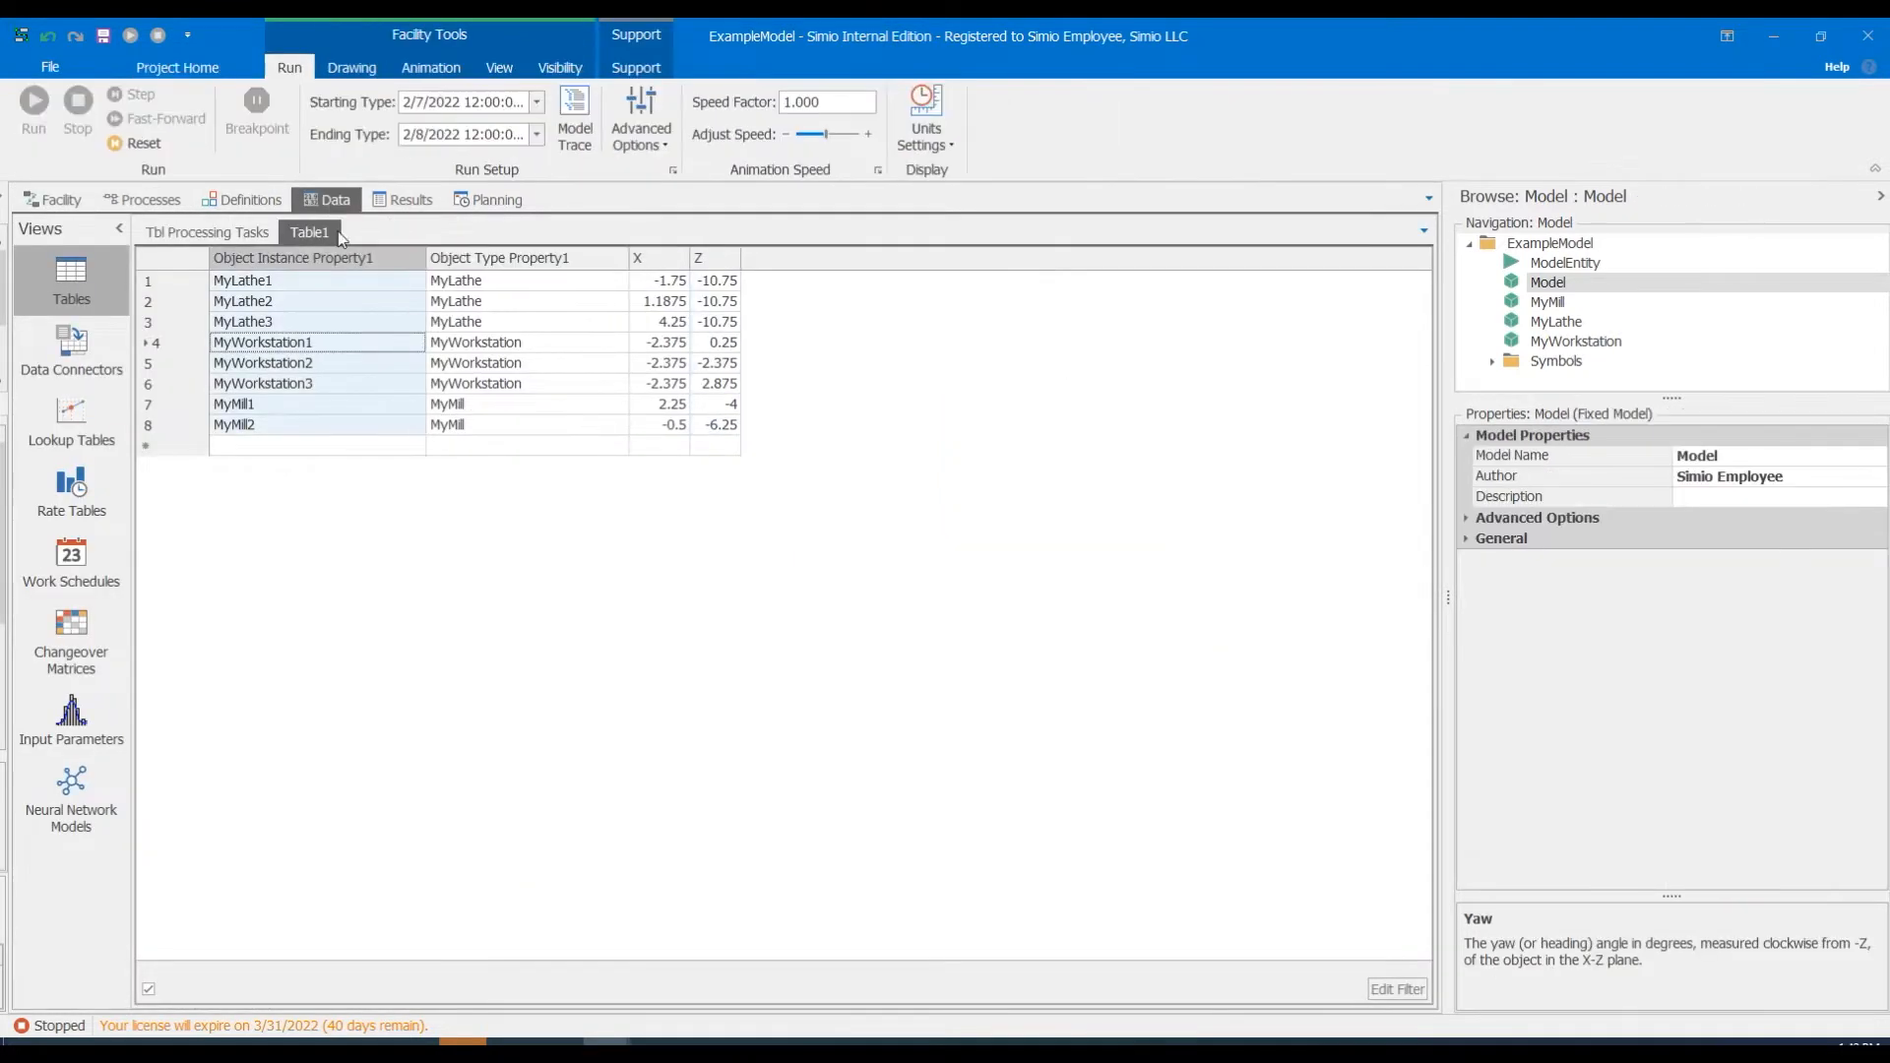
click(327, 258)
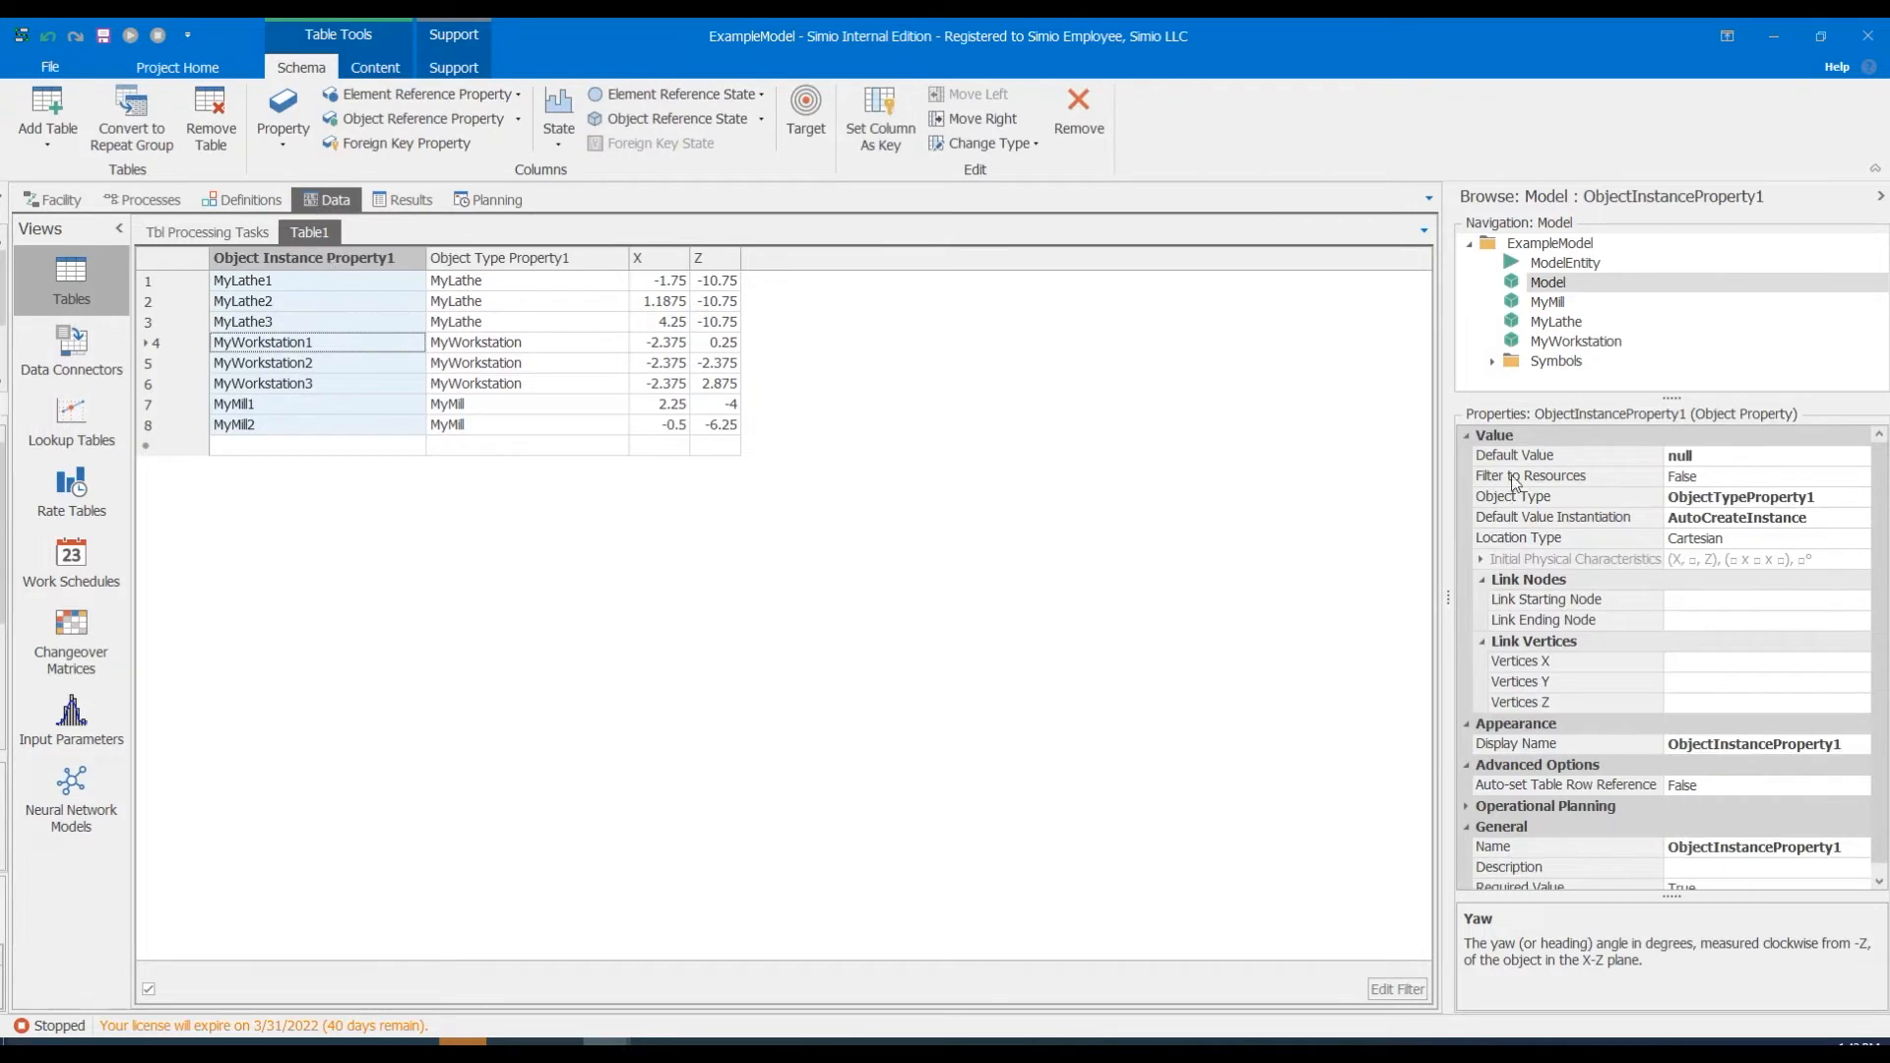
click(1480, 561)
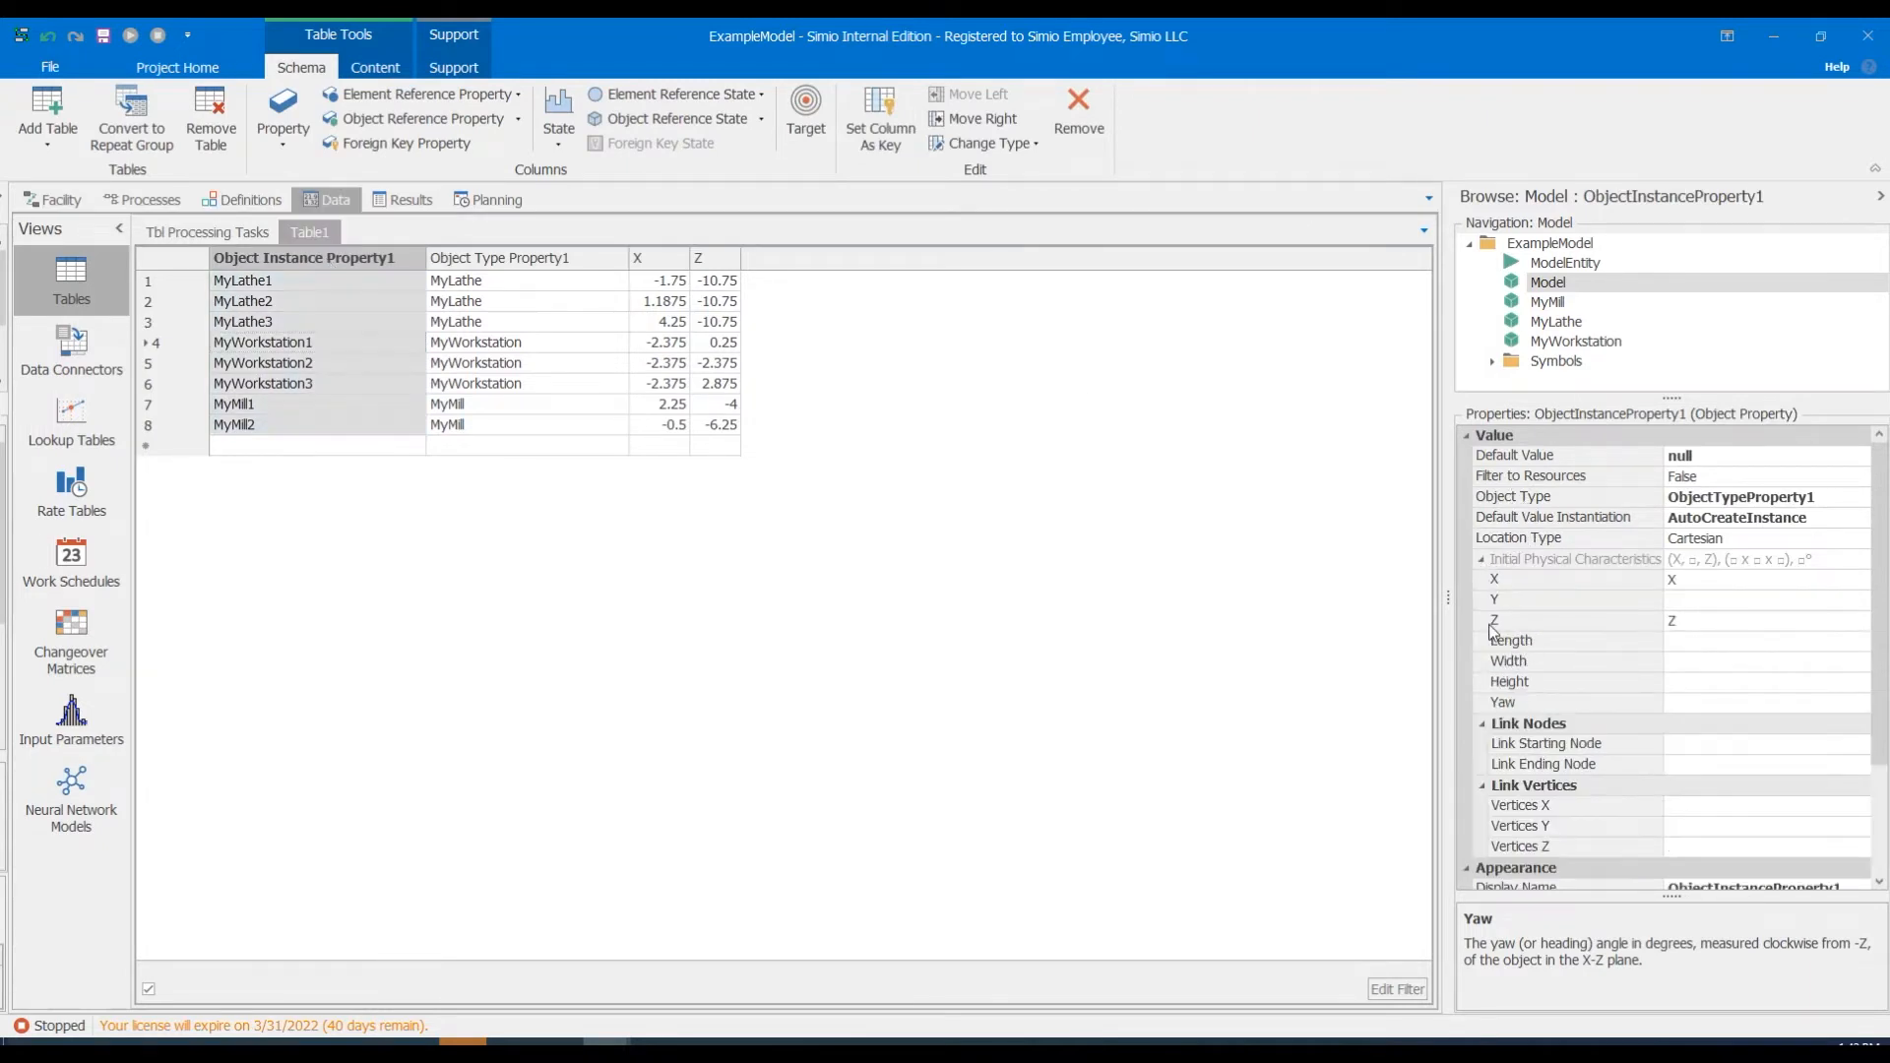
click(1549, 706)
click(286, 152)
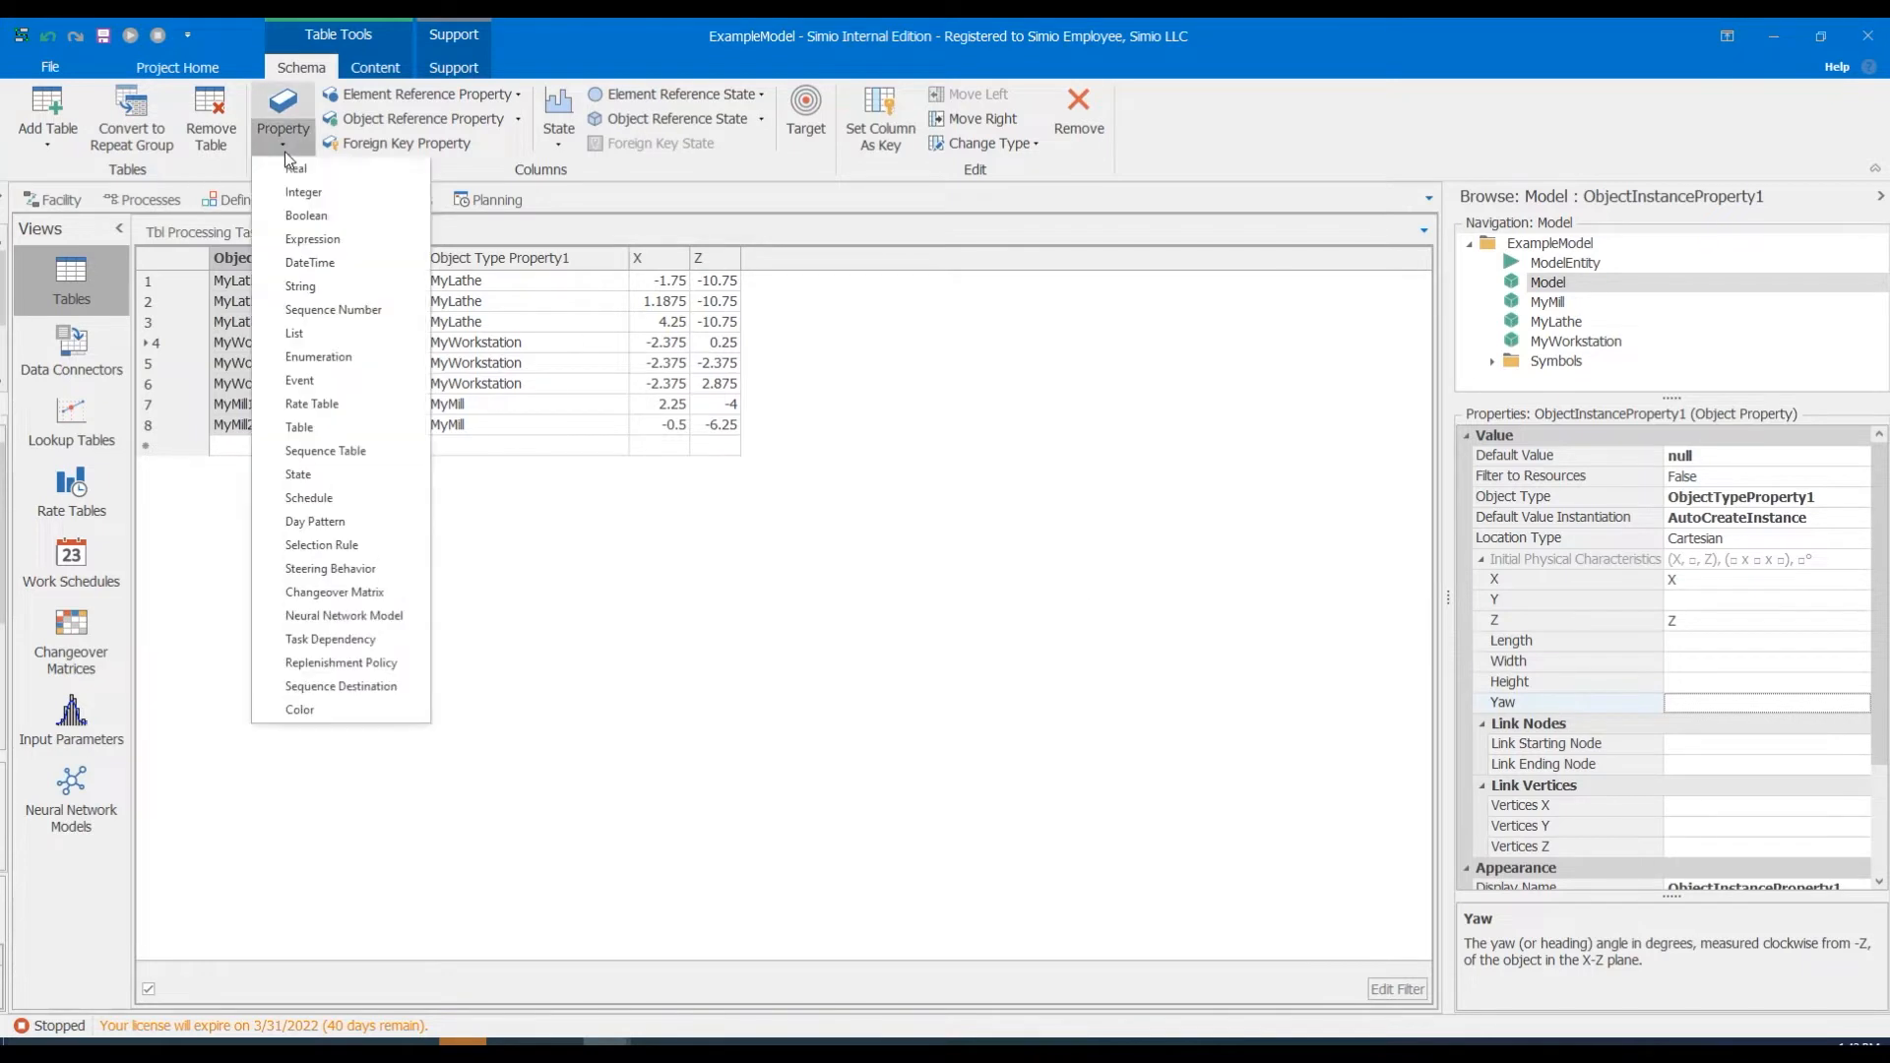
click(286, 168)
click(1732, 599)
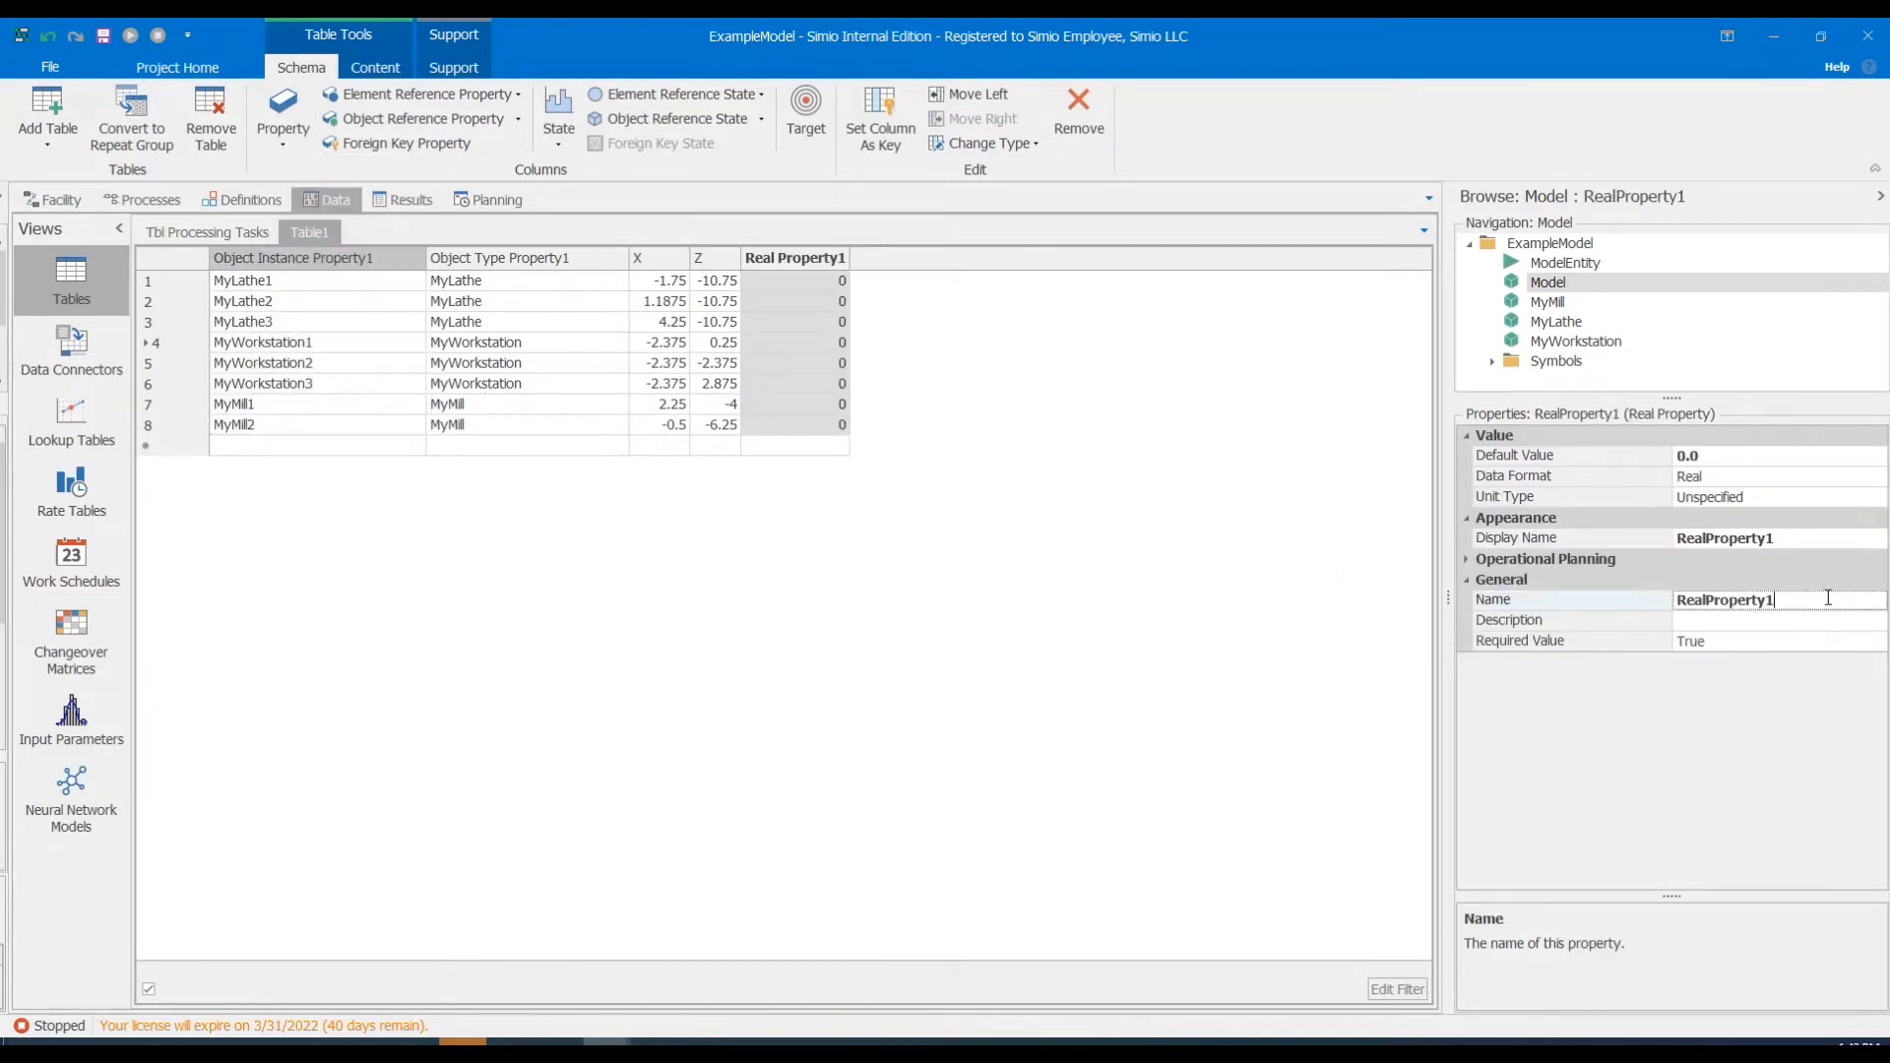
text(Yaw)
Map the object instance column's initial yaw to Table1's Yaw column.
click(315, 260)
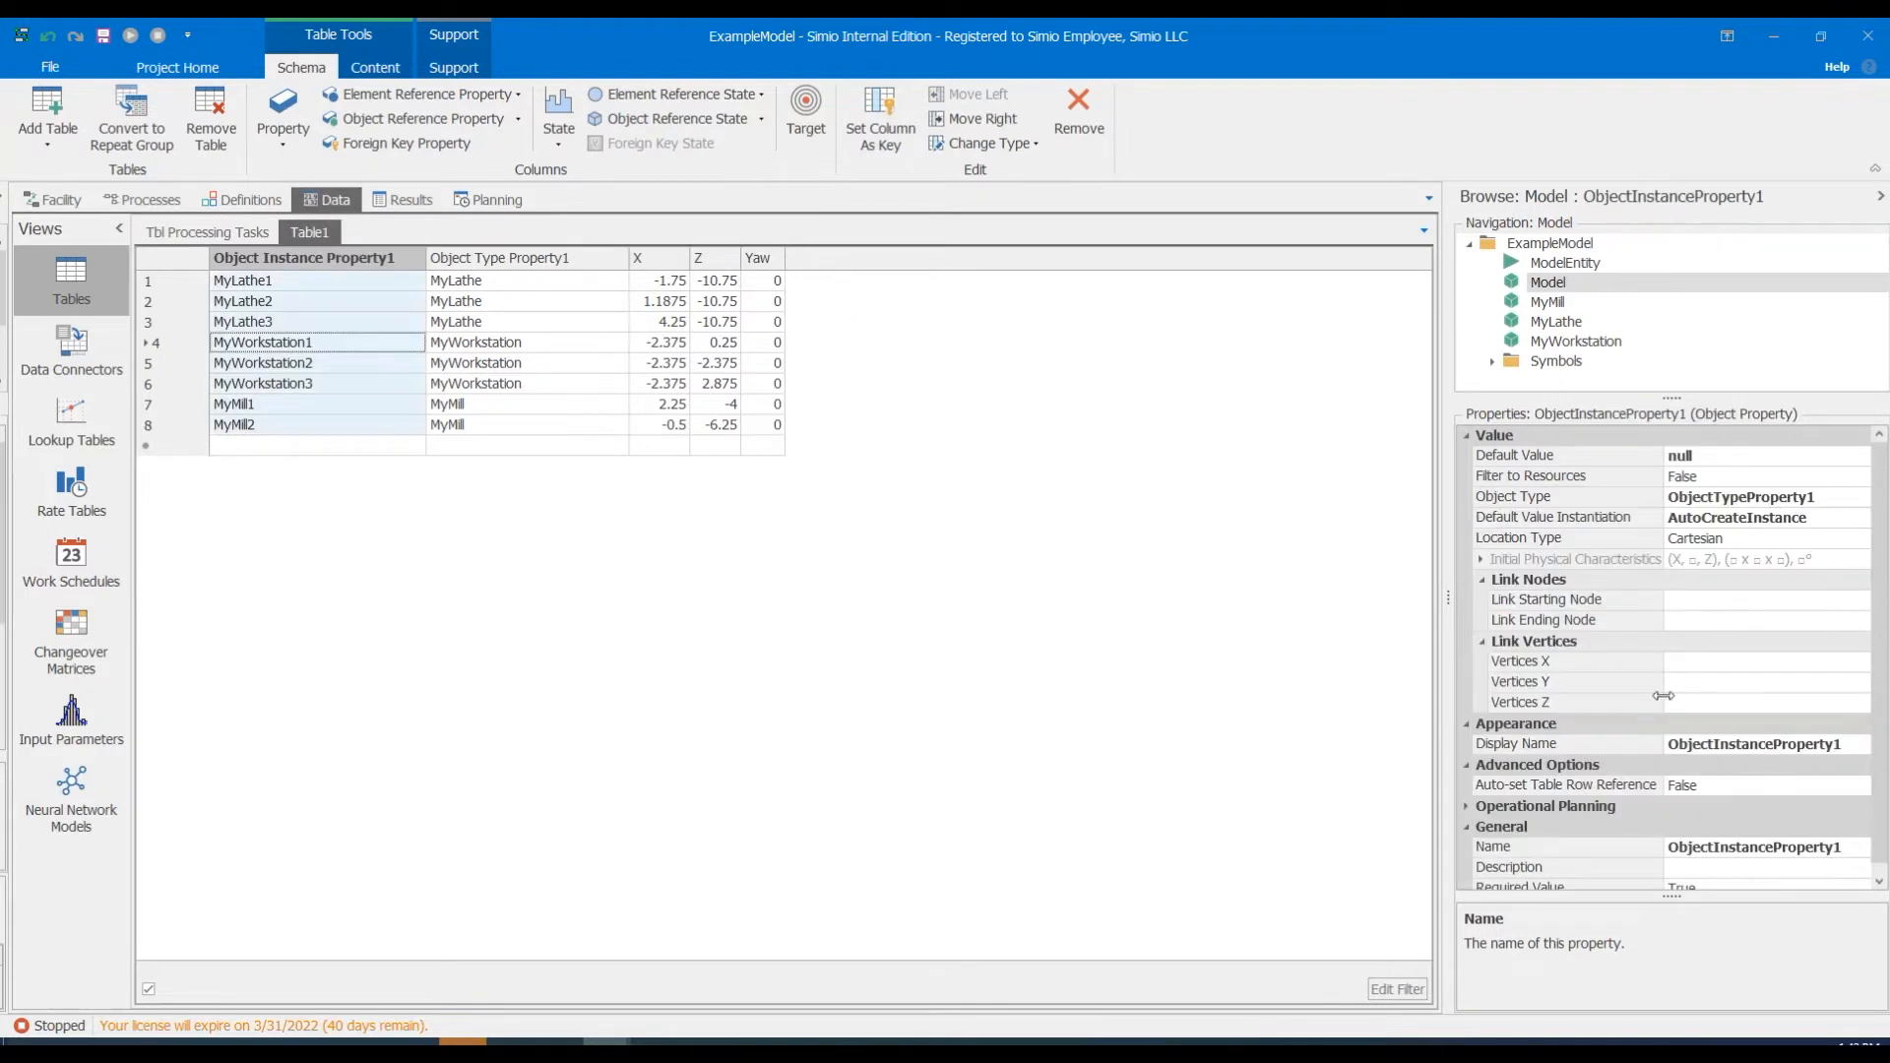
click(1478, 559)
click(1700, 705)
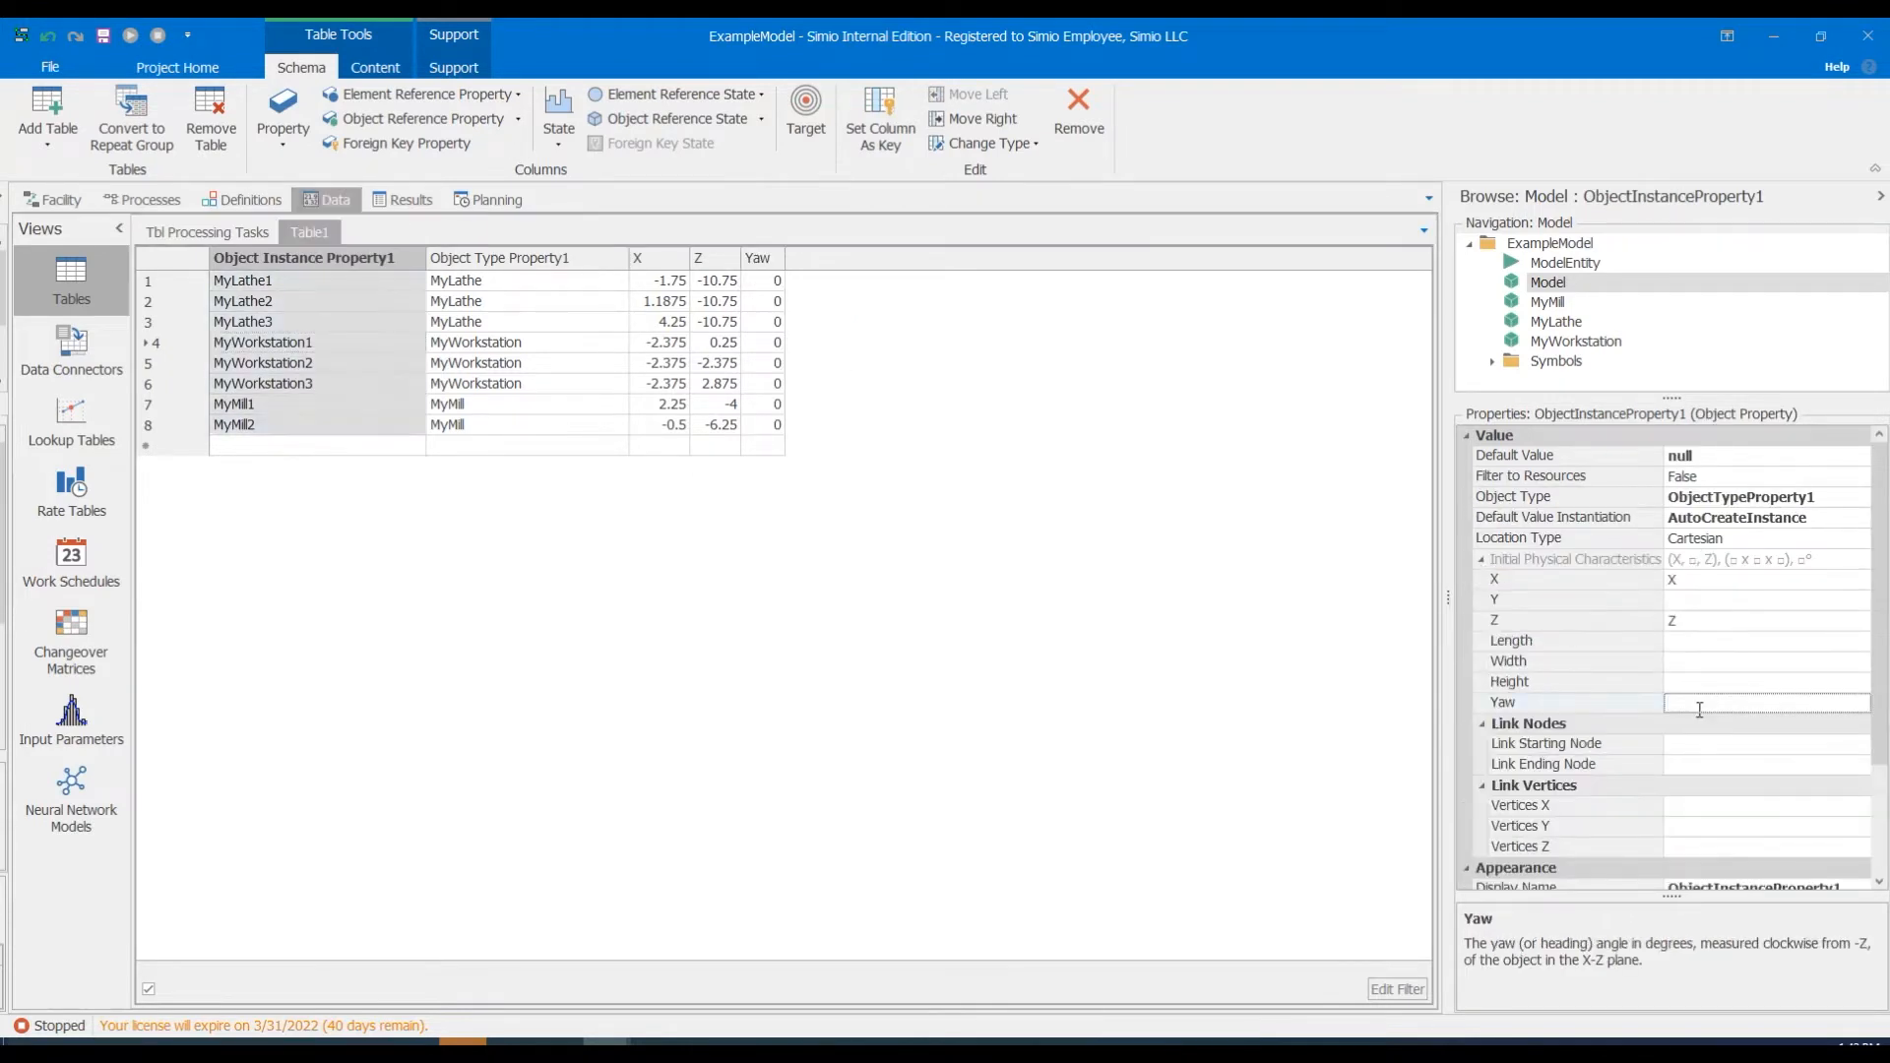
Set the yaw of MyLathe1, MyLathe2 and MyLathe3 to 90 in Table1.
click(754, 261)
click(766, 280)
text(90)
click(776, 302)
text(90)
click(778, 323)
text(90)
Set the yaw of MyWorkstation1, MyWorkstation2 and MyWorkstation3 to 180 in Table1.
click(783, 343)
text(180)
click(778, 363)
text(180)
click(776, 384)
text(180)
Set MyMill1's yaw to 90, give MyMill2 the opposite heading, and check the orientations in the facility.
click(773, 403)
text(90)
click(782, 424)
text(17070)
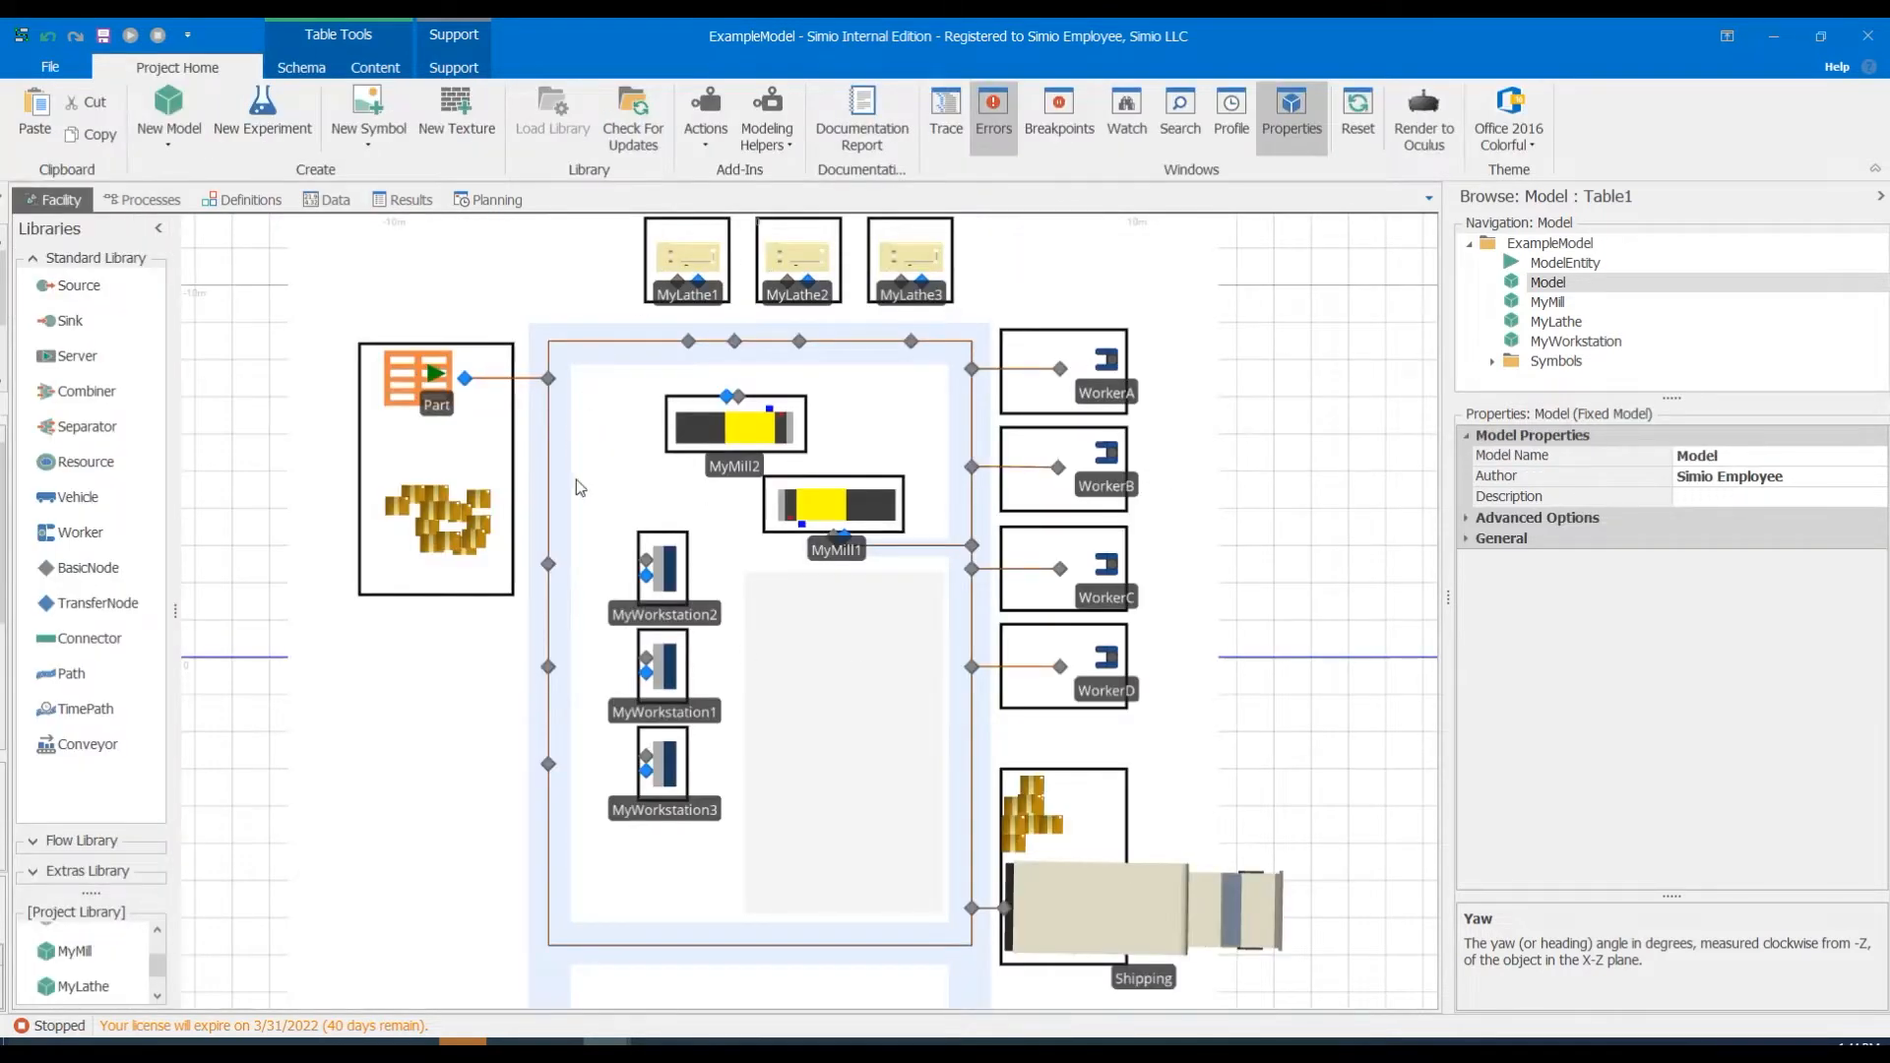
click(577, 480)
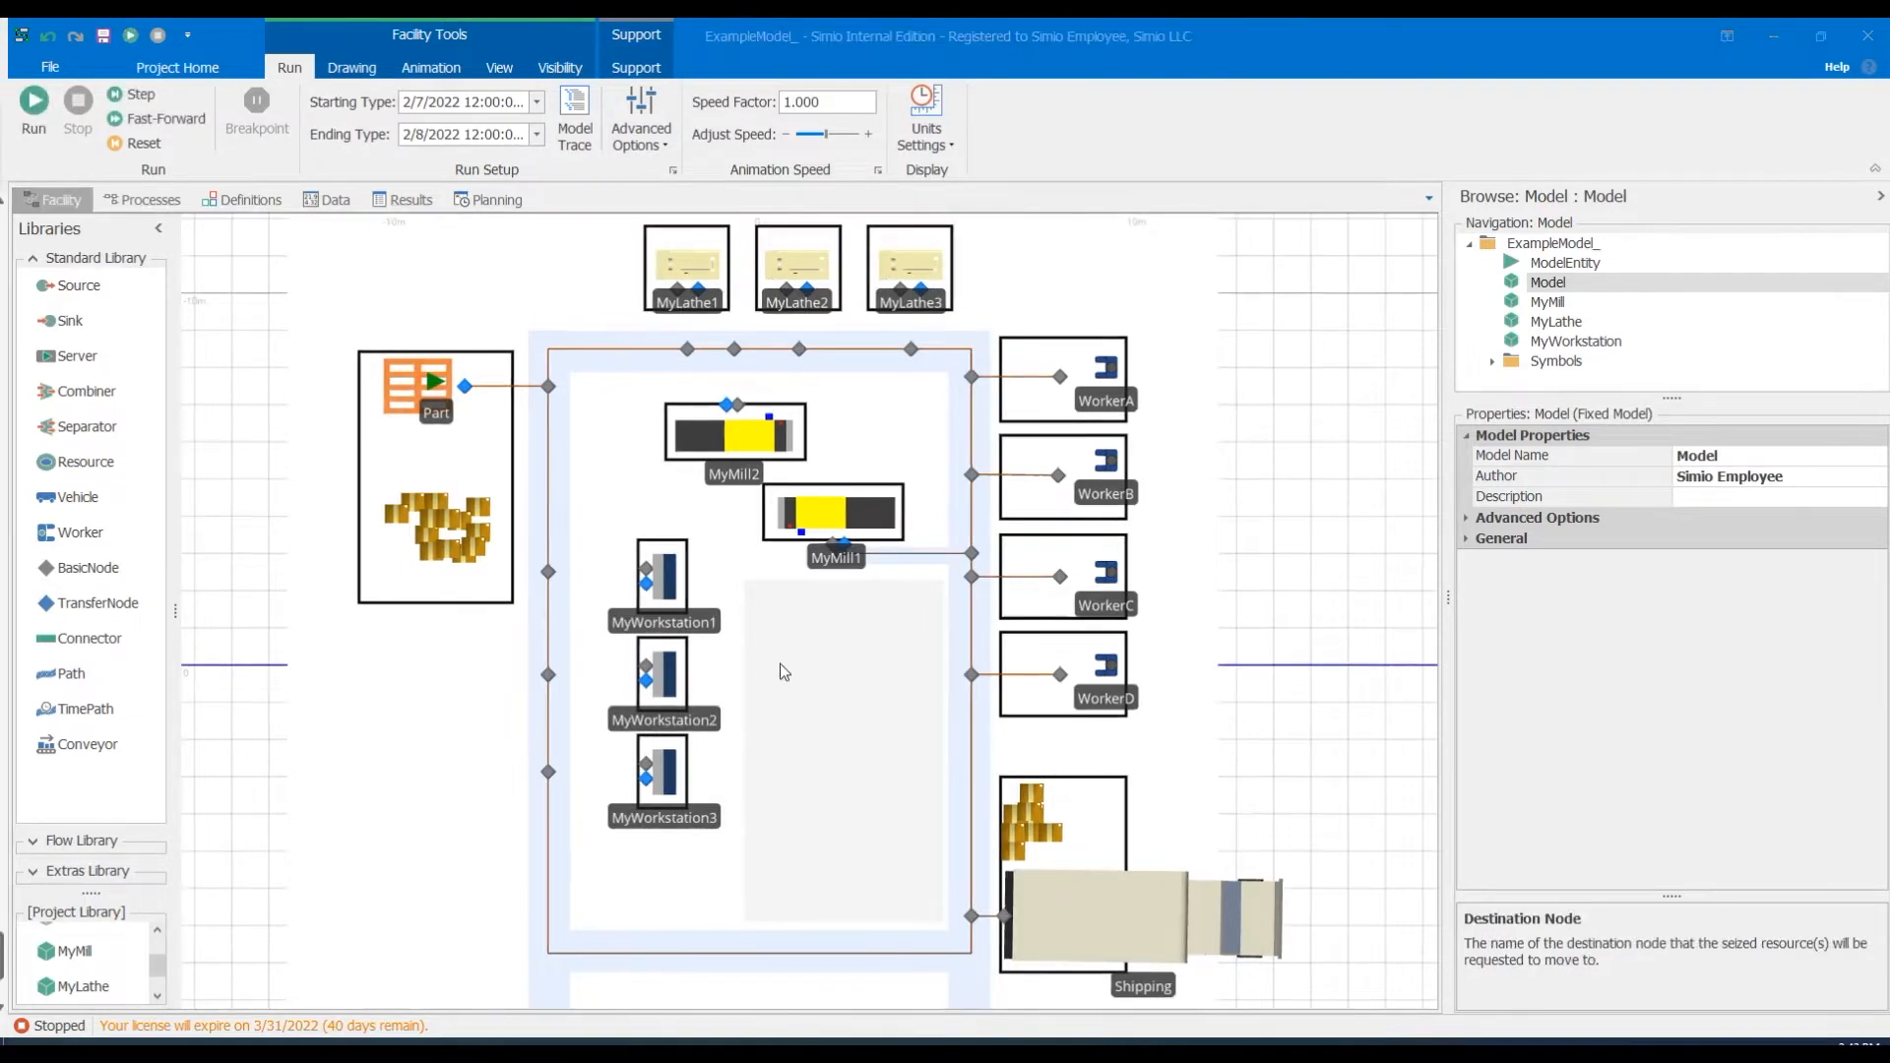
Add a new data table to the model and give it an Object reference property column.
click(328, 200)
click(46, 143)
click(59, 166)
click(517, 119)
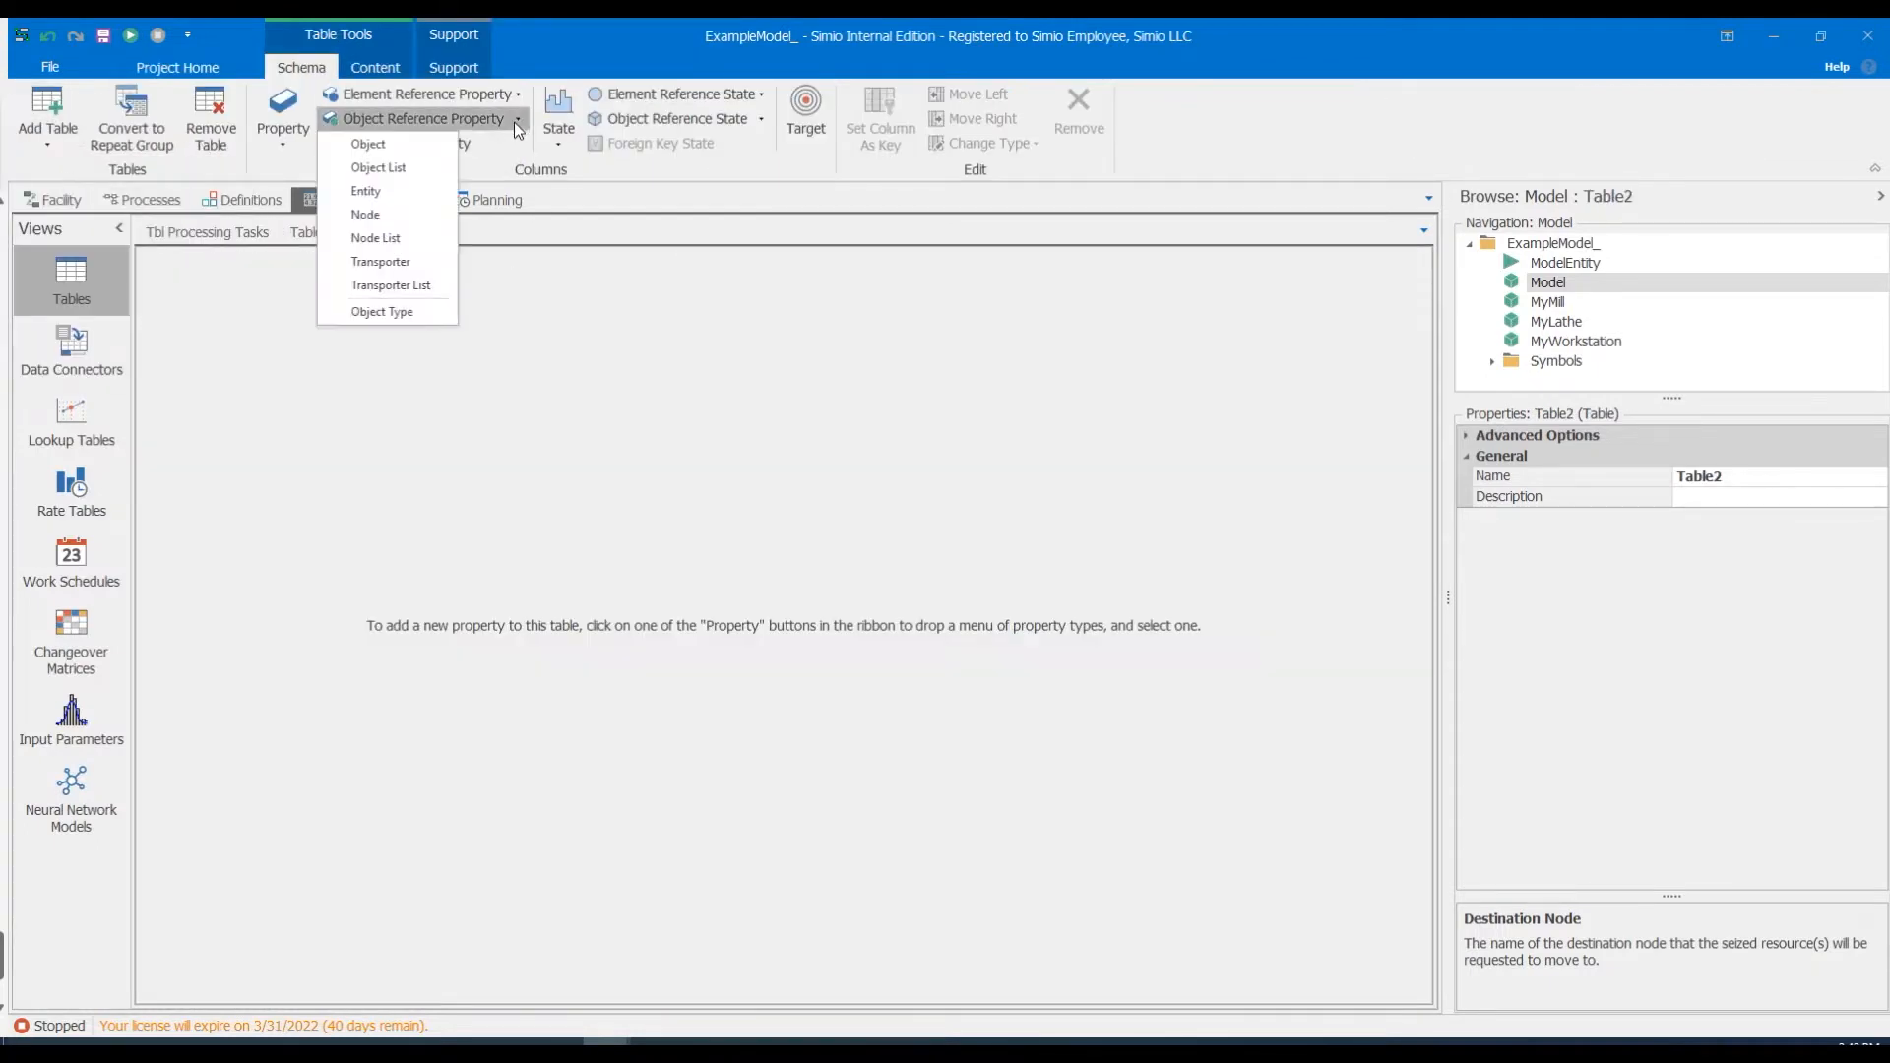
click(369, 143)
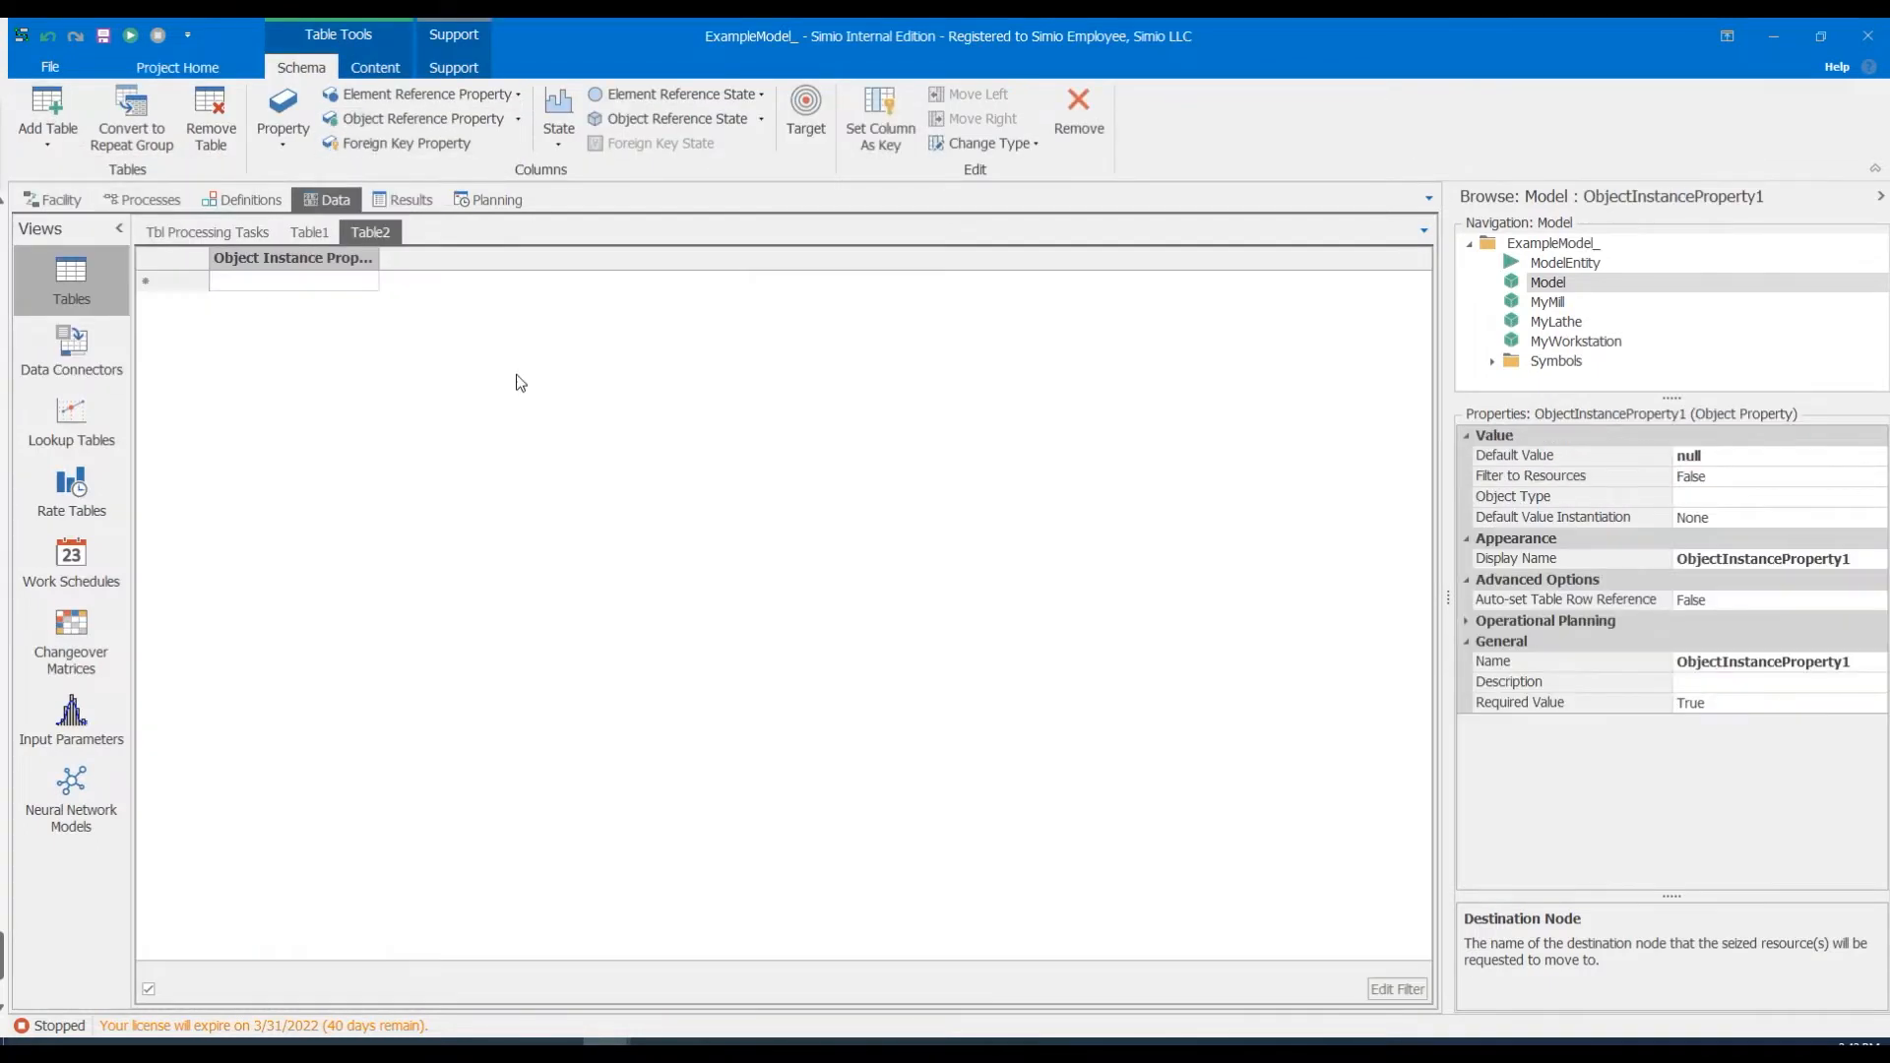
Set Table2's object column to object type Path with AutoCreateInstance as its default value instantiation.
click(1757, 497)
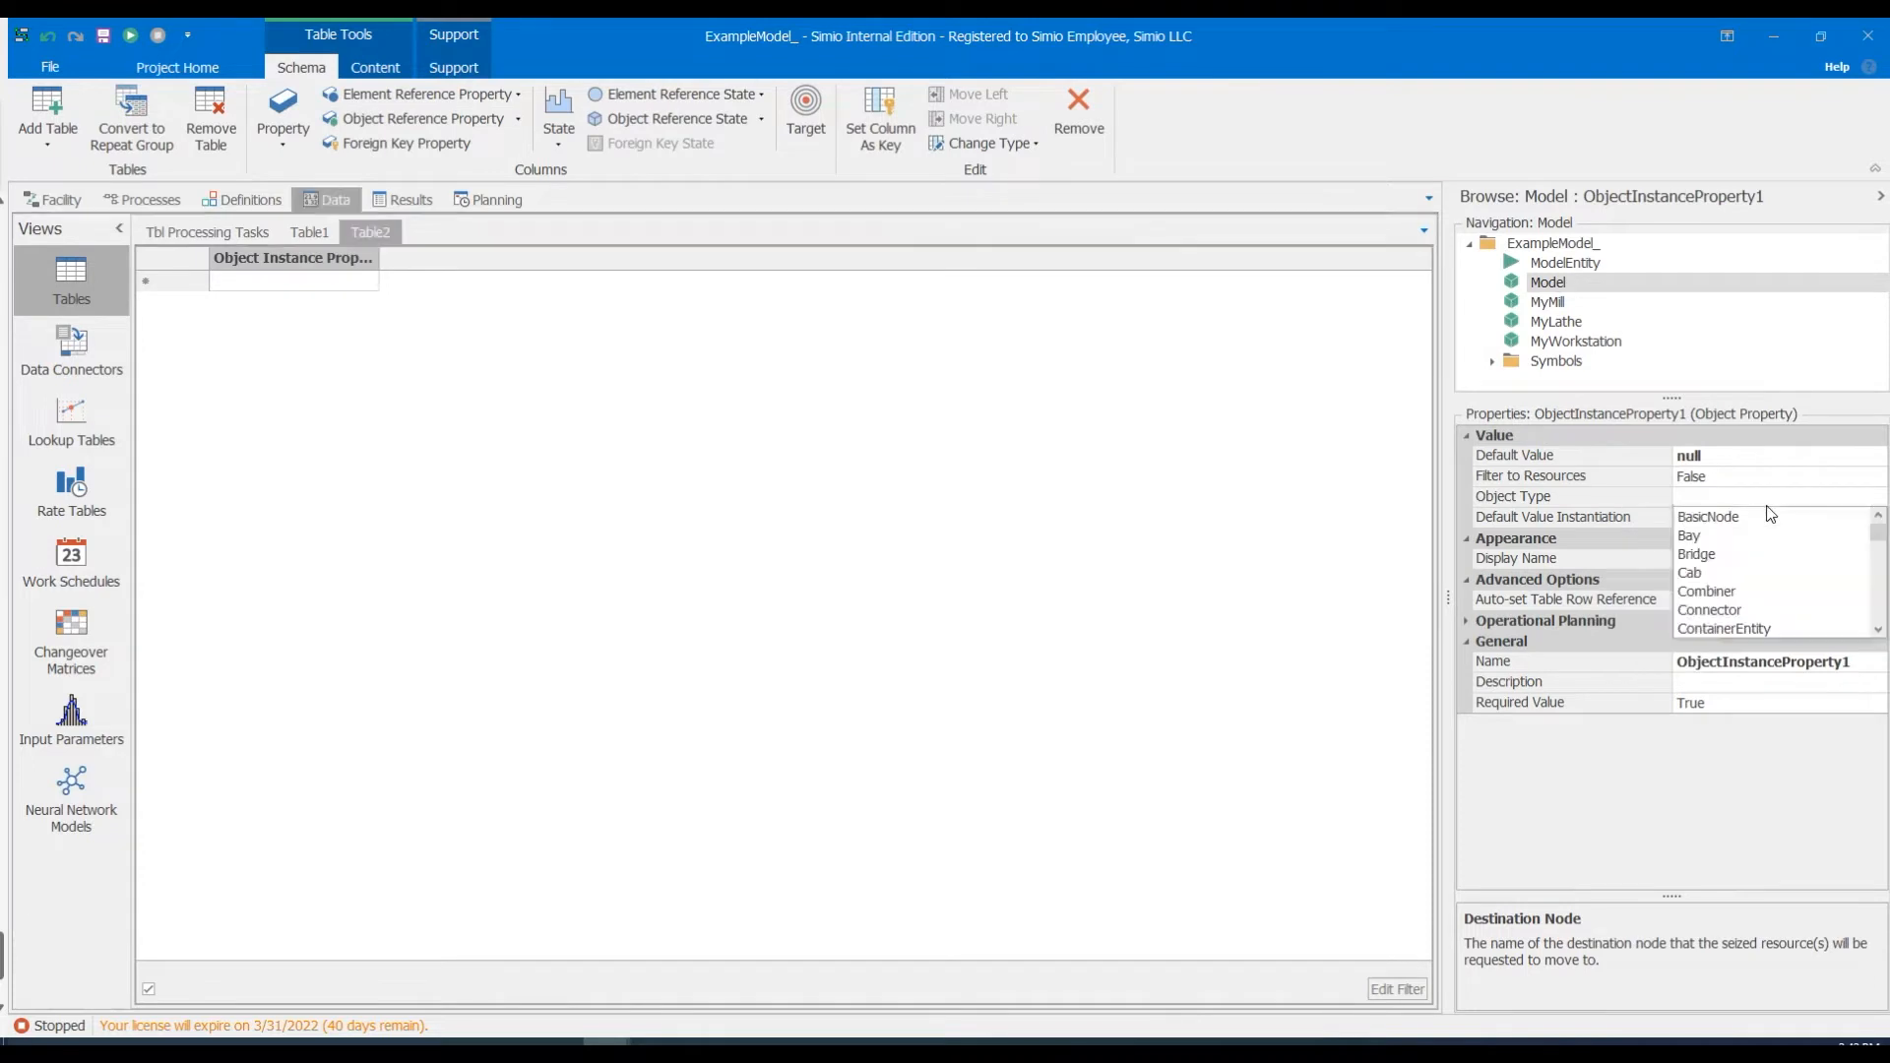
scroll(1742, 561, up, 3)
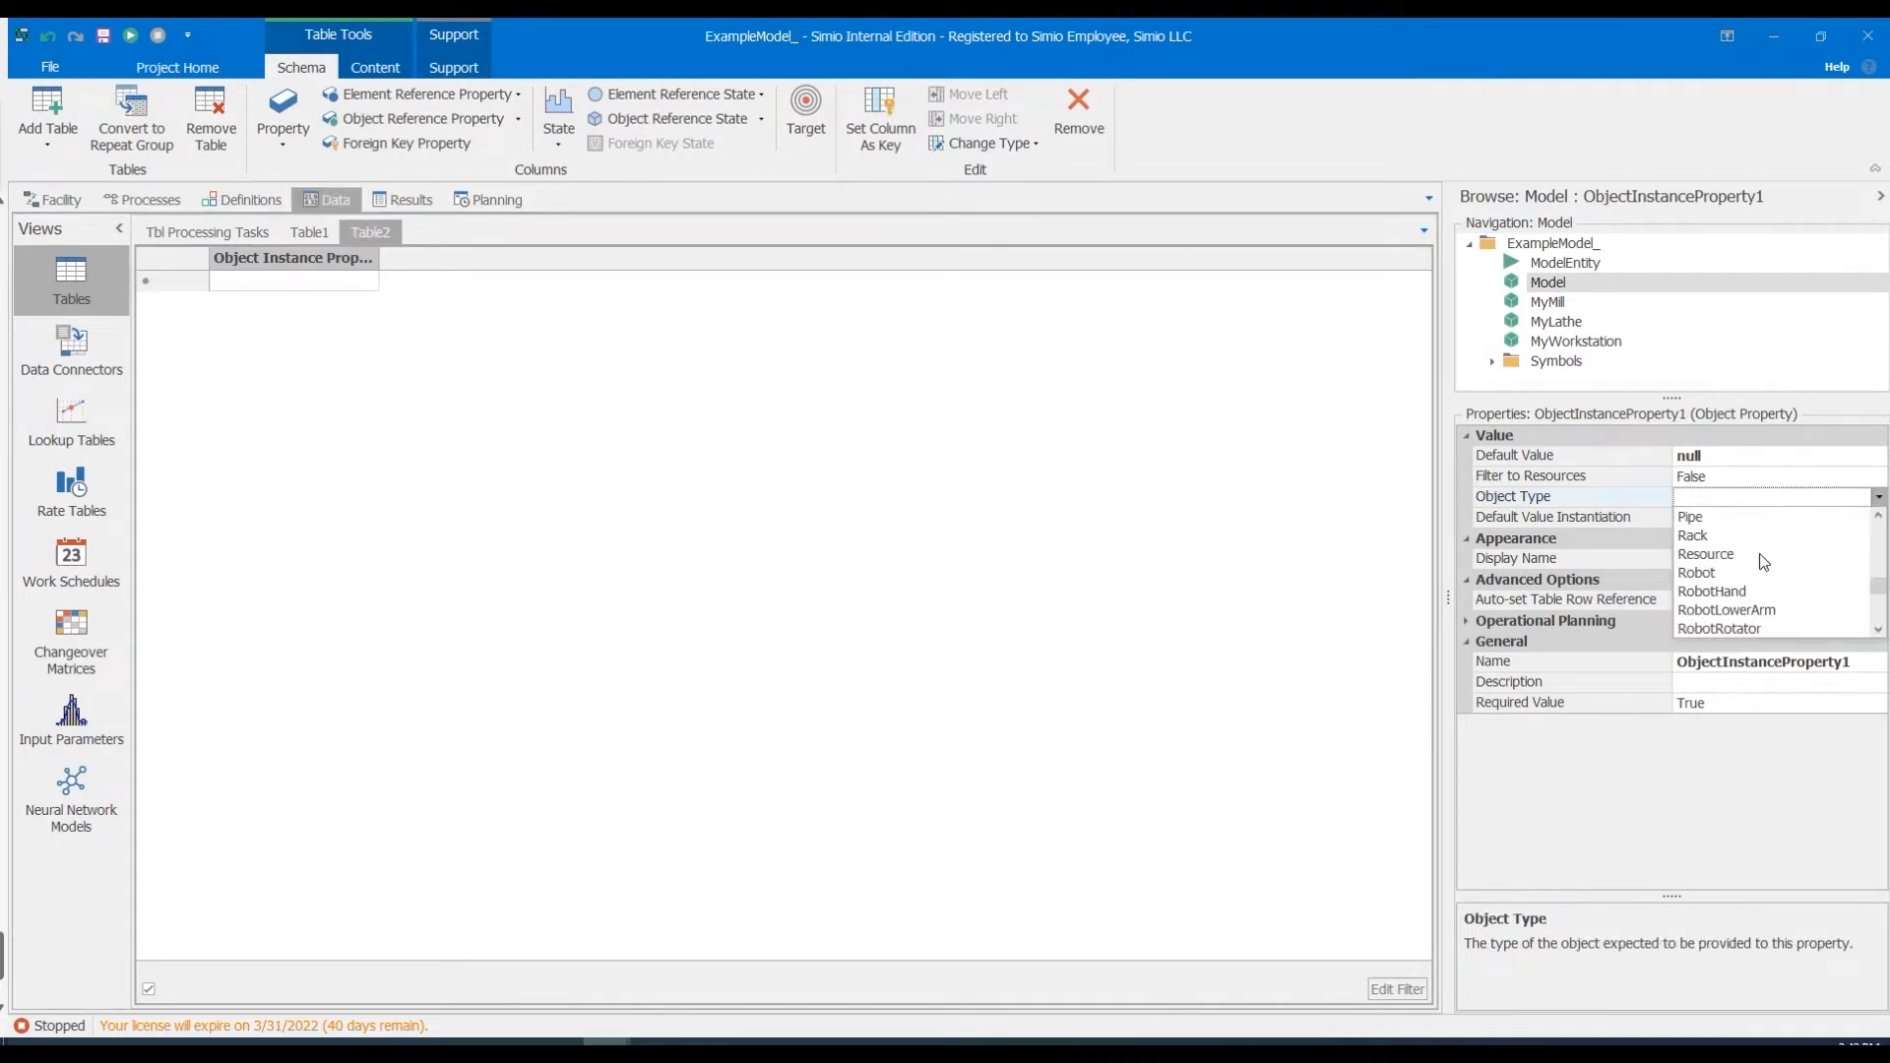
click(1717, 557)
click(1877, 517)
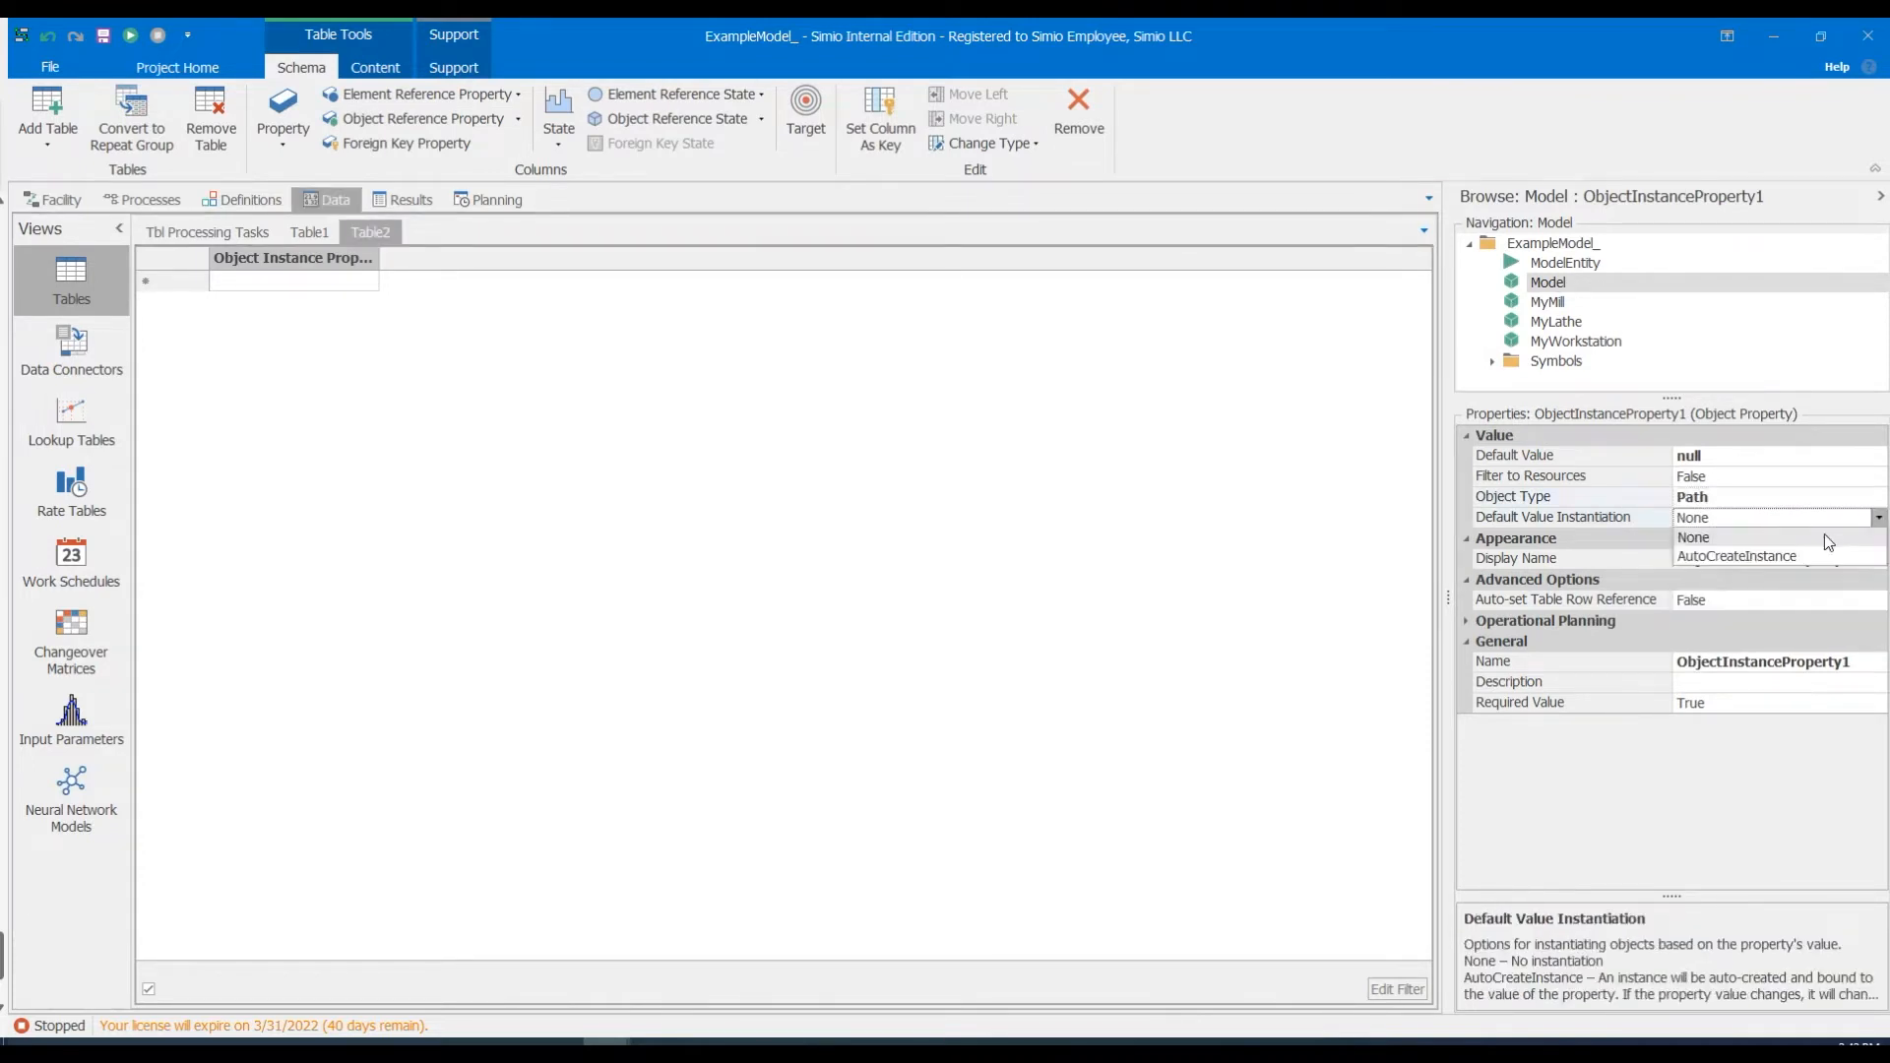
click(1760, 556)
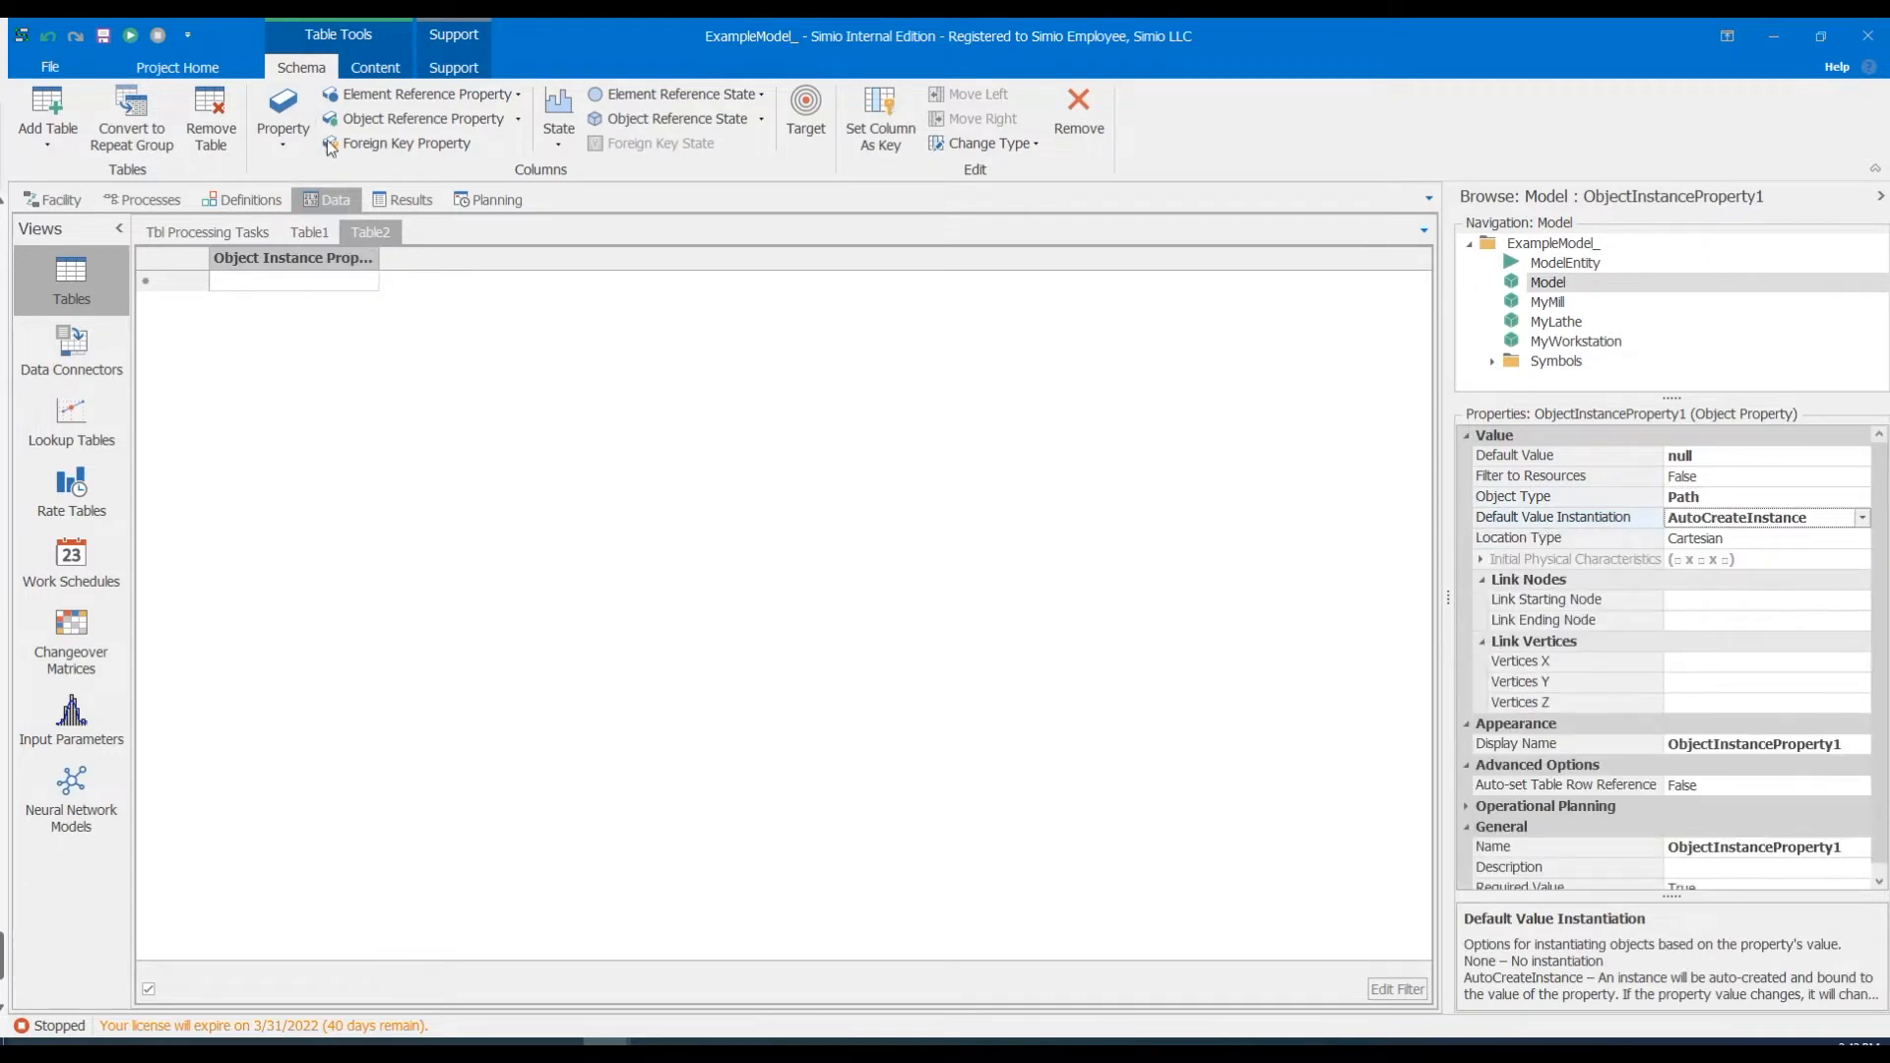
Add two Node reference property columns to Table2.
click(420, 122)
click(383, 218)
click(419, 122)
click(383, 219)
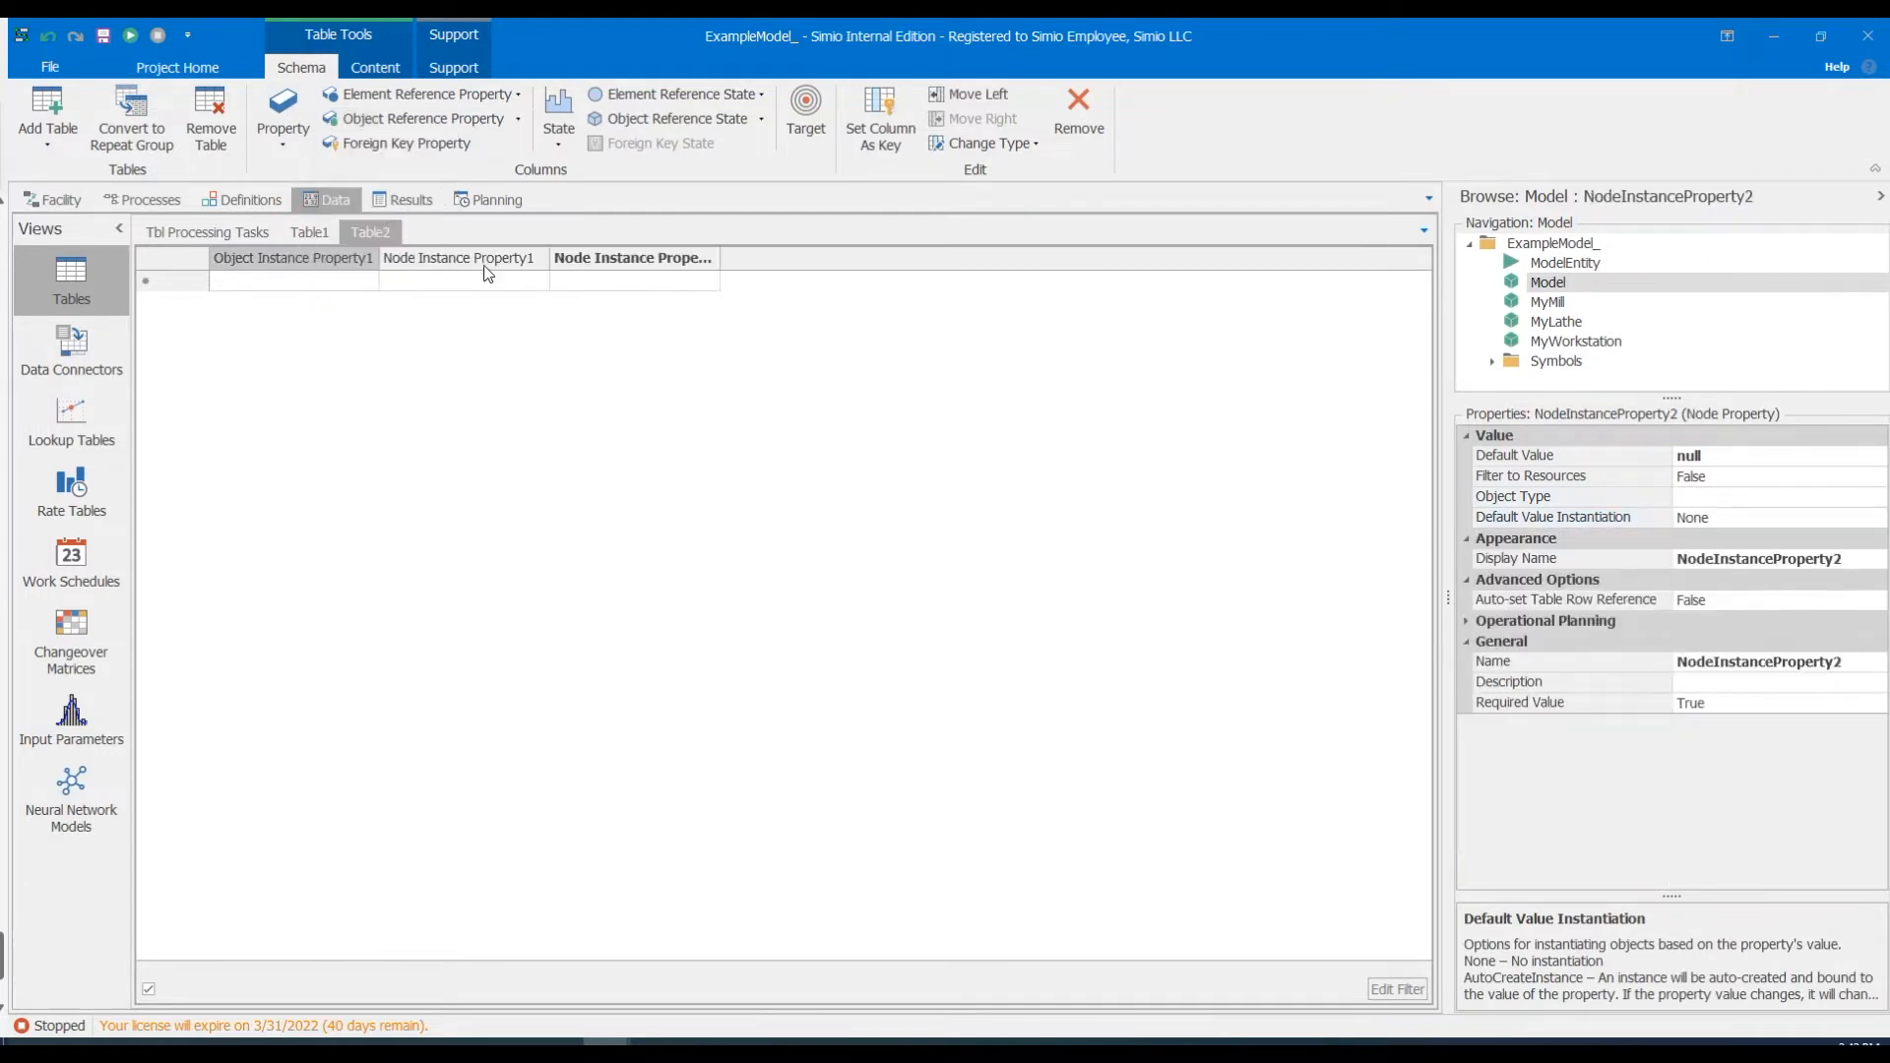
Rename Table2's two node reference columns to StartingNode and EndingNode.
click(1809, 662)
text(StartingNode)
click(635, 258)
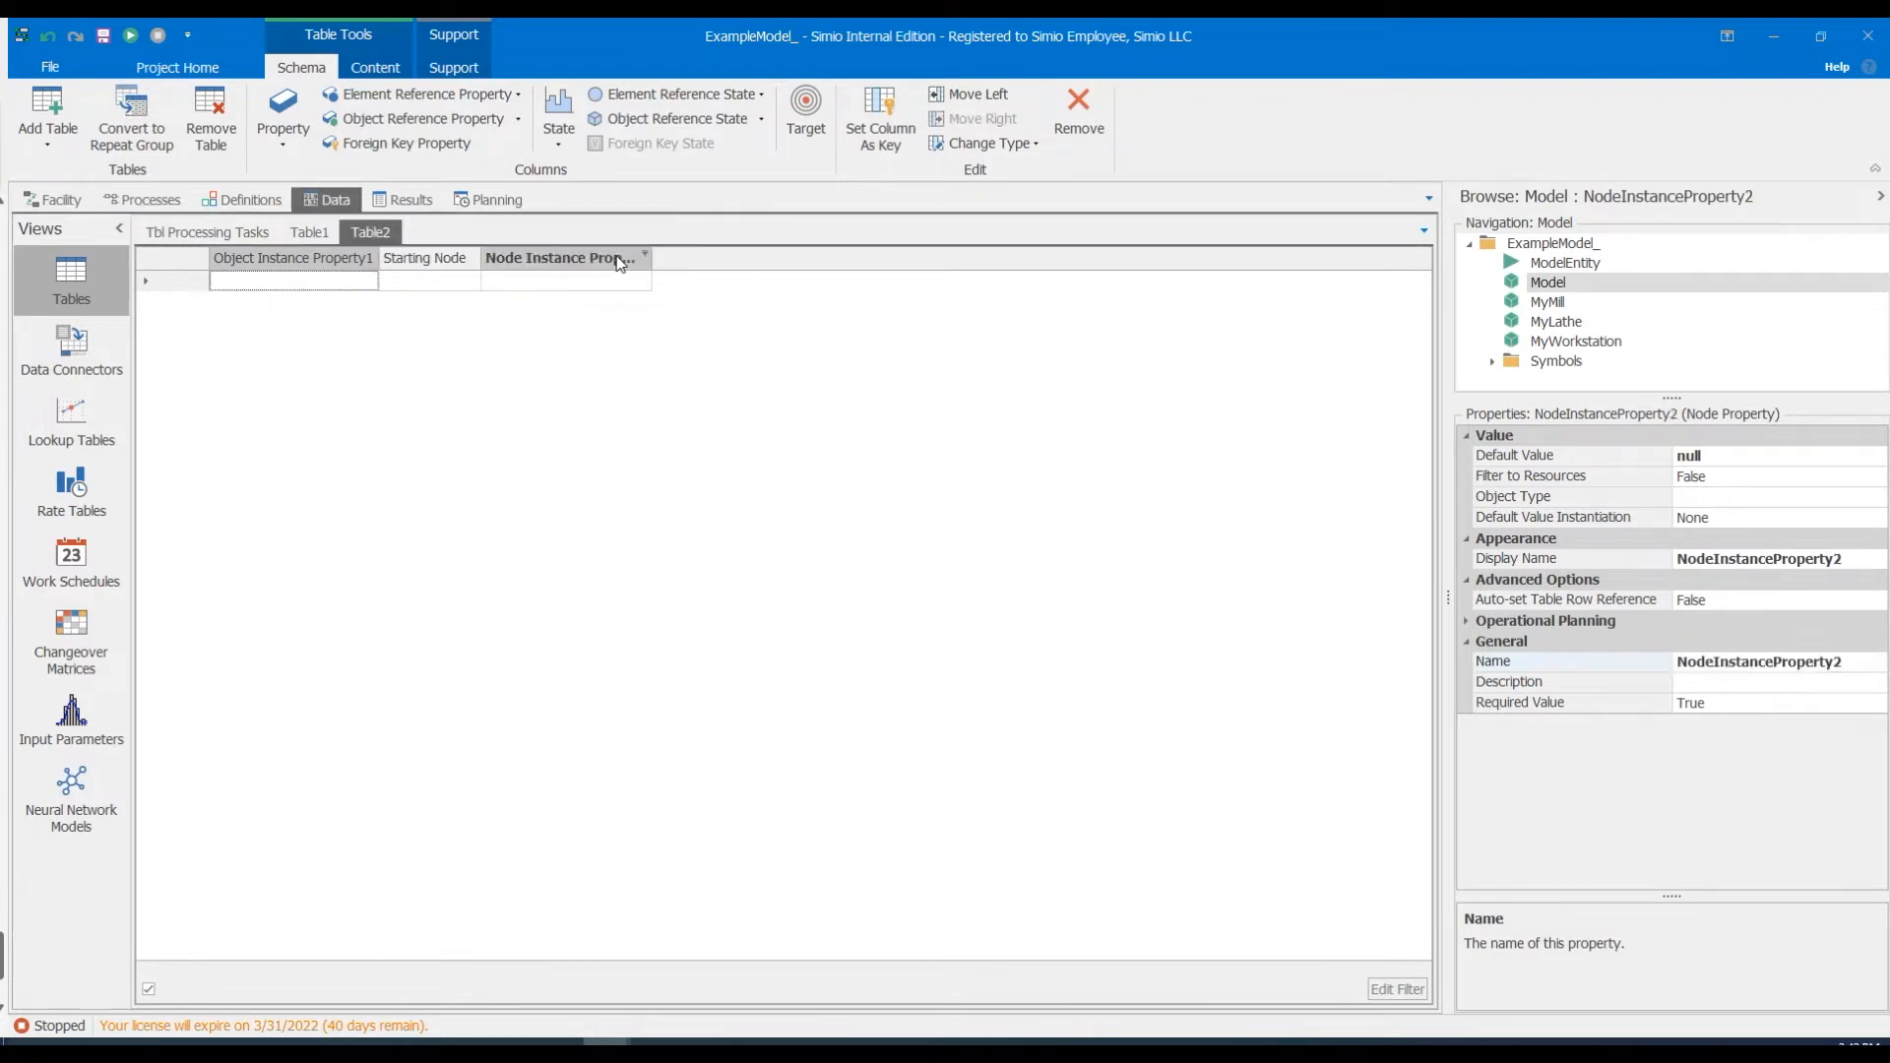
click(1860, 661)
text(EndingN)
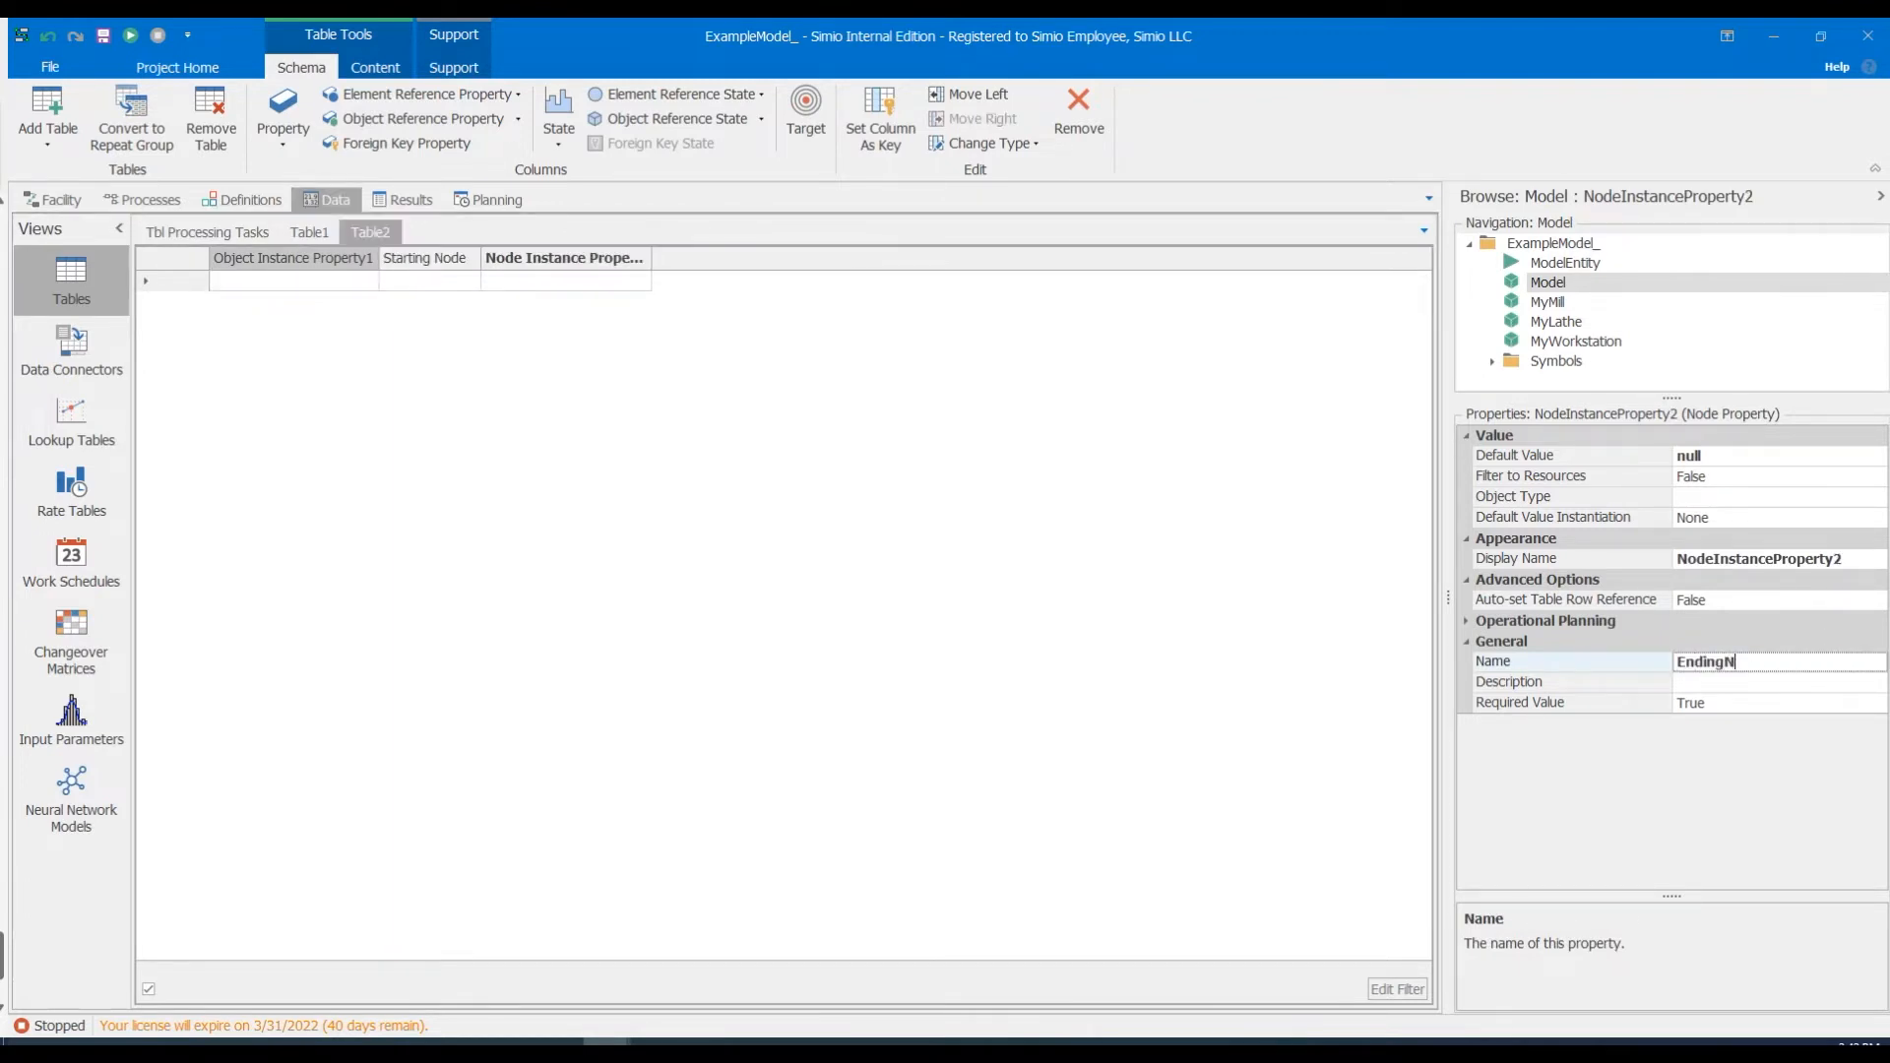
key(Return)
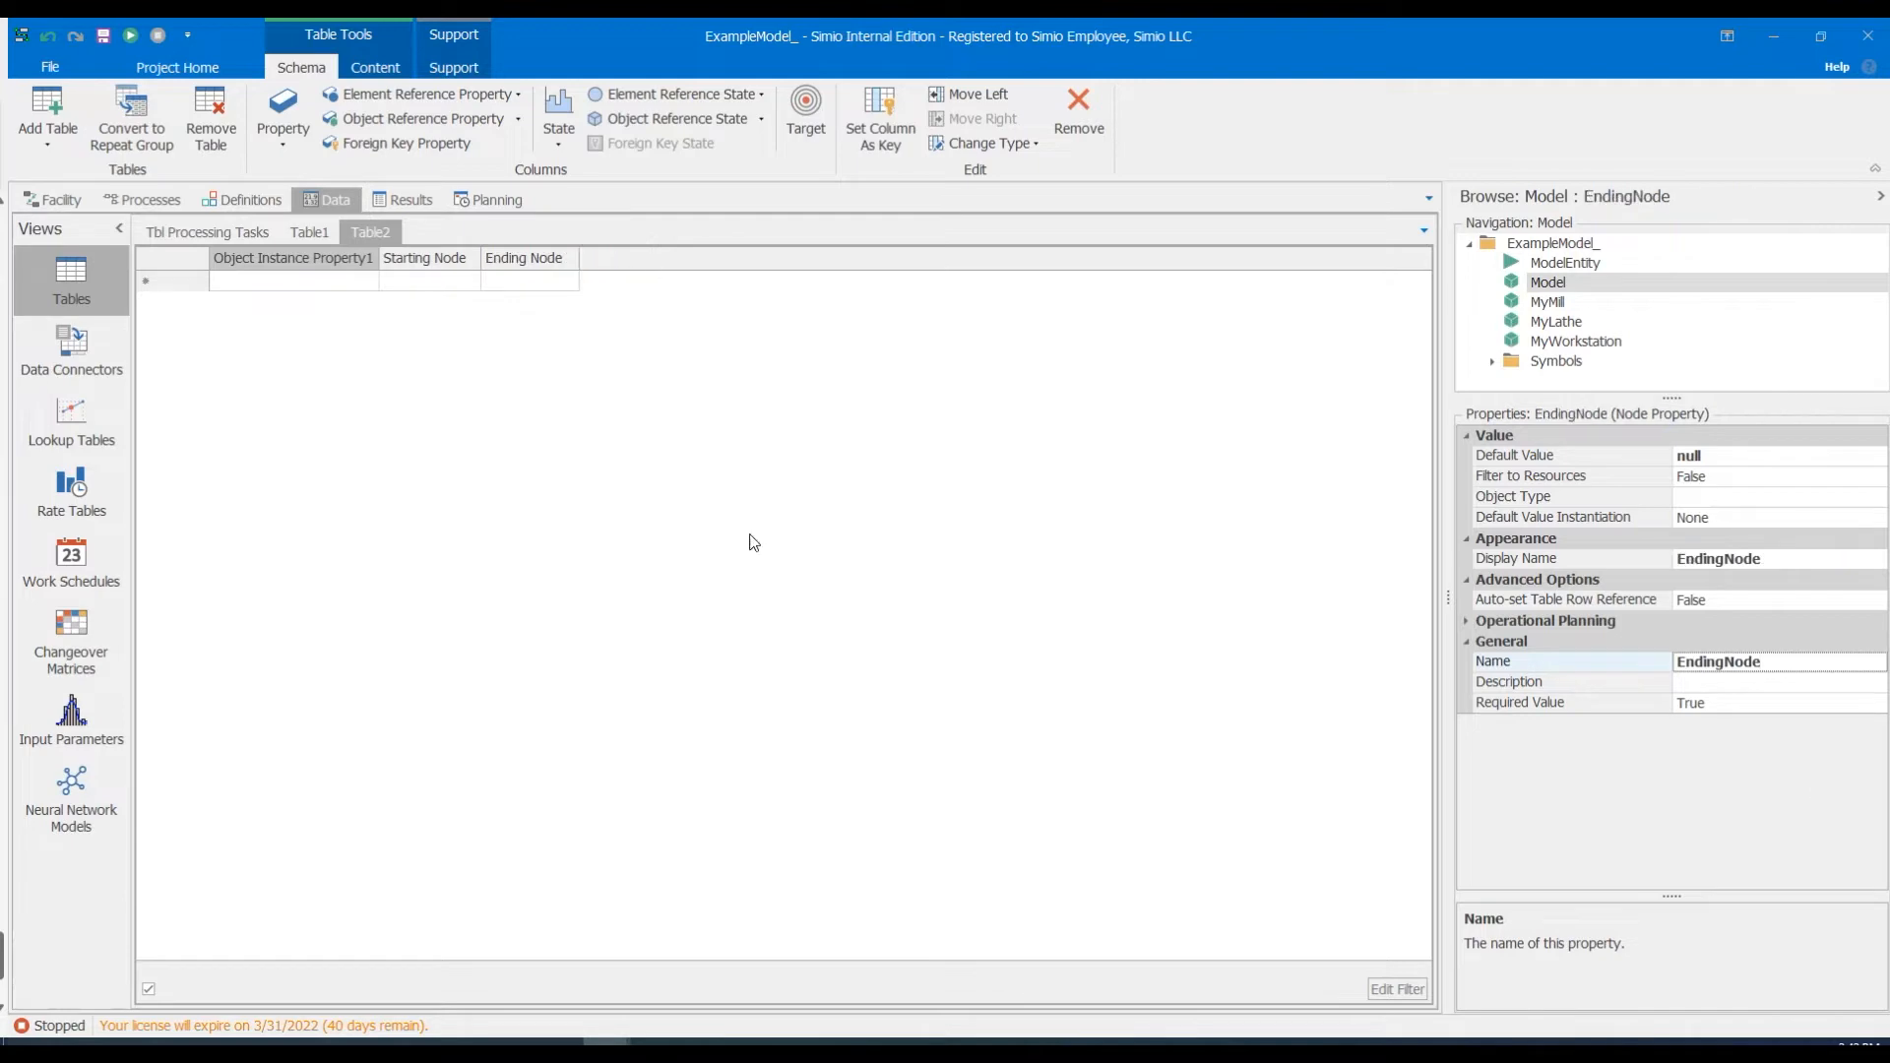
click(317, 262)
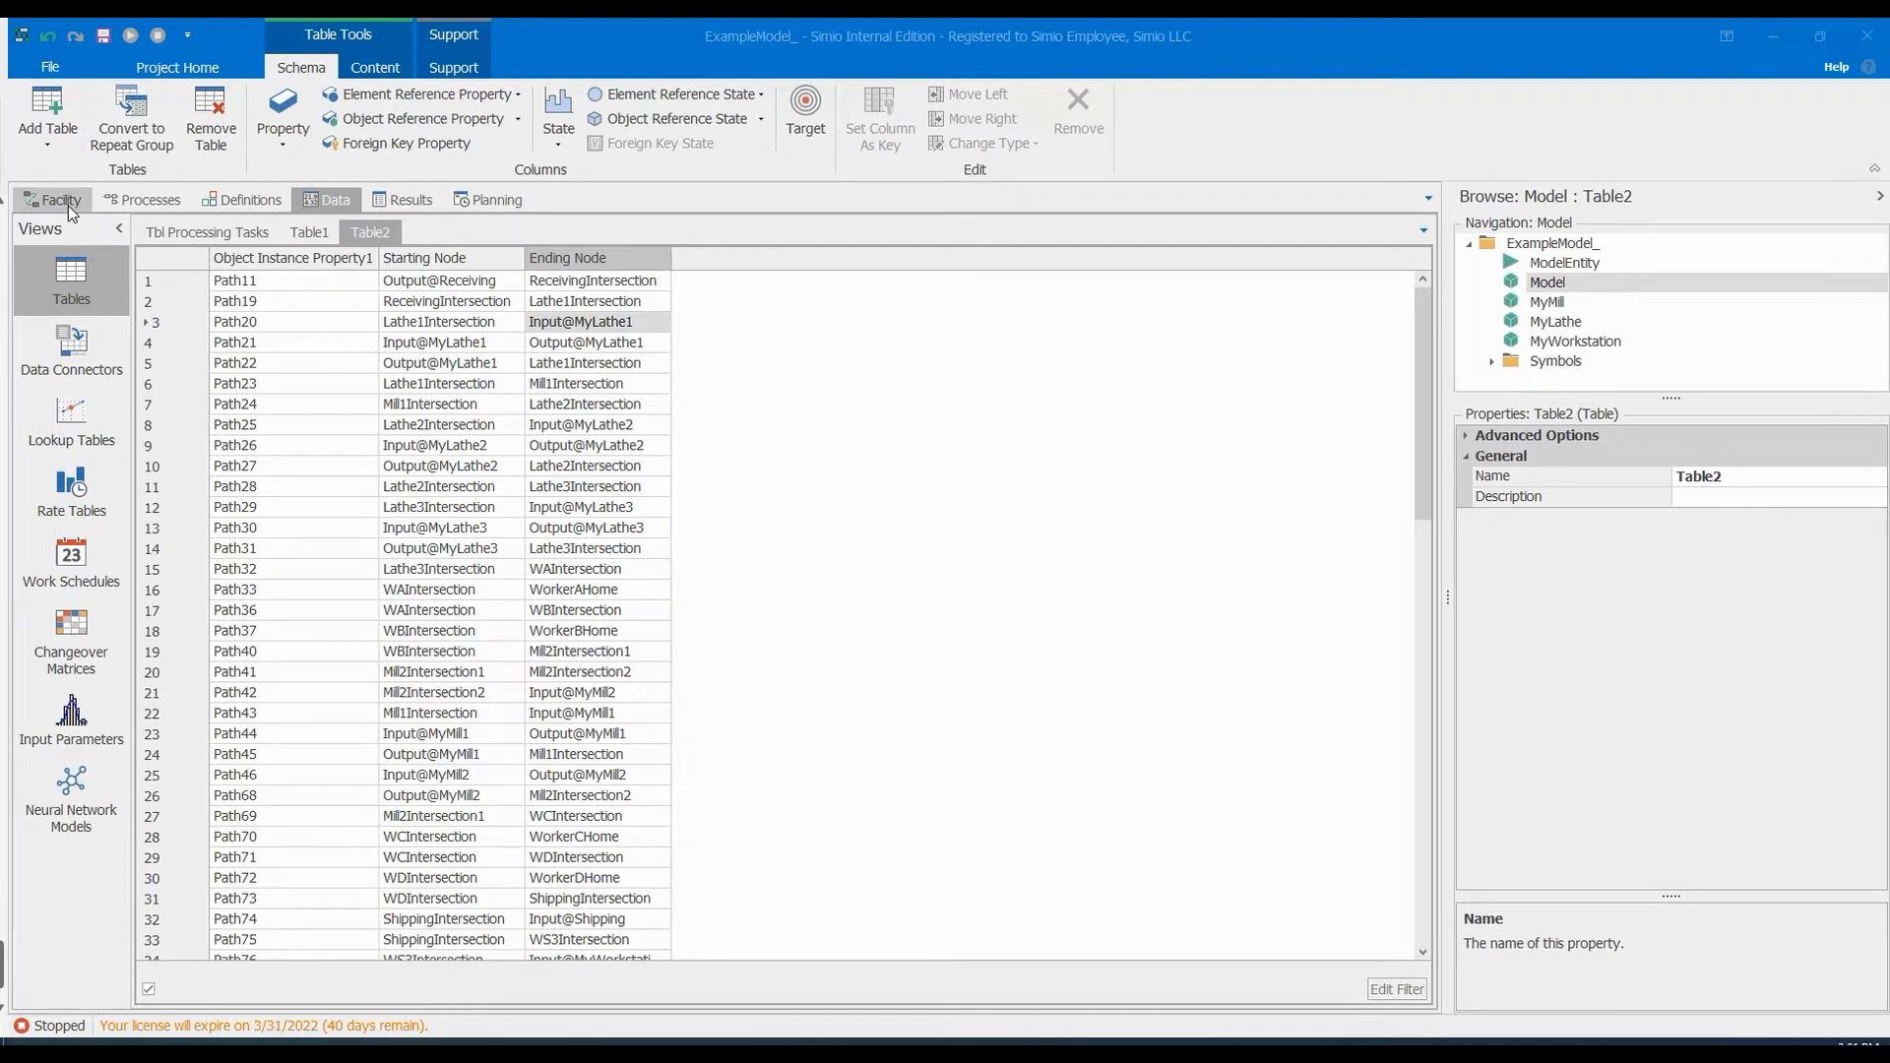
Check WorkerA's properties in the facility and add a new data table named WorkerTable.
click(68, 205)
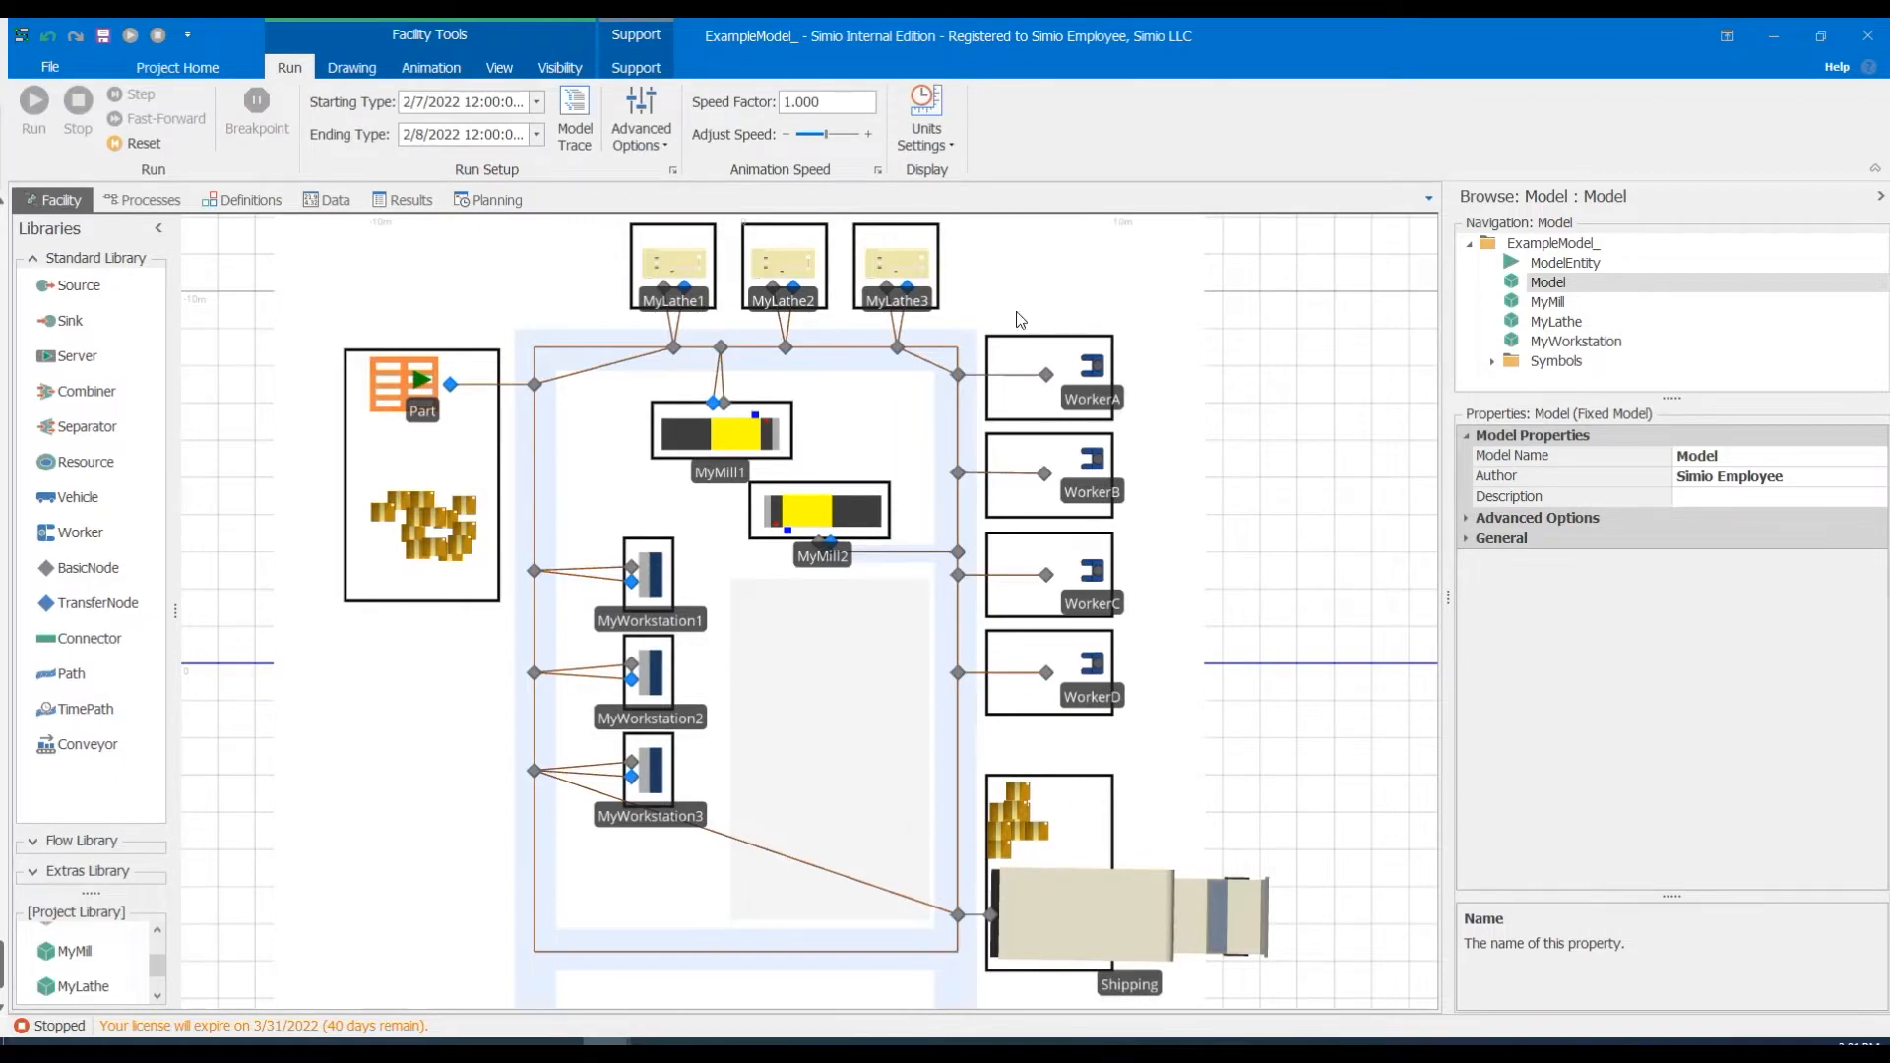
click(1090, 409)
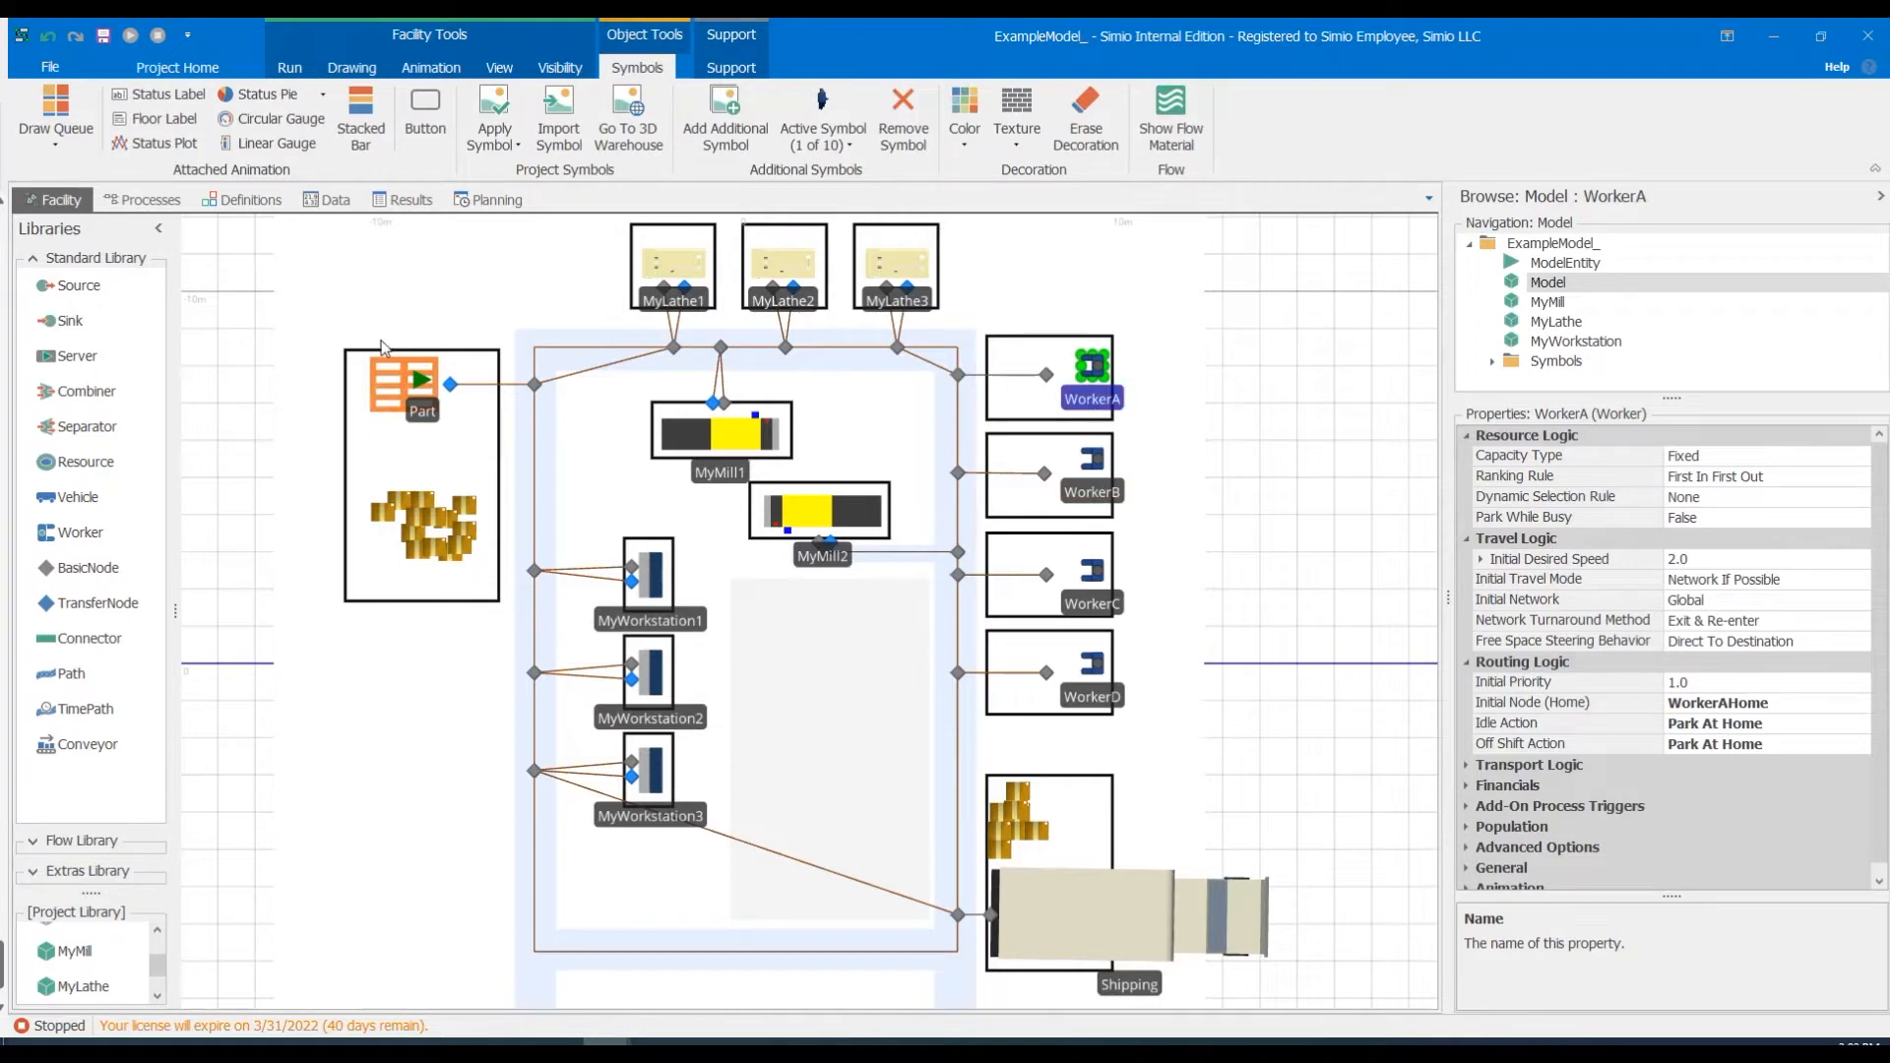
click(323, 203)
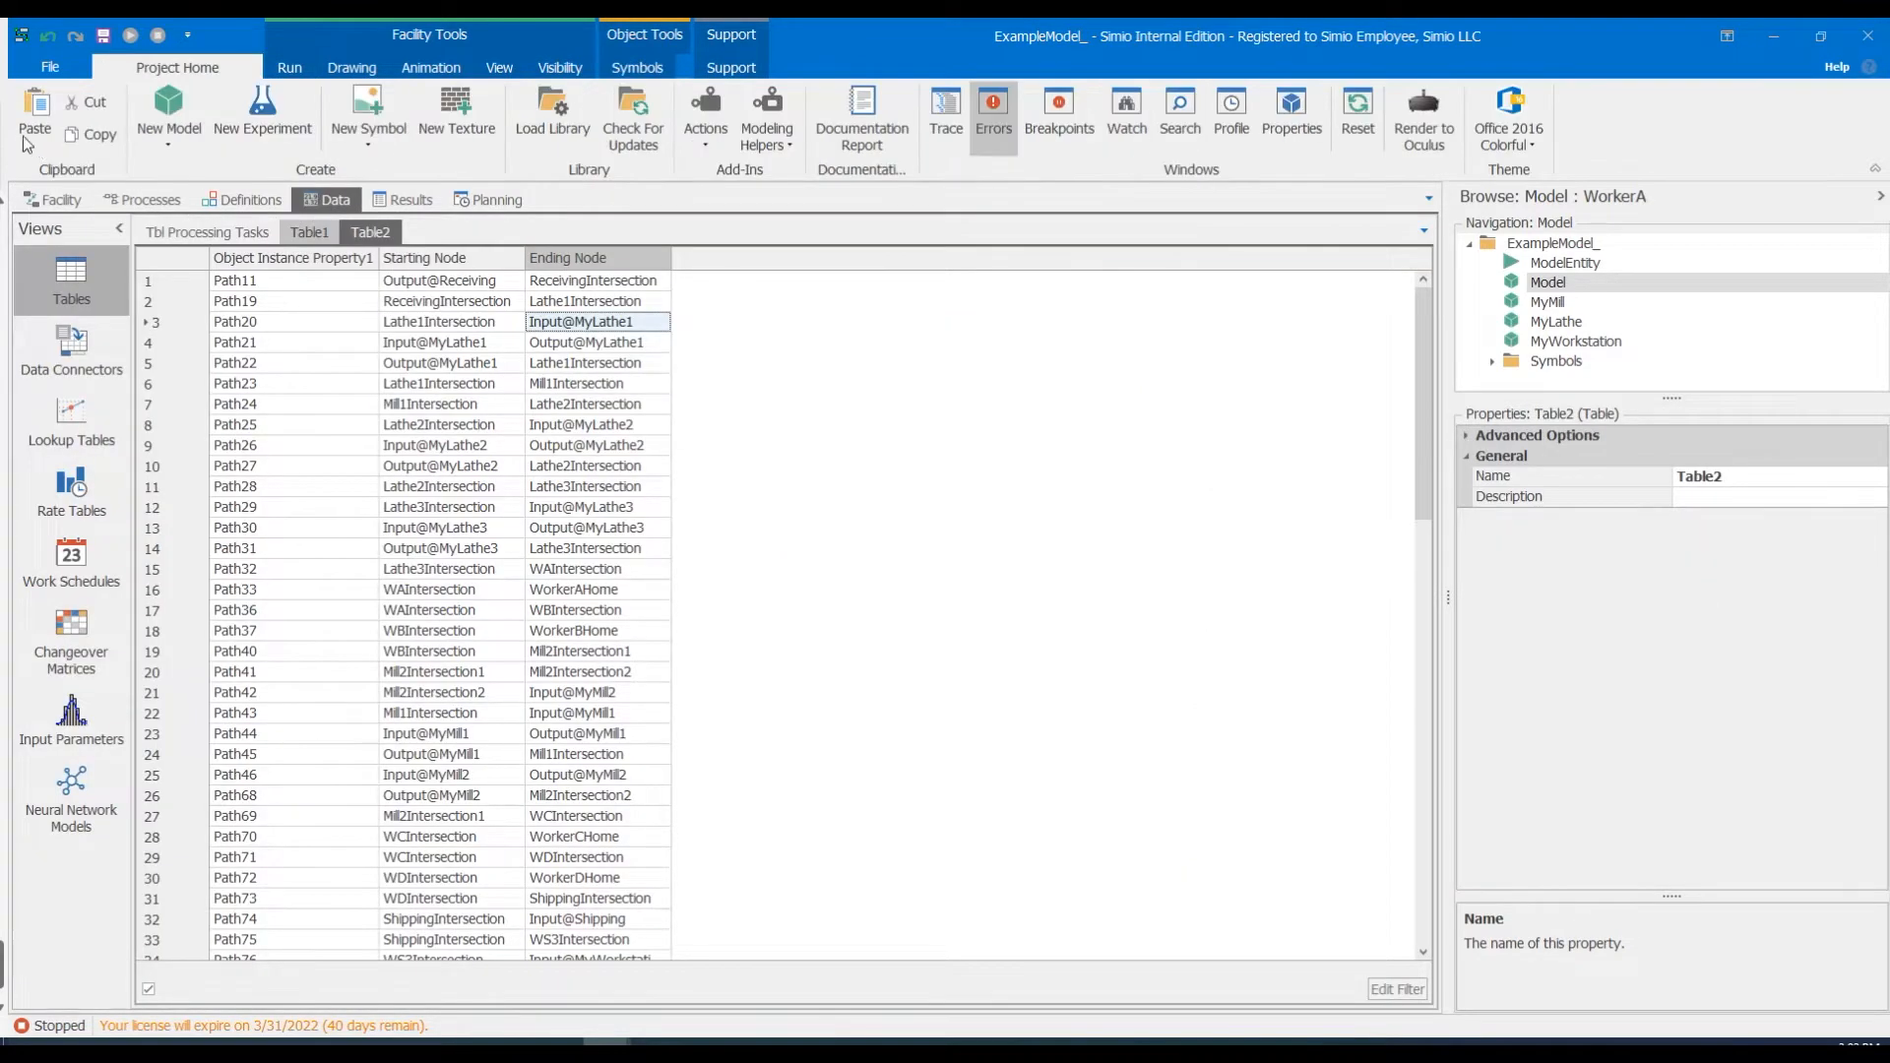
click(32, 134)
click(76, 172)
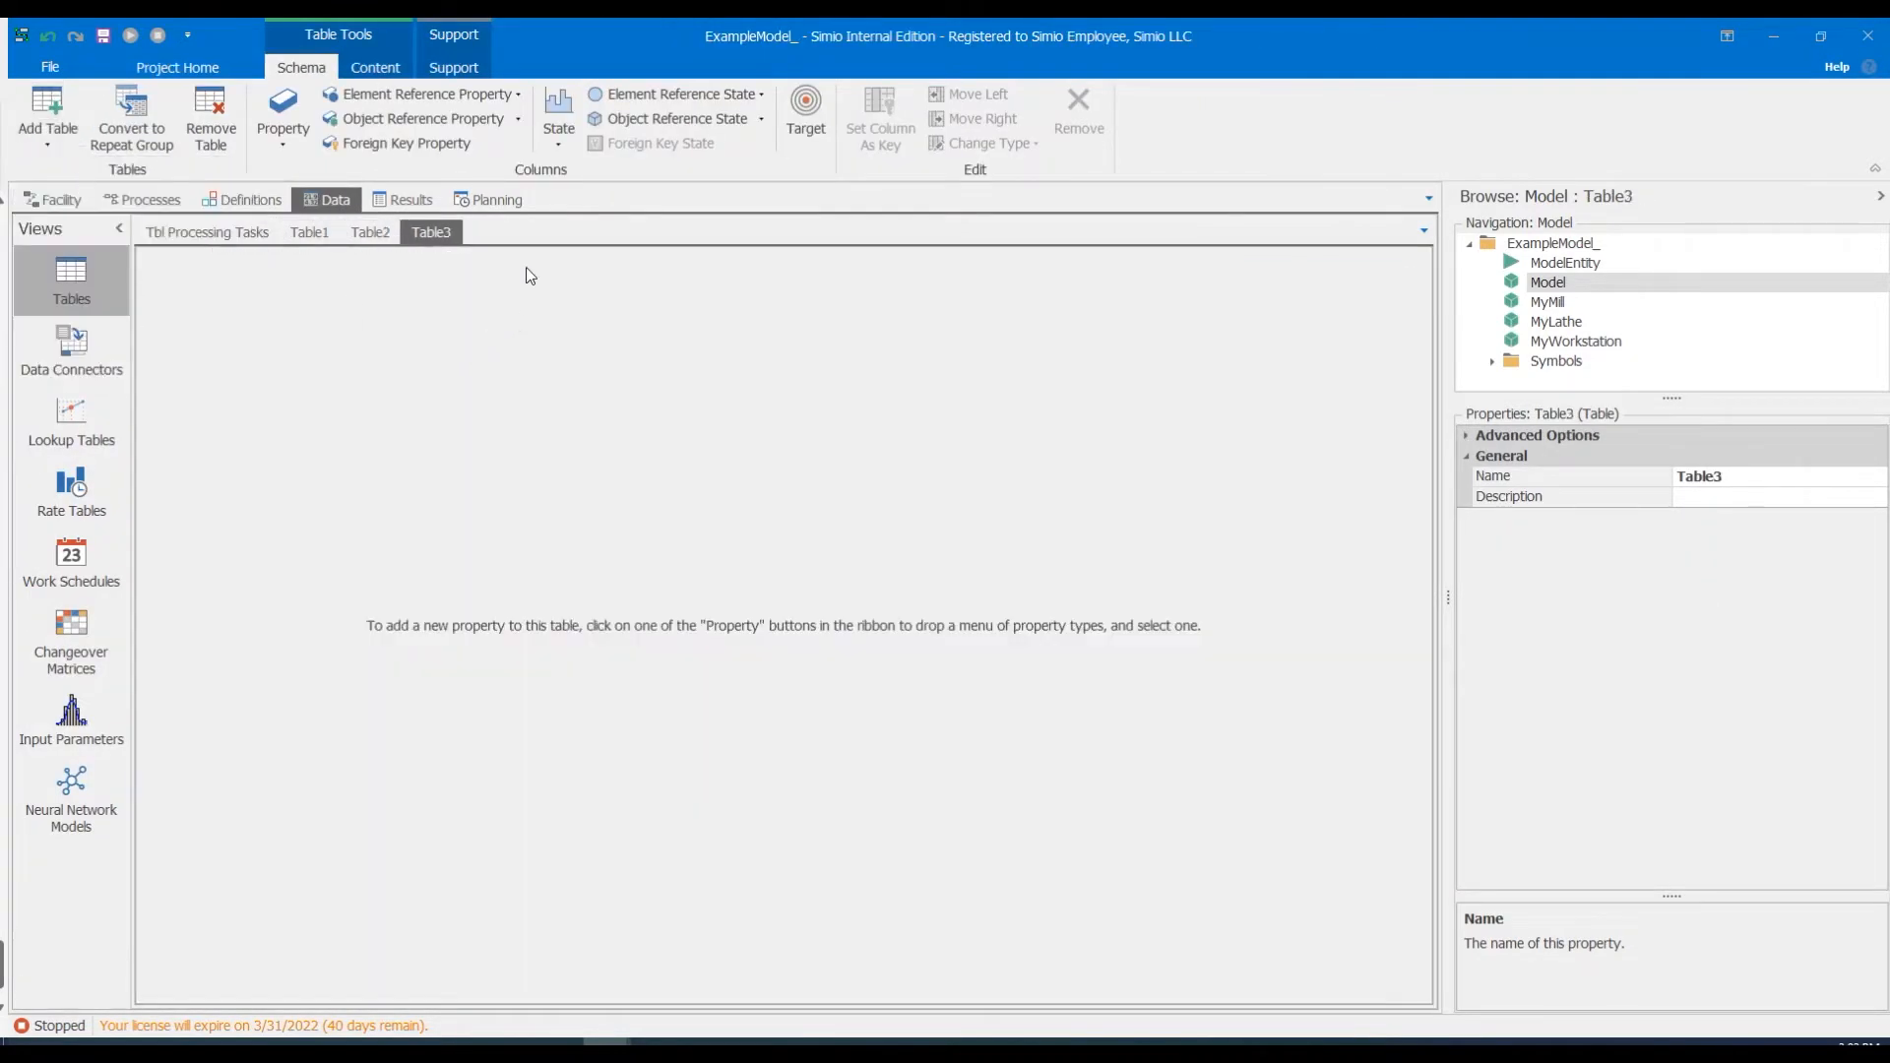
click(447, 121)
click(449, 121)
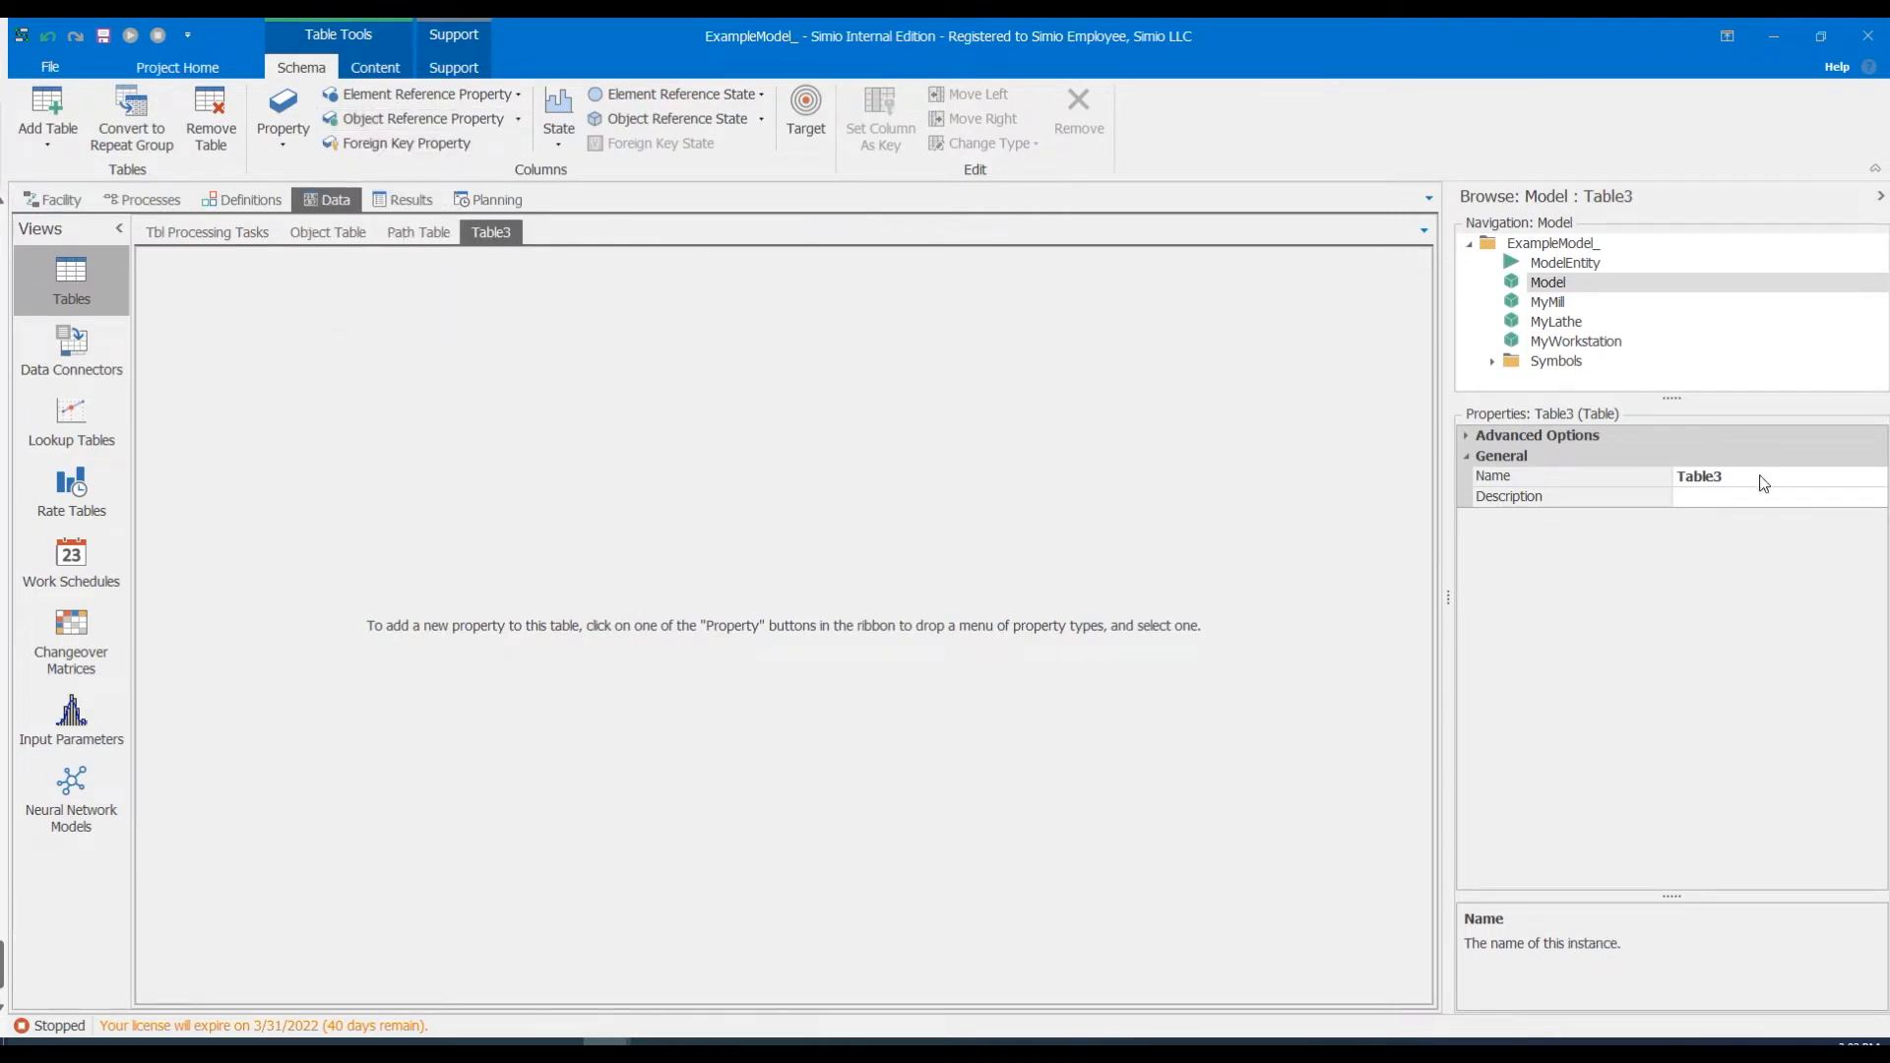
click(1761, 477)
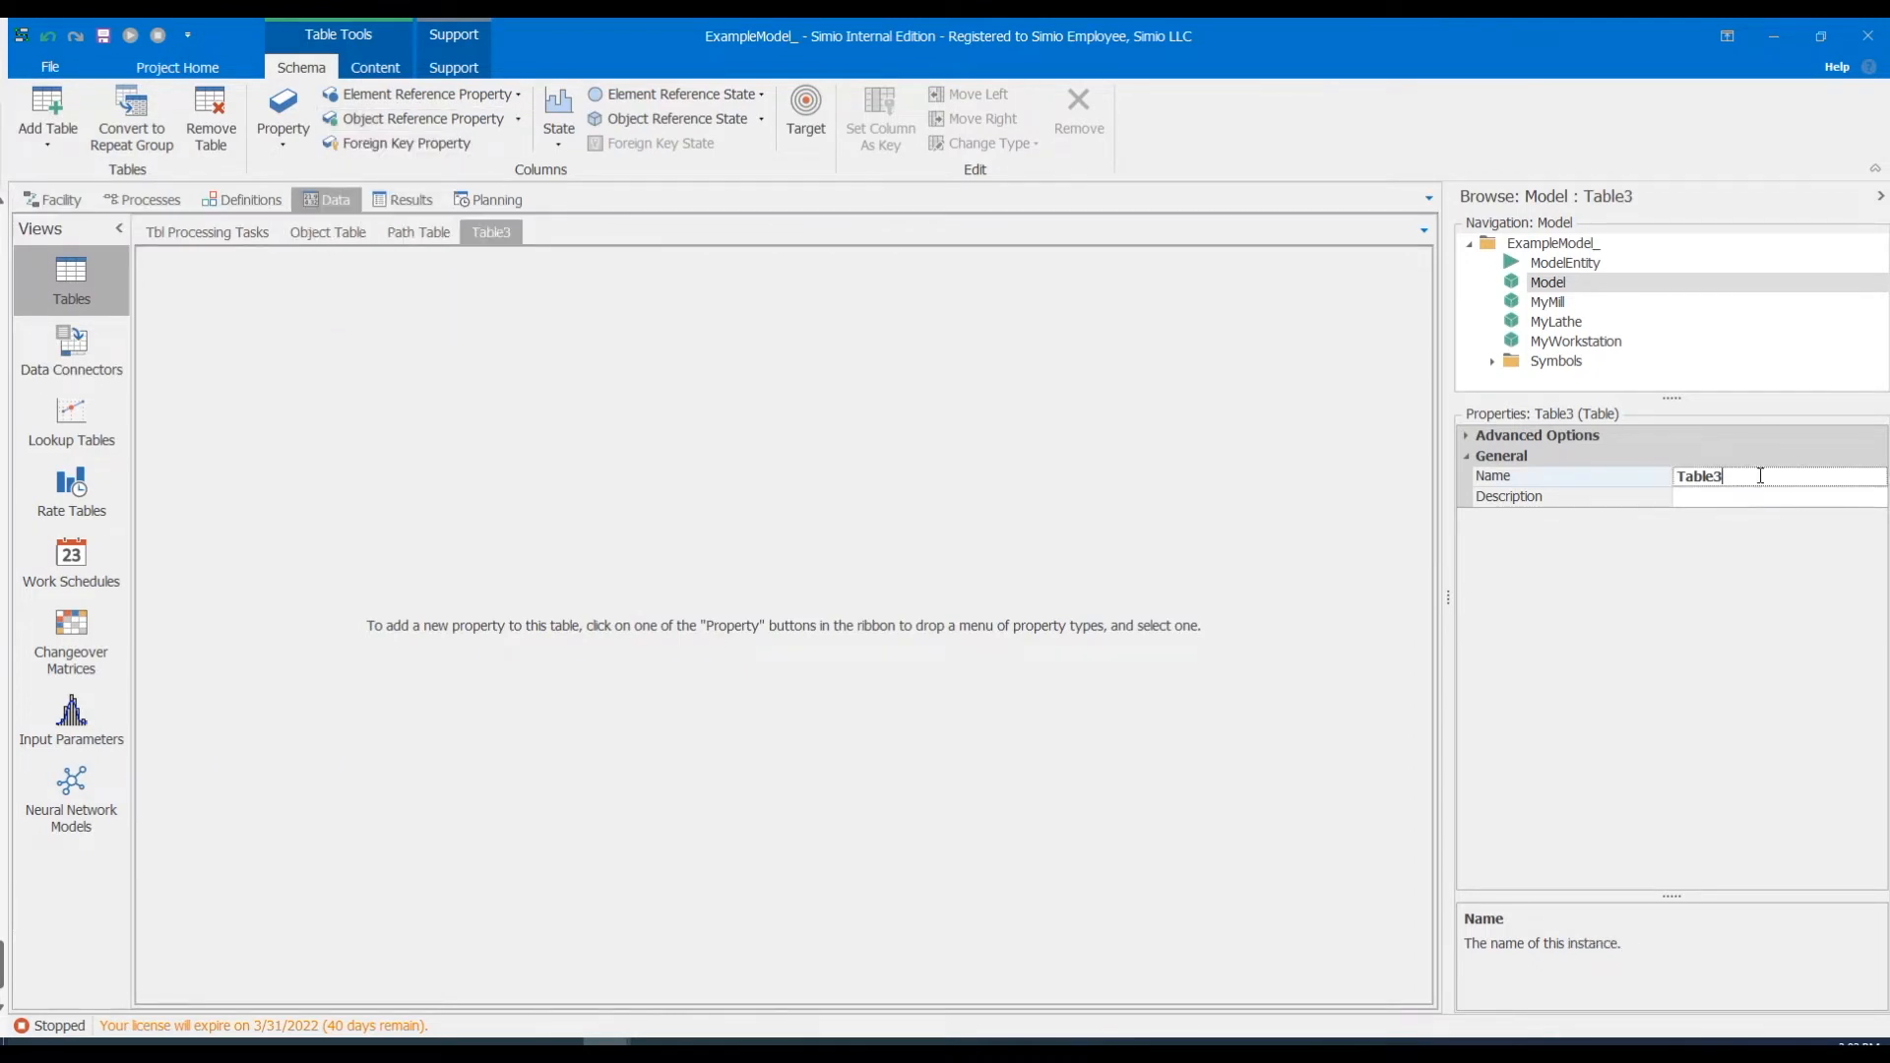
double_click(1761, 477)
text(Worker)
key(Return)
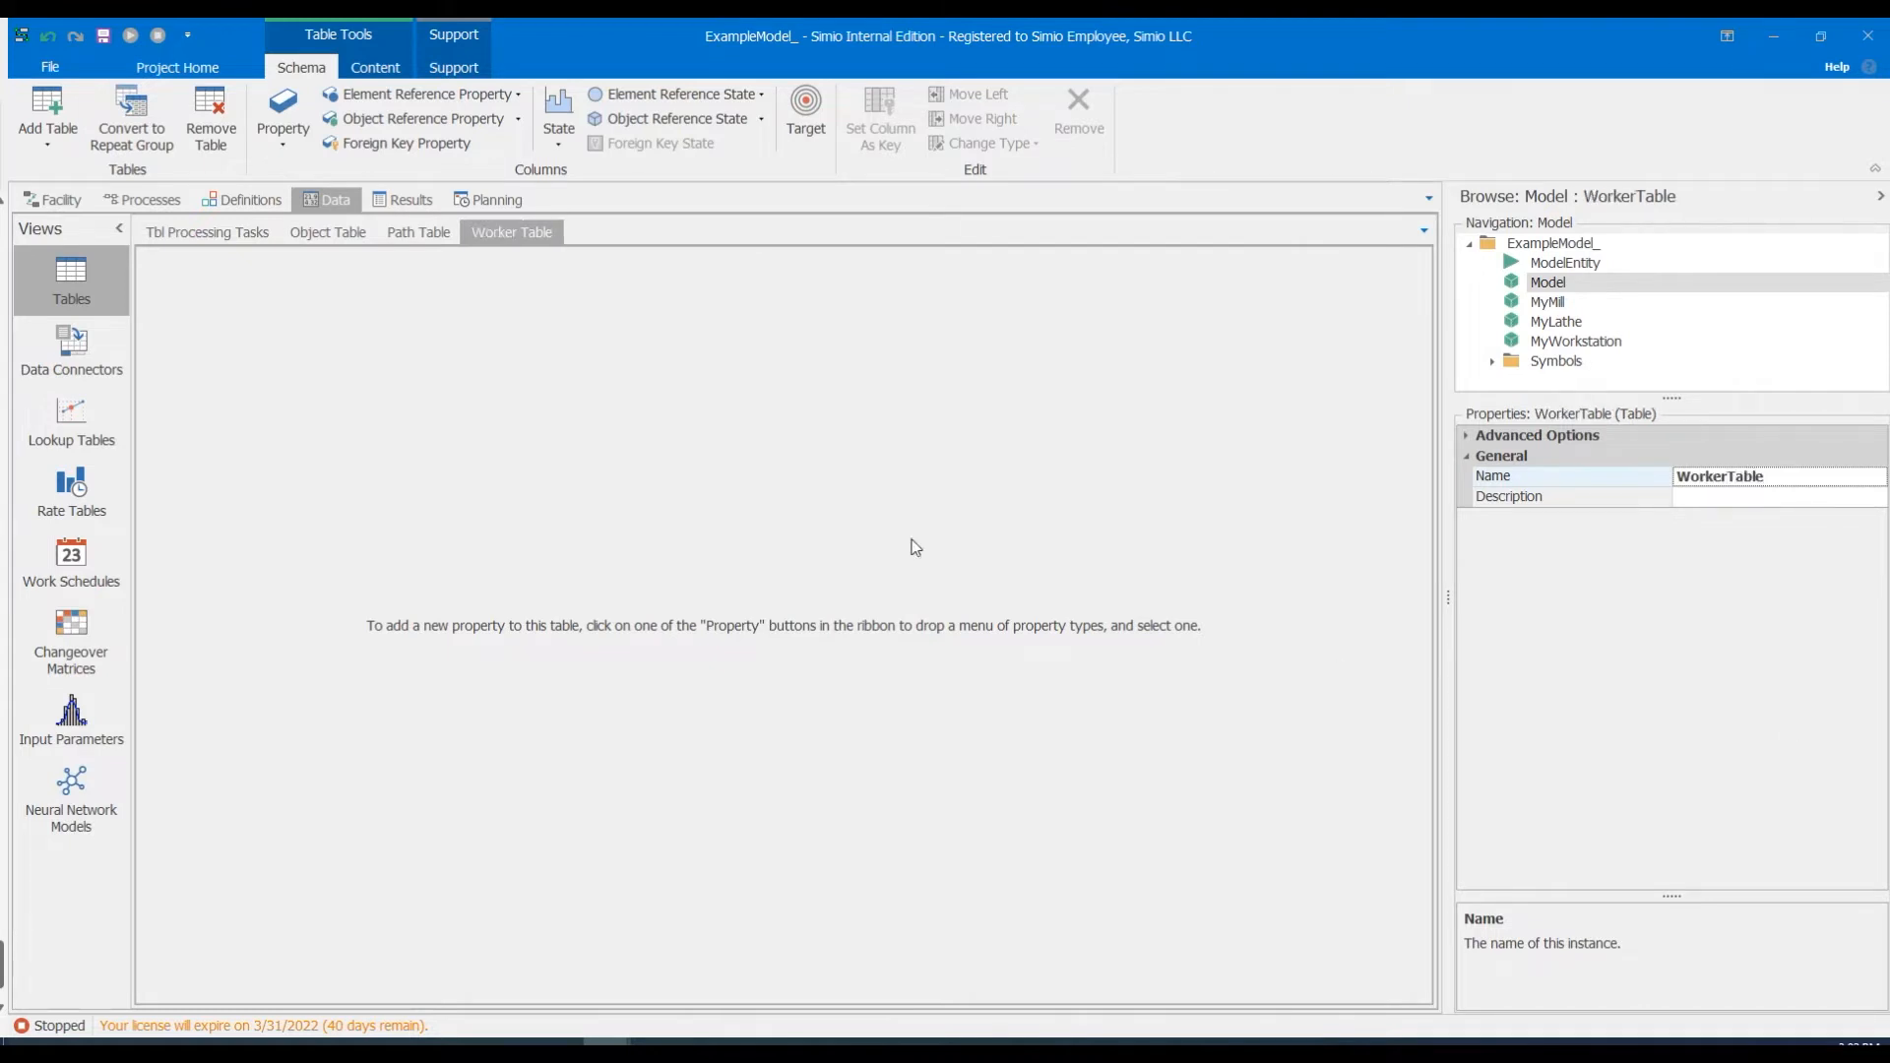
Add a Transporter reference column and a Node reference column named HomeNode to WorkerTable.
click(413, 118)
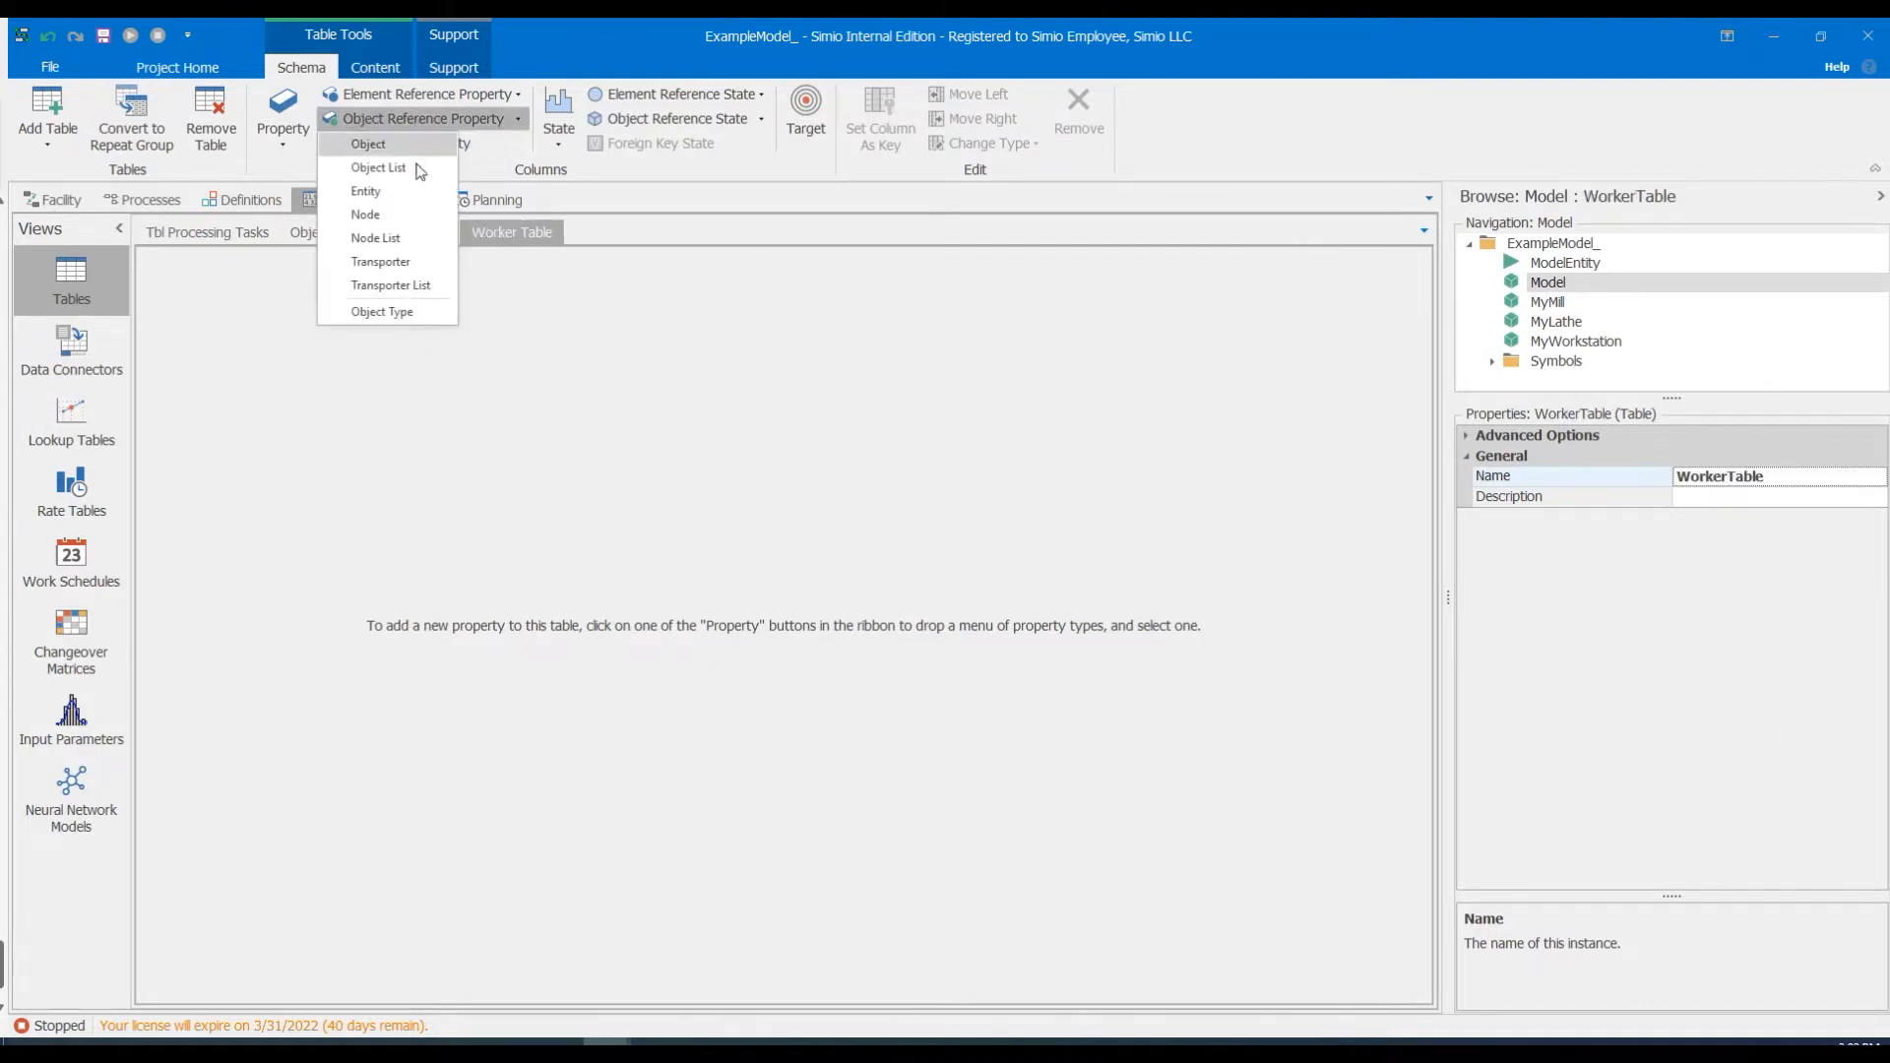
click(418, 262)
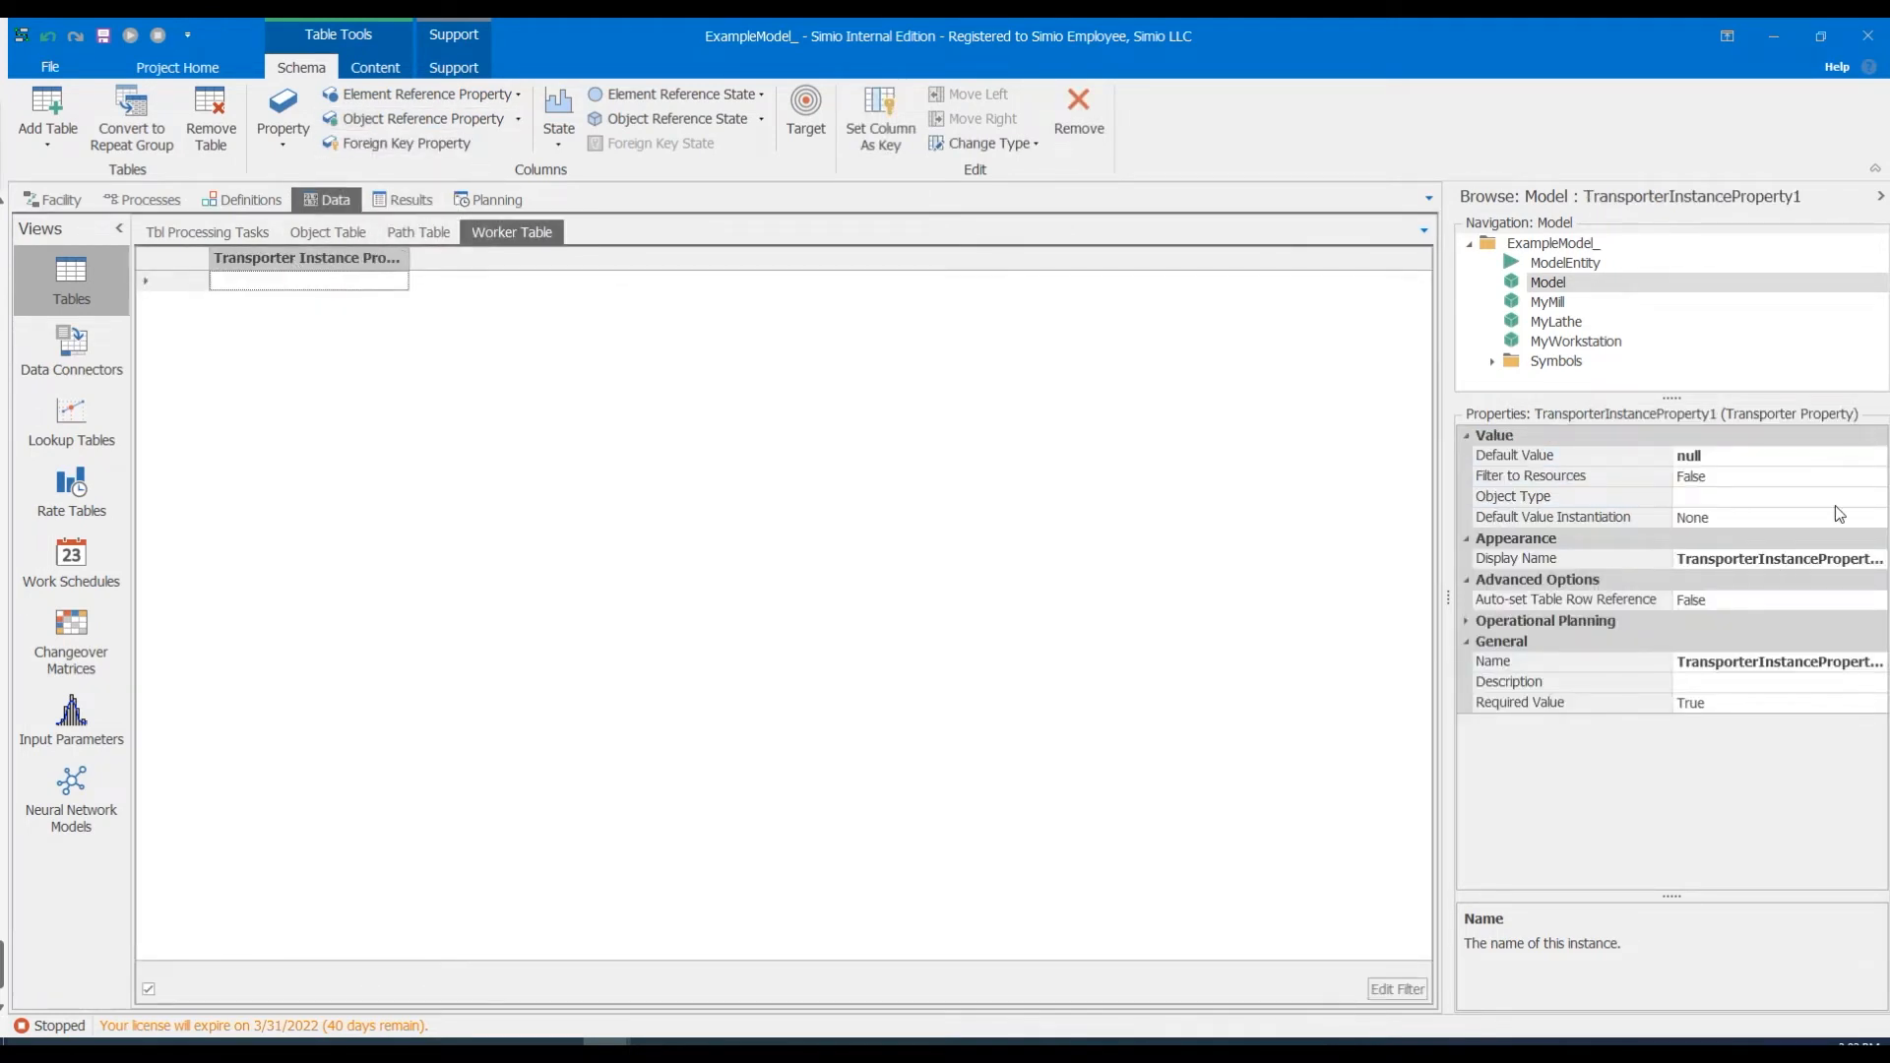
click(292, 136)
click(399, 121)
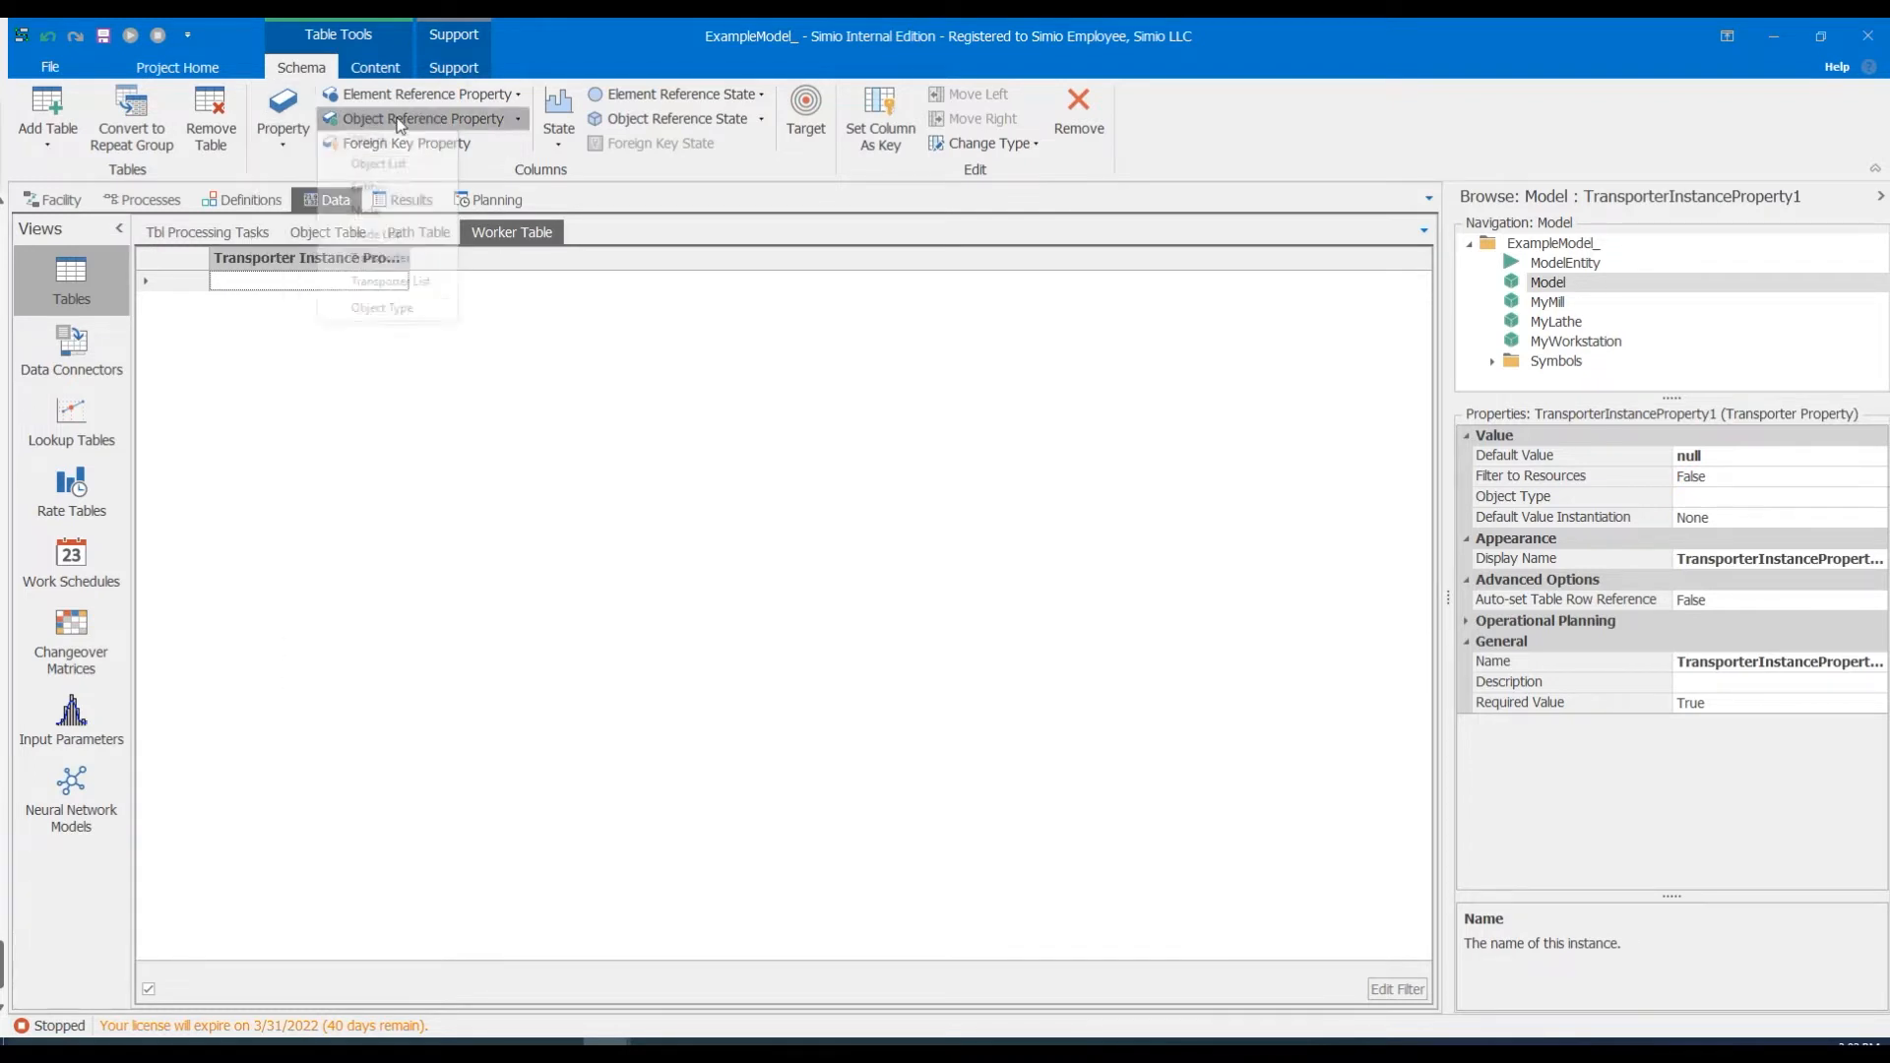
click(392, 233)
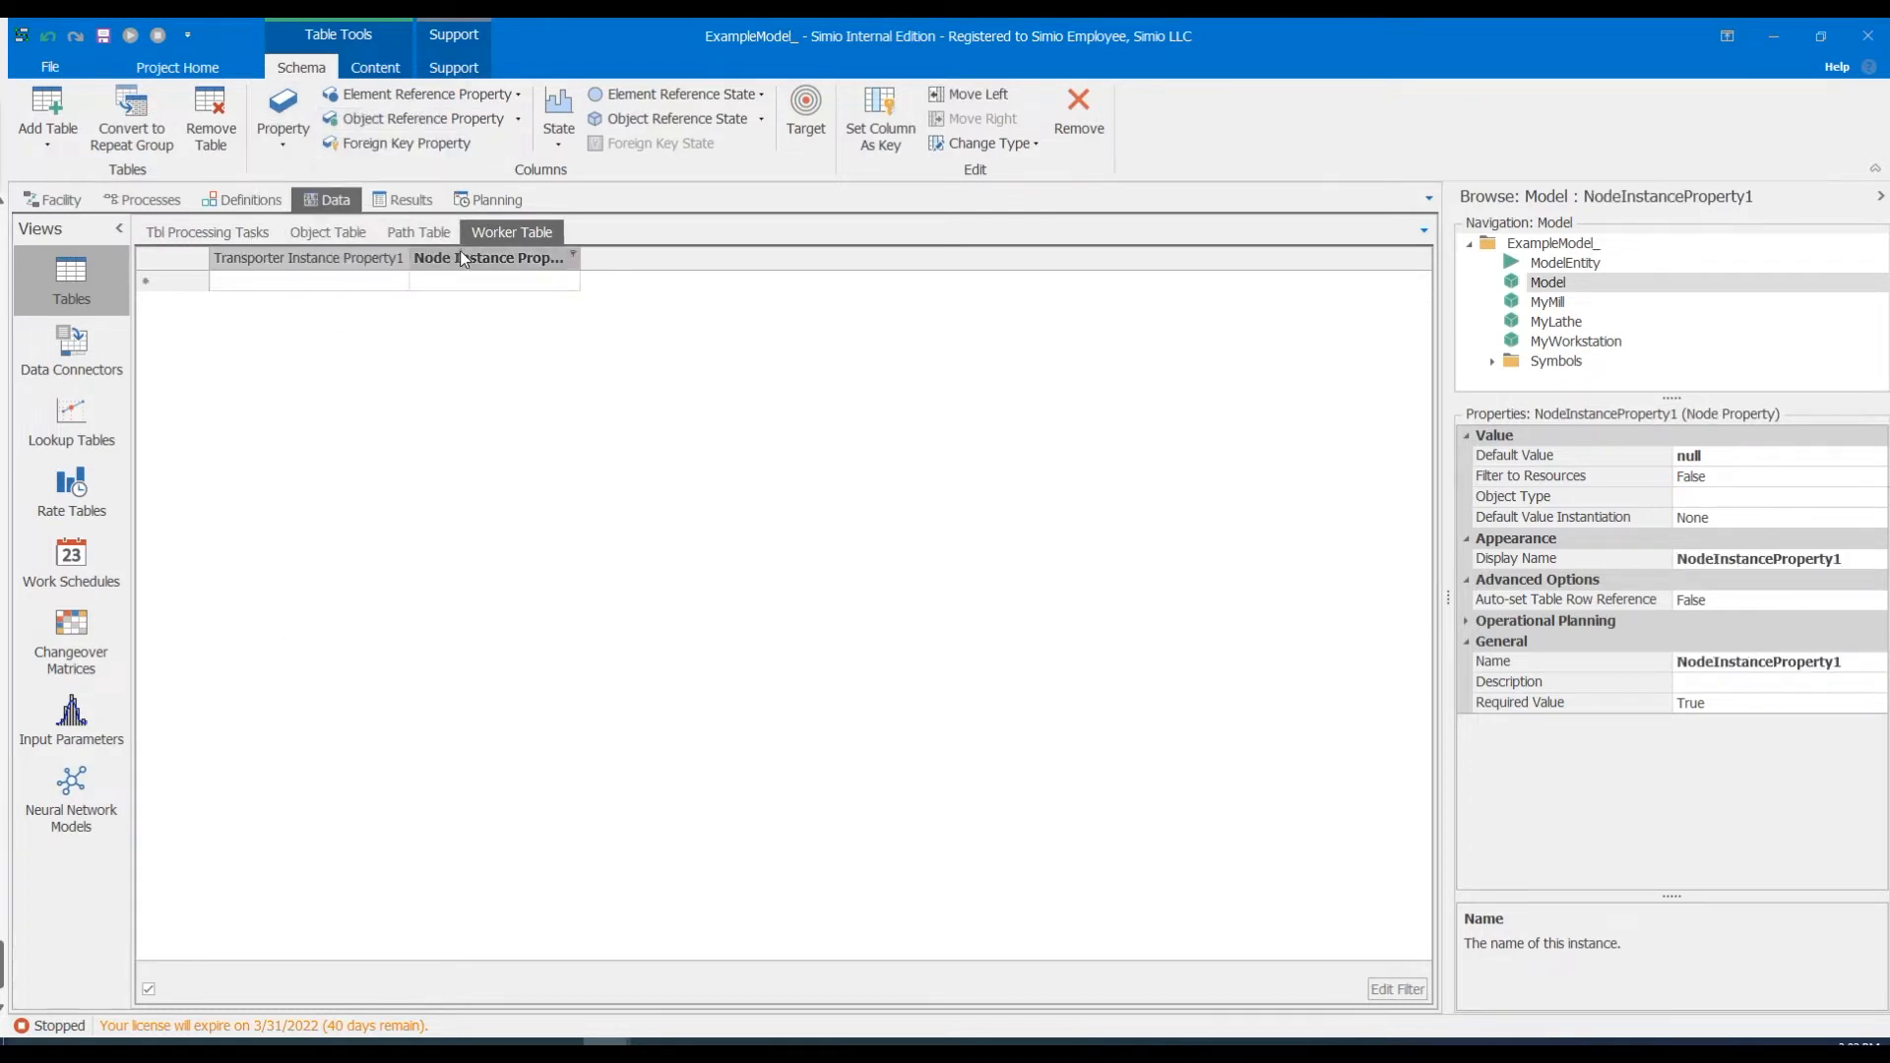
click(1797, 662)
click(1797, 661)
text(HomeNode)
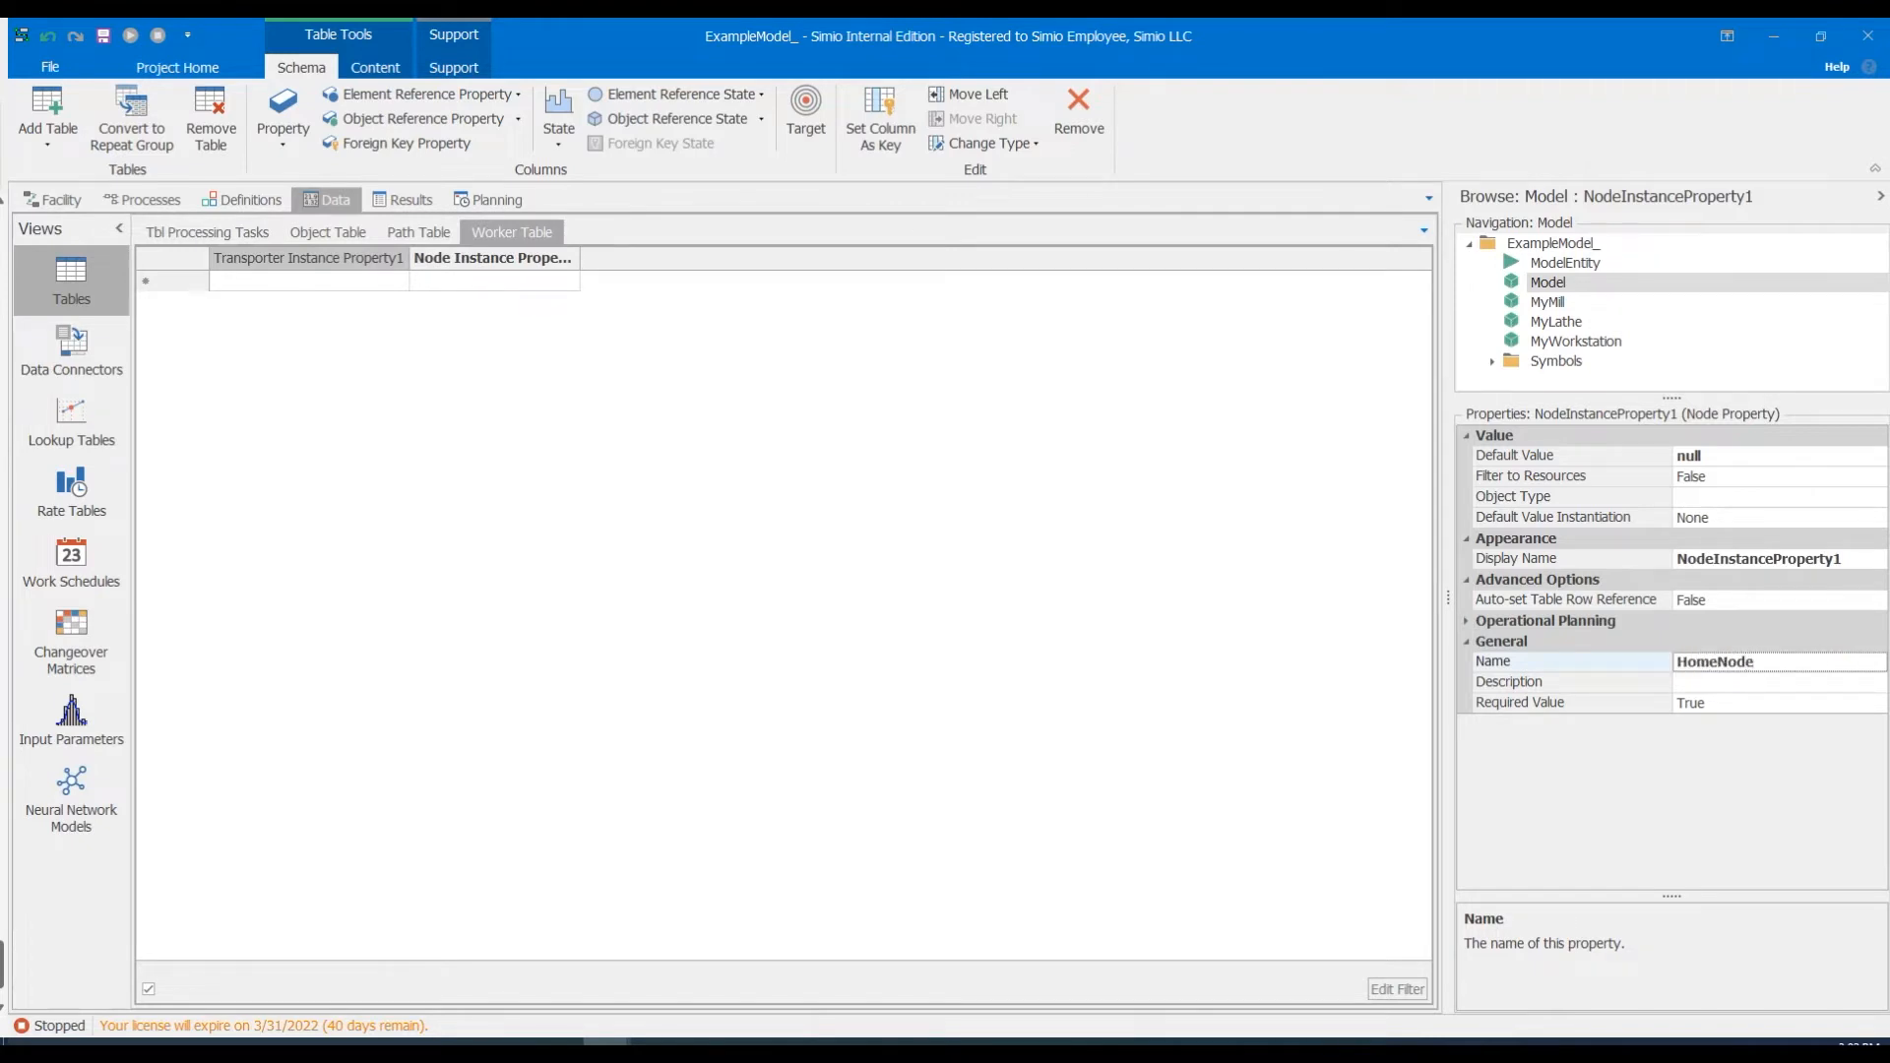
key(Return)
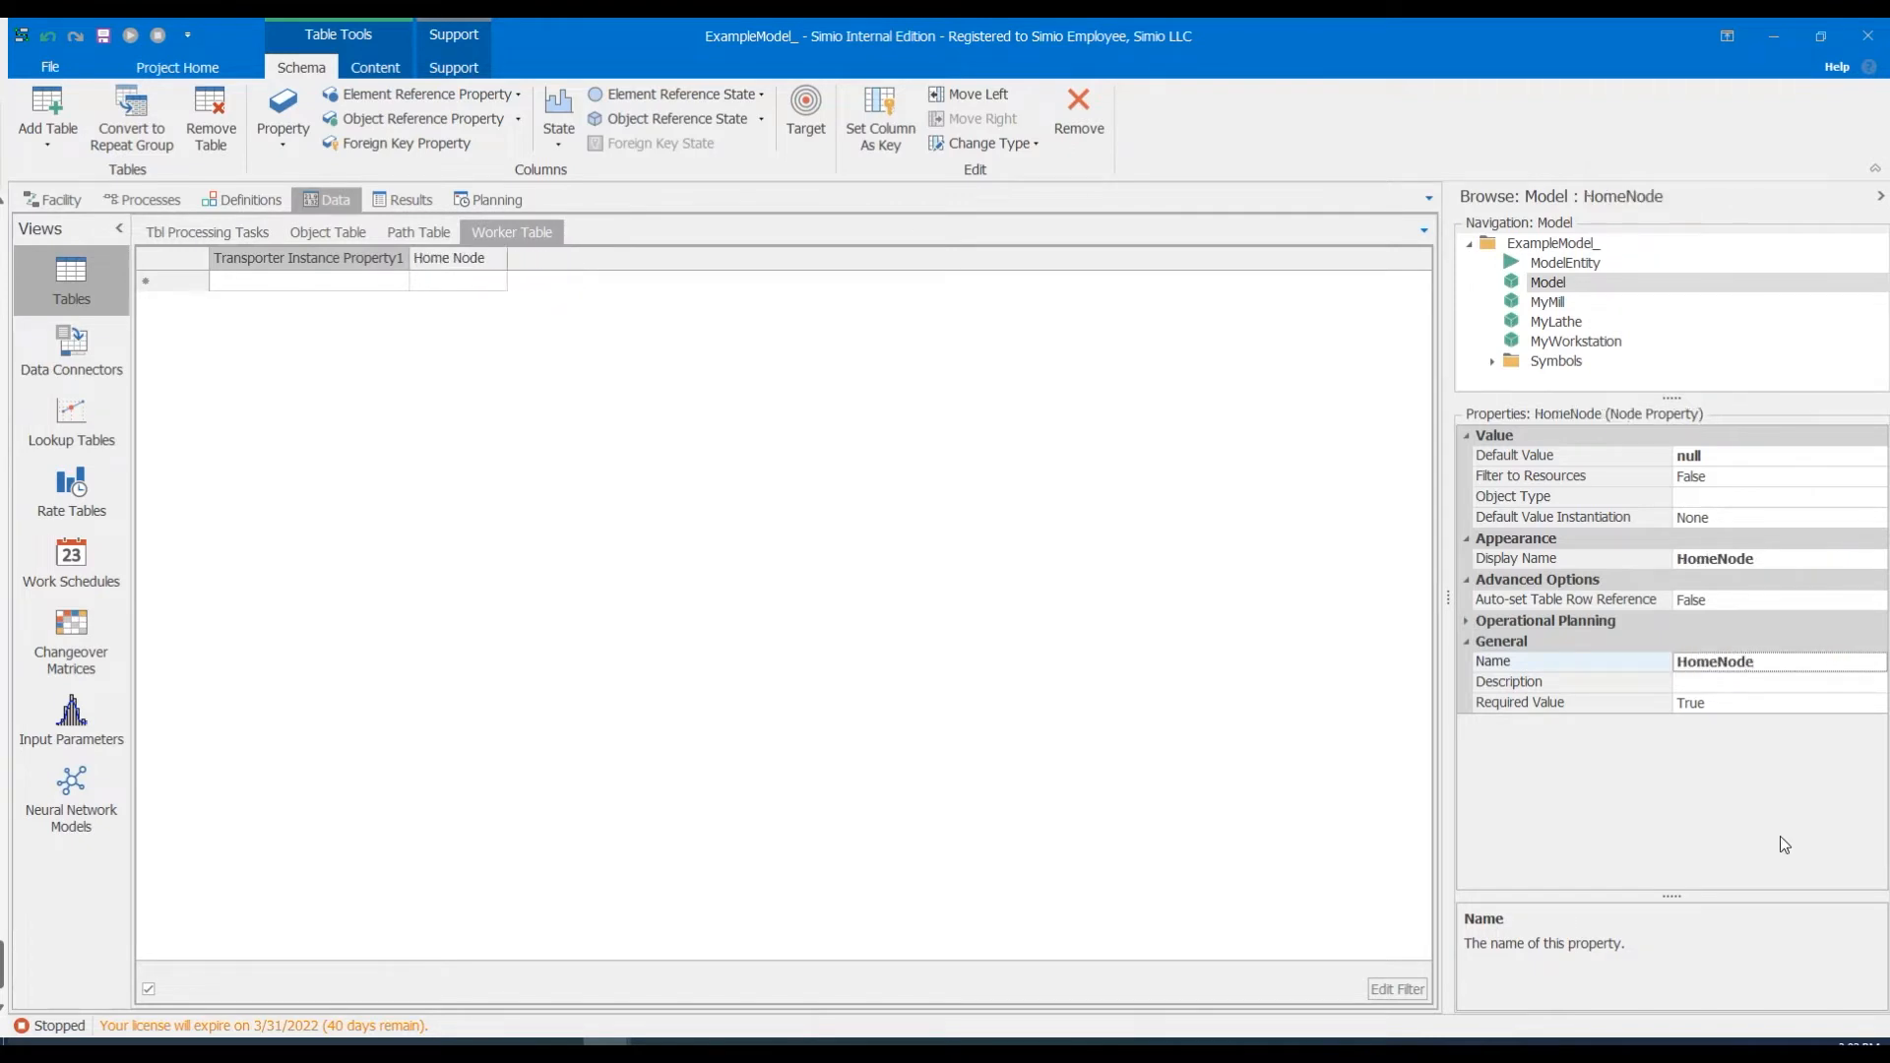
Add two Real property columns to WorkerTable and name them X and Z.
click(293, 146)
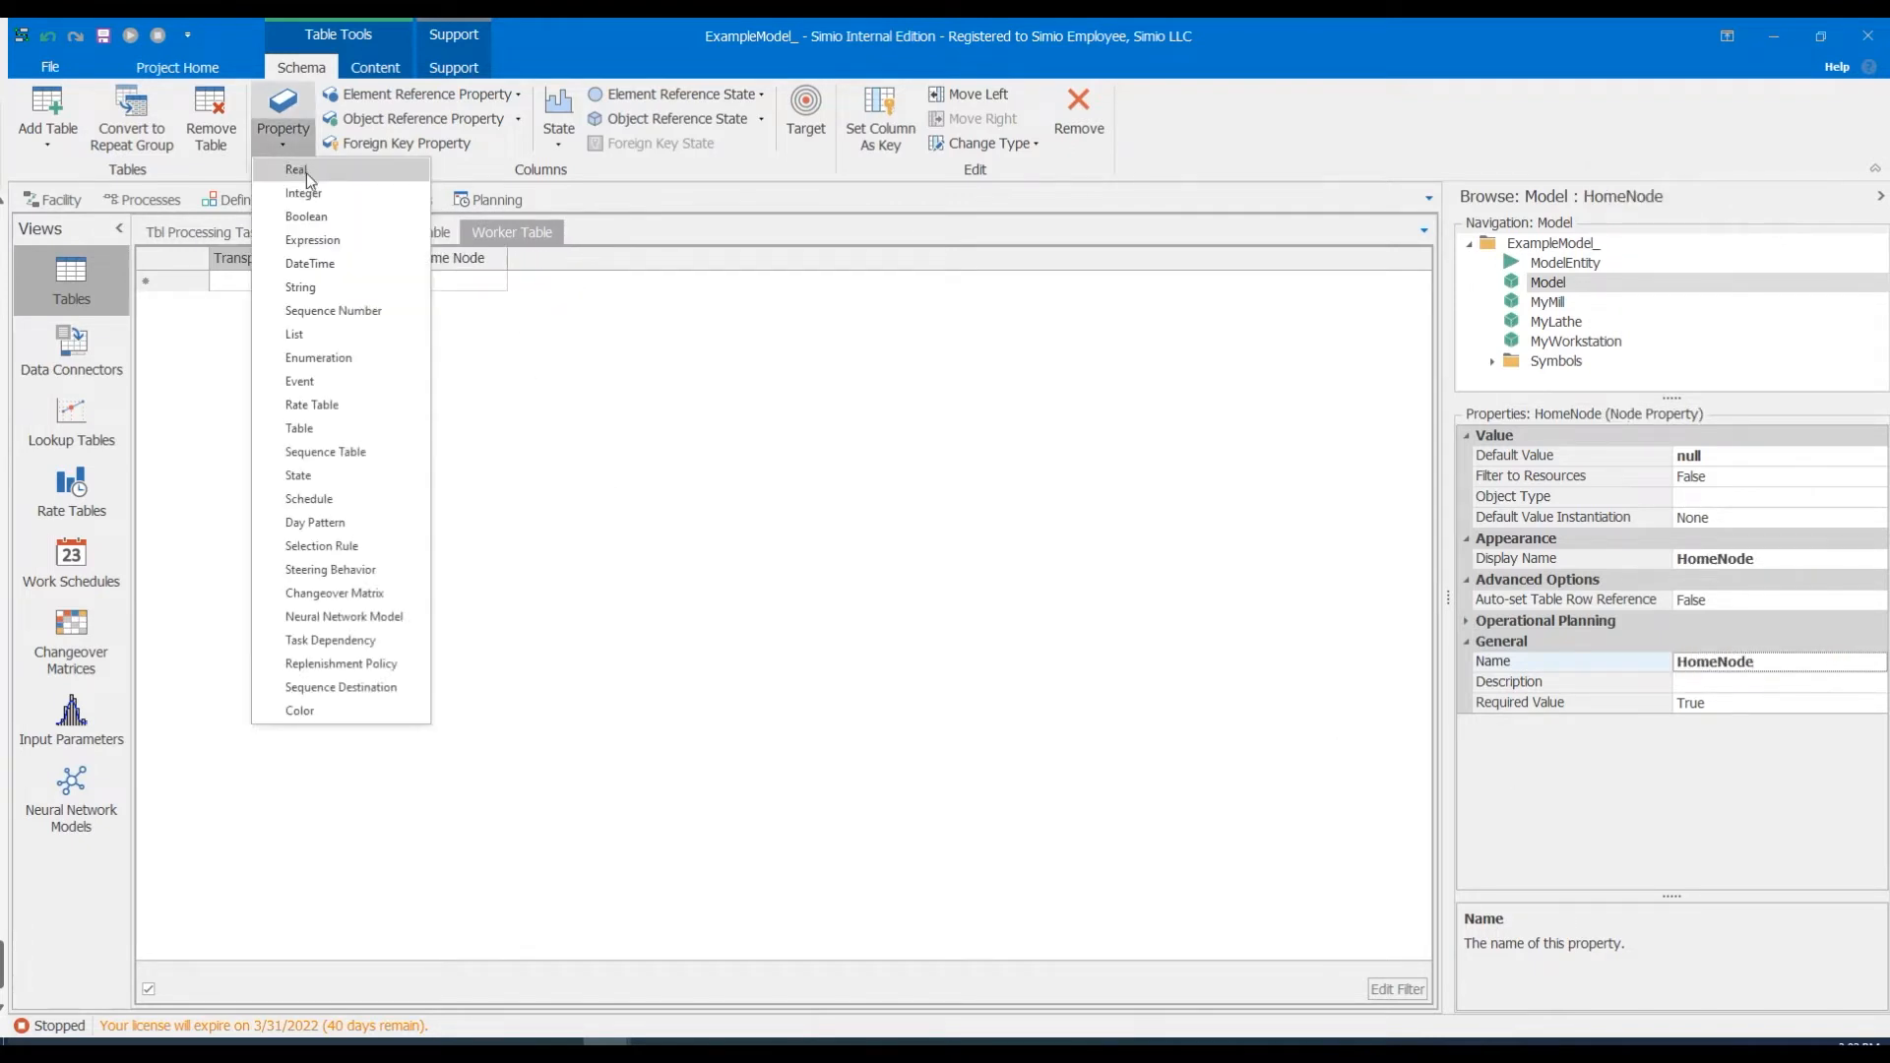
click(305, 173)
click(287, 145)
click(325, 614)
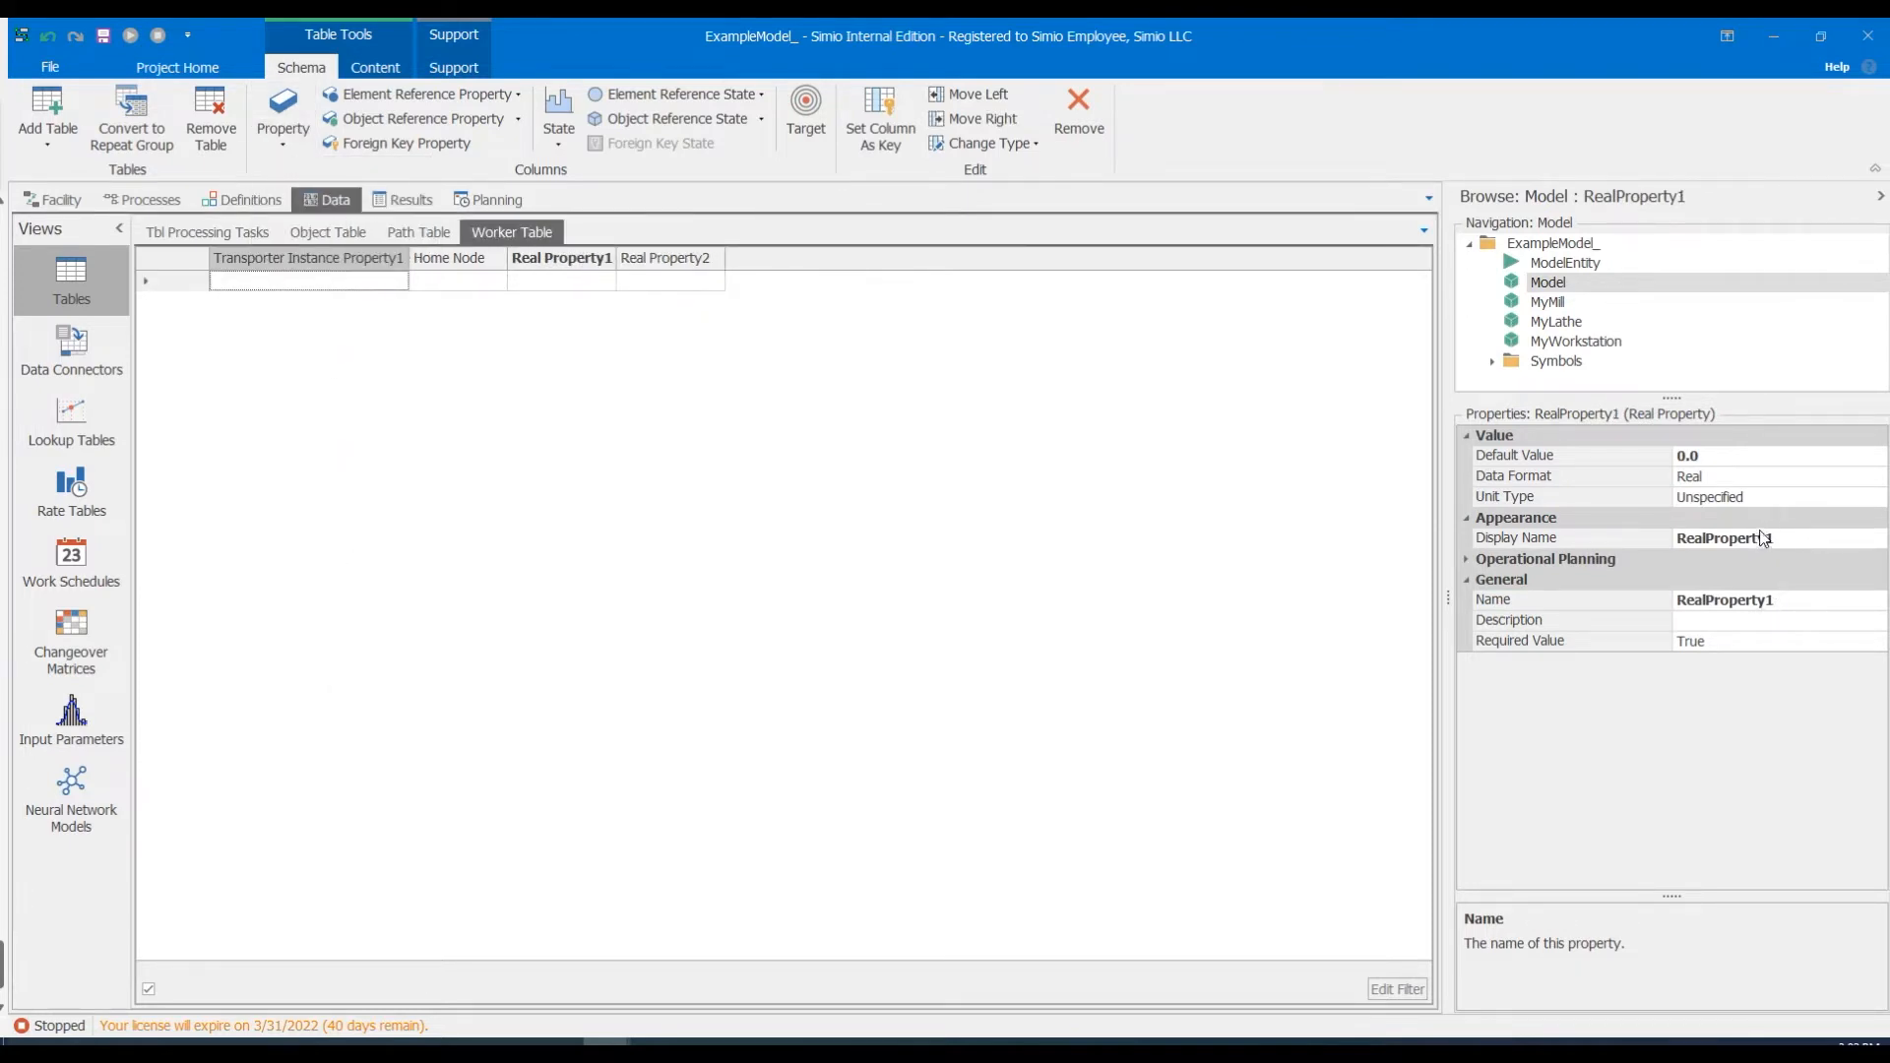
click(1779, 603)
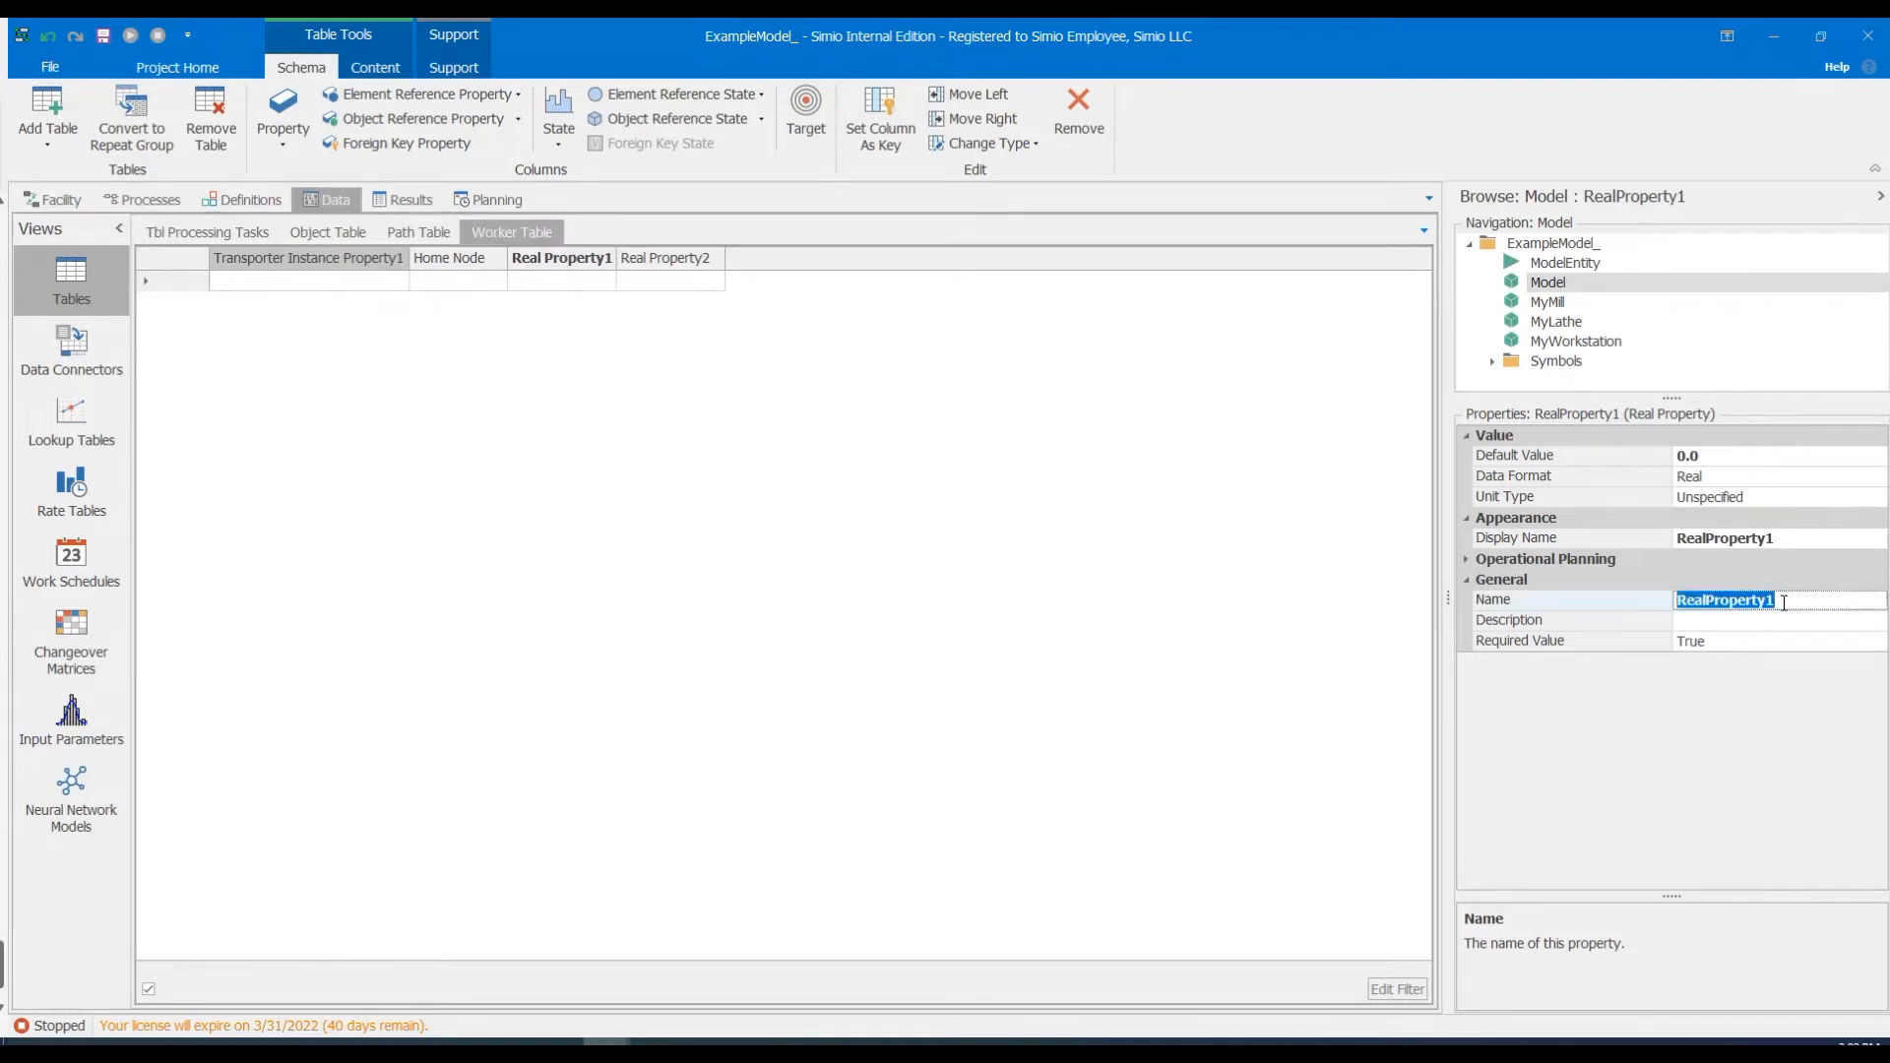
text(X)
click(661, 260)
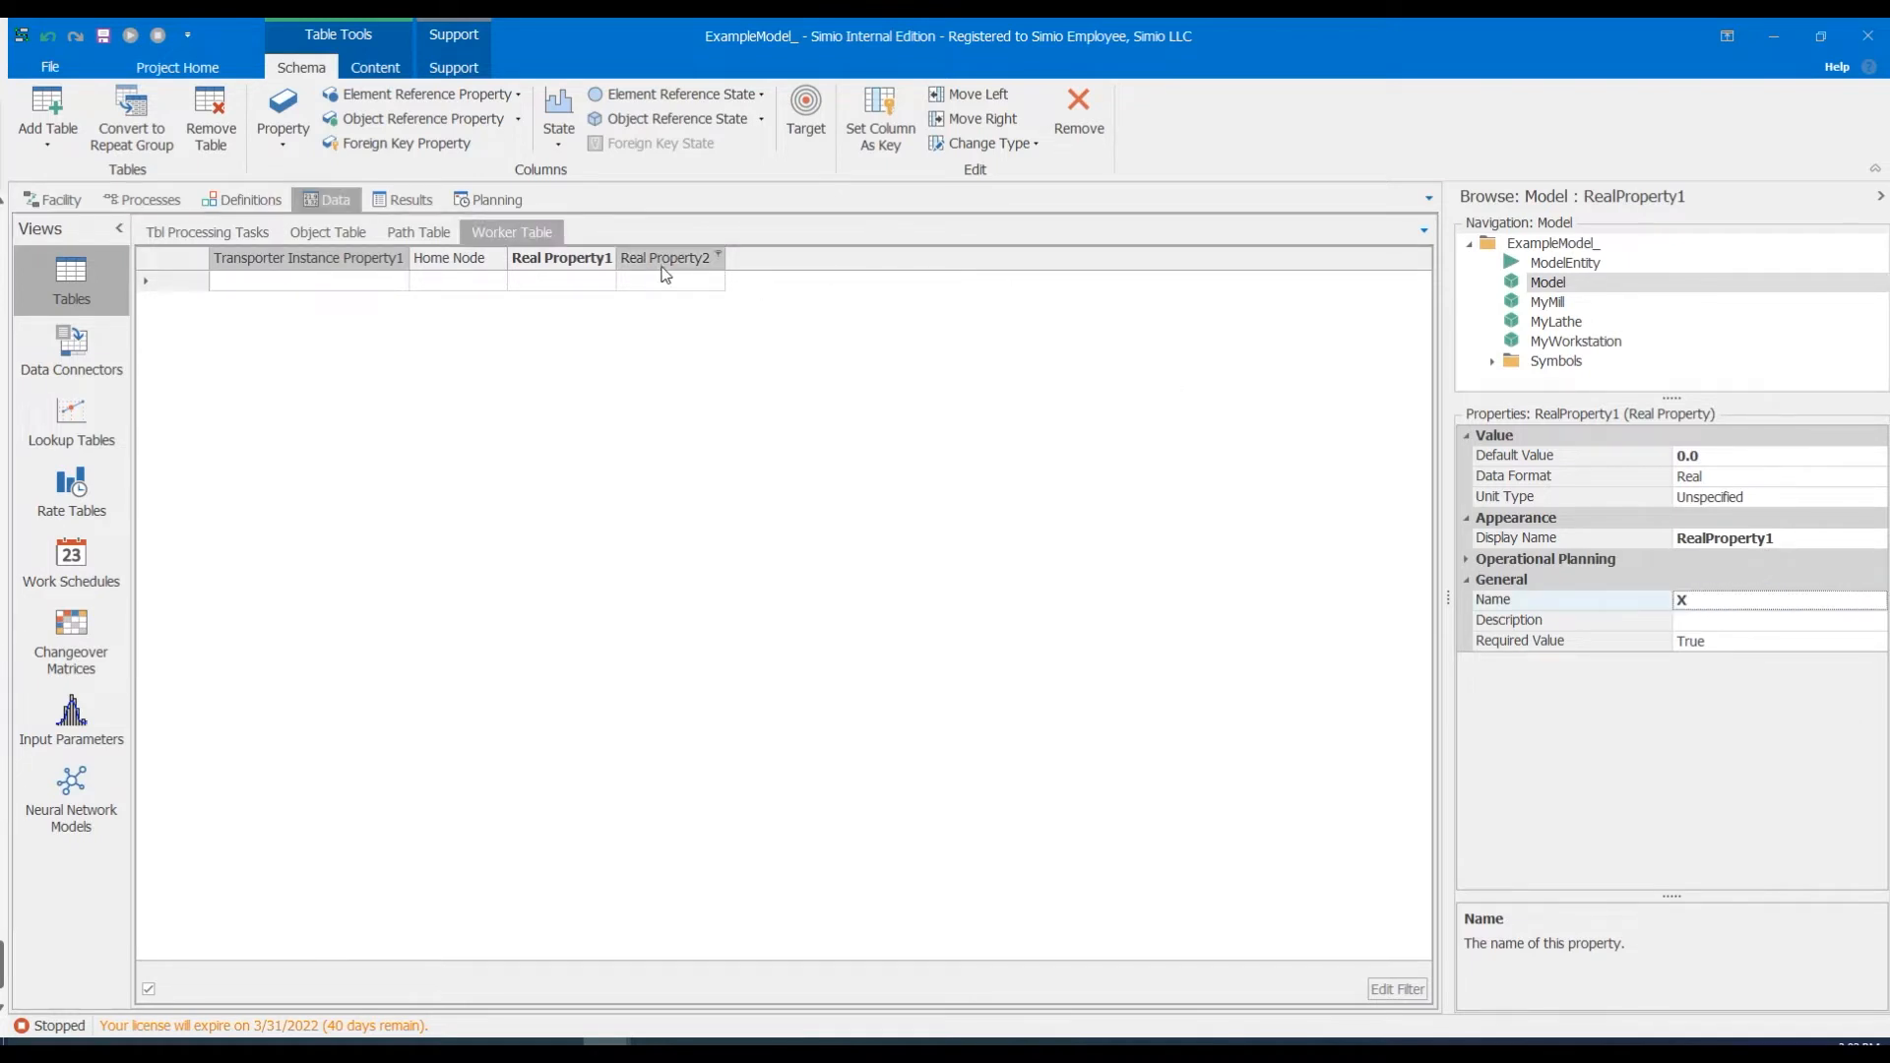
click(1793, 601)
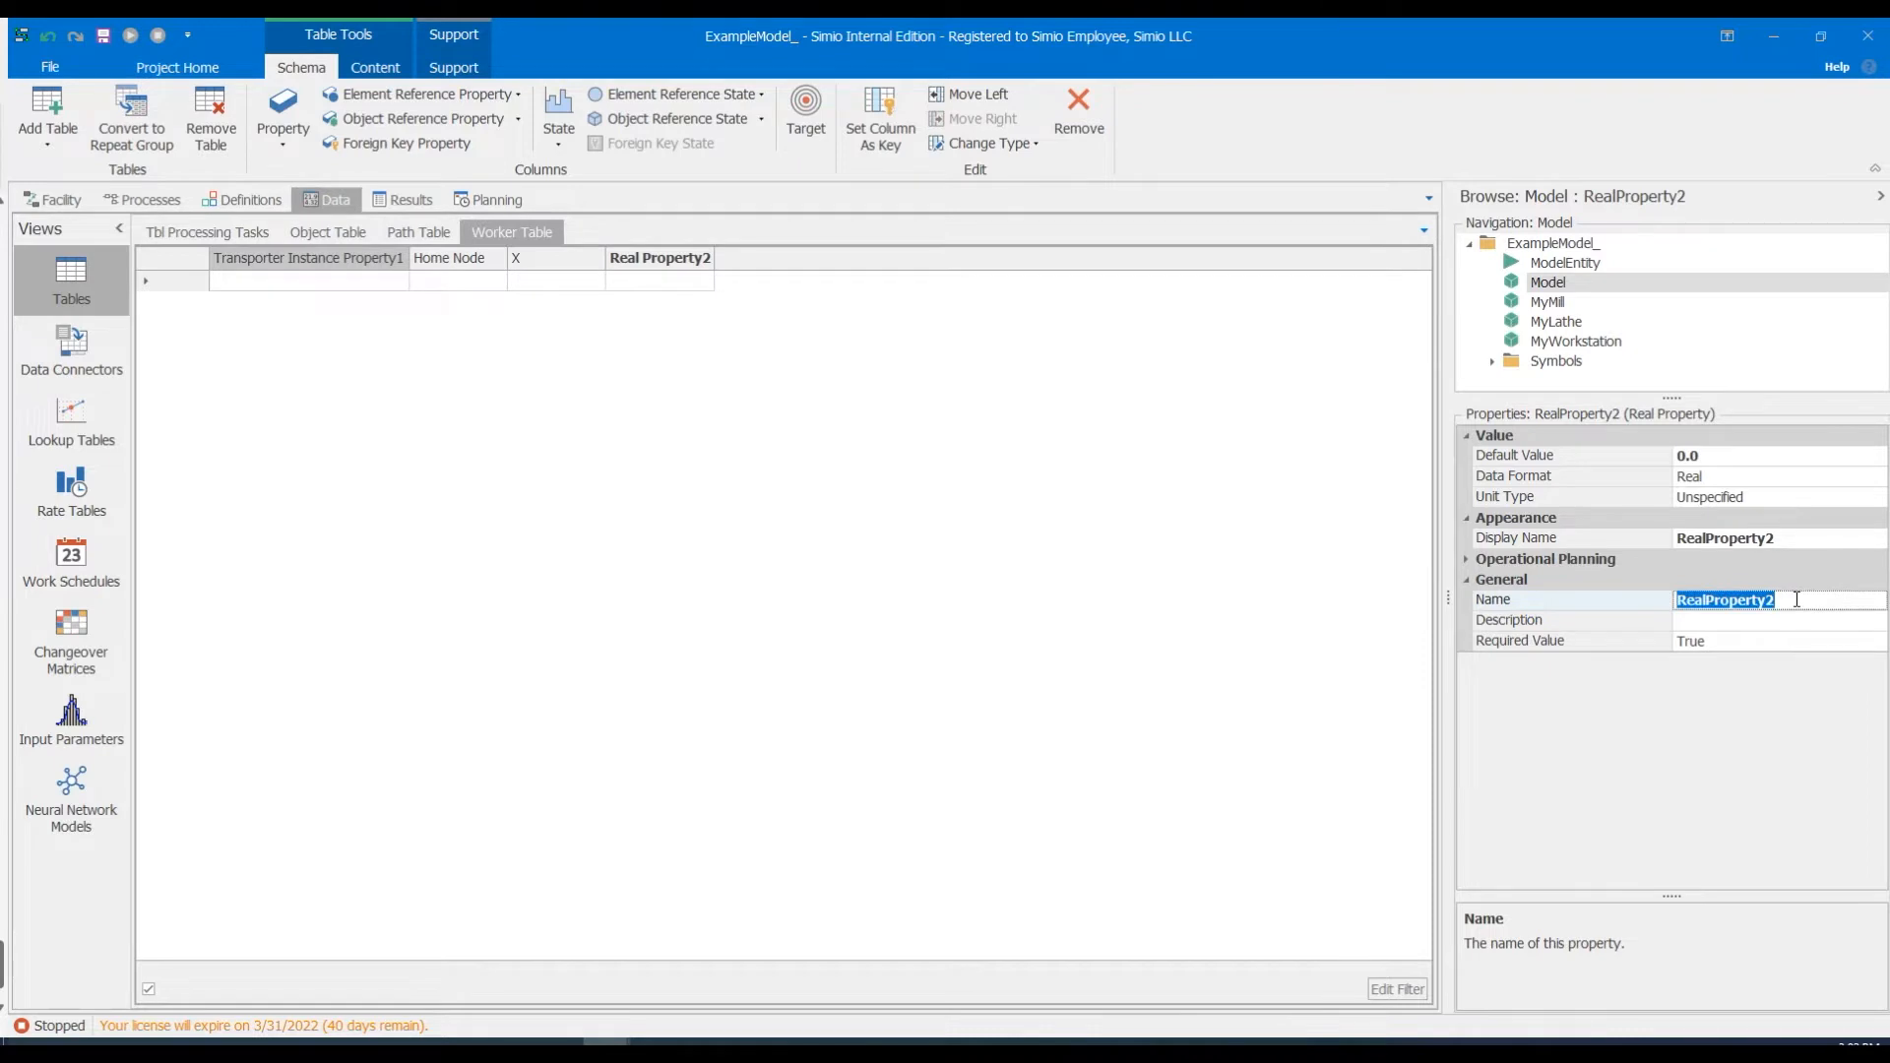
text(Z)
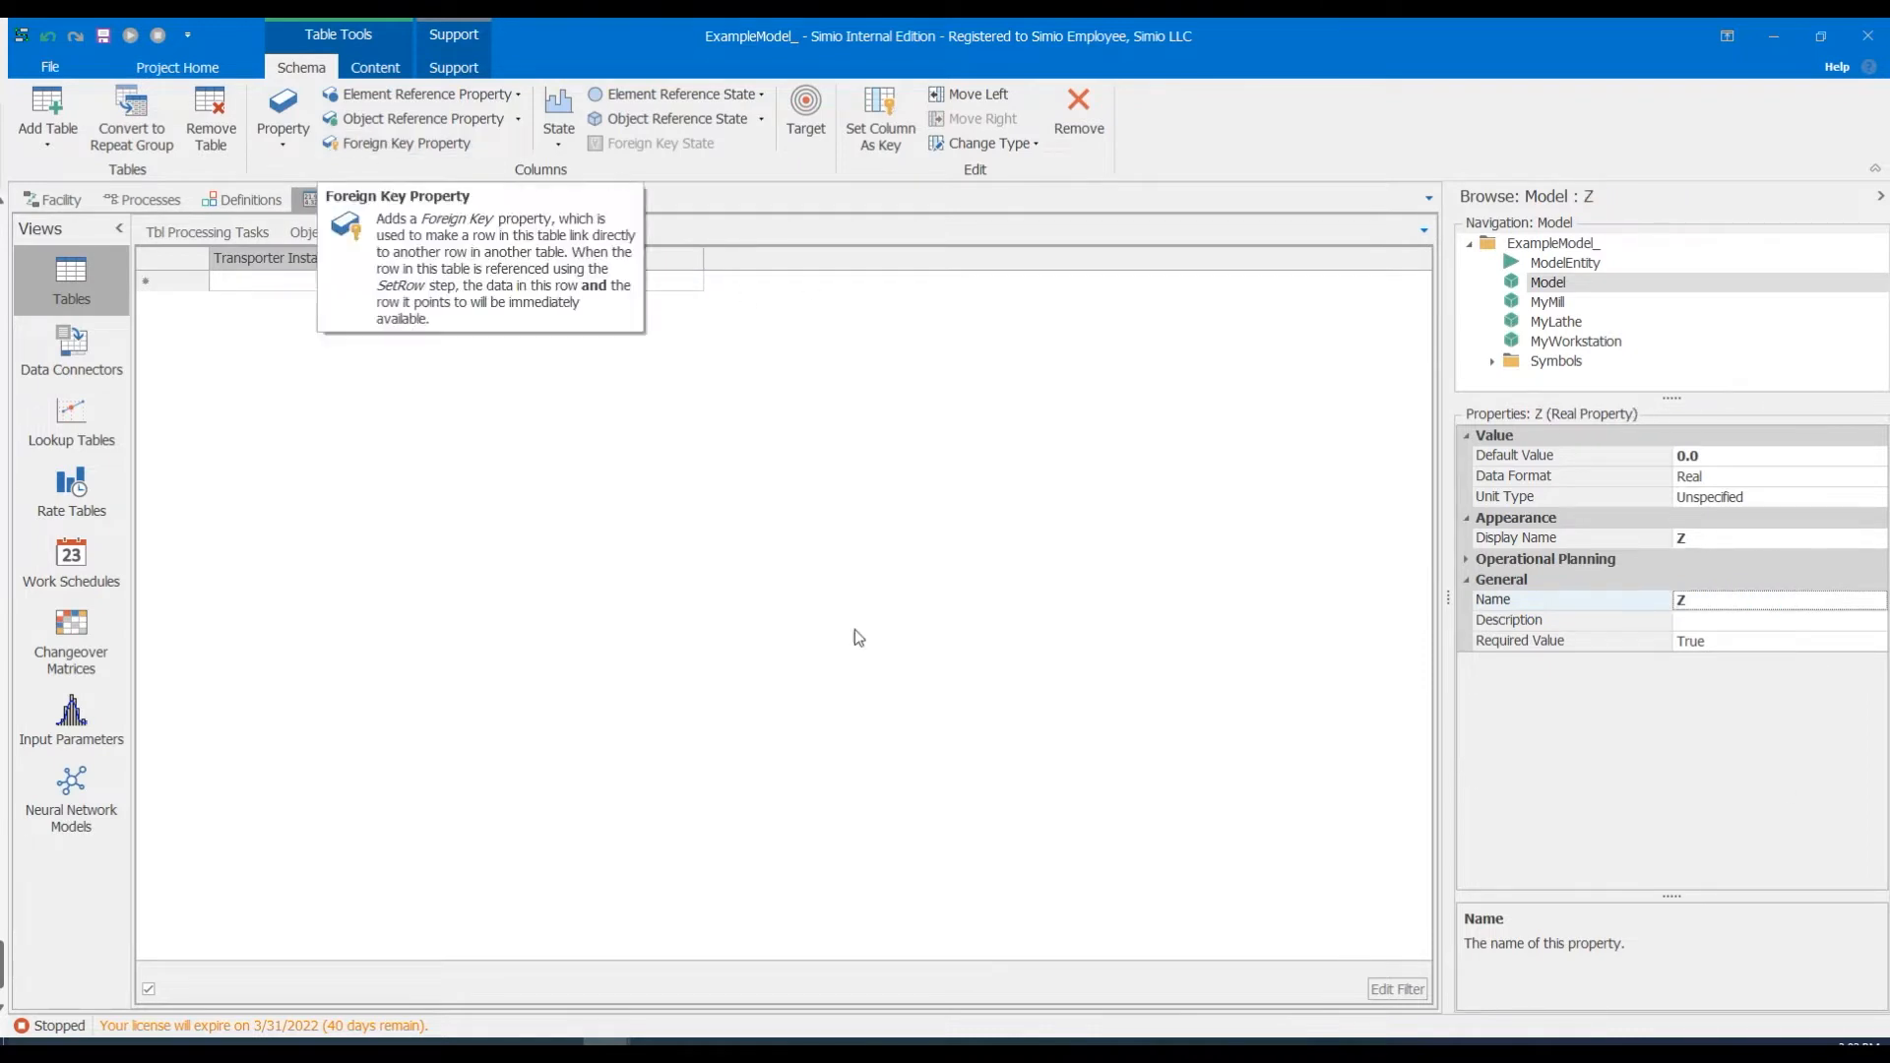
Open the properties spreadsheet for the Worker objects and show their general physical characteristics.
click(177, 68)
click(1291, 118)
click(1735, 735)
mouse_move(1762, 750)
click(1673, 967)
click(1350, 773)
click(1429, 778)
click(1872, 731)
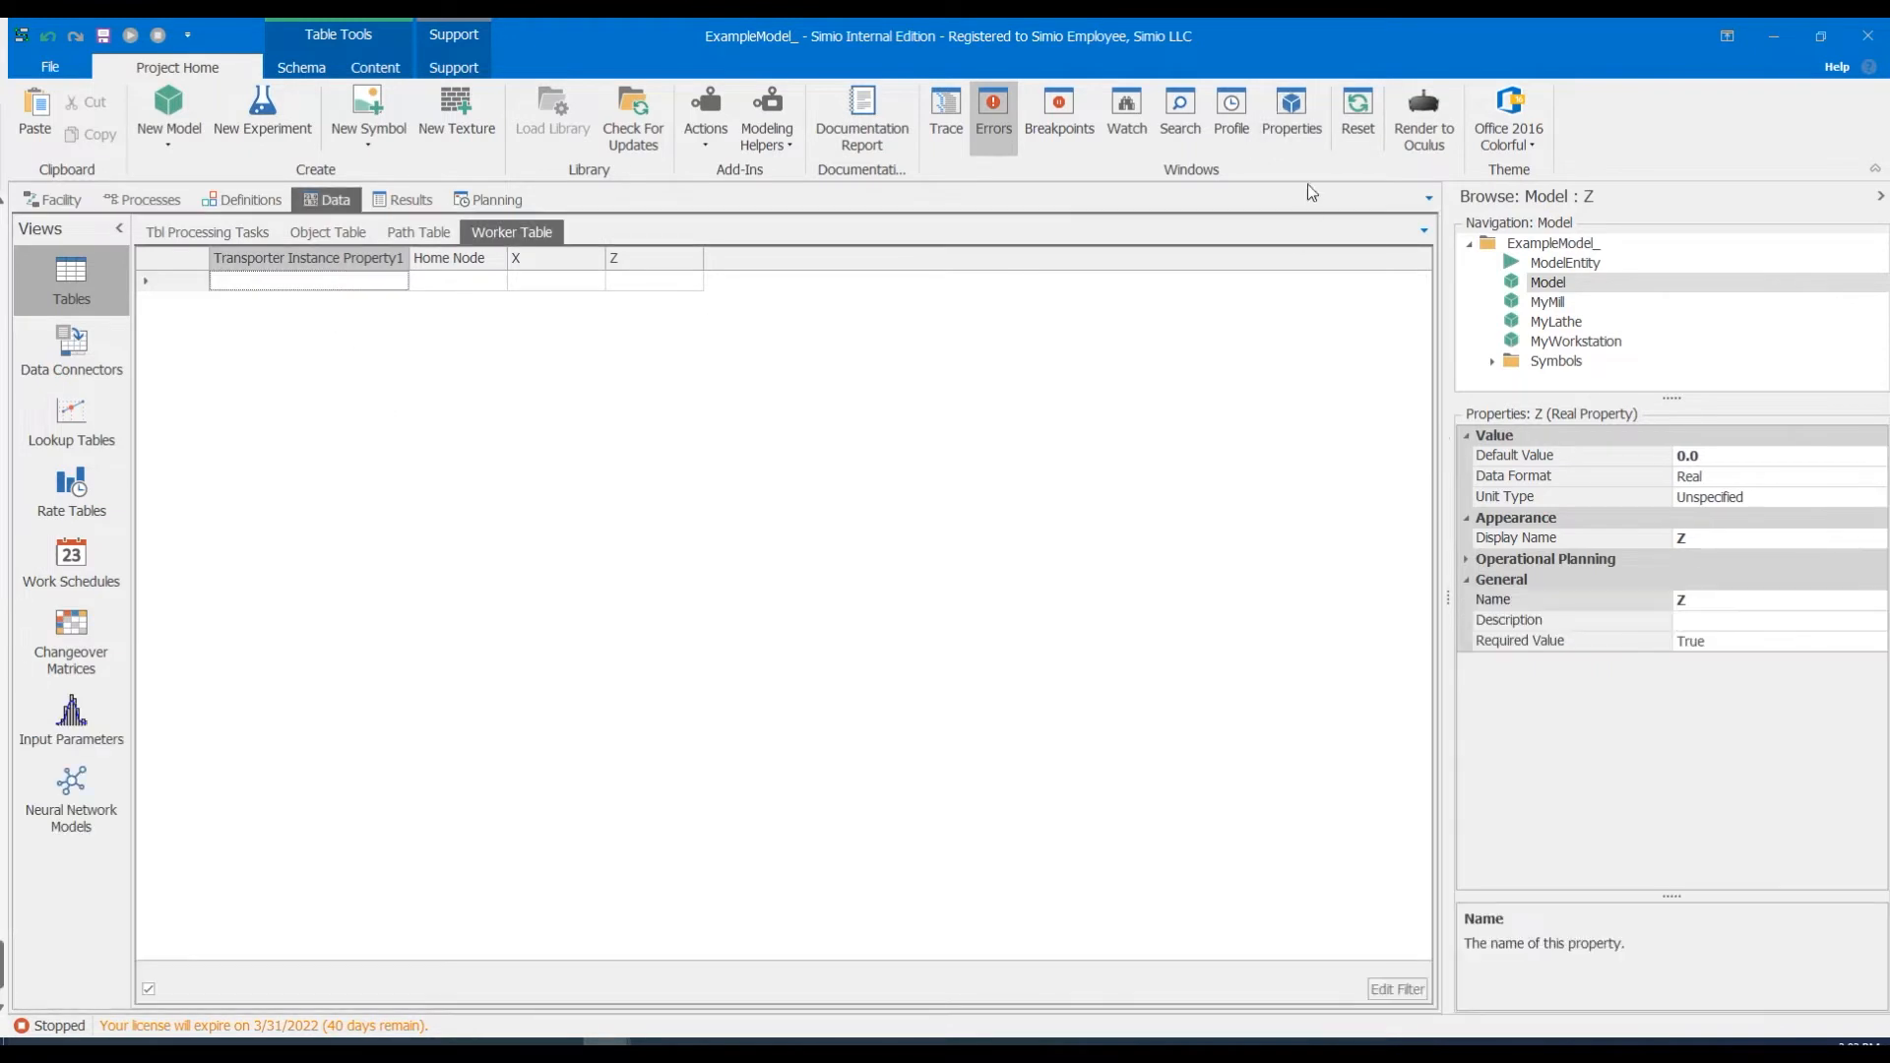
click(1293, 128)
Copy the four workers' X and Z coordinates from the properties spreadsheet into WorkerTable's X and Z columns.
drag(791, 815, 788, 875)
key(ctrl+c)
click(535, 283)
key(ctrl+v)
drag(856, 815, 855, 878)
key(ctrl+c)
click(669, 288)
key(ctrl+v)
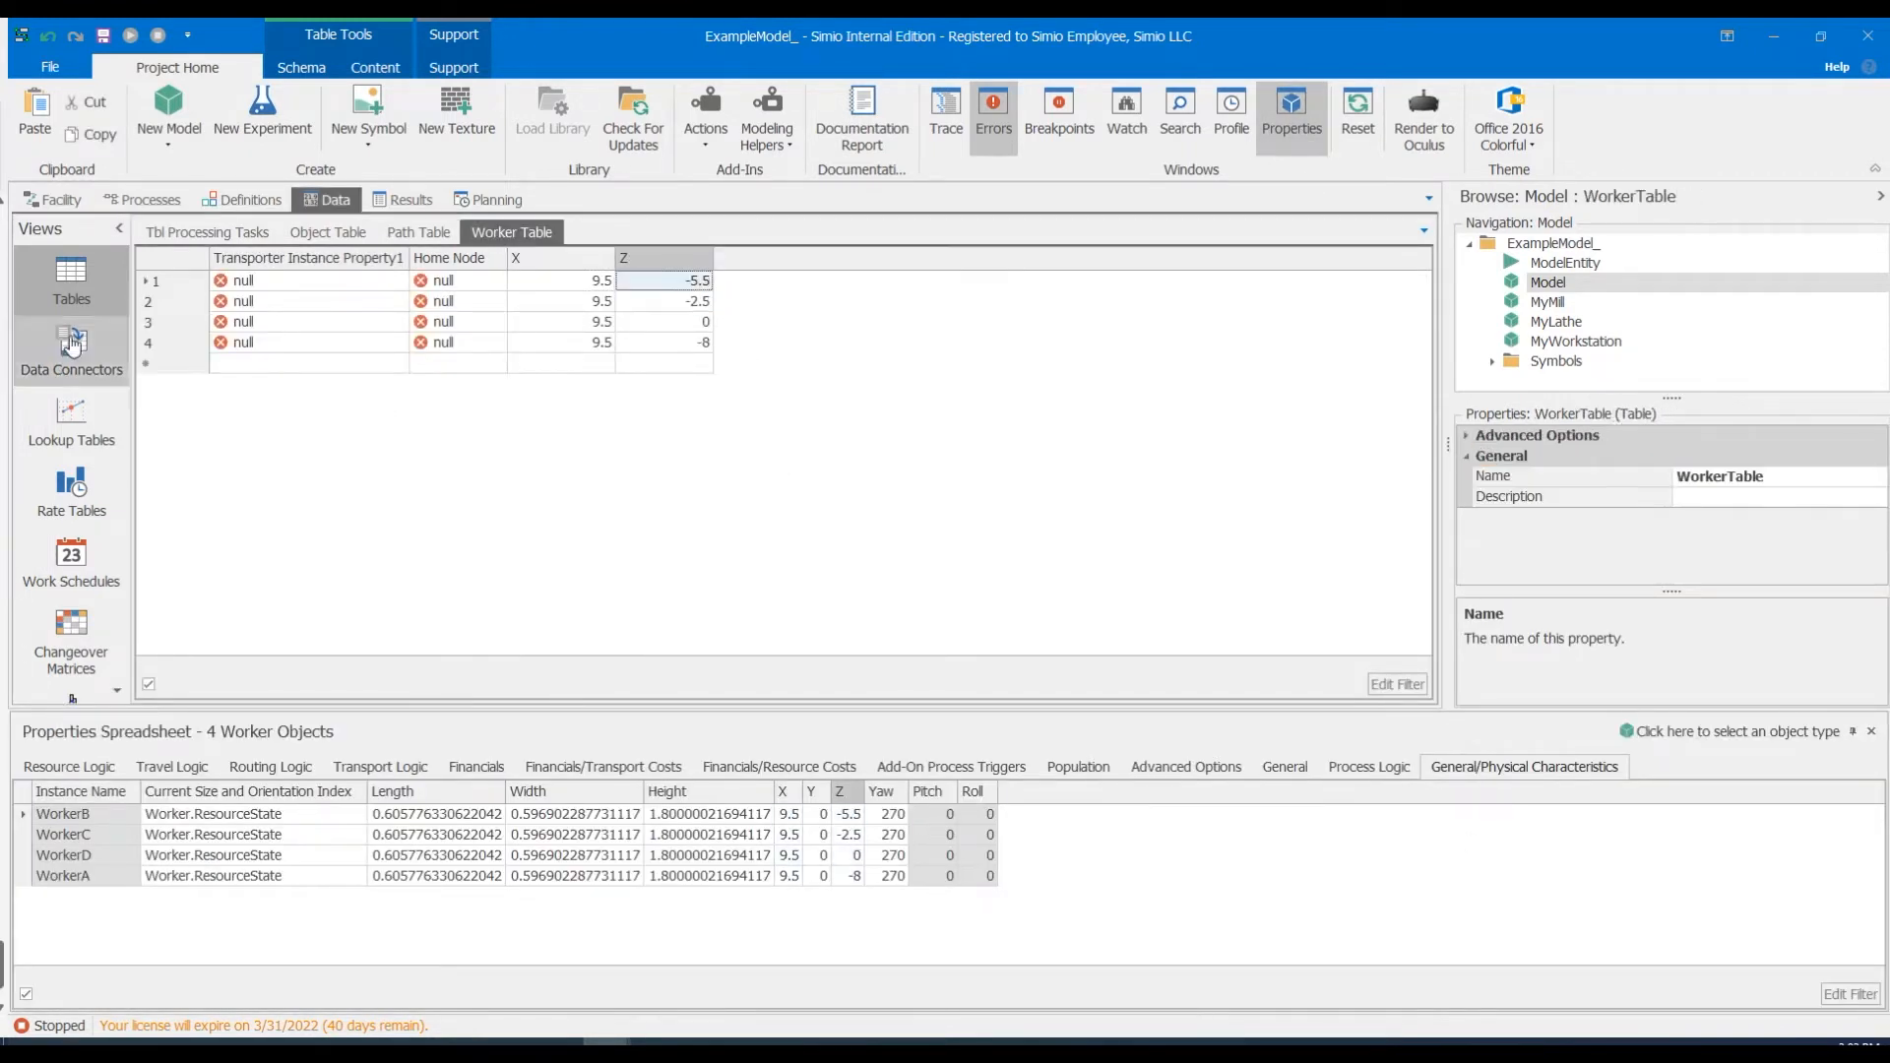
Close the properties spreadsheet and create a new object definition named MyWorker from WorkerA in the facility.
click(61, 203)
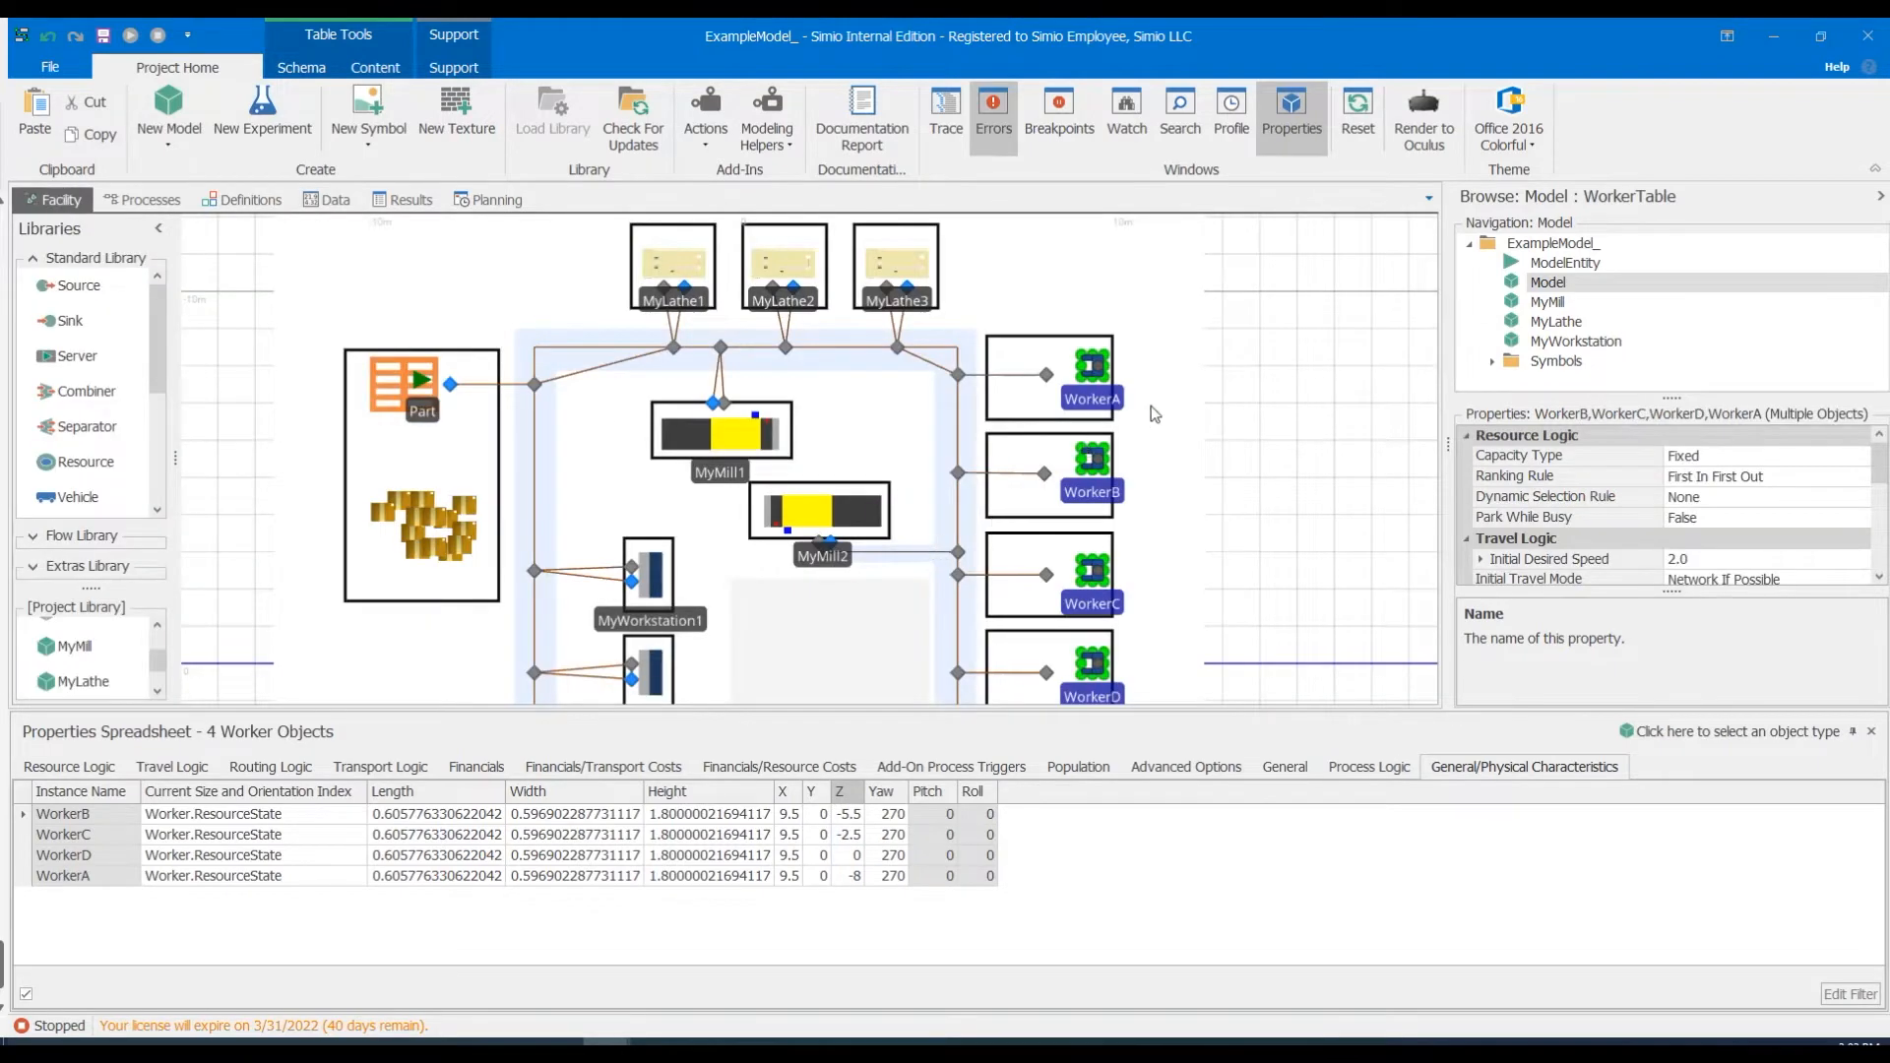
click(1097, 406)
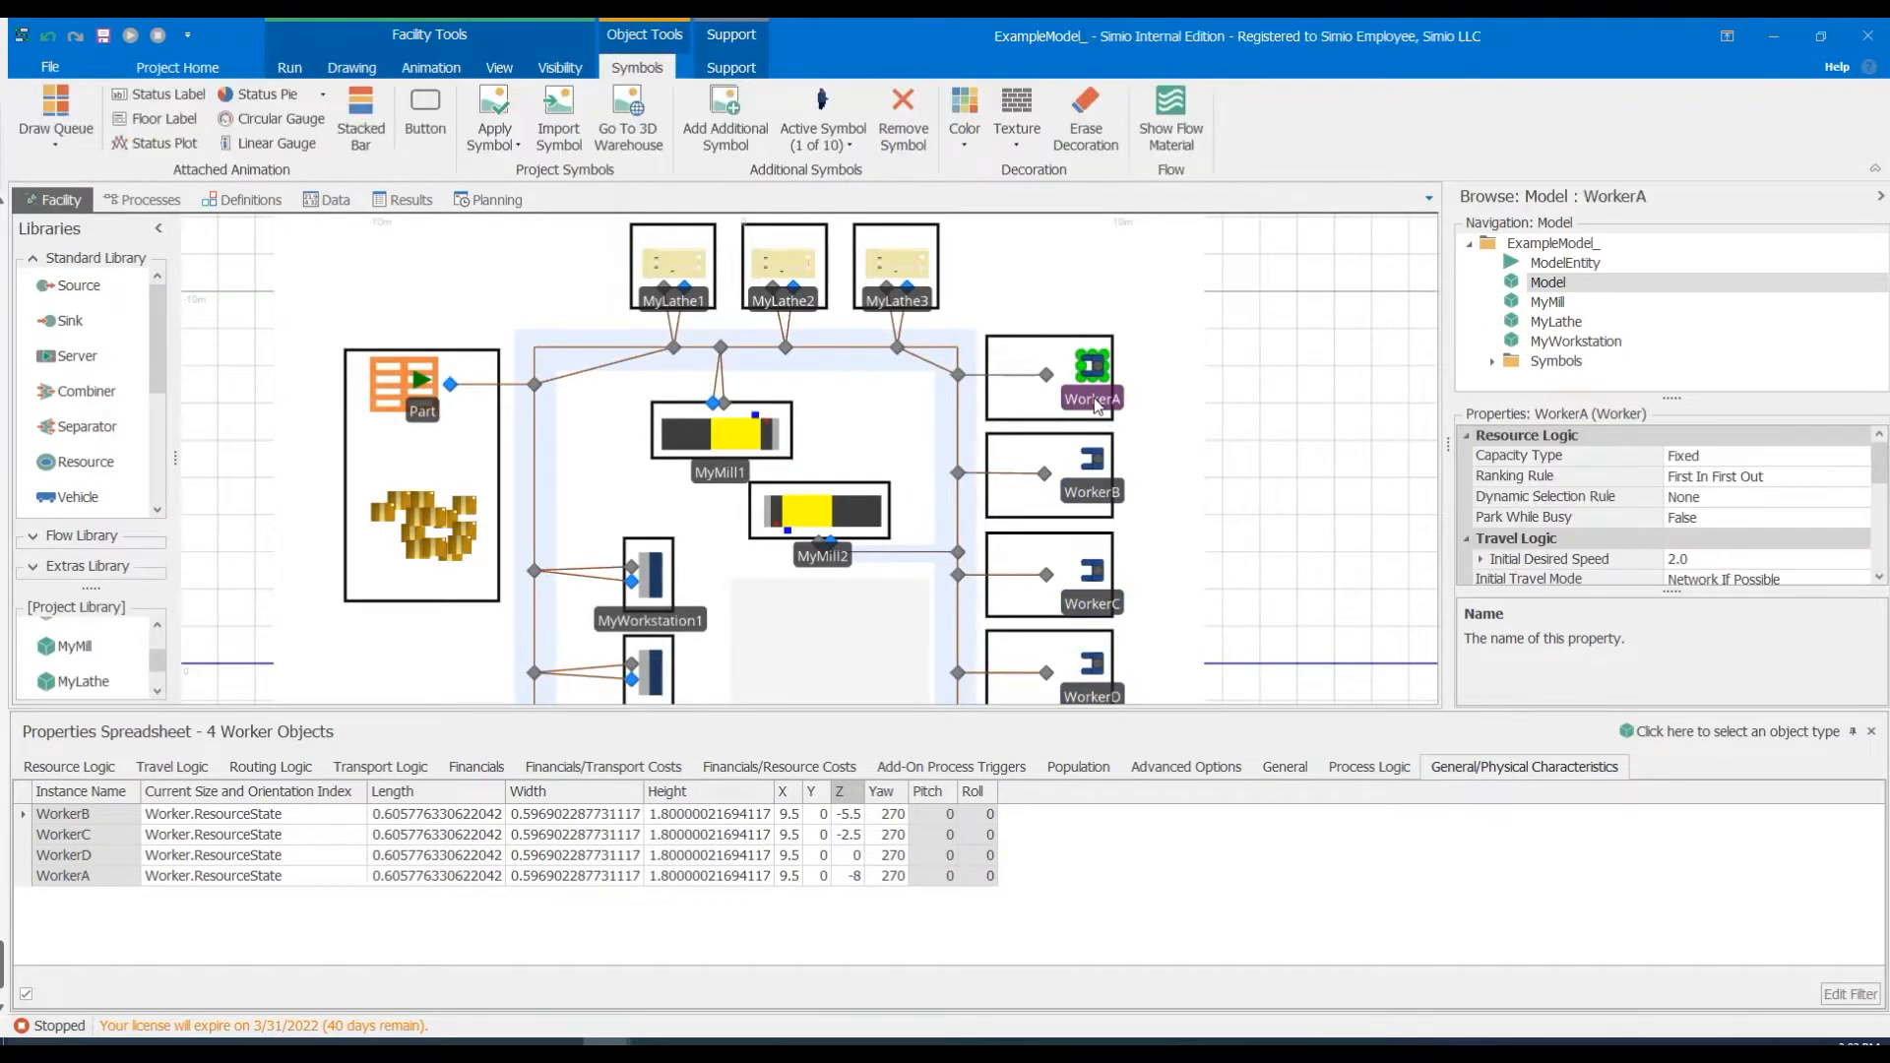
click(1871, 731)
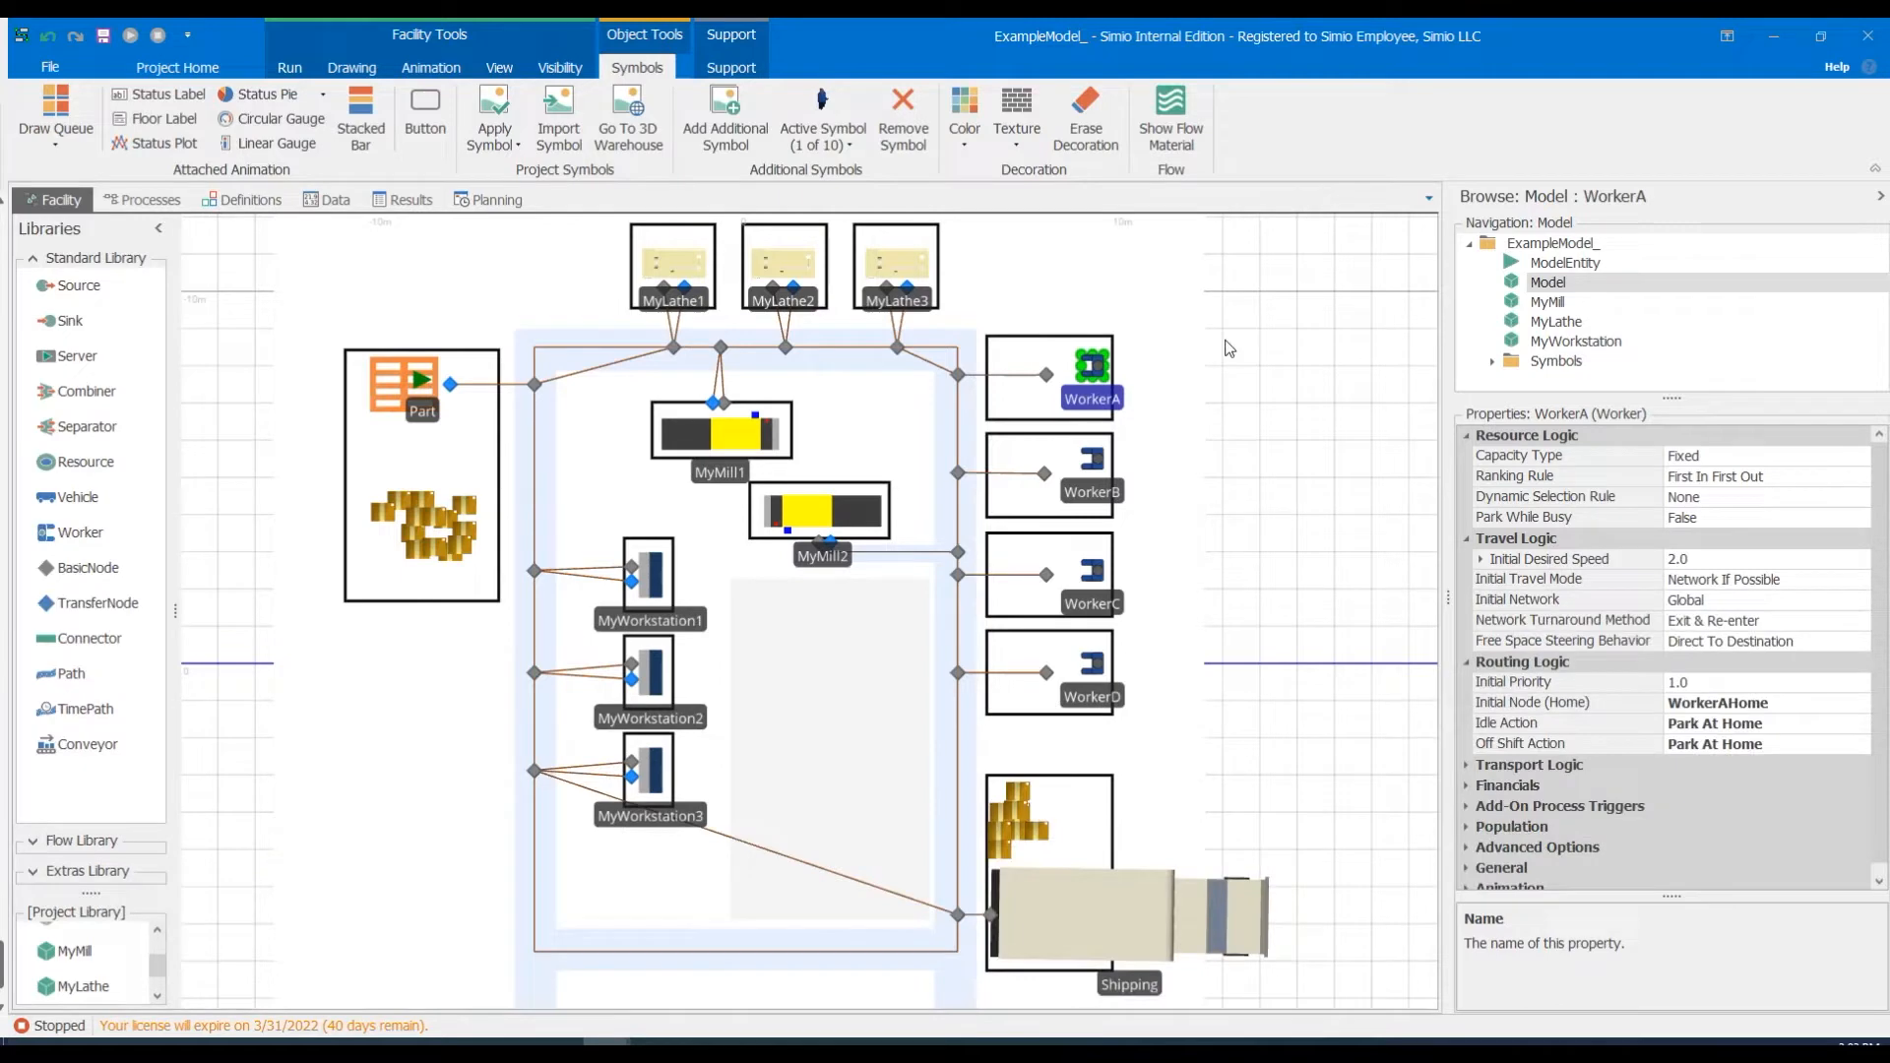
right_click(1099, 384)
click(1171, 574)
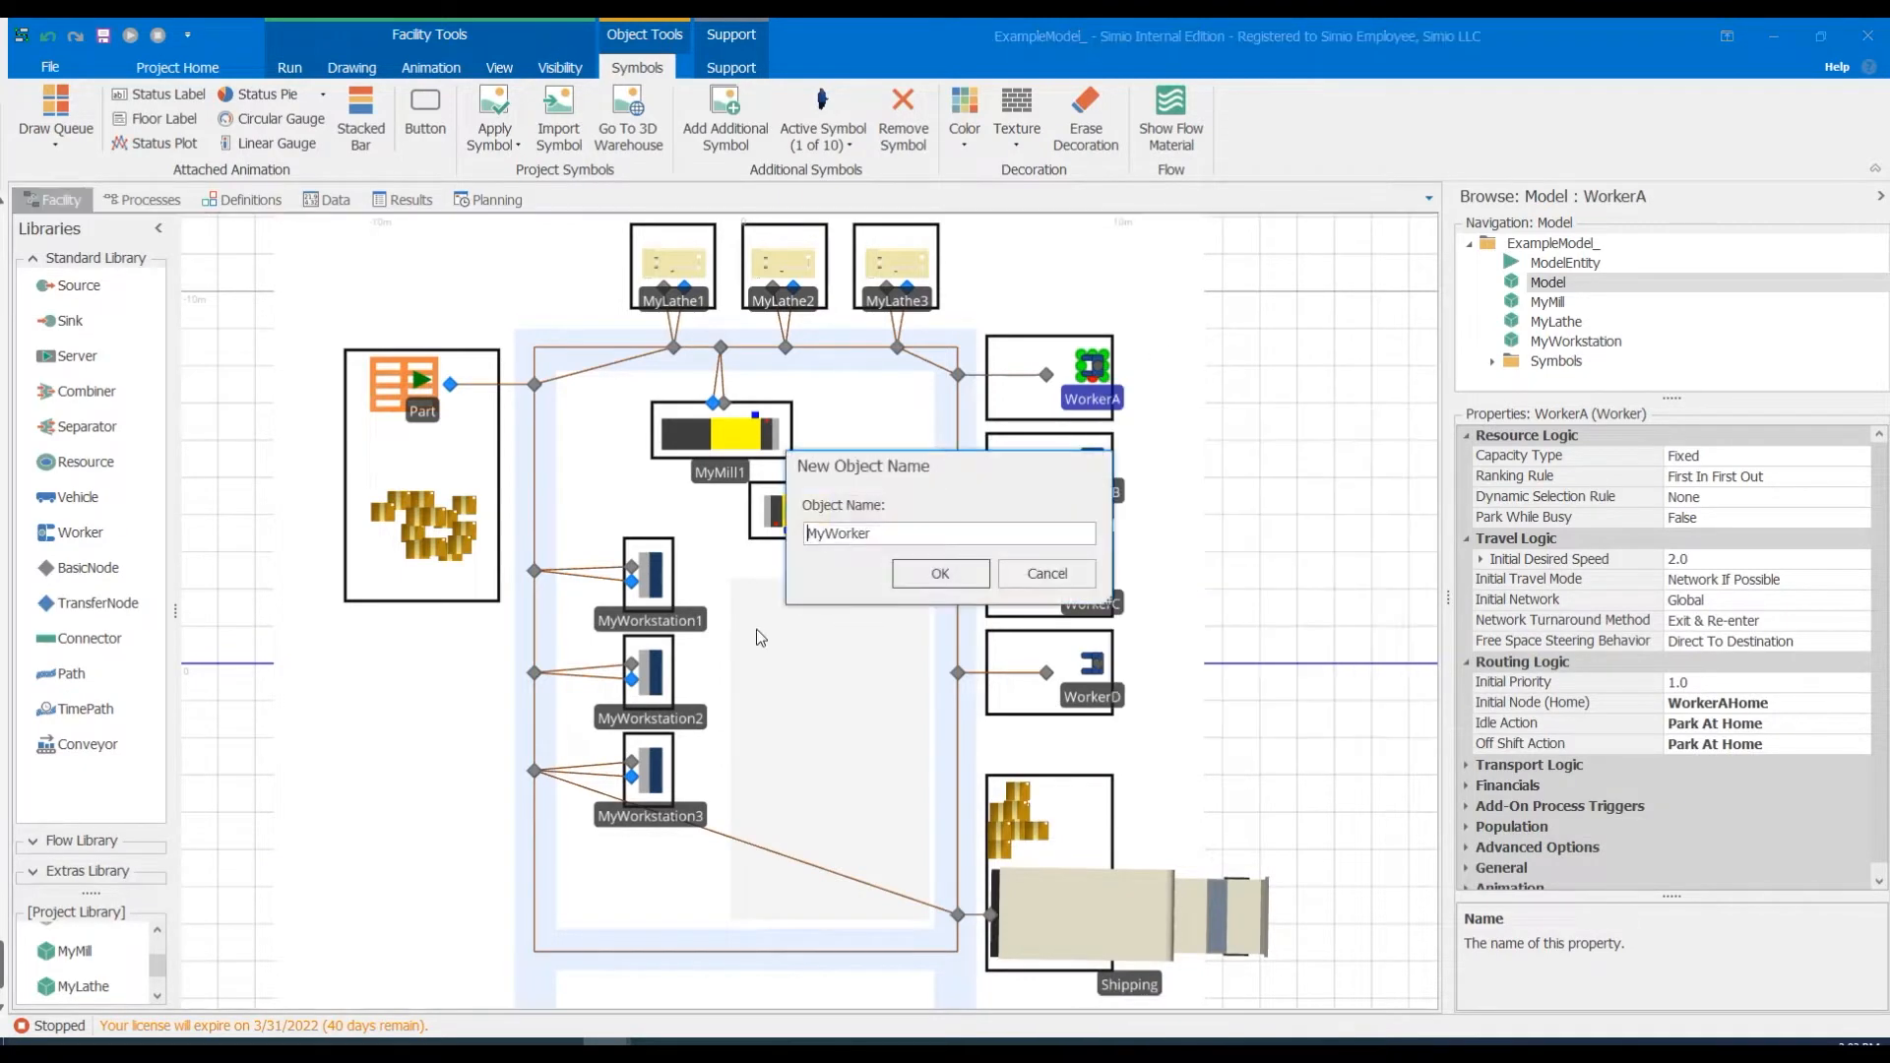
click(917, 568)
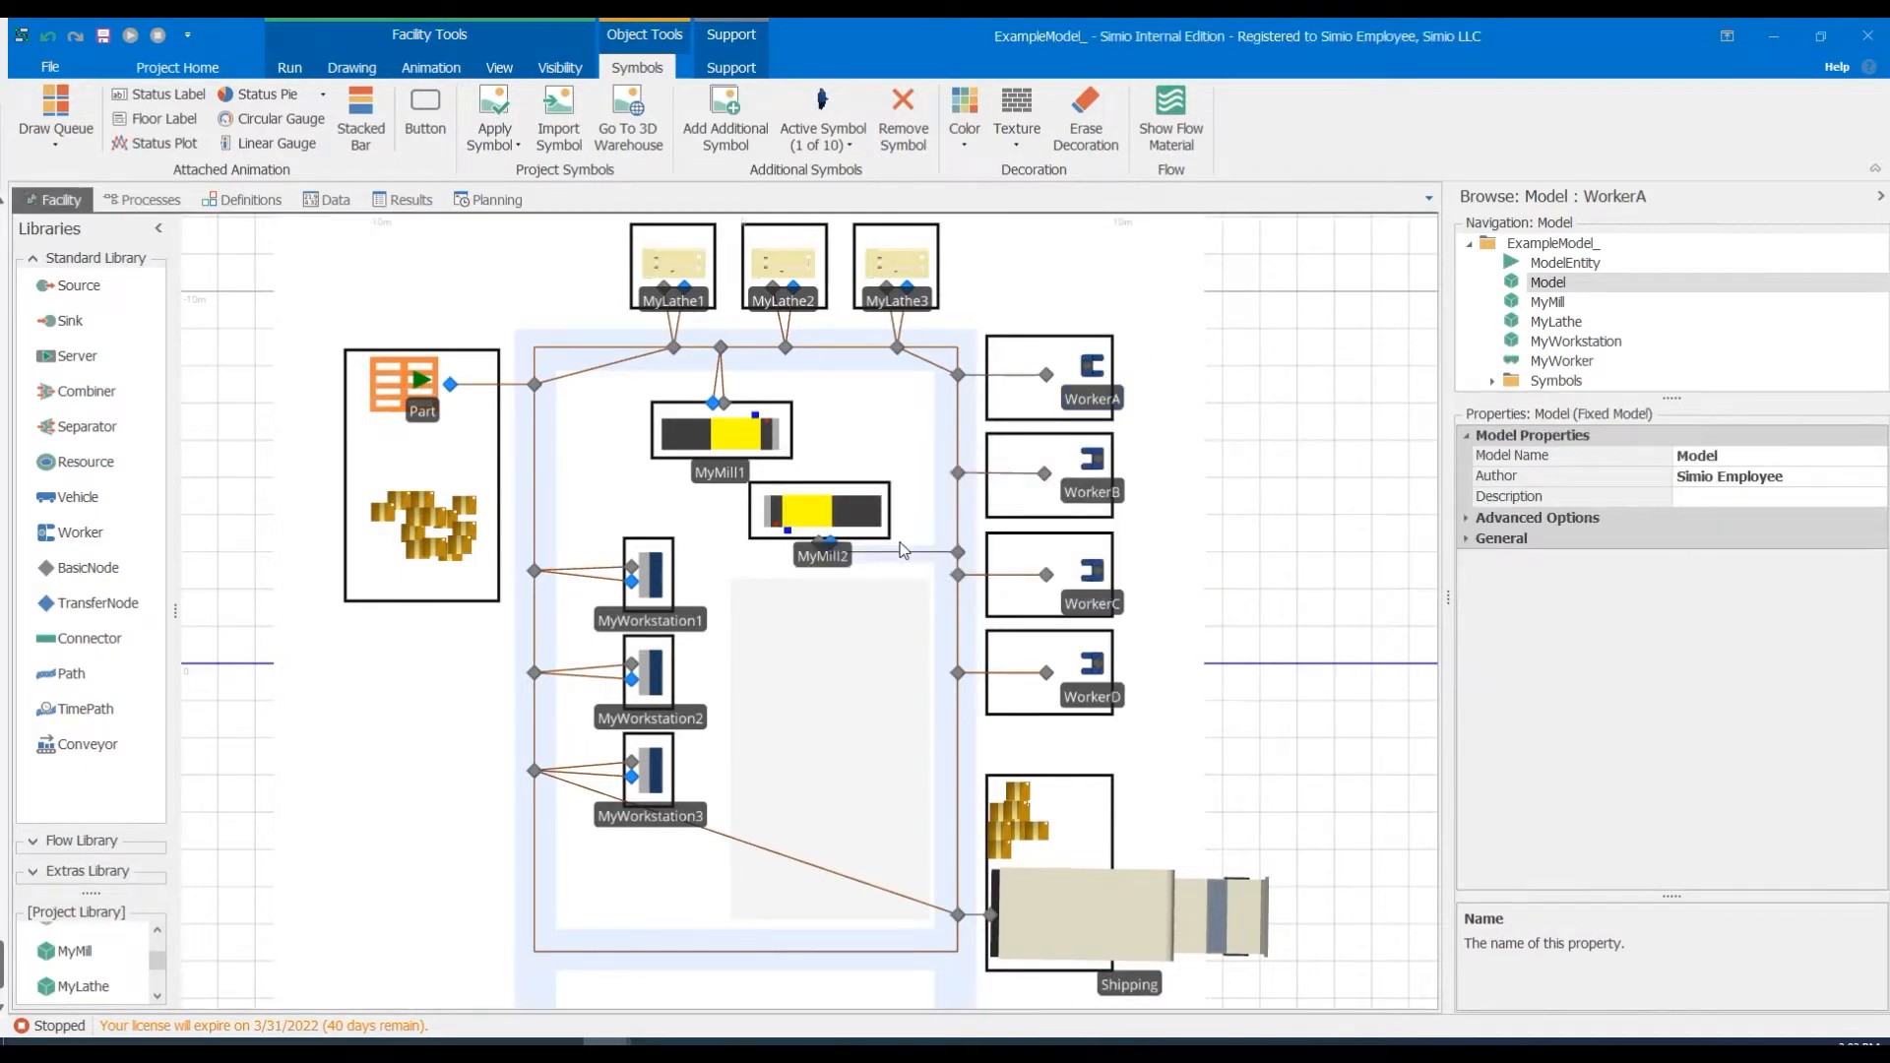
Set WorkerTable's transporter column to default value instantiation AutoCreateInstance with object type MyWorker.
click(331, 202)
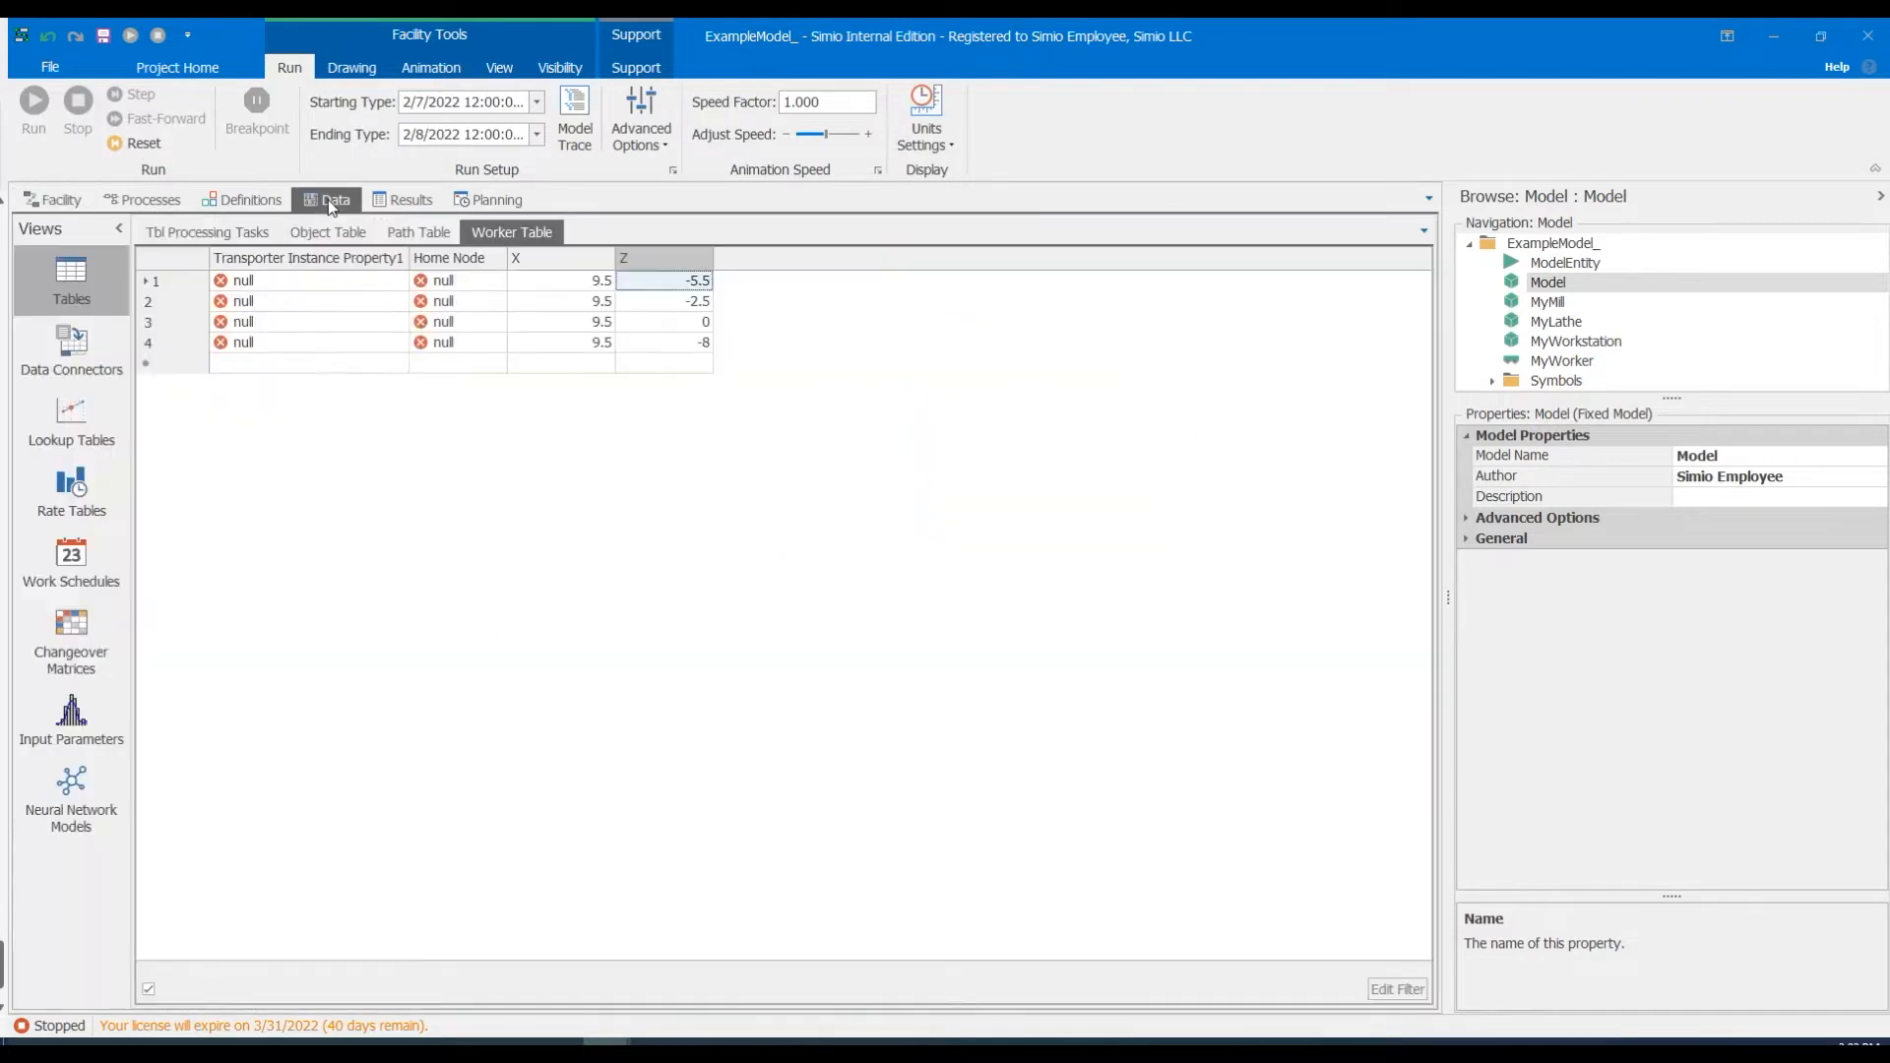
click(333, 257)
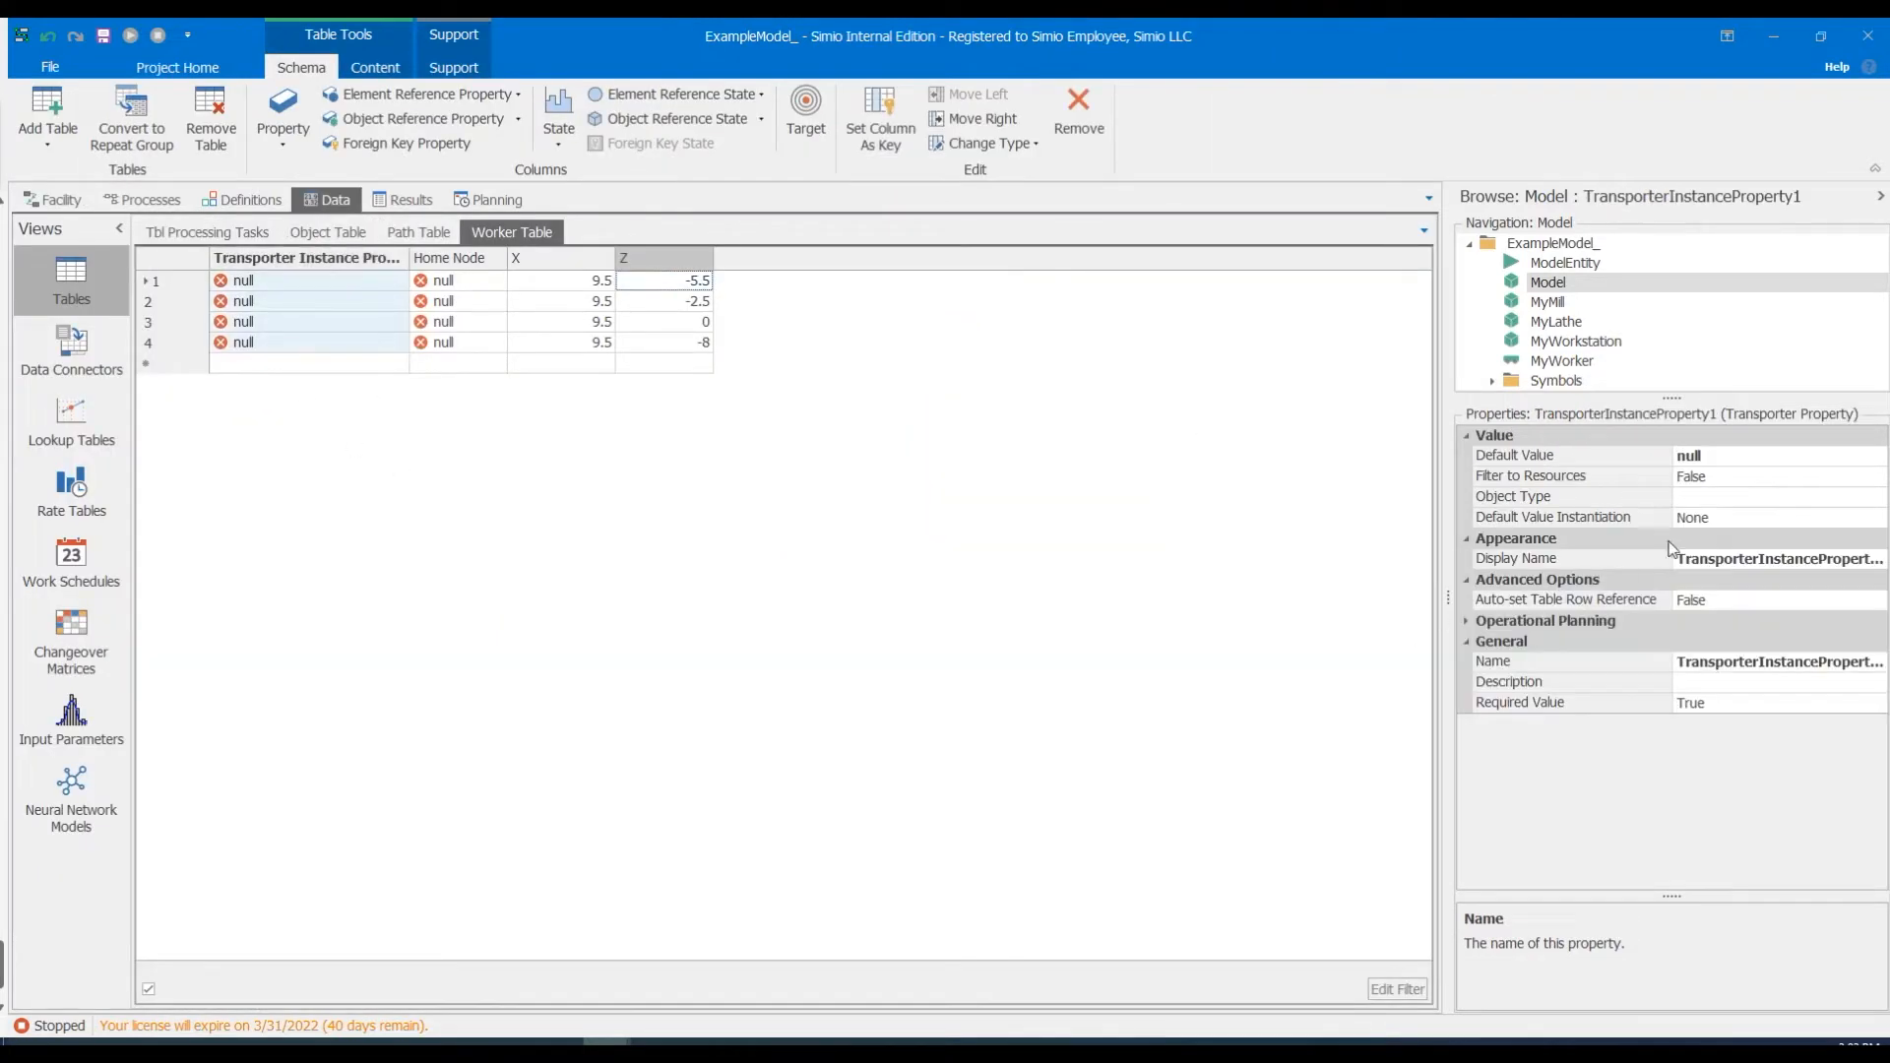
click(1830, 519)
click(1781, 557)
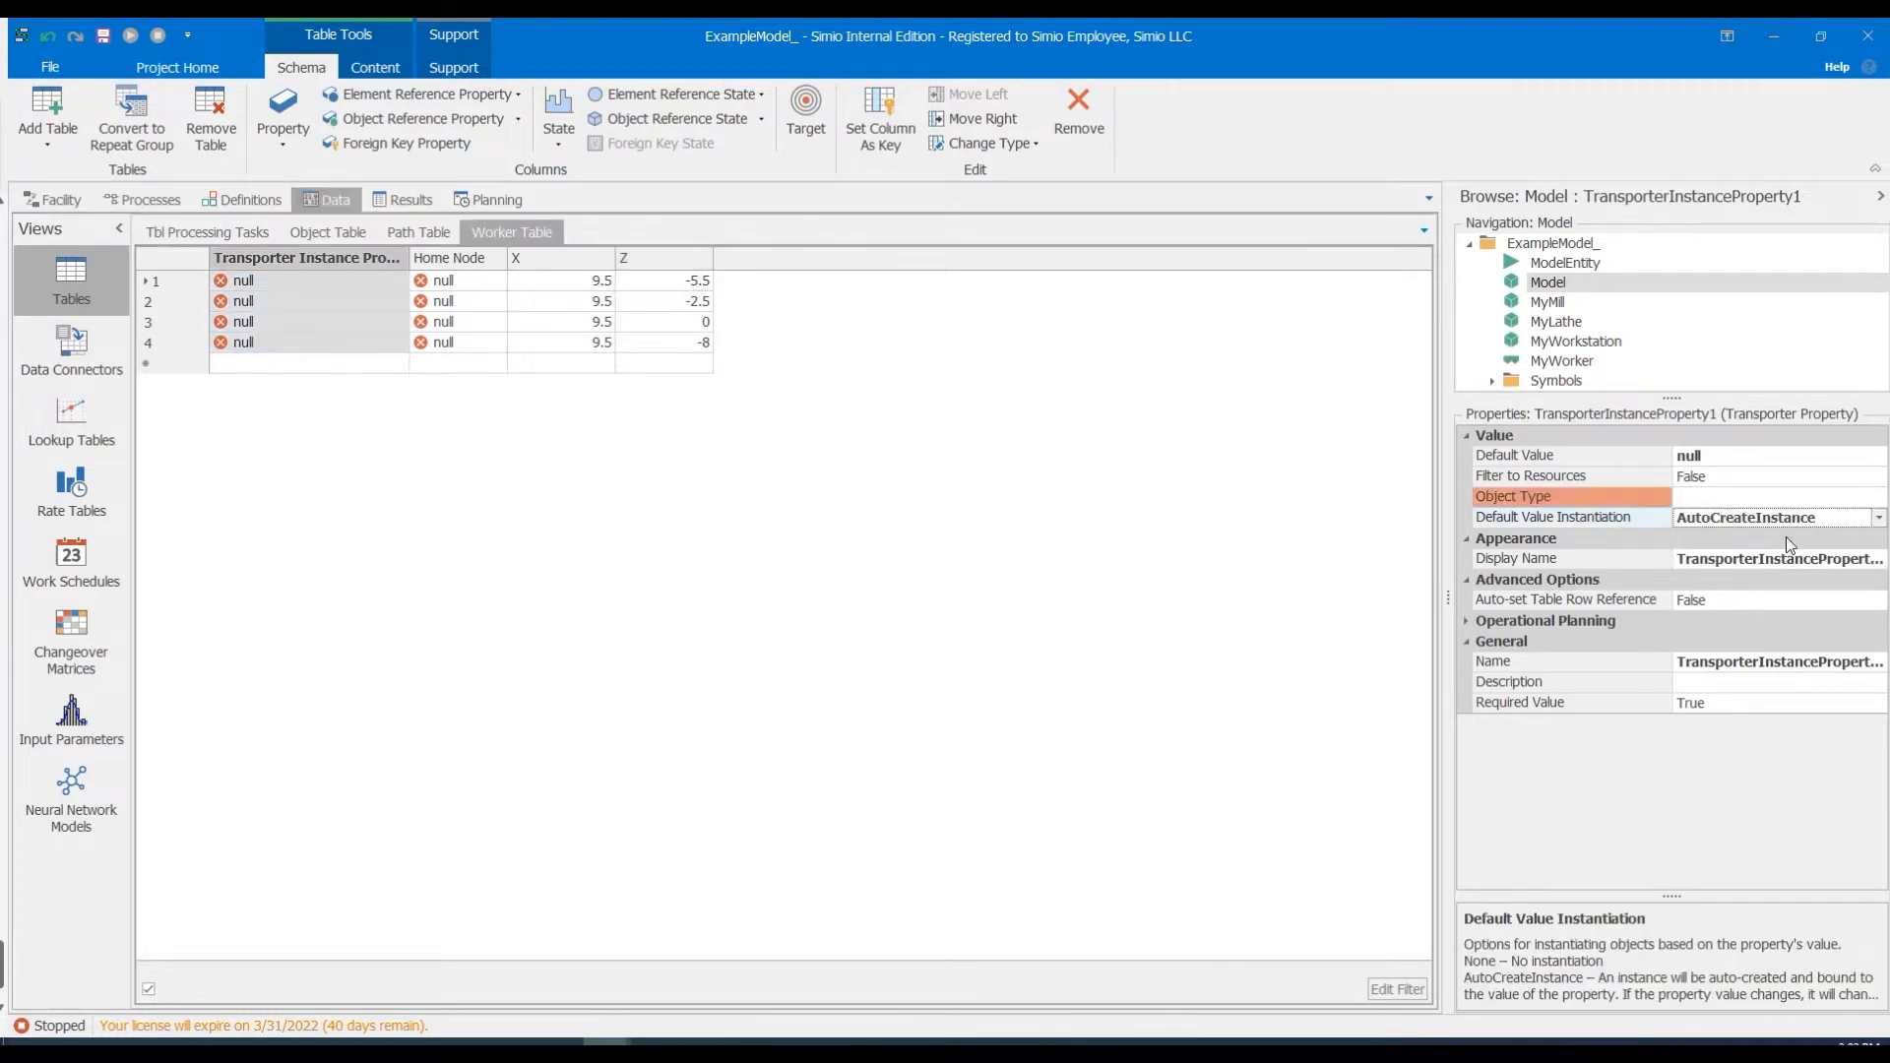
click(1855, 500)
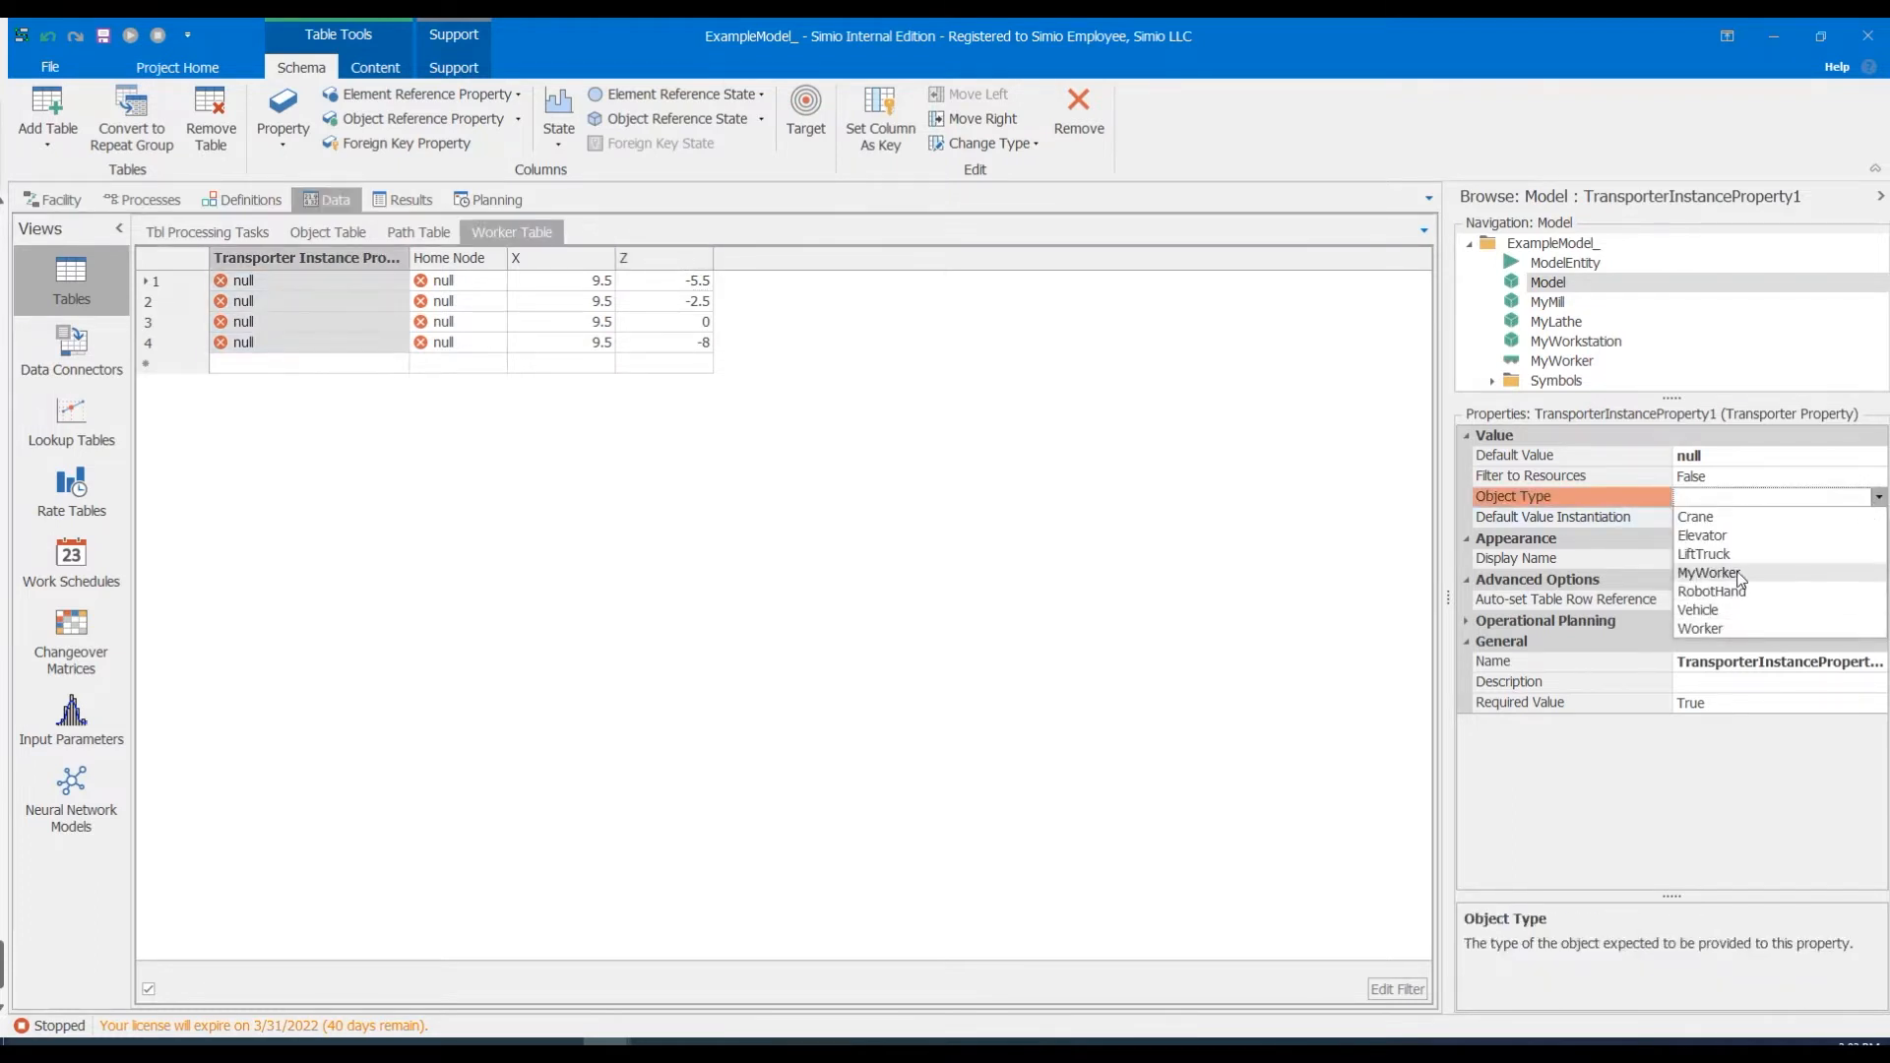
click(1693, 581)
click(450, 259)
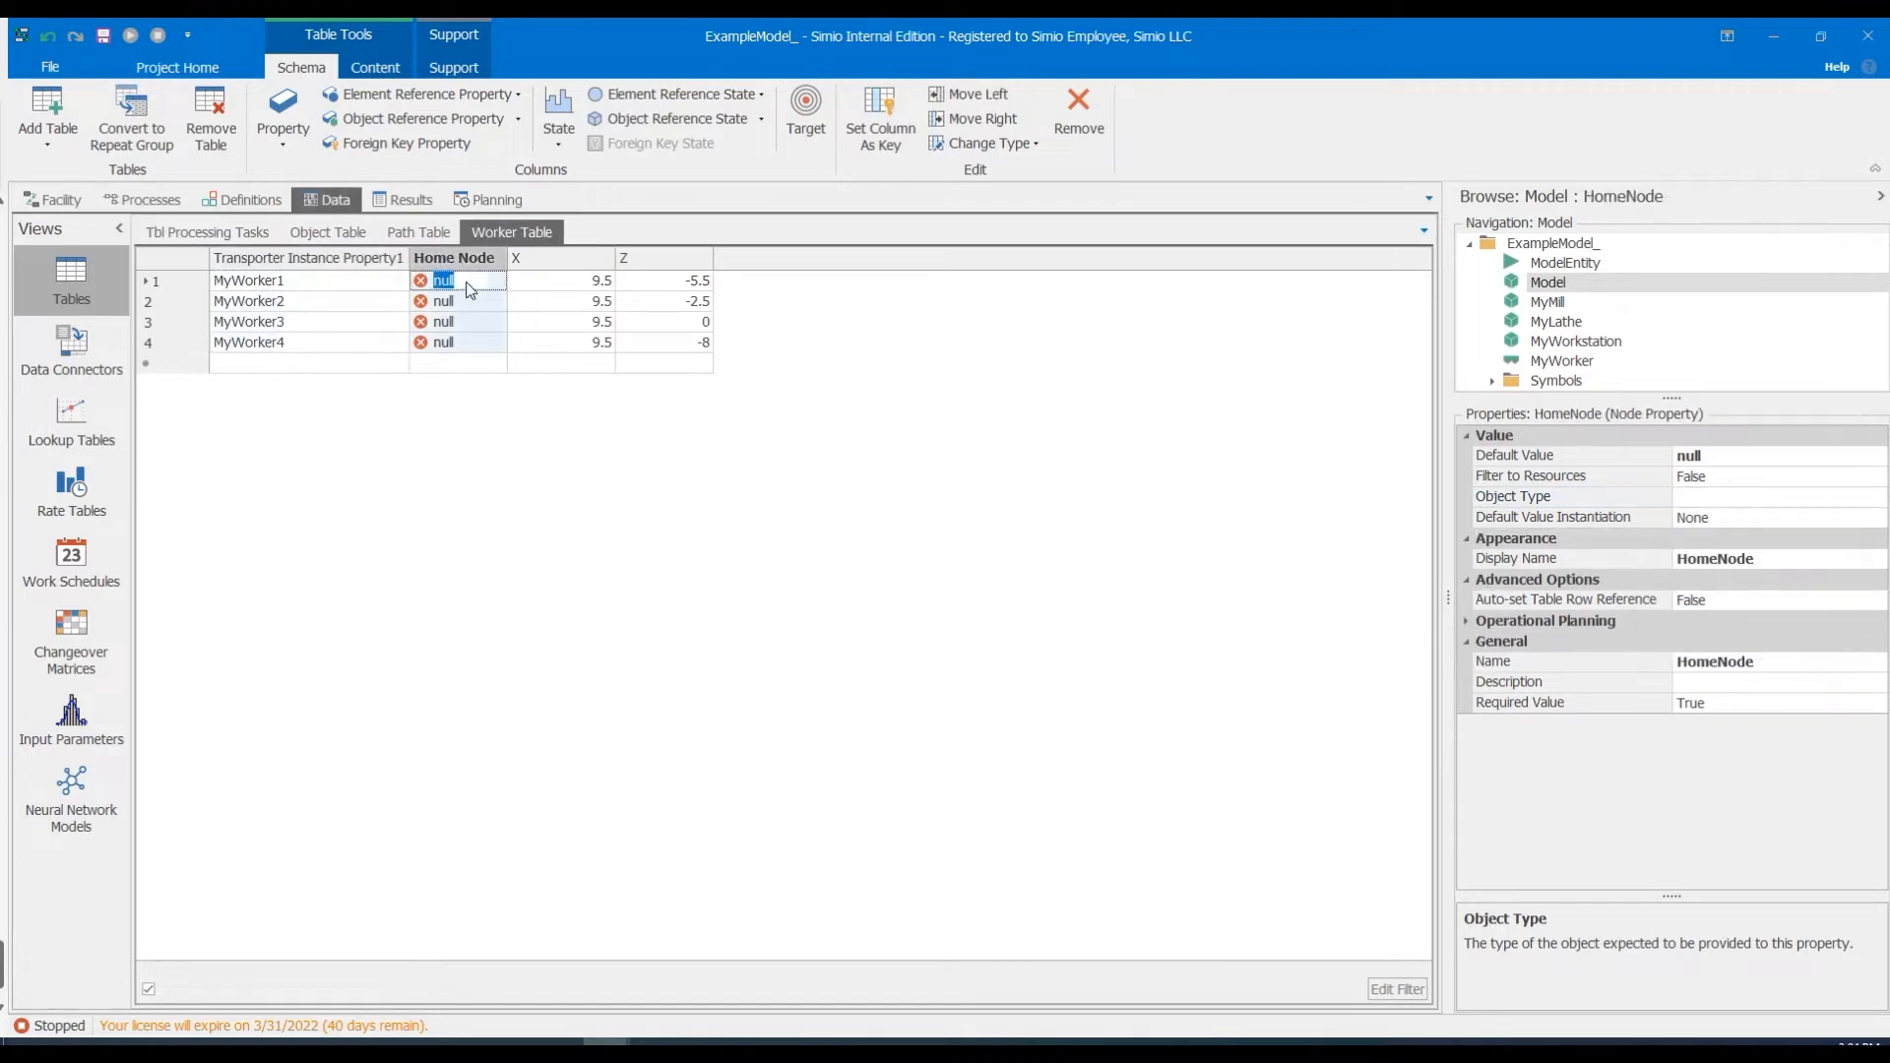
Assign home nodes WorkerAHome and WorkerBHome to the first two workers in WorkerTable.
click(498, 282)
scroll(515, 390, down, 10)
click(472, 320)
click(506, 302)
scroll(528, 376, down, 5)
scroll(529, 378, down, 4)
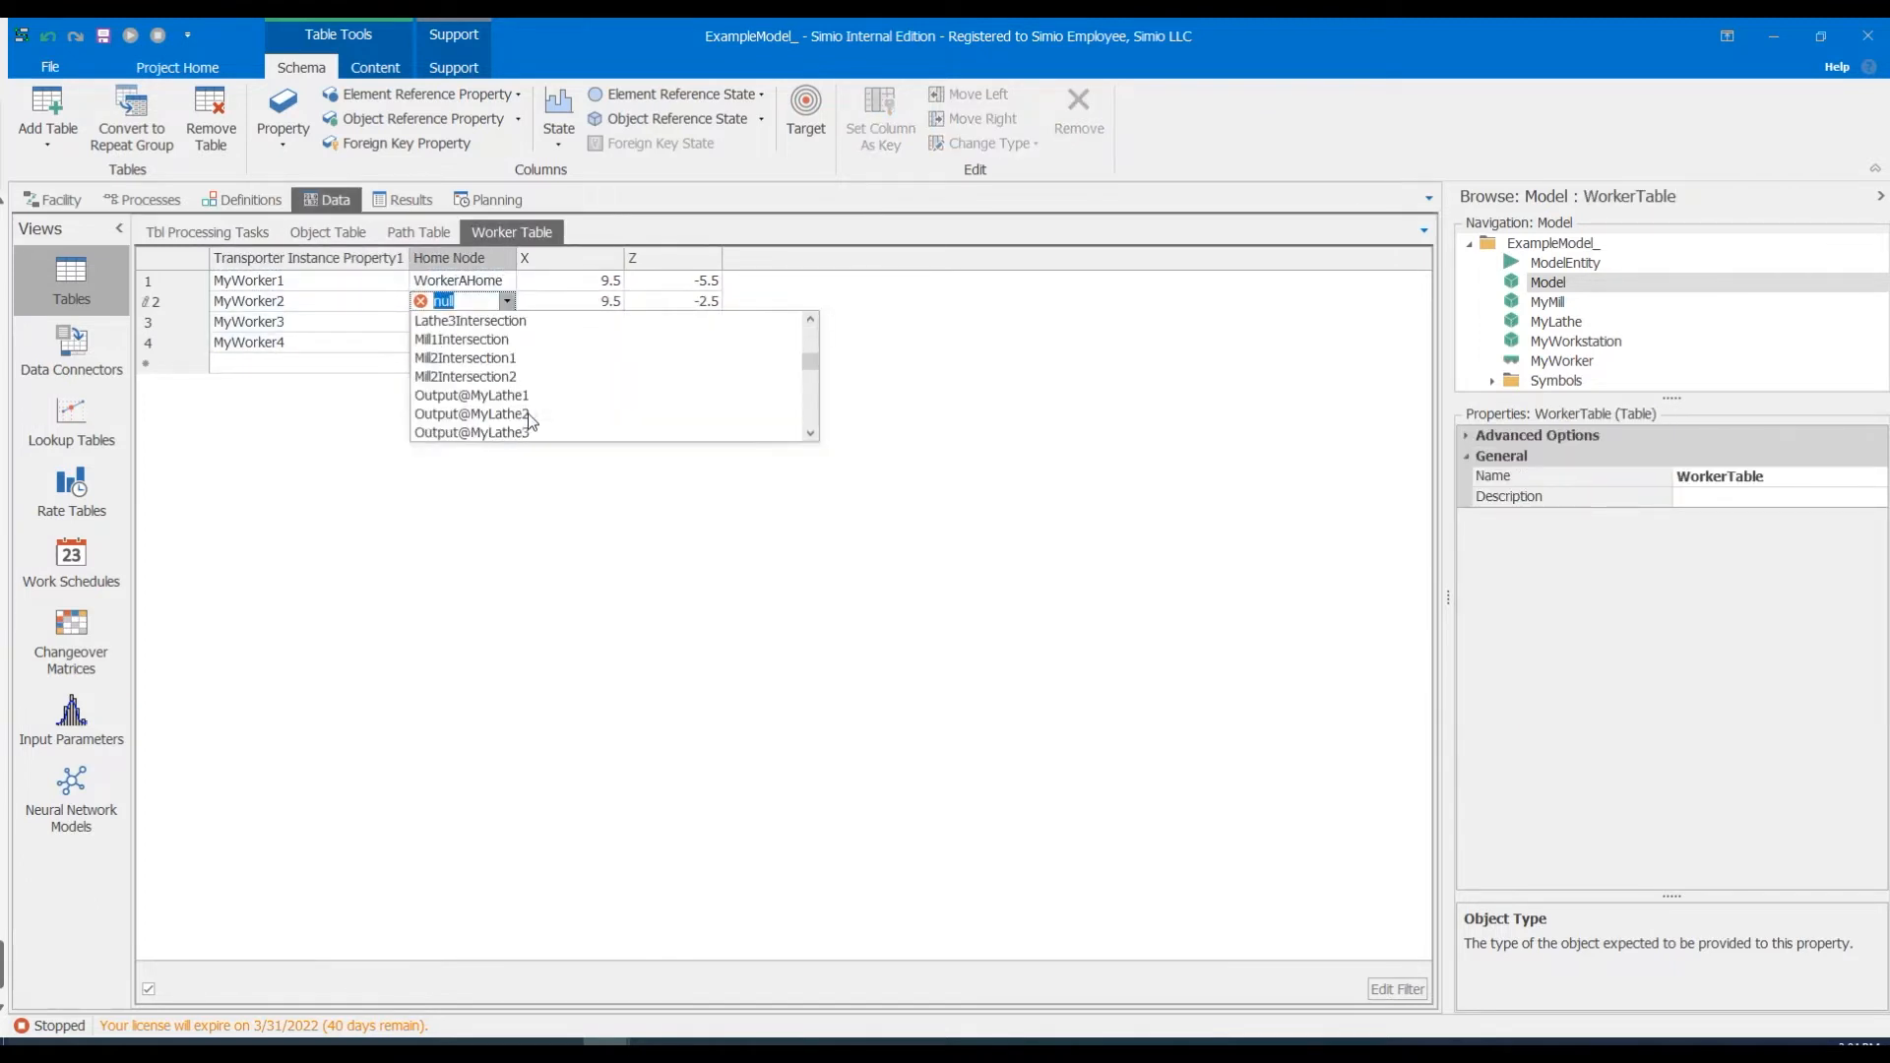
click(518, 340)
click(511, 303)
scroll(531, 372, down, 1)
click(458, 339)
Assign home nodes WorkerCHome and WorkerDHome to the third and fourth workers in WorkerTable.
click(511, 322)
scroll(516, 386, down, 10)
click(504, 438)
click(511, 343)
scroll(504, 431, down, 10)
click(506, 419)
click(511, 342)
scroll(557, 469, down, 2)
click(526, 437)
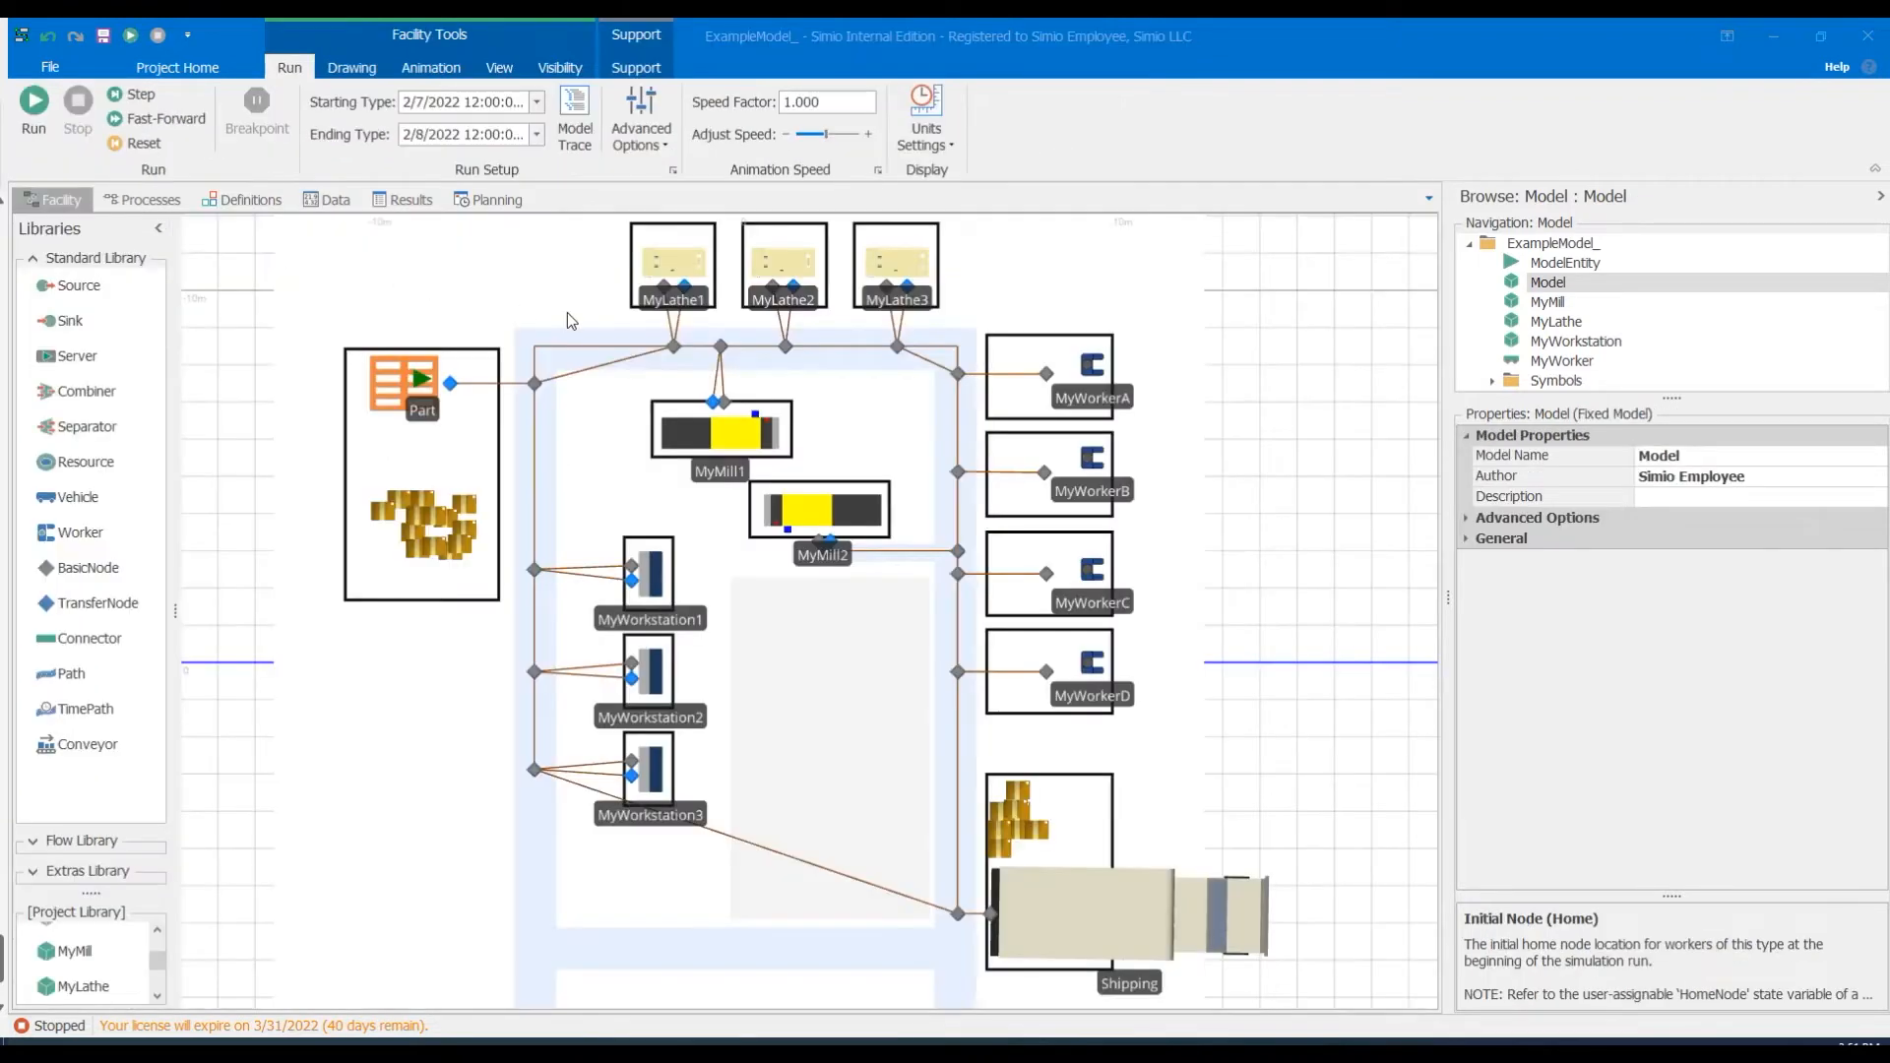
Set MyWorkerA's Initial Node (Home) property in the facility to reference WorkerTable.HomeNode.
click(1103, 392)
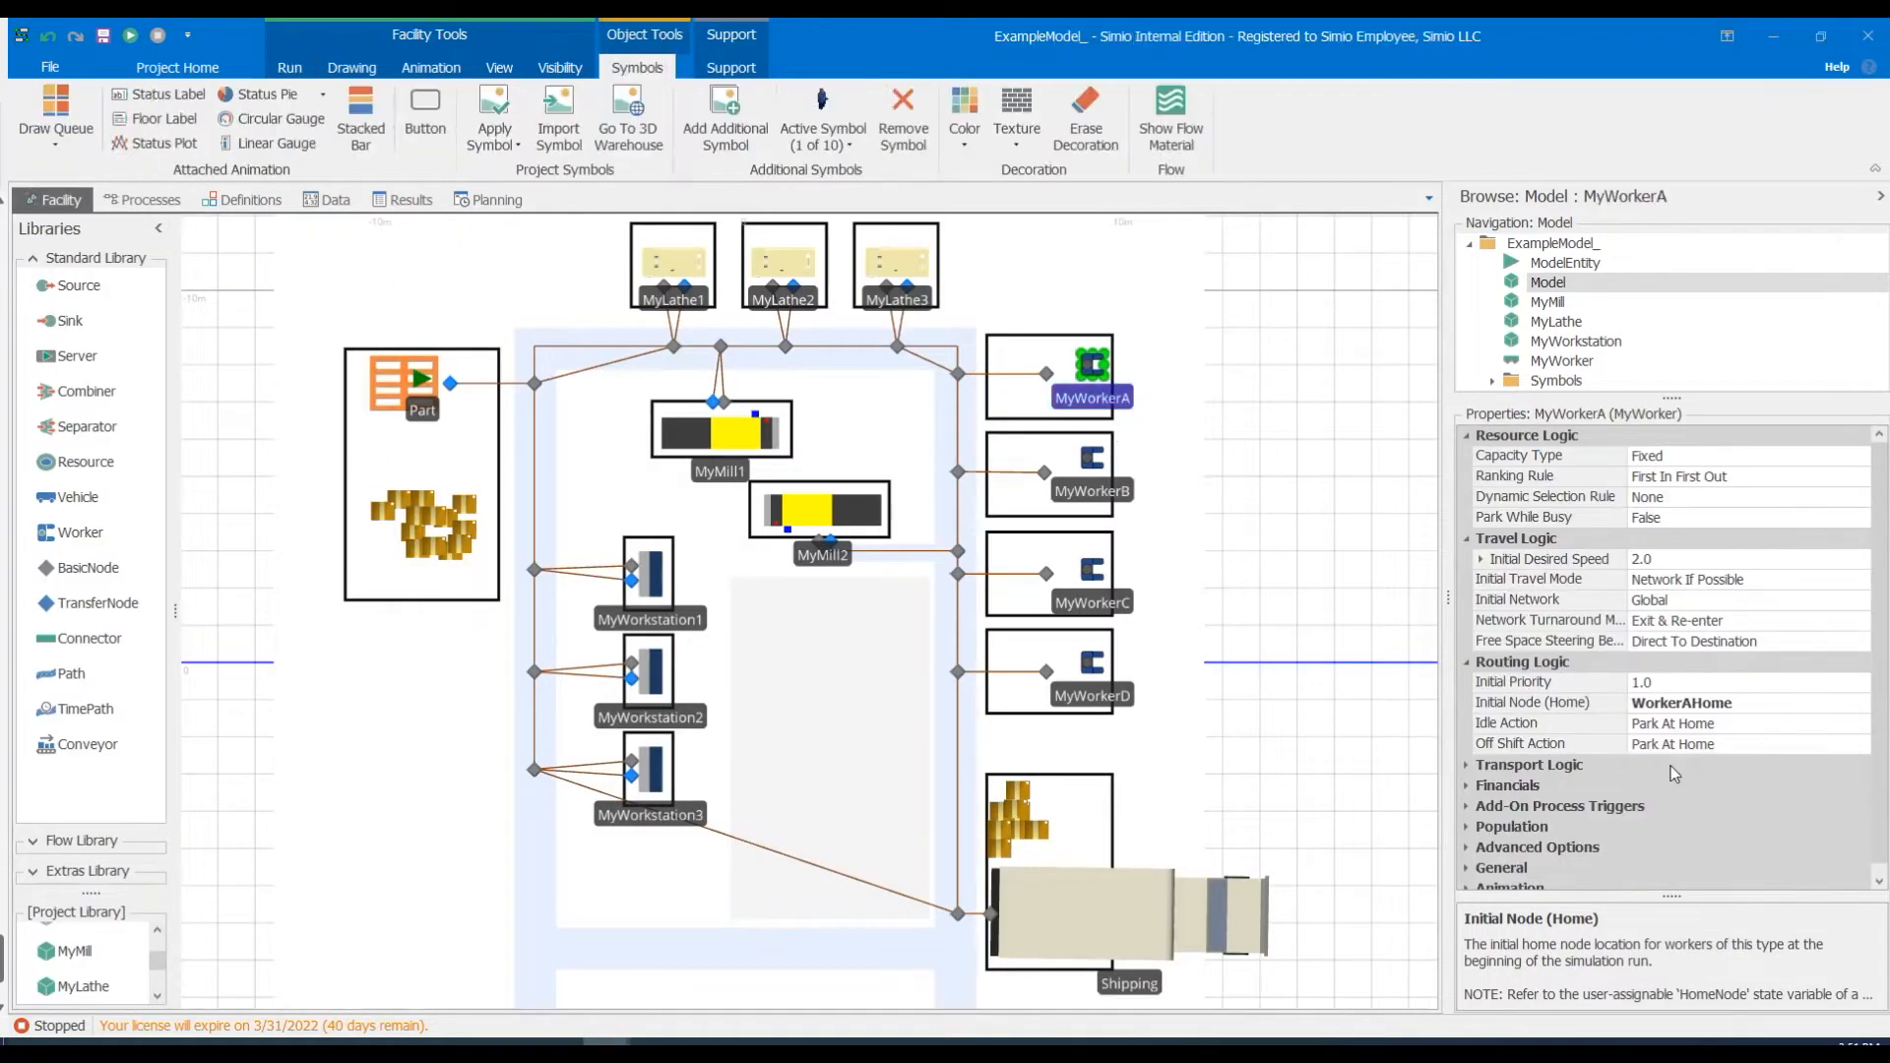
click(1616, 711)
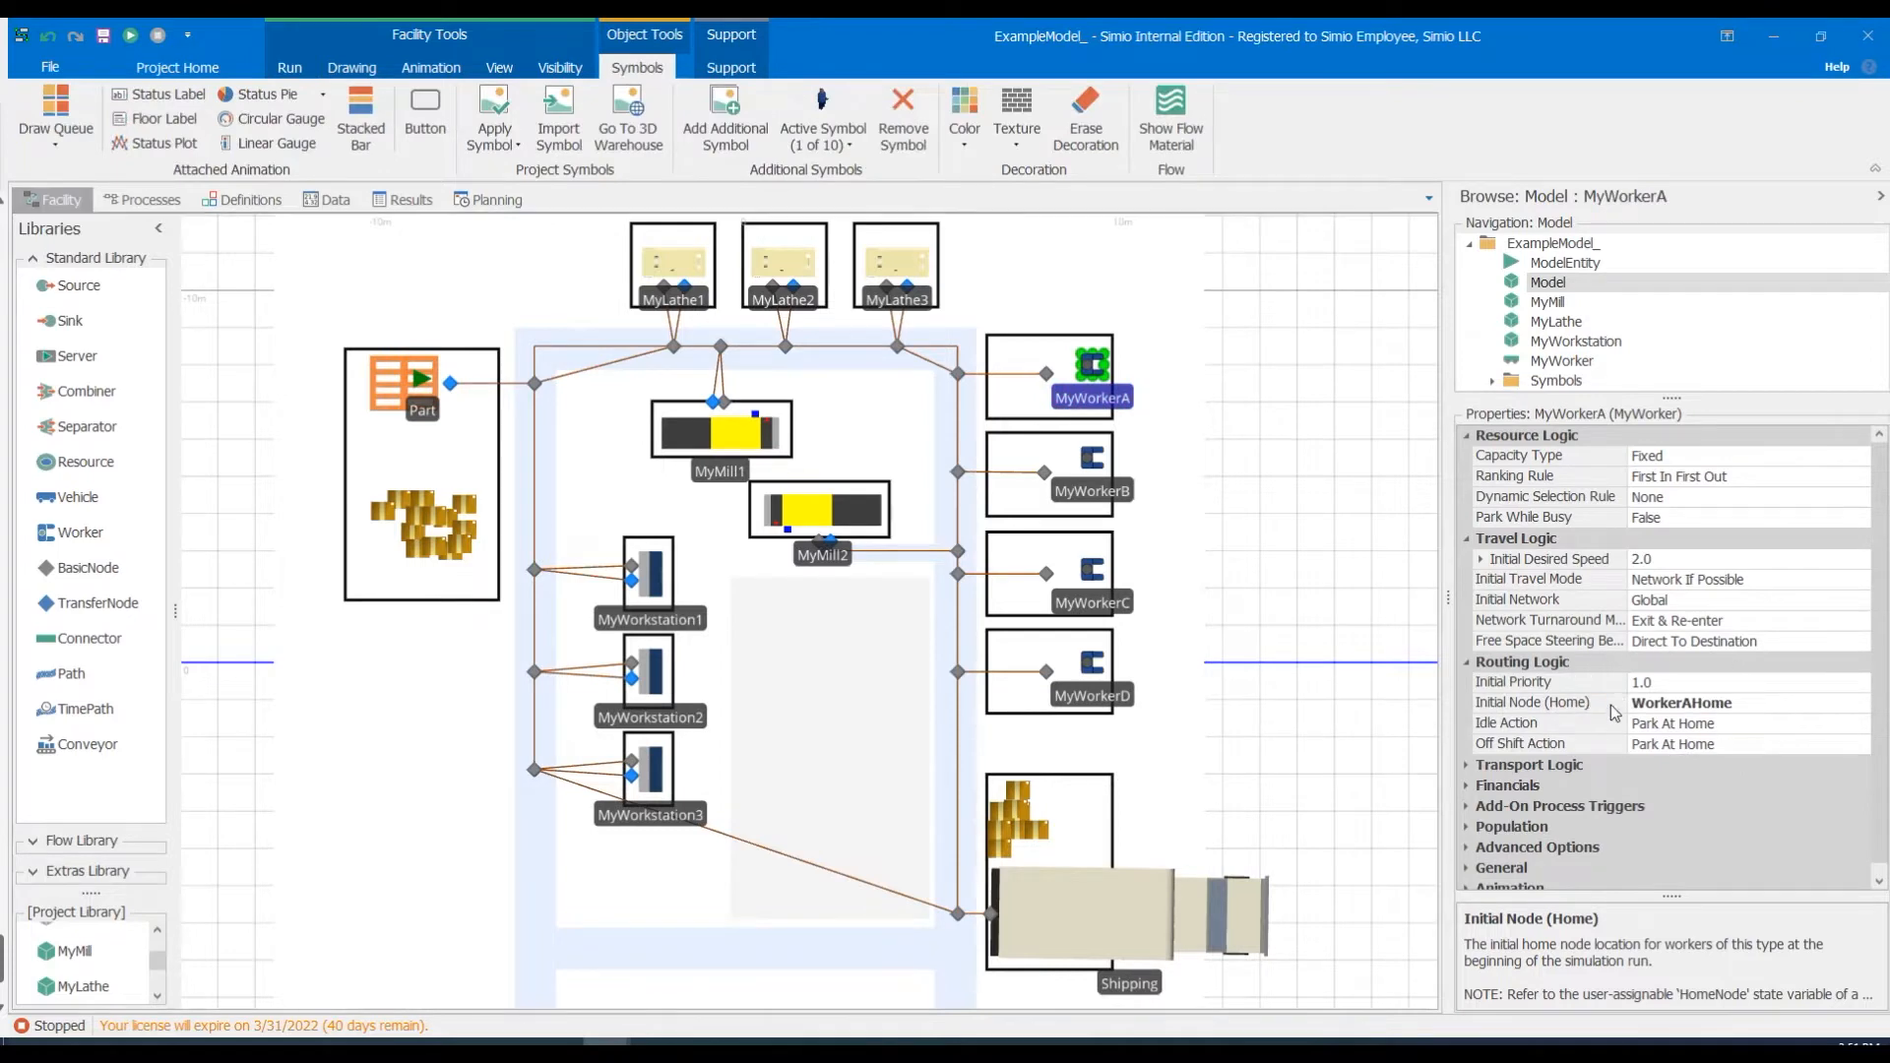
right_click(1616, 711)
mouse_move(1666, 751)
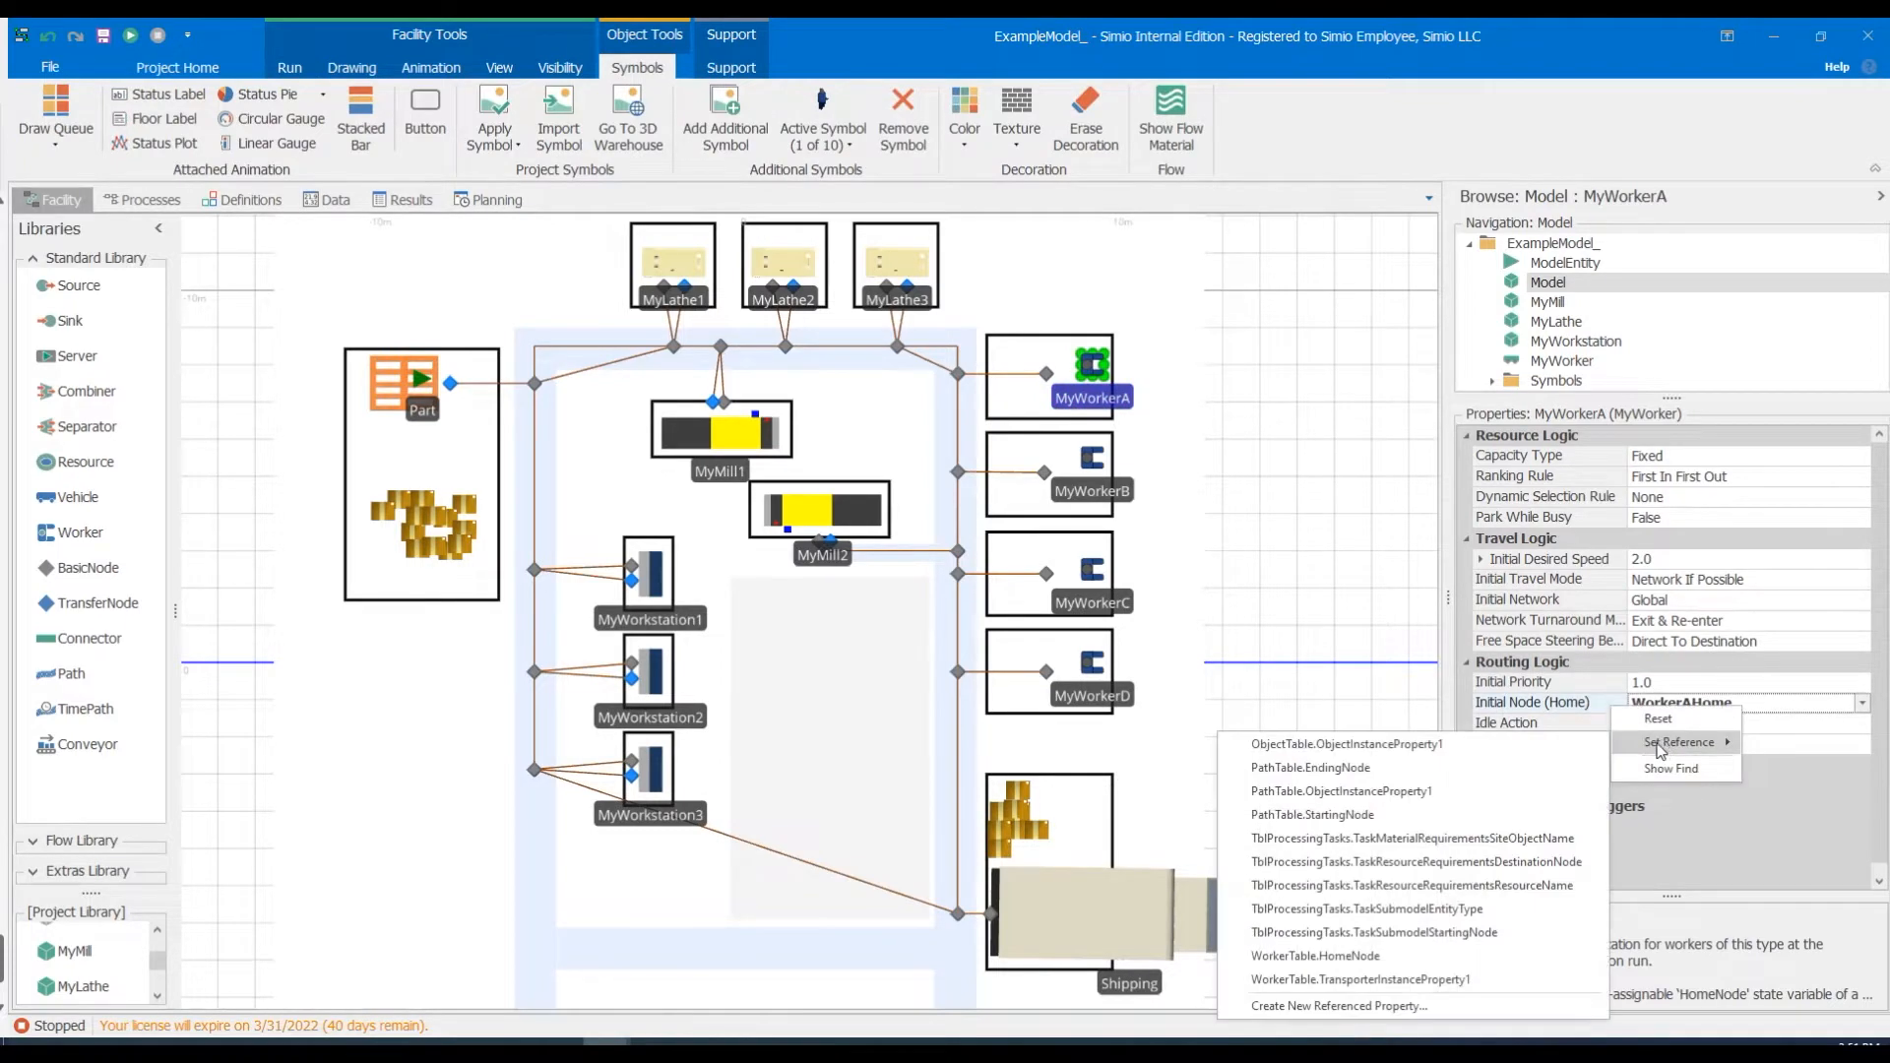
click(1377, 957)
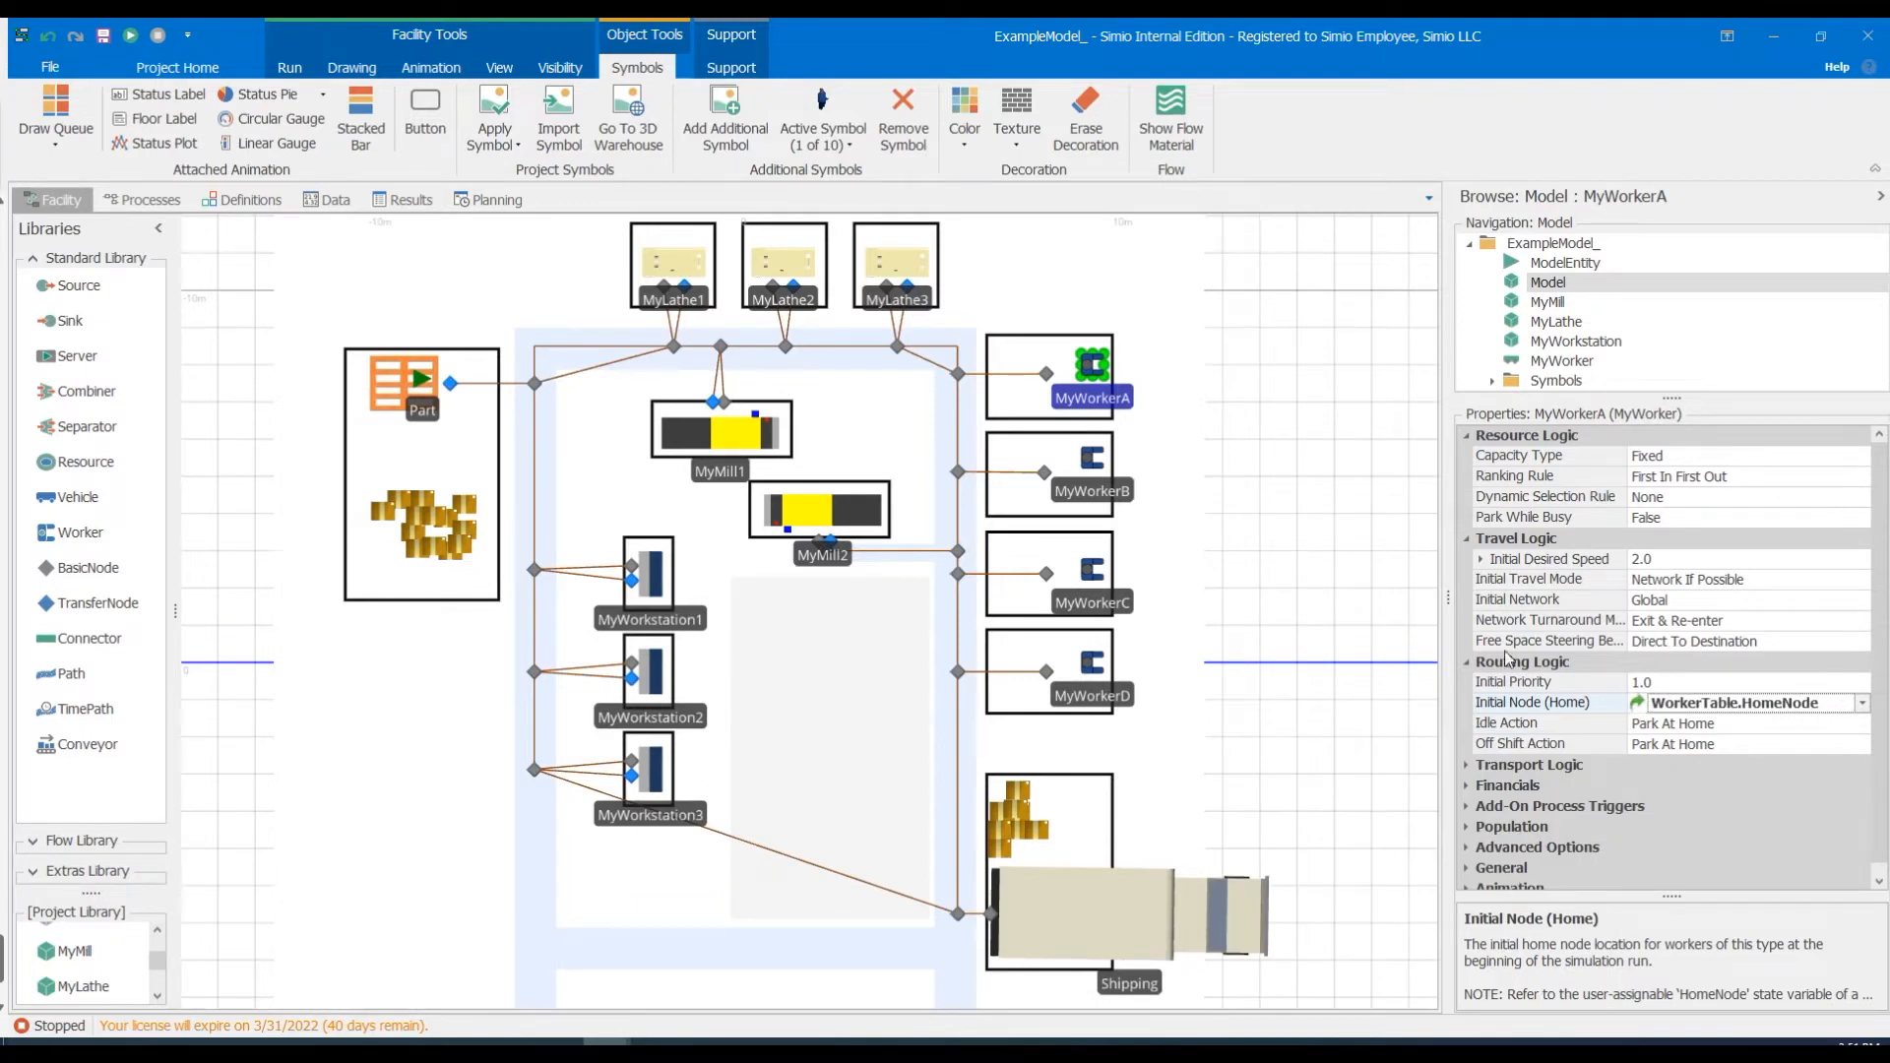
Update the MyWorker property defaults from MyWorkerA and check the home node setting of MyWorkerB, MyWorkerC and MyWorkerD.
right_click(1090, 360)
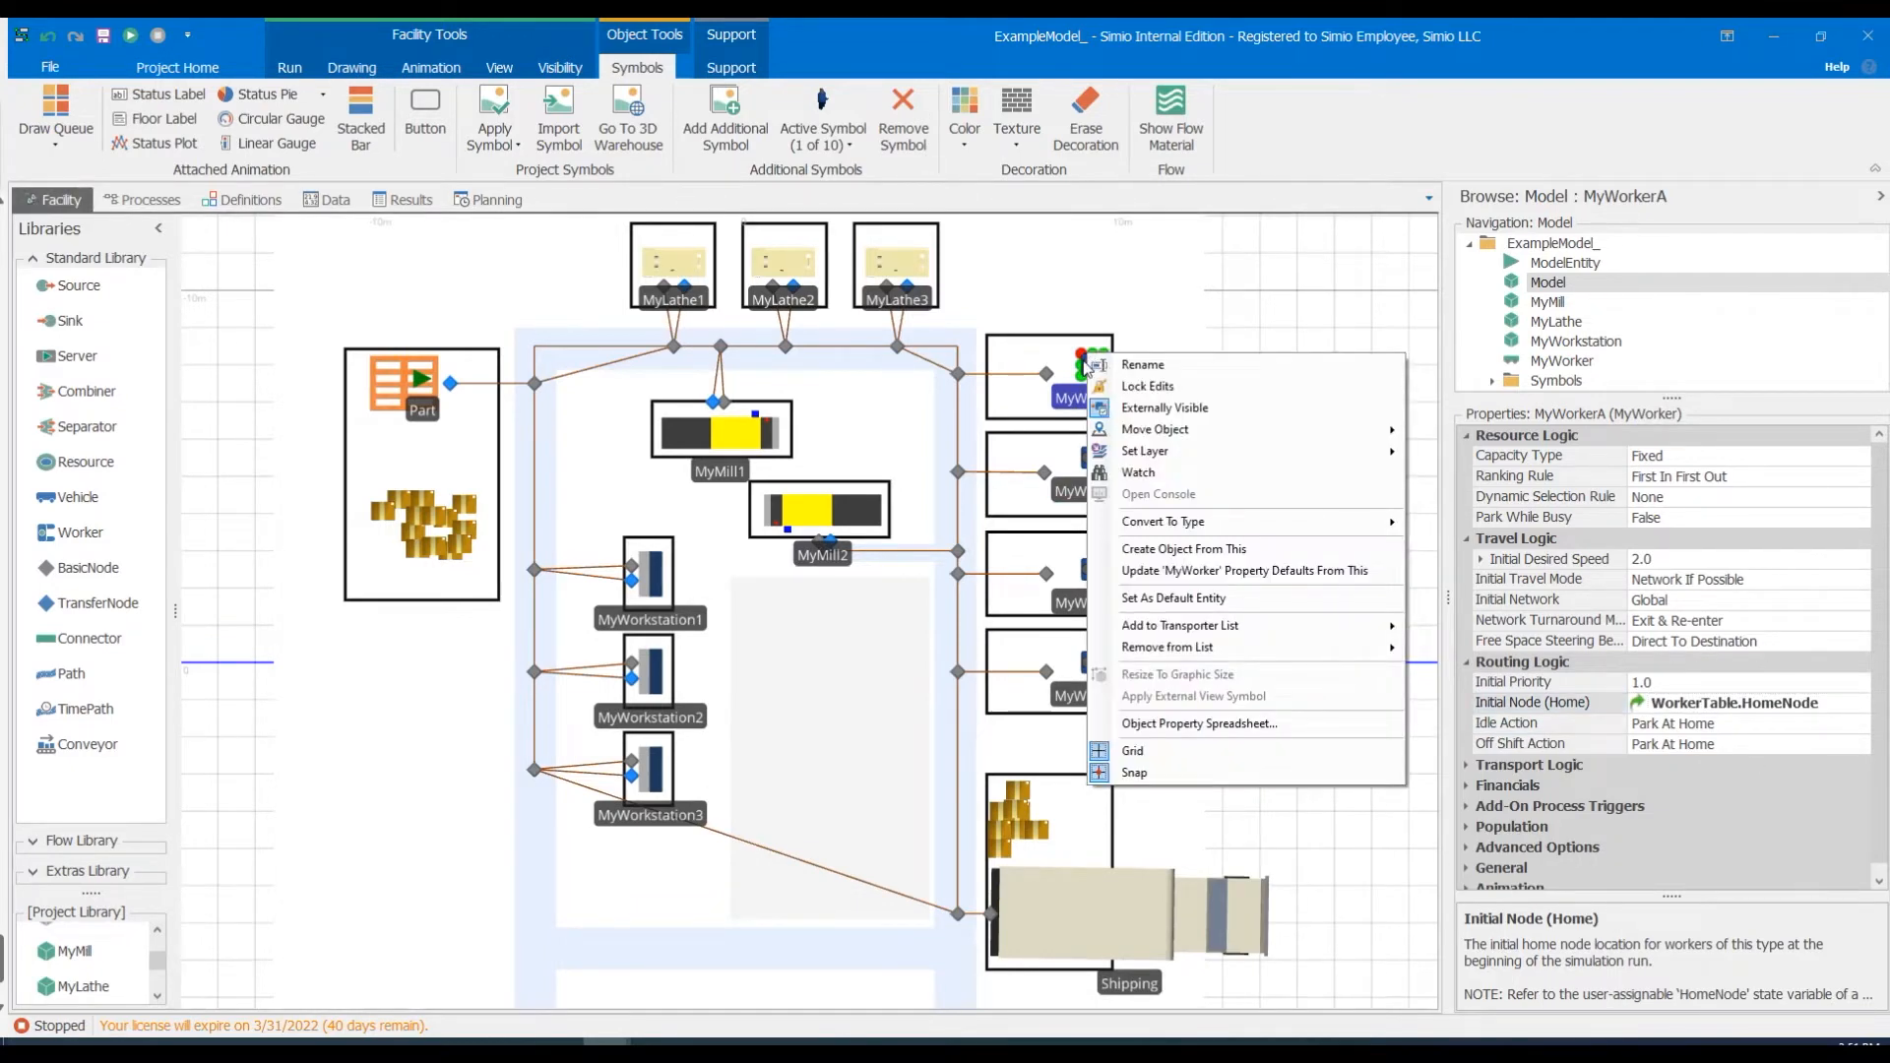
click(1242, 571)
click(1115, 495)
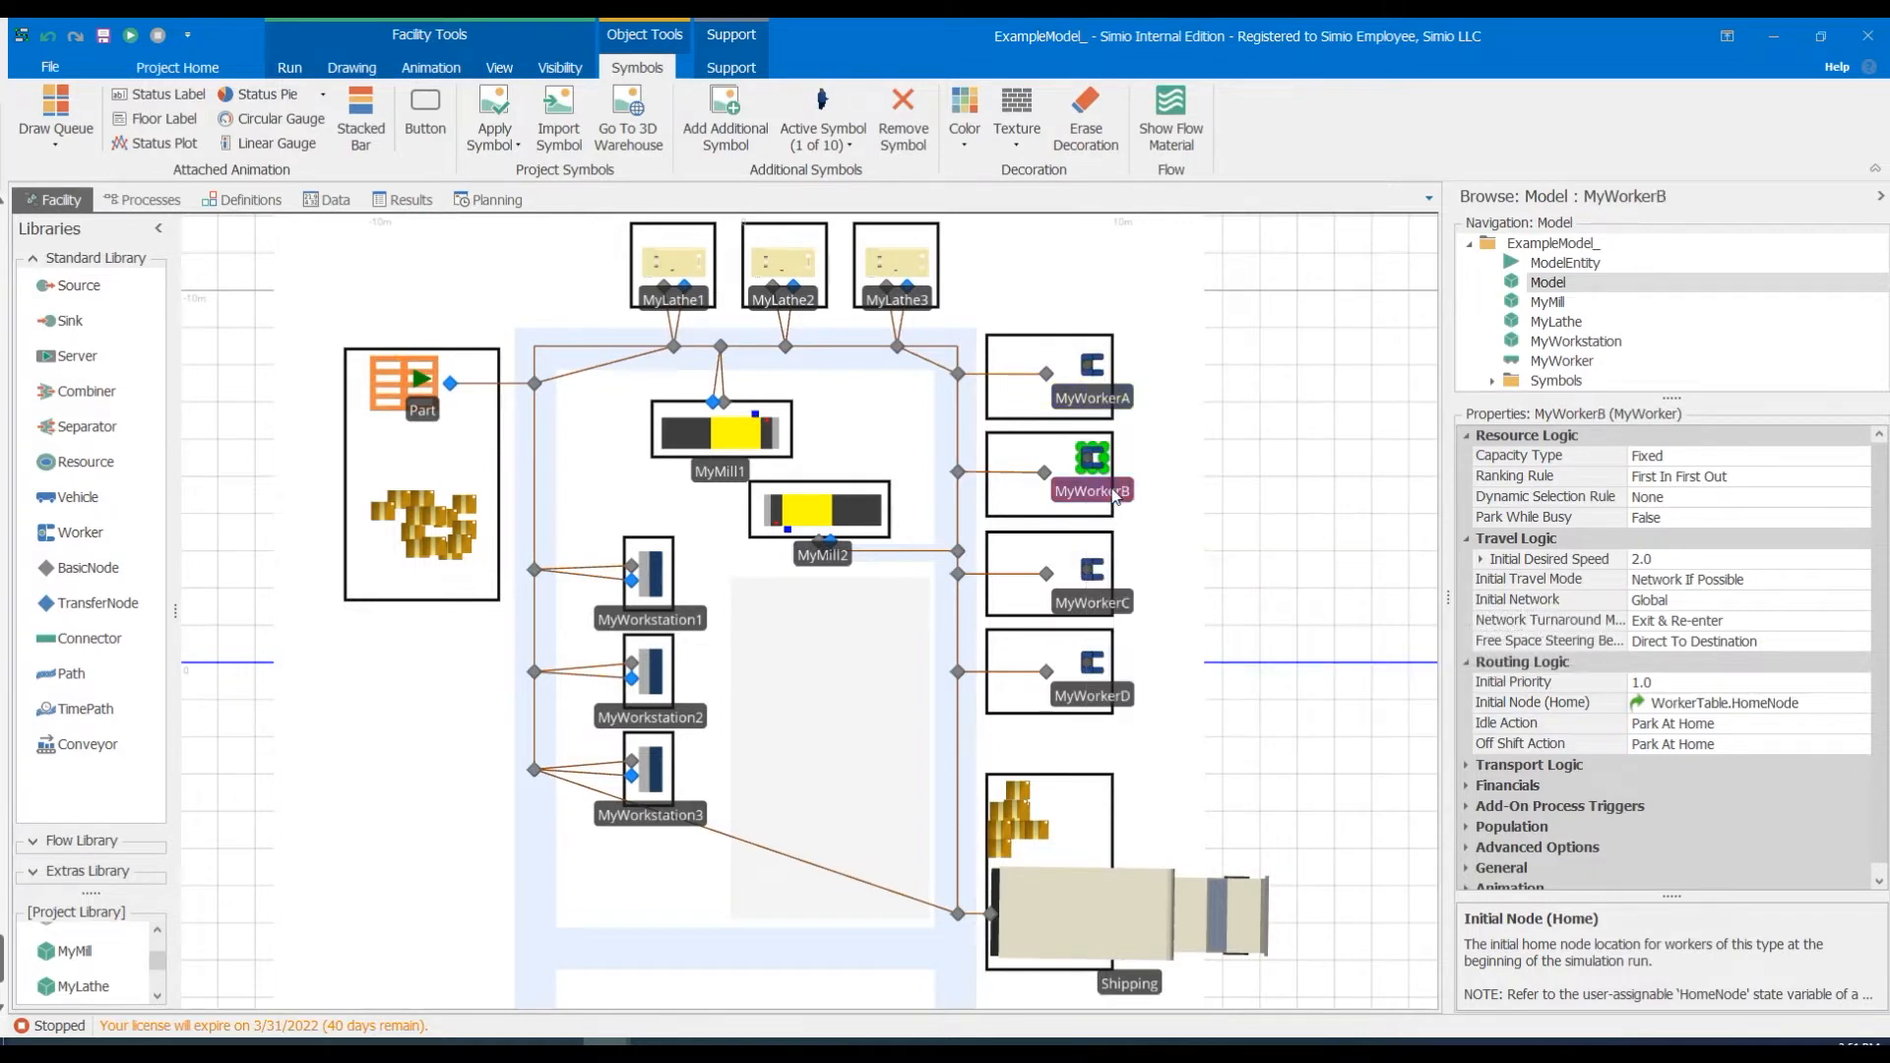
click(1120, 605)
click(1113, 707)
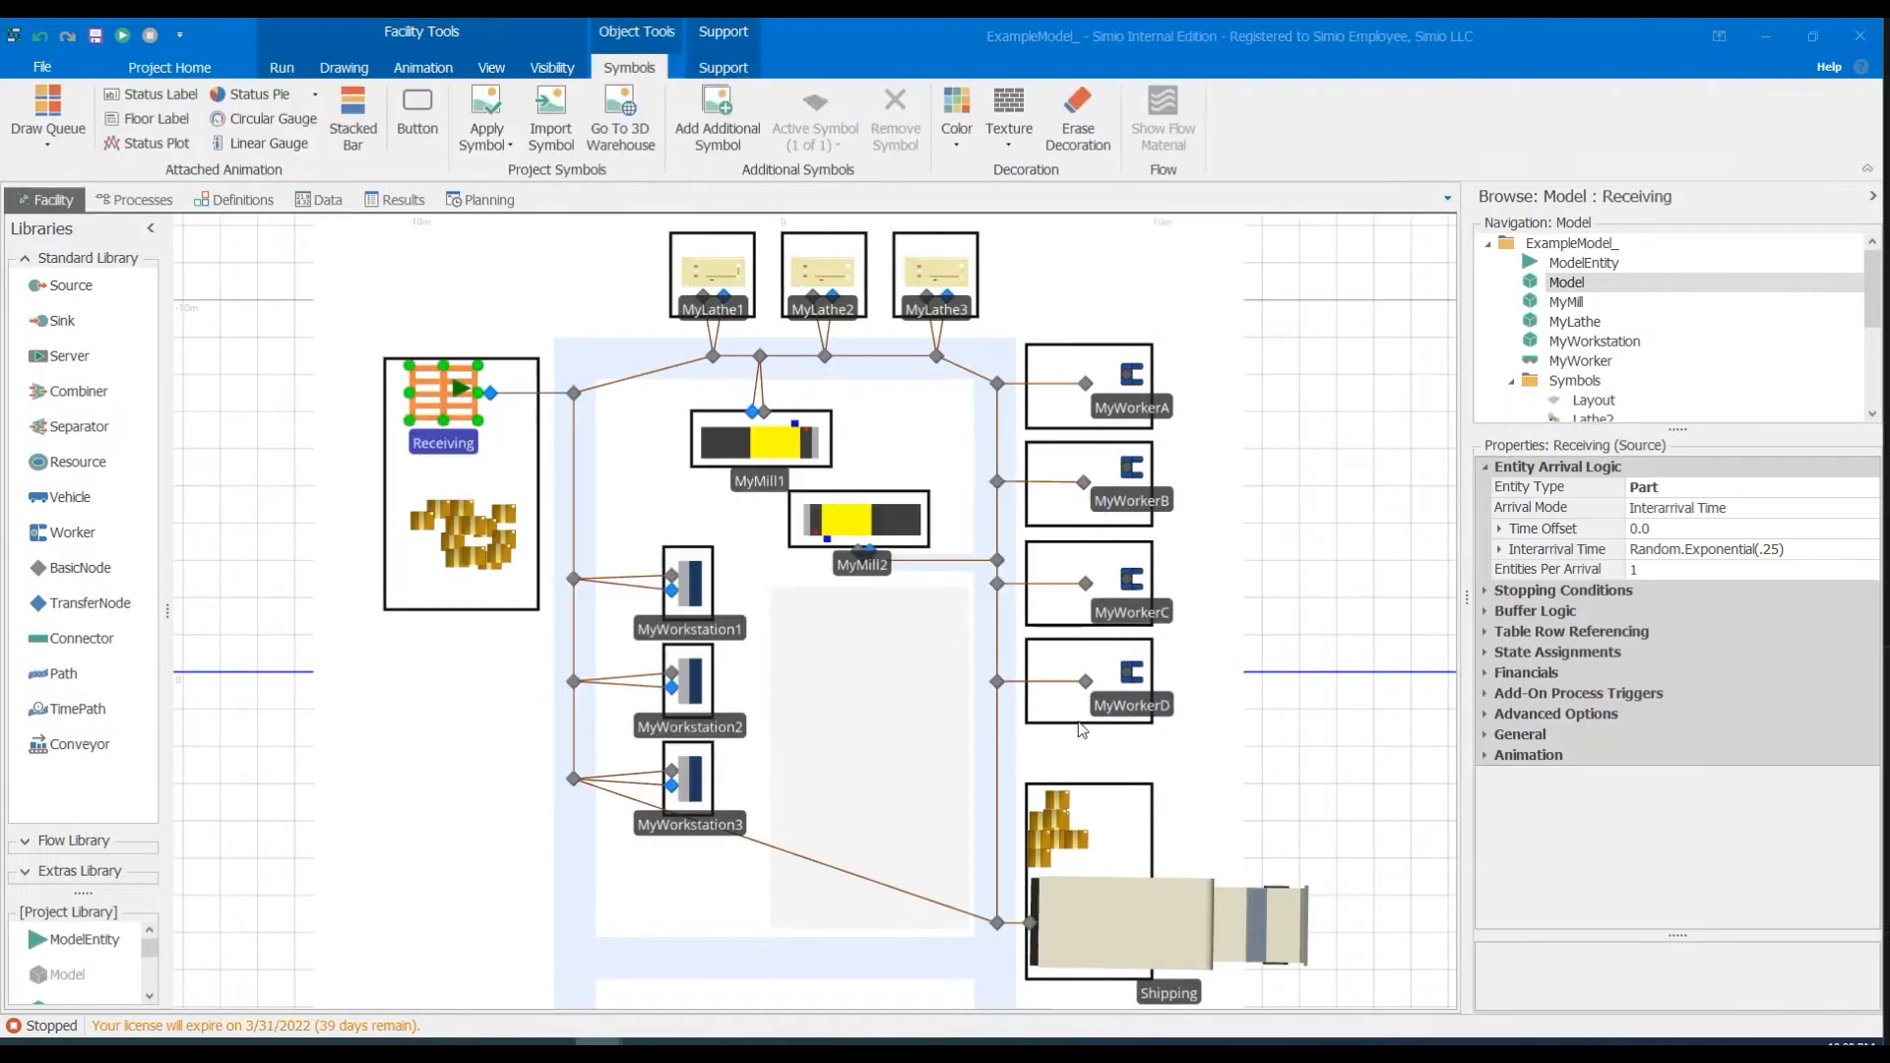
Create a new object definition named MySink from the Shipping sink in the facility.
right_click(1143, 923)
click(1254, 870)
click(923, 574)
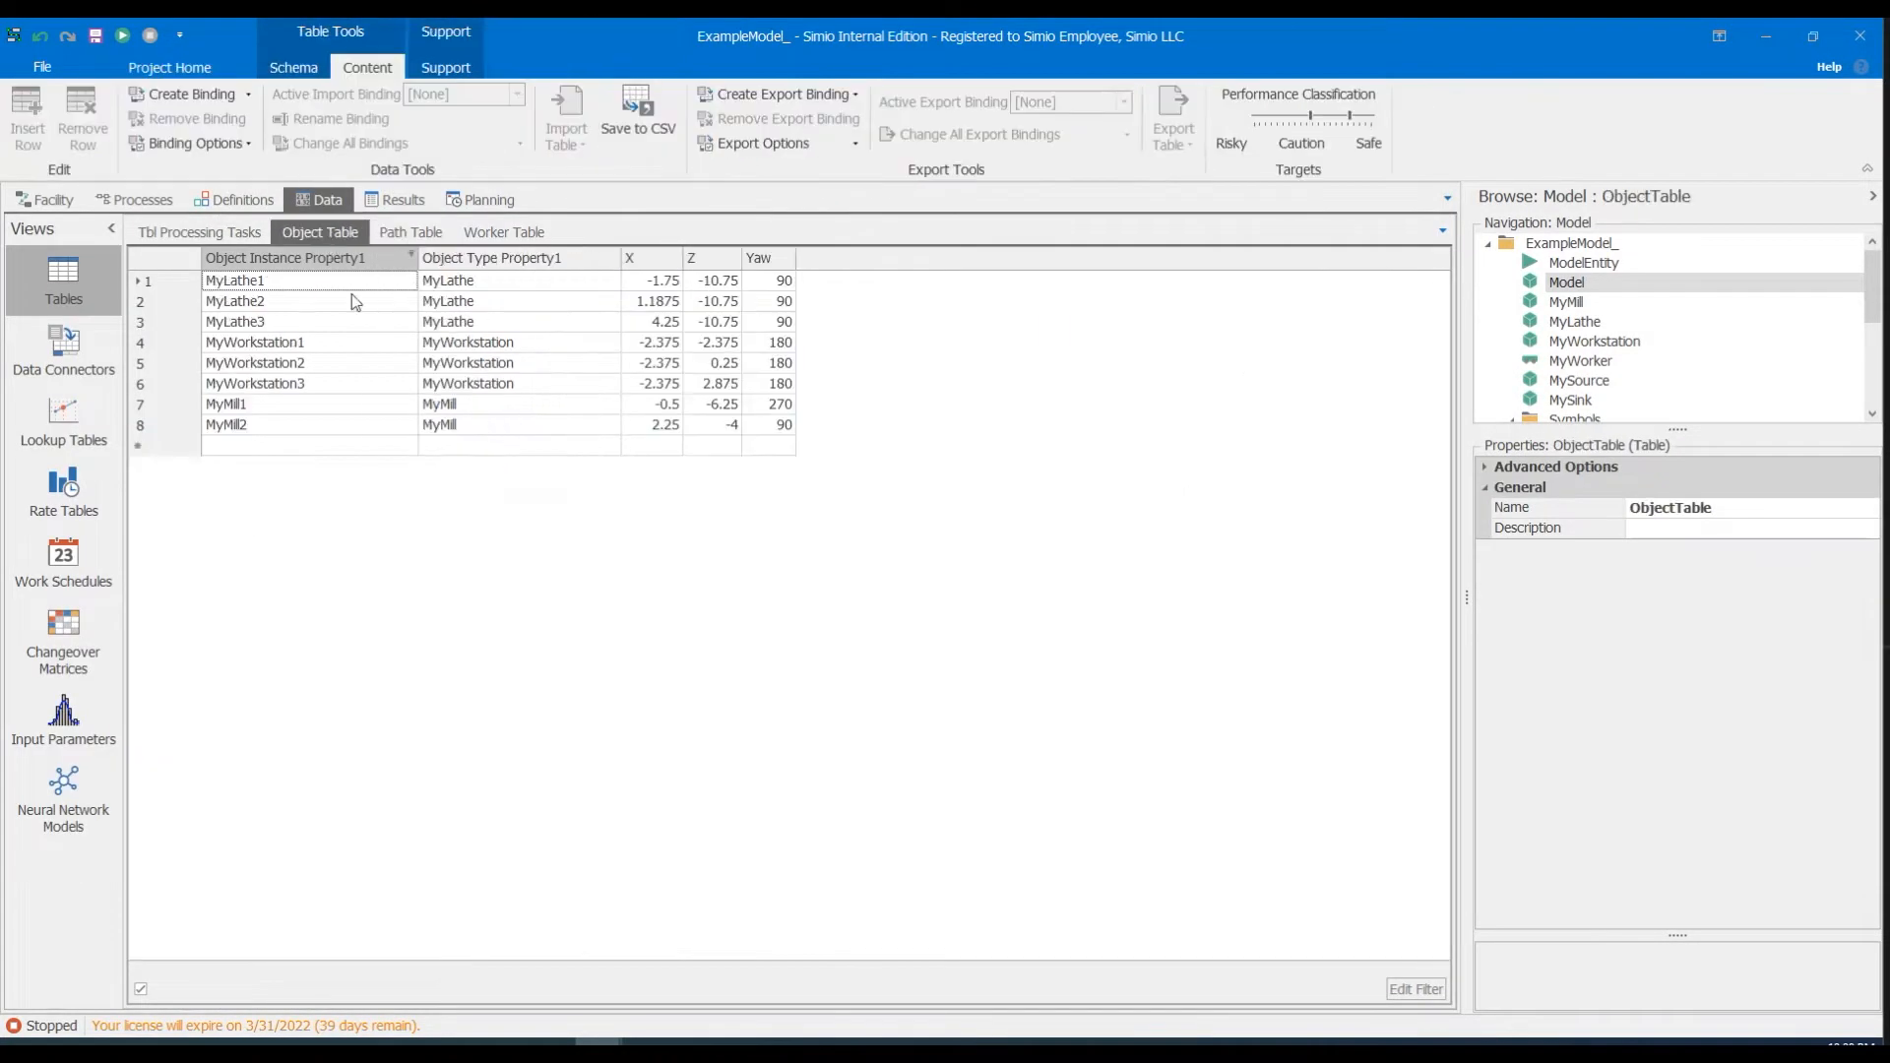
Add two new rows to ObjectTable with object types MySource and MySink.
click(407, 445)
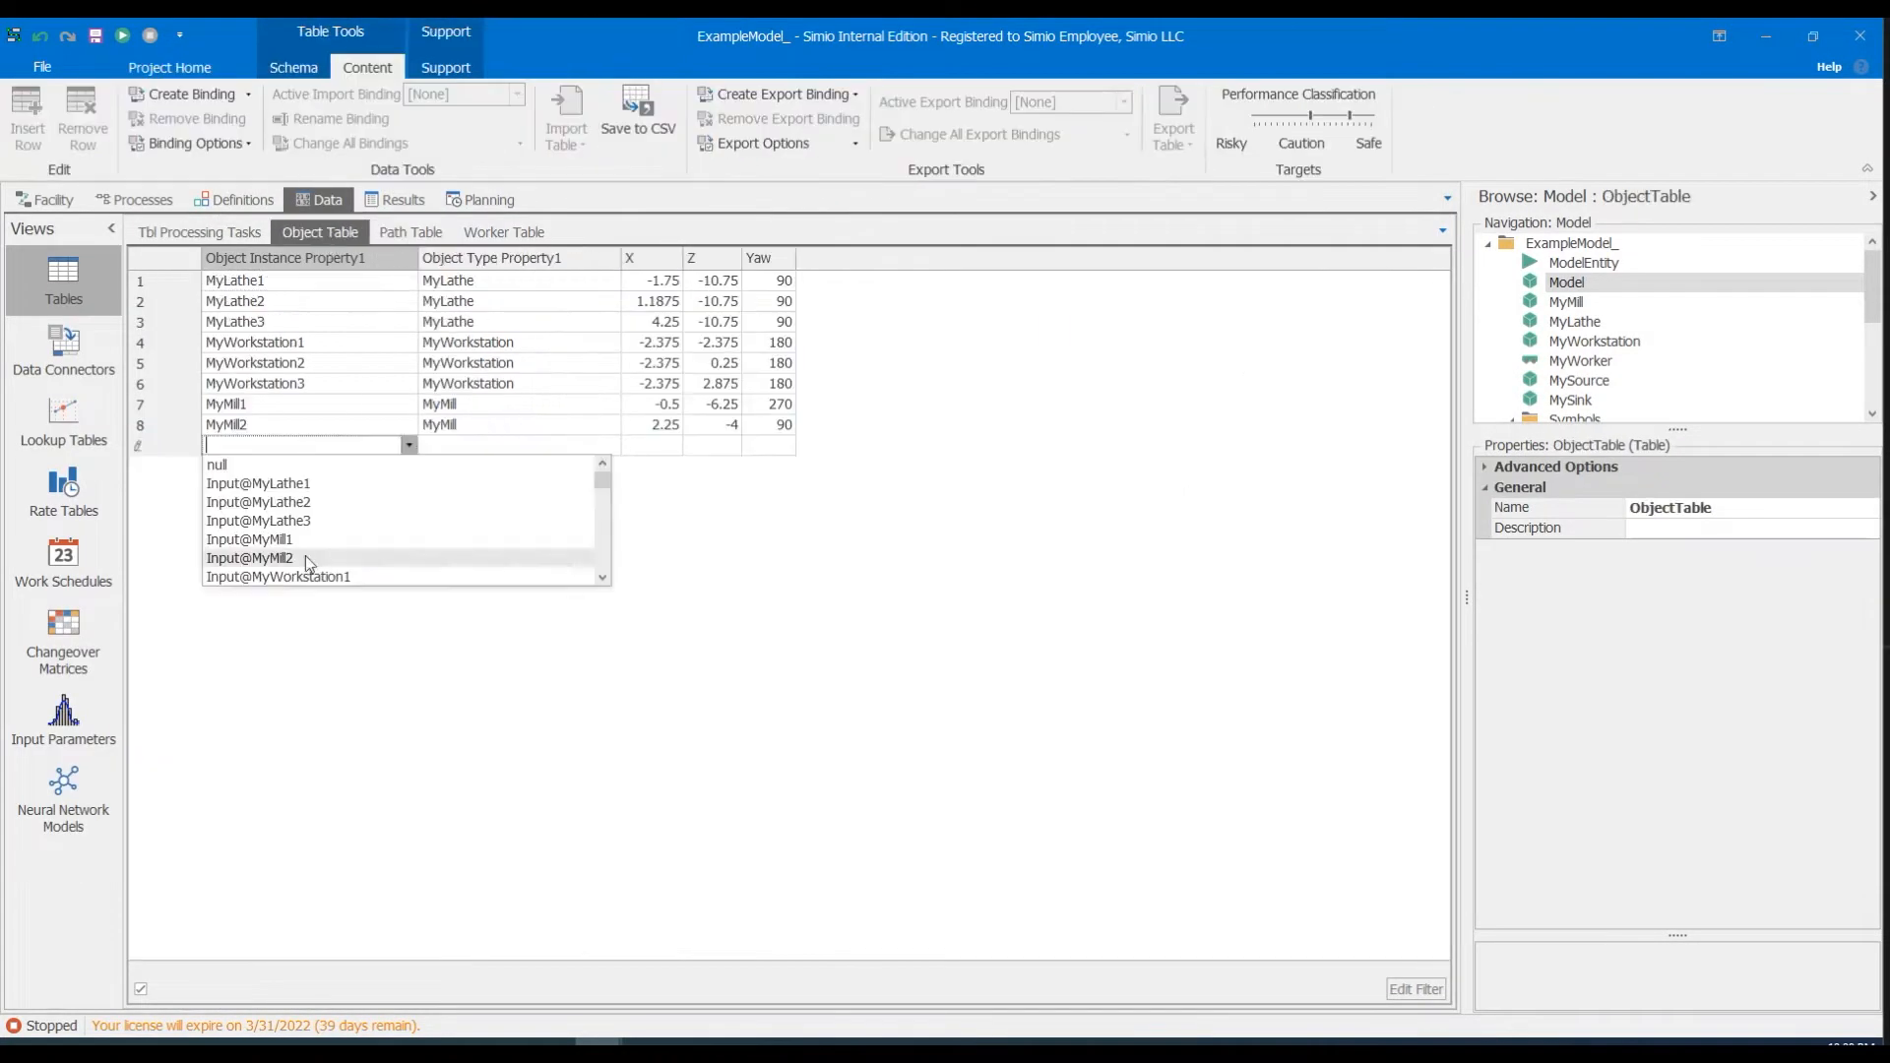
click(540, 446)
scroll(515, 512, down, 12)
scroll(492, 541, up, 6)
click(492, 502)
click(508, 465)
scroll(502, 543, down, 6)
click(495, 558)
Set the Yaw of the new MySource and MySink rows in ObjectTable to 90.
click(771, 448)
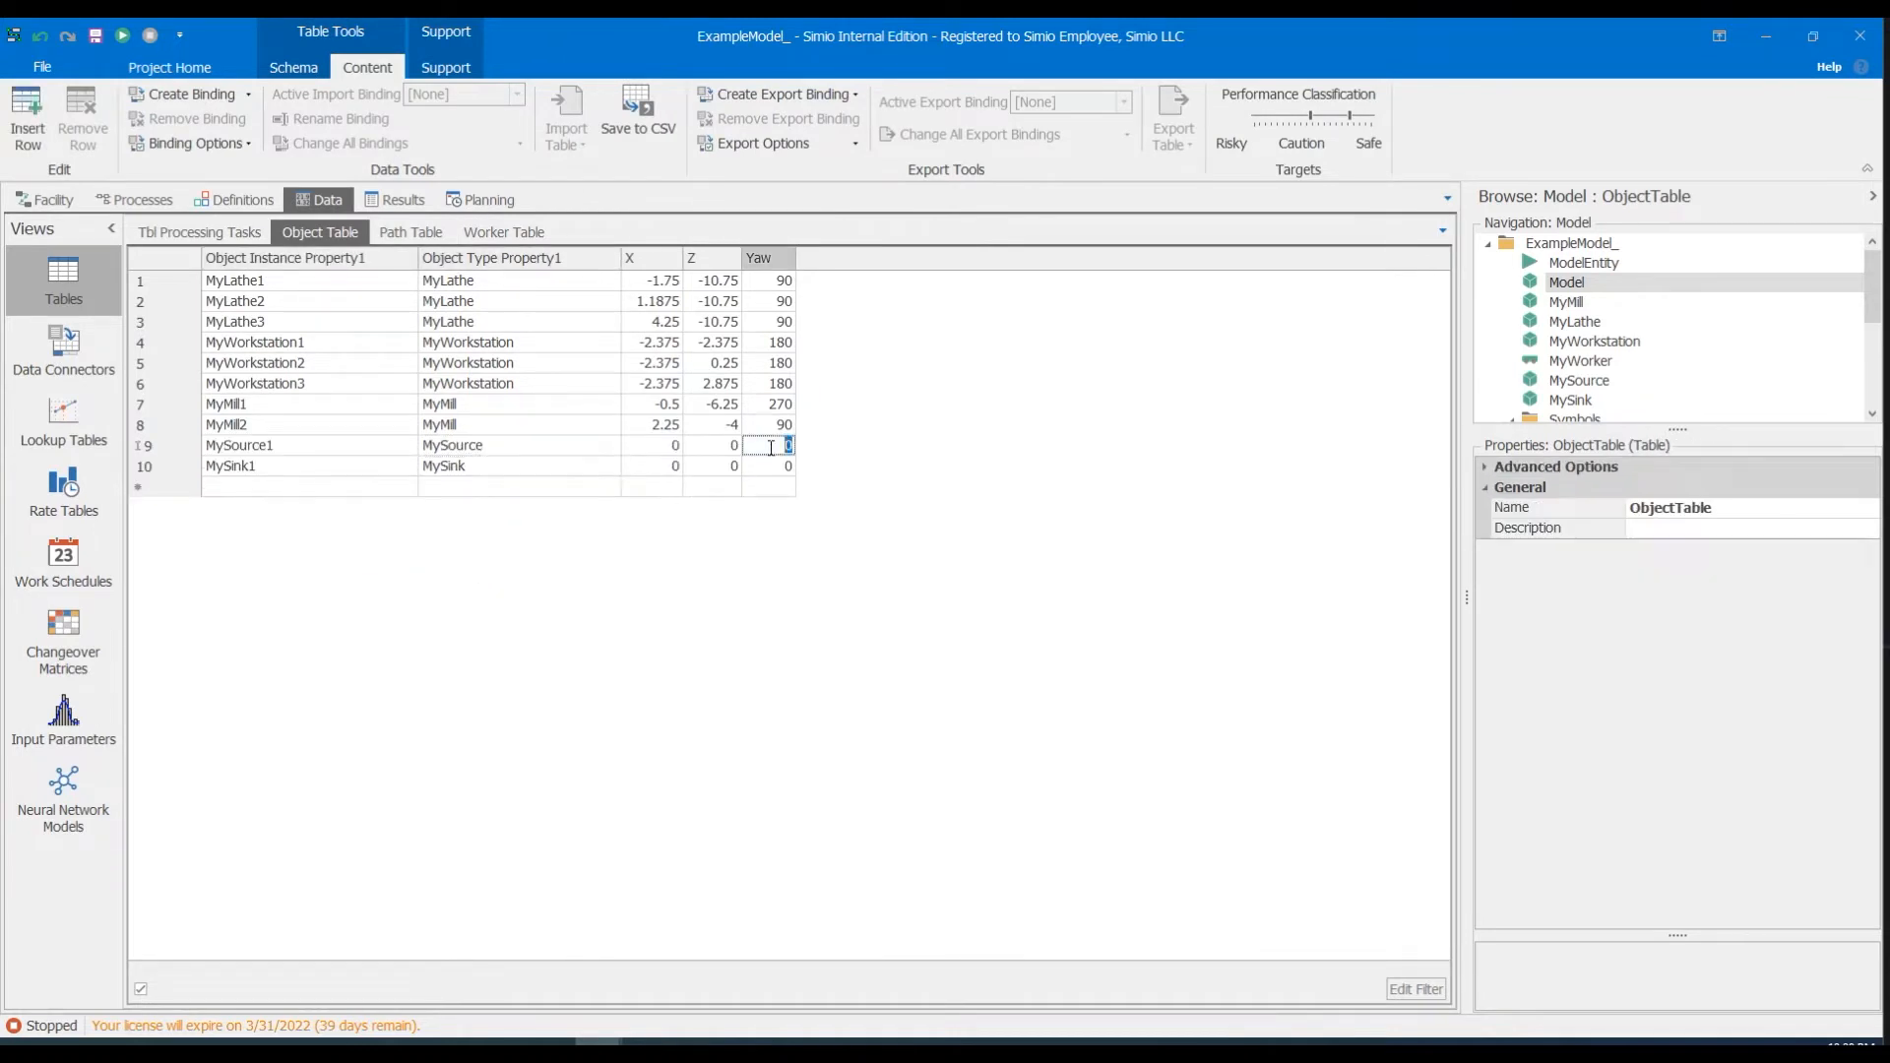
text(90)
key(Return)
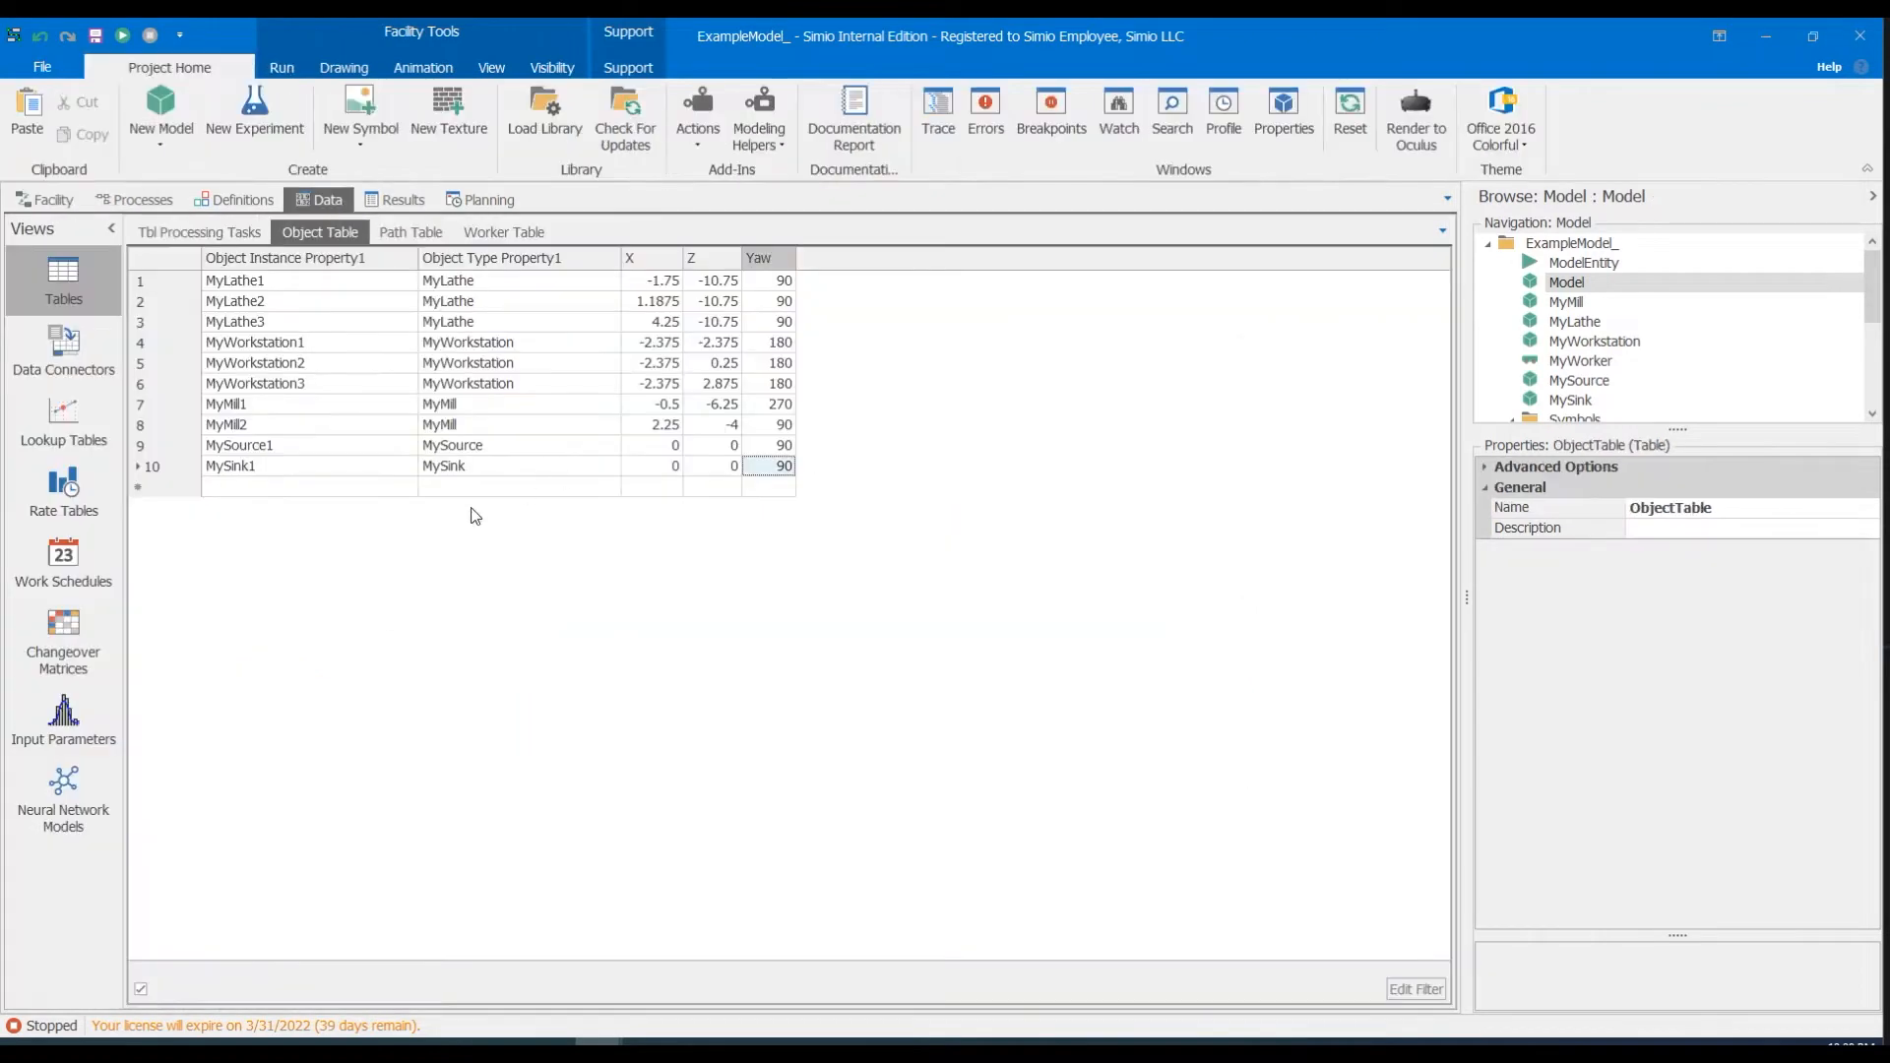
Rename the object instances of the MySource and MySink rows in ObjectTable as Receiving and Shipping.
click(299, 445)
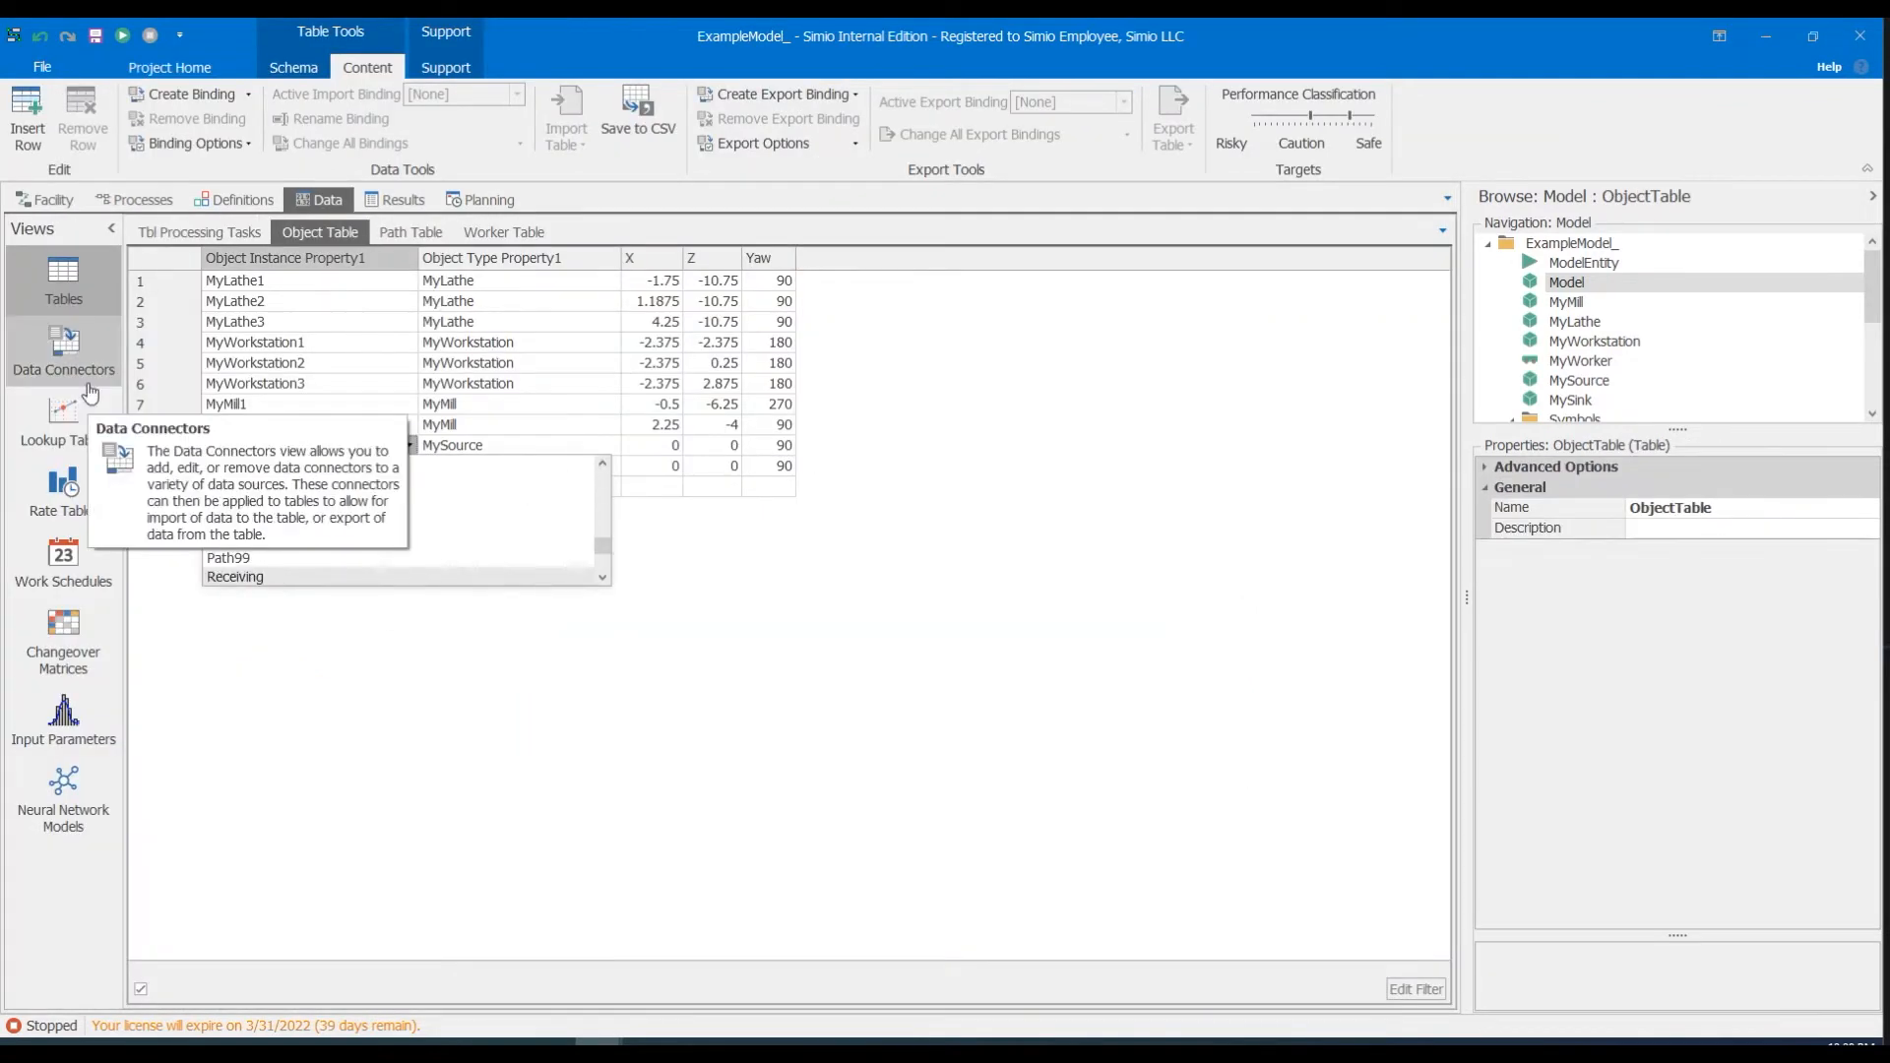
click(284, 444)
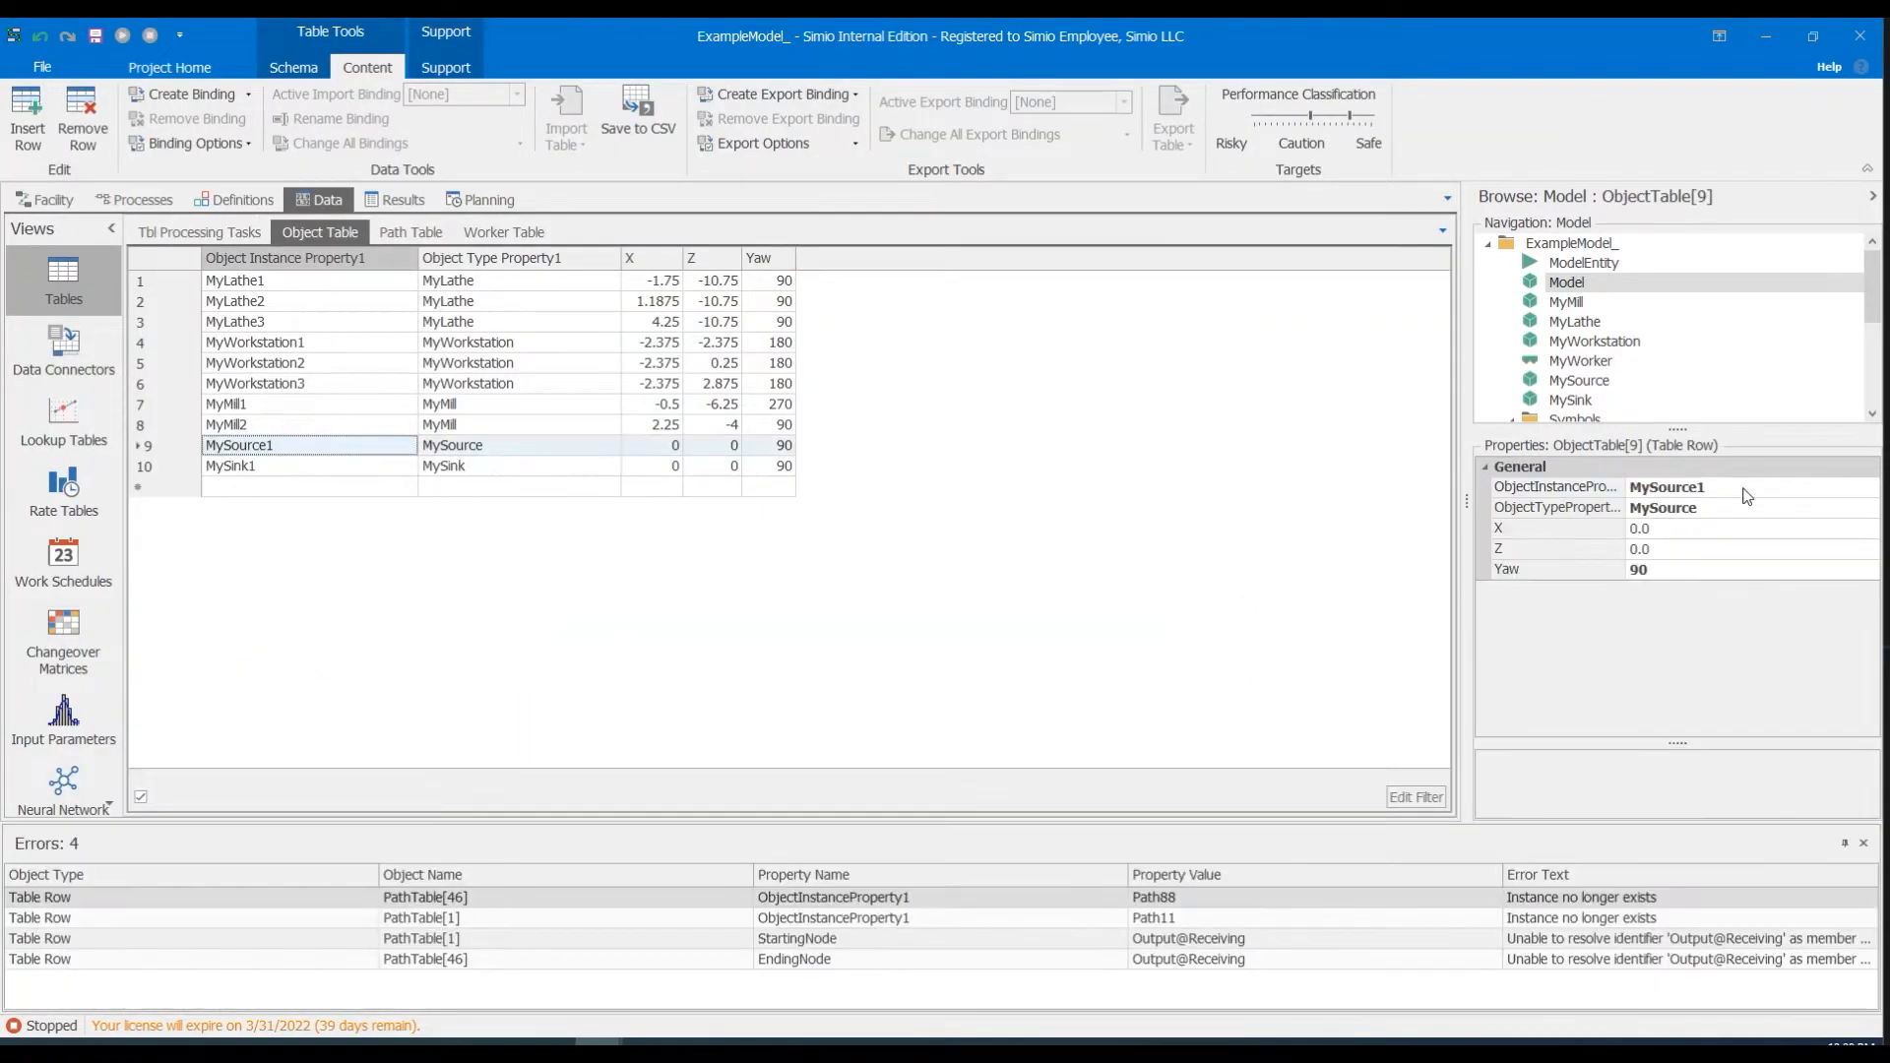
click(1743, 490)
text(Receiving)
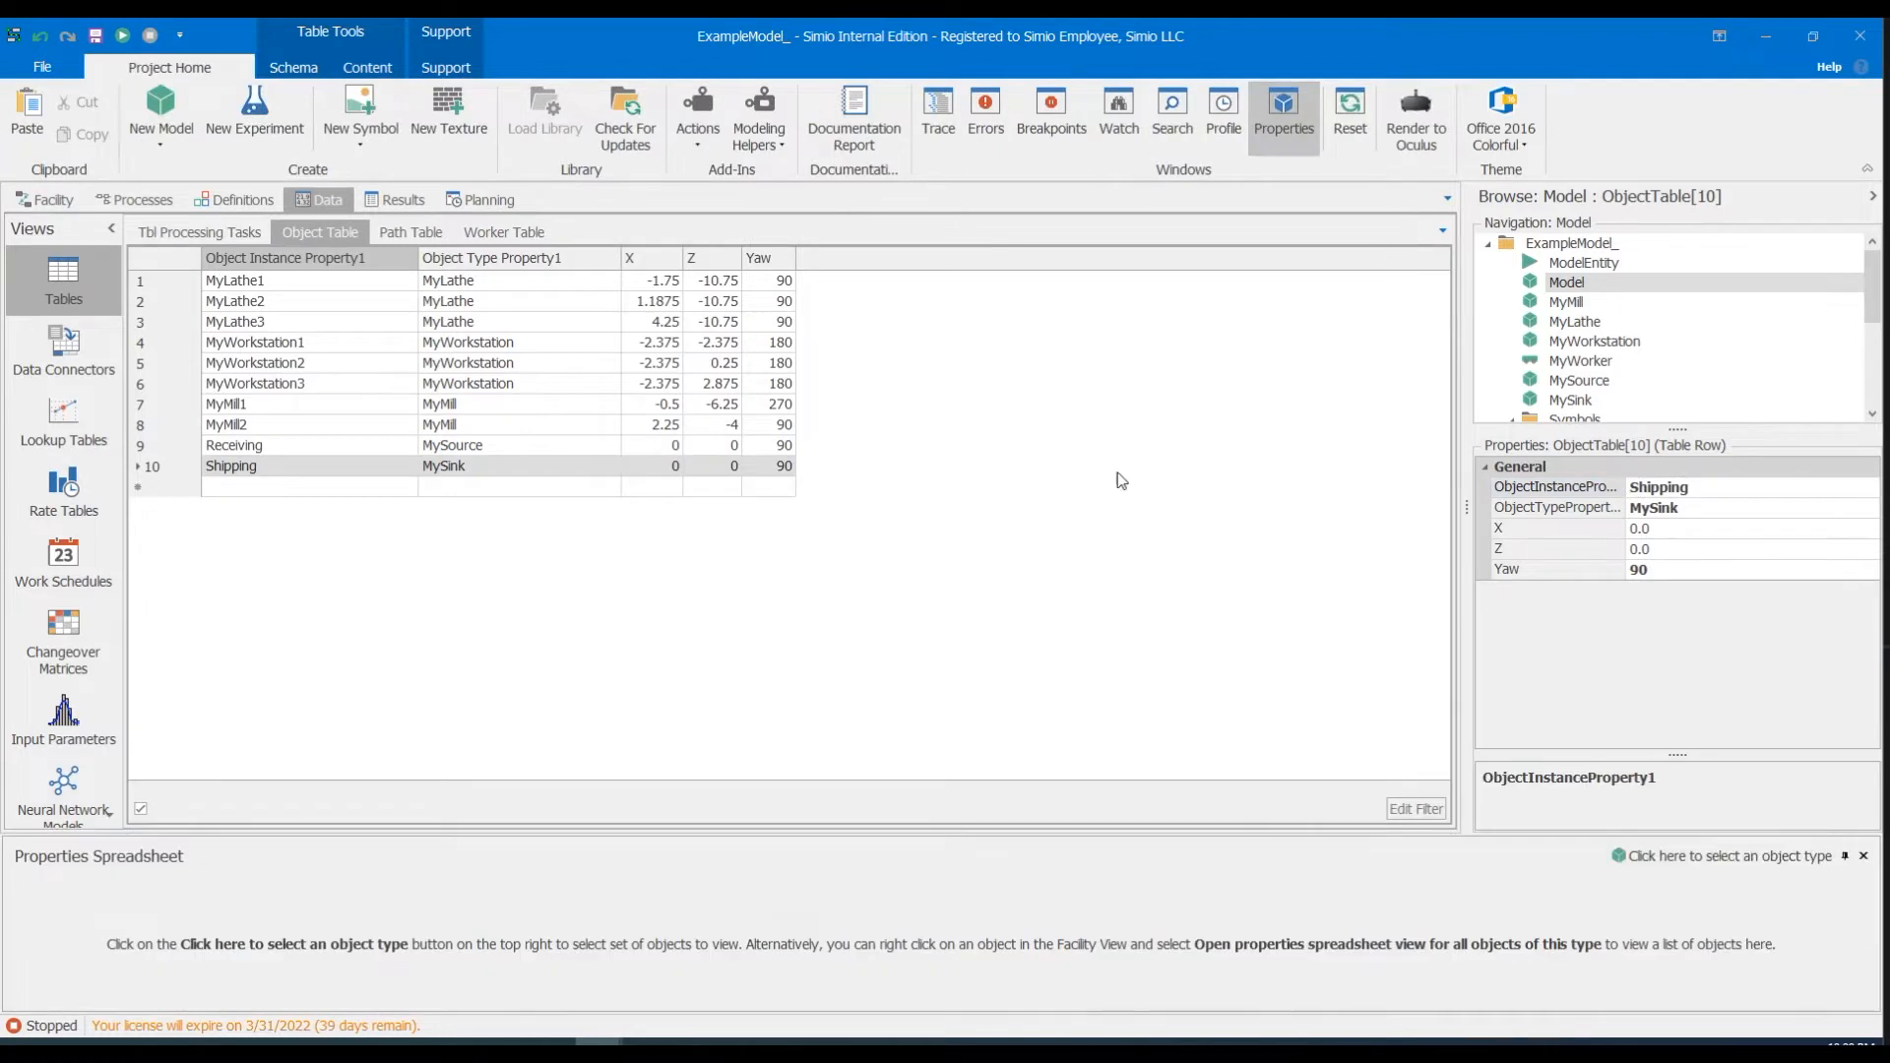
Use the properties spreadsheet to fill ObjectTable coordinates for Receiving (X -9, Z -7.5) and Shipping (X 10.75, Z 6.75), and close it.
click(1772, 856)
mouse_move(1764, 866)
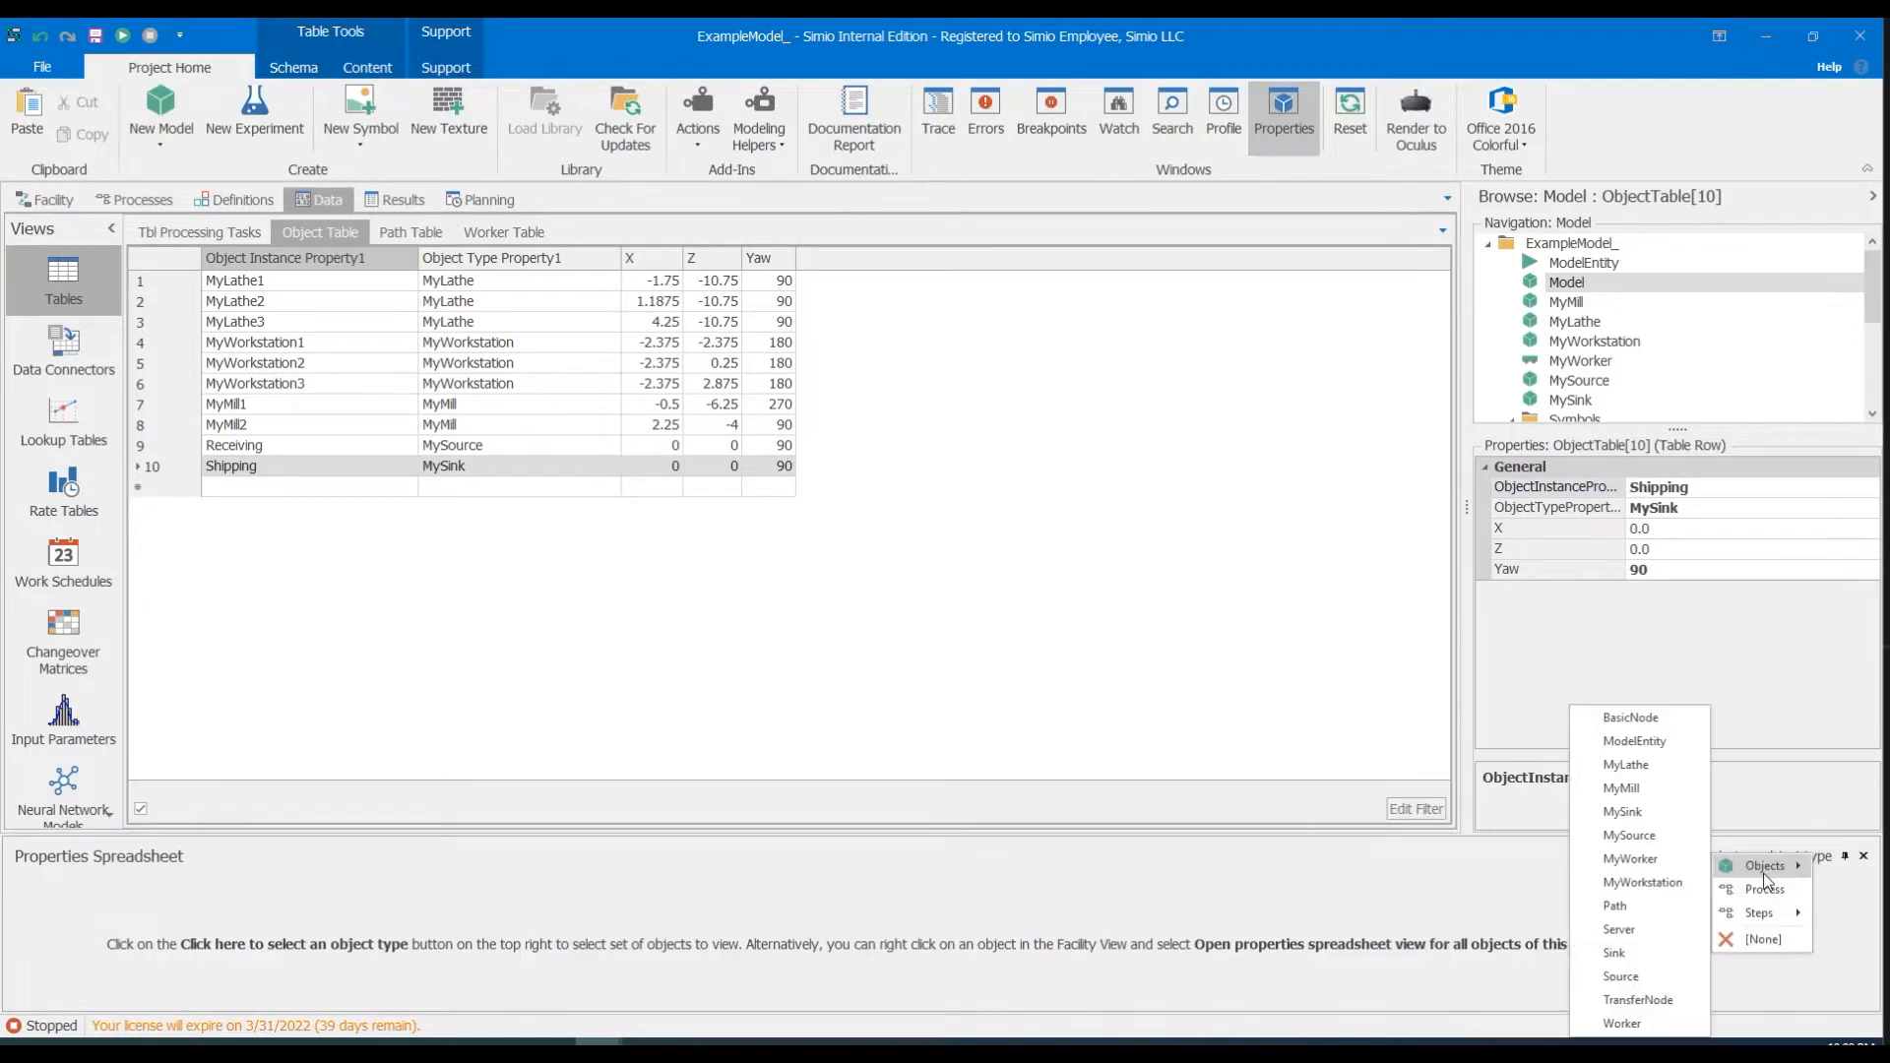
click(1661, 976)
drag(1273, 833, 1264, 712)
click(1861, 737)
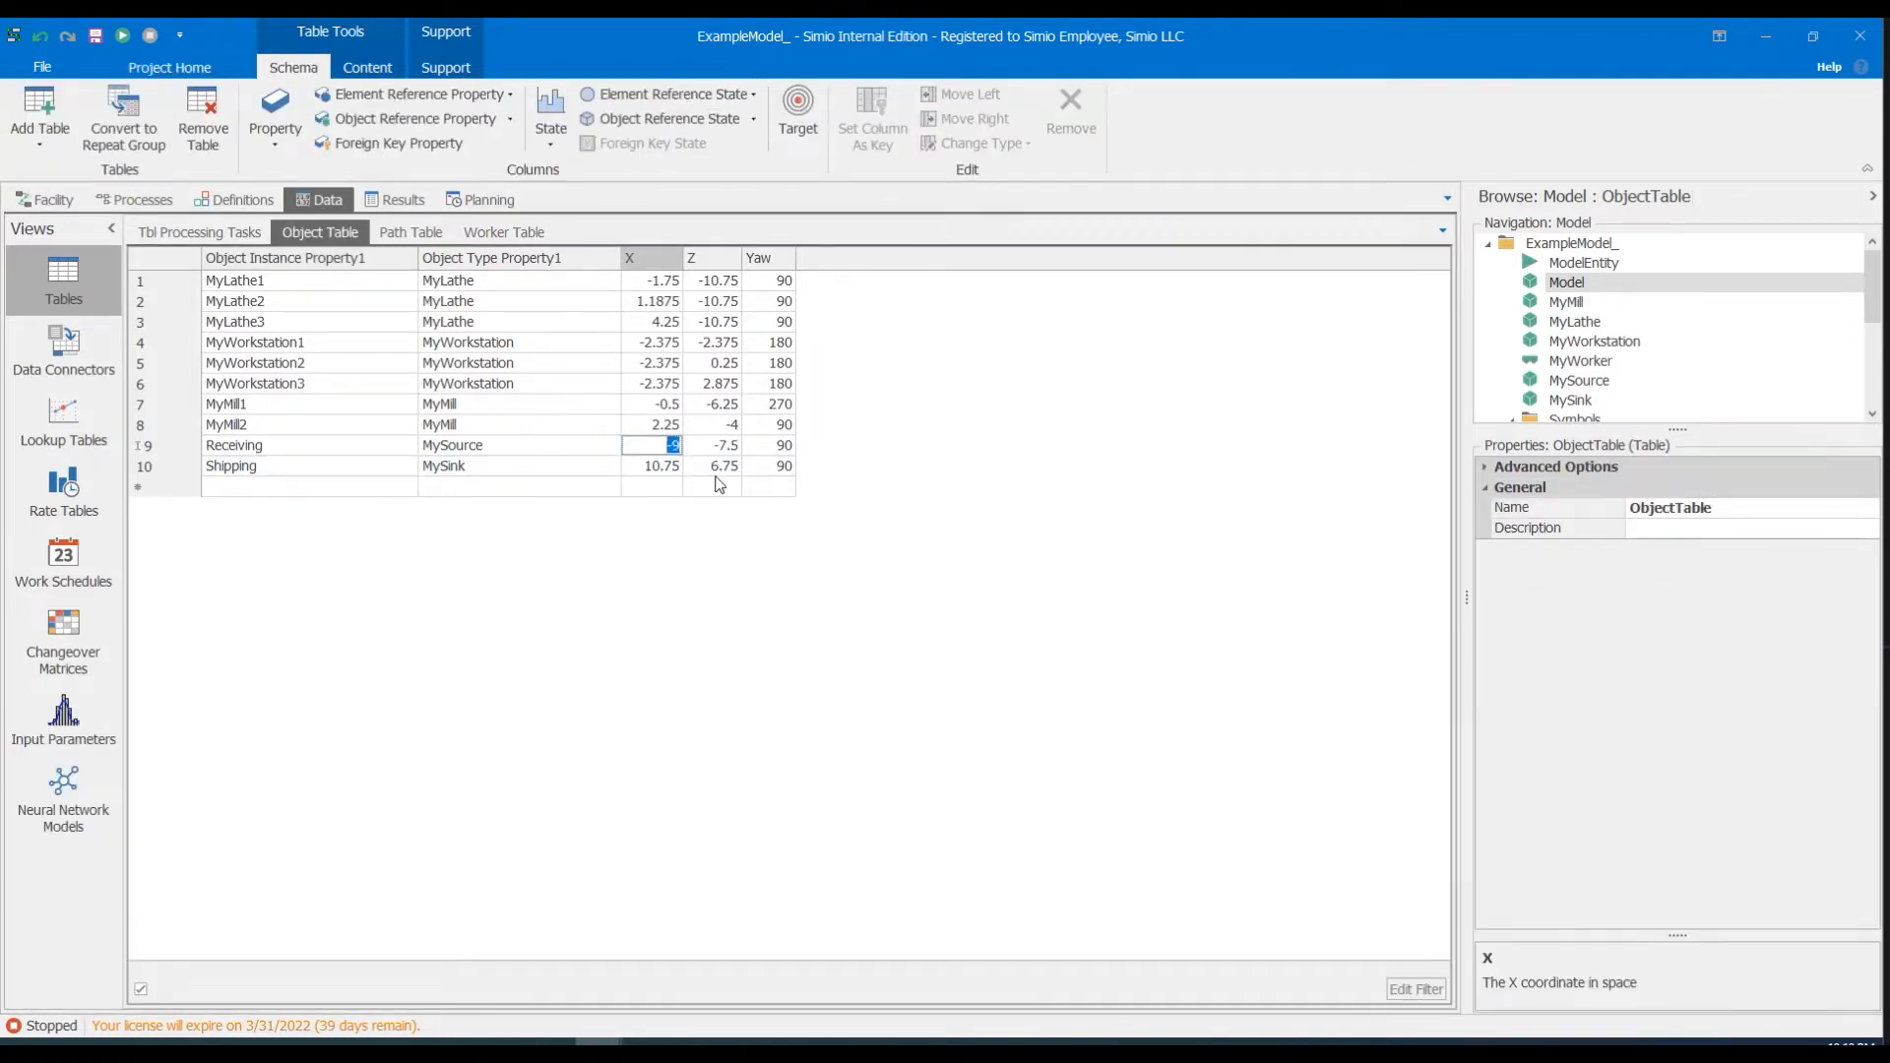
Open the properties spreadsheet for the BasicNode objects, enlarge it and show their general physical characteristics.
click(169, 68)
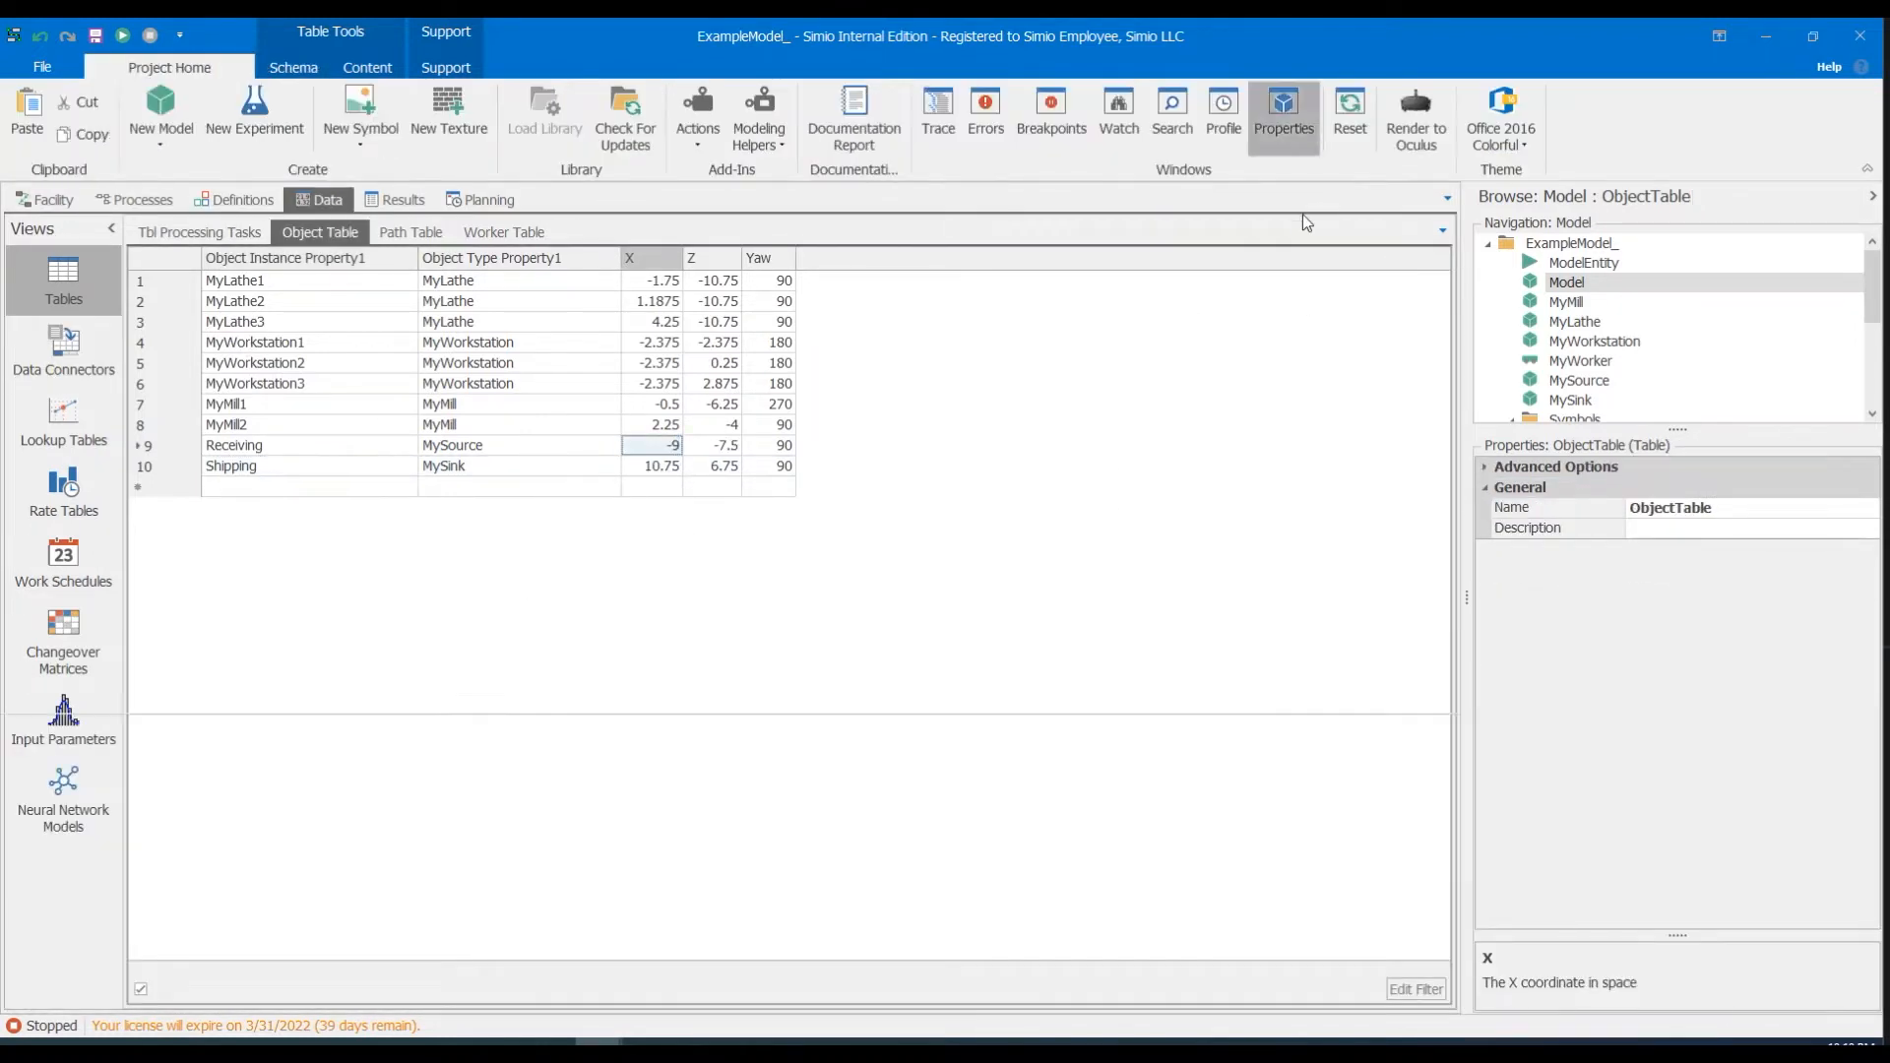
click(1301, 125)
click(1752, 738)
mouse_move(1736, 751)
click(1600, 718)
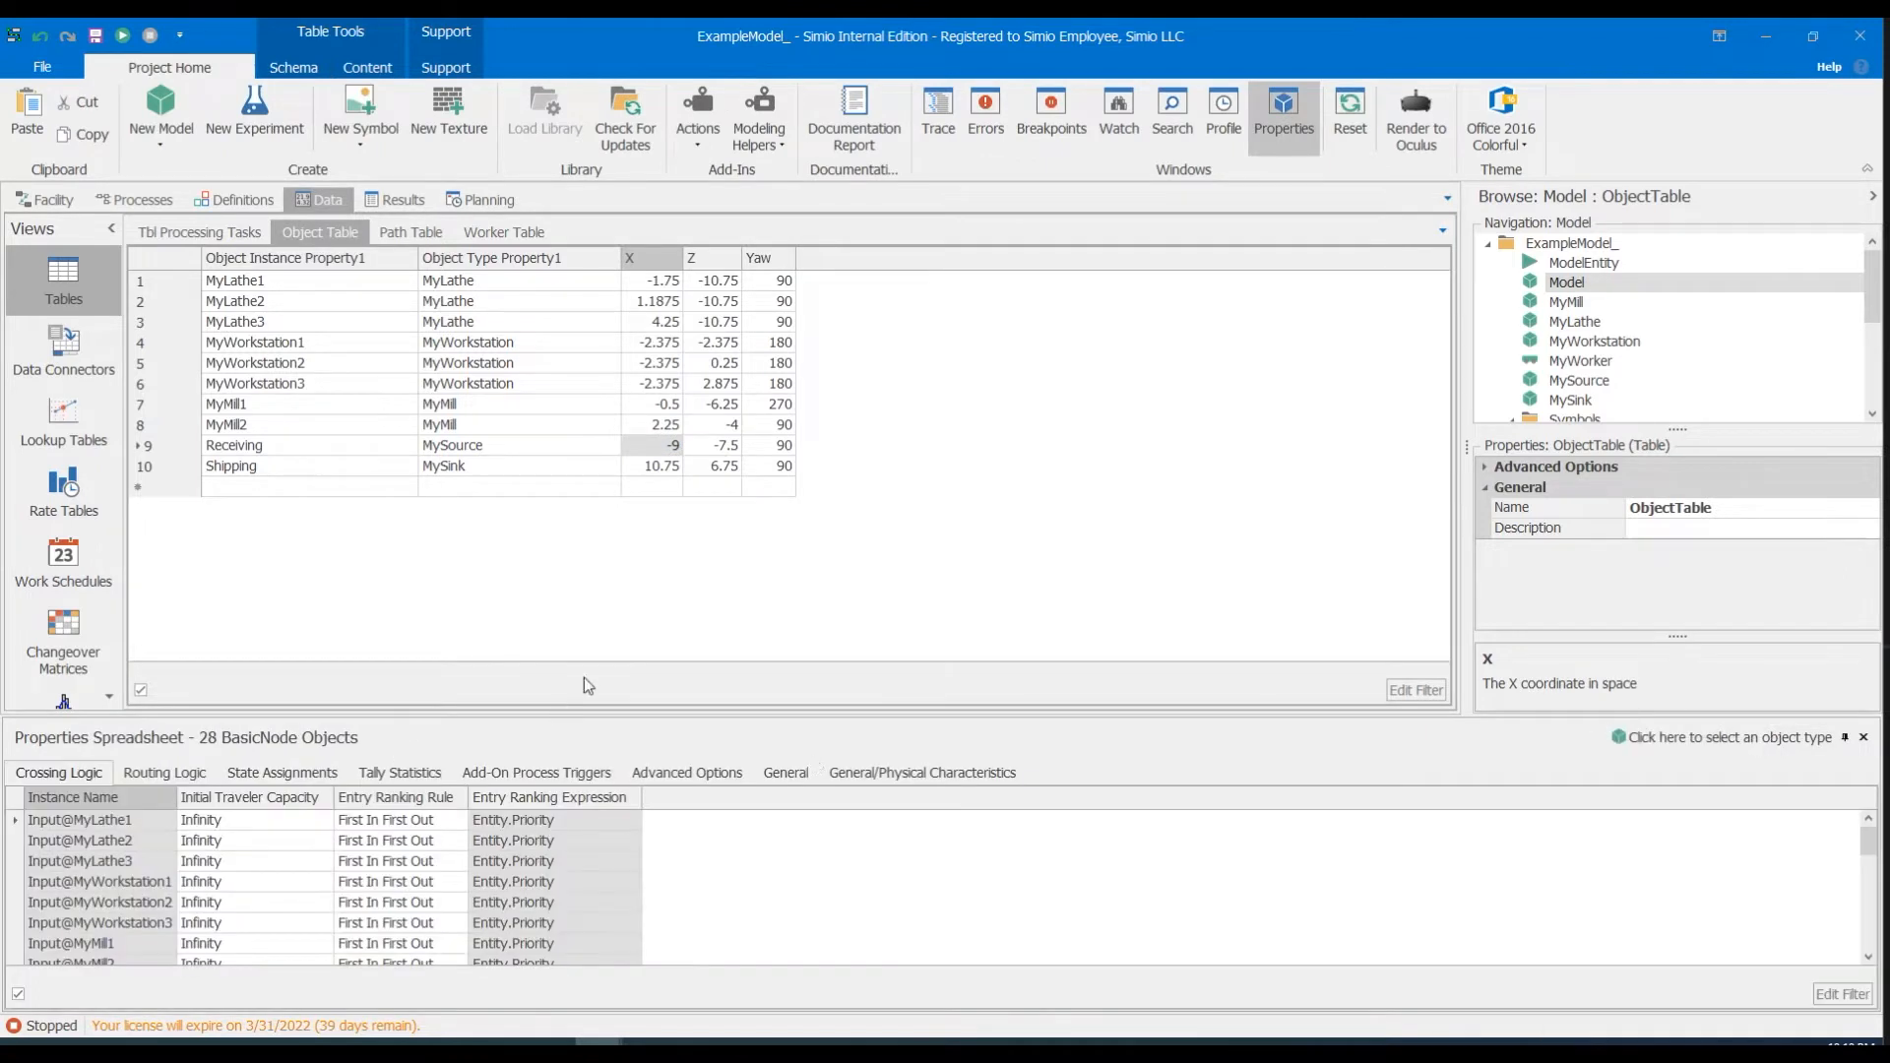
drag(524, 709, 511, 655)
click(922, 659)
scroll(429, 713, down, 5)
scroll(443, 773, up, 5)
Copy the X coordinates of the nodes from WorkerAHome downward into the X column of new ObjectTable rows.
drag(448, 869, 425, 957)
key(ctrl+c)
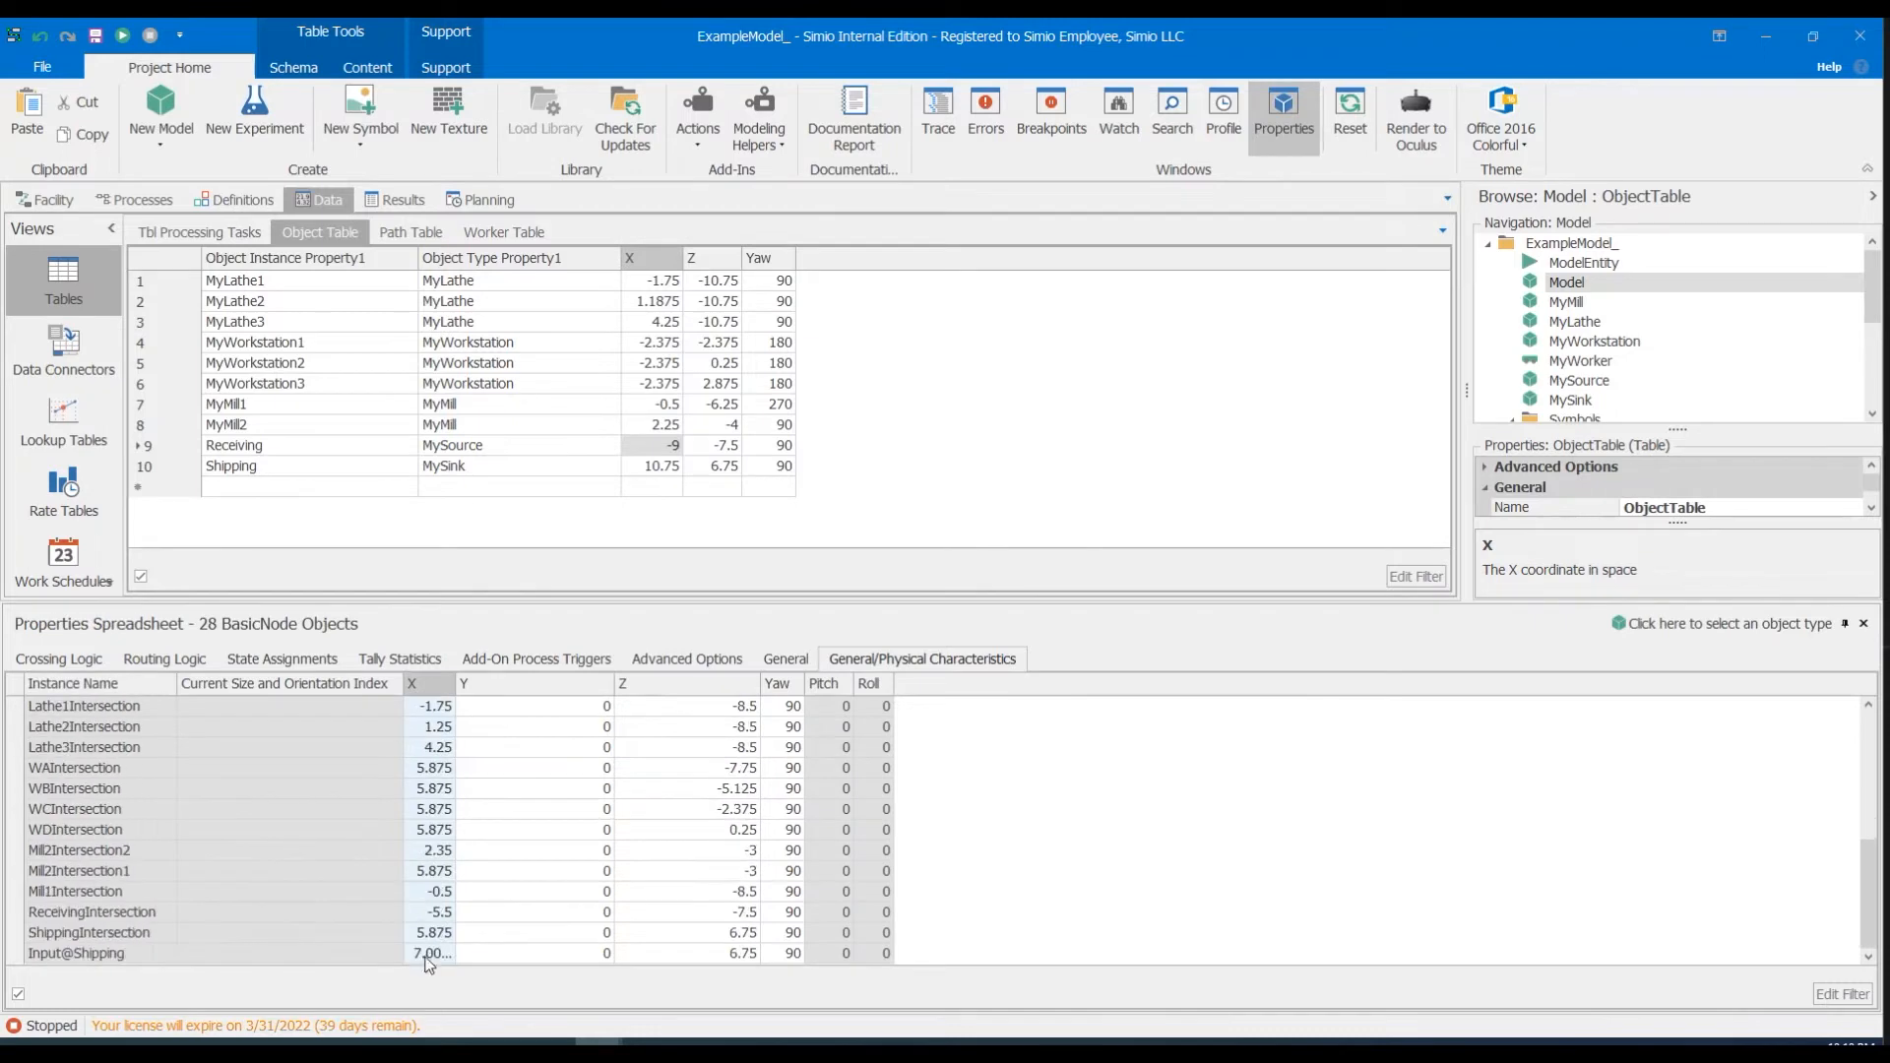
click(662, 488)
key(ctrl+v)
scroll(661, 487, down, 1)
Set the object type of all new node rows in ObjectTable to BasicNode and delete the surplus last row.
click(612, 404)
click(518, 425)
key(ctrl+c)
drag(522, 426, 502, 528)
key(ctrl+v)
click(145, 528)
key(Delete)
Copy the Z coordinates from WorkerAHome through ShippingIntersection into the Z column of the BasicNode rows and close the properties spreadsheet.
scroll(689, 846, up, 3)
drag(704, 912, 685, 874)
key(ctrl+c)
scroll(745, 384, up, 3)
click(727, 327)
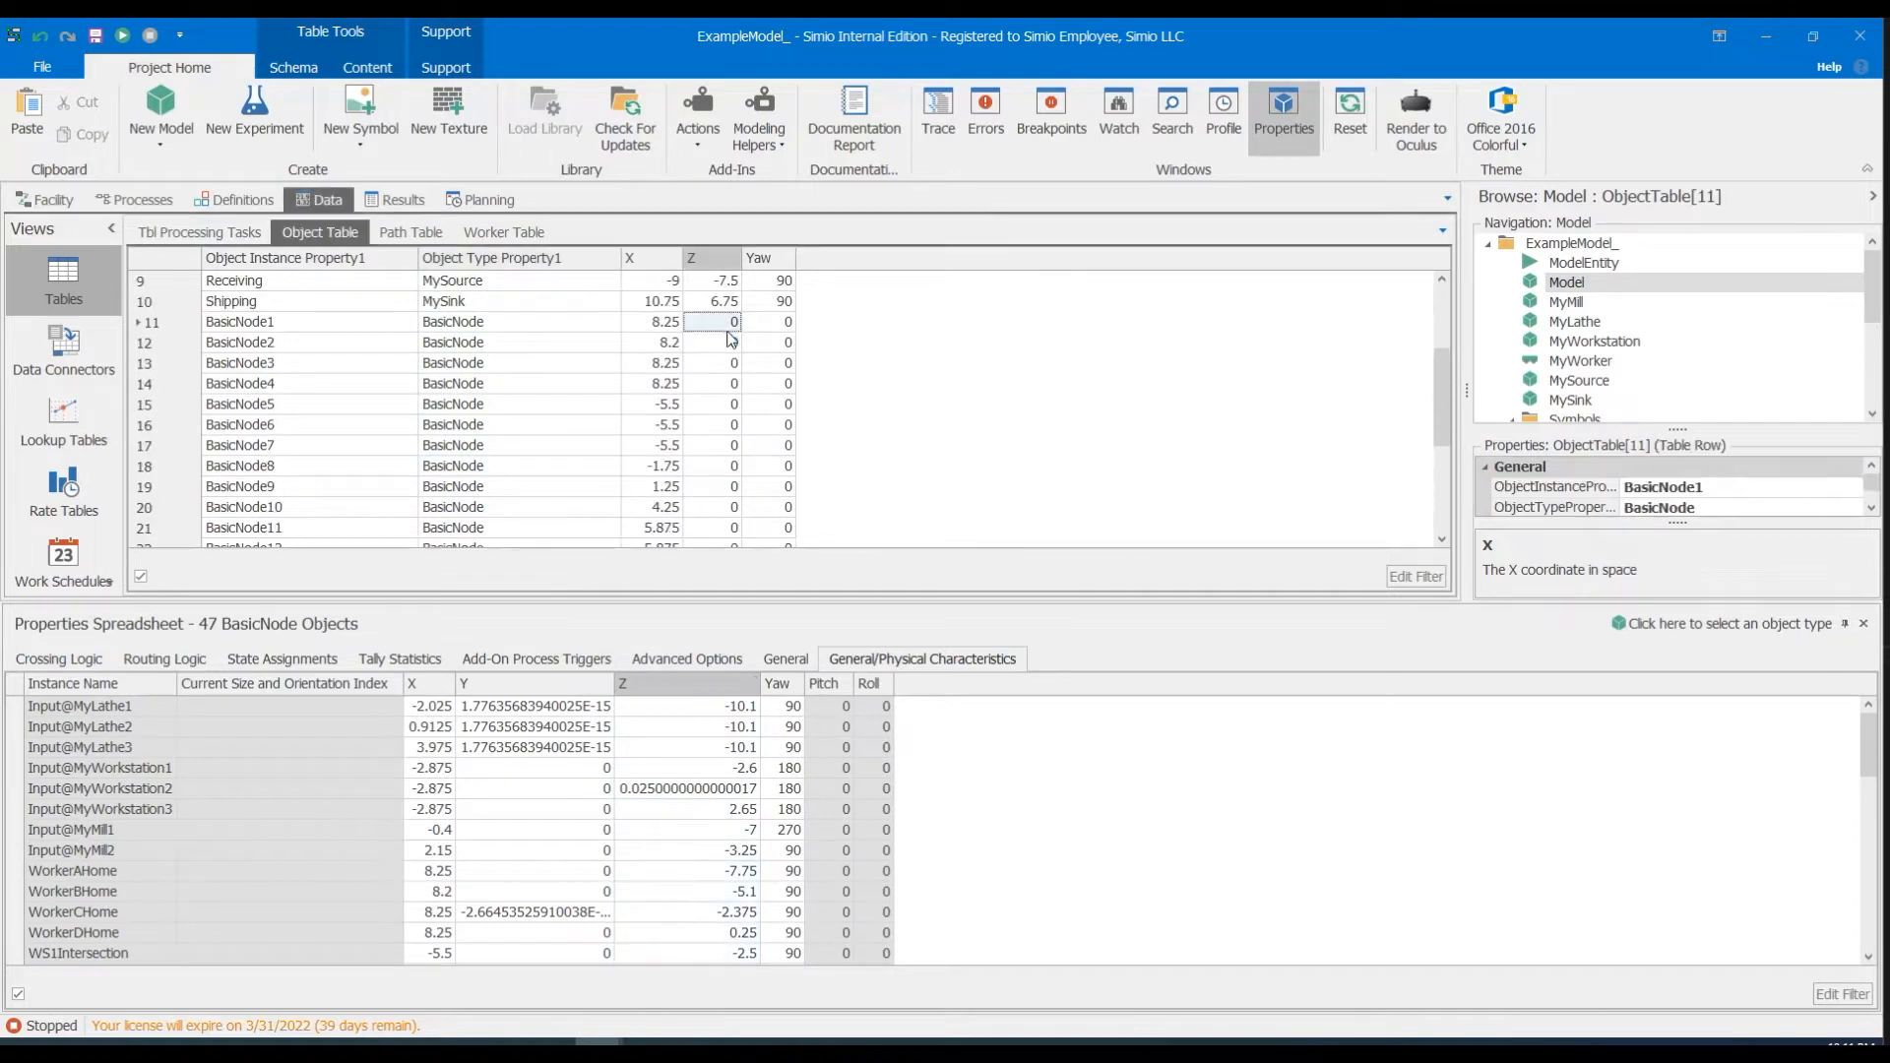
key(ctrl+v)
scroll(1027, 387, down, 3)
click(1863, 623)
Save the processing tasks table as TblProcessingTasks.csv in the Example folder, replacing the existing file.
click(199, 231)
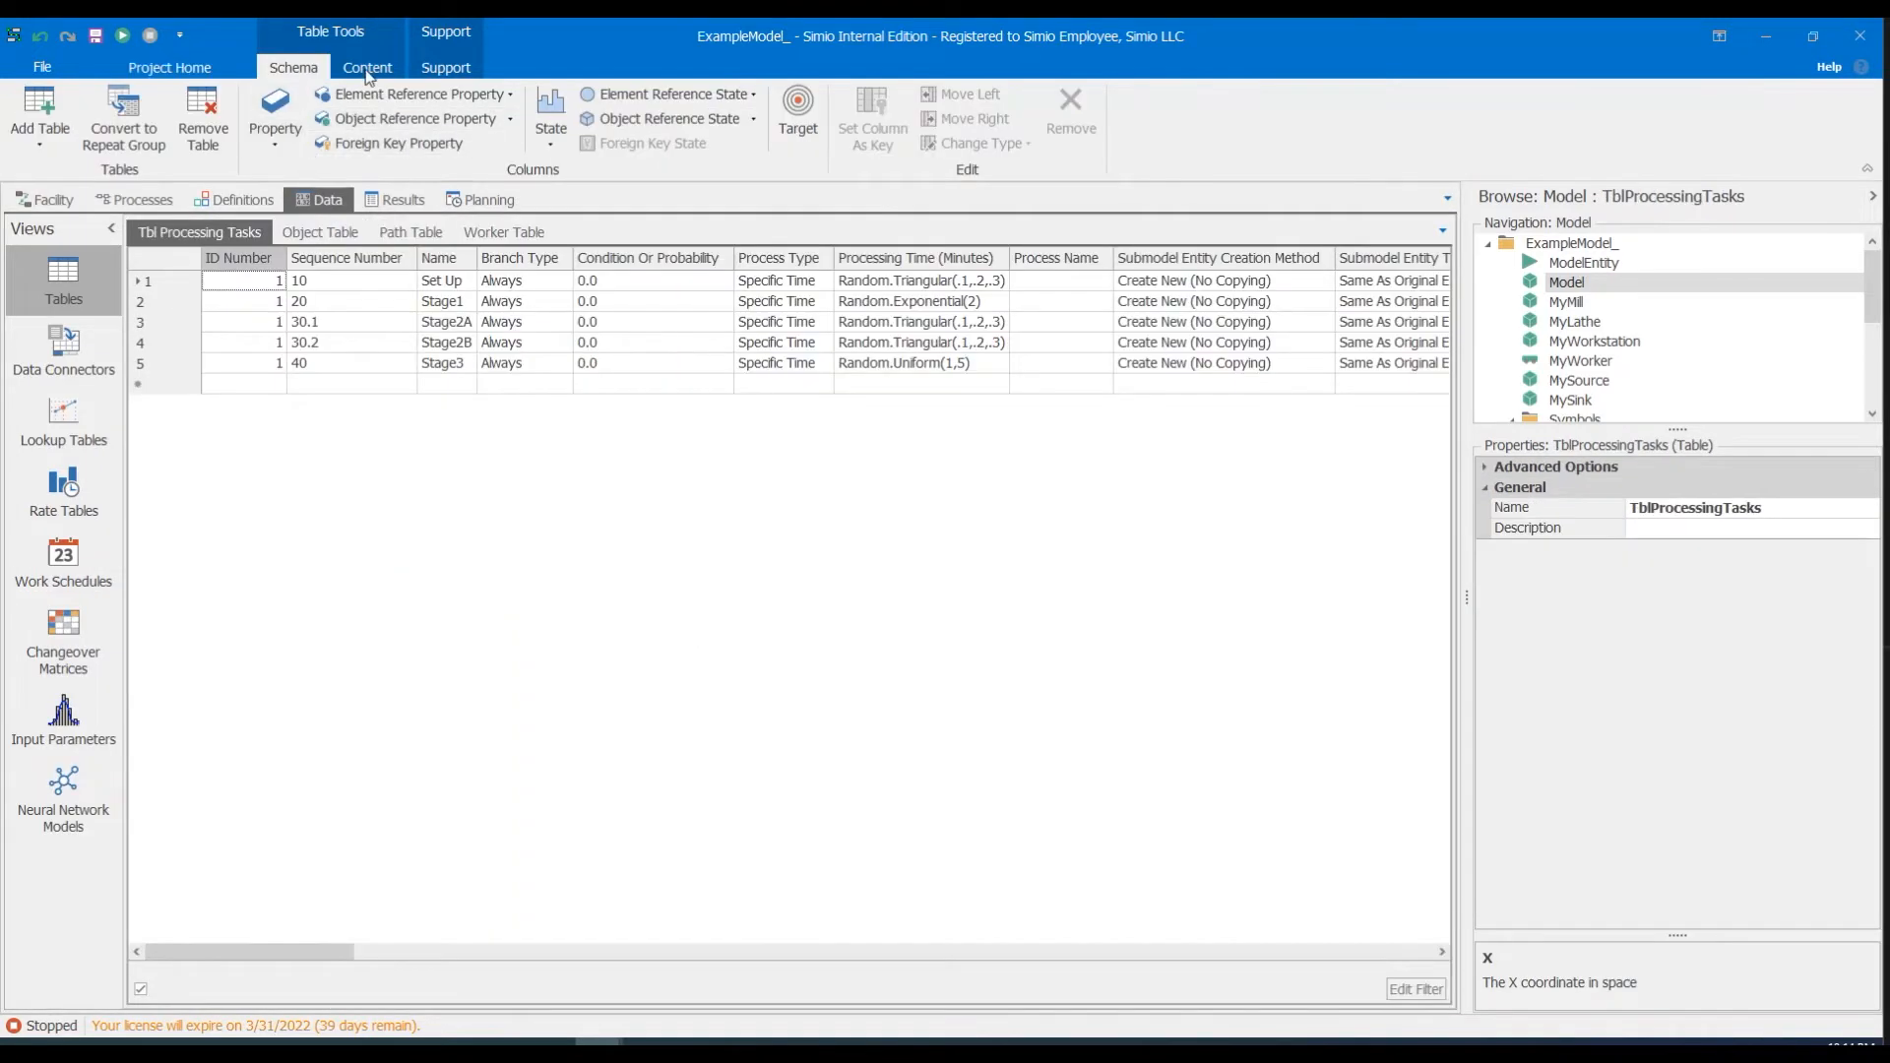
click(368, 67)
click(637, 118)
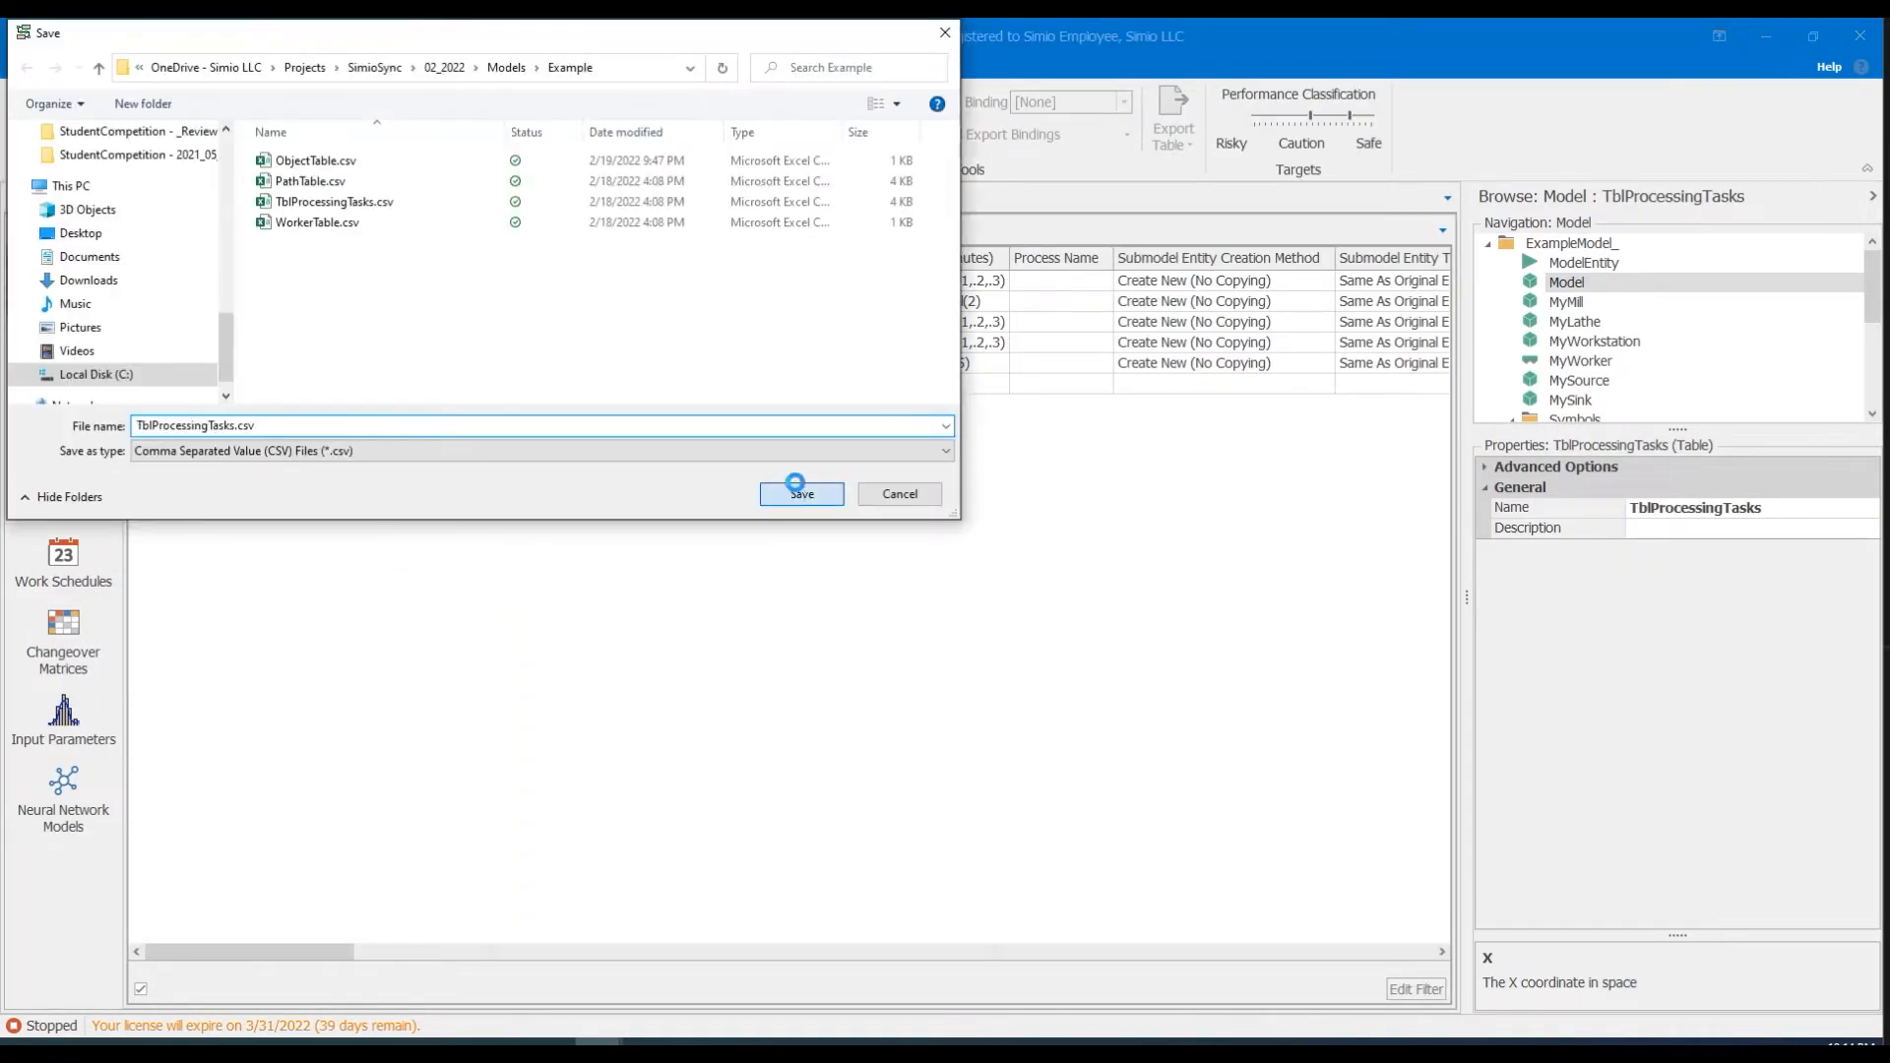
click(787, 489)
click(998, 543)
Save the object table as ObjectTable.csv, replacing the existing file.
click(315, 231)
click(638, 118)
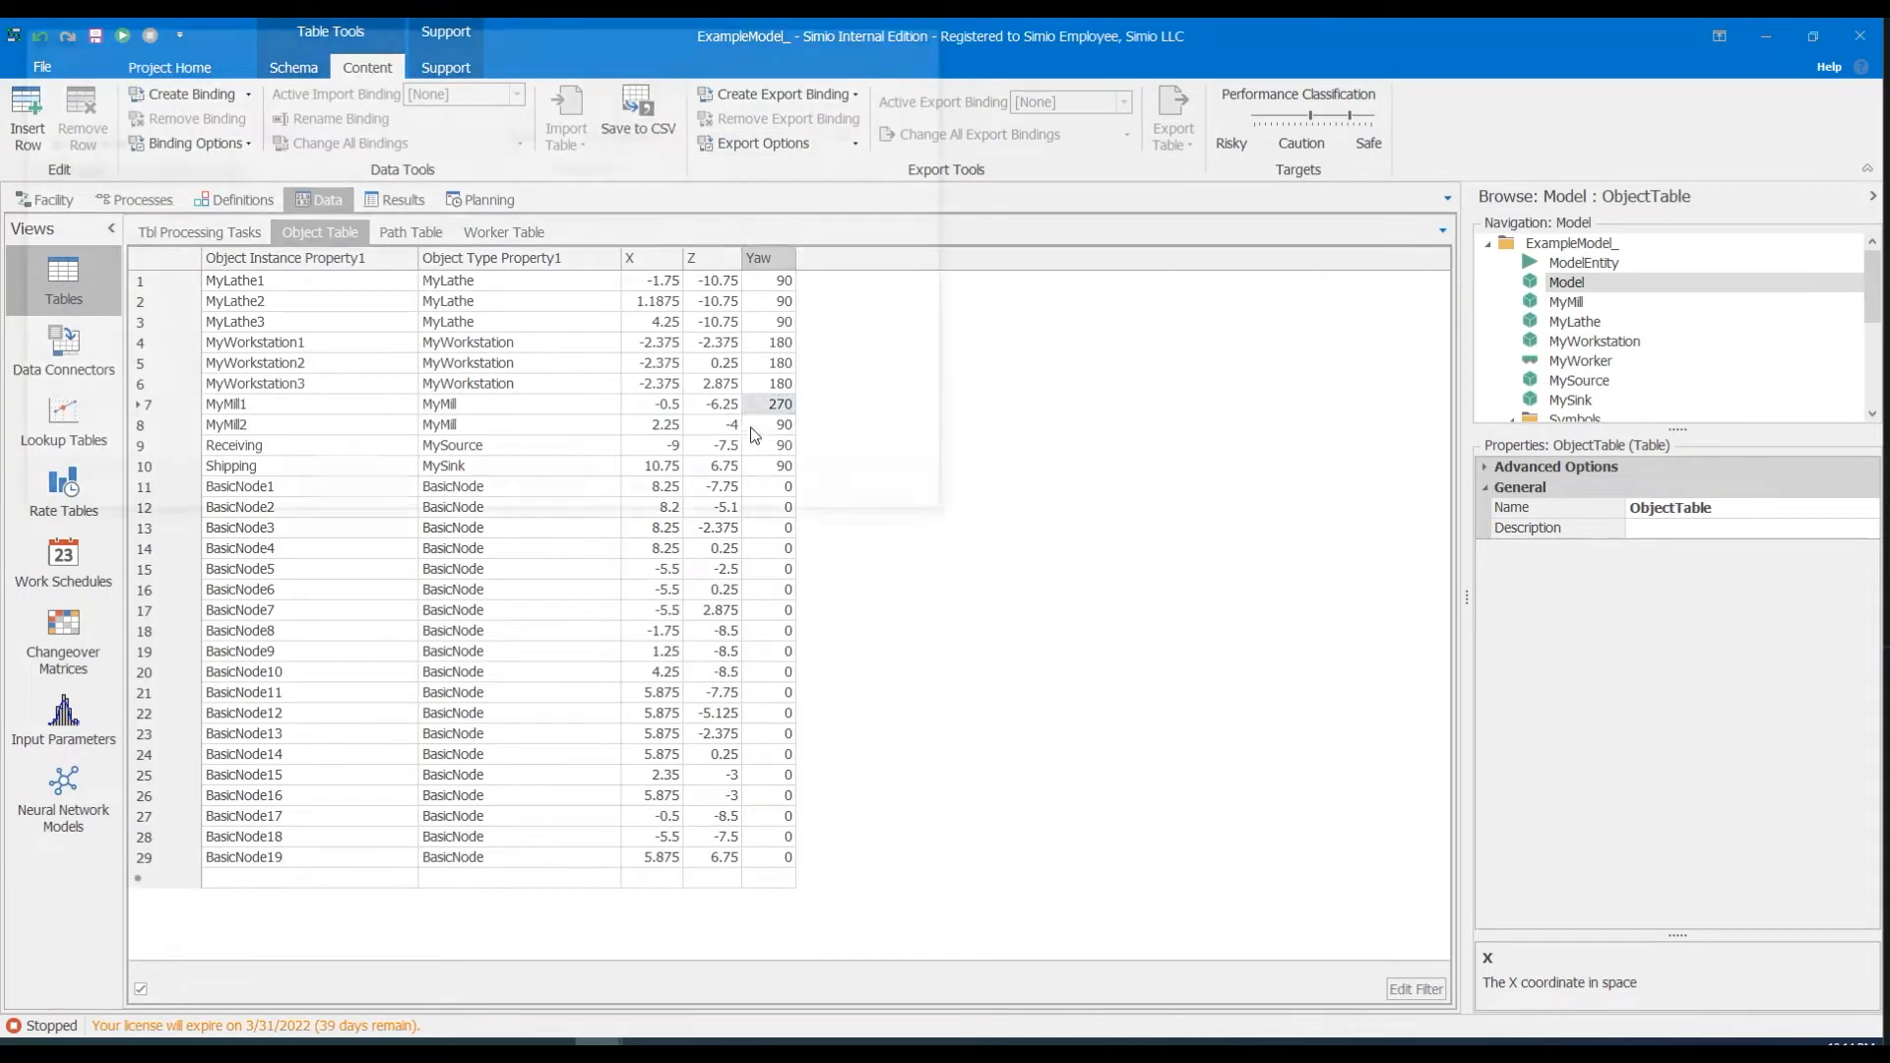
click(800, 492)
click(996, 540)
Save the path table as PathTable.csv, replacing the existing file.
click(411, 231)
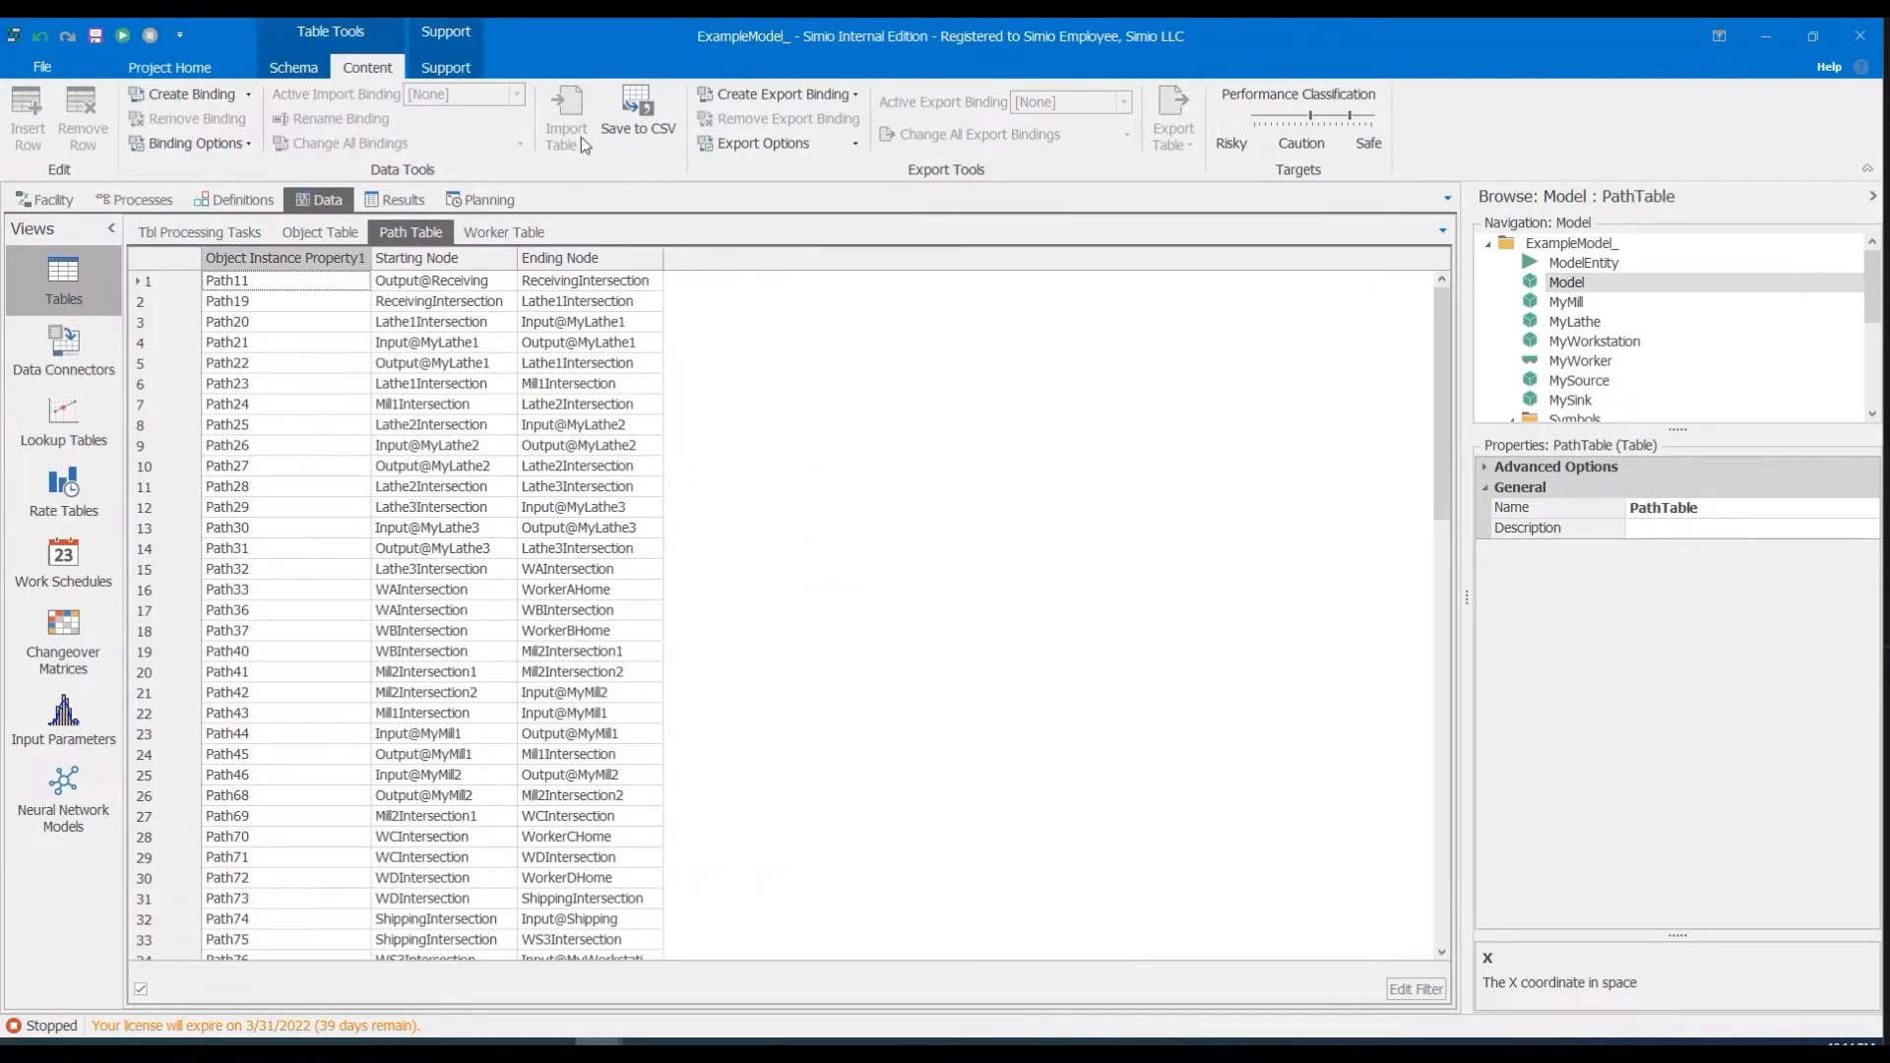
click(638, 118)
click(793, 492)
click(996, 540)
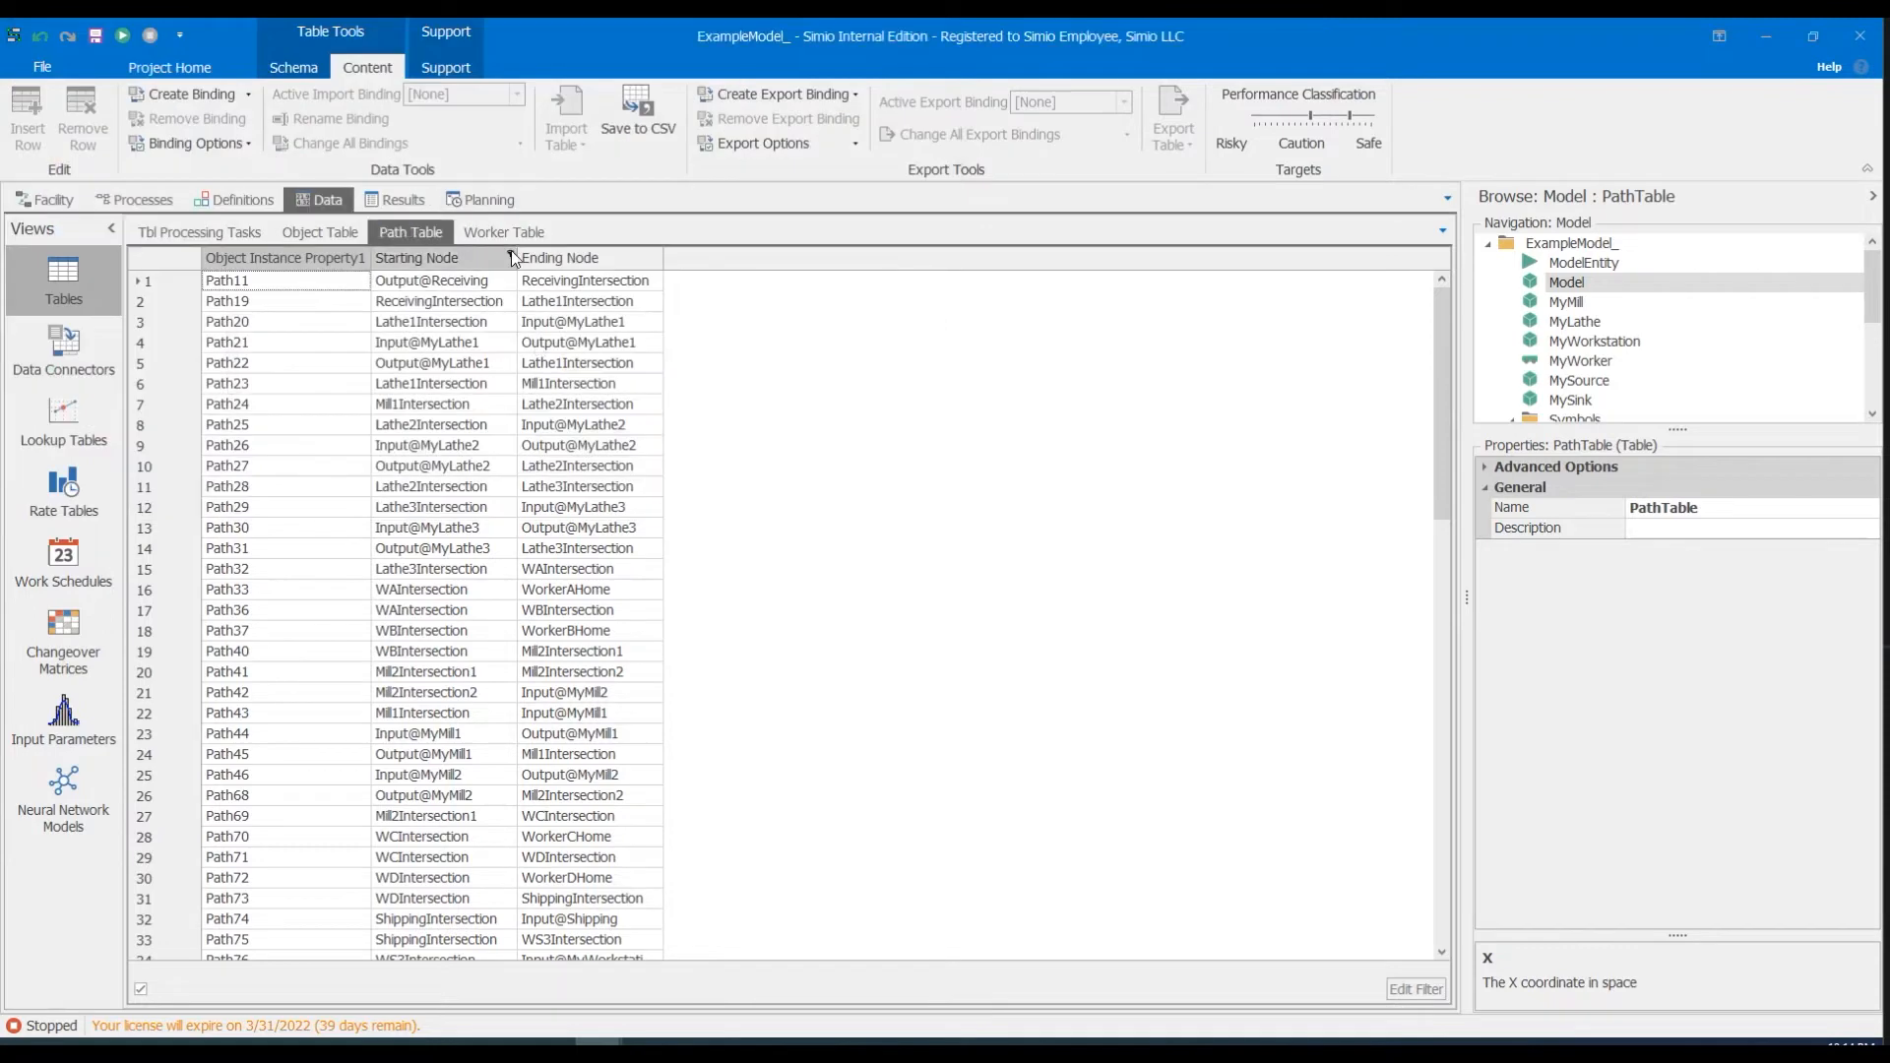
Save the worker table as WorkerTable.csv, replacing the existing file.
click(504, 232)
click(635, 120)
click(793, 492)
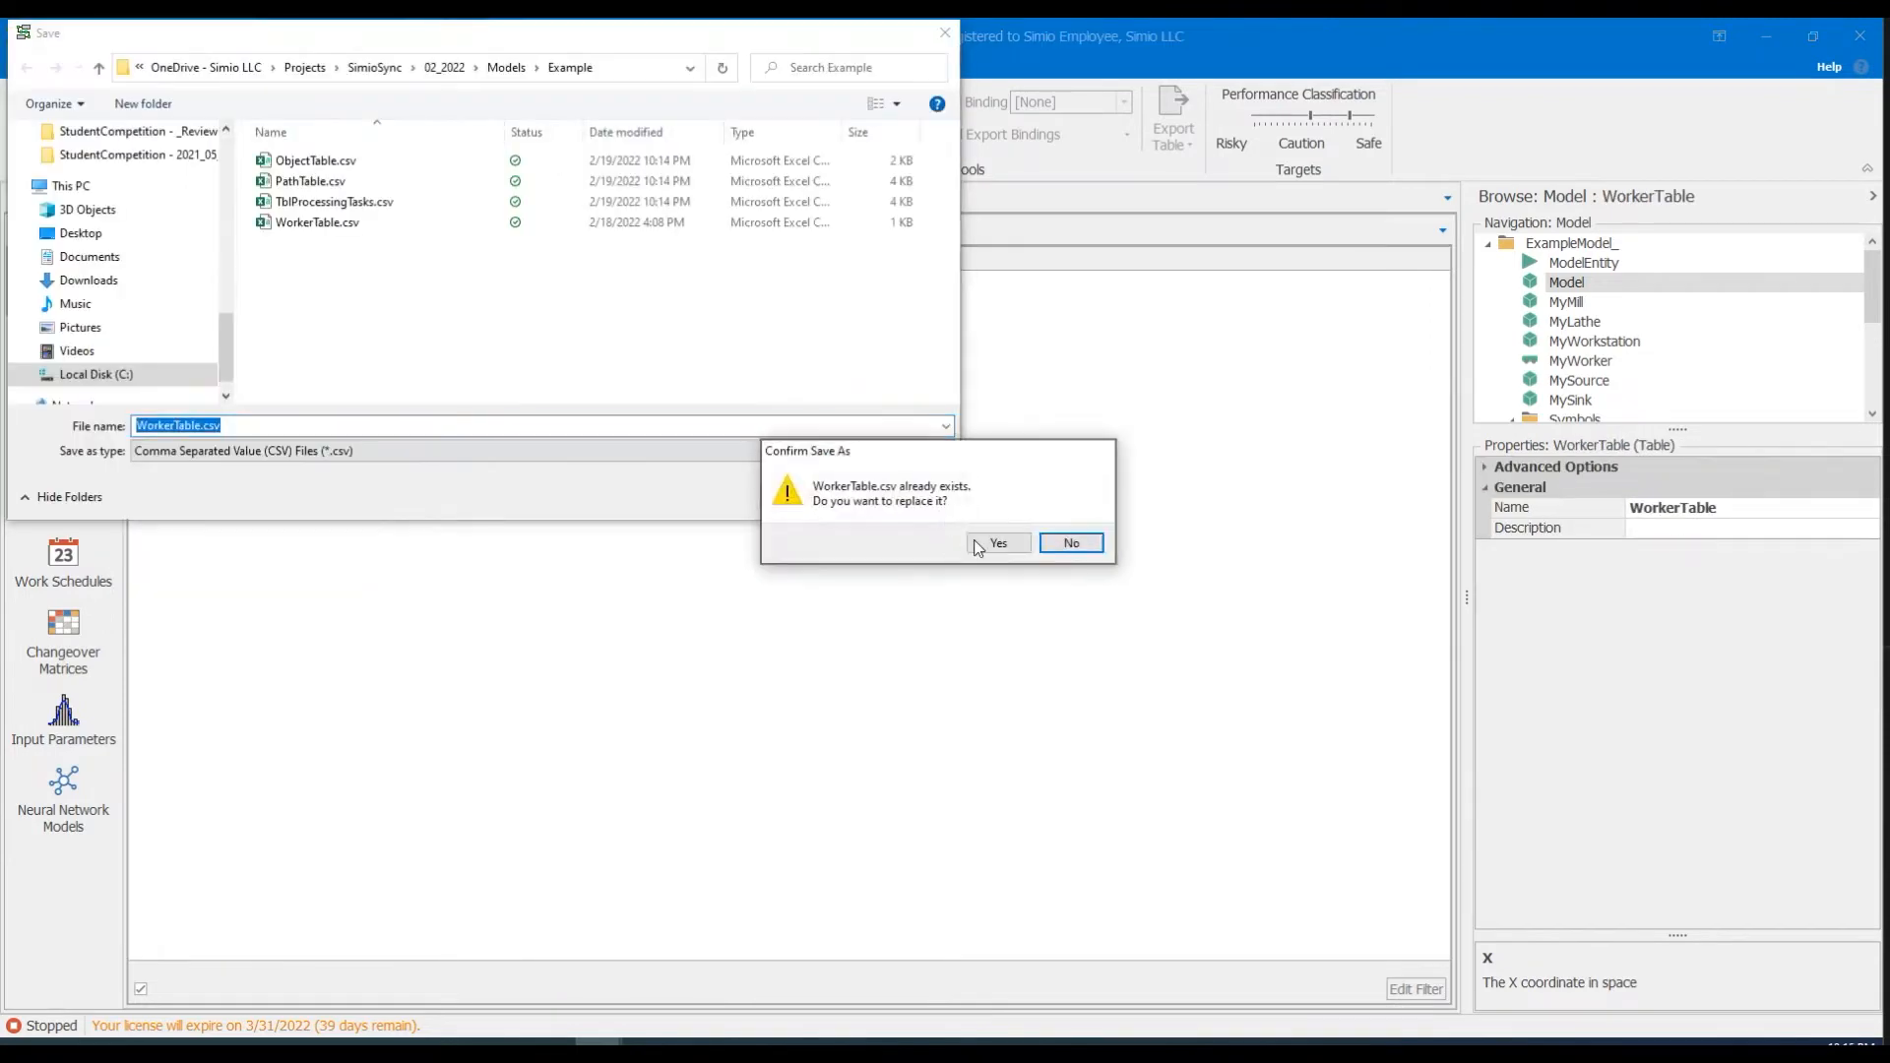
click(996, 541)
Check the facility layout and delete all four worker rows from WorkerTable.
click(57, 200)
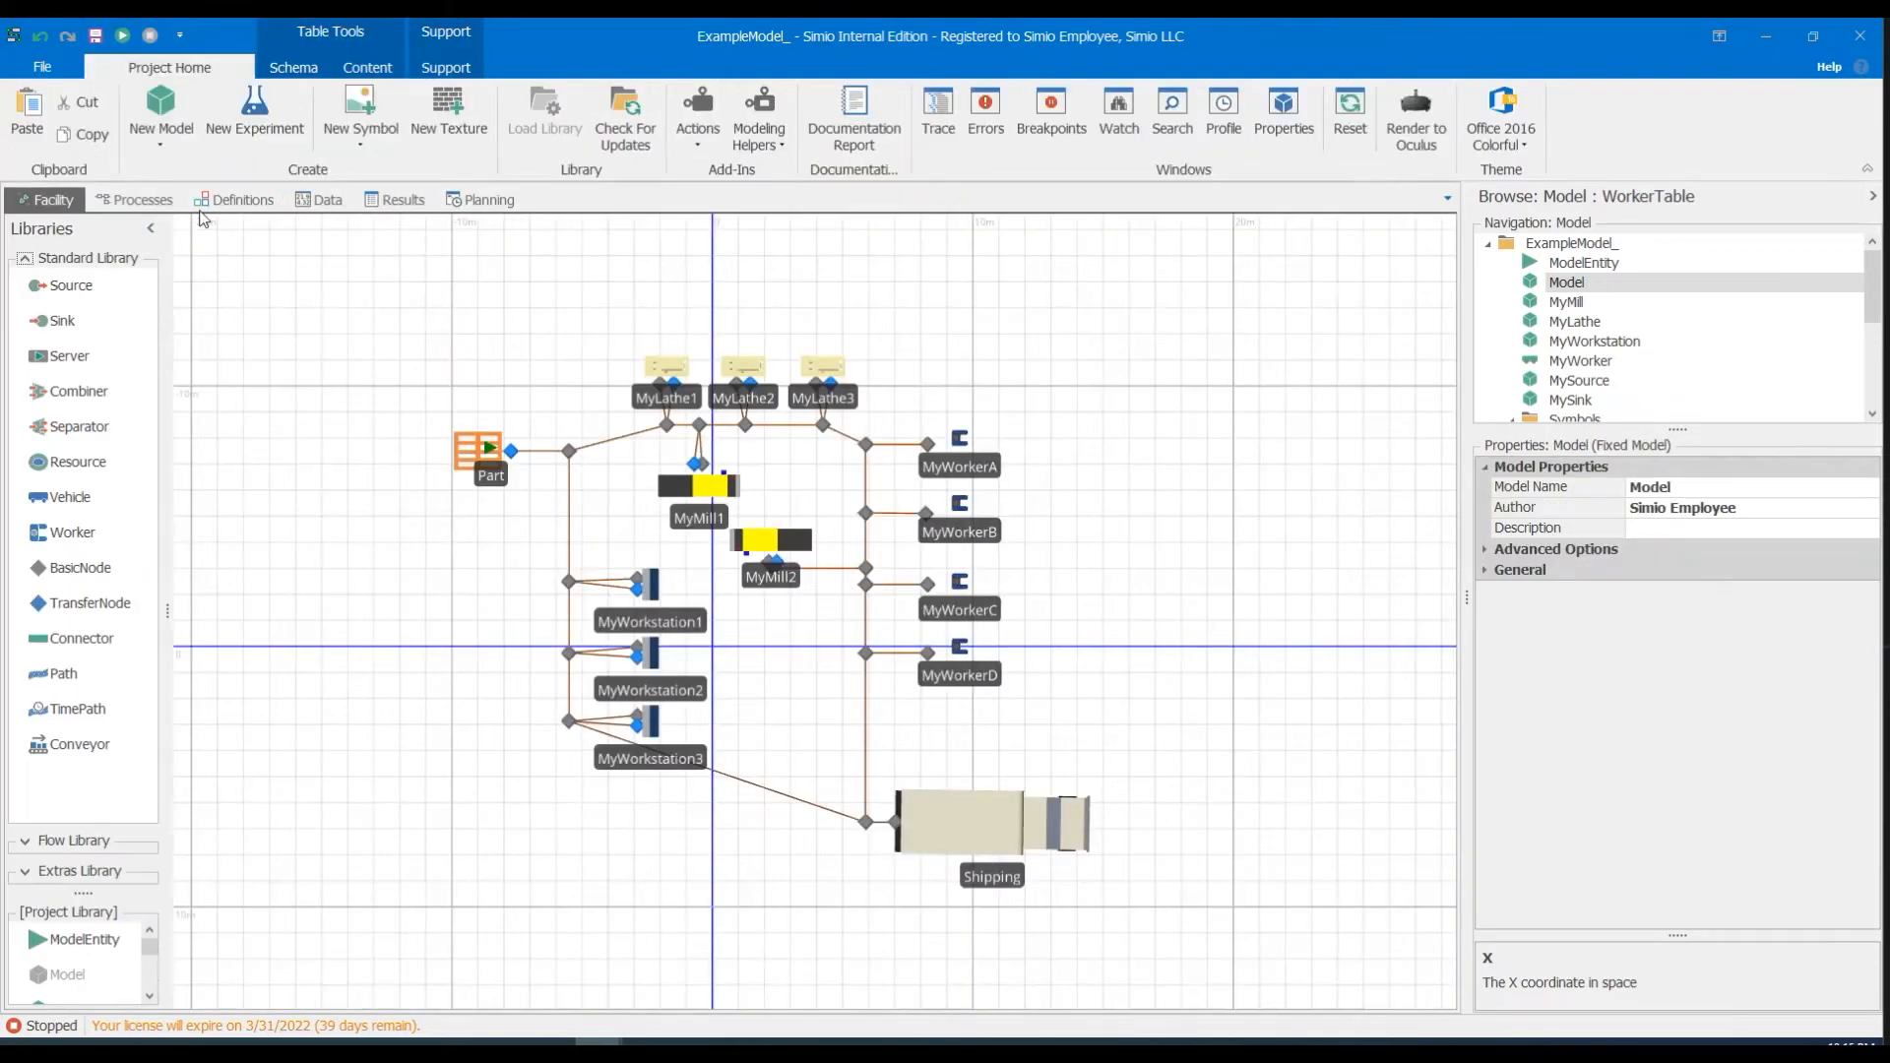
click(322, 201)
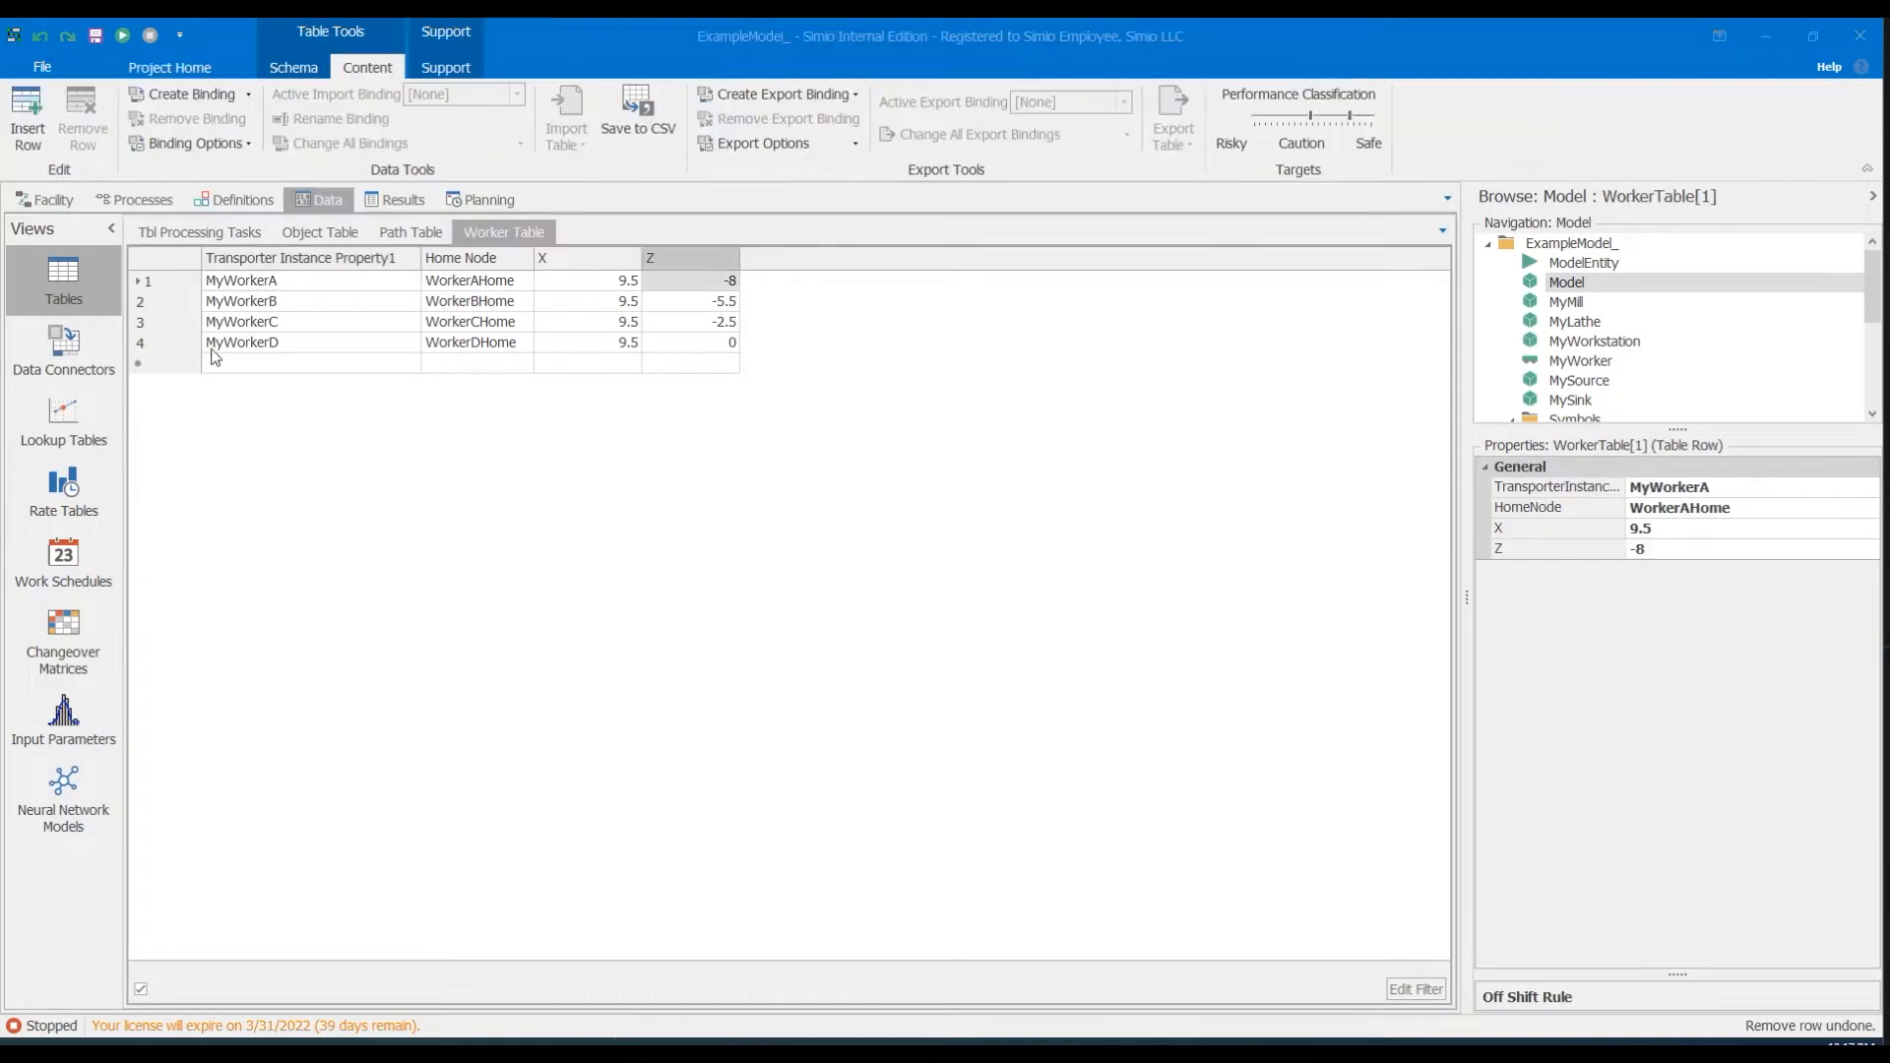
drag(167, 284, 162, 345)
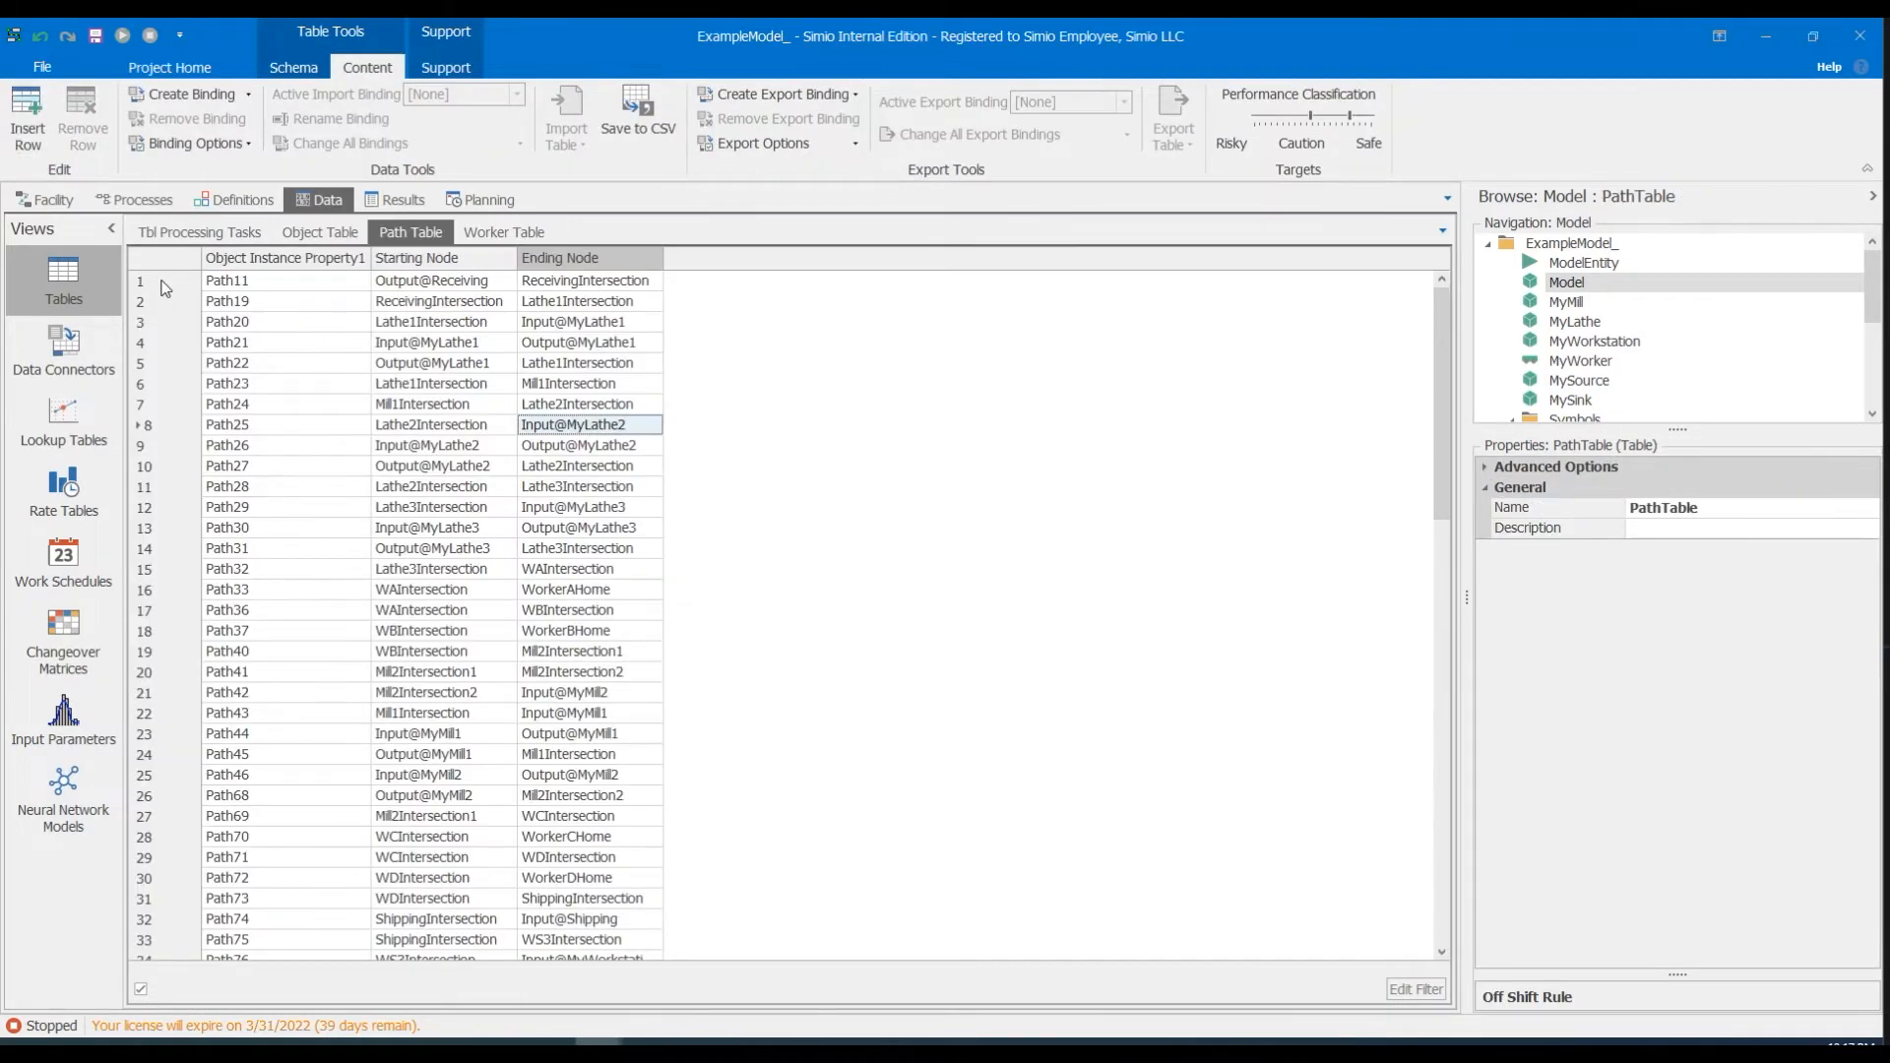
Delete all rows from PathTable.
click(162, 283)
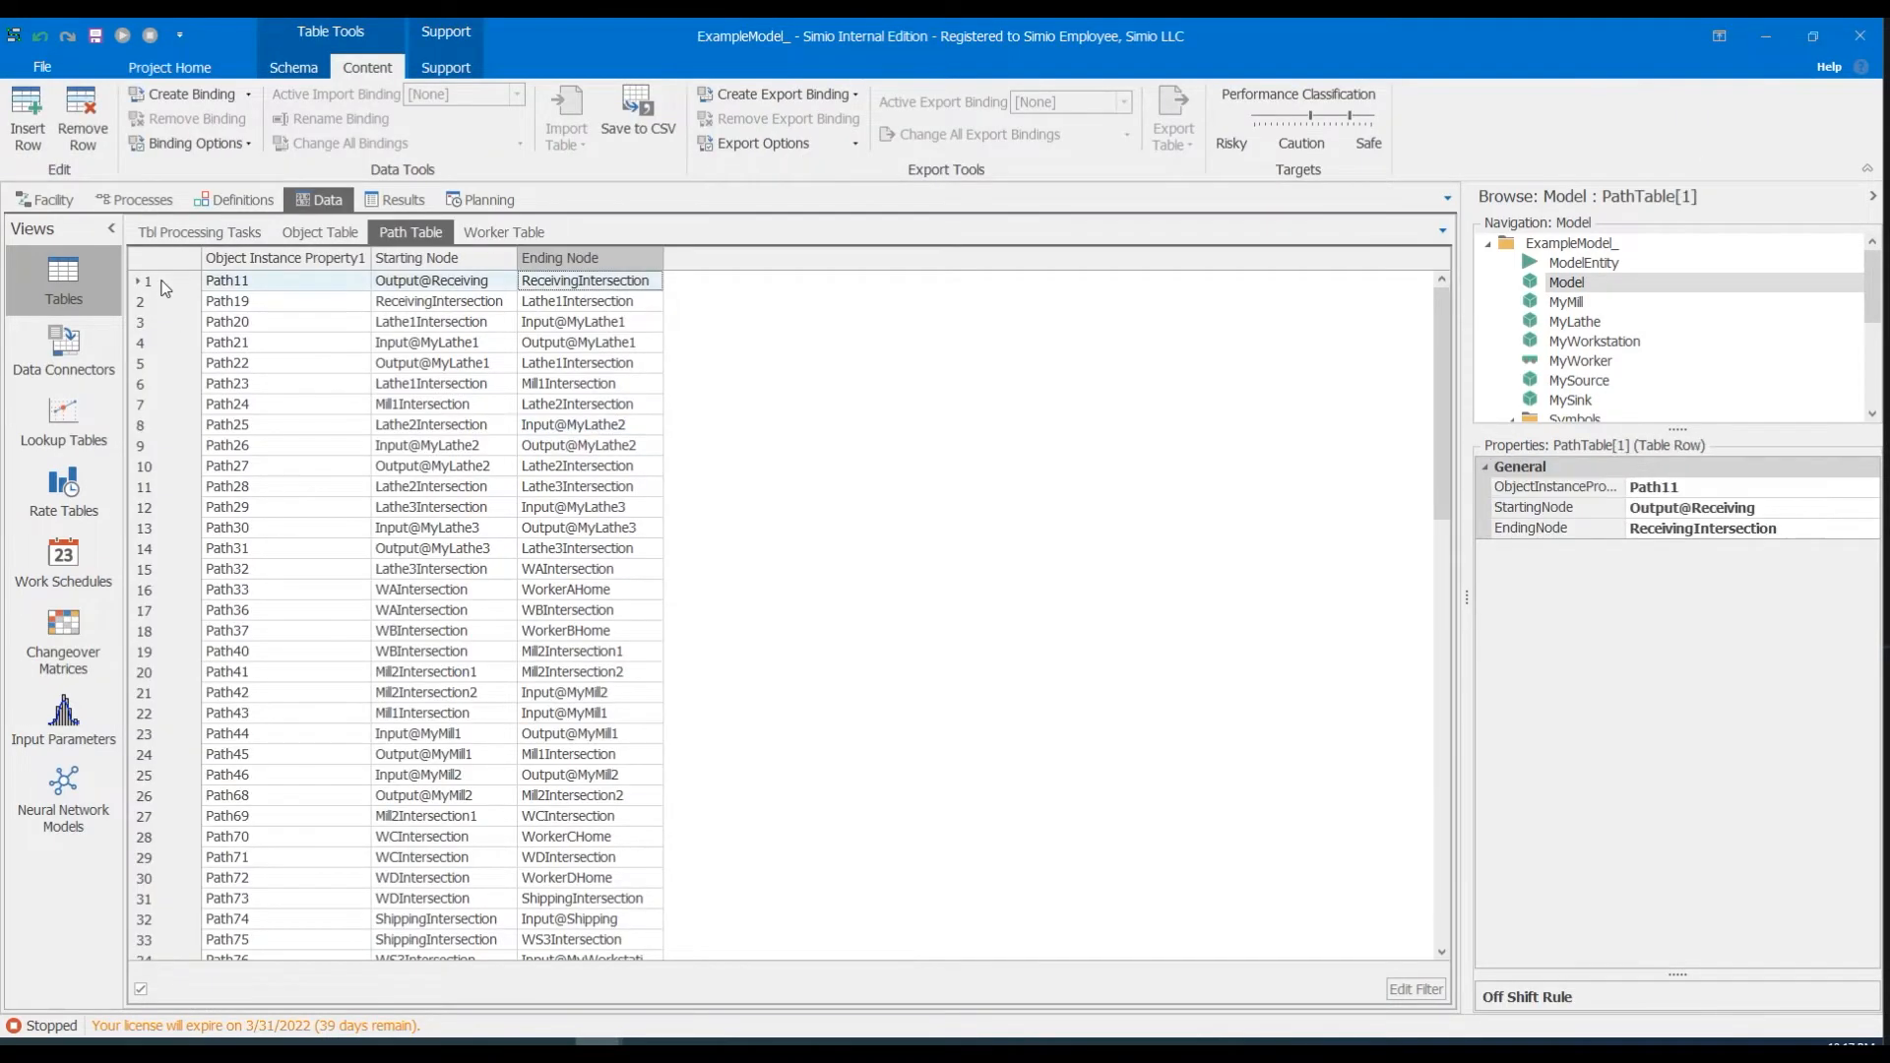
key(ctrl+a)
key(Delete)
Delete all rows from ObjectTable.
click(320, 234)
click(162, 284)
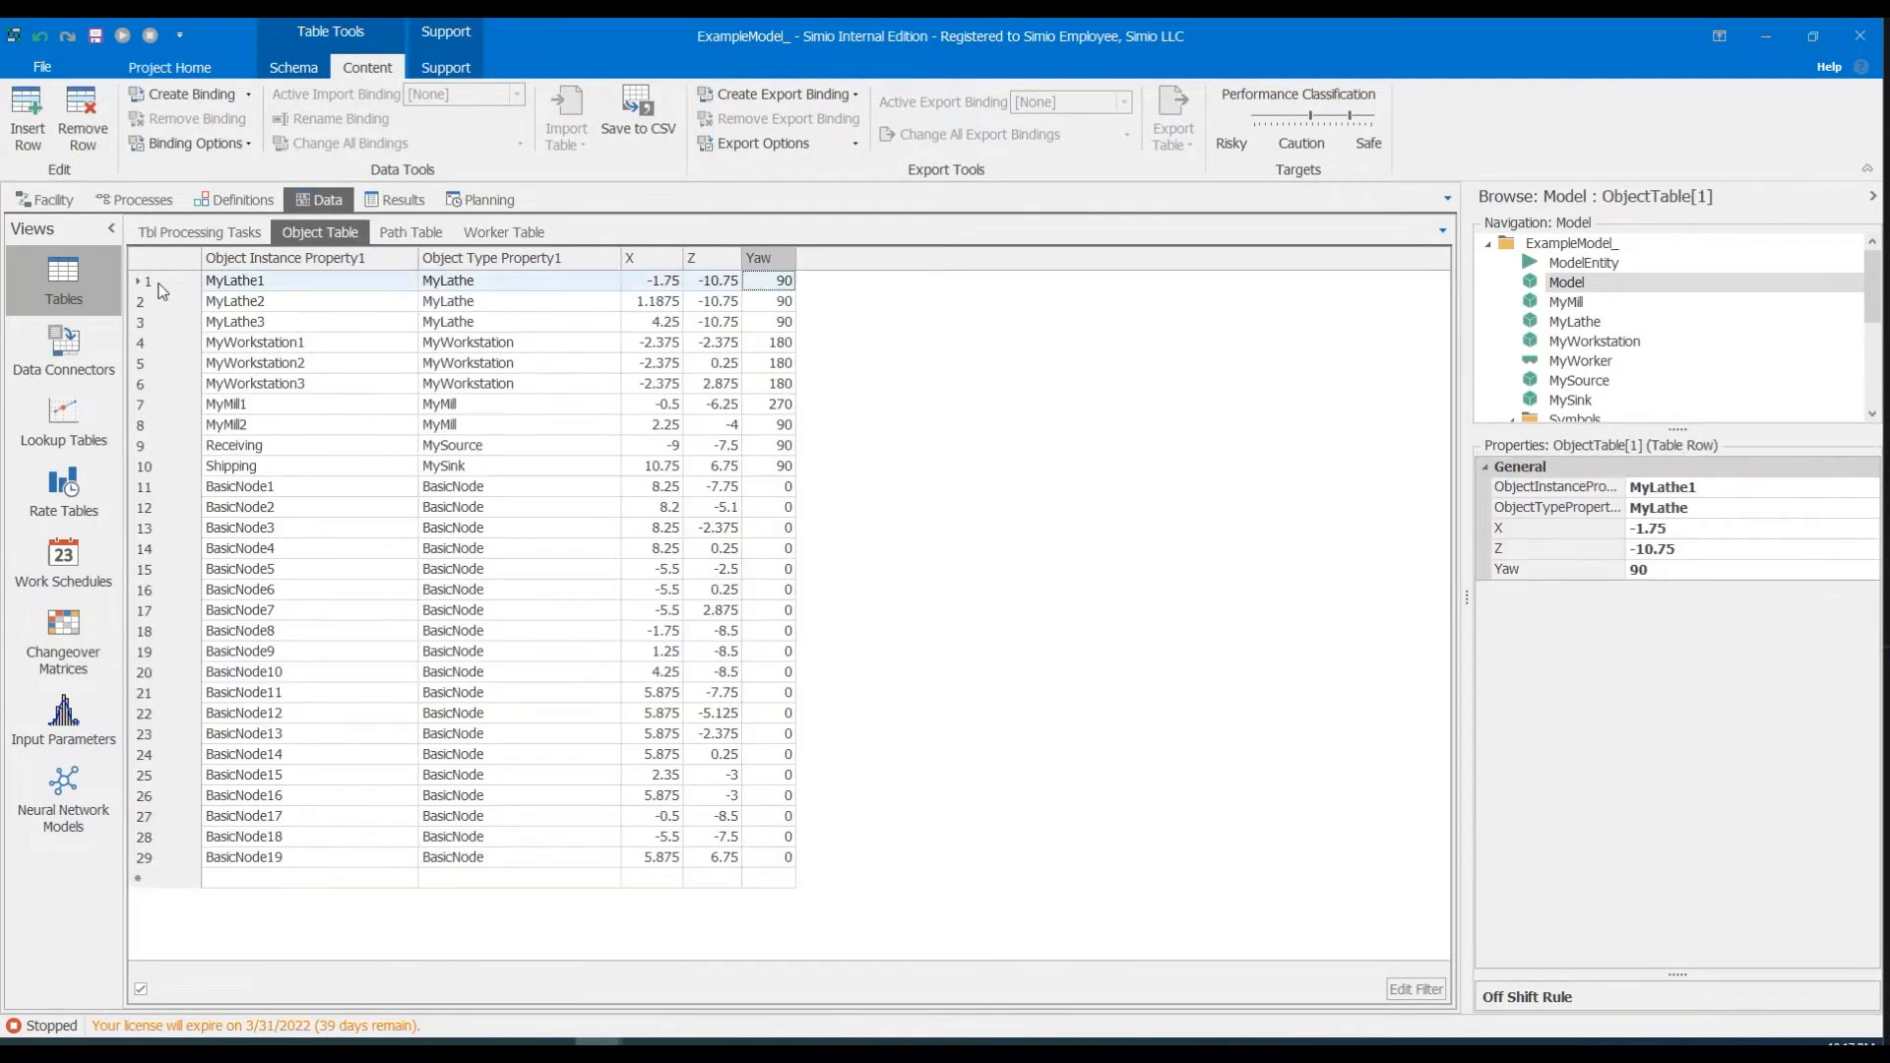
key(ctrl+a)
key(Delete)
Delete all rows from TblProcessingTasks.
click(200, 233)
click(156, 284)
key(ctrl+a)
key(Delete)
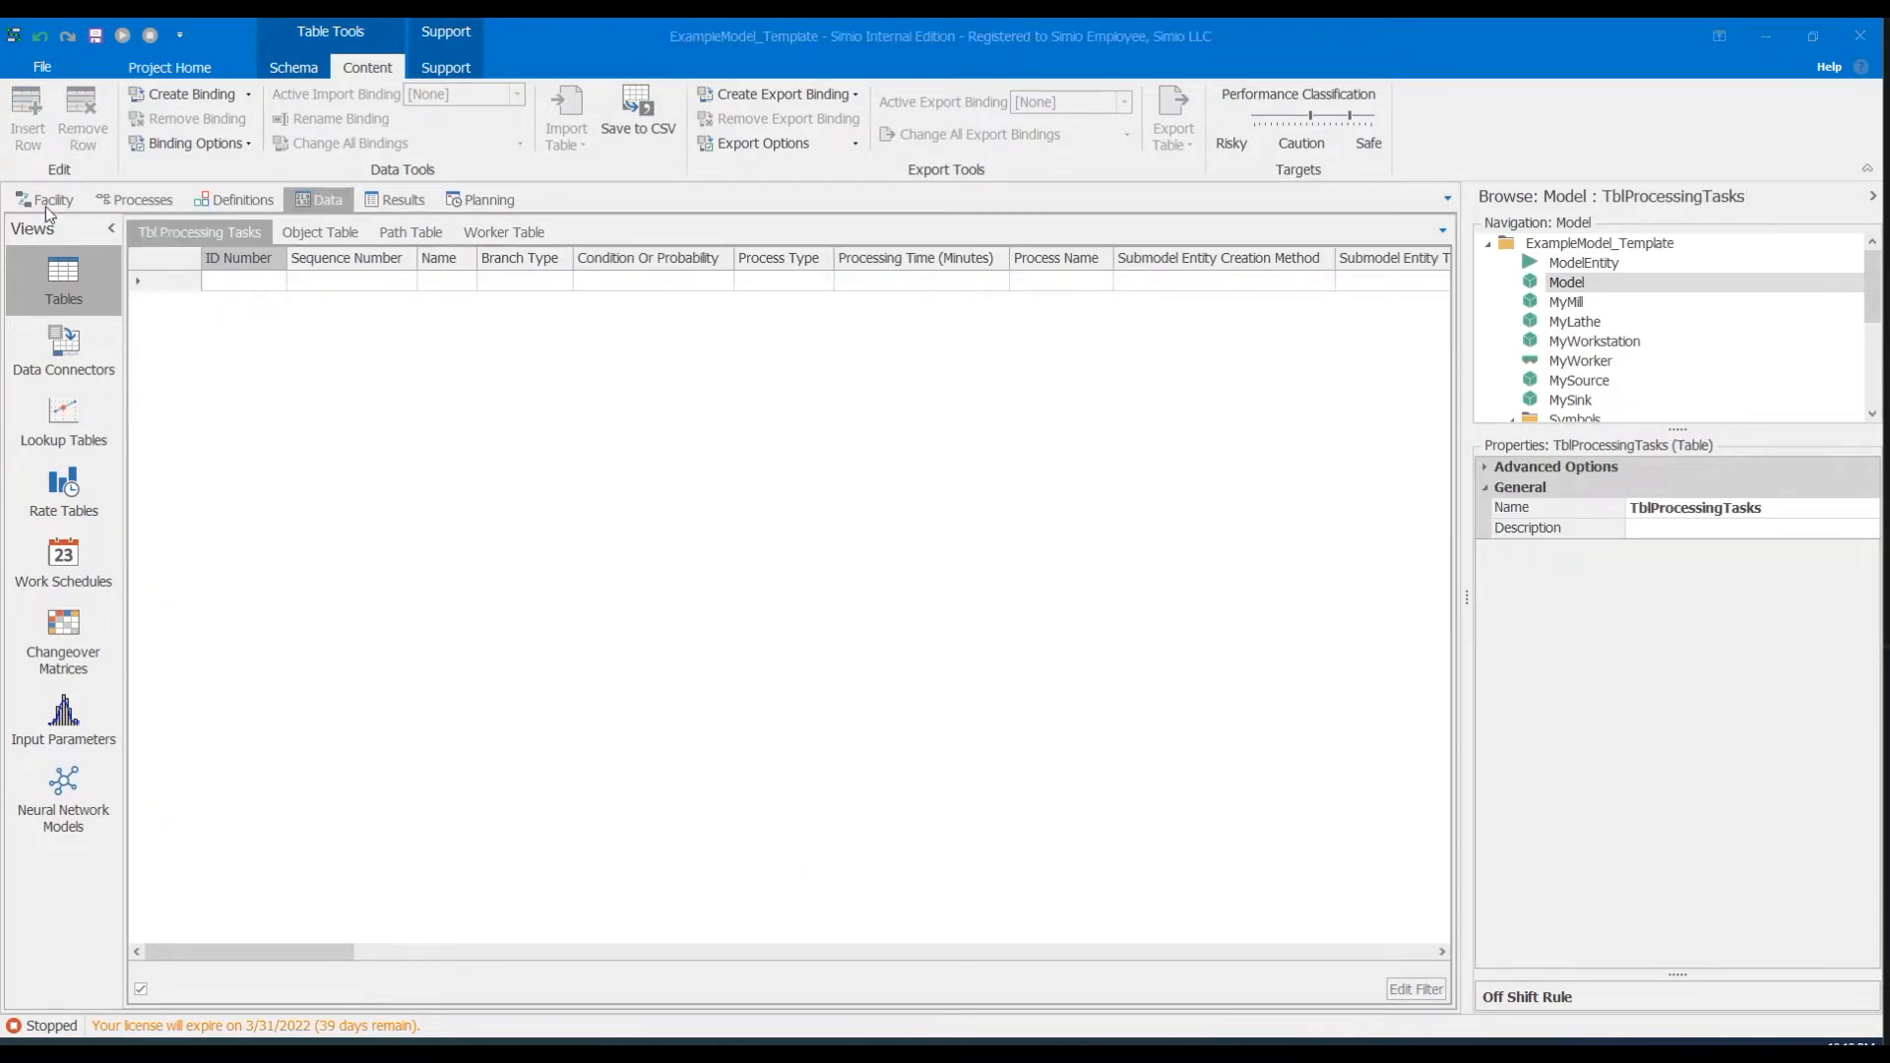
Delete the leftover nodes, the Part entity and the stacked box symbols from the facility layout.
click(935, 341)
key(Delete)
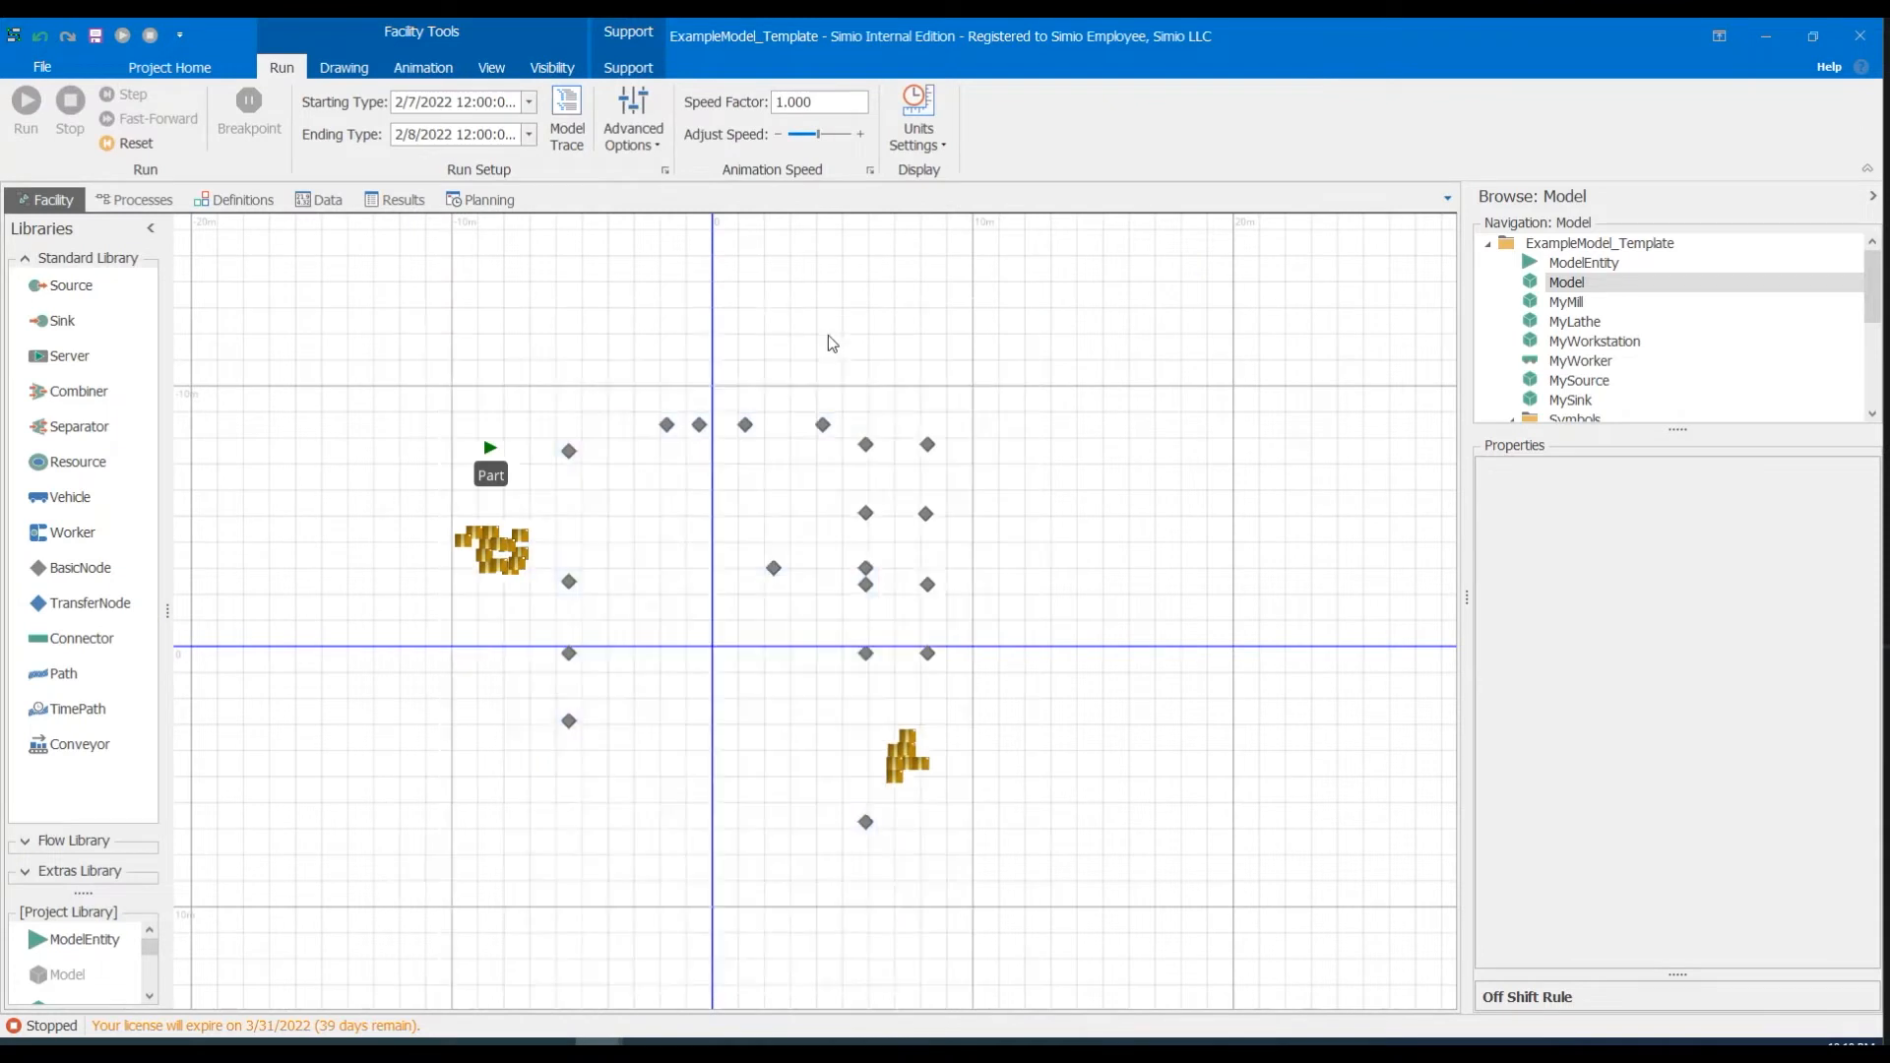
drag(388, 289, 984, 895)
key(Delete)
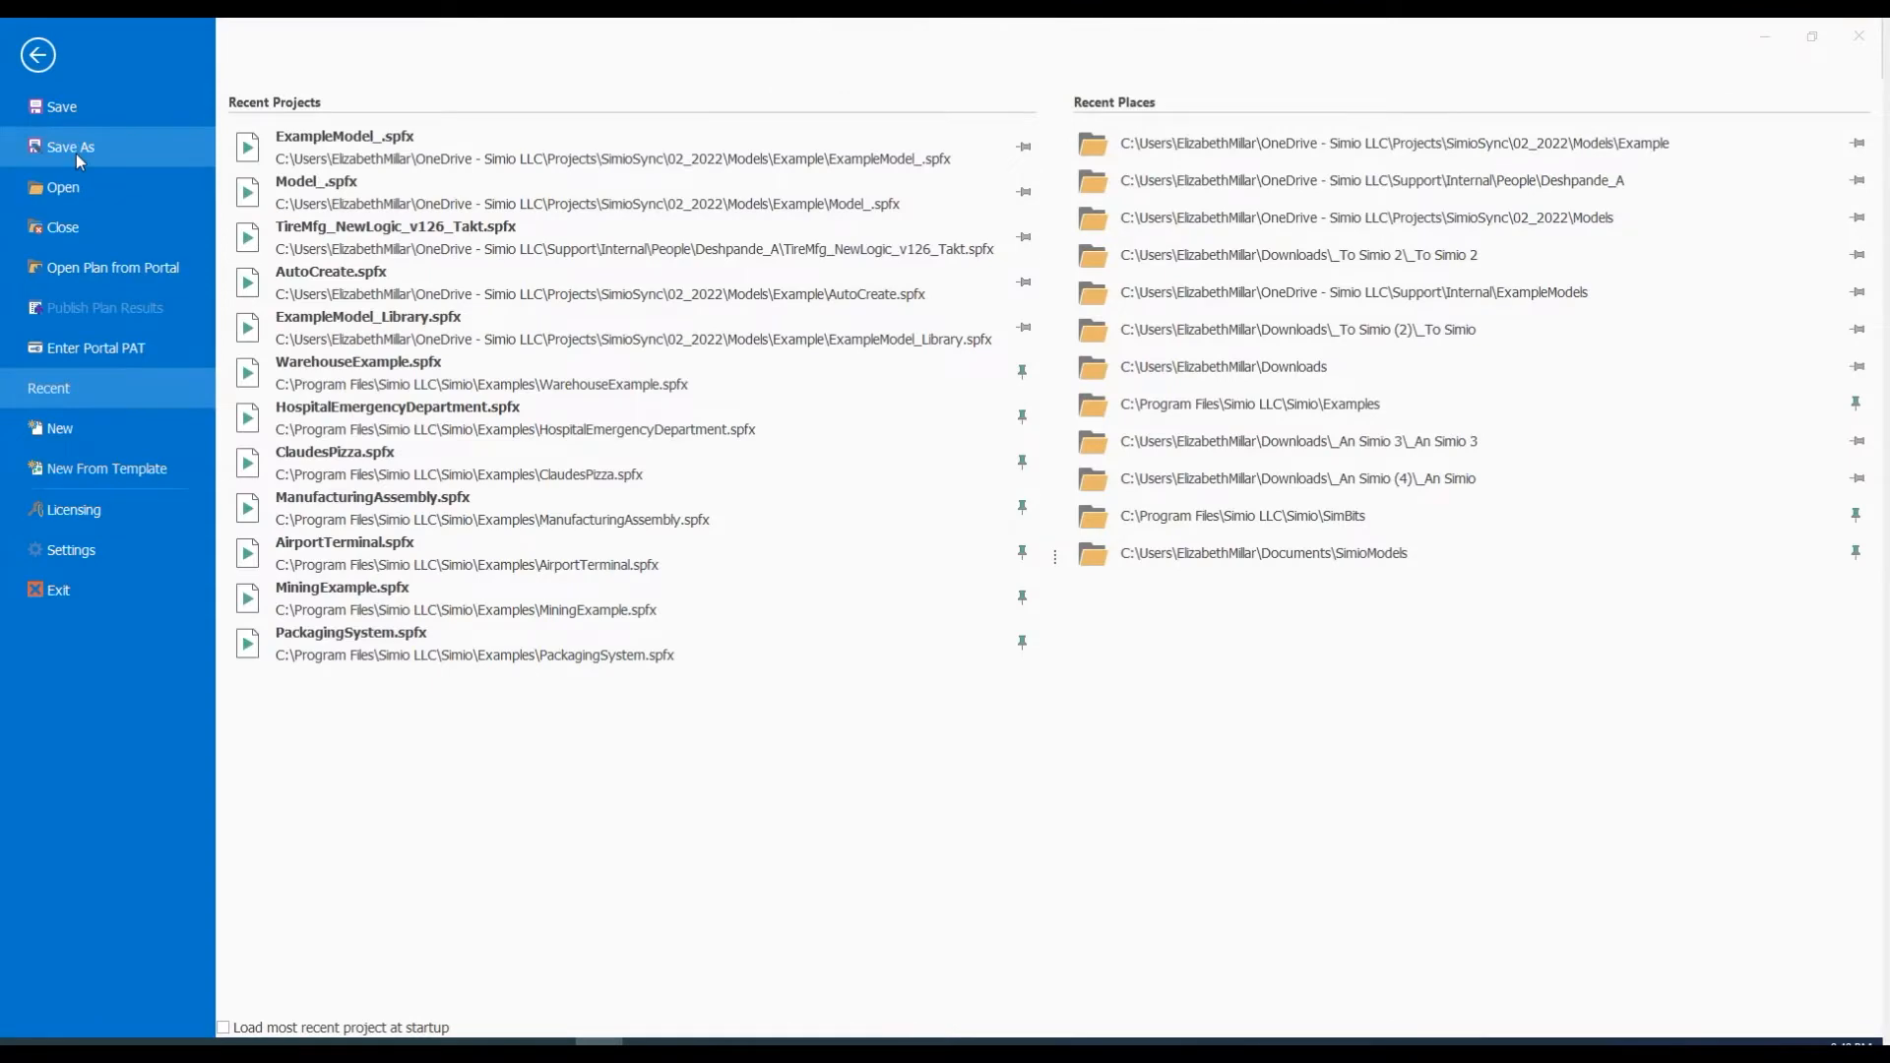
Save the emptied project as ExampleModel_Template.spfx in the Example folder and close it.
click(74, 154)
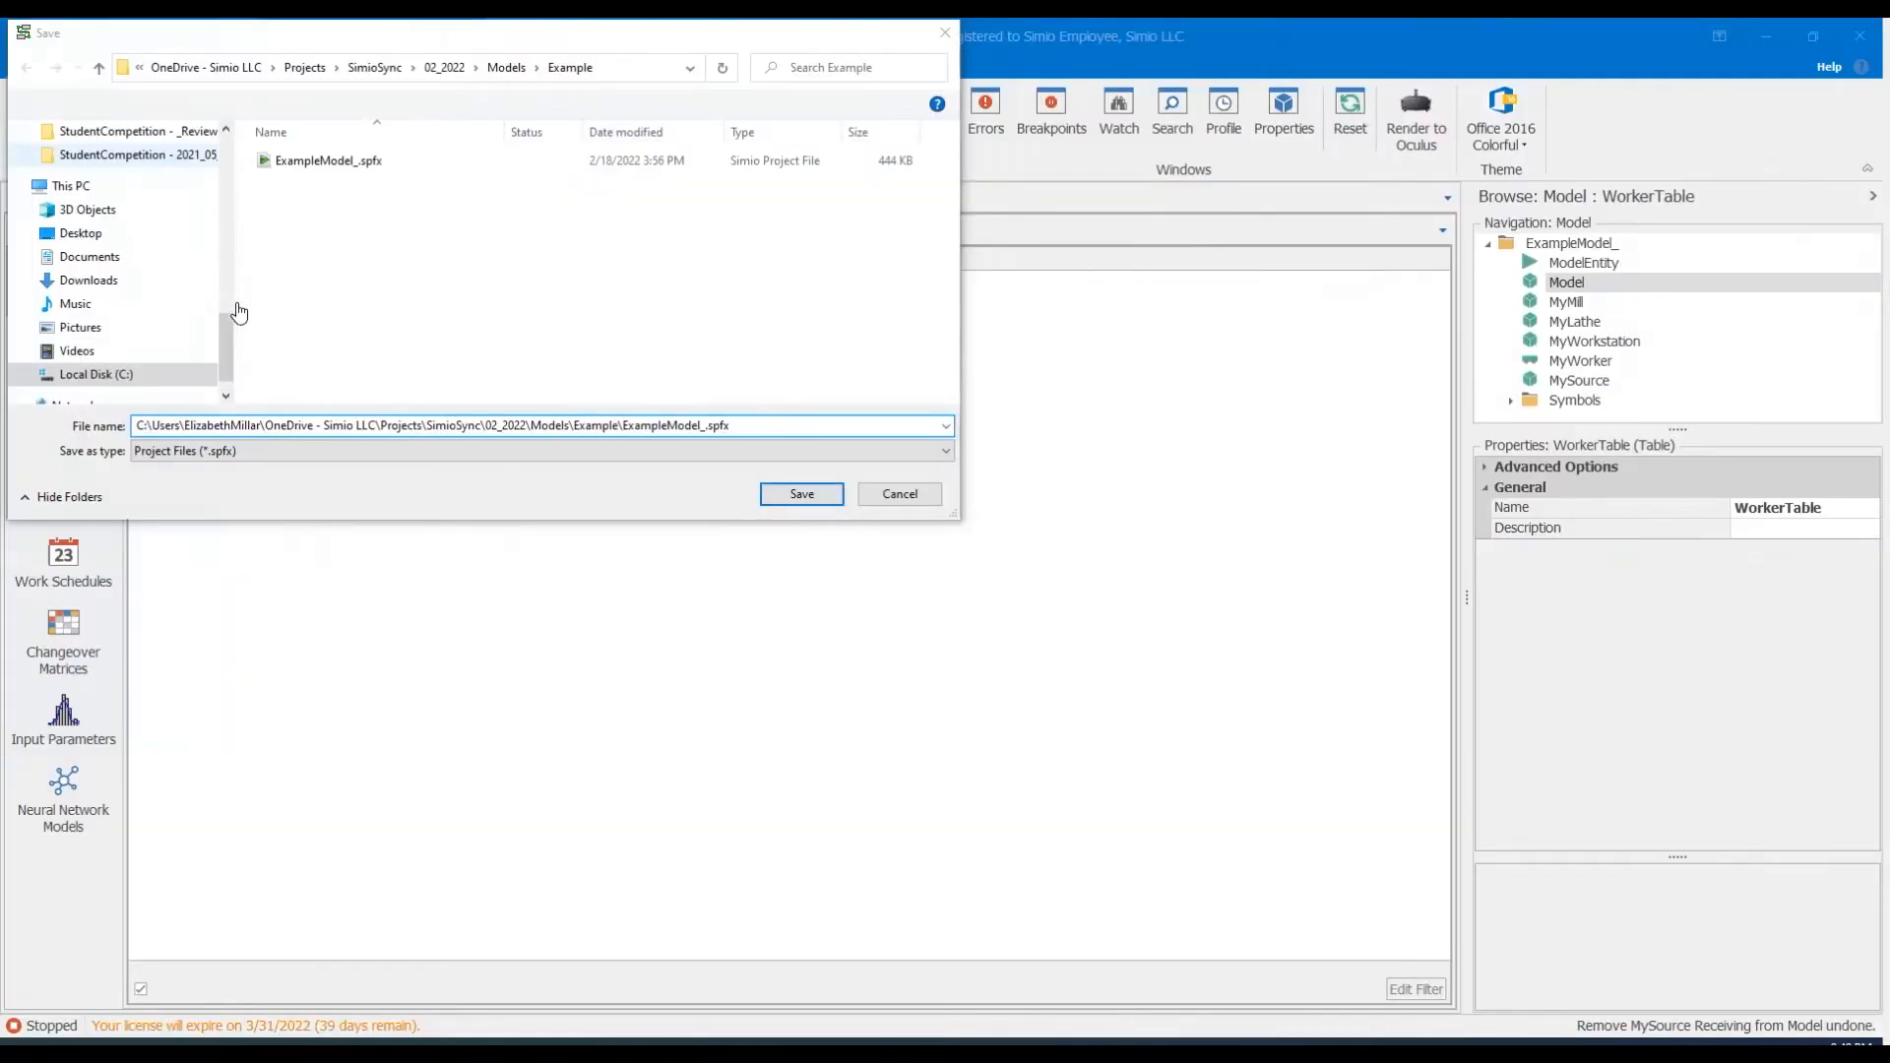
click(707, 426)
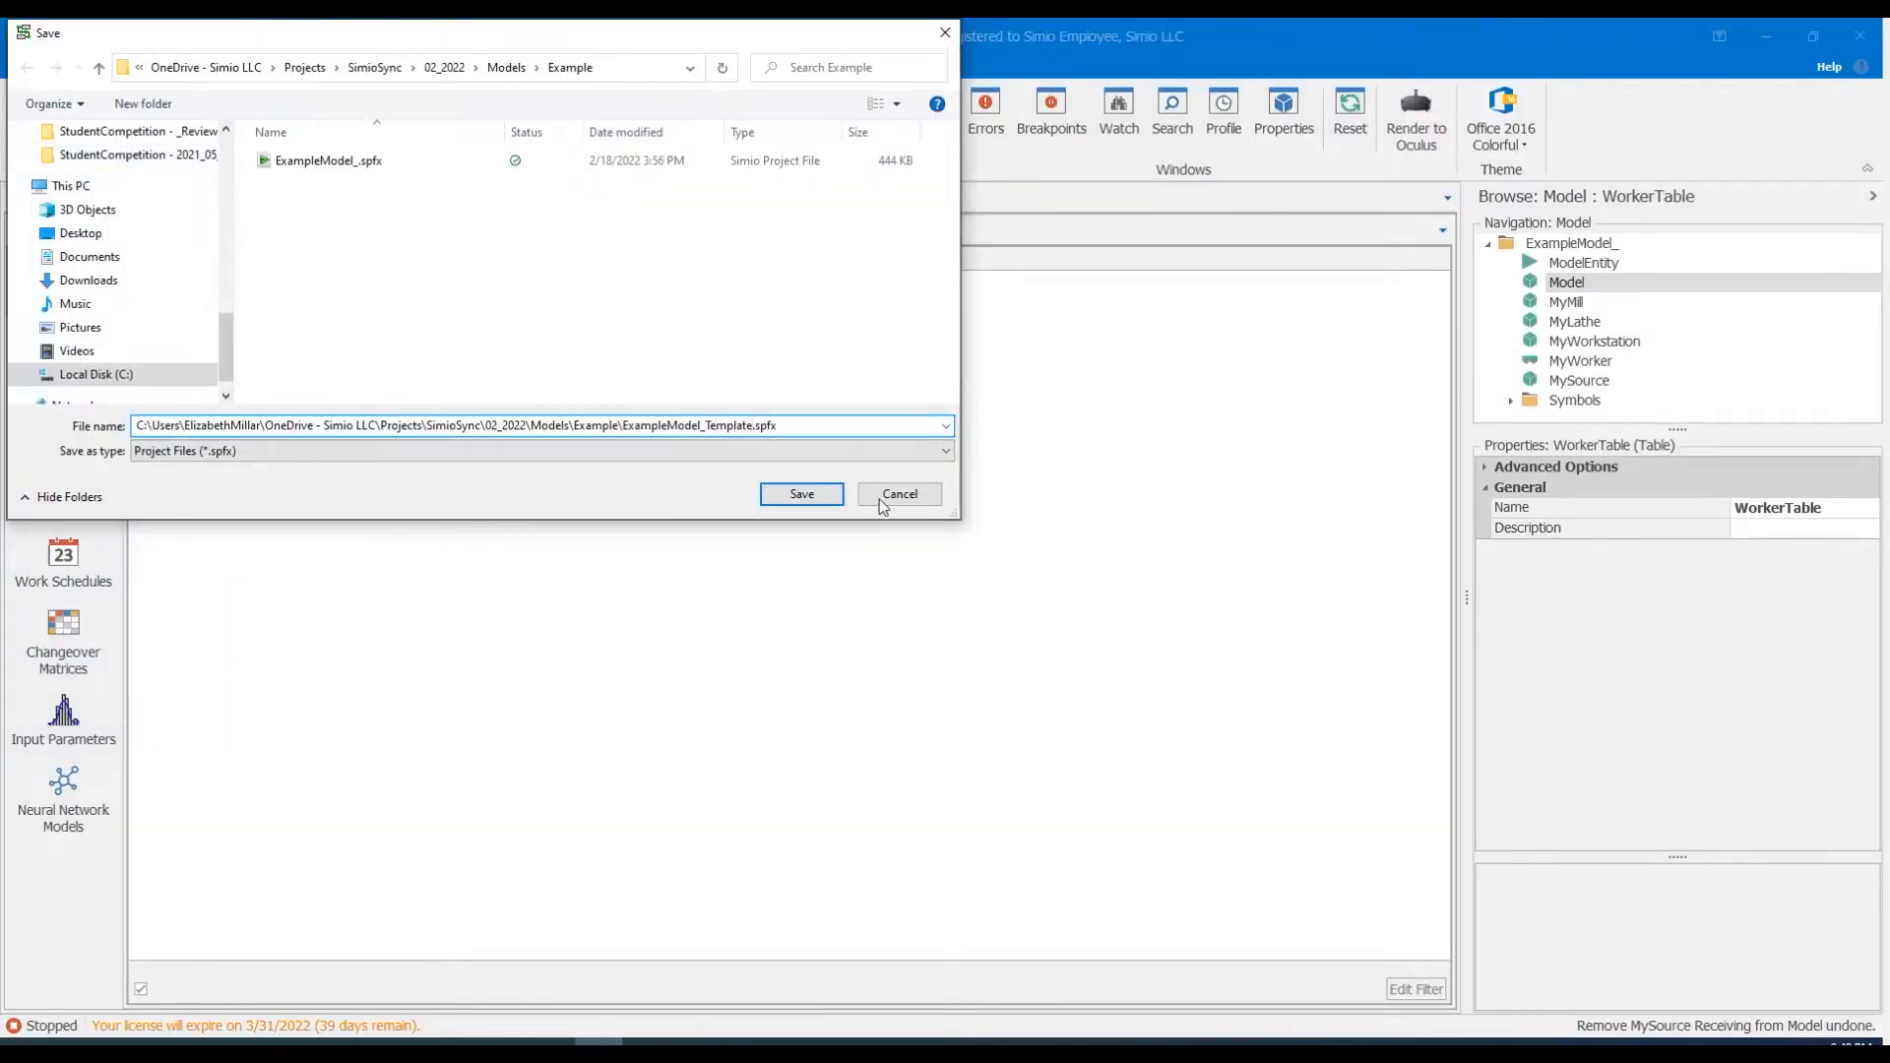
key(Return)
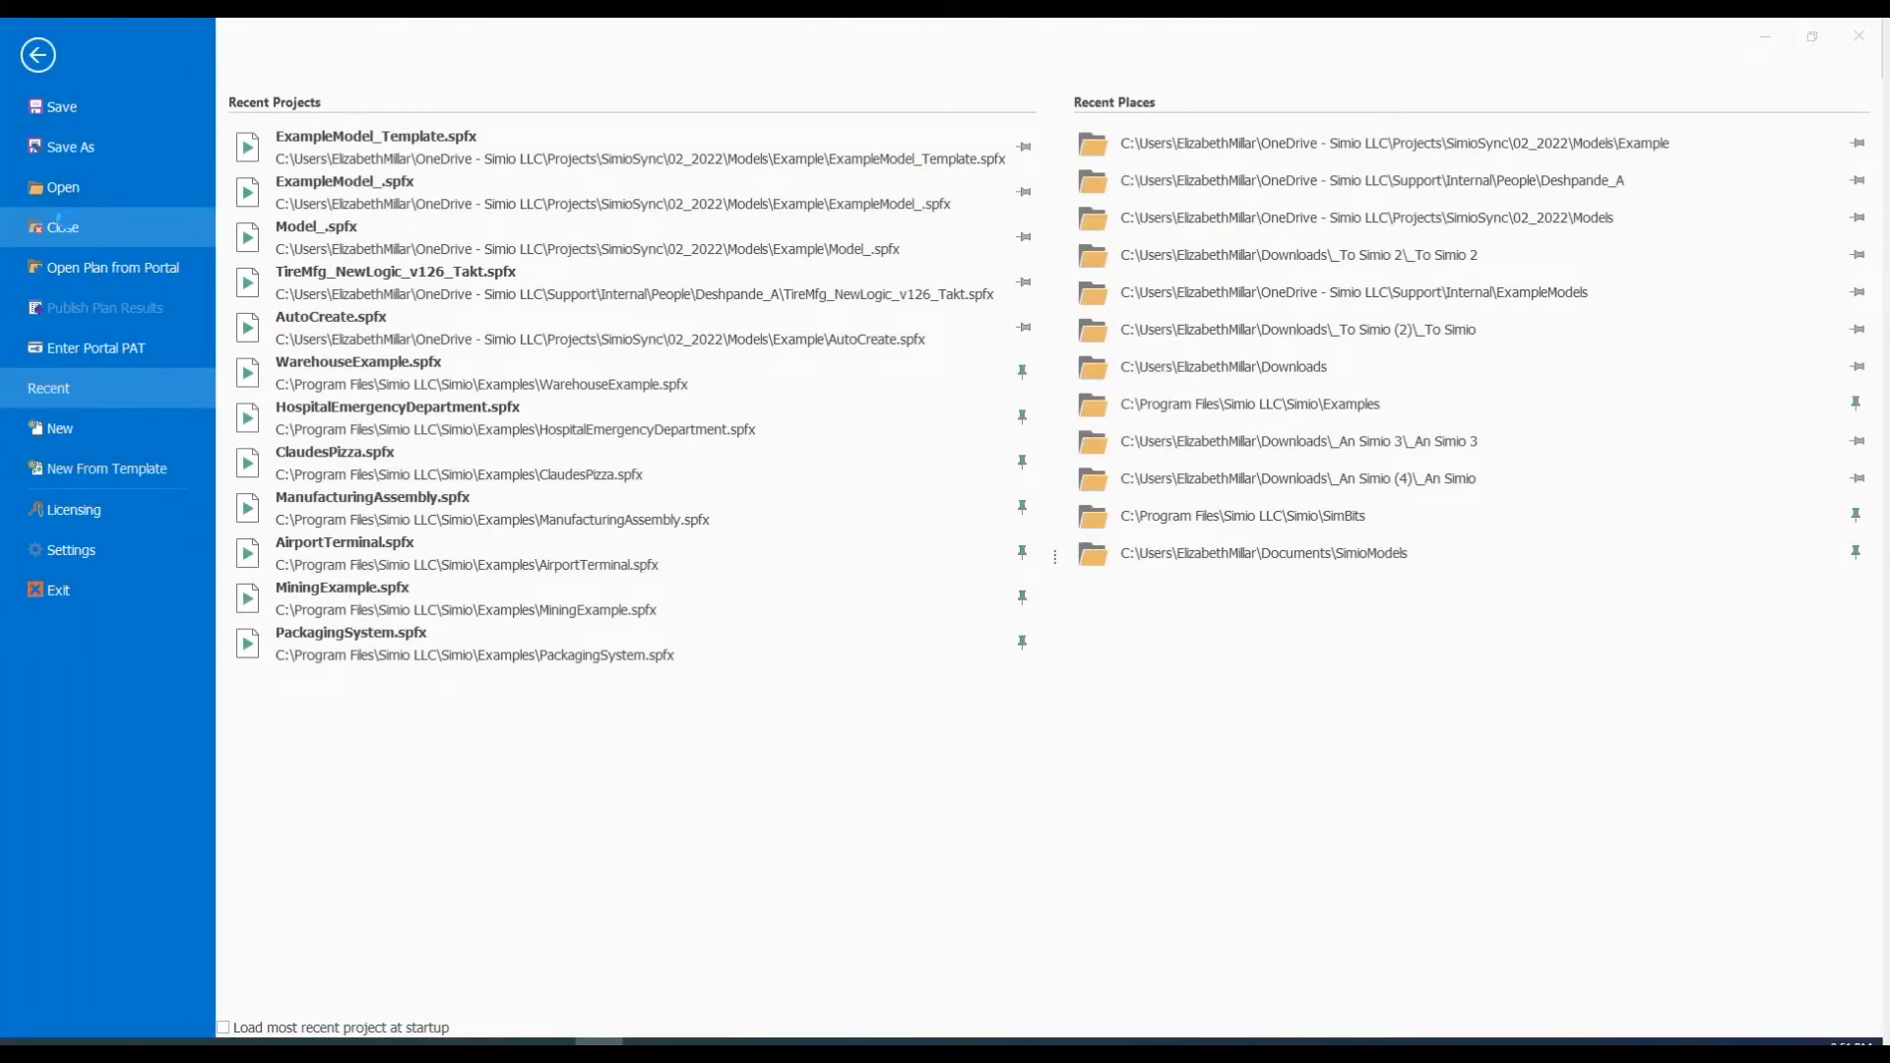
click(59, 227)
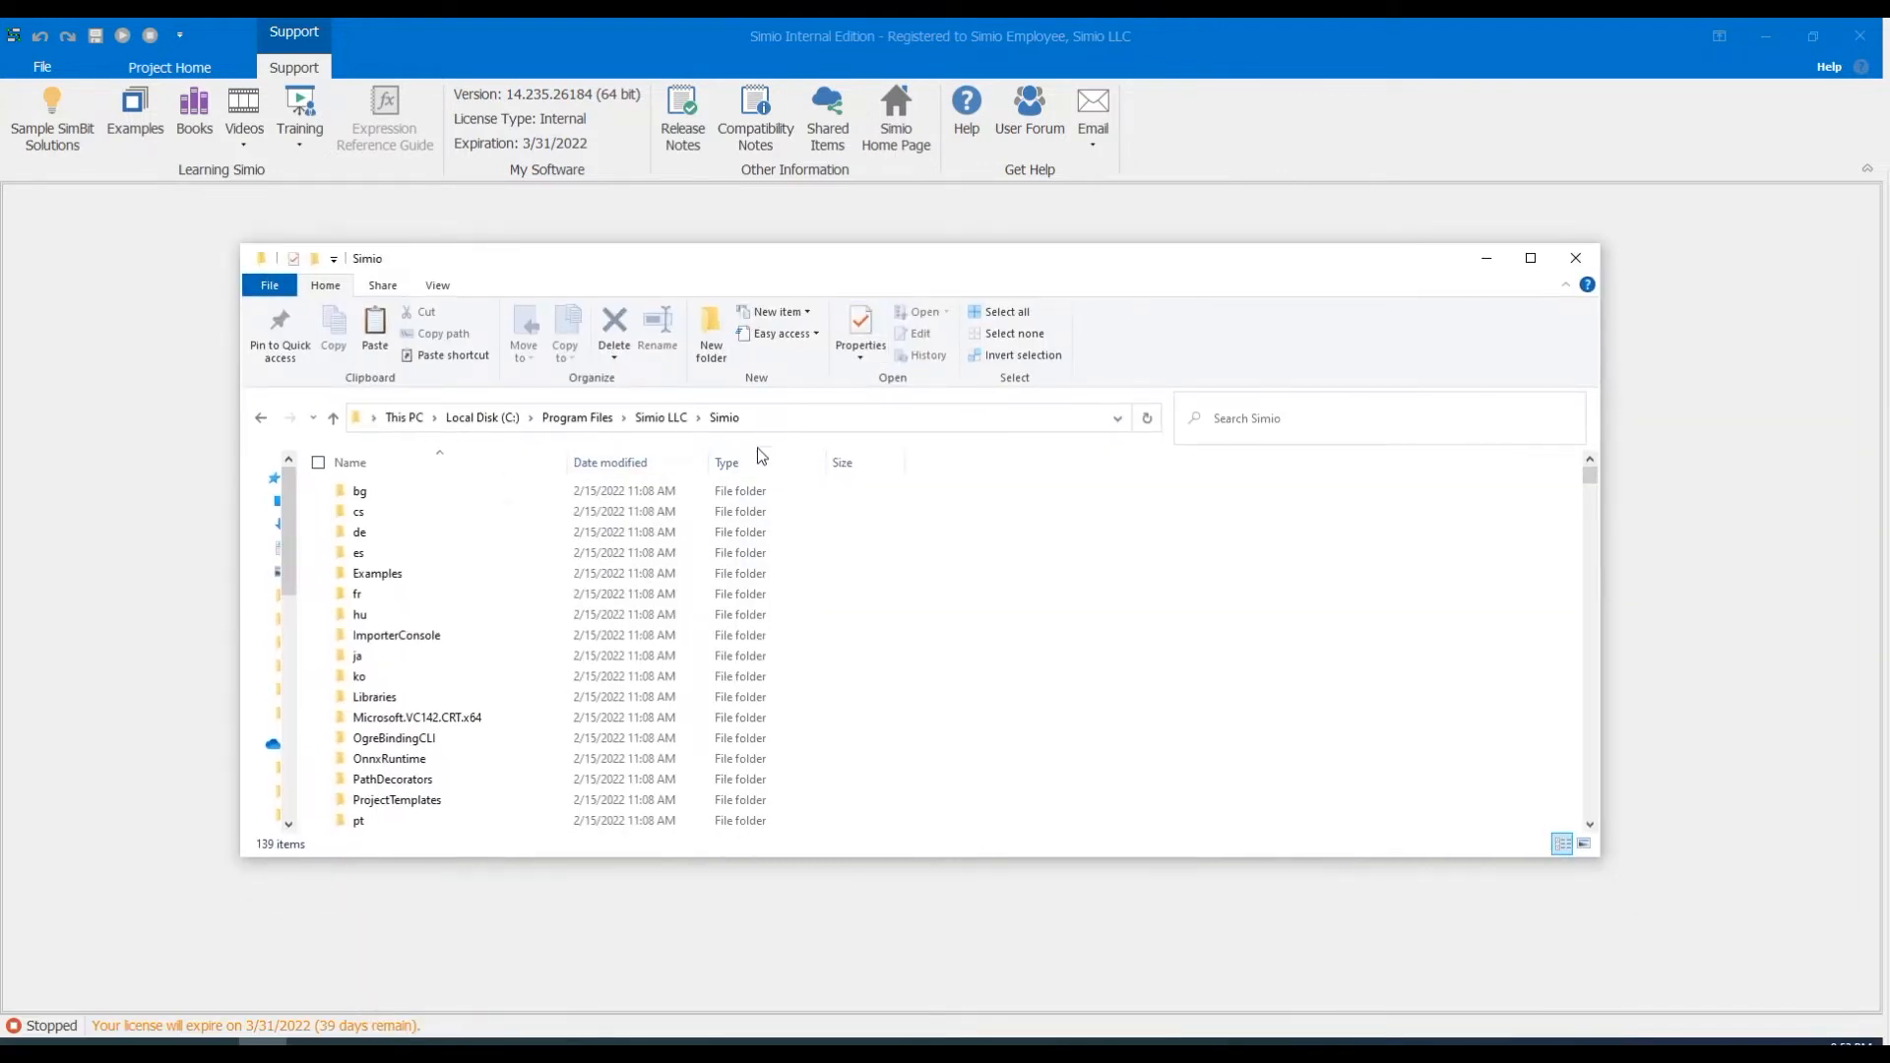
Switch to File Explorer and paste the copied template project into Simio's ProjectTemplates folder.
scroll(482, 645, down, 3)
double_click(452, 628)
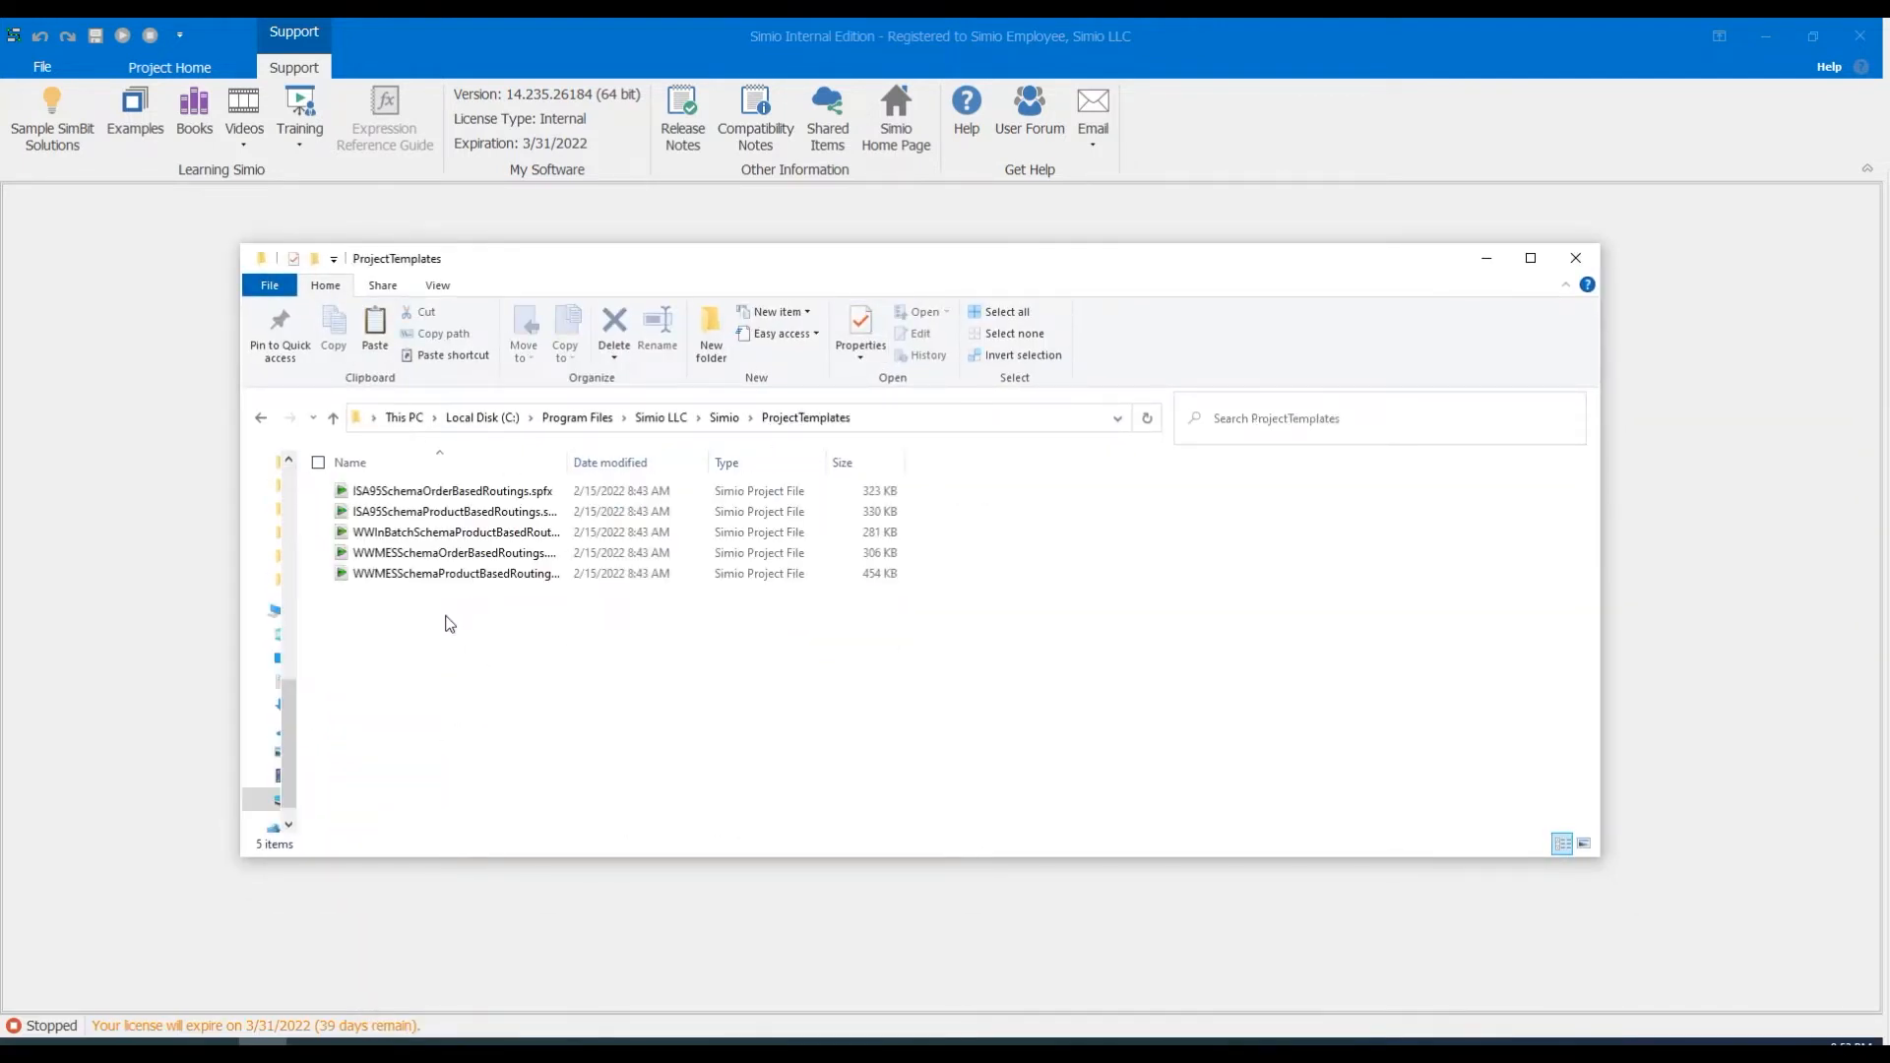
key(ctrl+v)
click(550, 407)
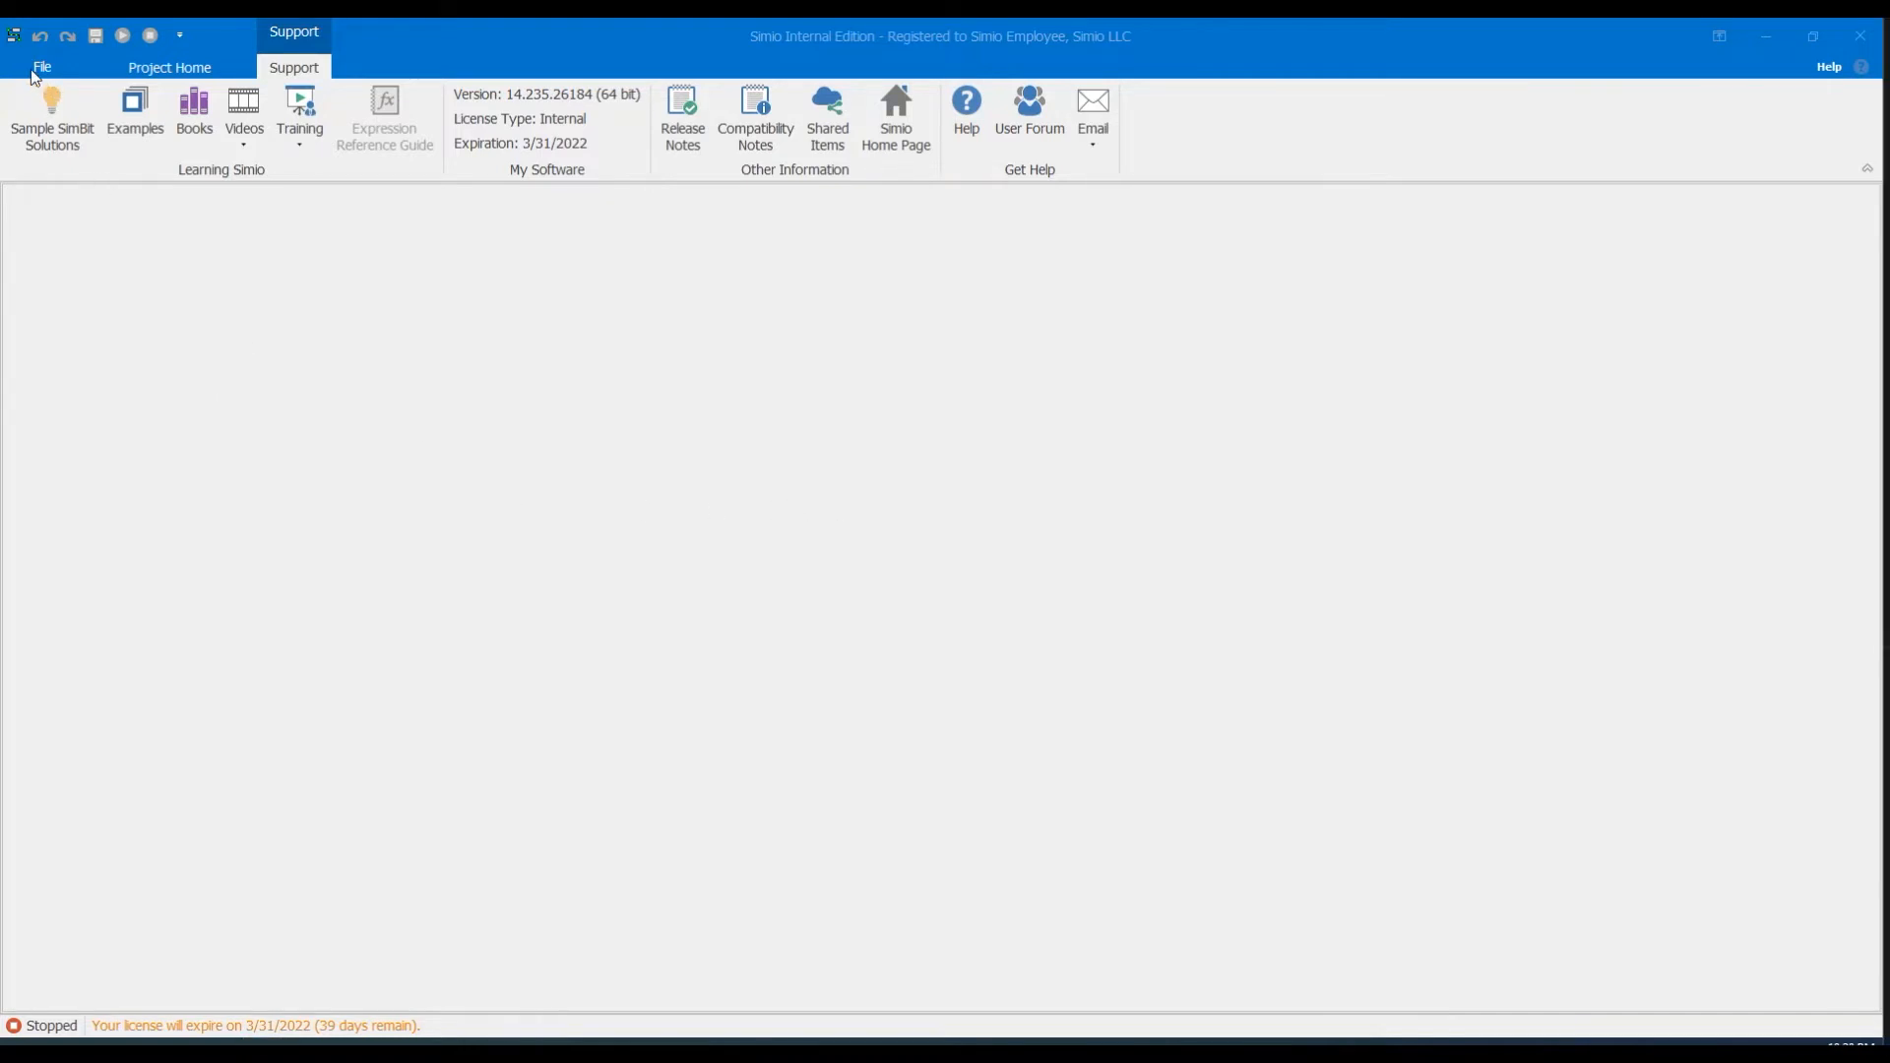
Create a new project from the ExampleModel_Template template.
click(40, 67)
click(98, 468)
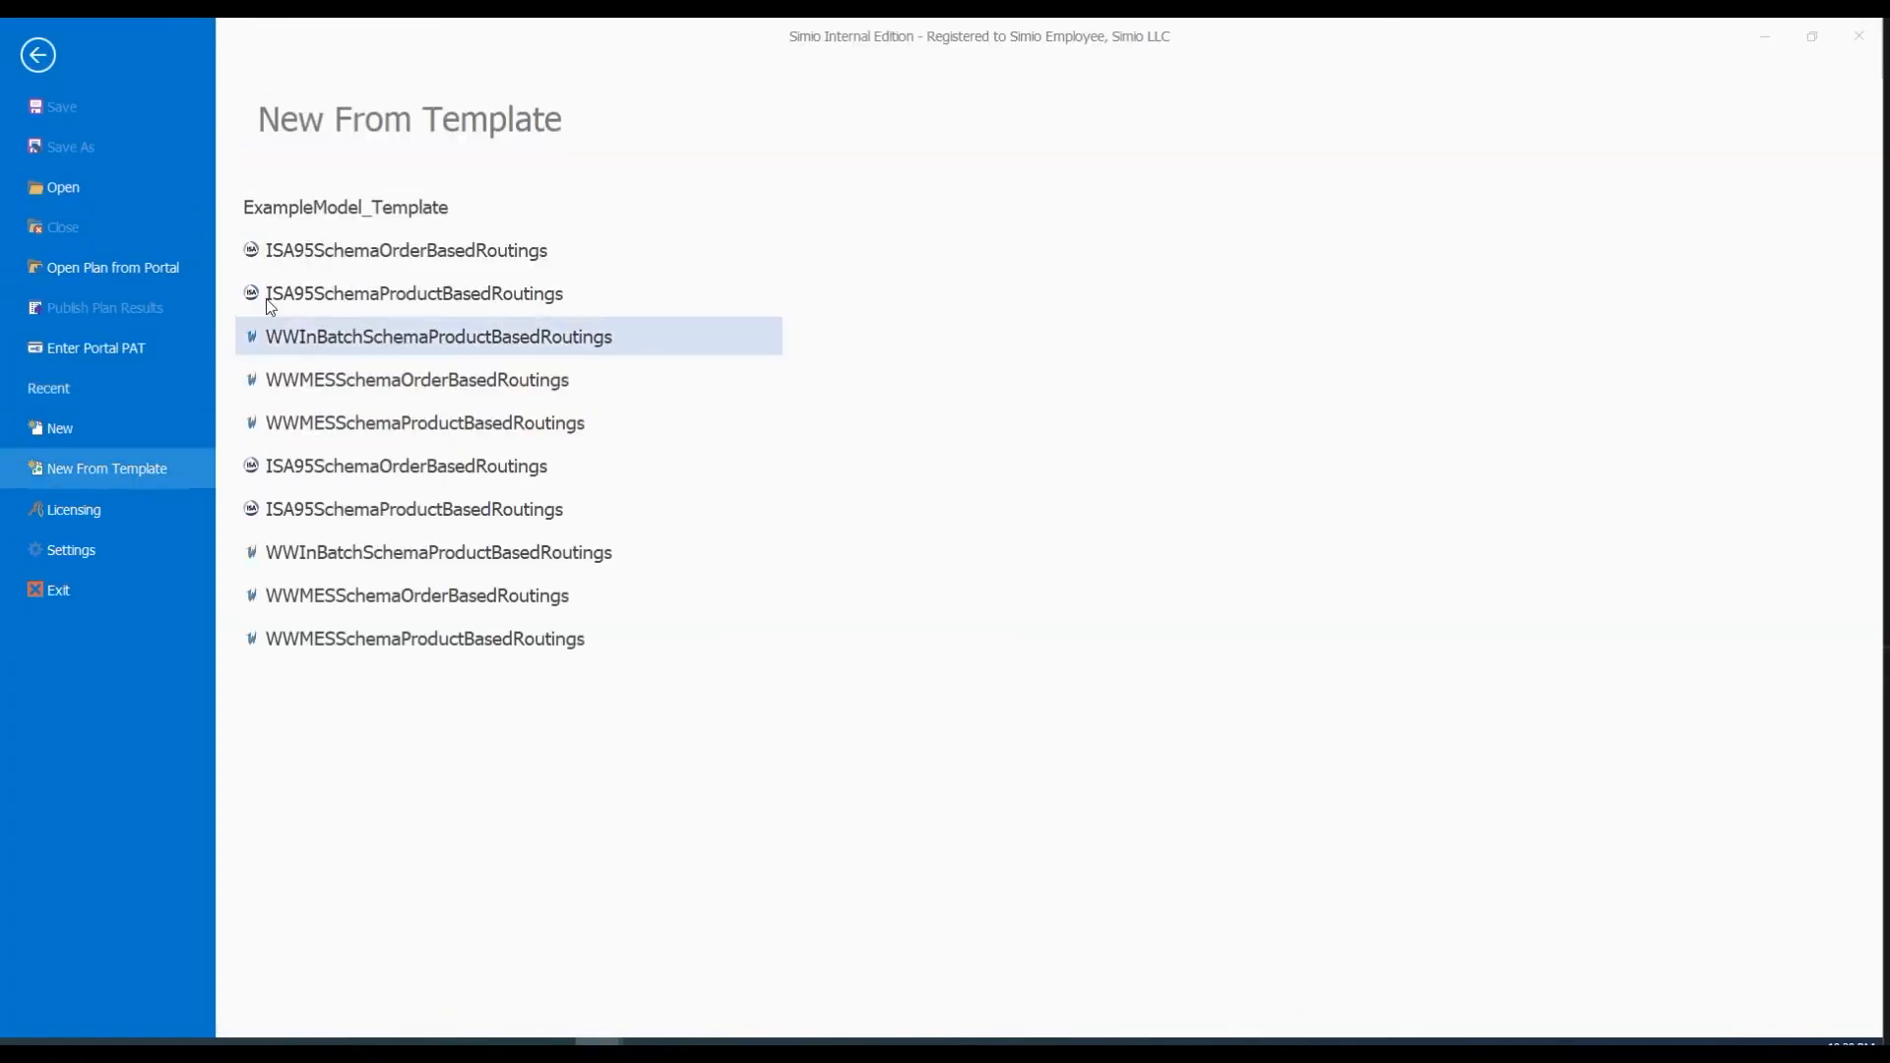
click(439, 222)
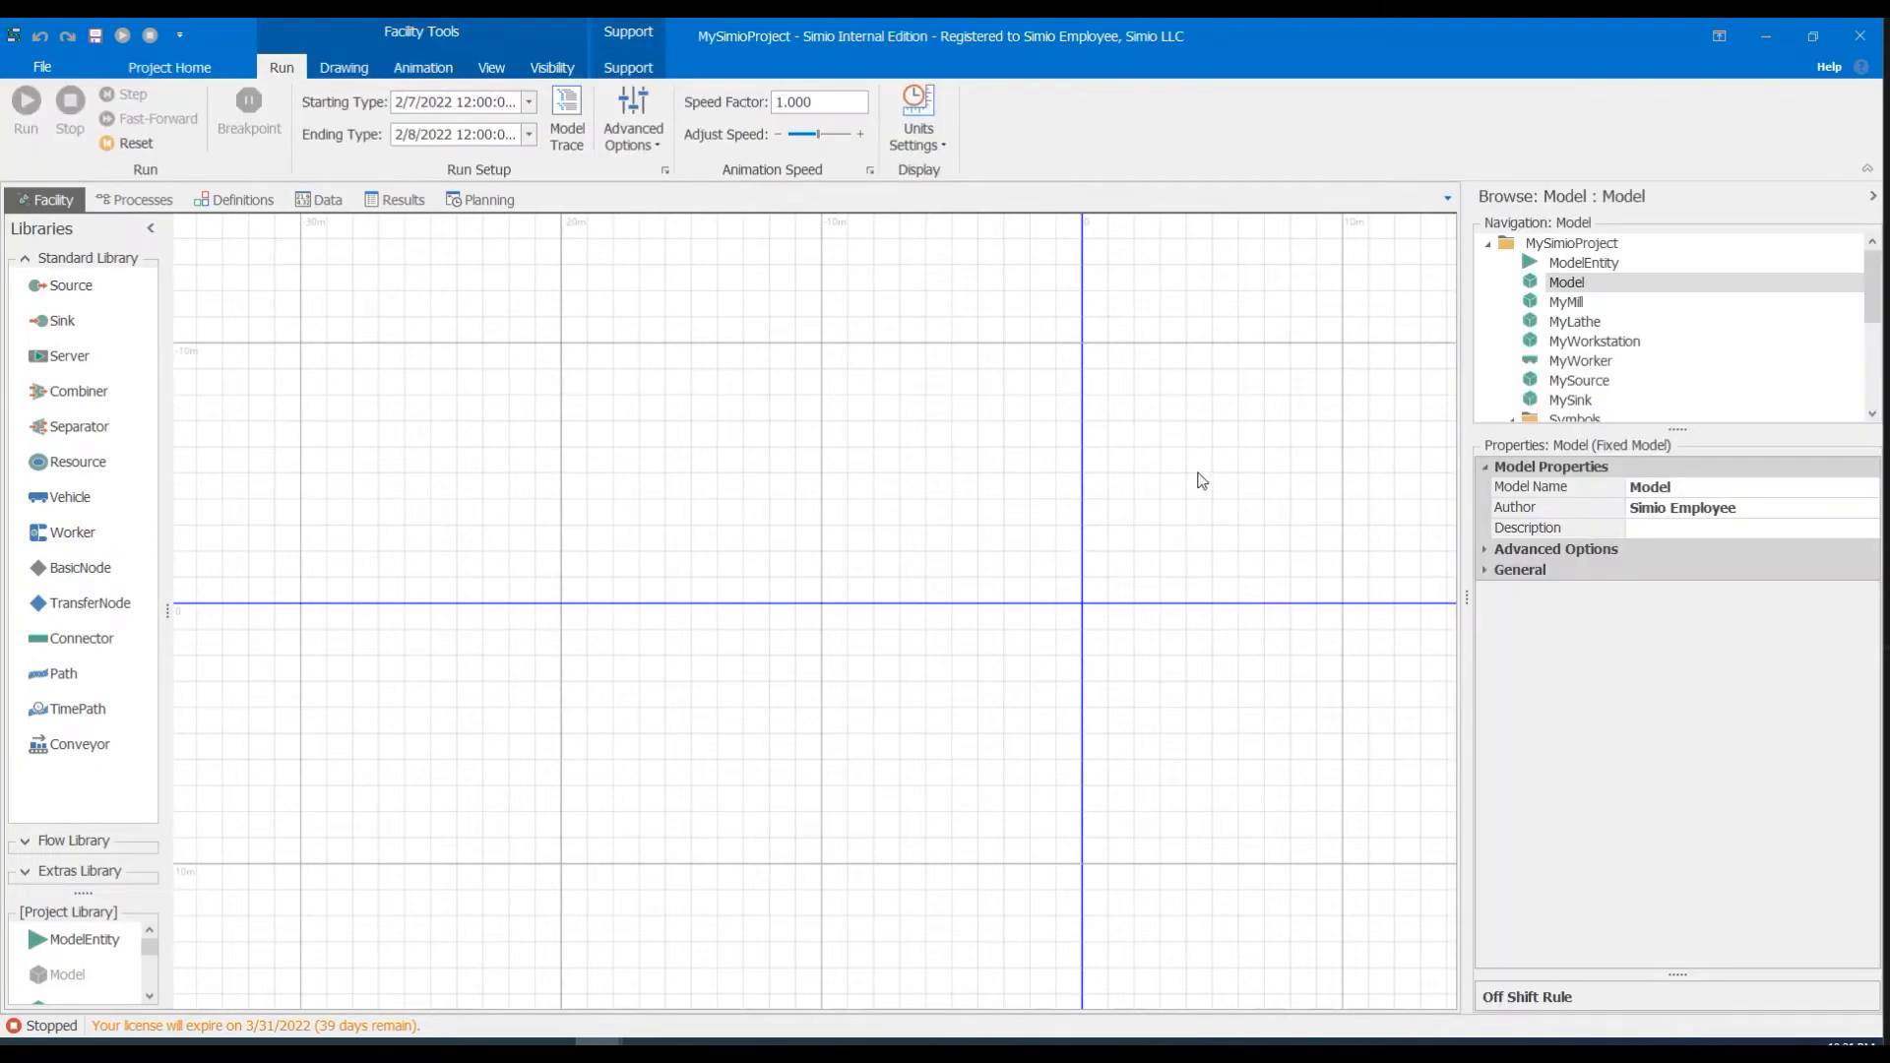
Create a CSV Data Importer binding for the TblProcessingTasks table, keeping the default header and separator settings.
click(319, 200)
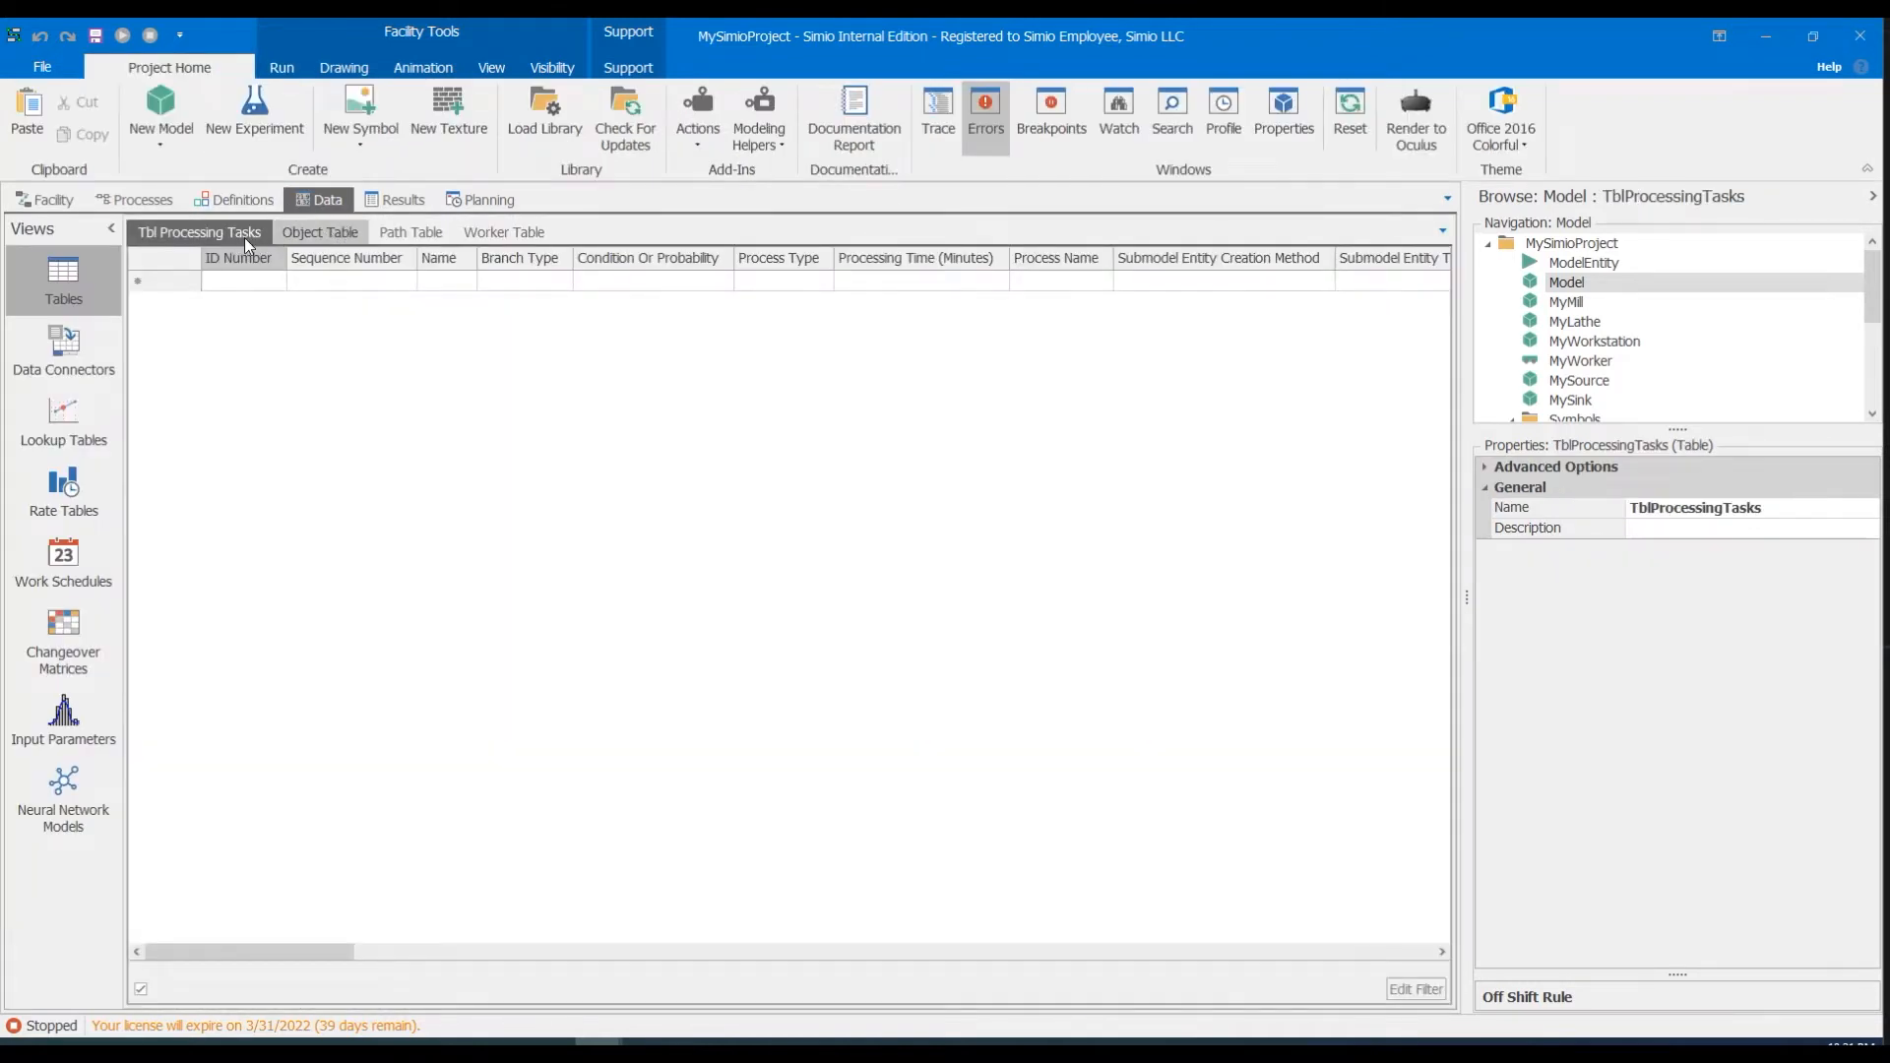
click(245, 239)
click(222, 96)
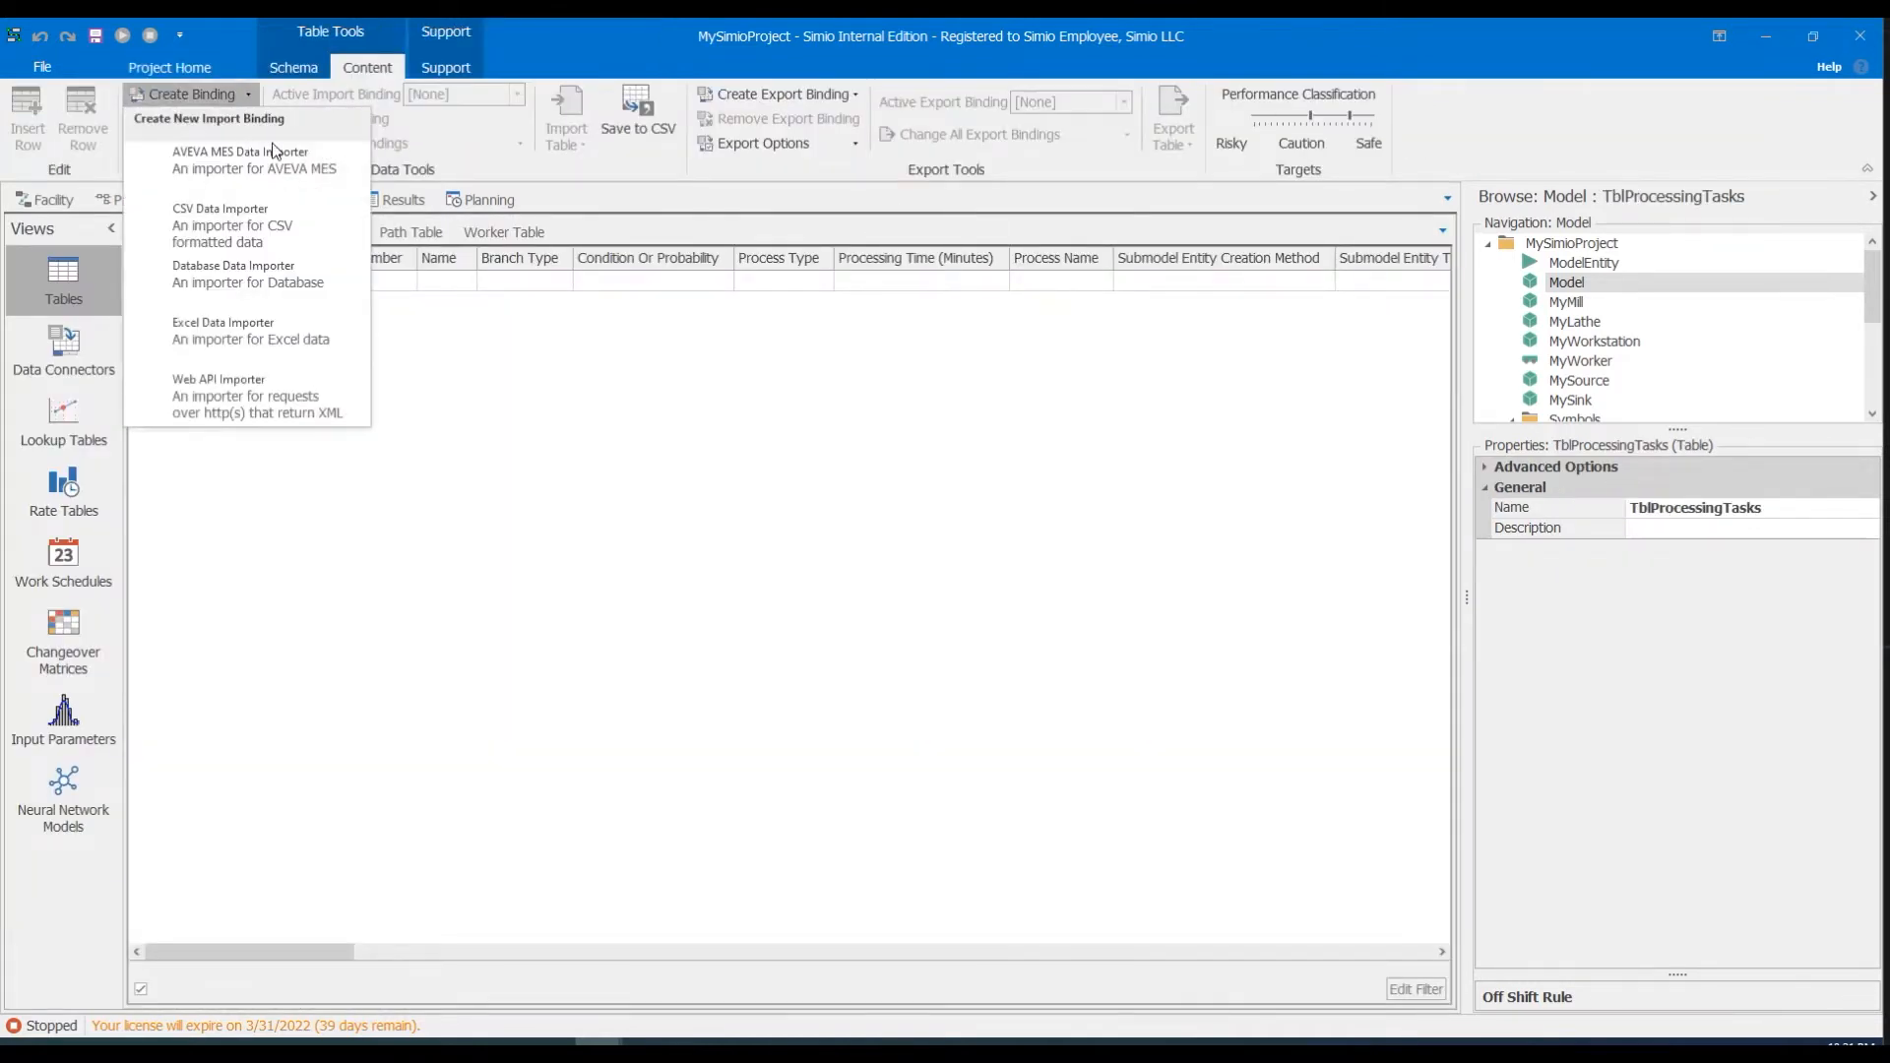
click(227, 226)
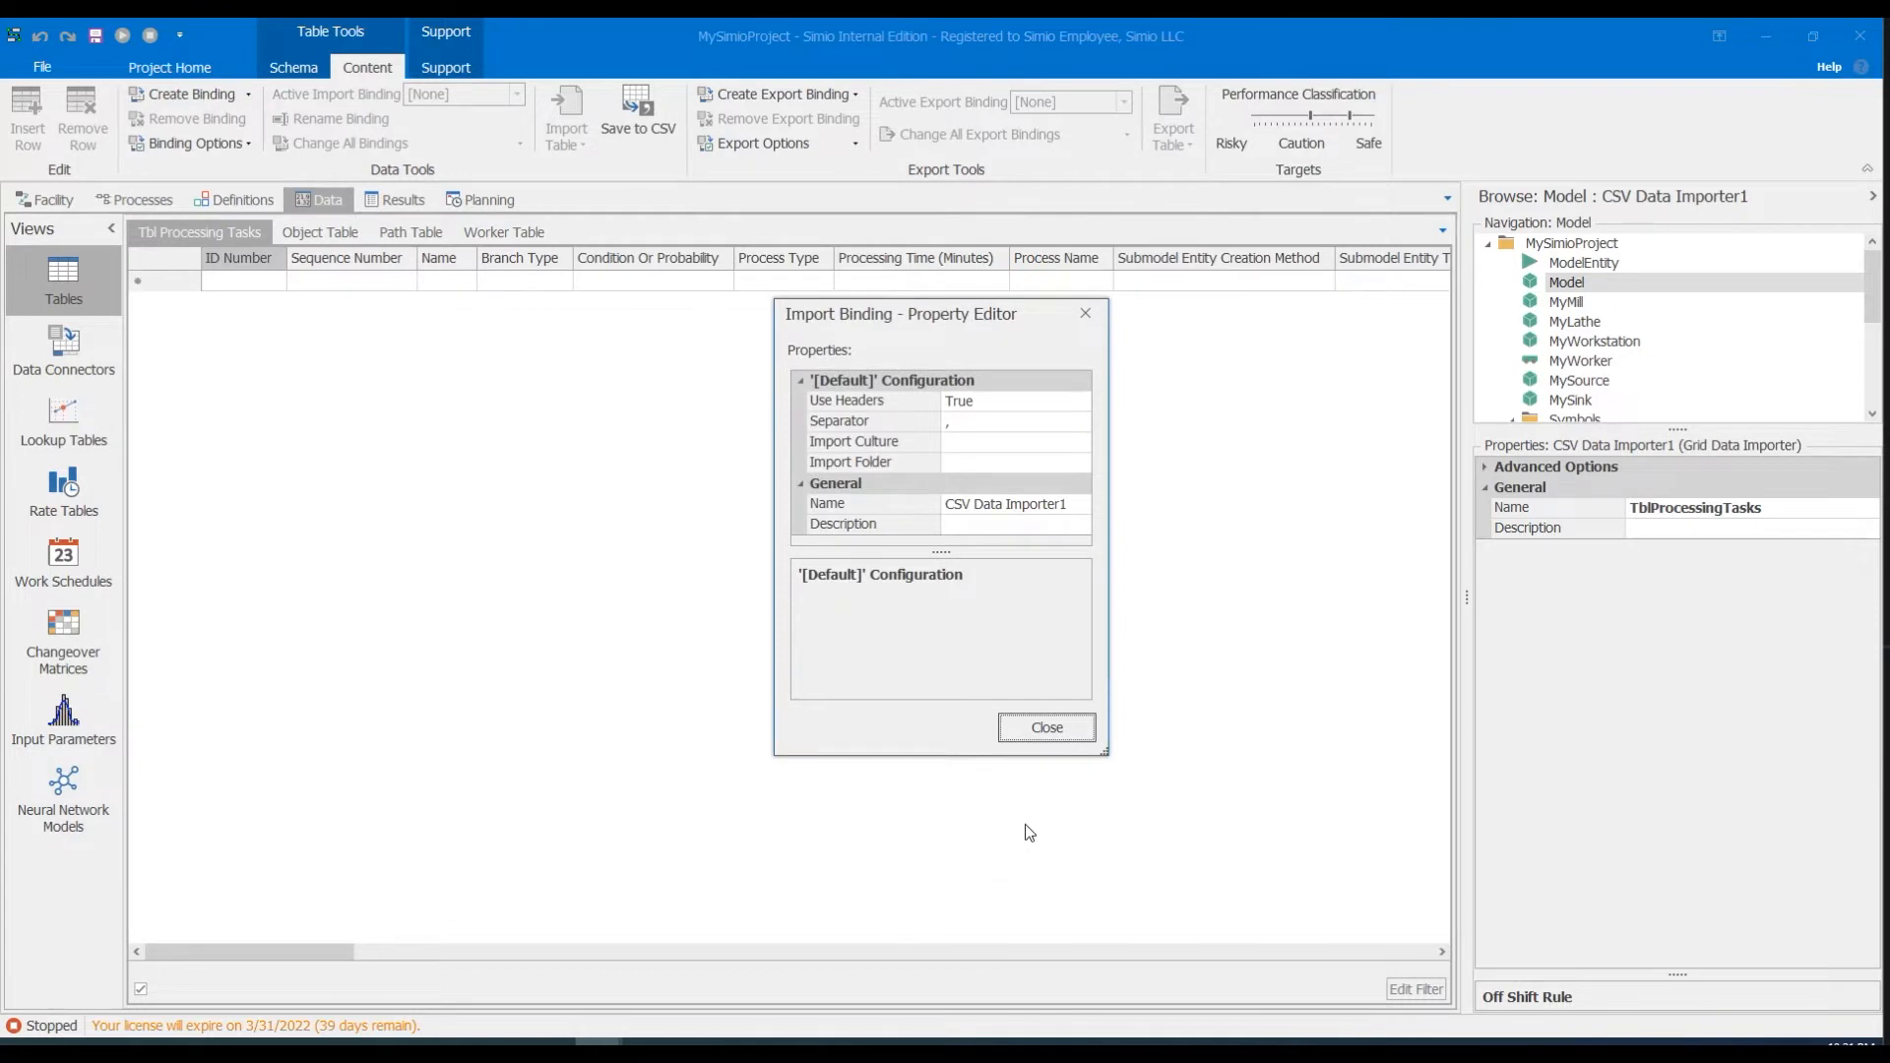
click(1050, 730)
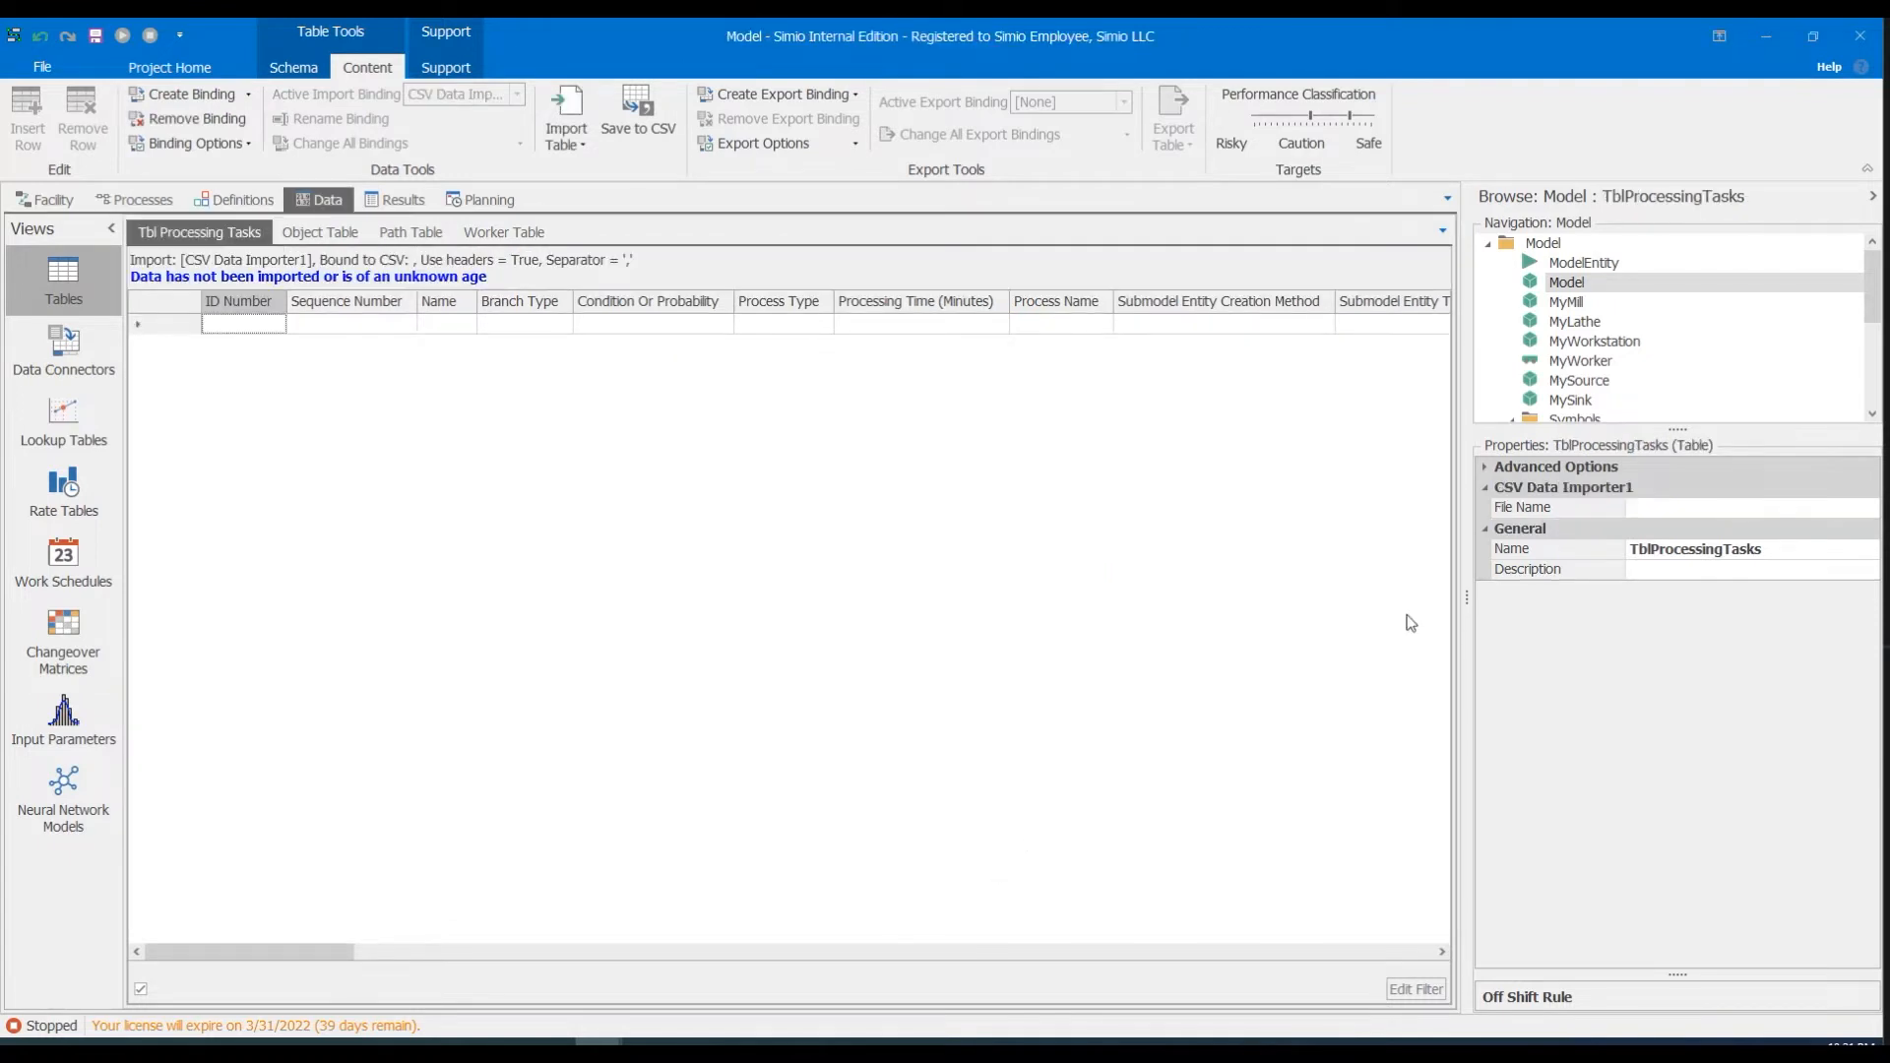
Bind TblProcessingTasks to TblProcessingTasks.csv and import its data.
click(1856, 508)
click(1854, 508)
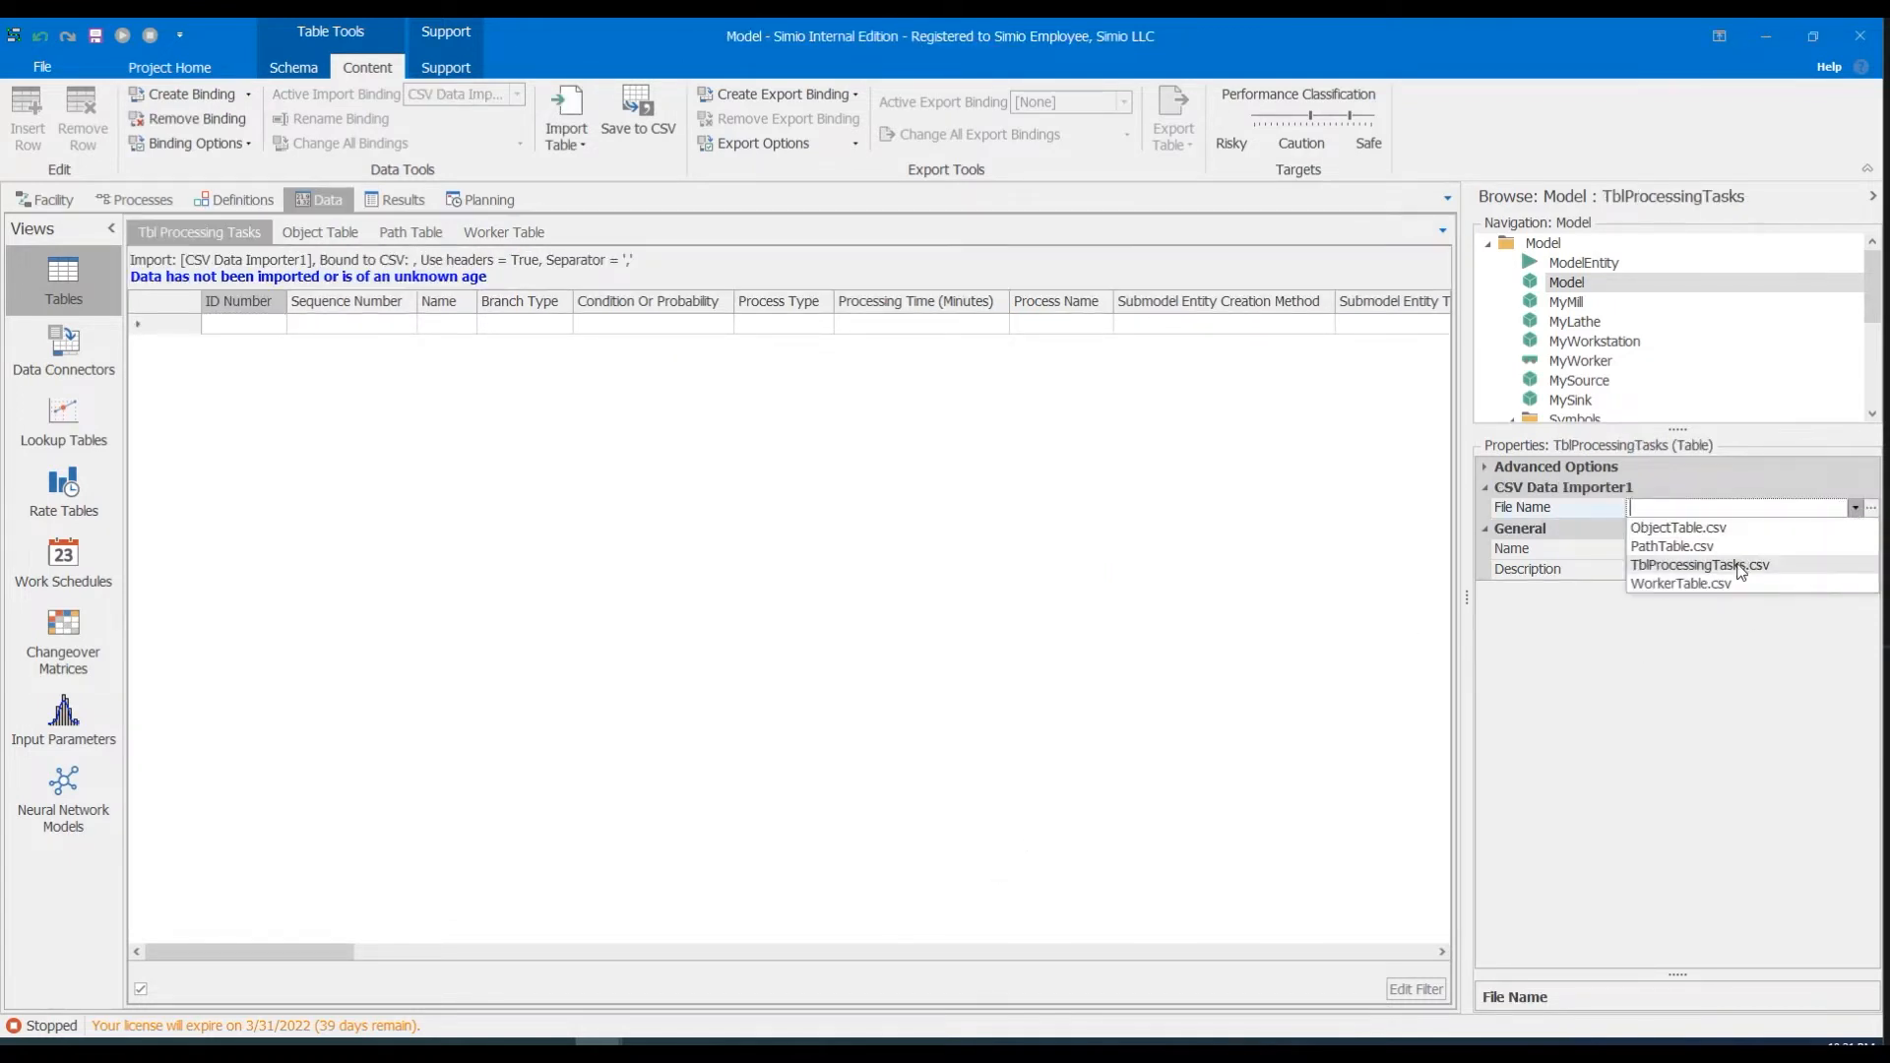
click(1700, 565)
click(567, 98)
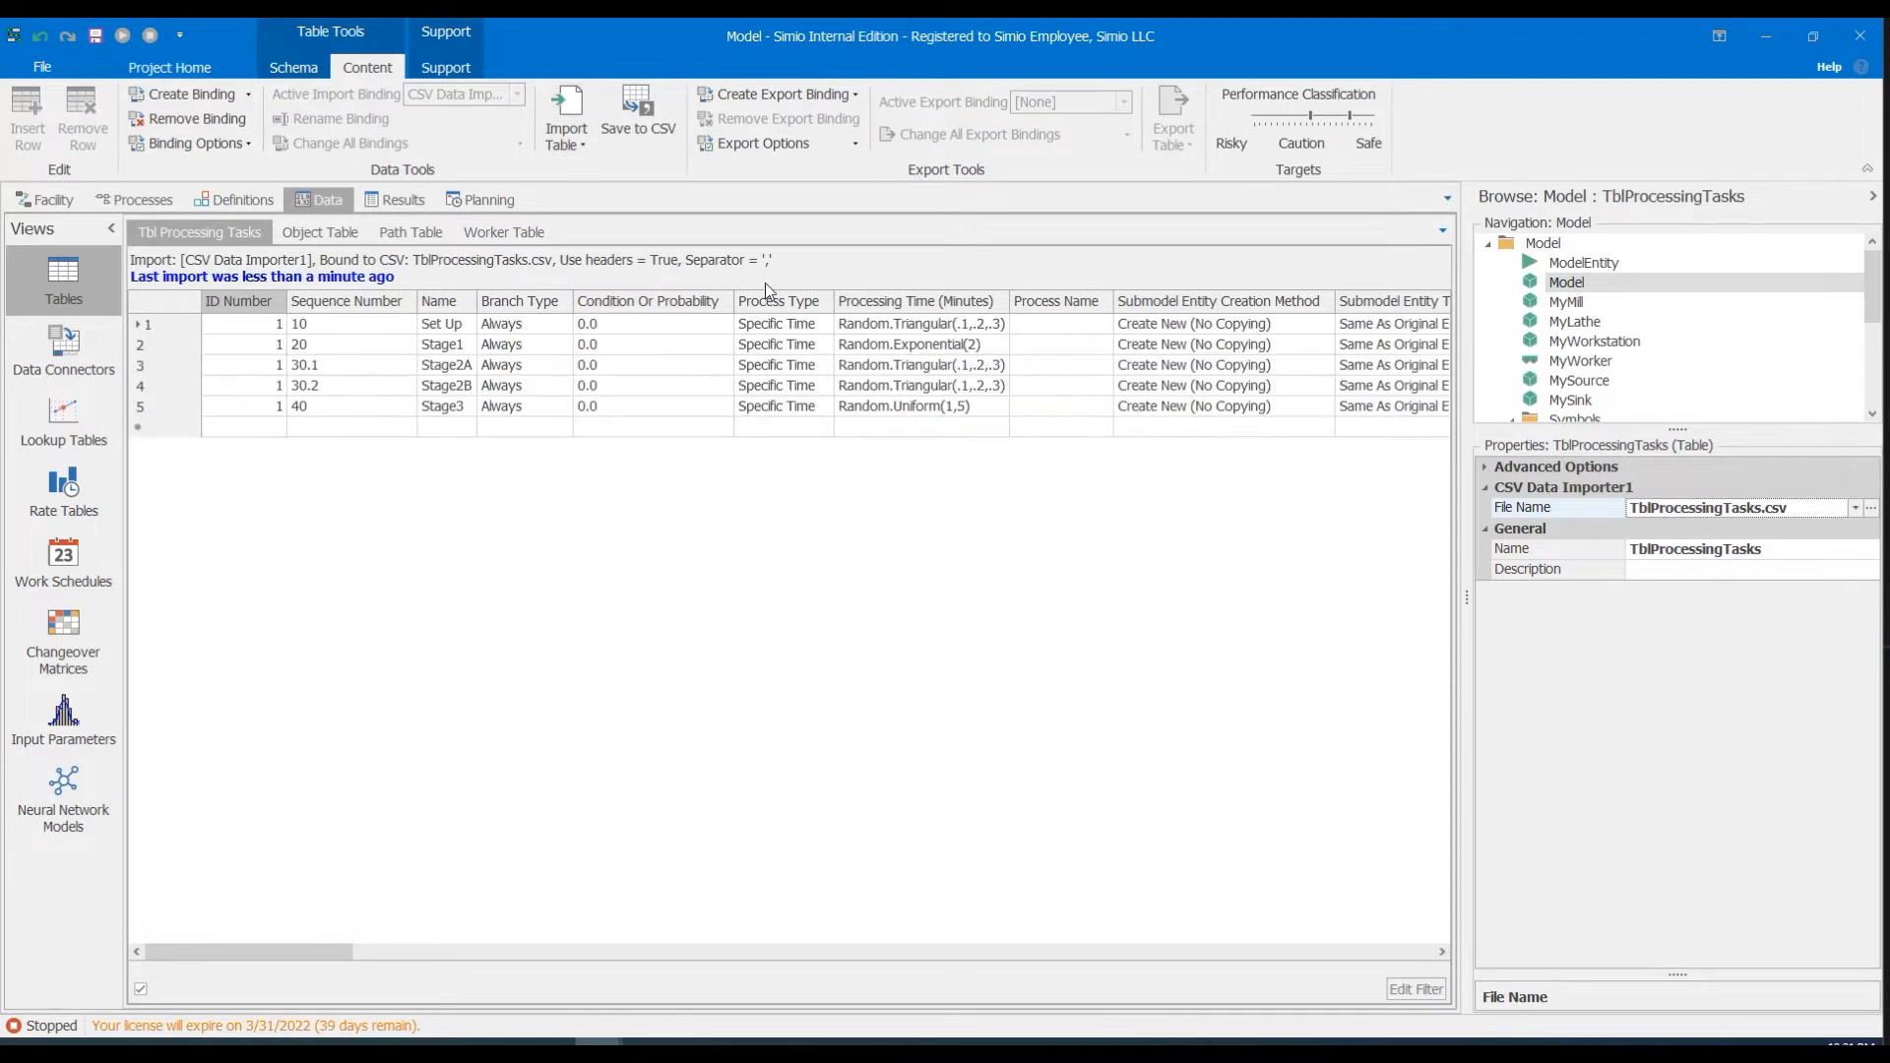
Apply the existing CSV Data Importer1 binding to ObjectTable, choose ObjectTable.csv as its file and import the data.
click(315, 232)
click(187, 94)
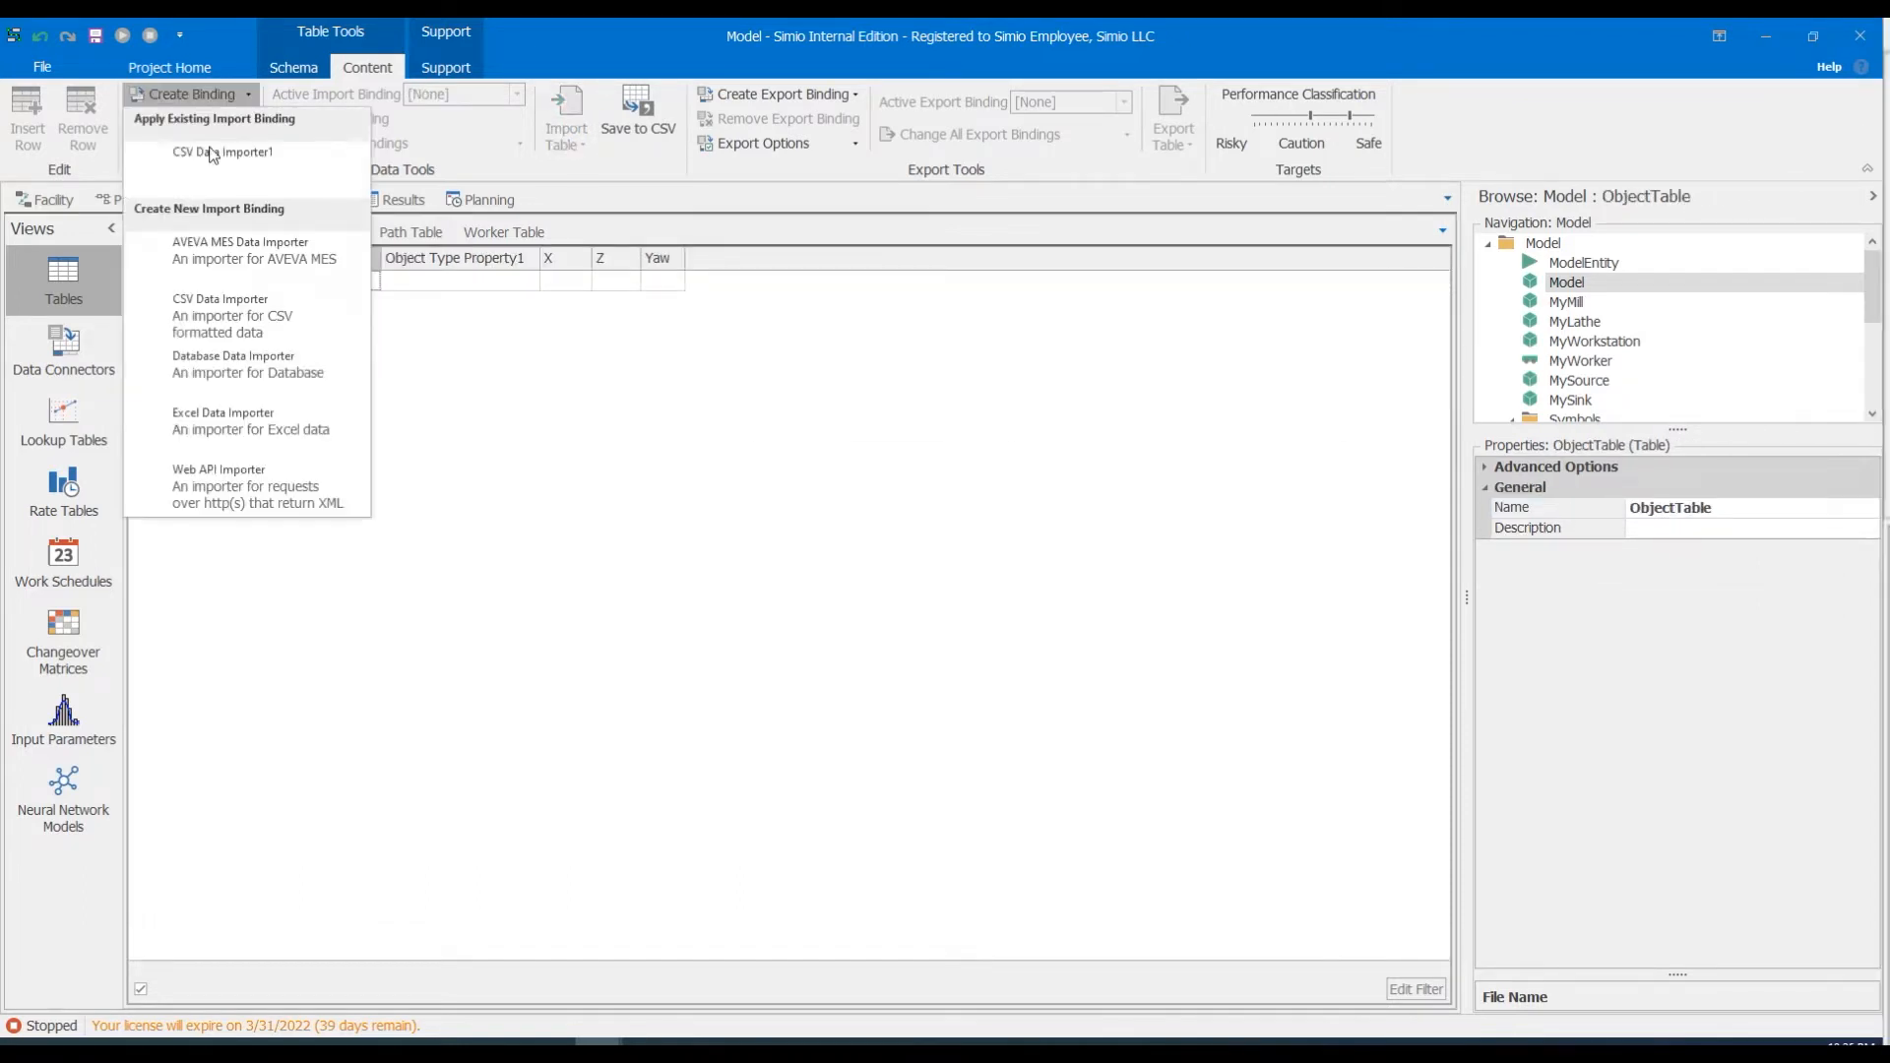
click(227, 149)
click(1803, 506)
click(1854, 508)
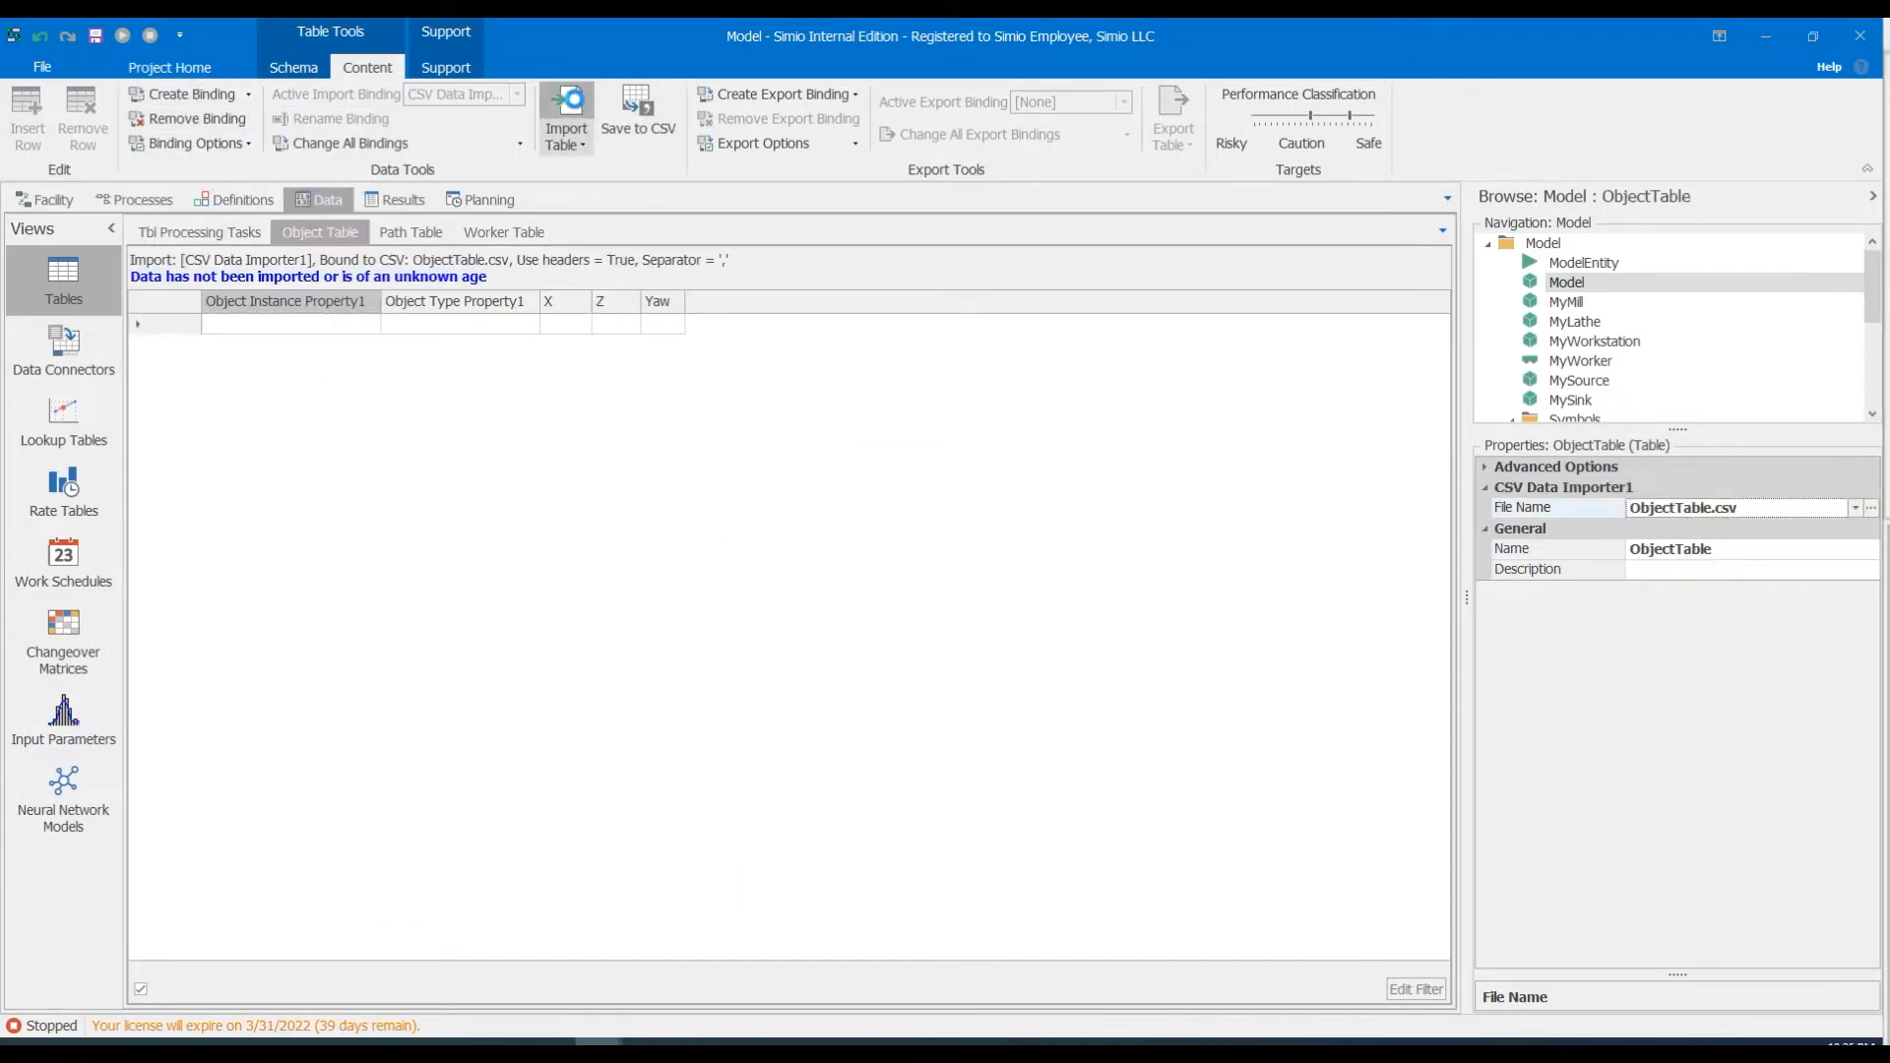
click(578, 106)
Apply the existing CSV Data Importer1 binding to PathTable, choose PathTable.csv as its file and import the data.
click(401, 237)
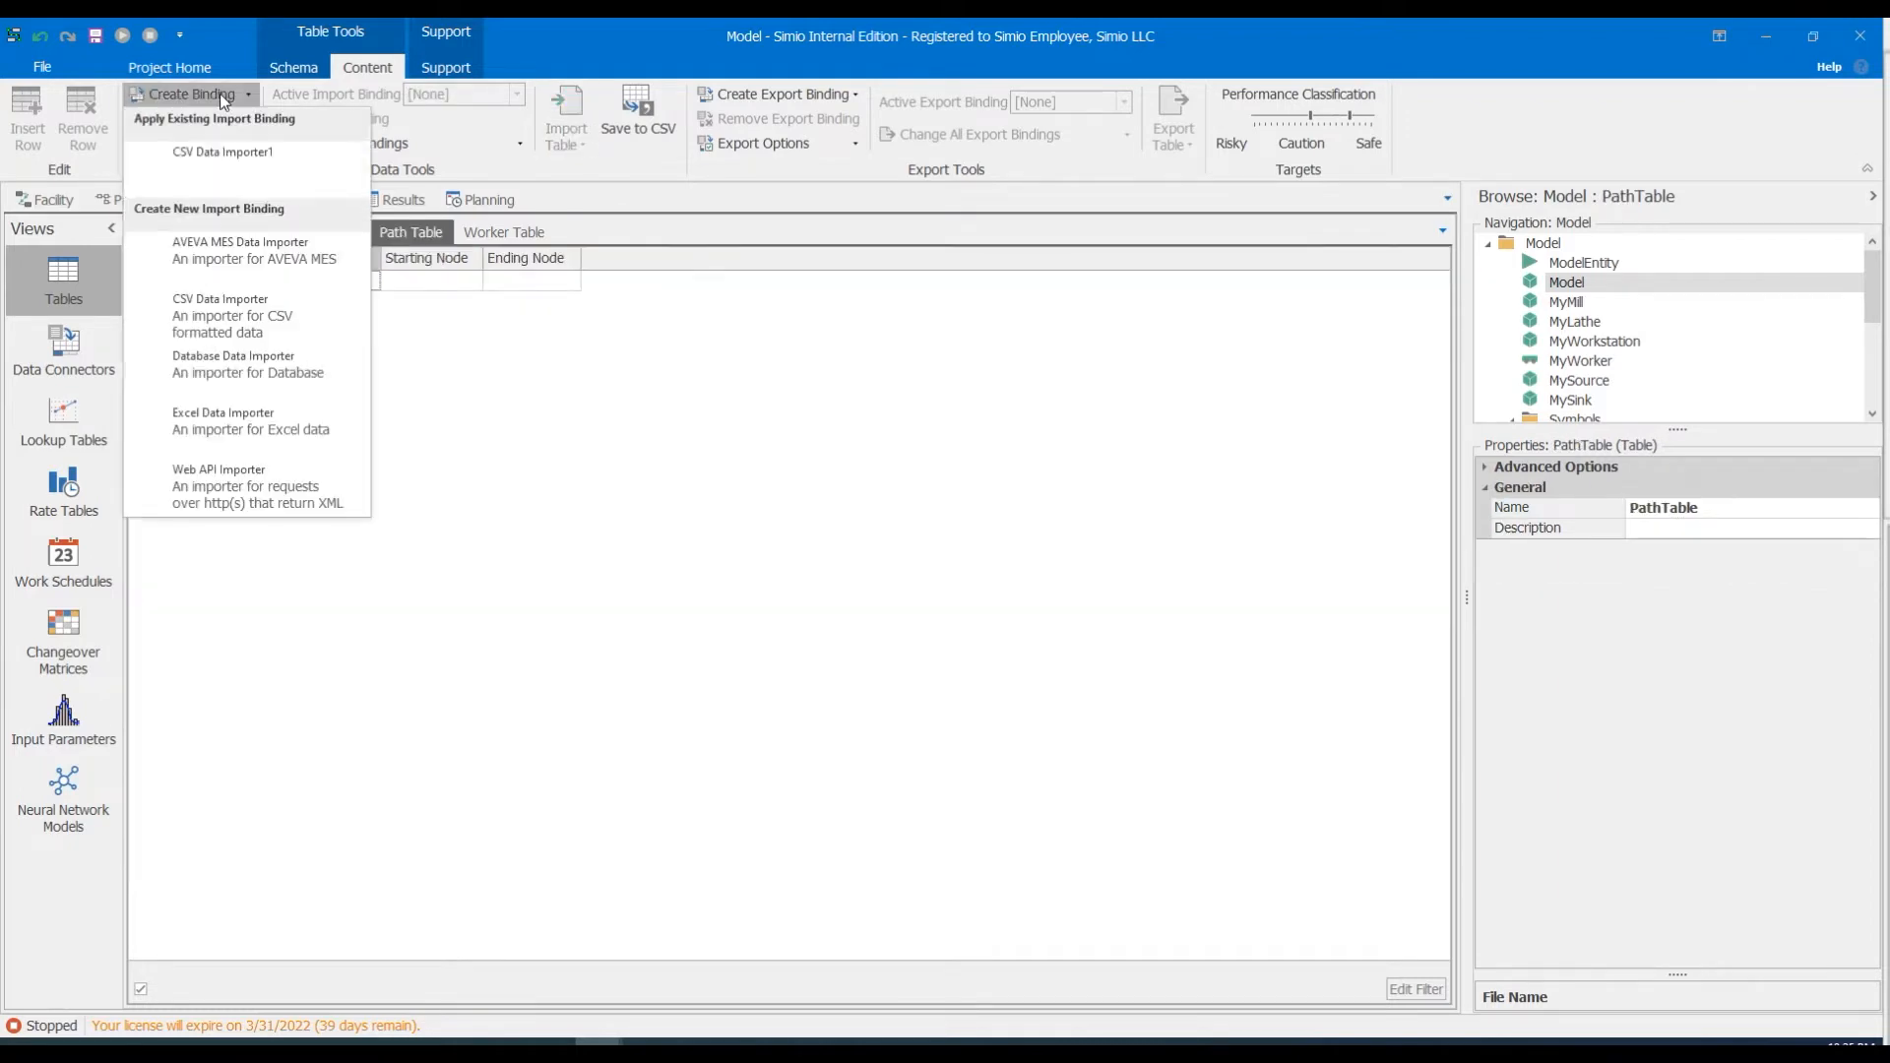
click(222, 167)
click(1856, 508)
click(1703, 547)
click(563, 97)
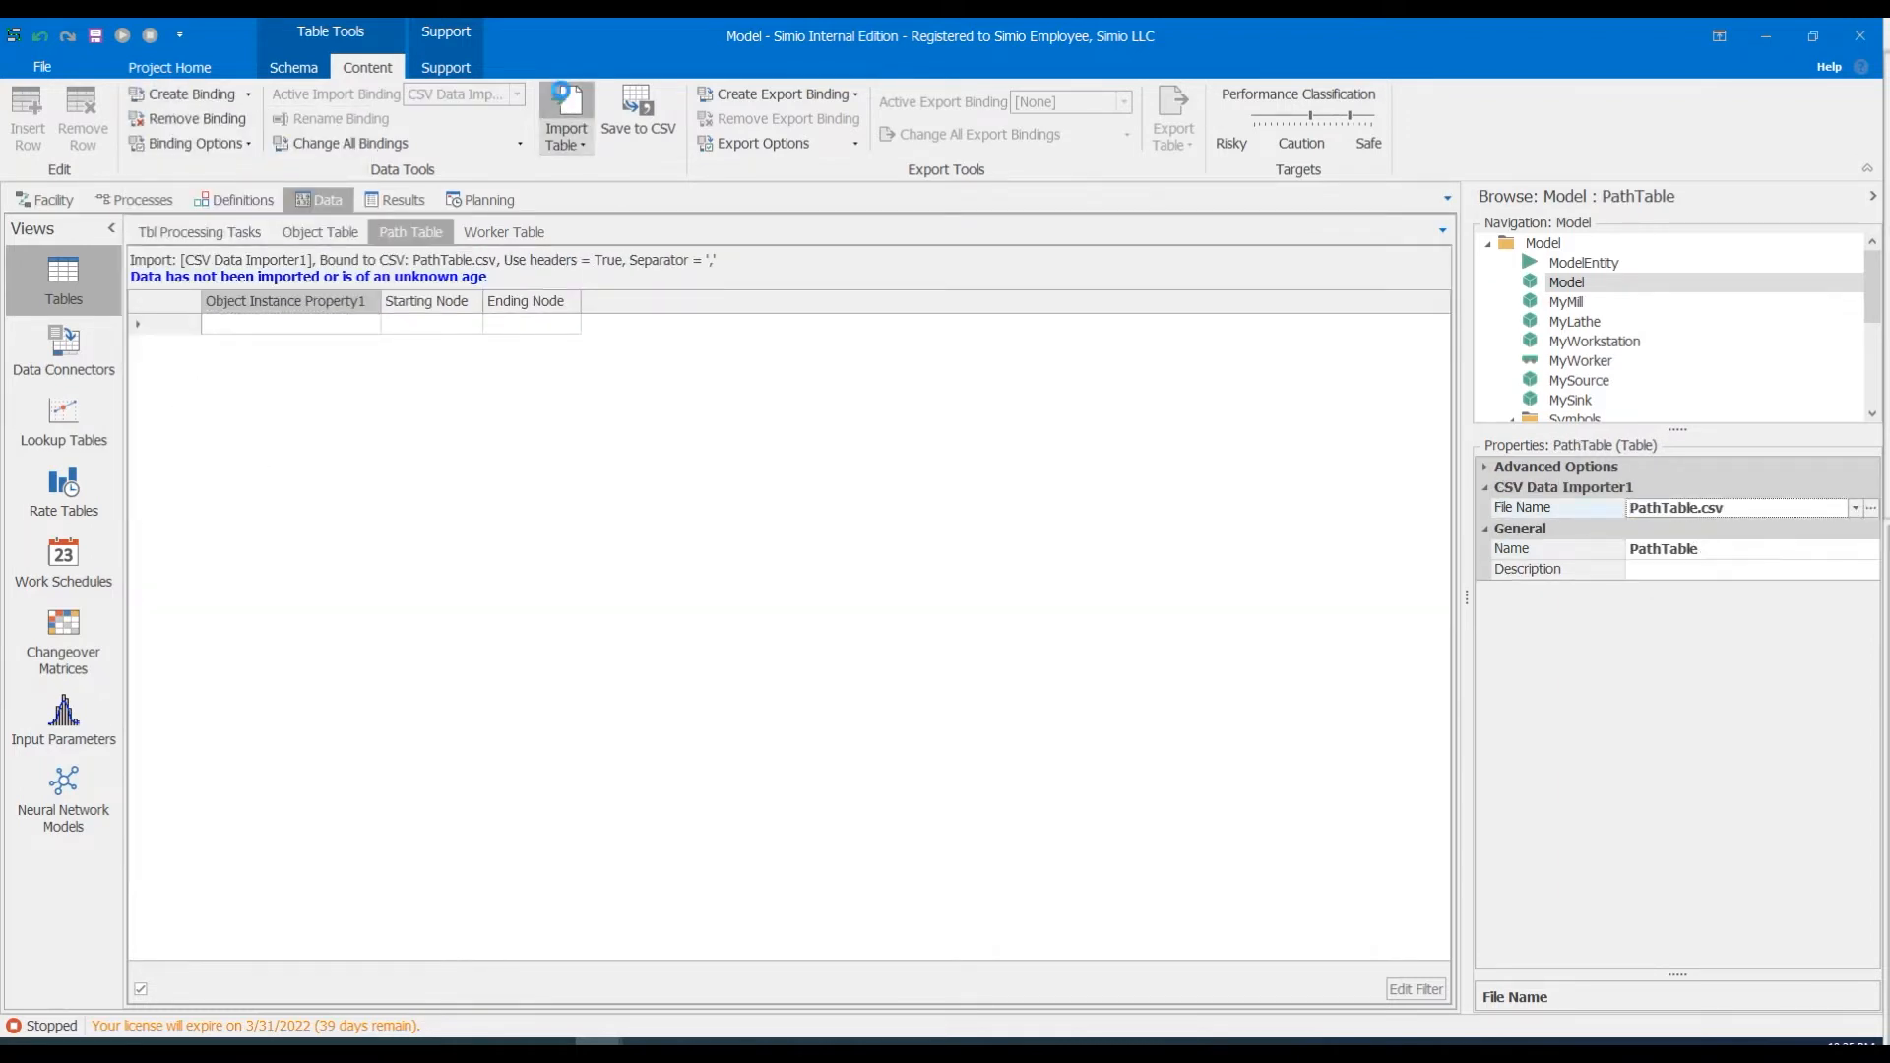
Apply the existing CSV Data Importer1 binding to WorkerTable, choose WorkerTable.csv as its file and import the data.
click(484, 232)
click(172, 96)
click(211, 155)
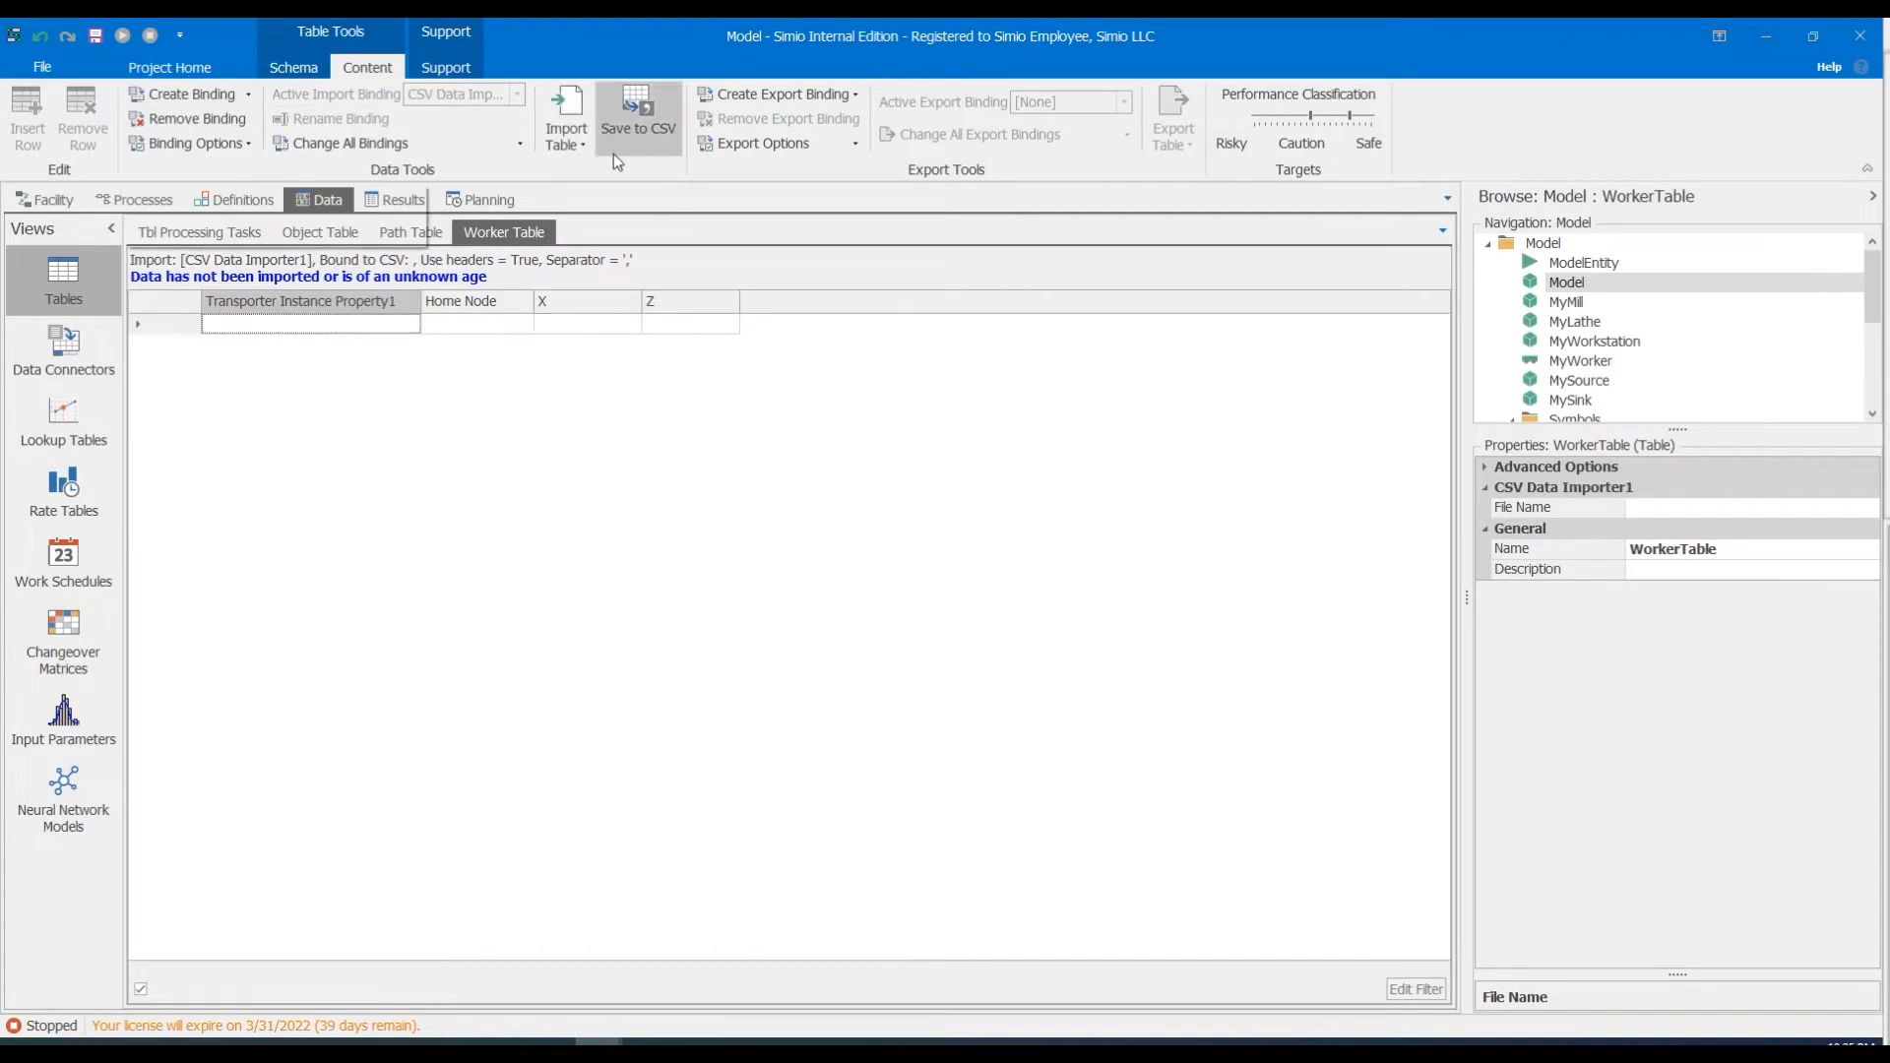
click(1732, 508)
click(1856, 508)
click(1693, 587)
click(566, 107)
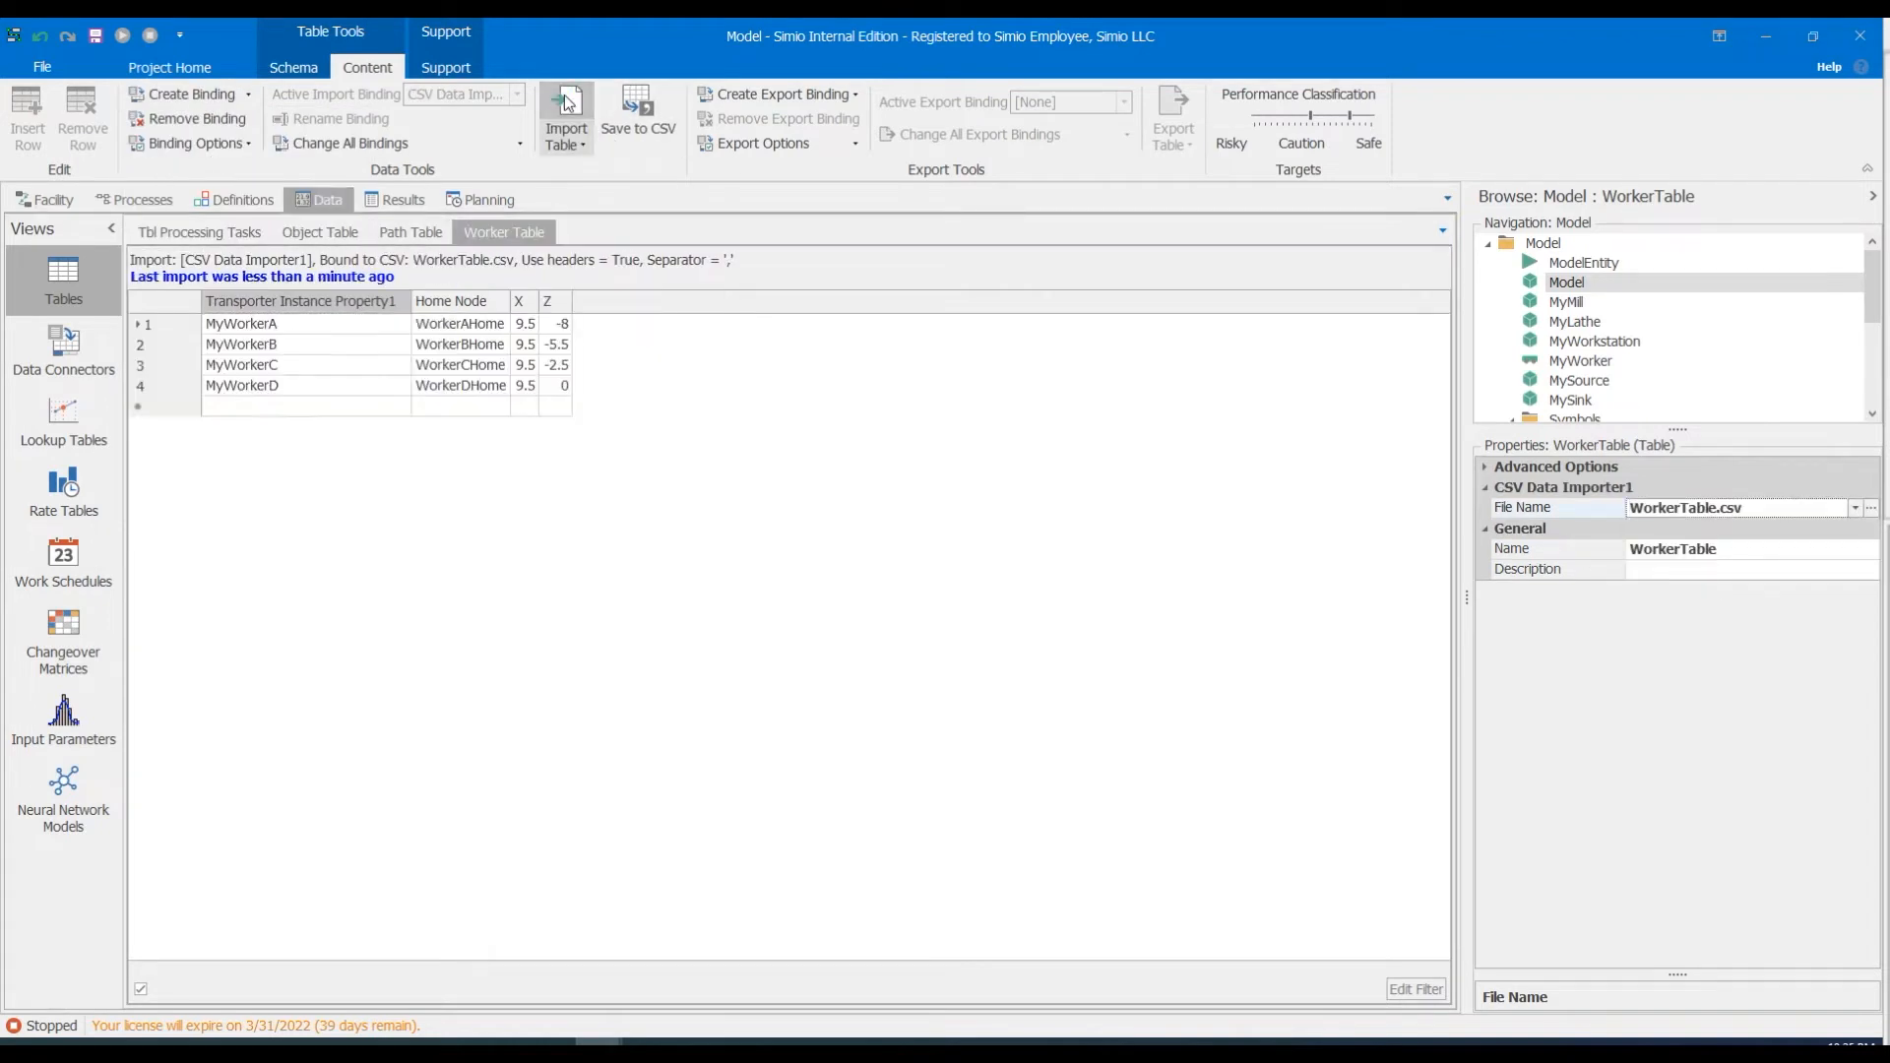
Place a ModelEntity below Receiving in the facility layout and name it Part.
click(44, 199)
drag(1077, 815, 799, 794)
scroll(877, 689, up, 3)
scroll(866, 635, down, 3)
drag(864, 640, 842, 730)
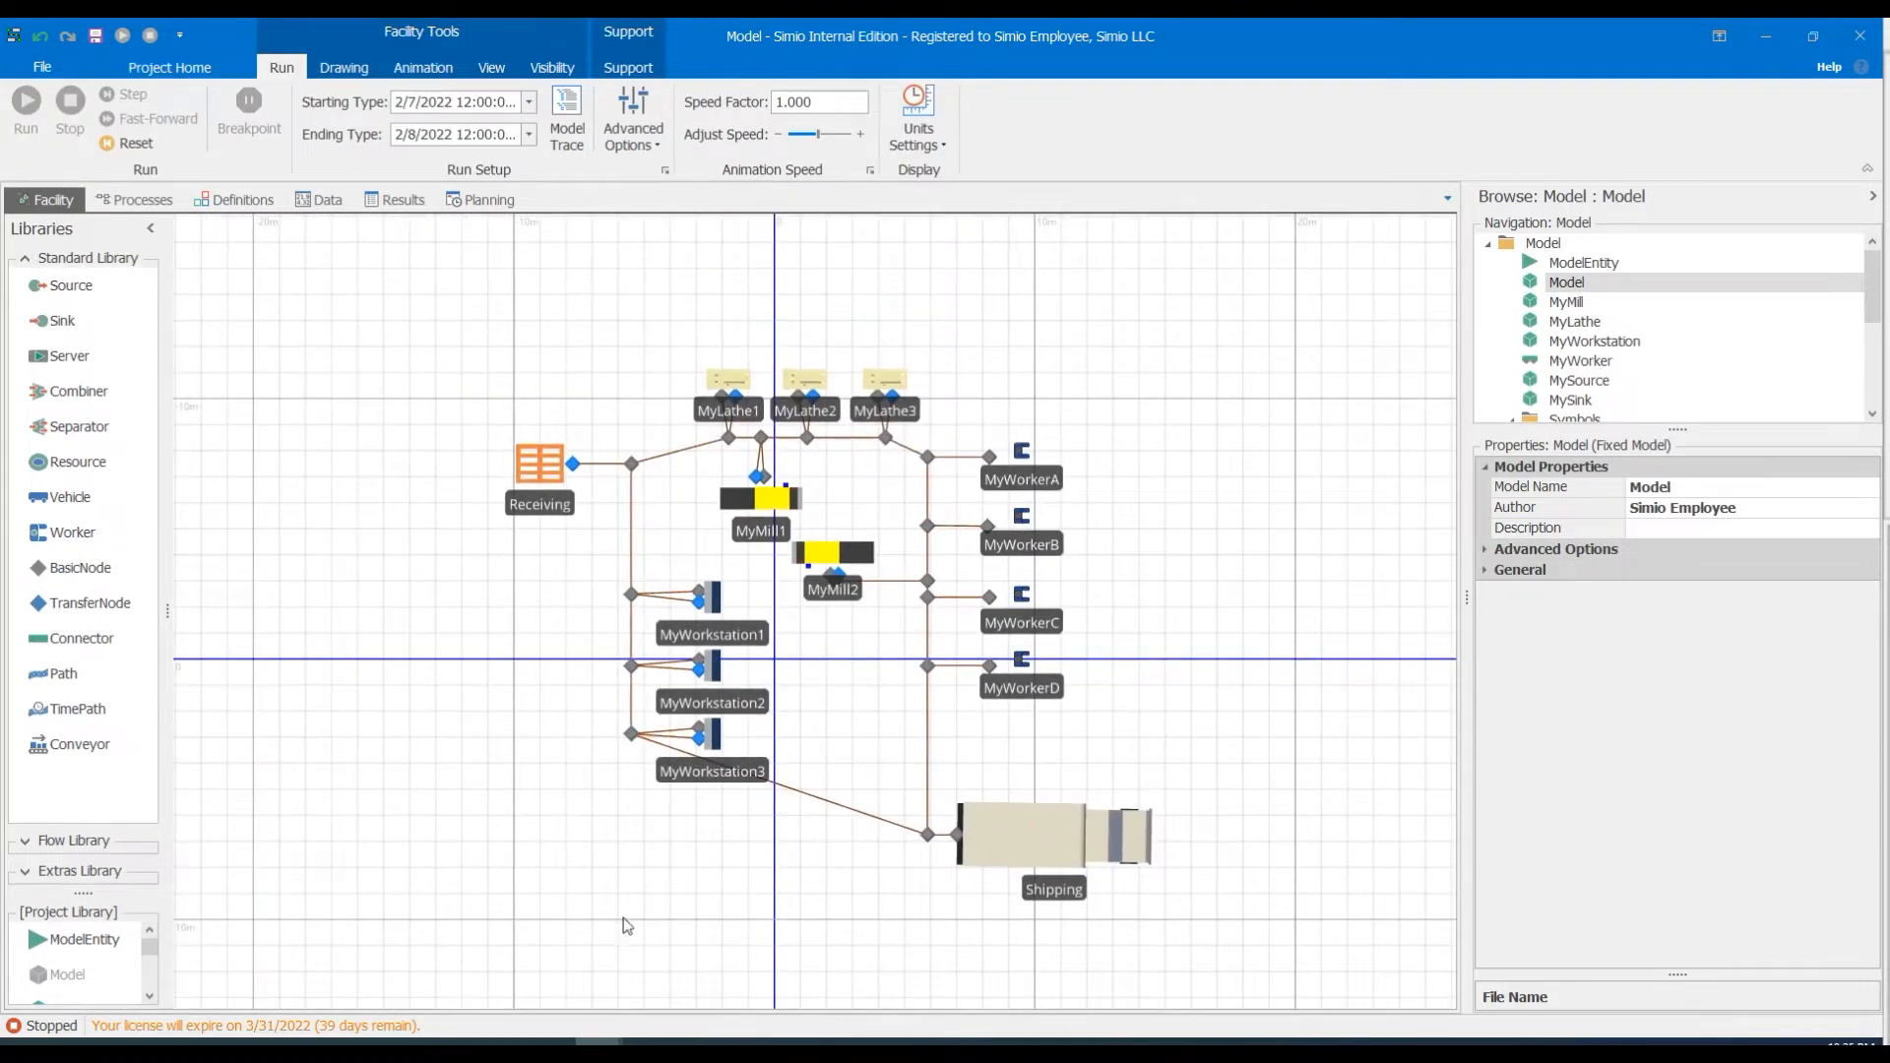
scroll(911, 655, up, 2)
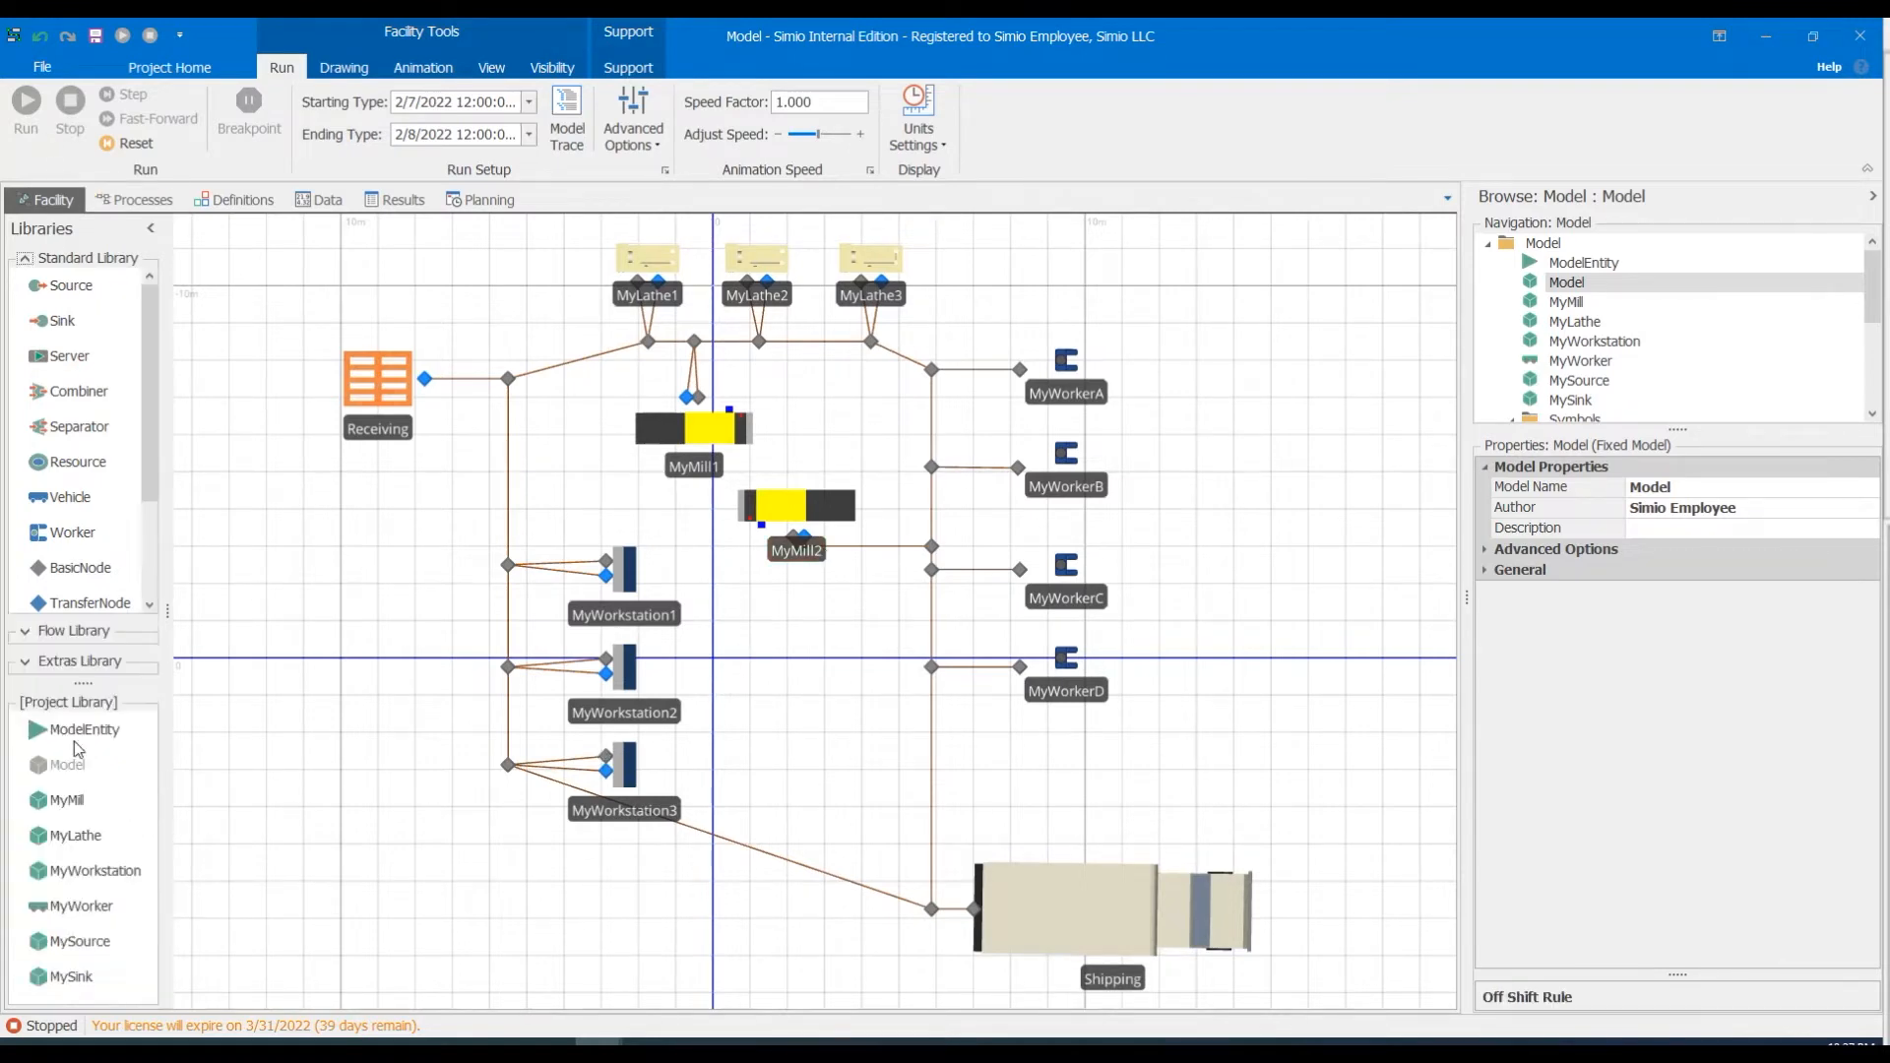
drag(79, 745, 379, 475)
click(396, 502)
text(Part)
click(394, 580)
Run the simulation of the imported model.
click(281, 66)
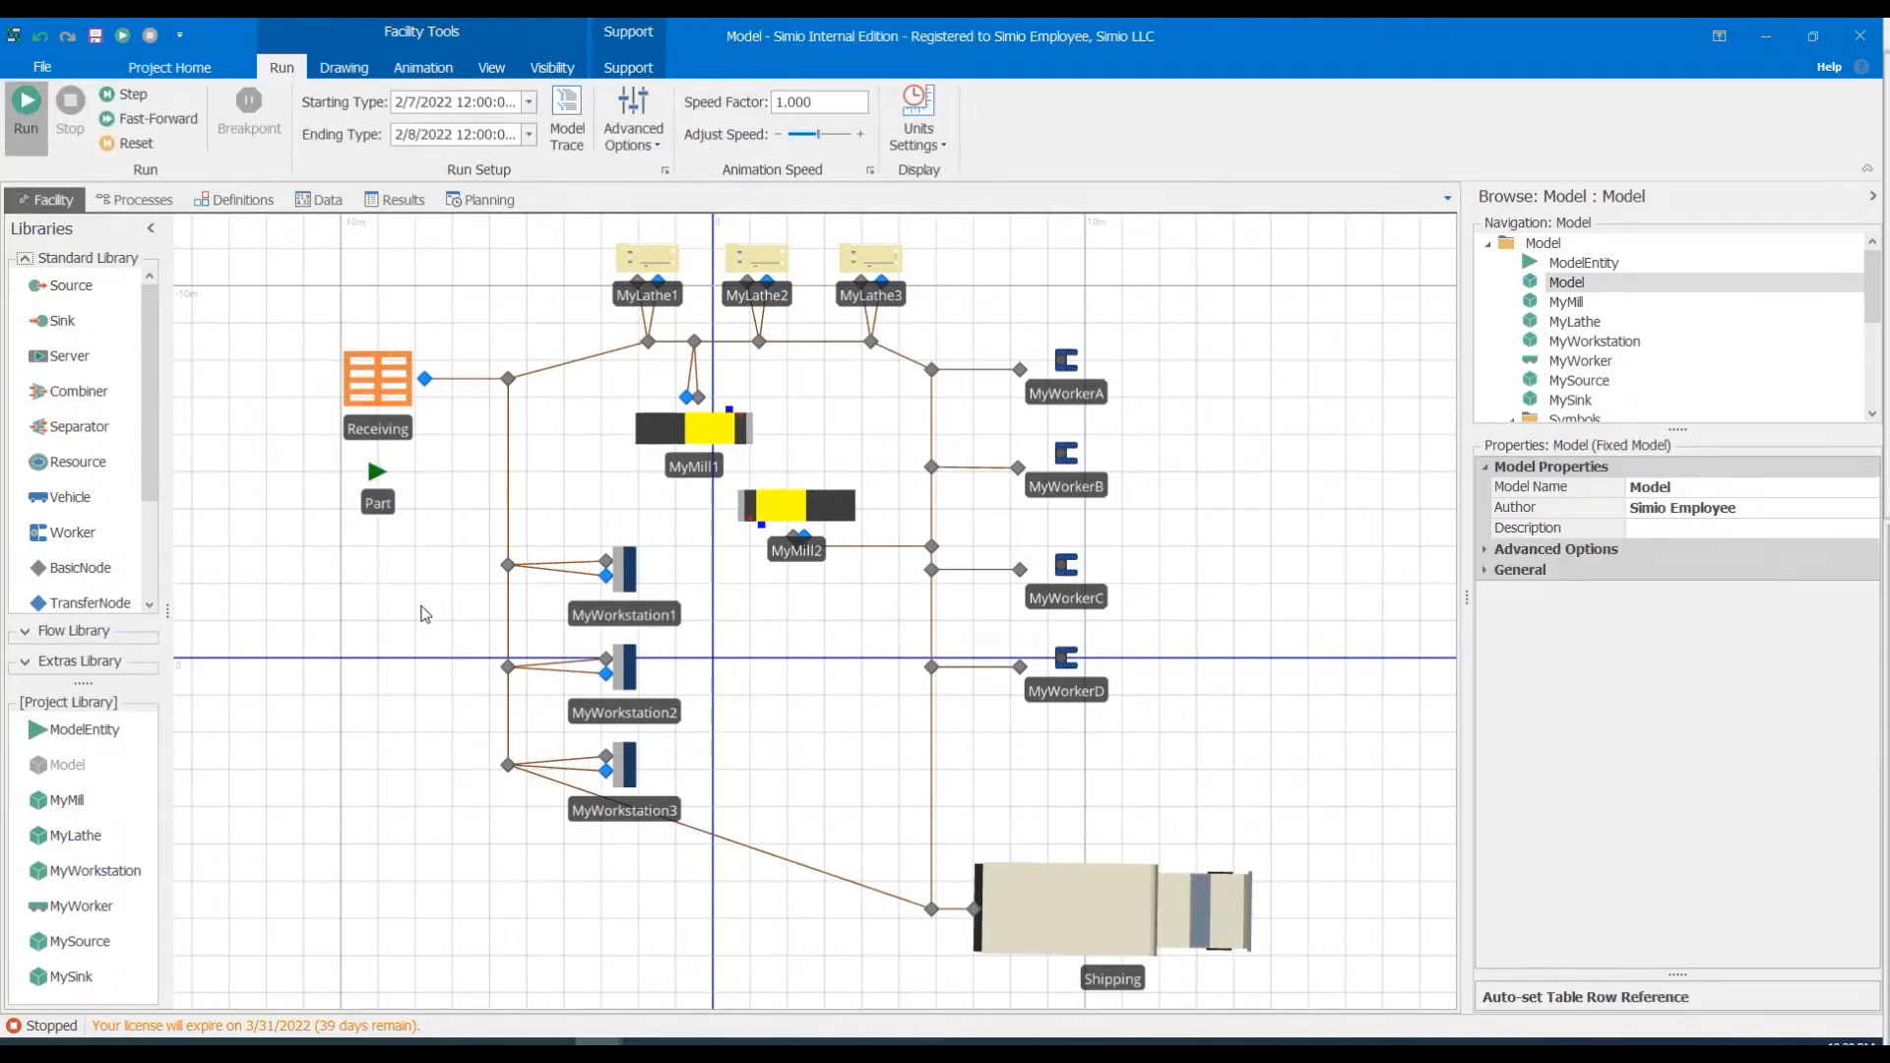
key(F5)
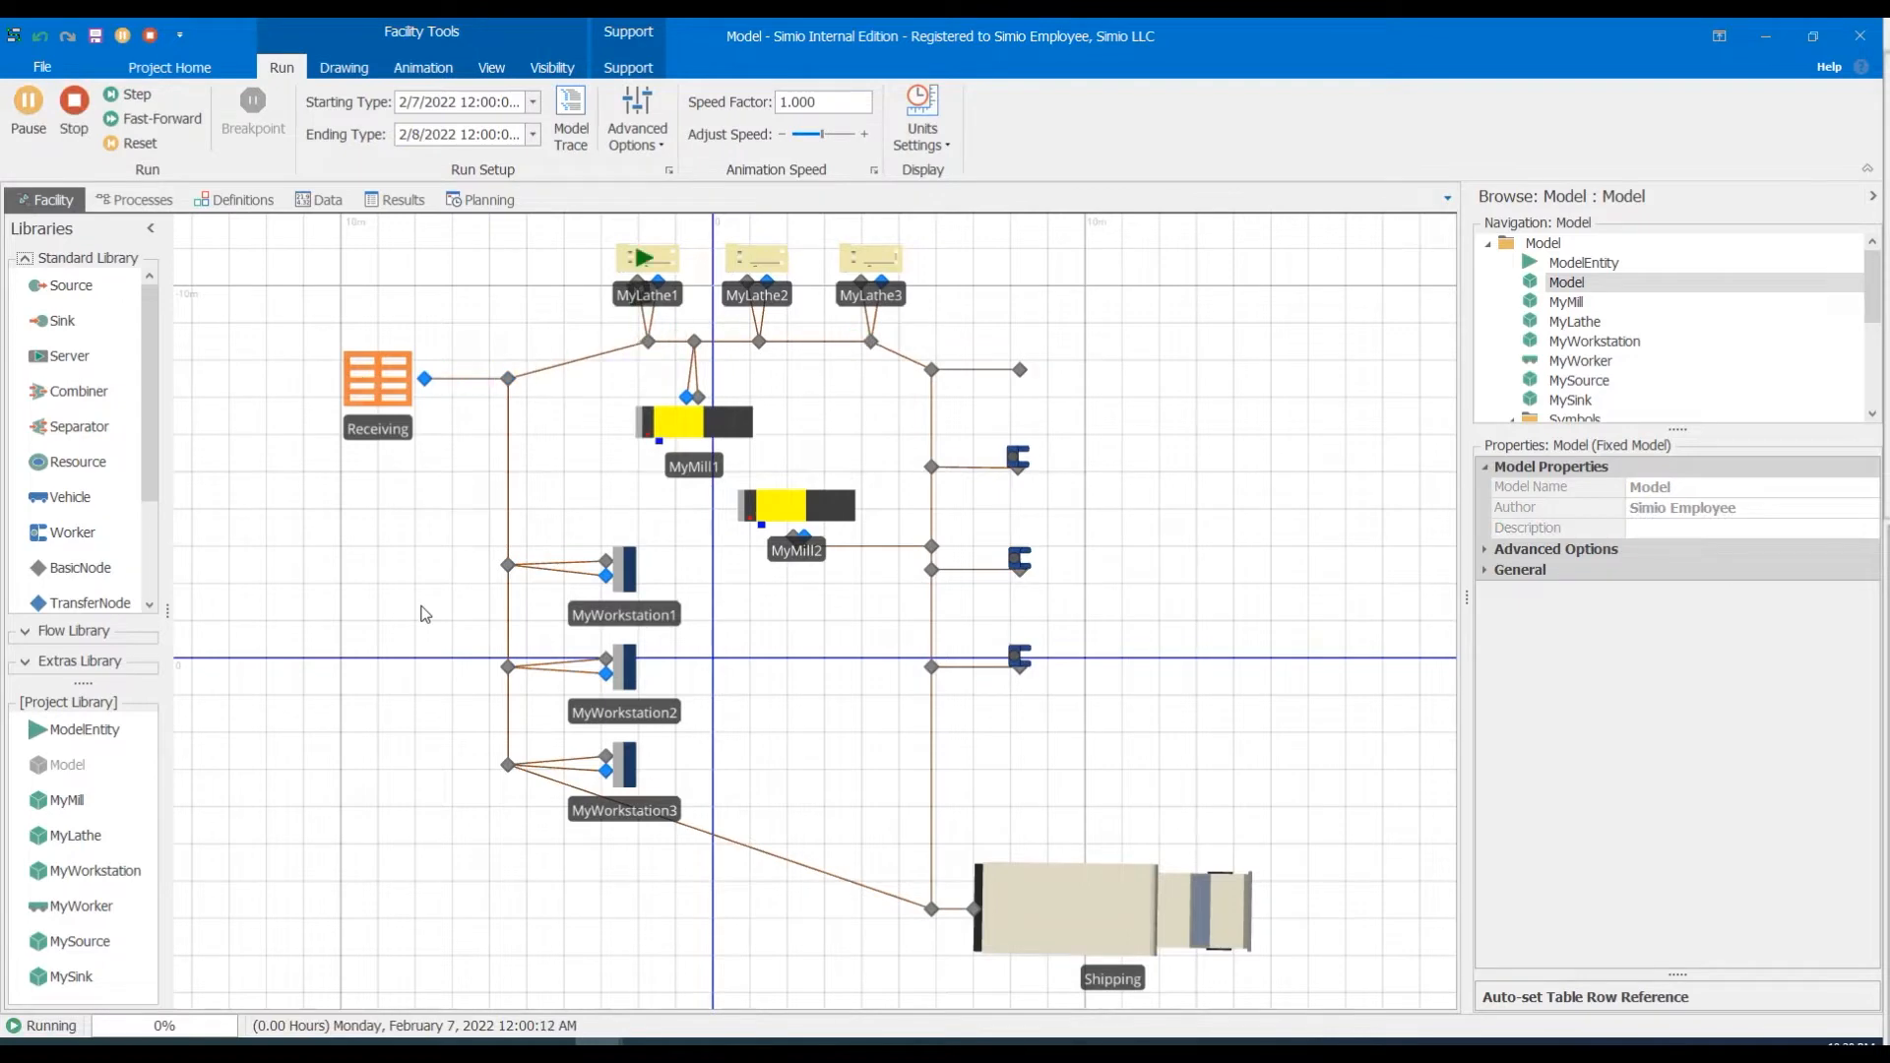